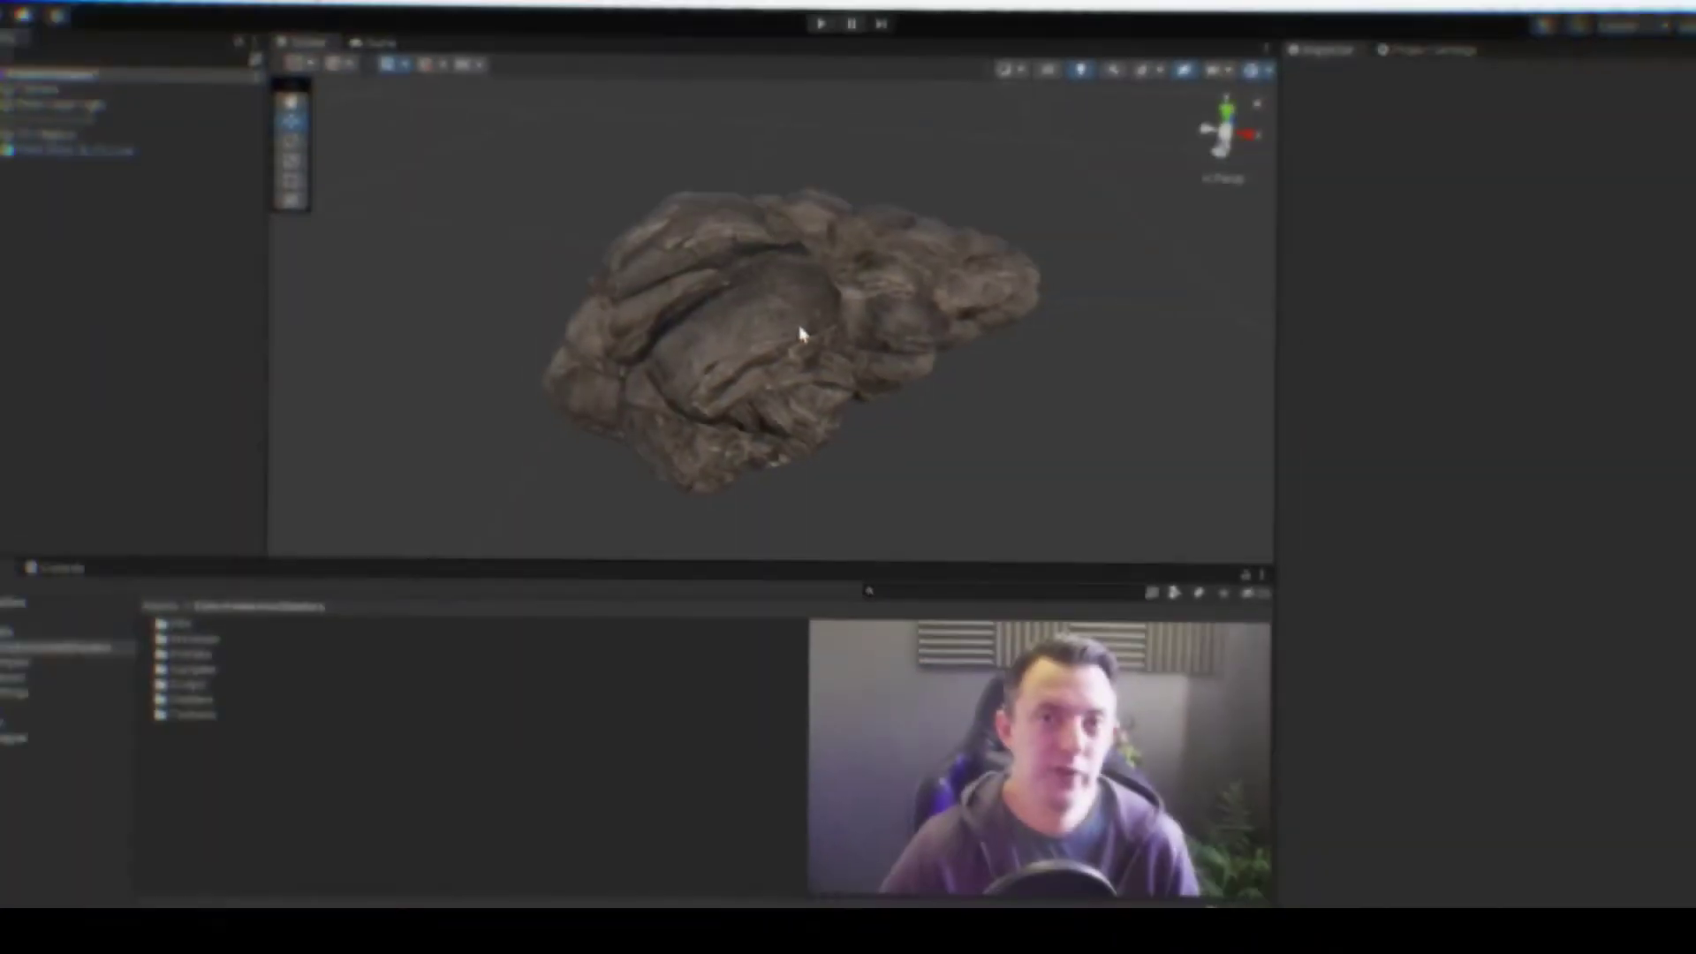
Step: Examine the Field_Rock_B_01_Low model from several angles, along with its Rock material settings and the material's place in the project
{"action": "right_click_drag", "start_coordinate": [783, 330], "coordinate": [809, 276]}
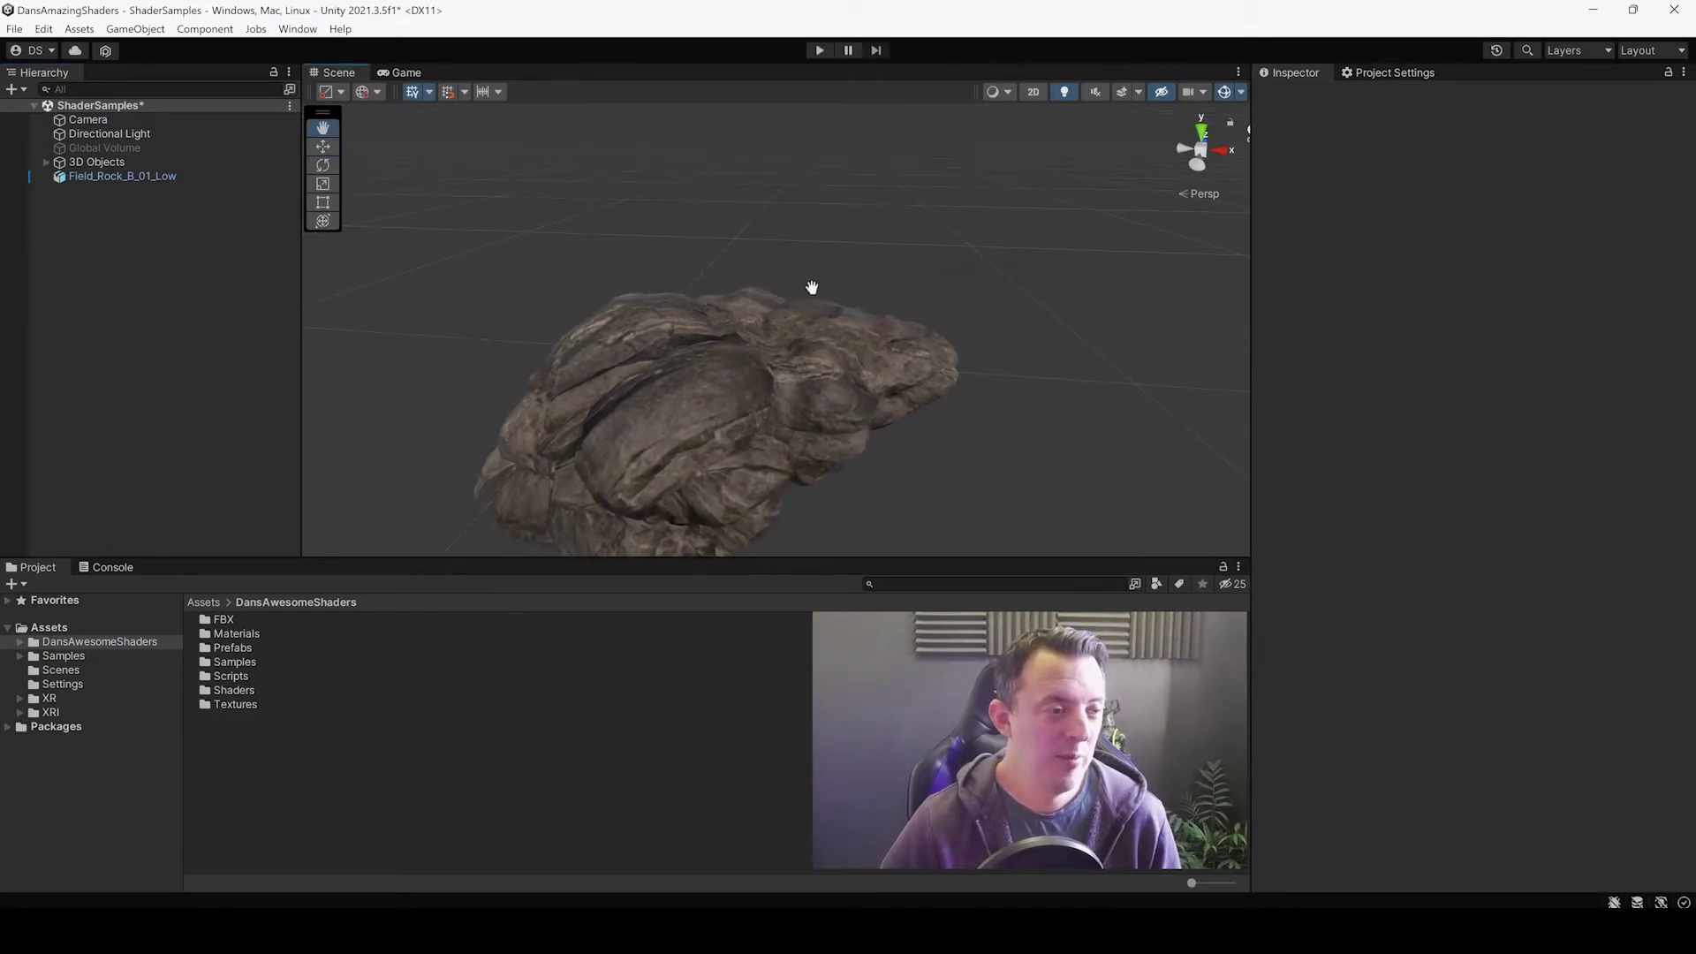
{"action": "left_click_drag", "start_coordinate": [811, 287], "coordinate": [712, 361], "text": "alt"}
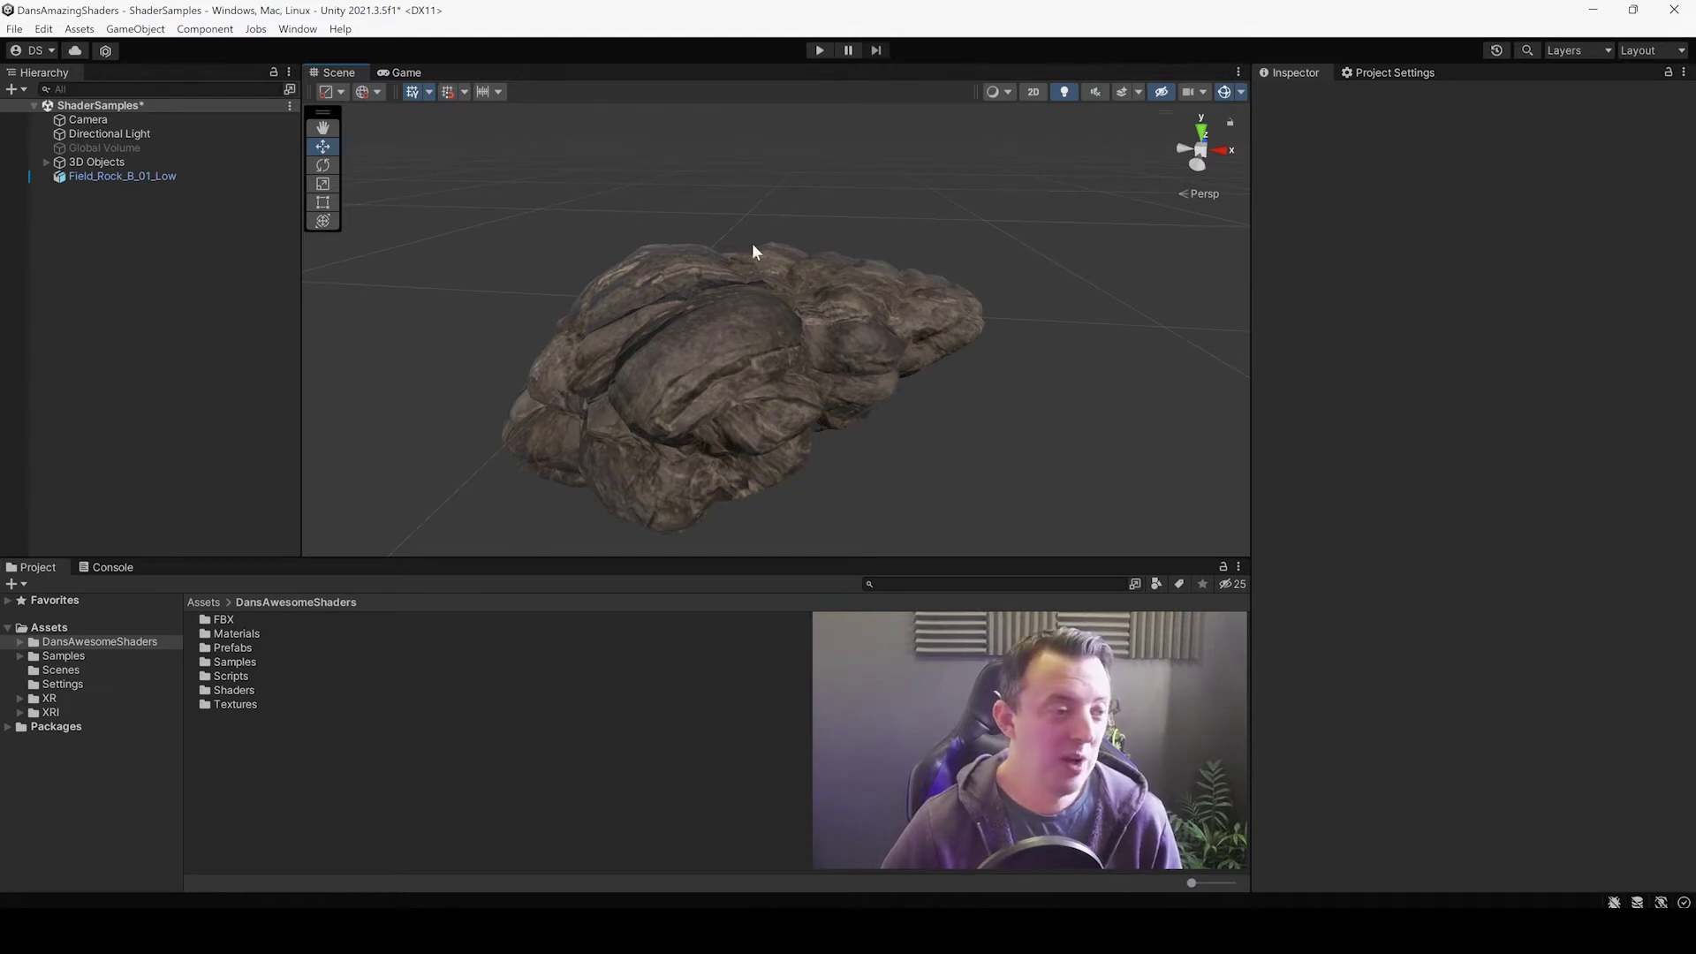
{"action": "left_click", "coordinate": [128, 176]}
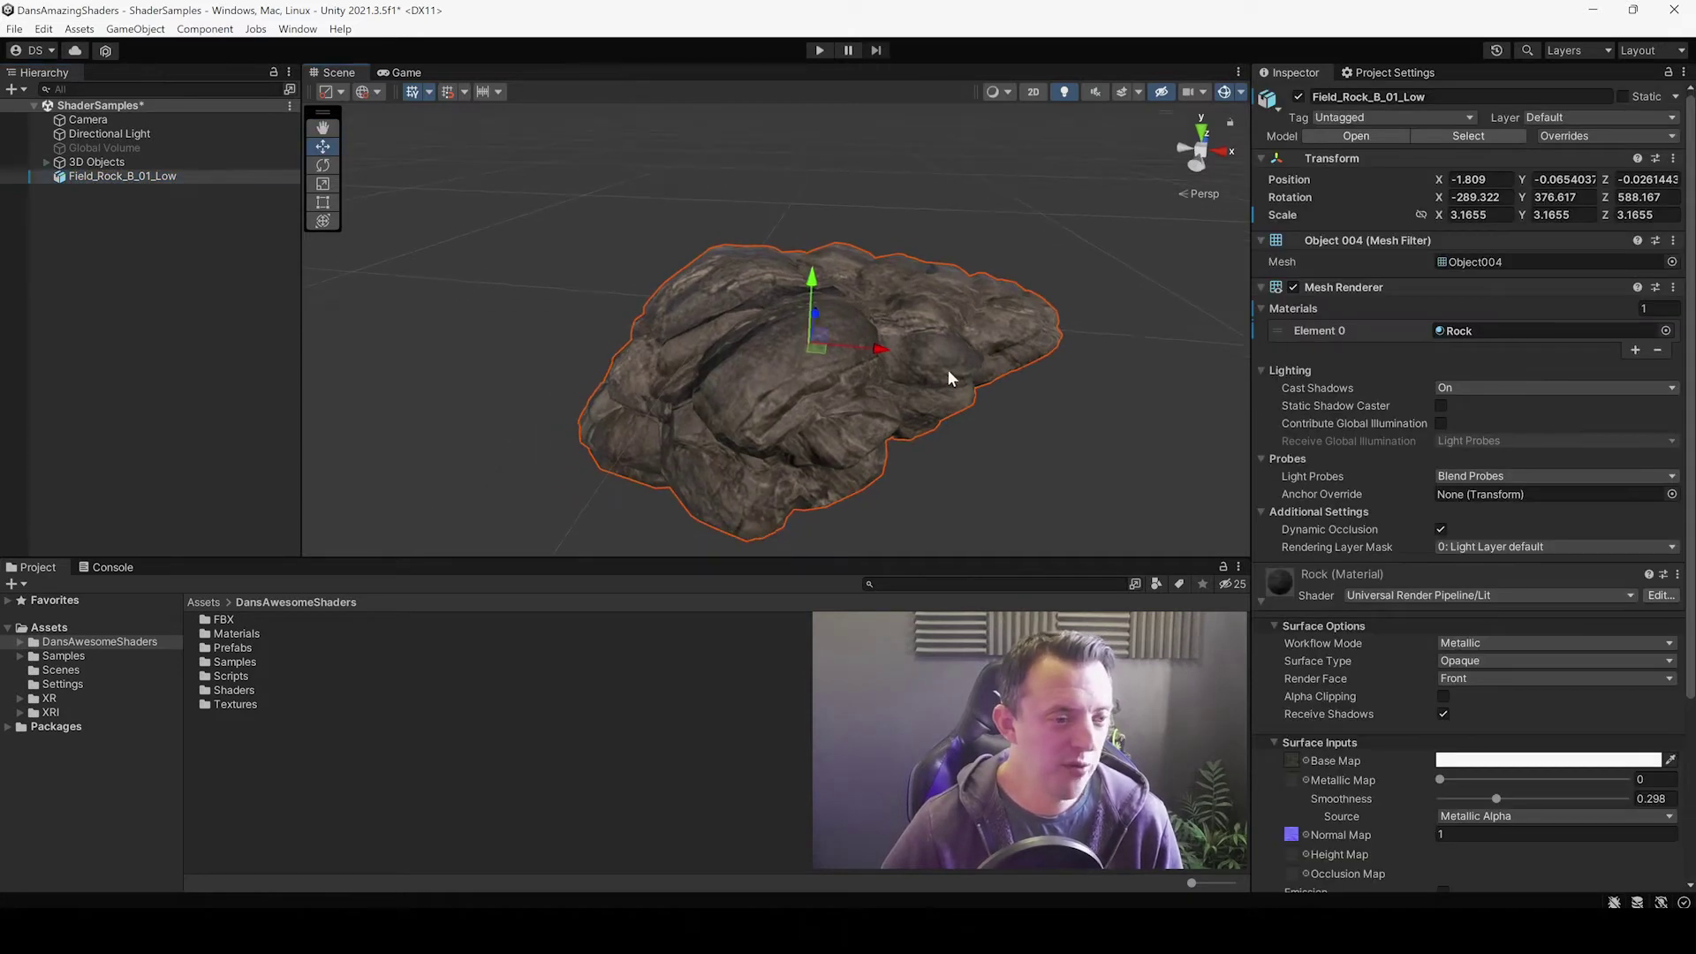
{"action": "middle_click_drag", "start_coordinate": [948, 371], "coordinate": [935, 369]}
{"action": "scroll", "coordinate": [1465, 620], "scroll_direction": "down", "scroll_amount": 4}
{"action": "scroll", "coordinate": [1448, 590], "scroll_direction": "up", "scroll_amount": 3}
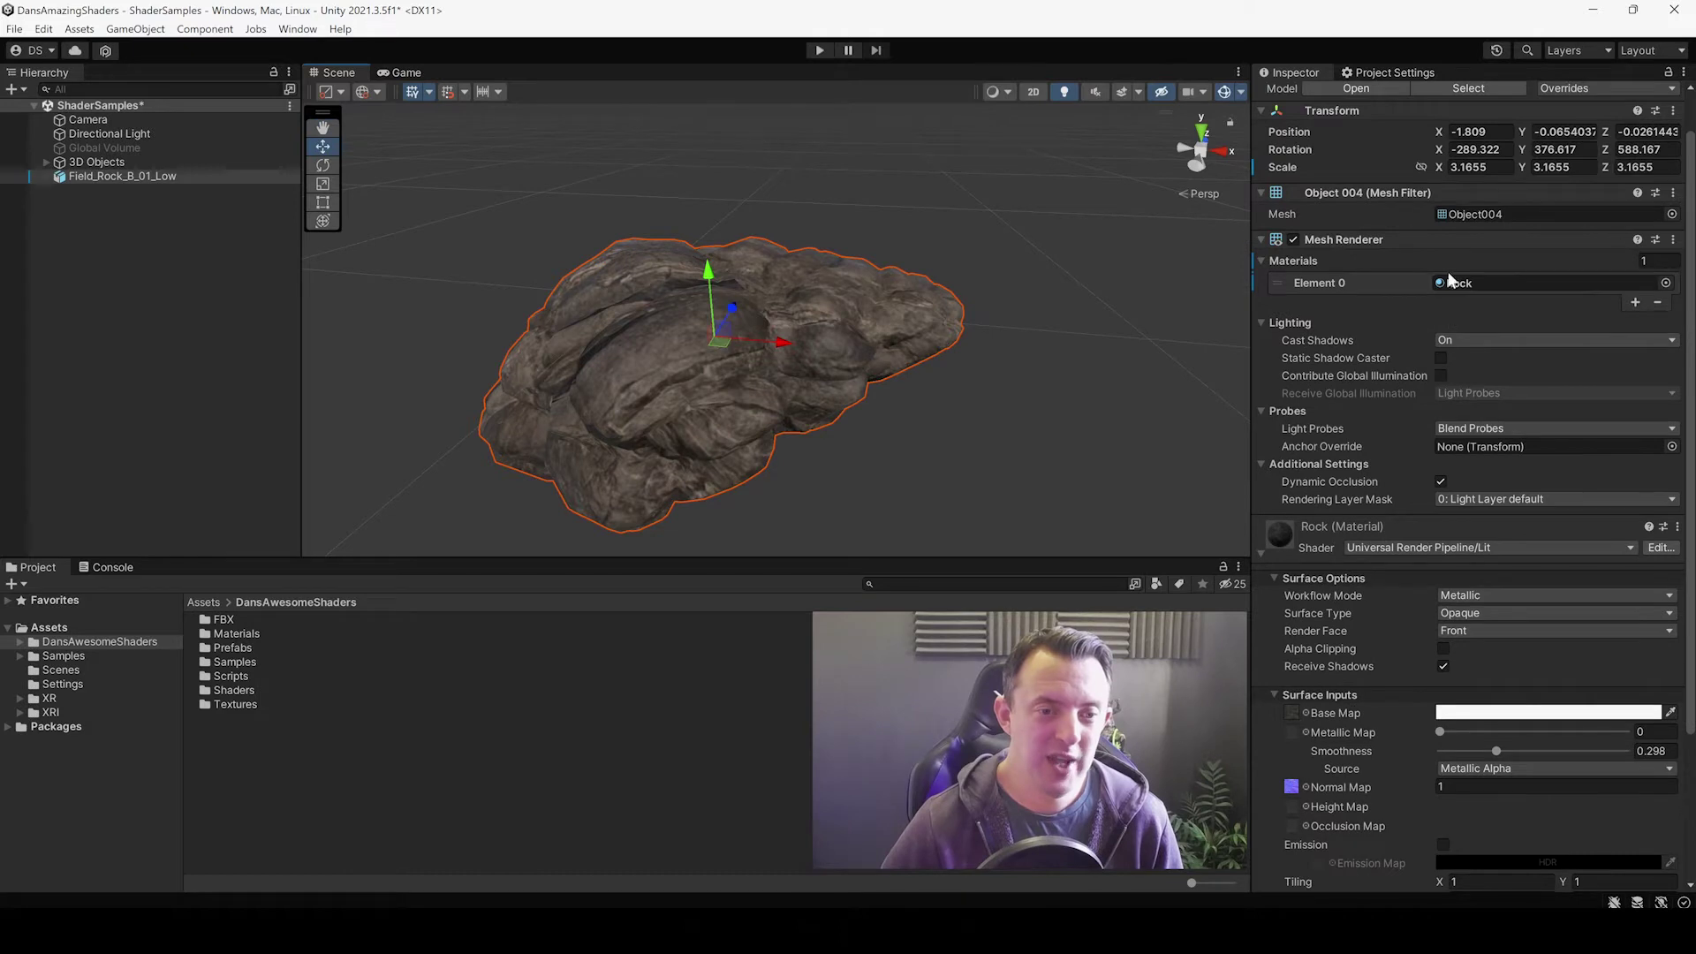
{"action": "left_click", "coordinate": [1468, 285]}
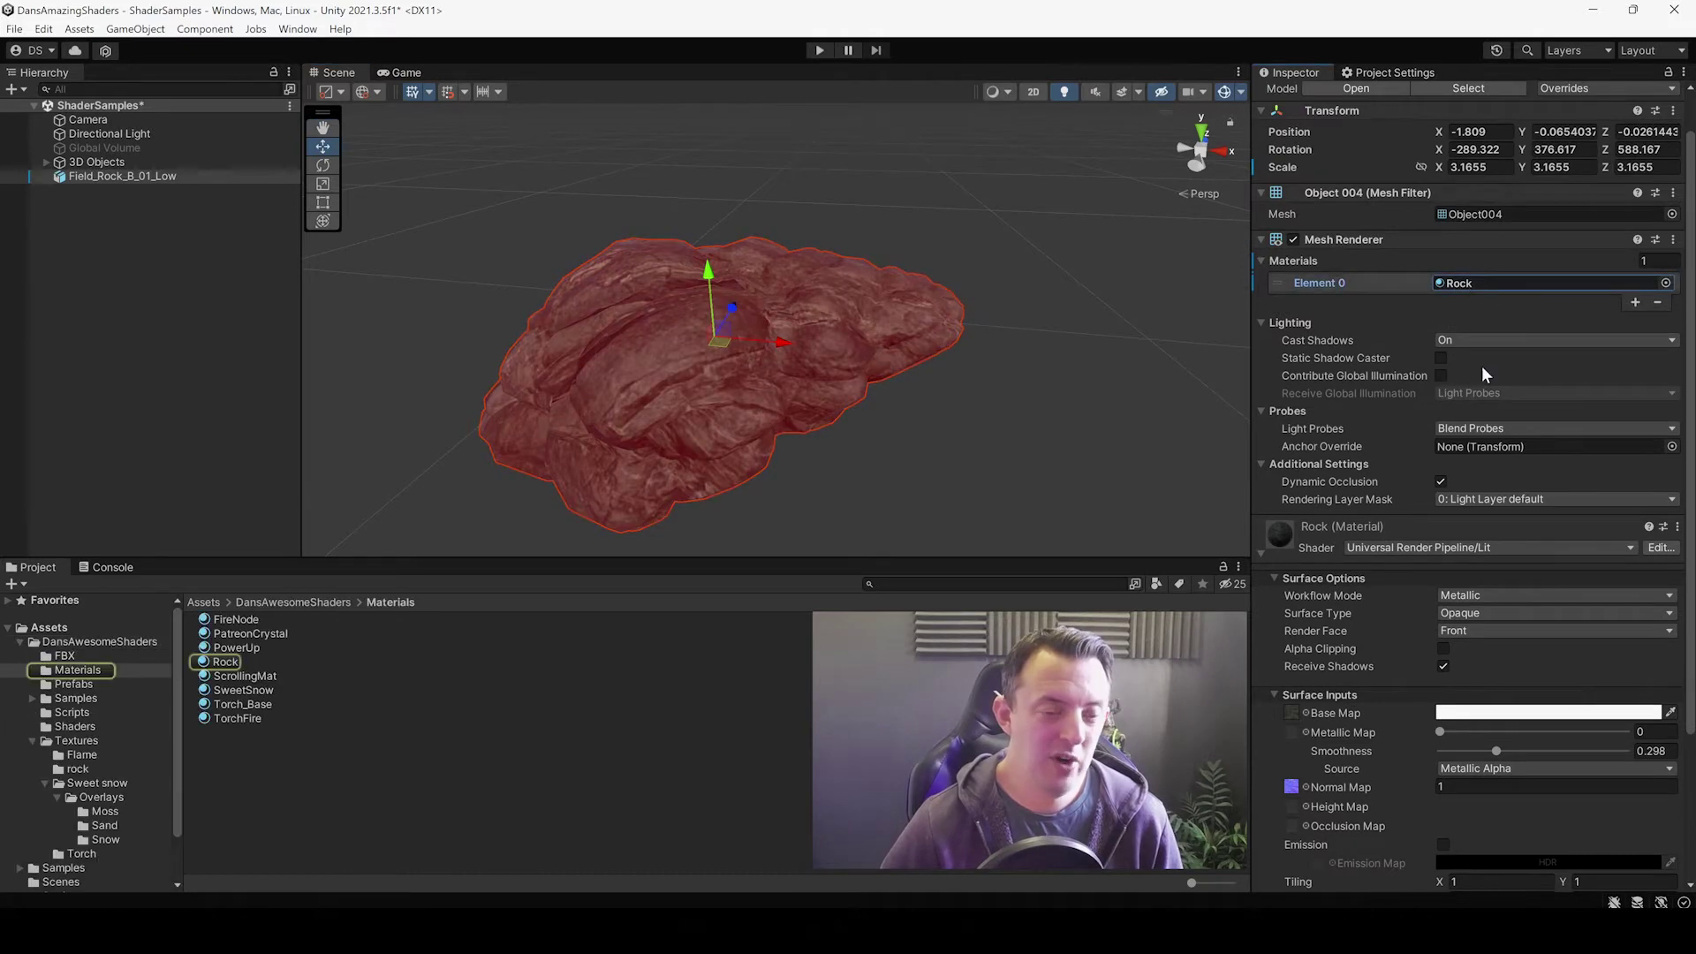
{"action": "left_click", "coordinate": [924, 479]}
{"action": "left_click", "coordinate": [682, 376]}
{"action": "scroll", "coordinate": [1459, 716], "scroll_direction": "down", "scroll_amount": 5}
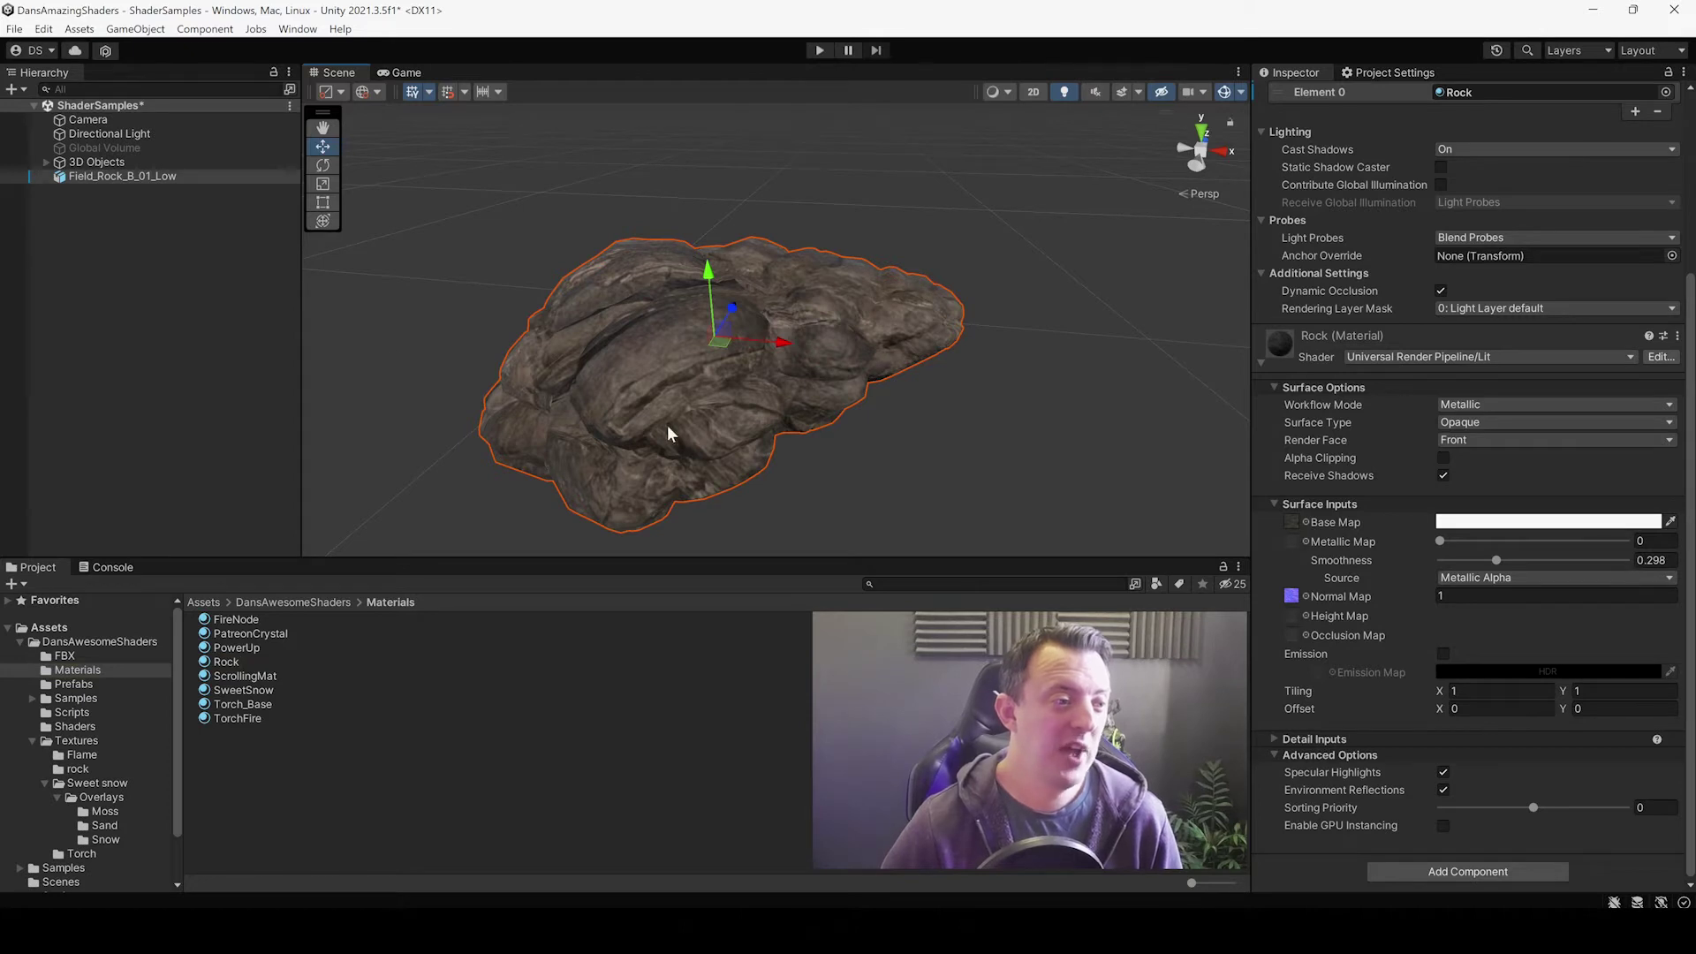
{"action": "right_click_drag", "start_coordinate": [983, 421], "coordinate": [732, 396]}
{"action": "middle_click_drag", "start_coordinate": [795, 384], "coordinate": [752, 362]}
{"action": "left_click_drag", "start_coordinate": [752, 362], "coordinate": [757, 279], "text": "alt"}
{"action": "left_click_drag", "start_coordinate": [827, 474], "coordinate": [957, 390], "text": "alt"}
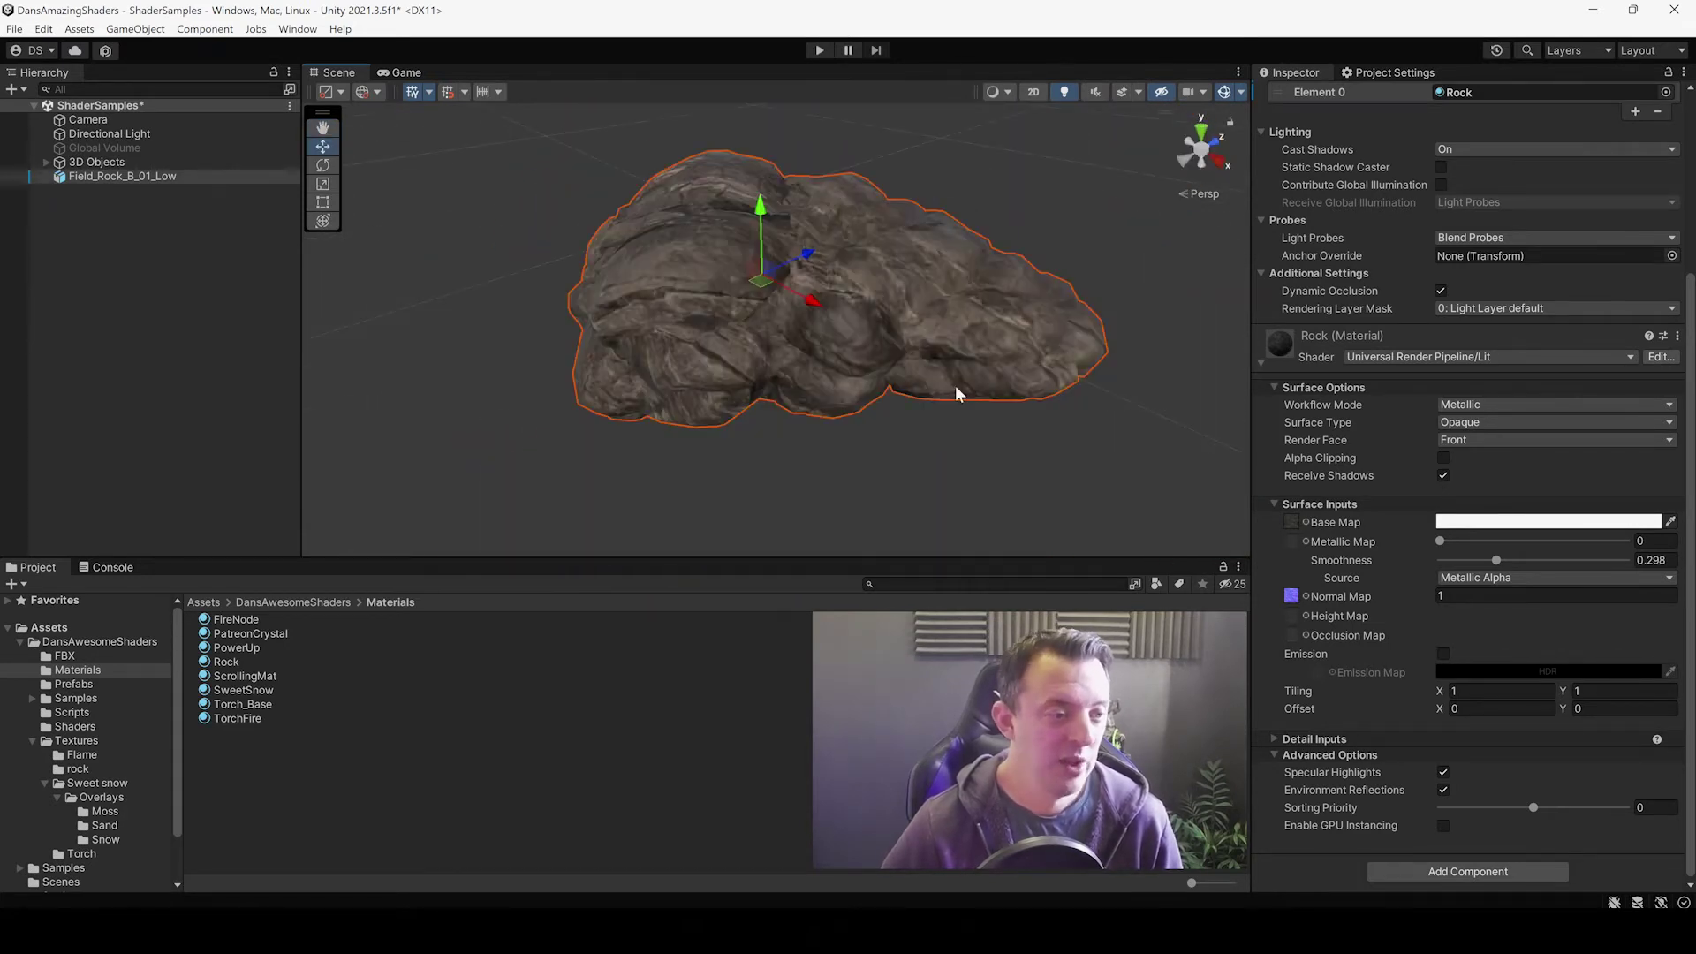
Step: Create a URP Lit Shader Graph named OverlaySurface in the DansAwesomeShaders folder
{"action": "left_click", "coordinate": [32, 741]}
{"action": "left_click", "coordinate": [82, 729]}
{"action": "right_click", "coordinate": [339, 758]}
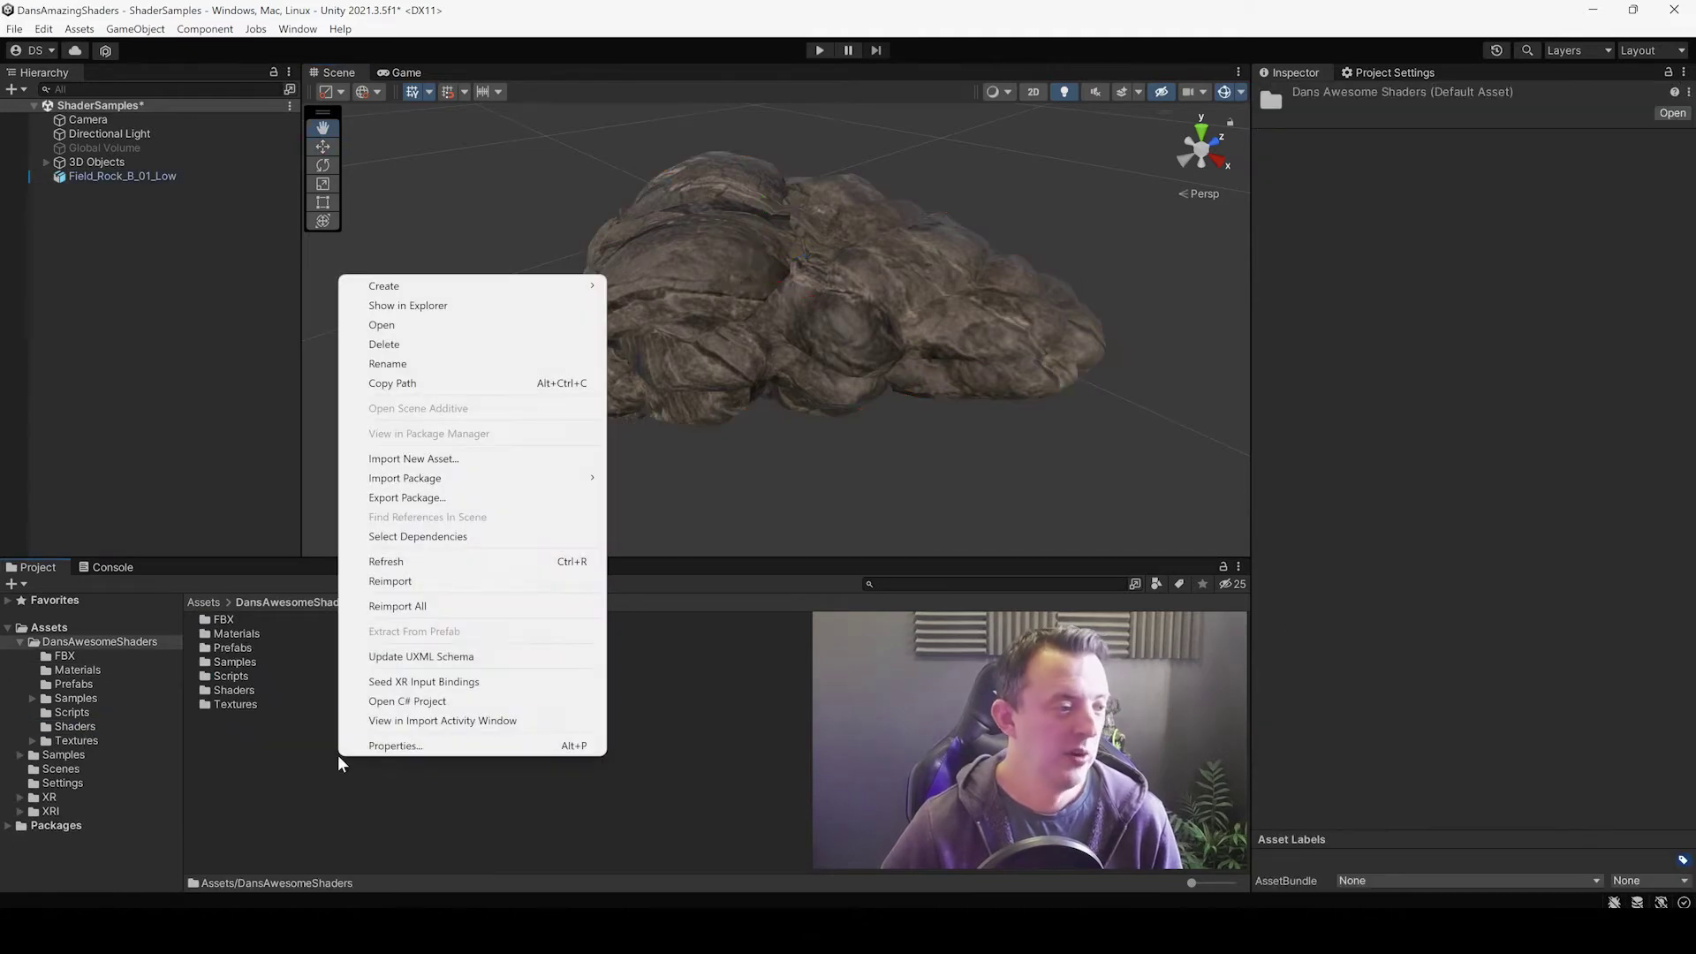
{"action": "mouse_move", "coordinate": [512, 294]}
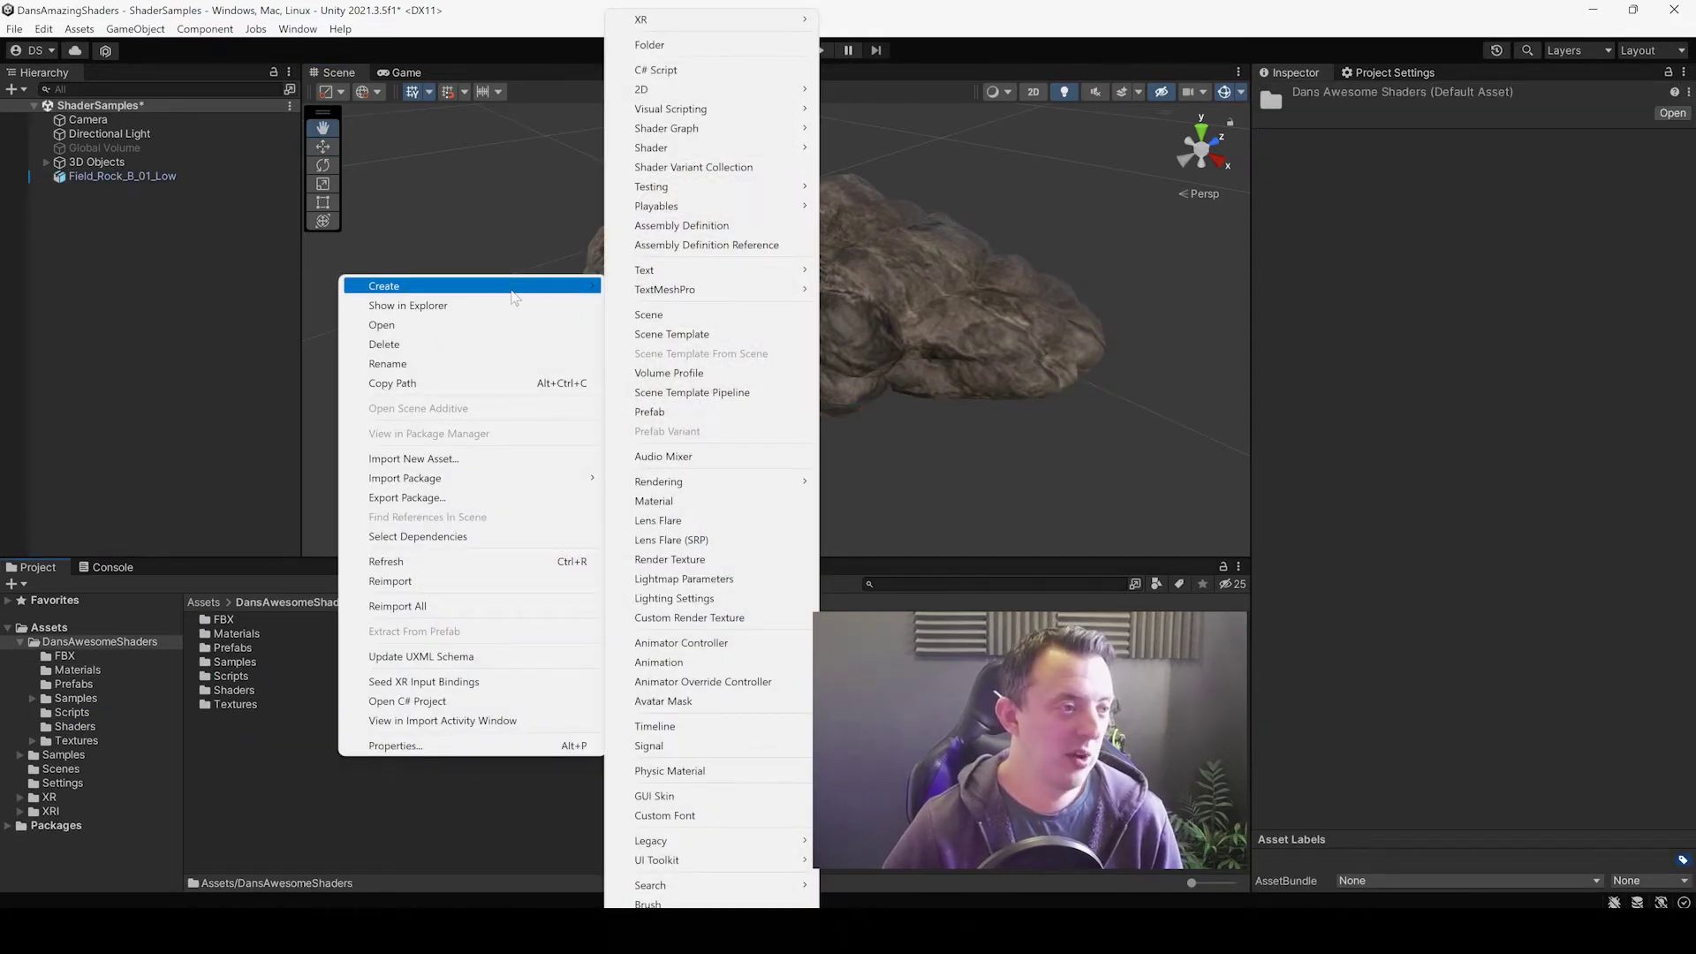
{"action": "mouse_move", "coordinate": [739, 129]}
{"action": "mouse_move", "coordinate": [902, 130]}
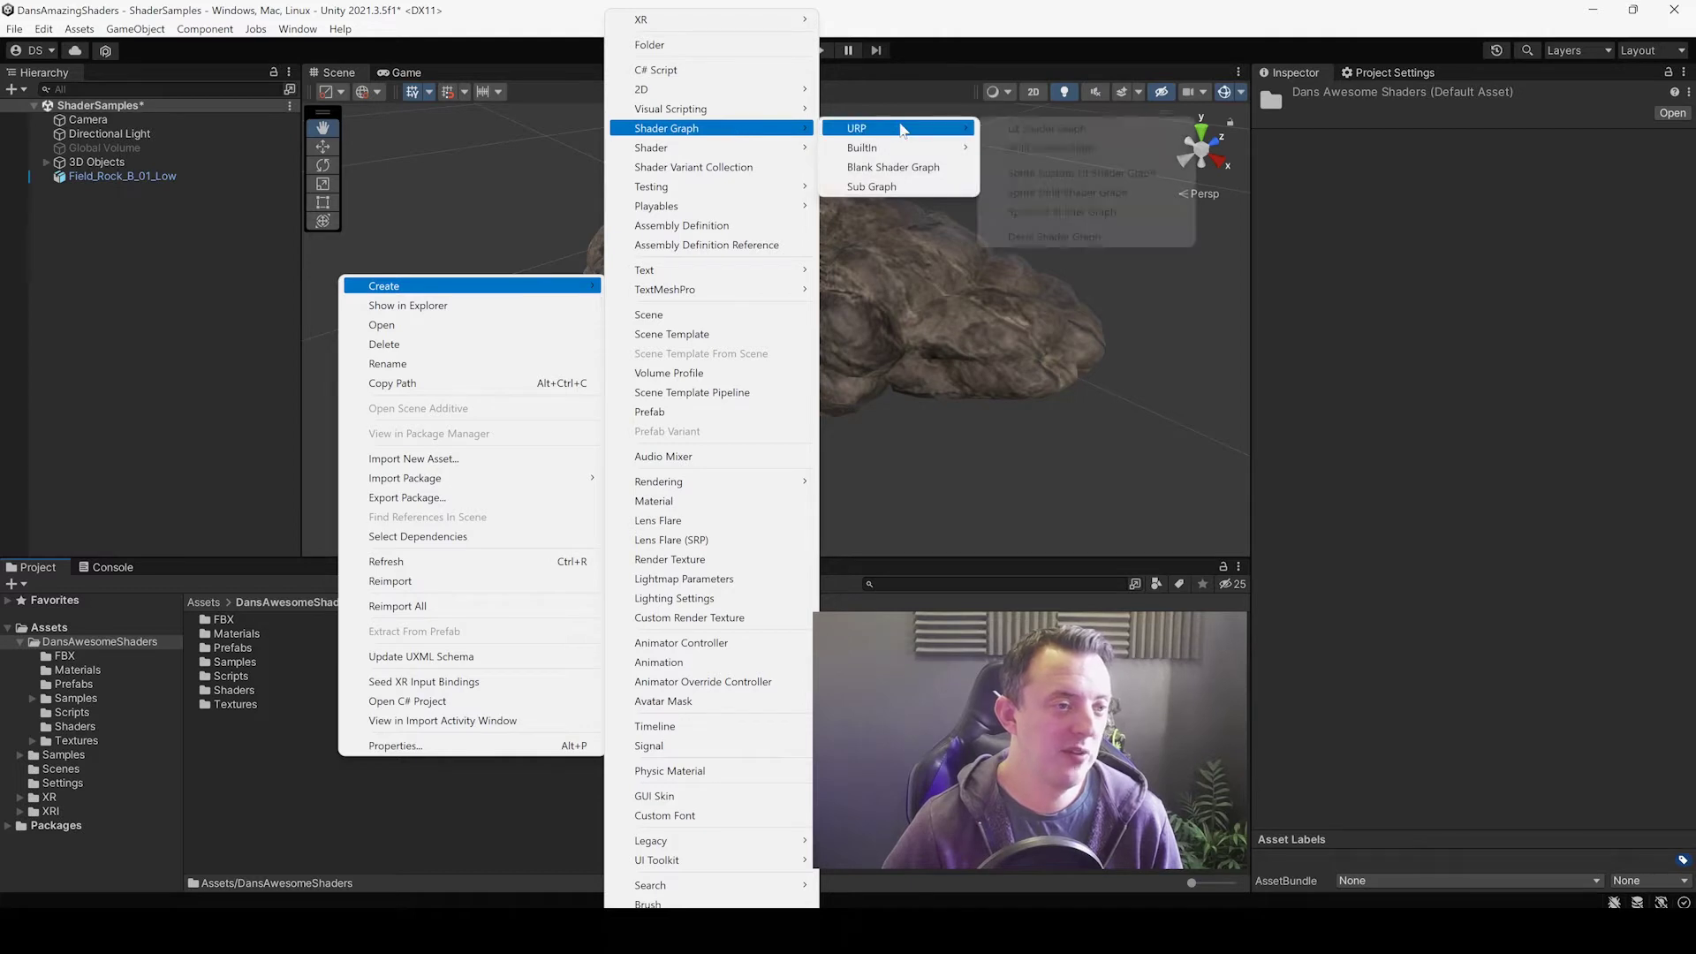
{"action": "left_click", "coordinate": [1047, 129]}
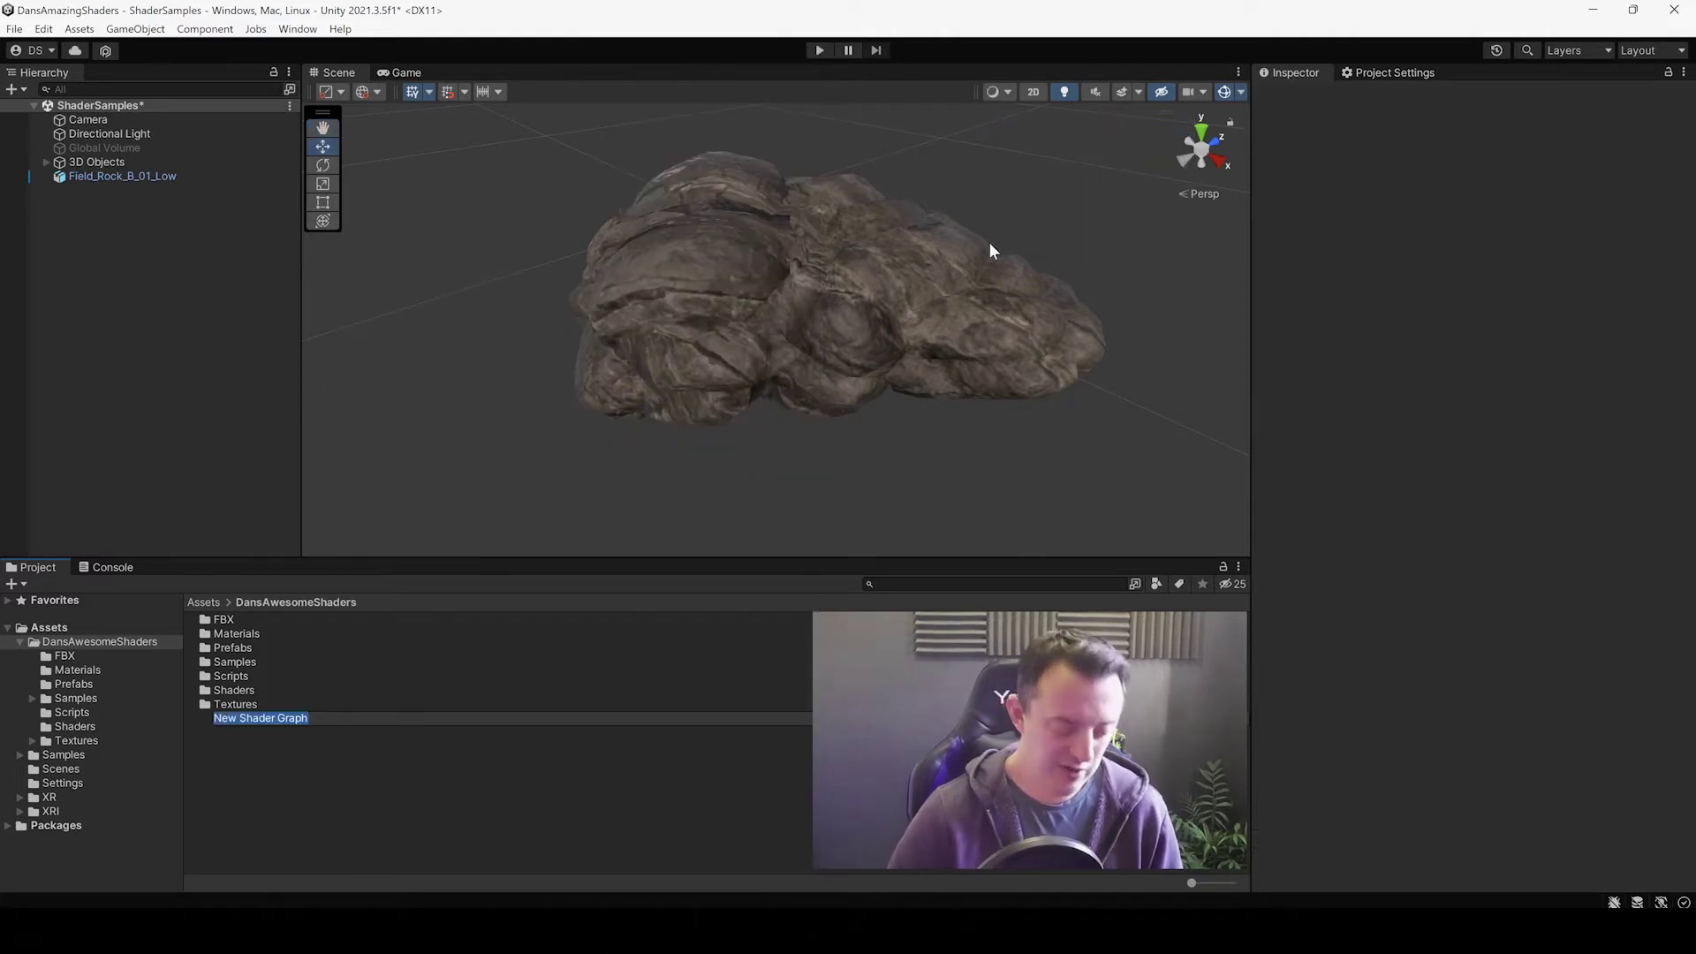
{"action": "type", "text": "OverlaySurface"}
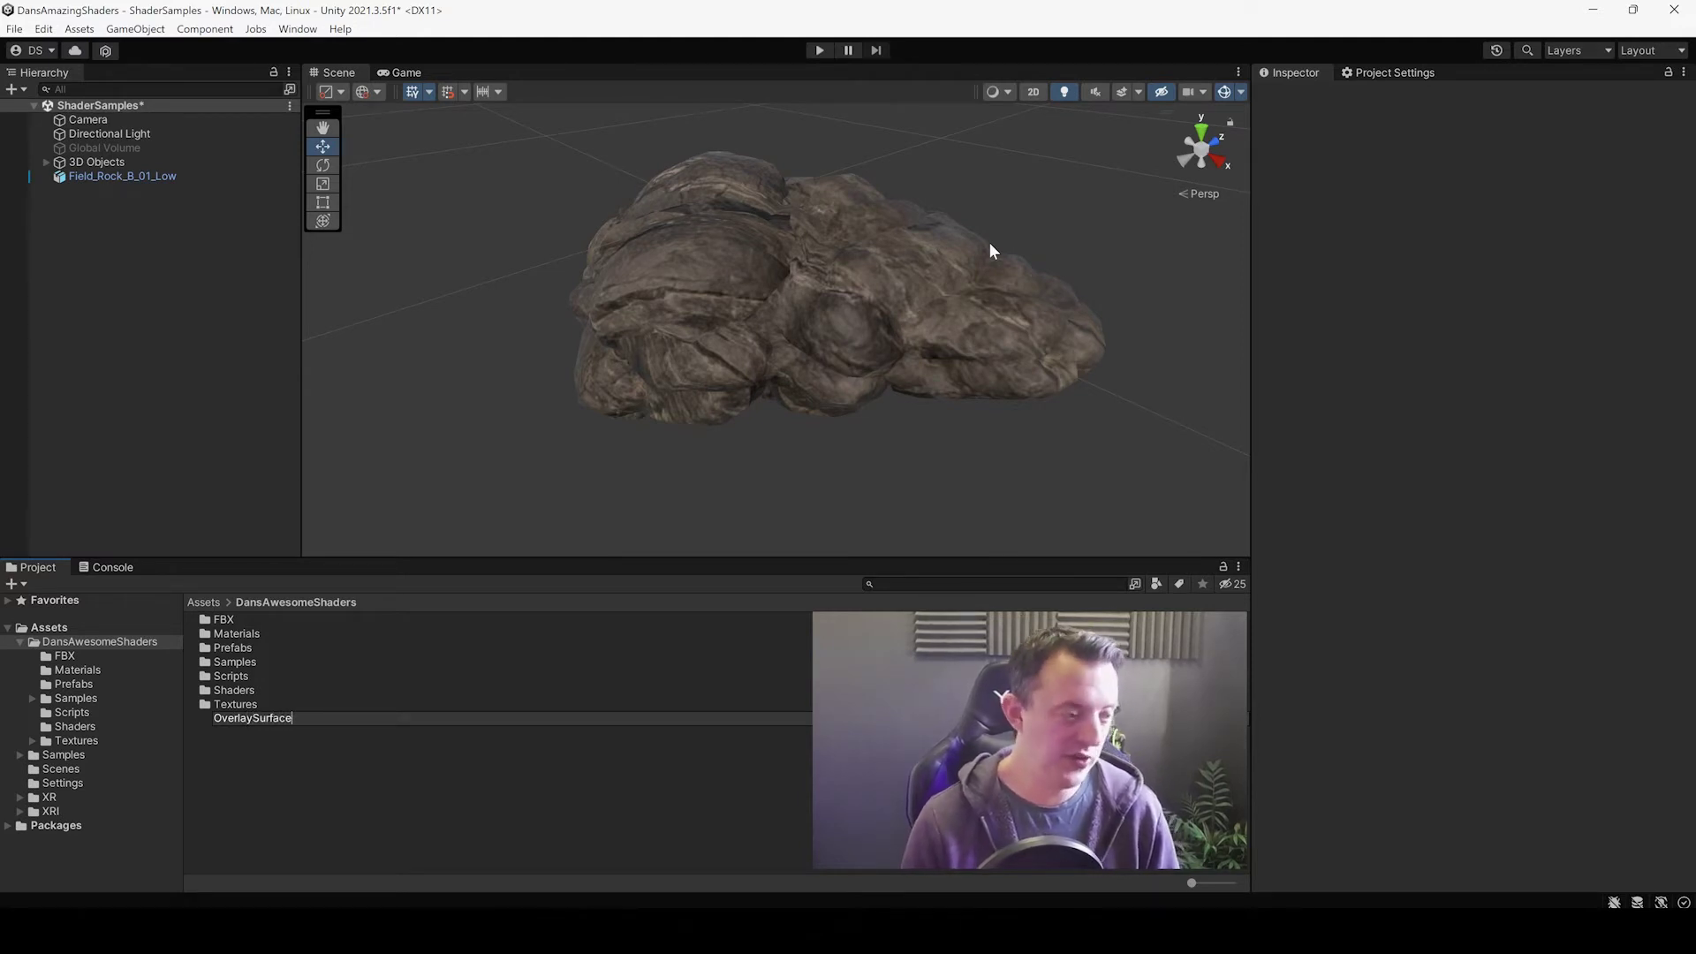
{"action": "key", "text": "Return"}
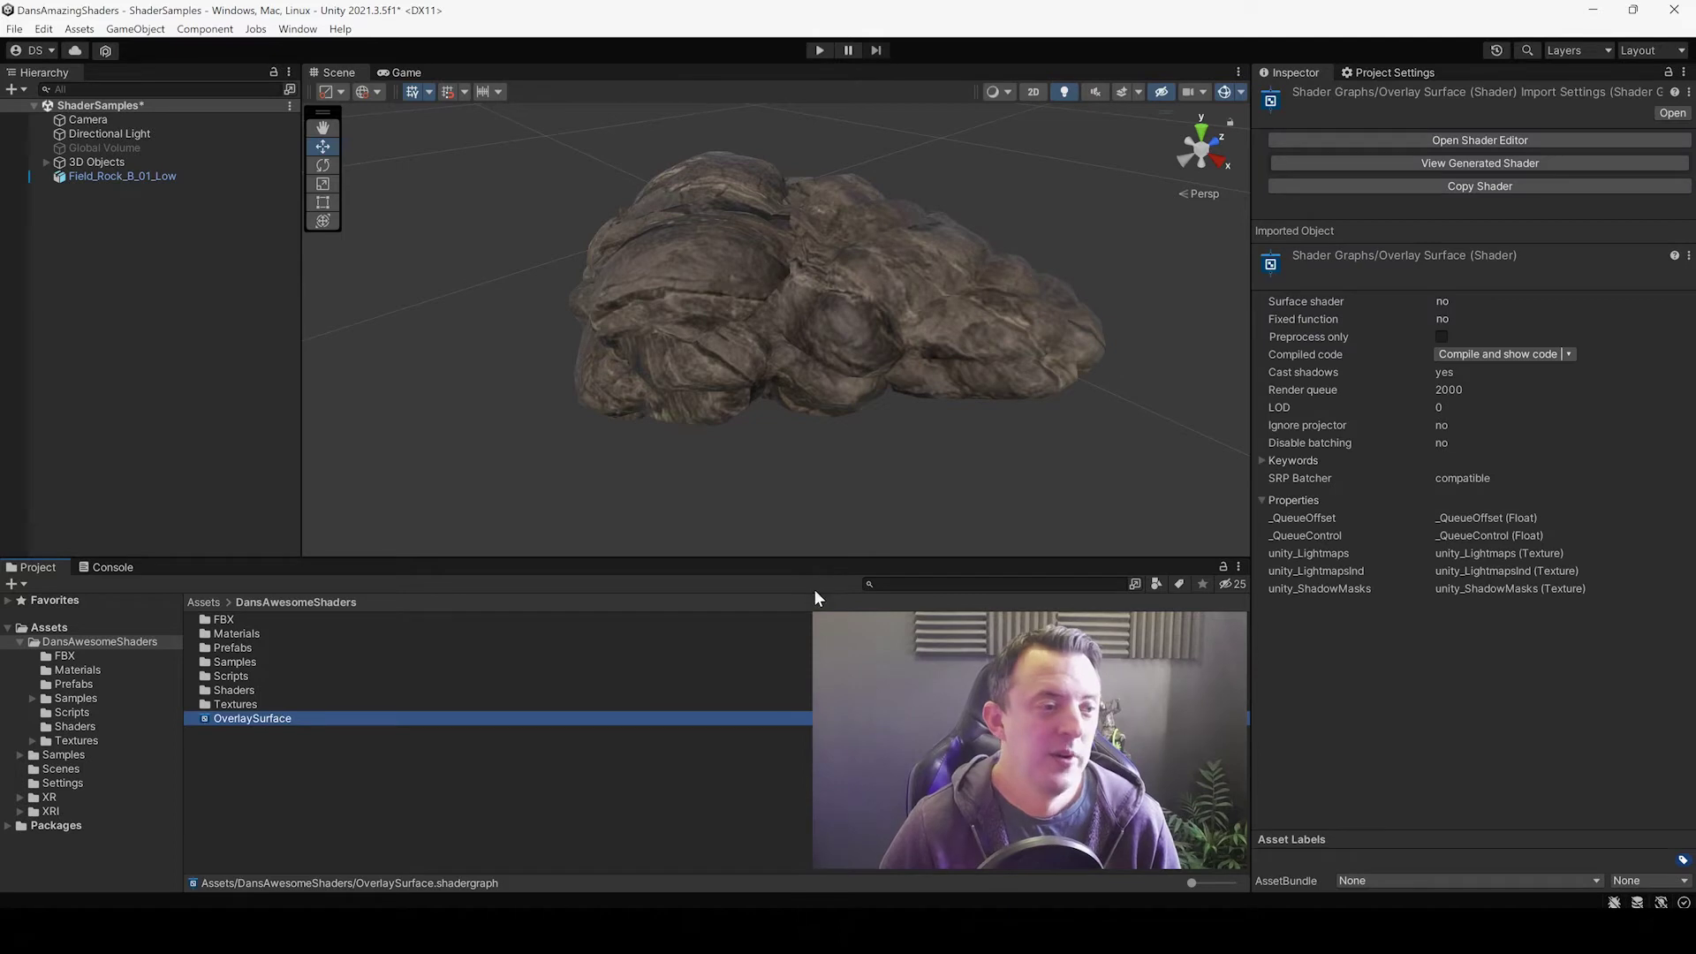
Step: Switch the shader of the Rock material on Field_Rock_B_01_Low to Shader Graphs/OverlaySurface
{"action": "left_click", "coordinate": [163, 177]}
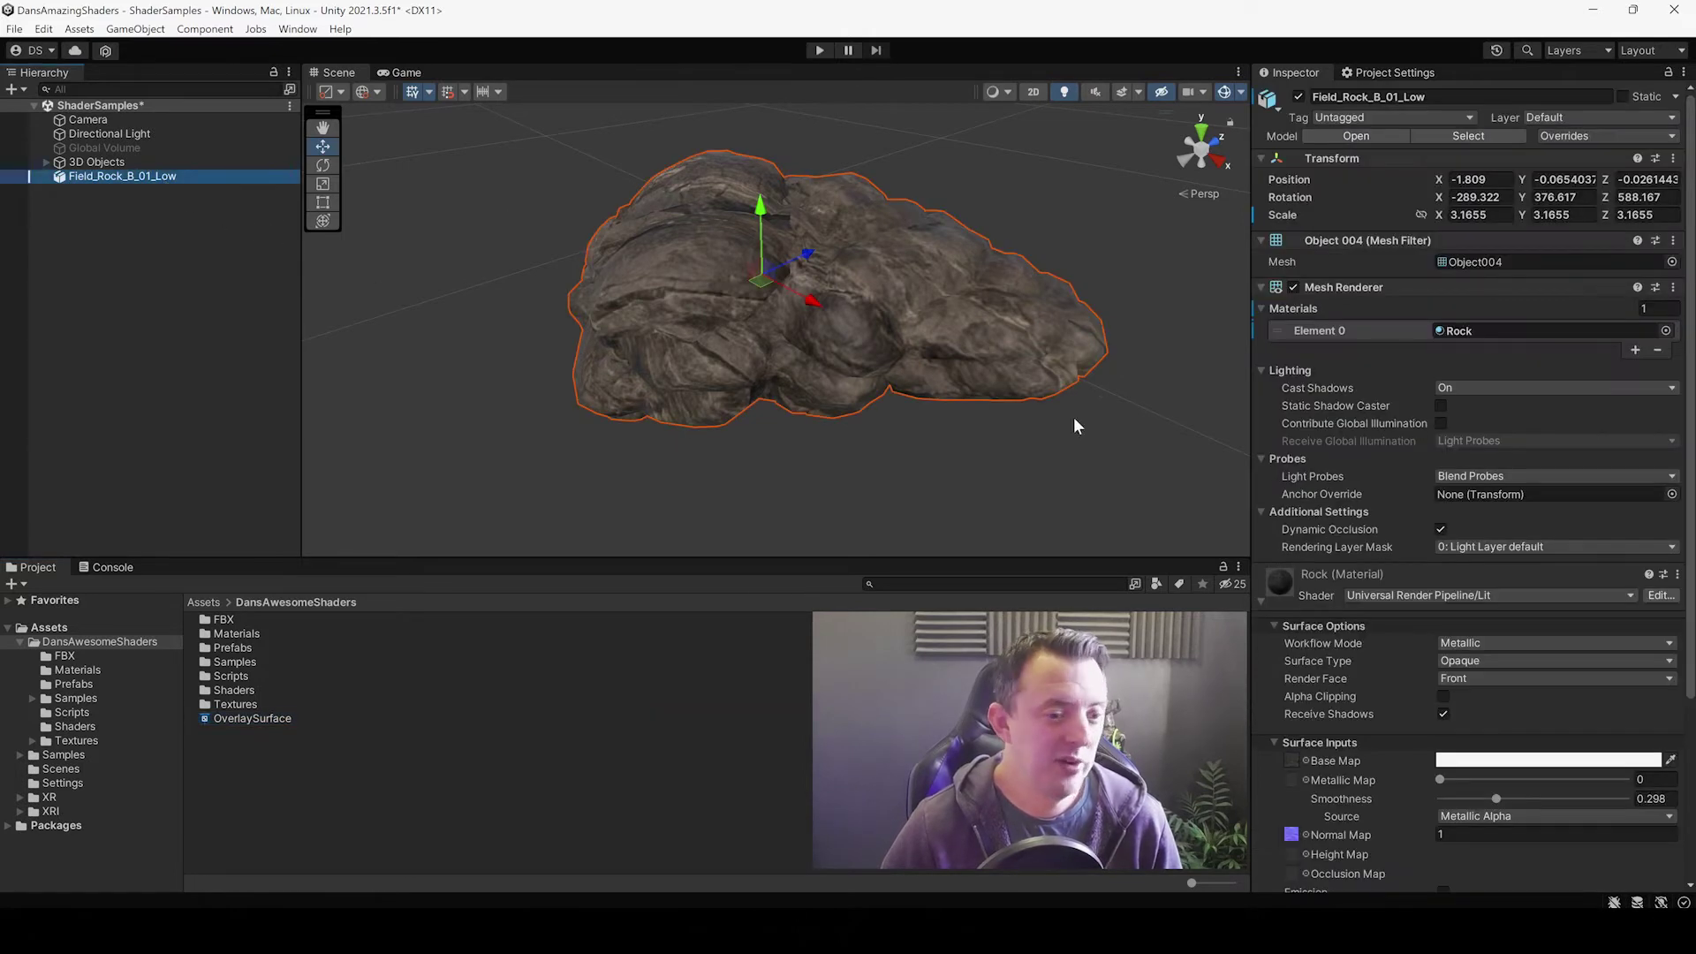
{"action": "scroll", "coordinate": [1509, 592], "scroll_direction": "down", "scroll_amount": 5}
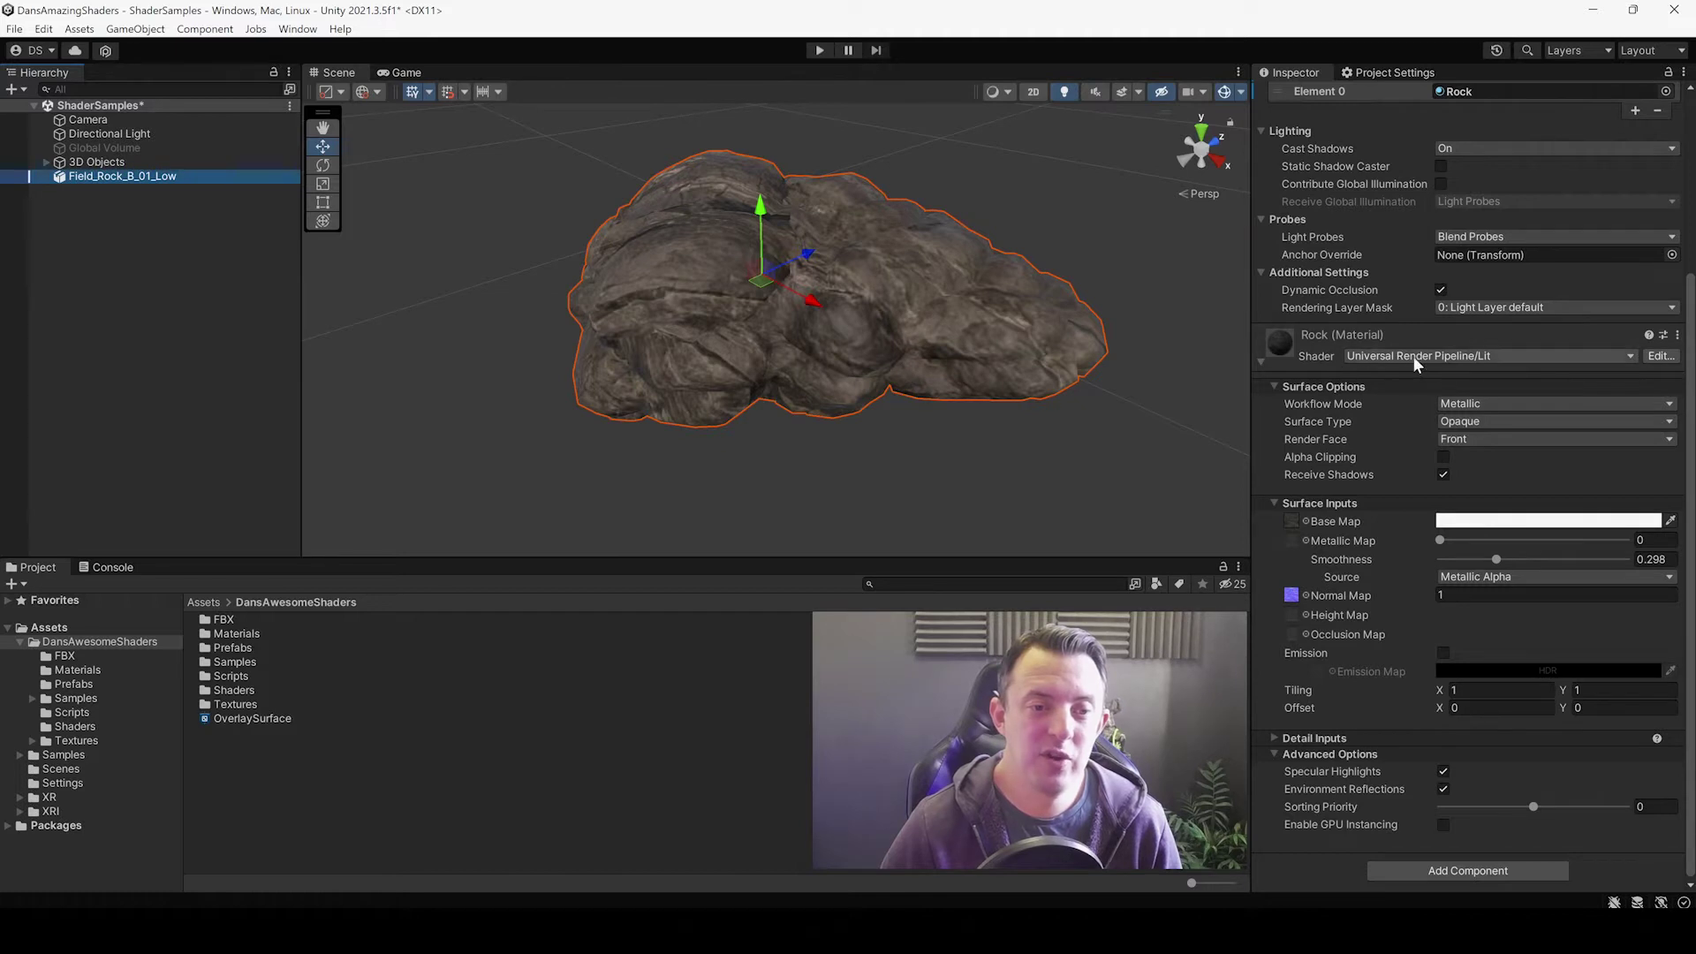
{"action": "left_click", "coordinate": [1425, 358]}
{"action": "left_click", "coordinate": [1411, 526]}
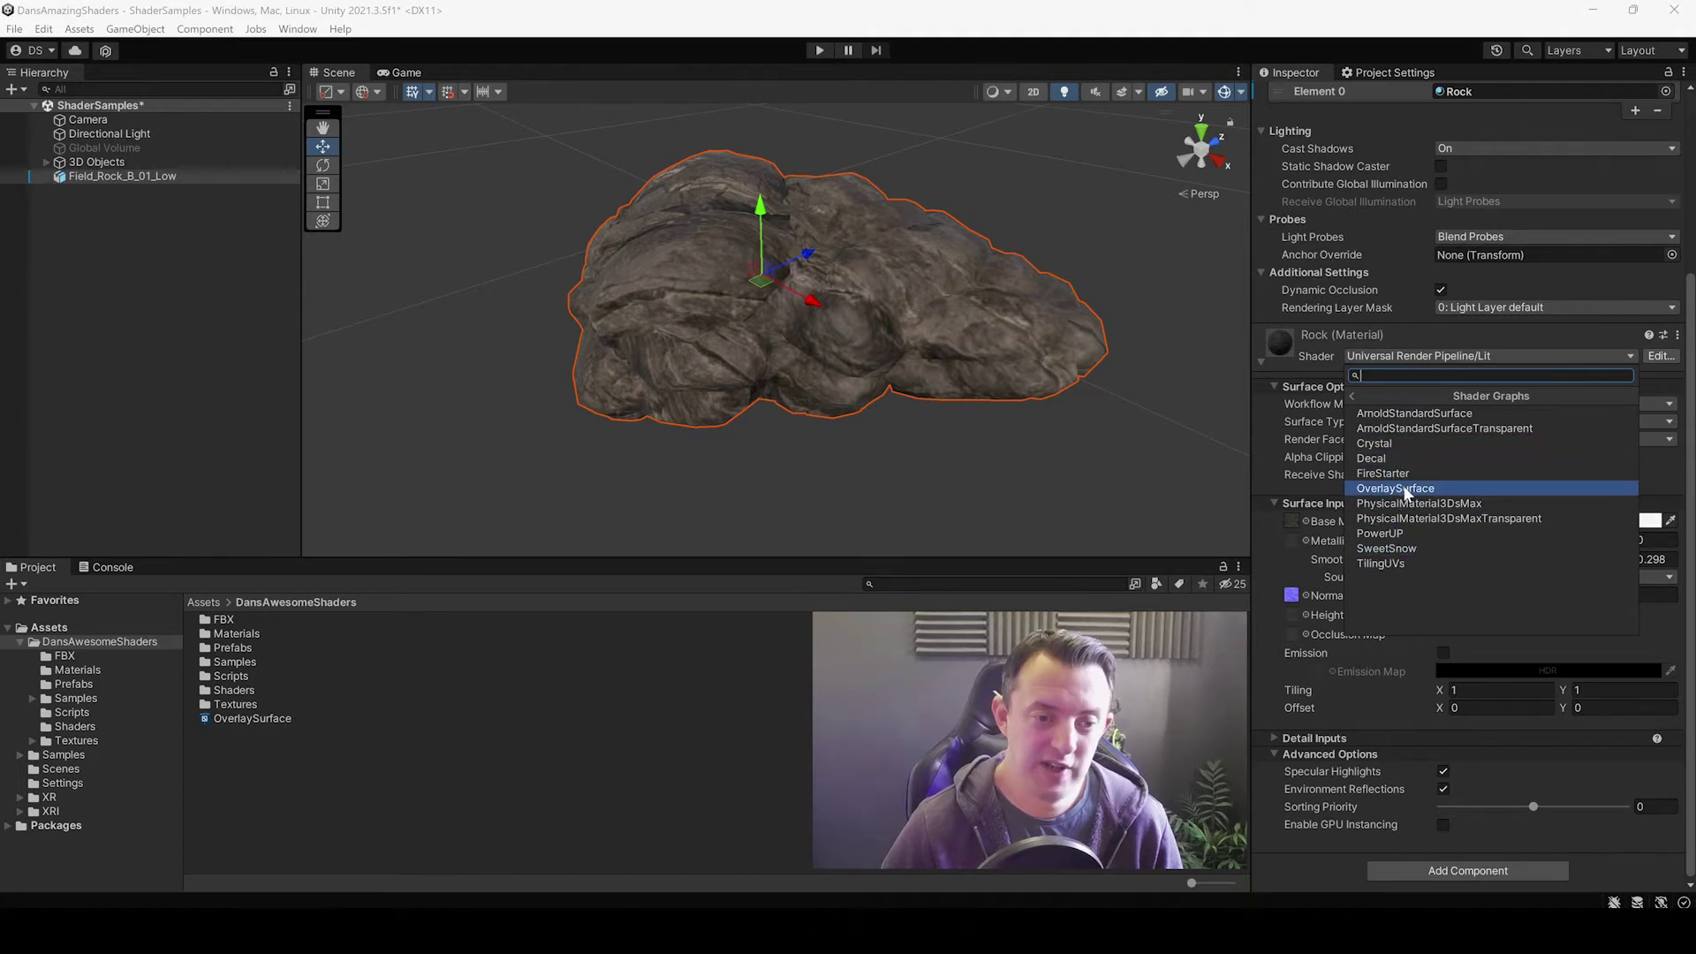
{"action": "left_click", "coordinate": [1404, 488]}
Step: Open the OverlaySurface shader graph for editing and maximize its window
{"action": "left_click", "coordinate": [240, 717]}
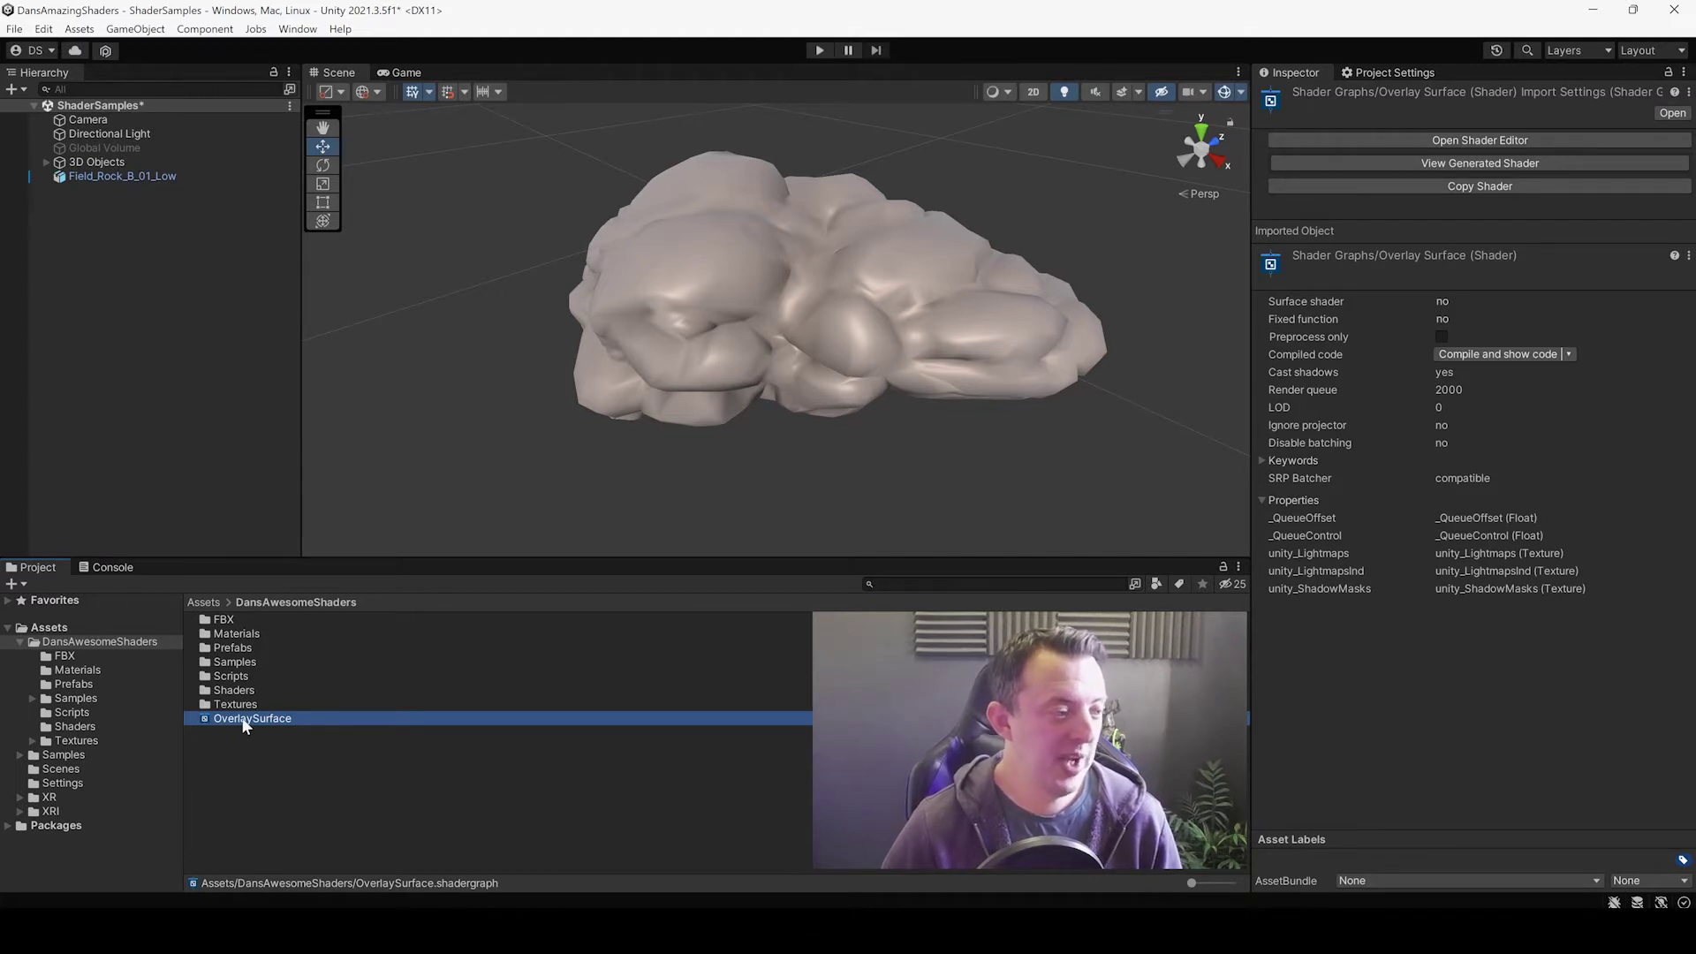
{"action": "double_click", "coordinate": [247, 719]}
{"action": "key", "text": "shift+space"}
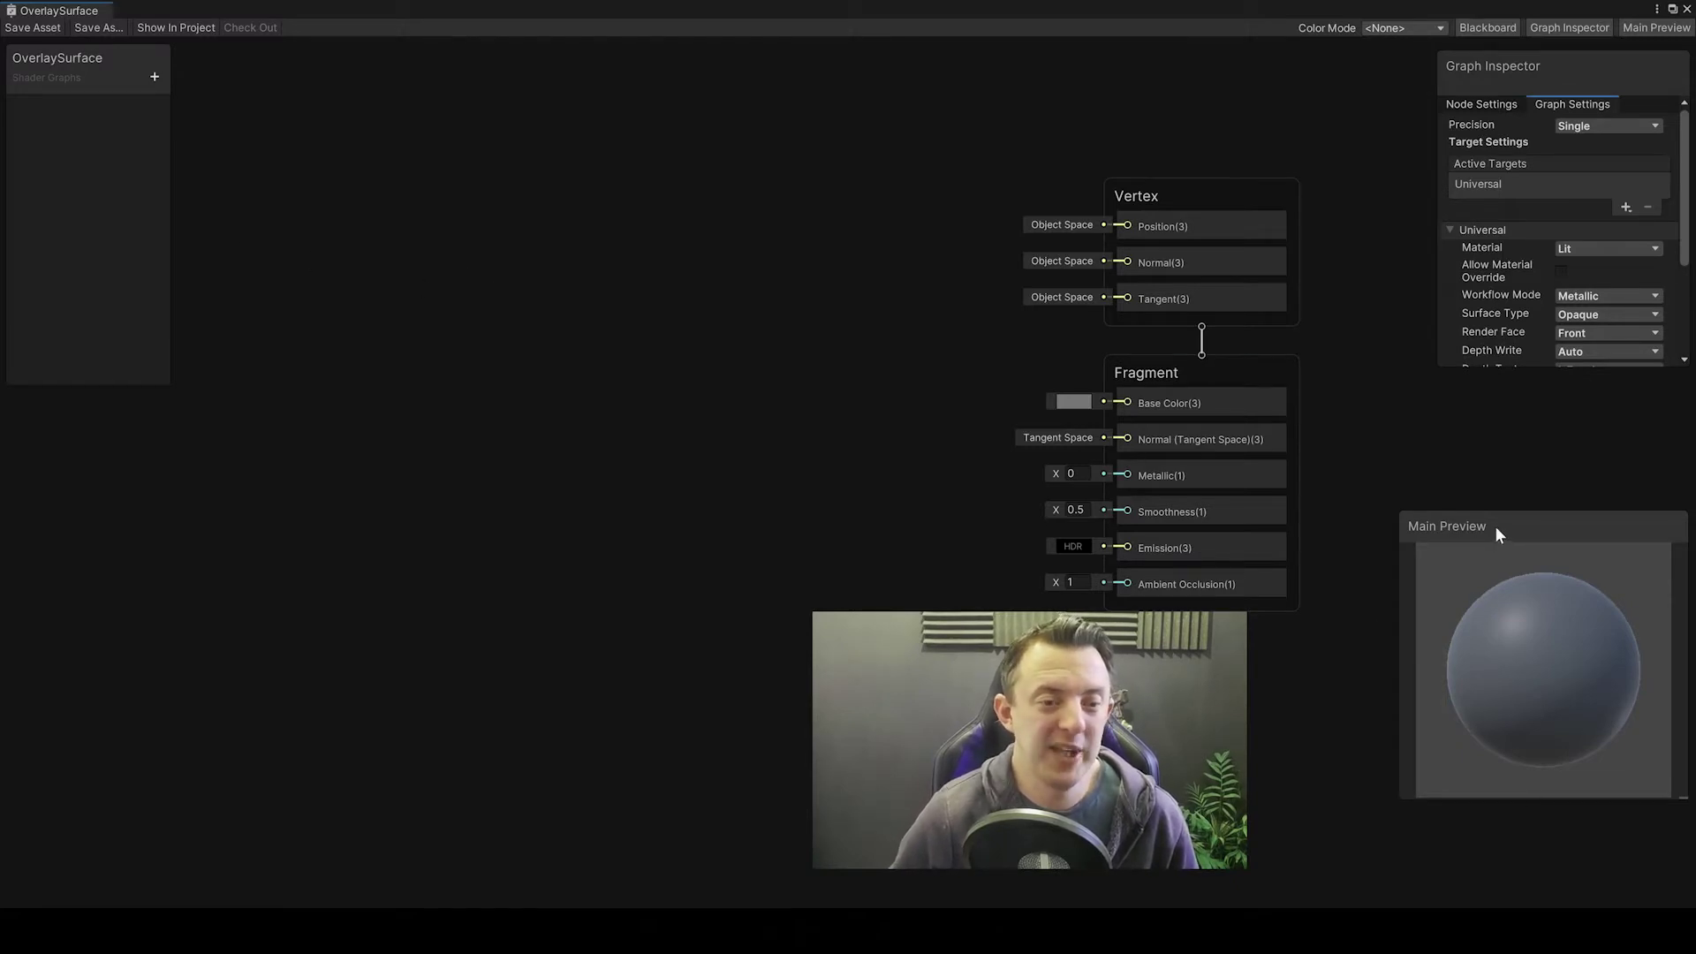
Step: Move the Main Preview lower and set its custom mesh to the rock mesh Object004, then rotate the previewed rock
{"action": "left_click_drag", "start_coordinate": [1538, 522], "coordinate": [1538, 588]}
{"action": "right_click", "coordinate": [1542, 724]}
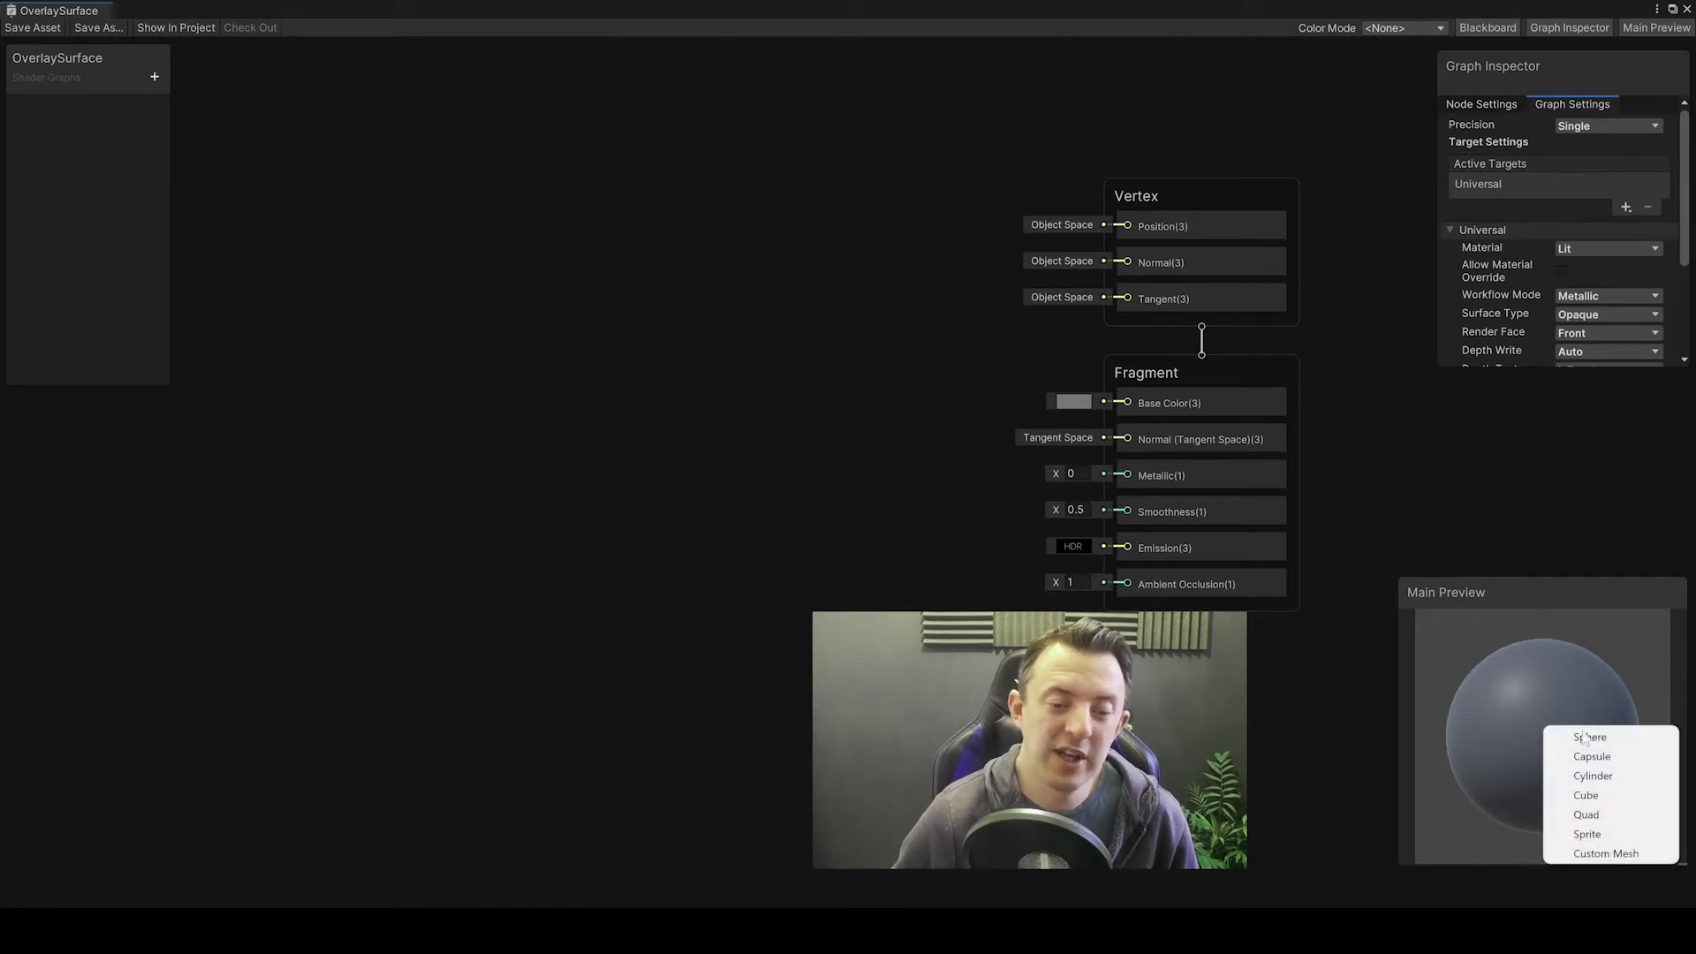
{"action": "left_click", "coordinate": [1603, 853]}
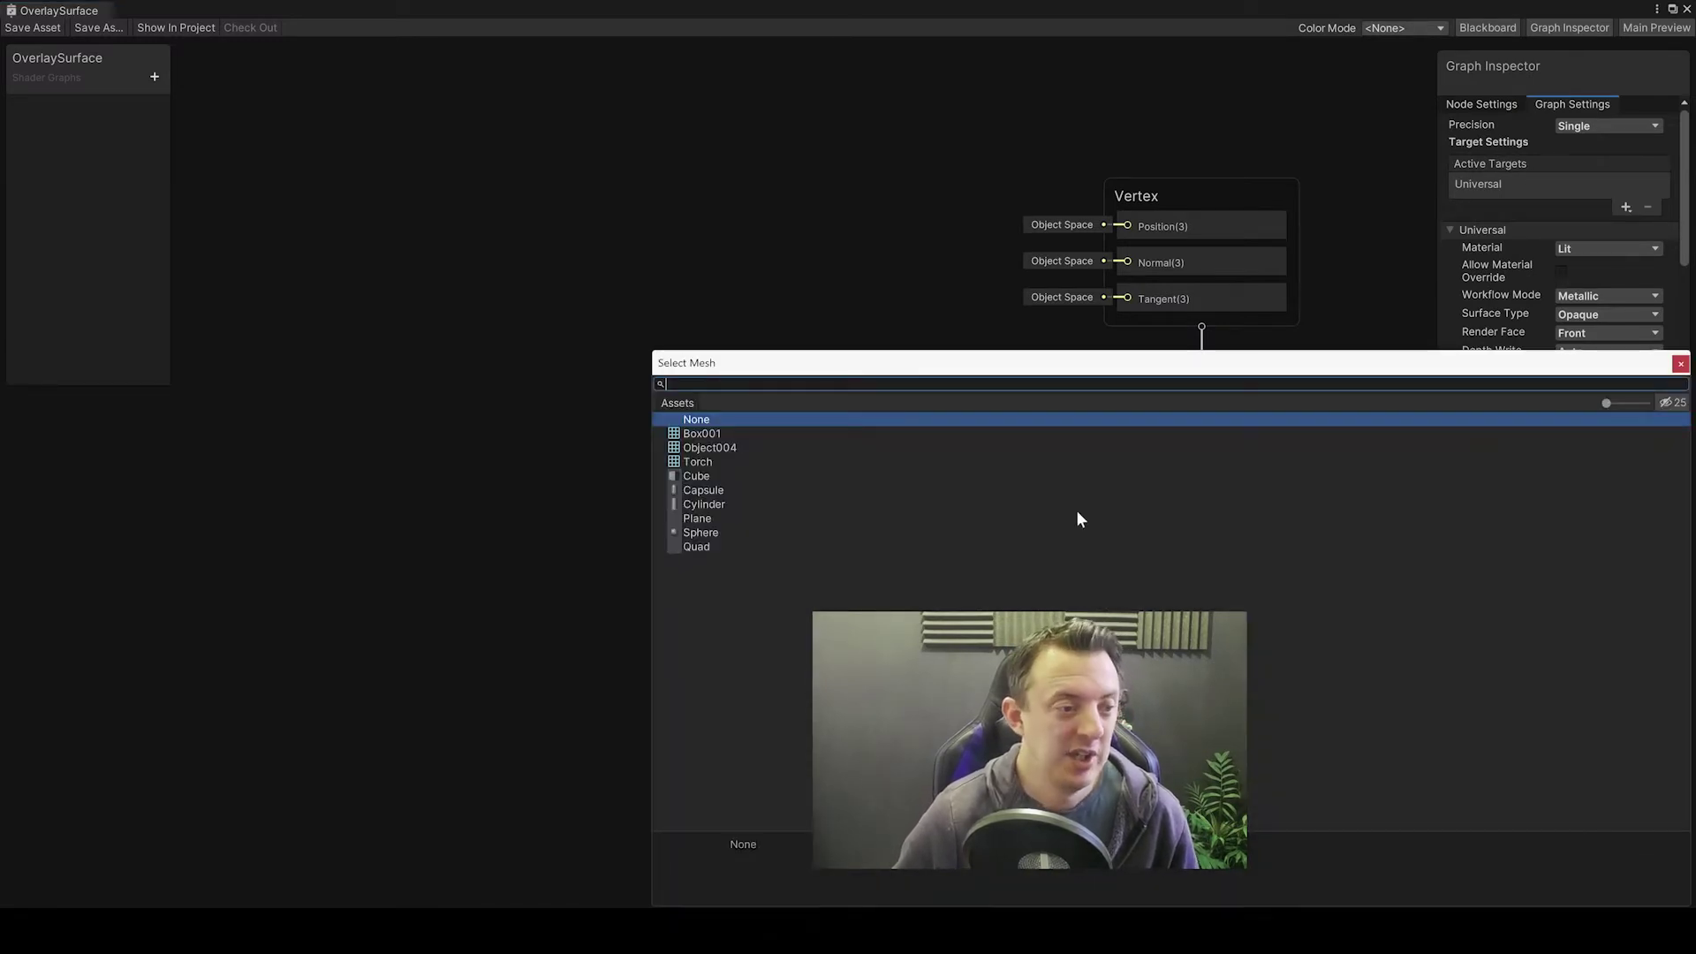
{"action": "left_click", "coordinate": [716, 447]}
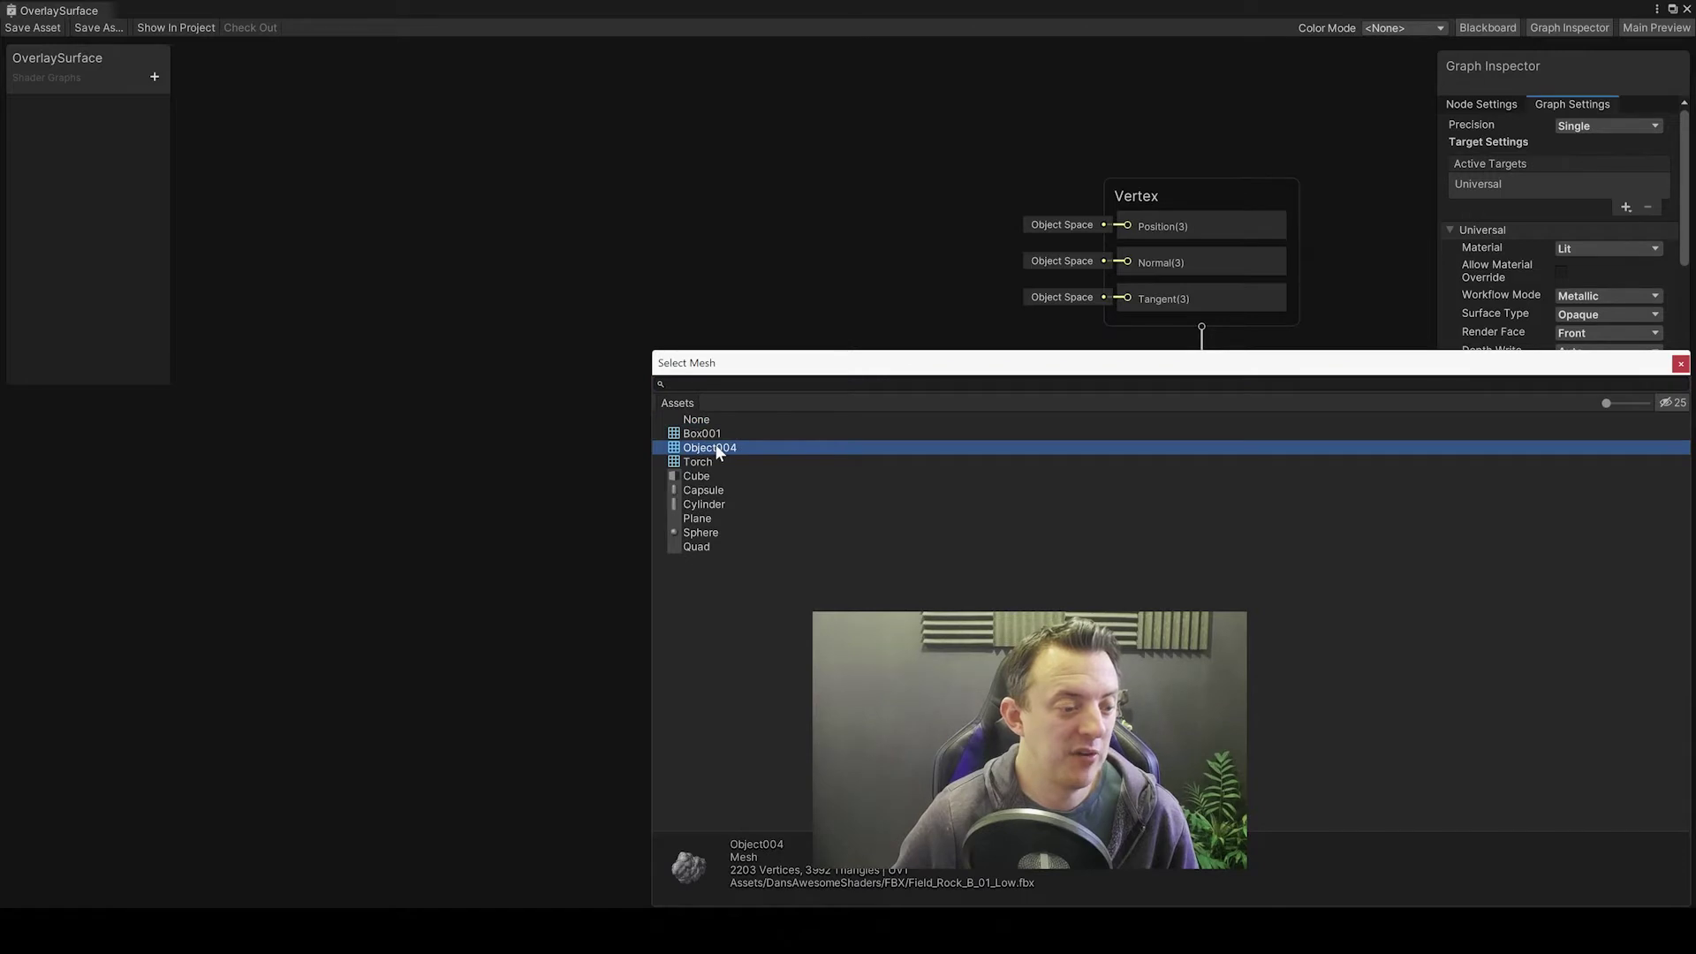
{"action": "double_click", "coordinate": [713, 443]}
{"action": "left_click_drag", "start_coordinate": [1487, 705], "coordinate": [1484, 615]}
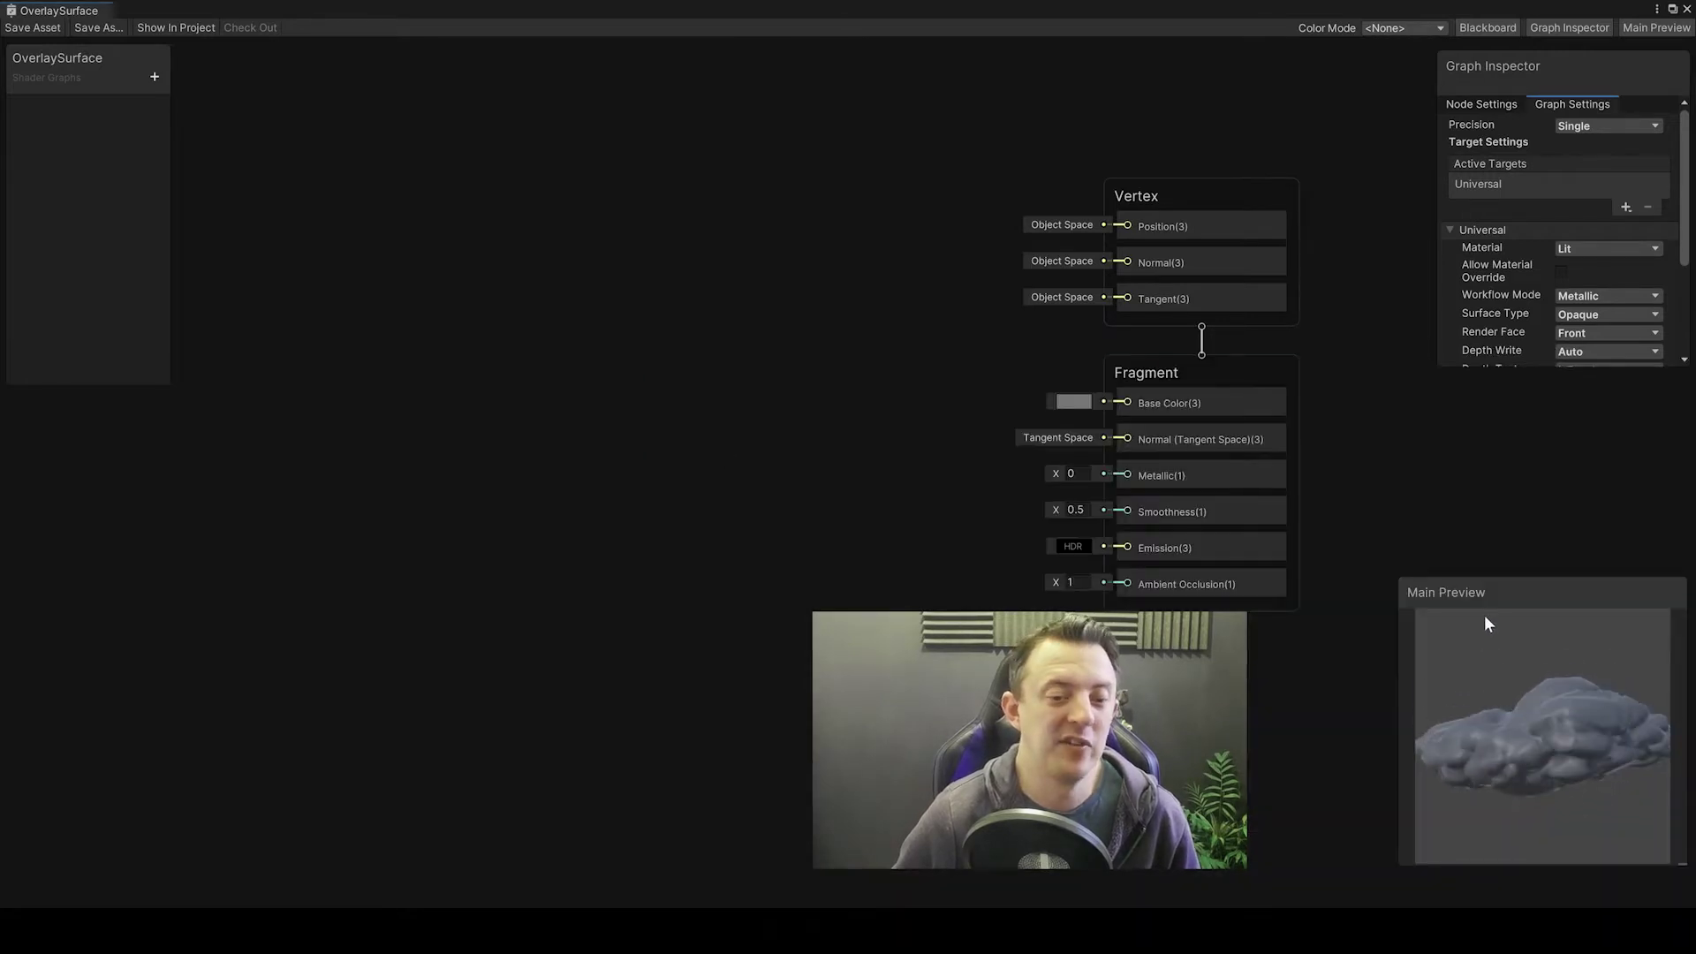
{"action": "left_click_drag", "start_coordinate": [1465, 749], "coordinate": [1370, 726]}
{"action": "left_click_drag", "start_coordinate": [1621, 728], "coordinate": [1568, 738]}
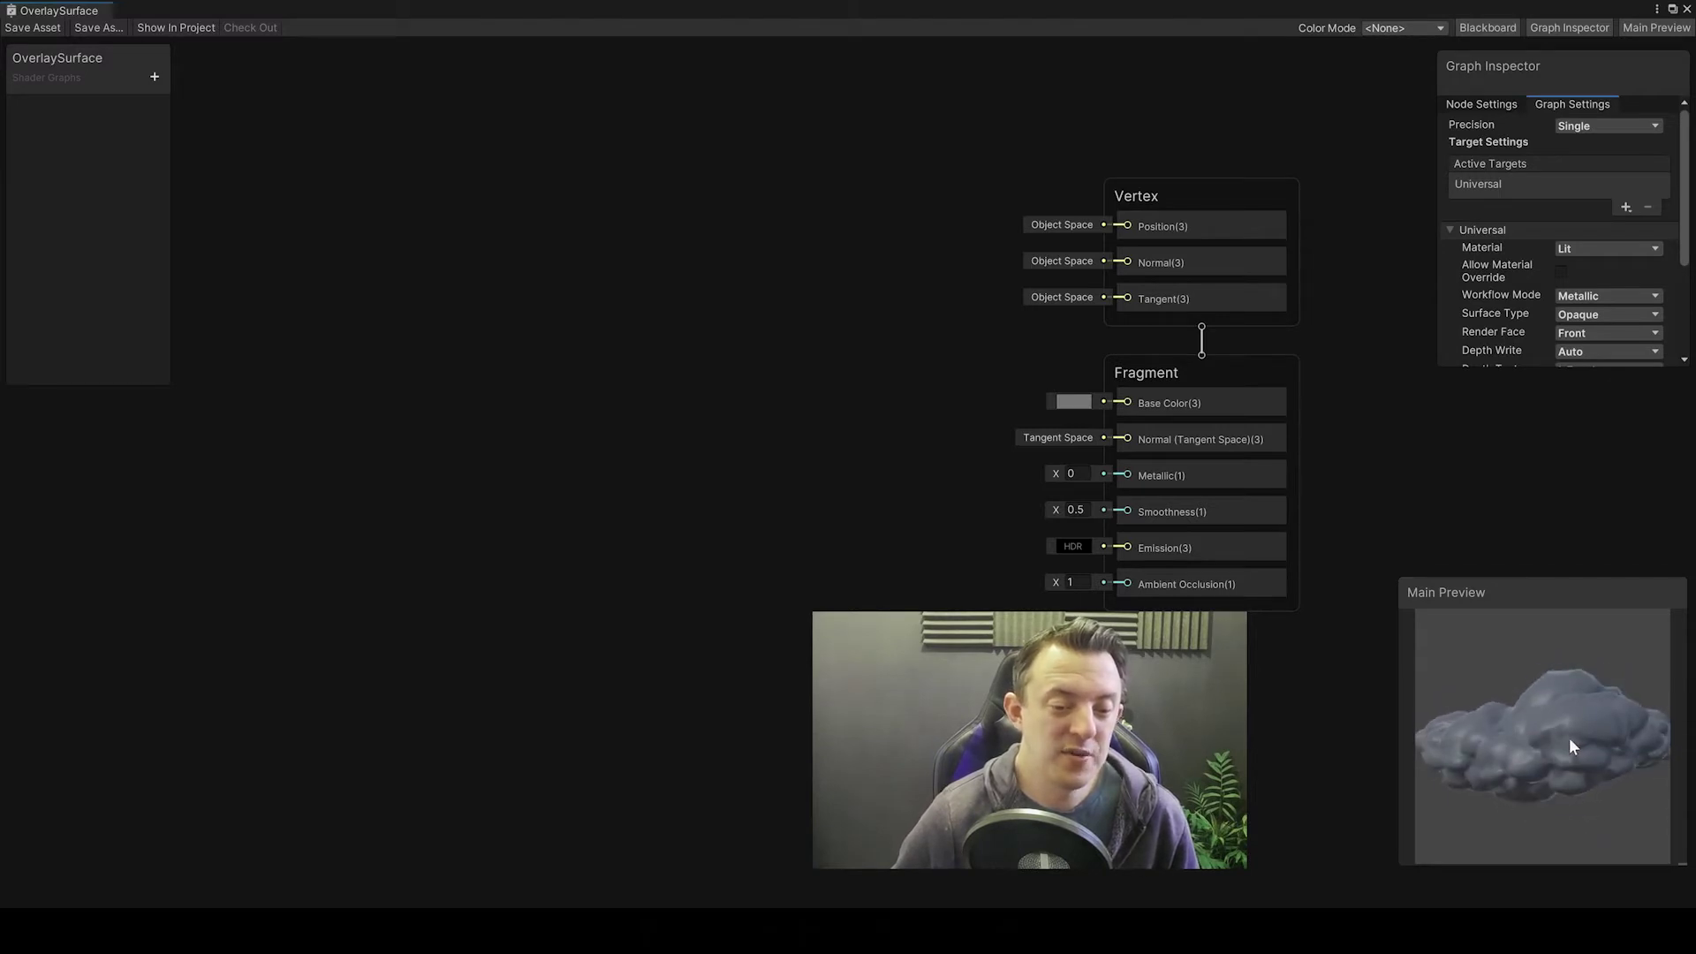
Step: Add a Texture 2D property named Base Texture to the shader graph
{"action": "left_click", "coordinate": [155, 79]}
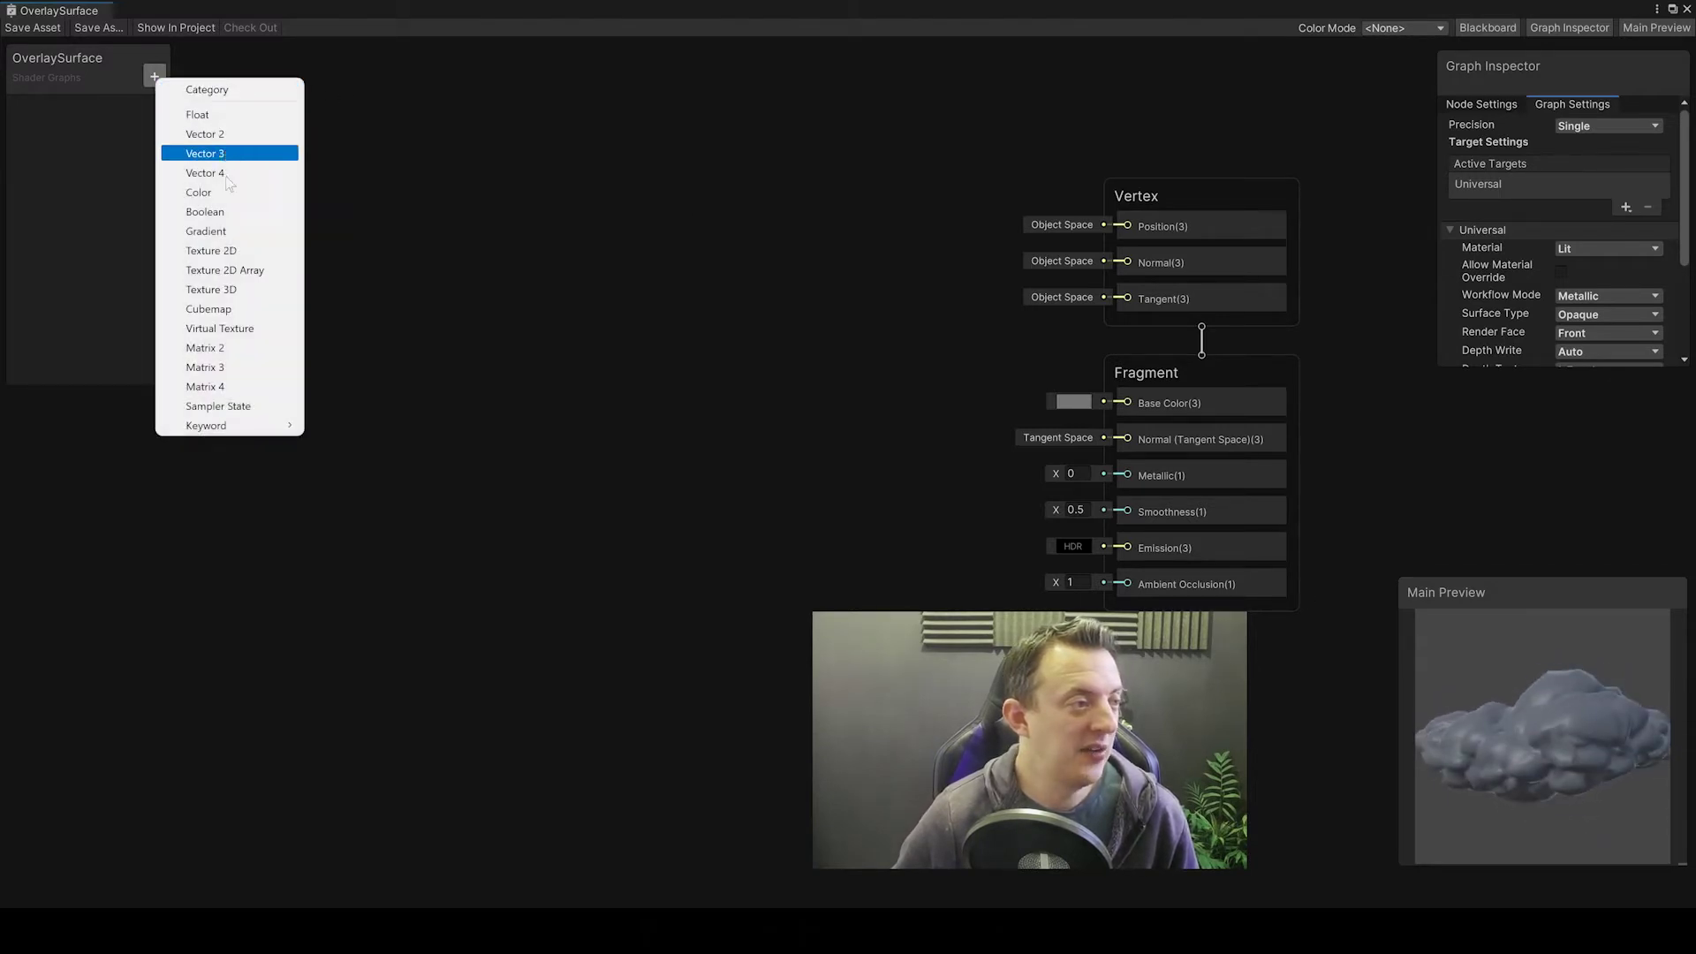
{"action": "left_click", "coordinate": [221, 251]}
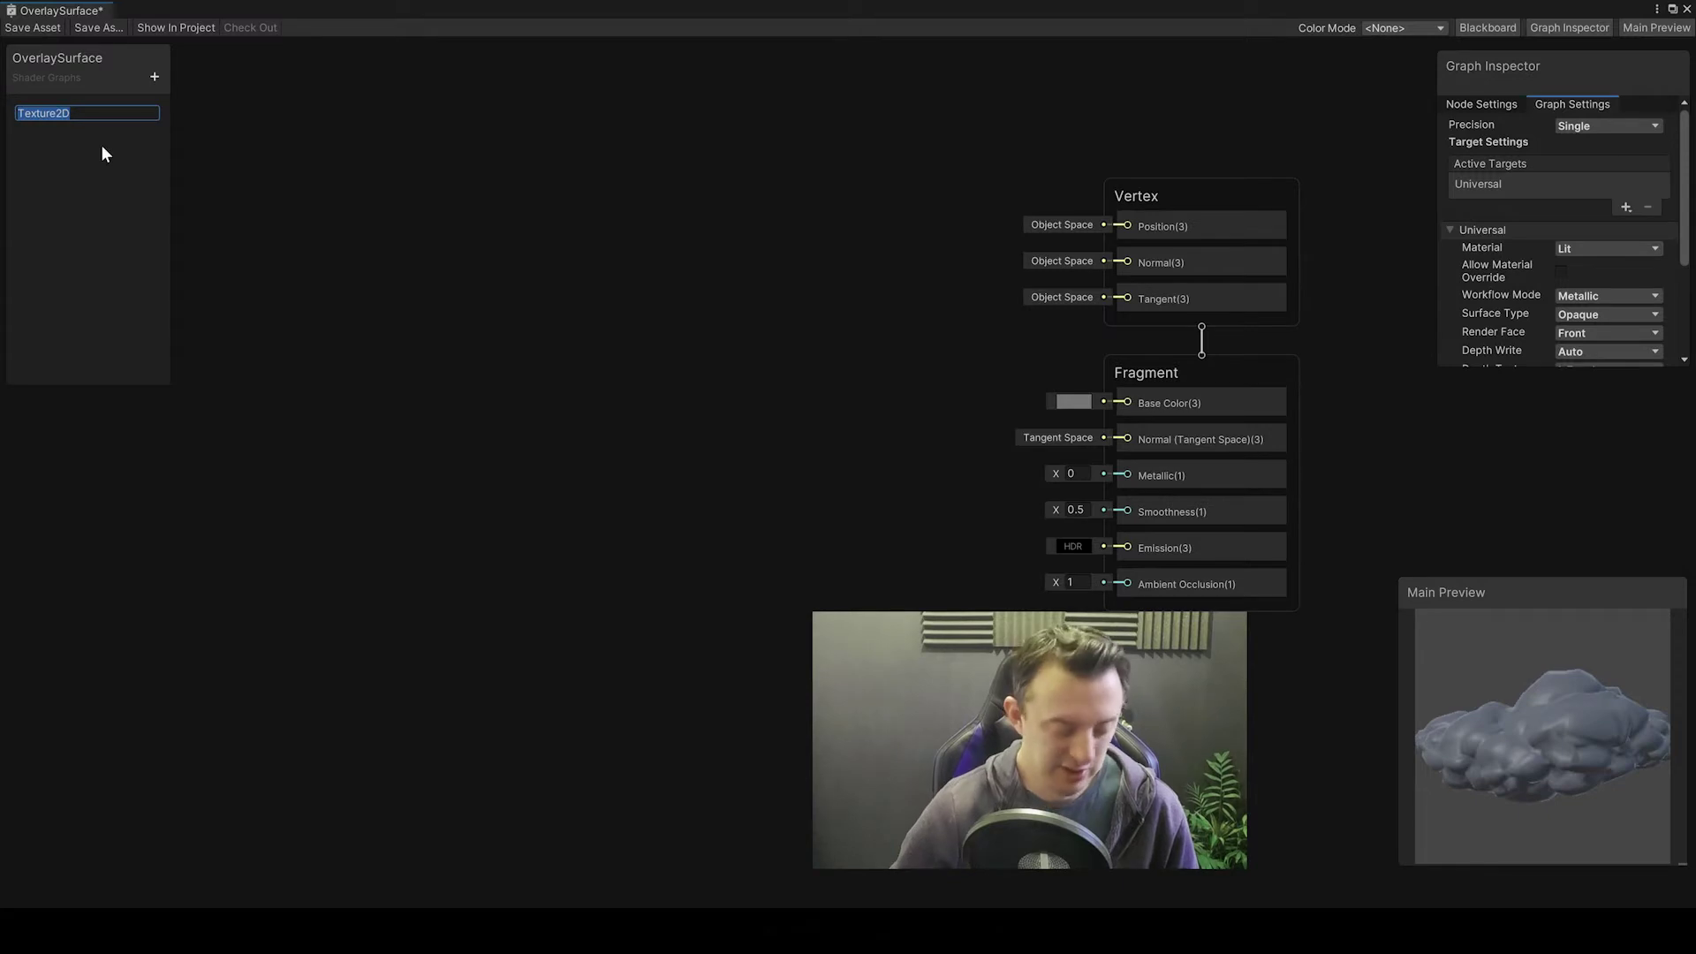
{"action": "type", "text": "Base Texture"}
{"action": "key", "text": "Return"}
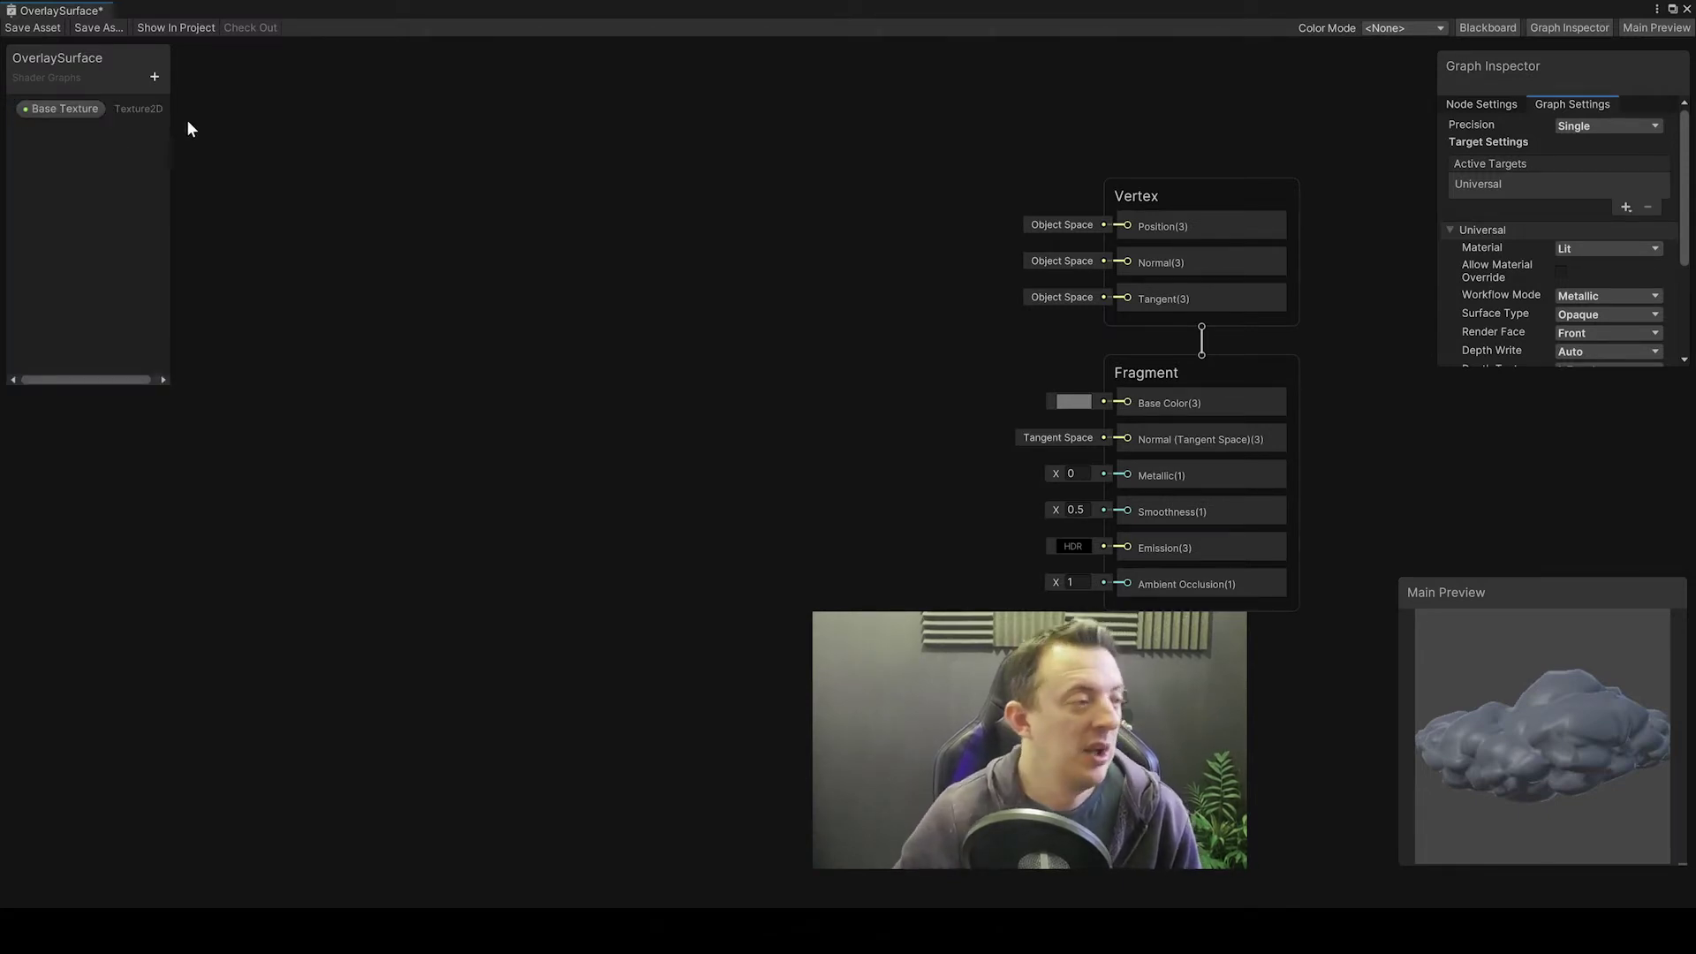
Step: Place Base Texture in the graph, feed it into a new Sample Texture 2D node, and connect that node's RGBA output to Base Color
{"action": "left_click", "coordinate": [72, 108]}
{"action": "left_click_drag", "start_coordinate": [71, 106], "coordinate": [341, 137]}
{"action": "left_click_drag", "start_coordinate": [500, 150], "coordinate": [500, 149]}
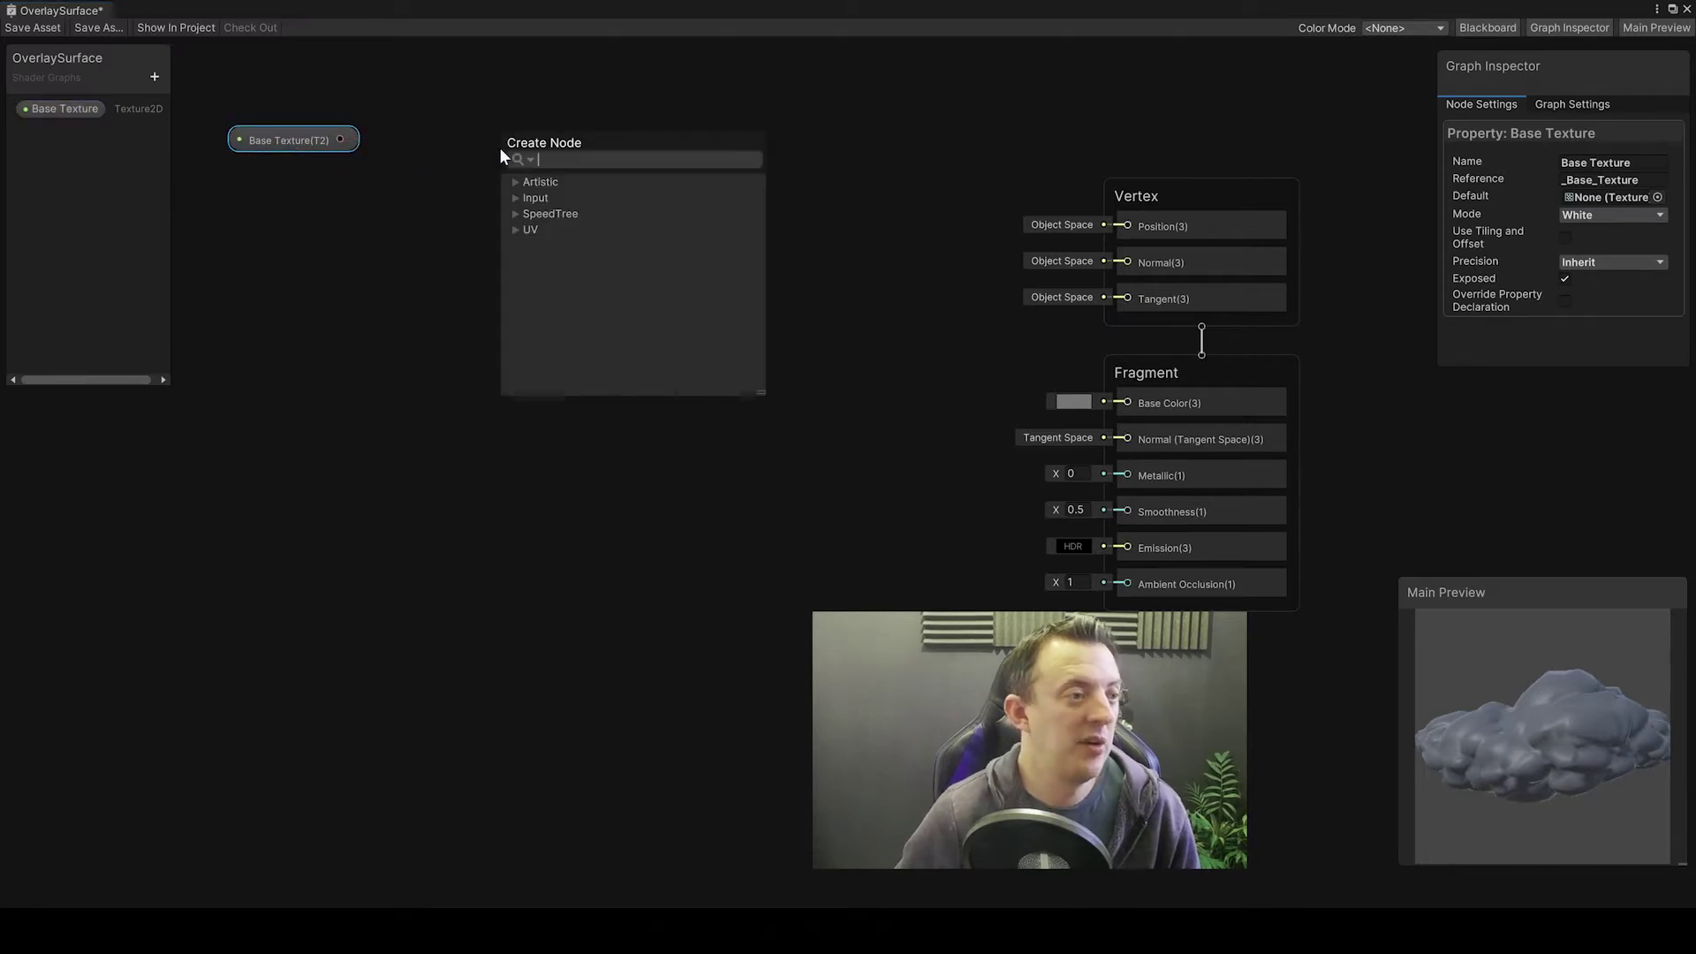
{"action": "type", "text": "sam"}
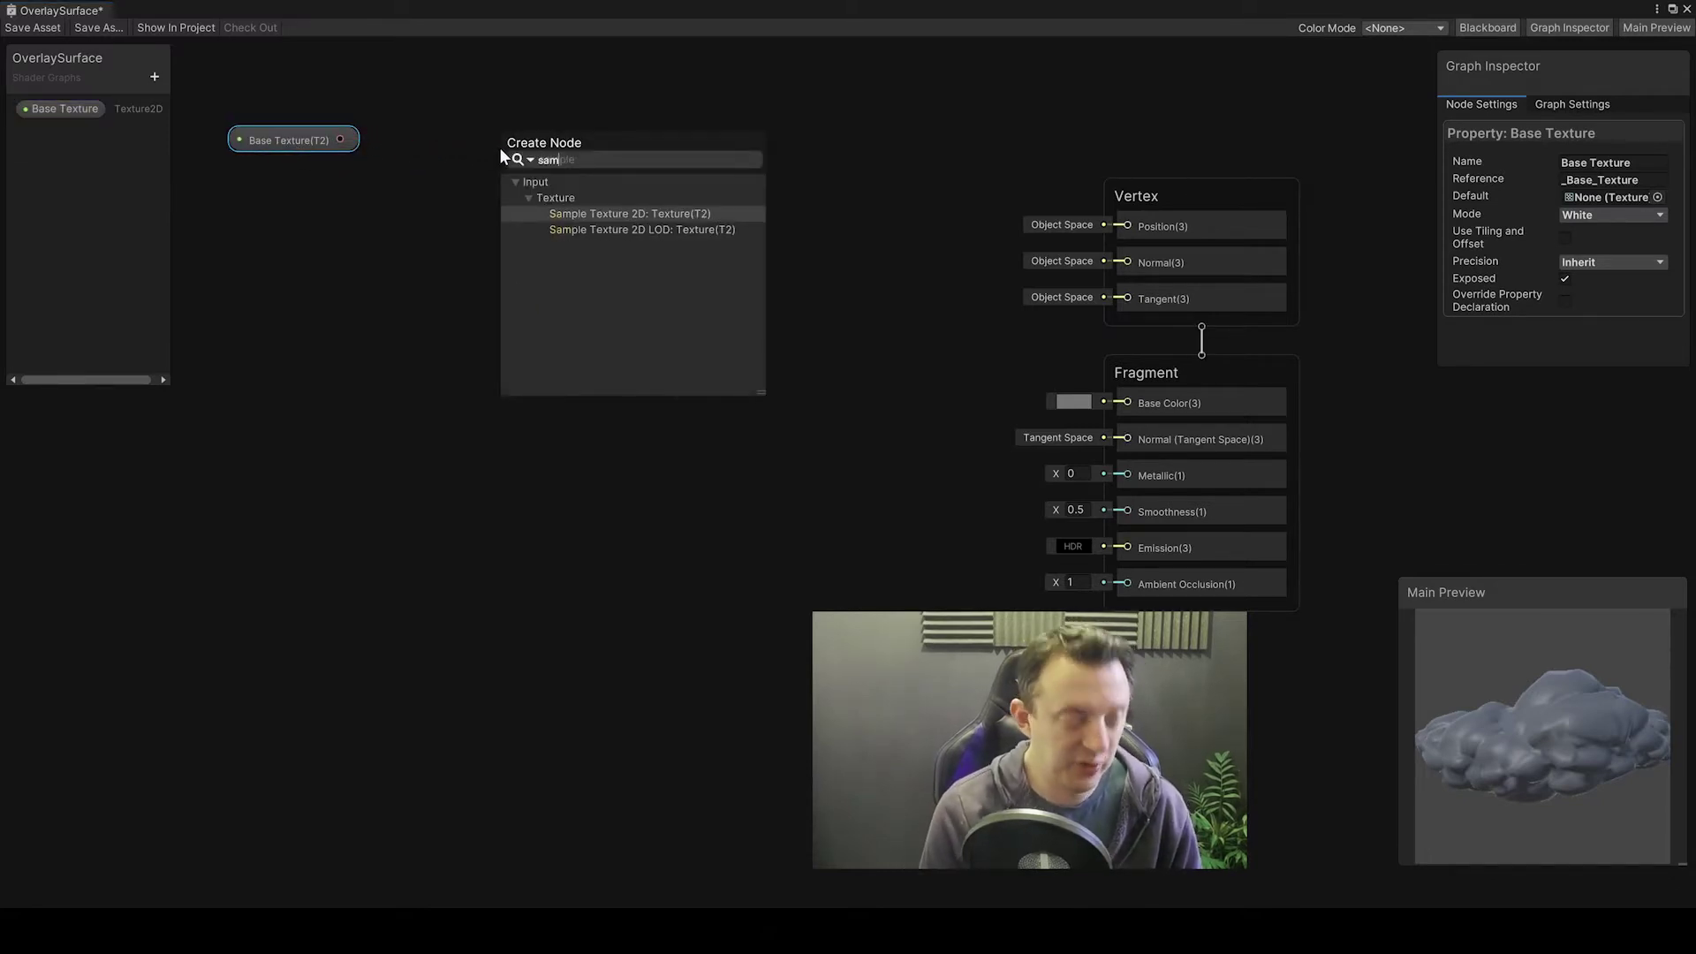
{"action": "key", "text": "Return"}
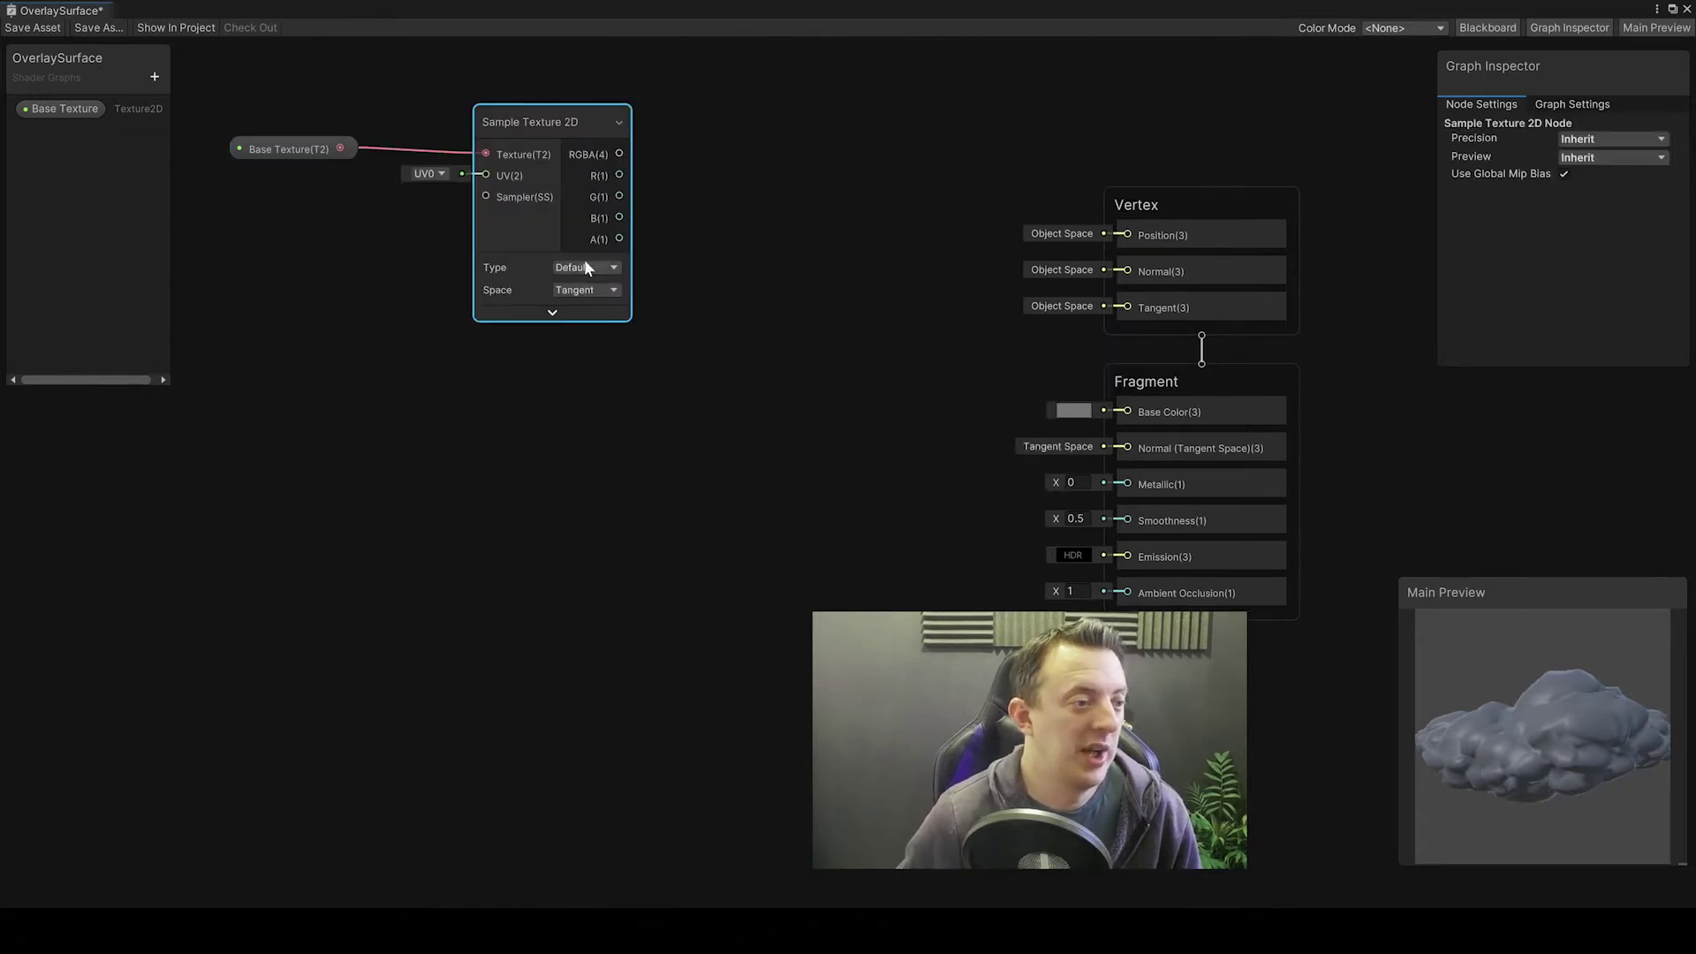
{"action": "left_click_drag", "start_coordinate": [620, 154], "coordinate": [1128, 413]}
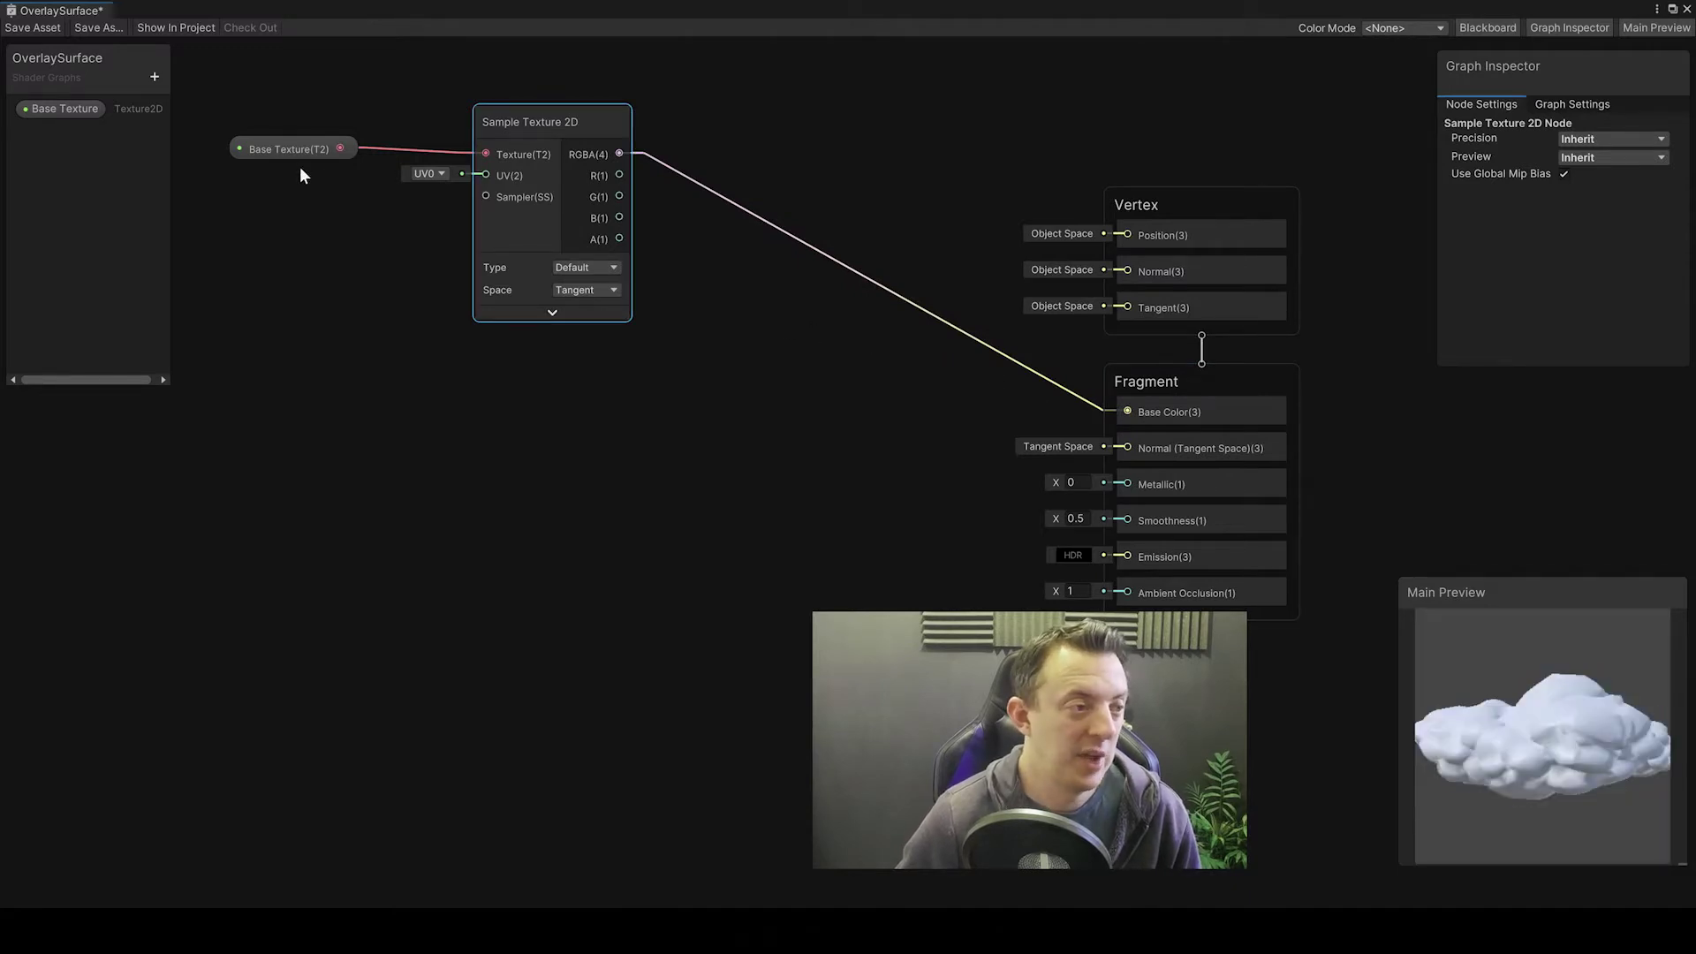
Step: Set the Base Texture property's default to TexturesCom_Rock_Cliff_A_2x2_1K_albedo and check it on the previewed rock
{"action": "left_click", "coordinate": [73, 107]}
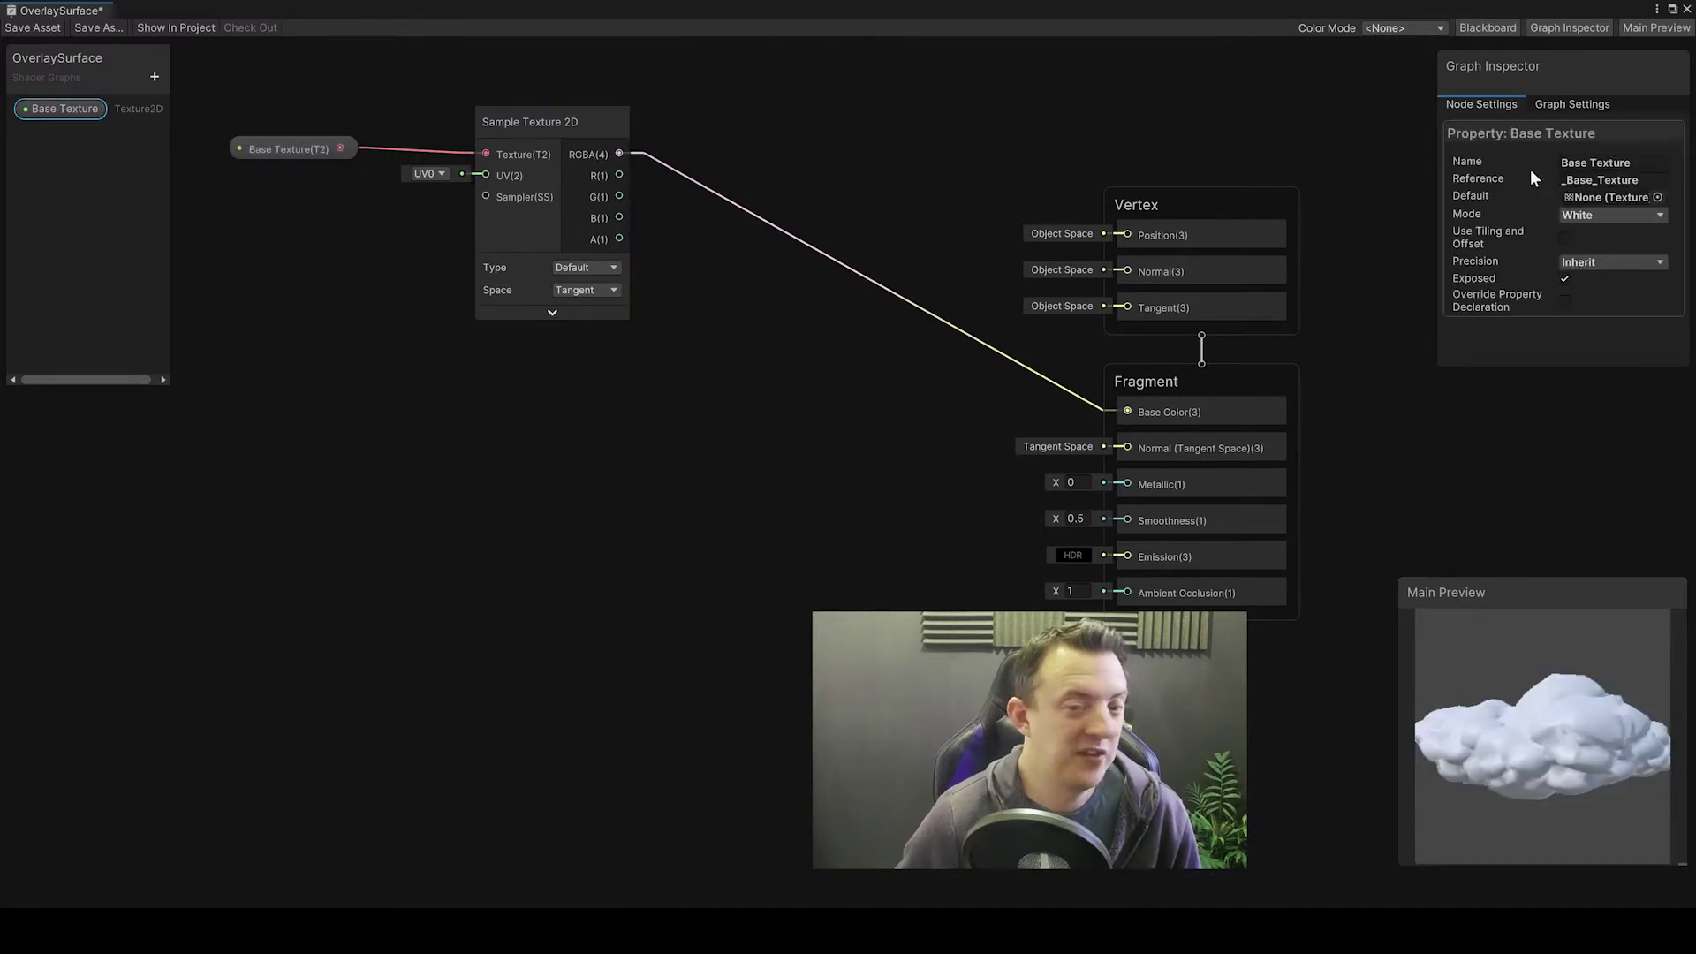
{"action": "left_click", "coordinate": [1657, 197]}
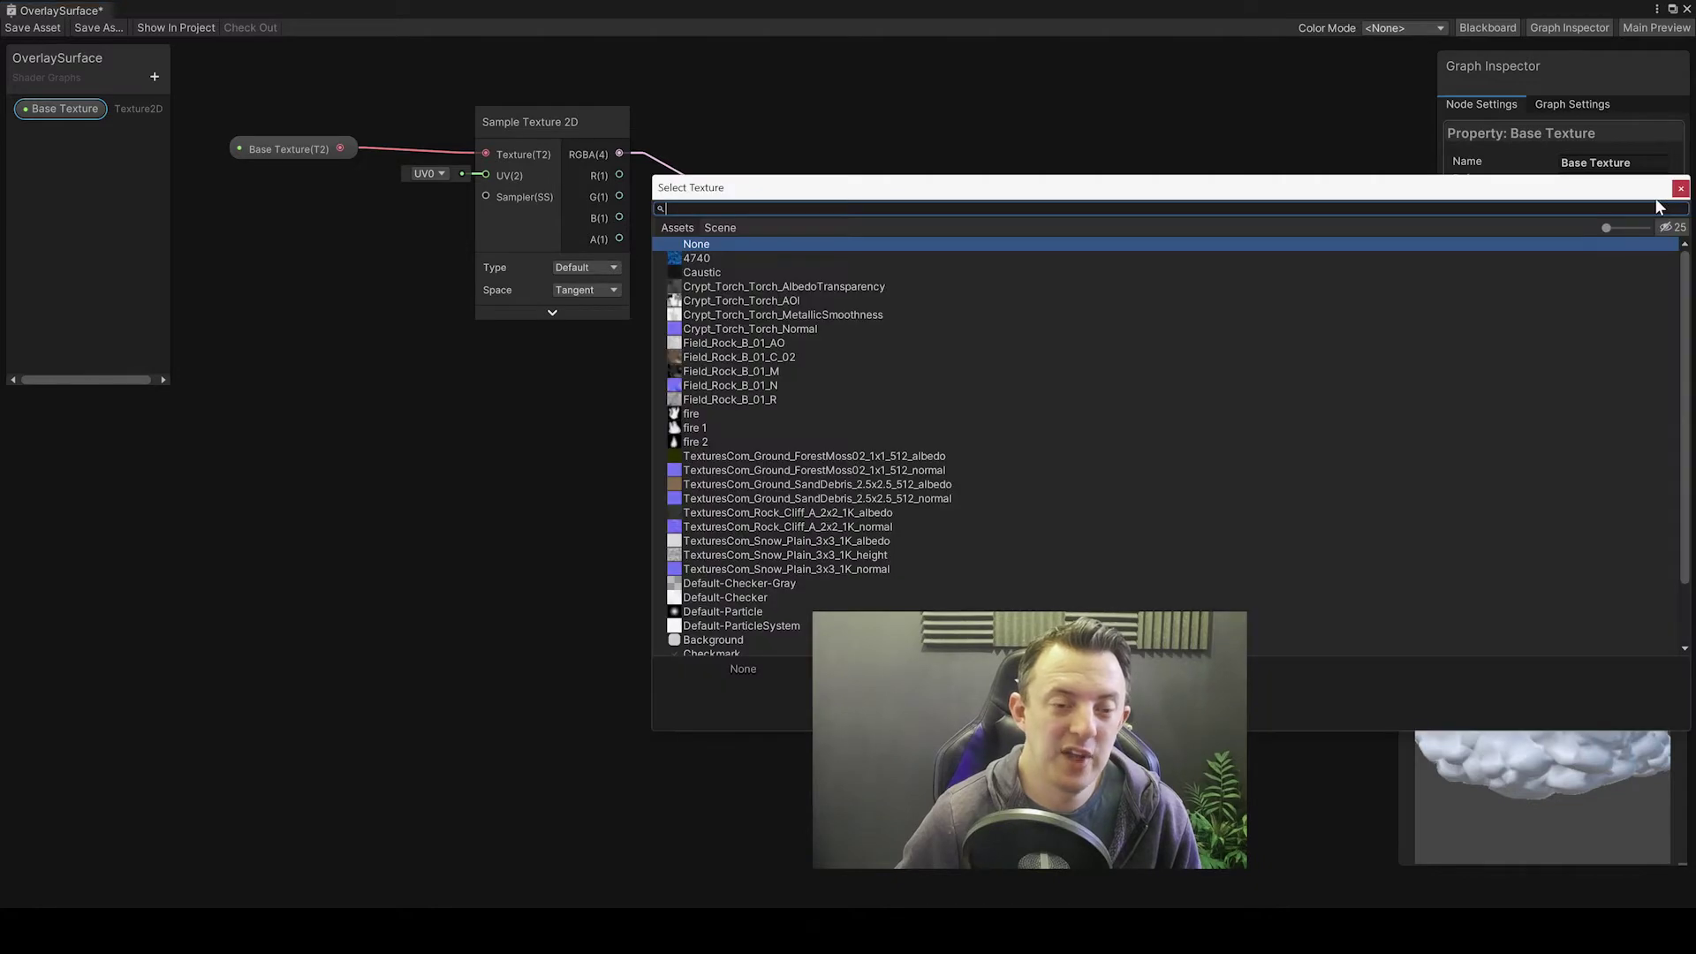
{"action": "type", "text": "rock"}
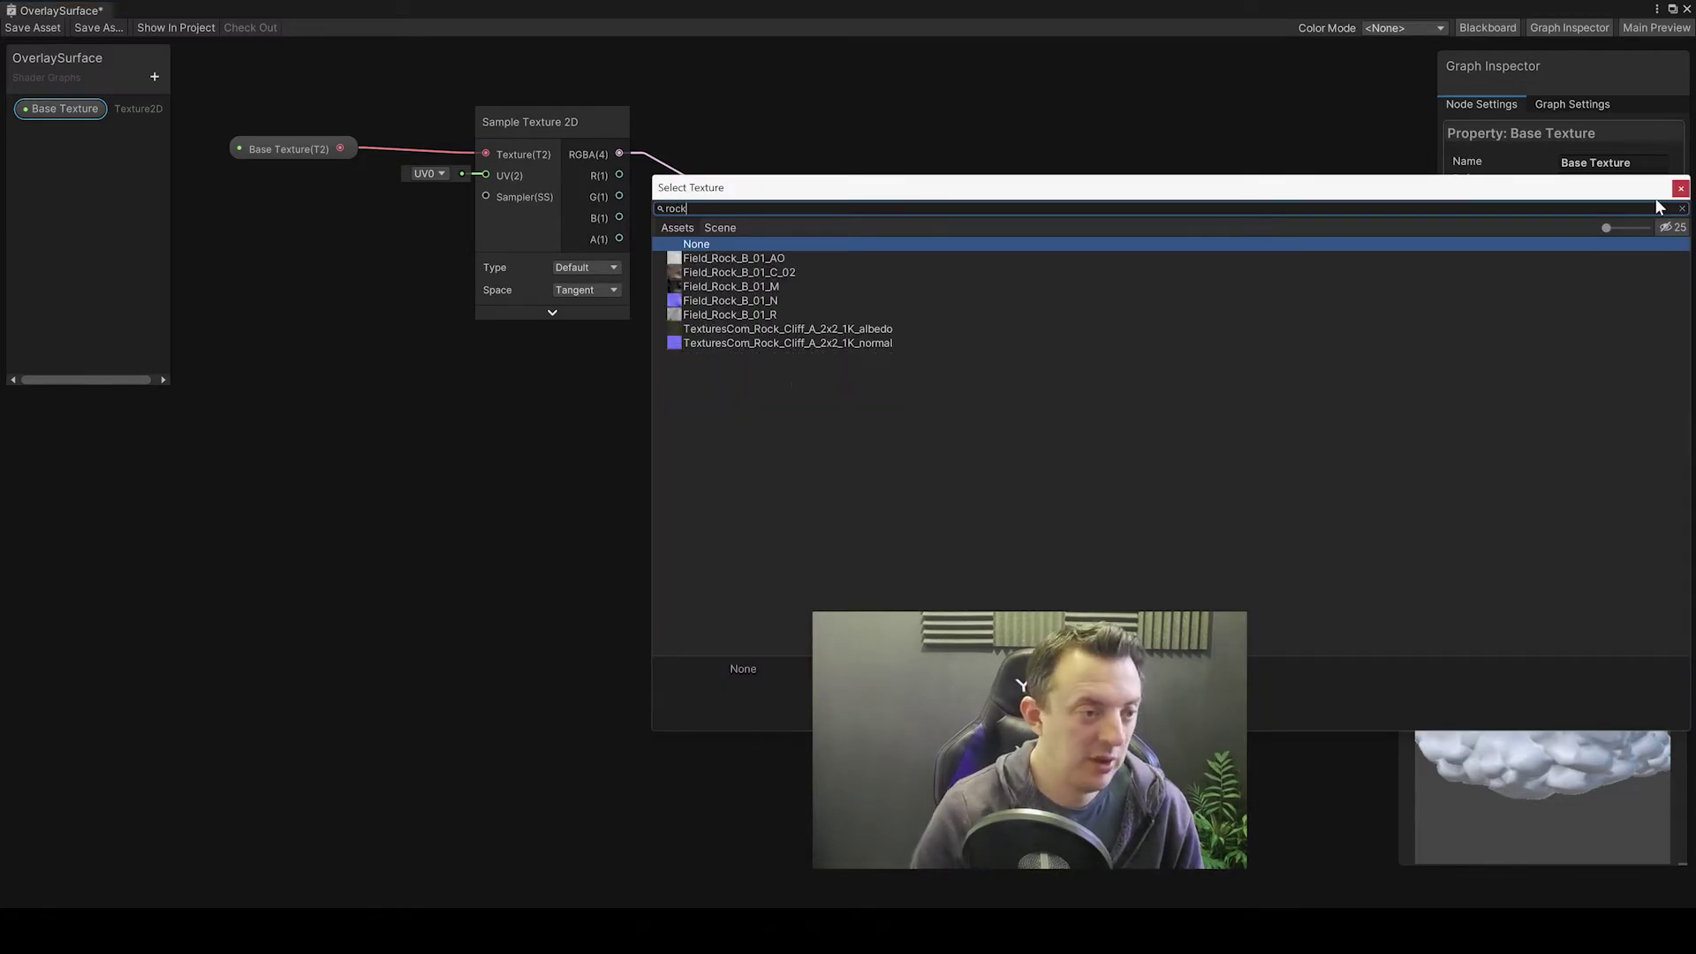
{"action": "double_click", "coordinate": [748, 328]}
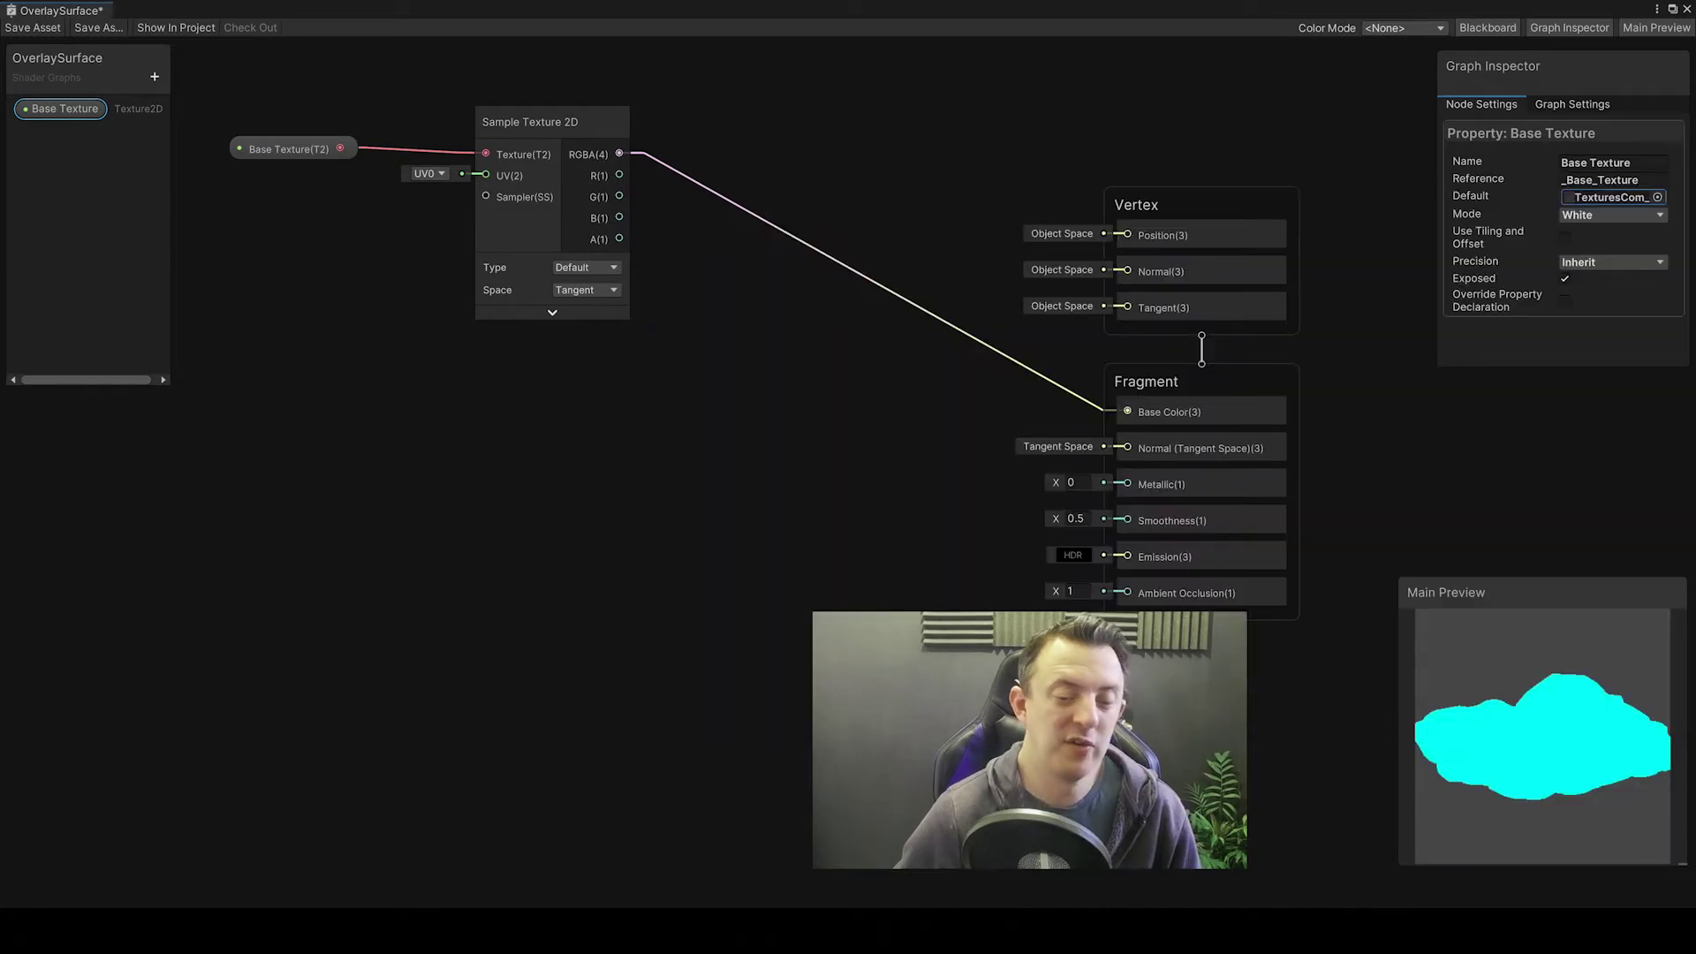
{"action": "left_click_drag", "start_coordinate": [1530, 726], "coordinate": [1422, 733]}
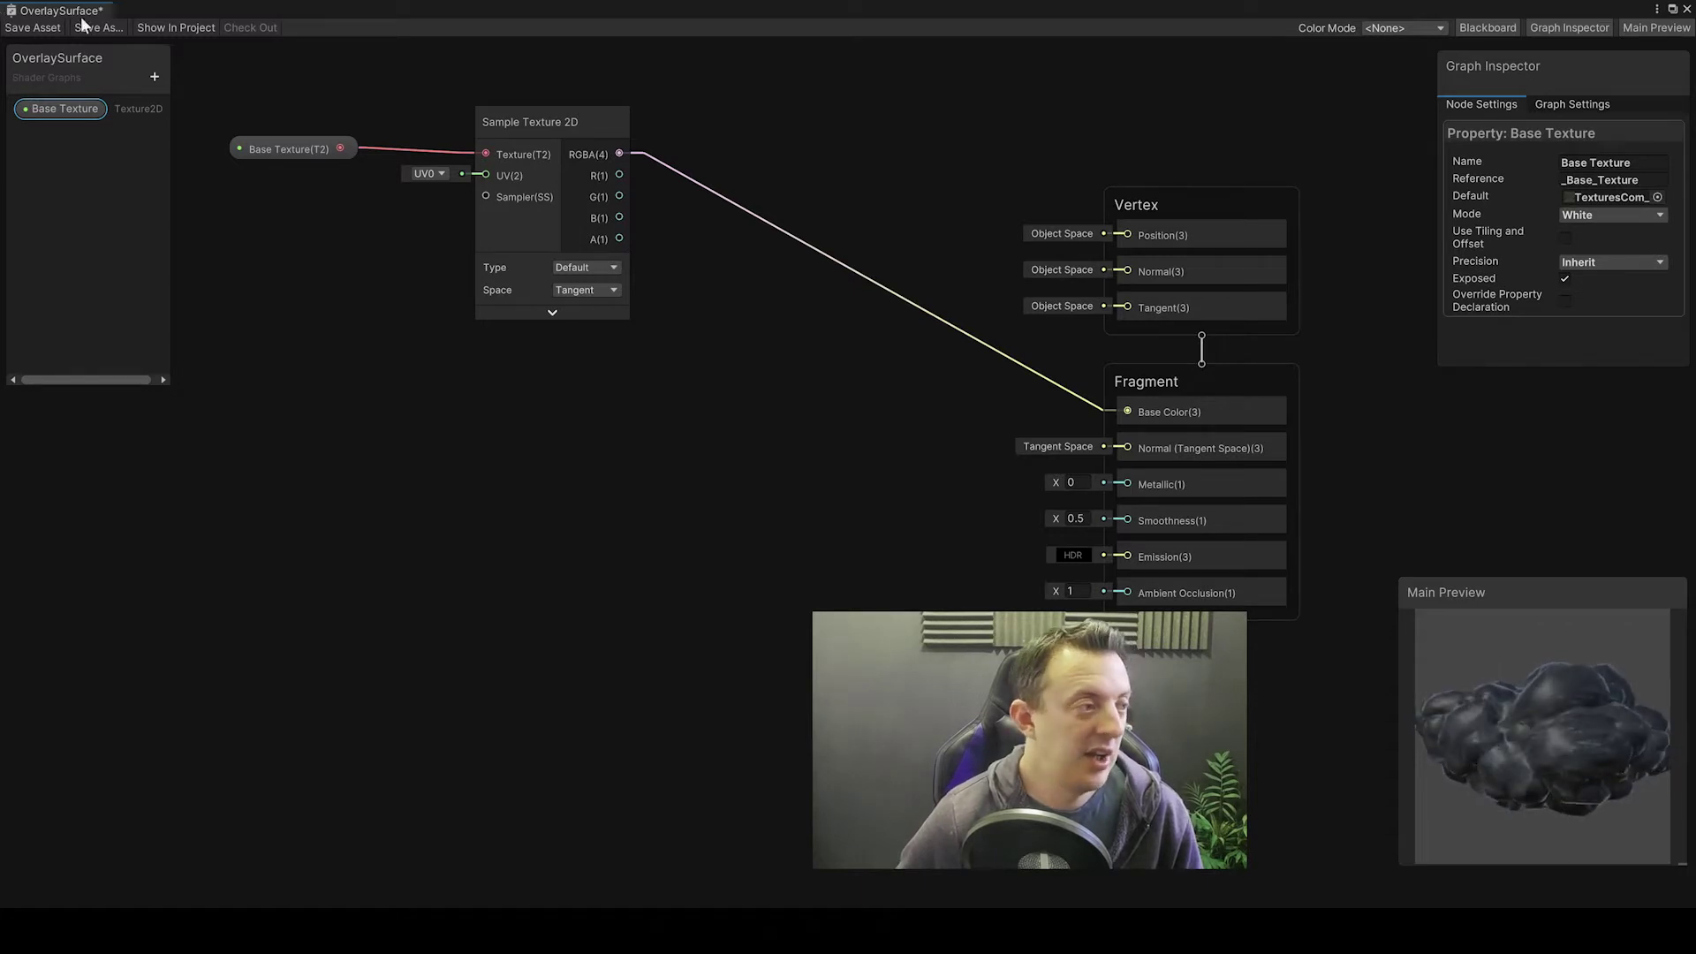
Step: Add a Texture 2D property named Base Normal to the shader graph
{"action": "left_click", "coordinate": [155, 77]}
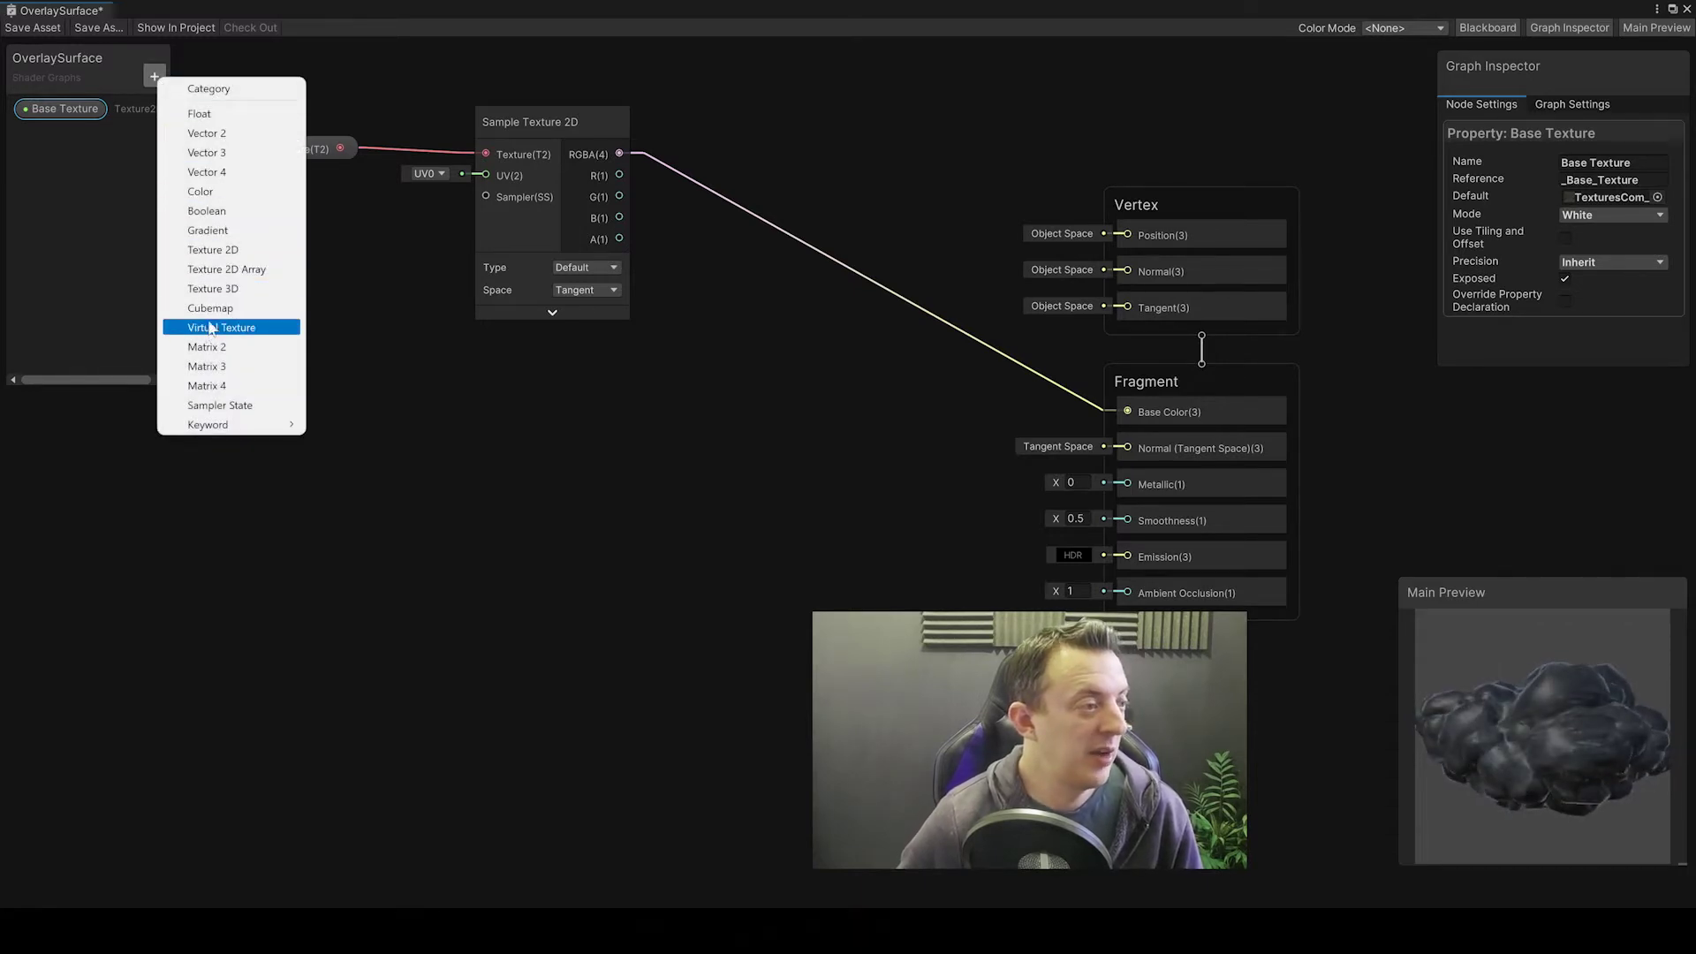
{"action": "left_click", "coordinate": [216, 250]}
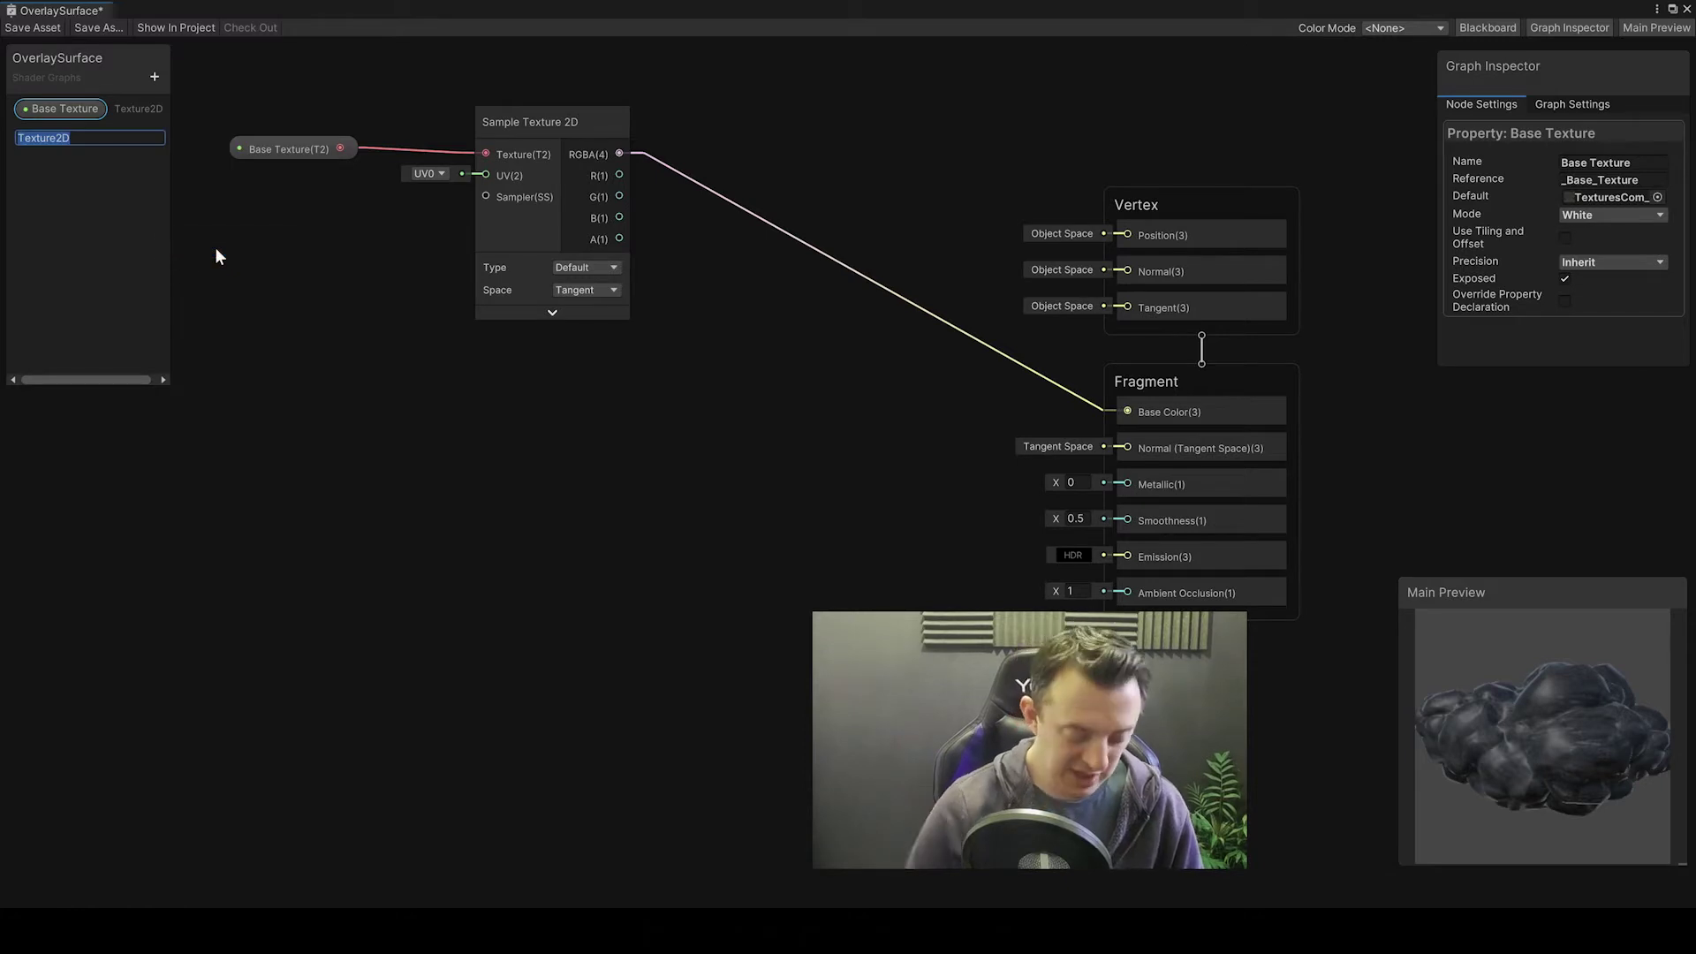
{"action": "type", "text": "Base Normal"}
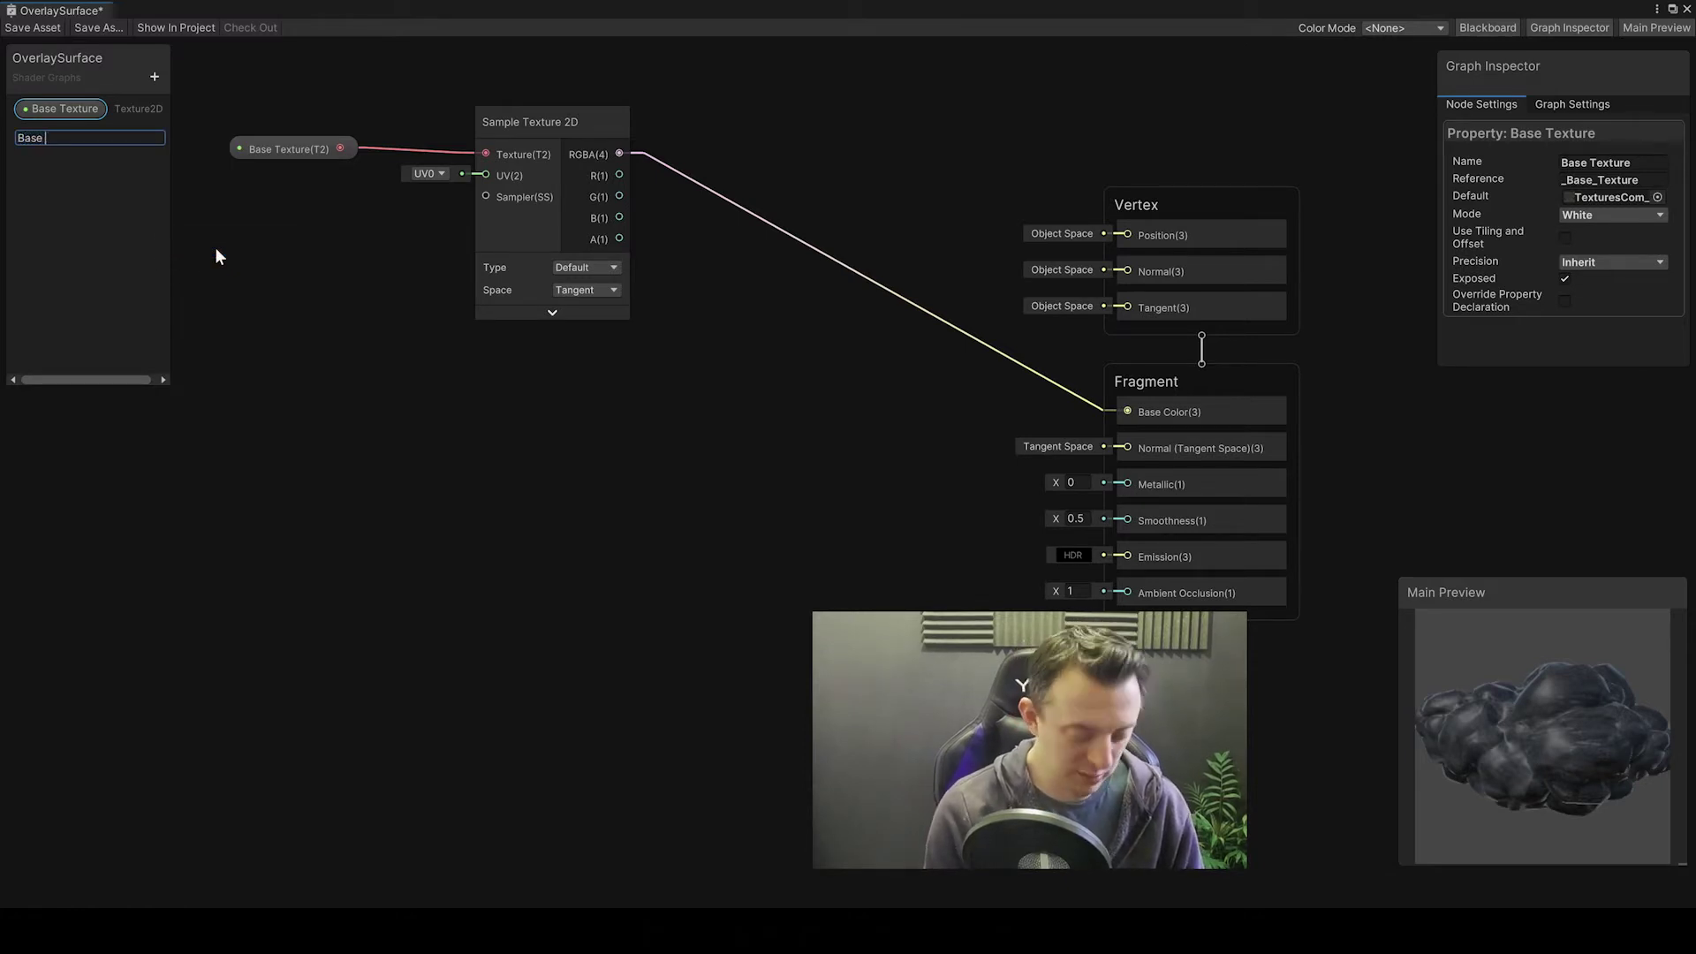
{"action": "key", "text": "Return"}
Step: Place Base Normal in the graph and feed it into a new Sample Texture 2D node with its type set to Normal
{"action": "left_click_drag", "start_coordinate": [278, 357], "coordinate": [272, 389]}
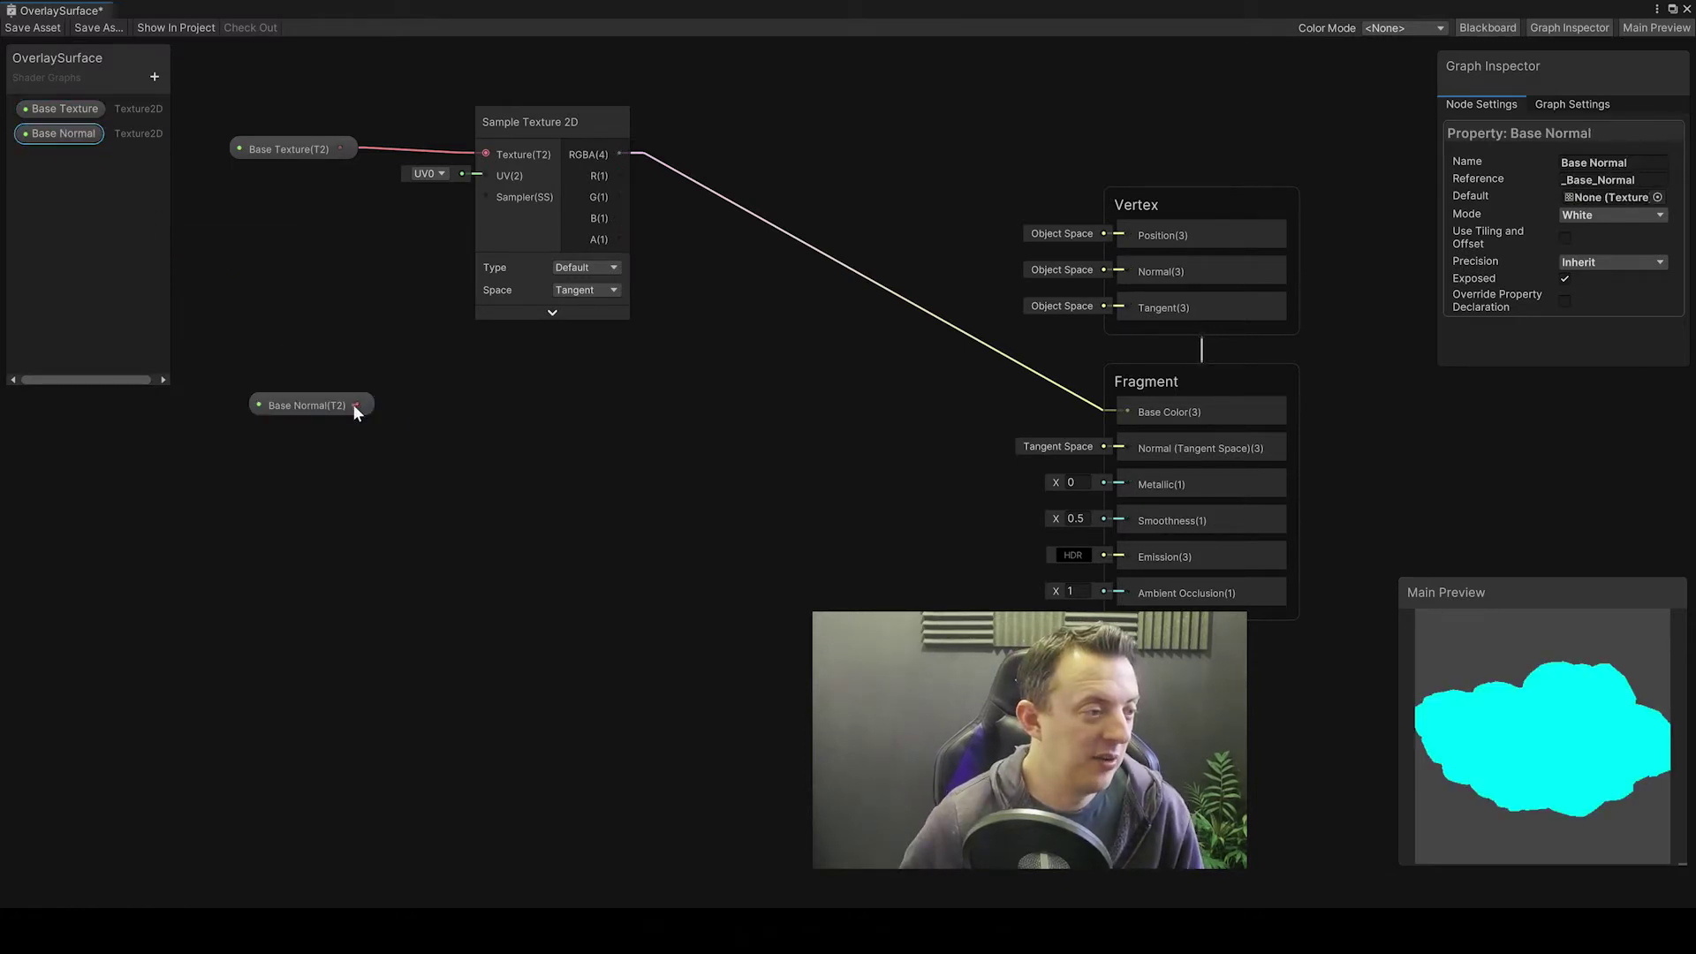
{"action": "key", "text": "space"}
{"action": "type", "text": "sample"}
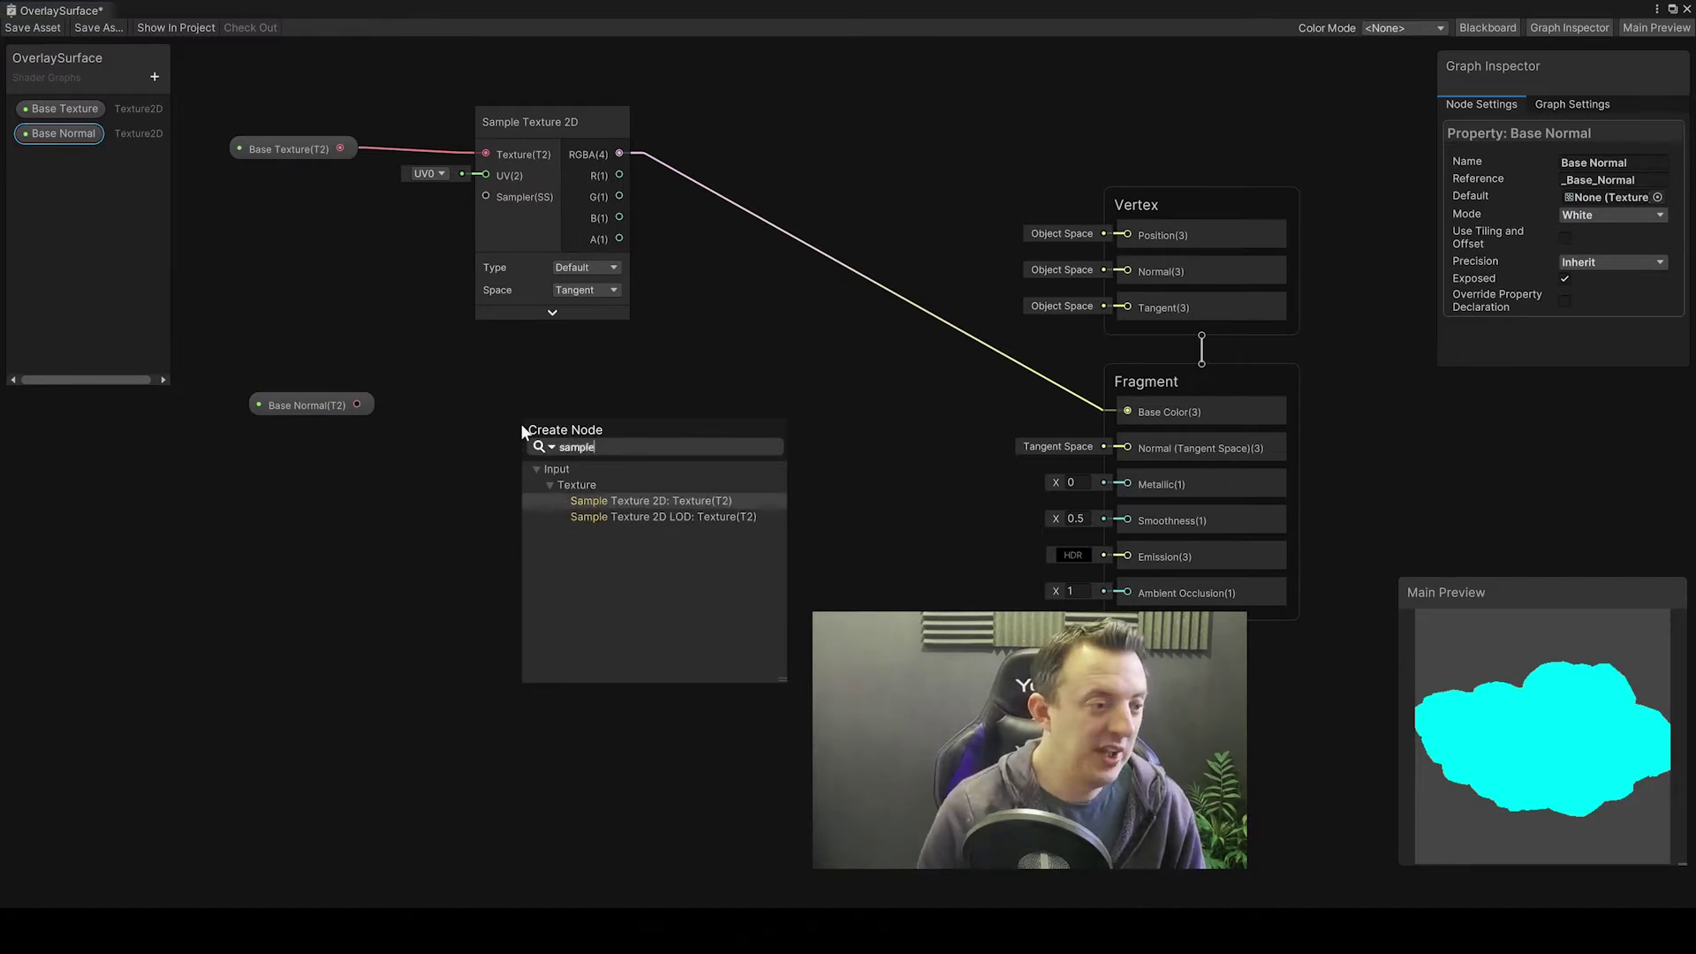
{"action": "key", "text": "Return"}
{"action": "left_click", "coordinate": [646, 593]}
{"action": "left_click", "coordinate": [645, 571]}
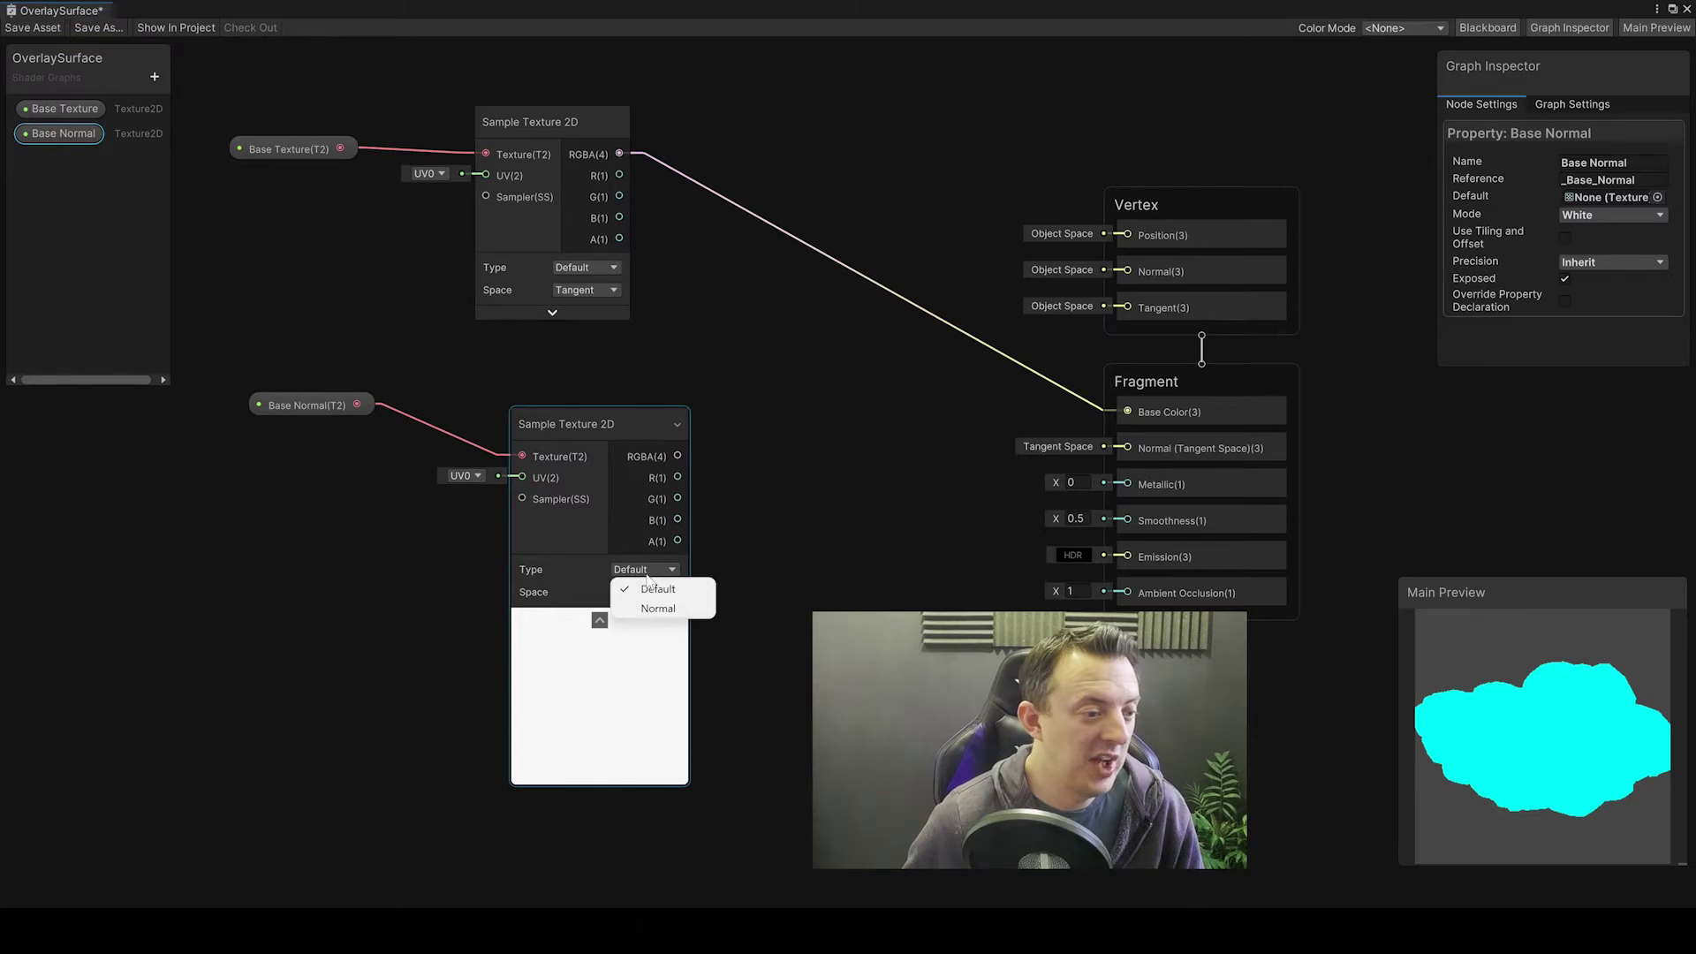
{"action": "left_click", "coordinate": [655, 609]}
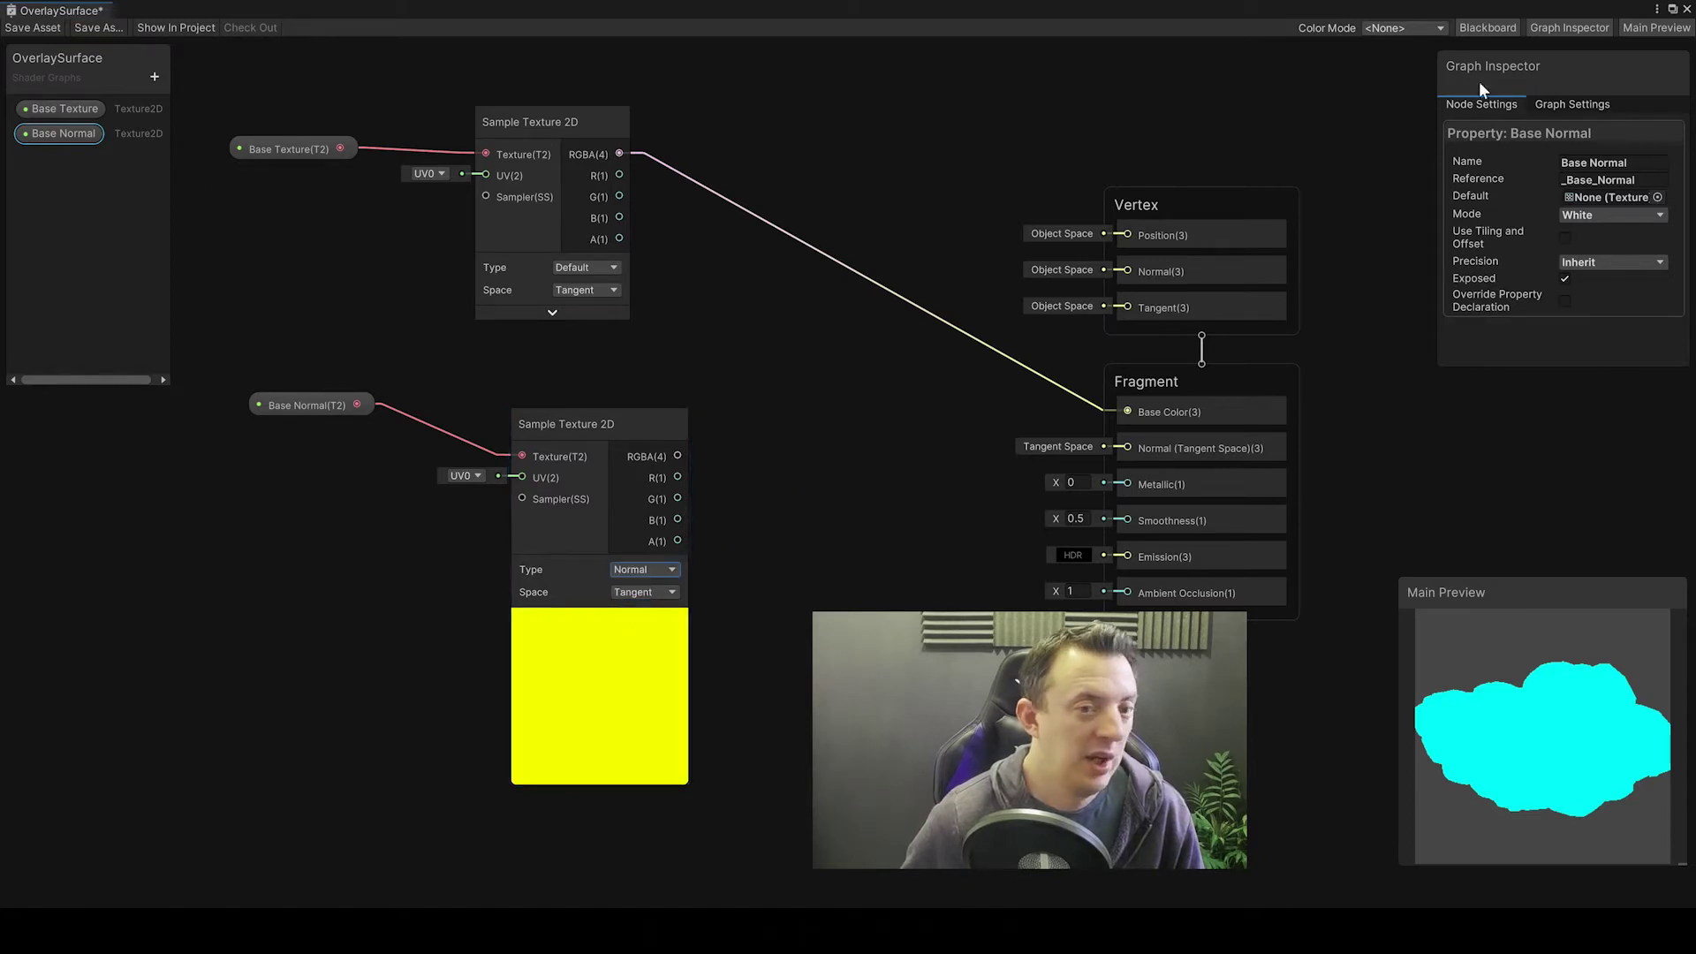
Step: Set Base Normal's default to TexturesCom_Rock_Cliff_A_2x2_1K_normal and connect its sampler's RGBA output to the fragment's Normal (Tangent Space) input
{"action": "left_click", "coordinate": [1658, 198]}
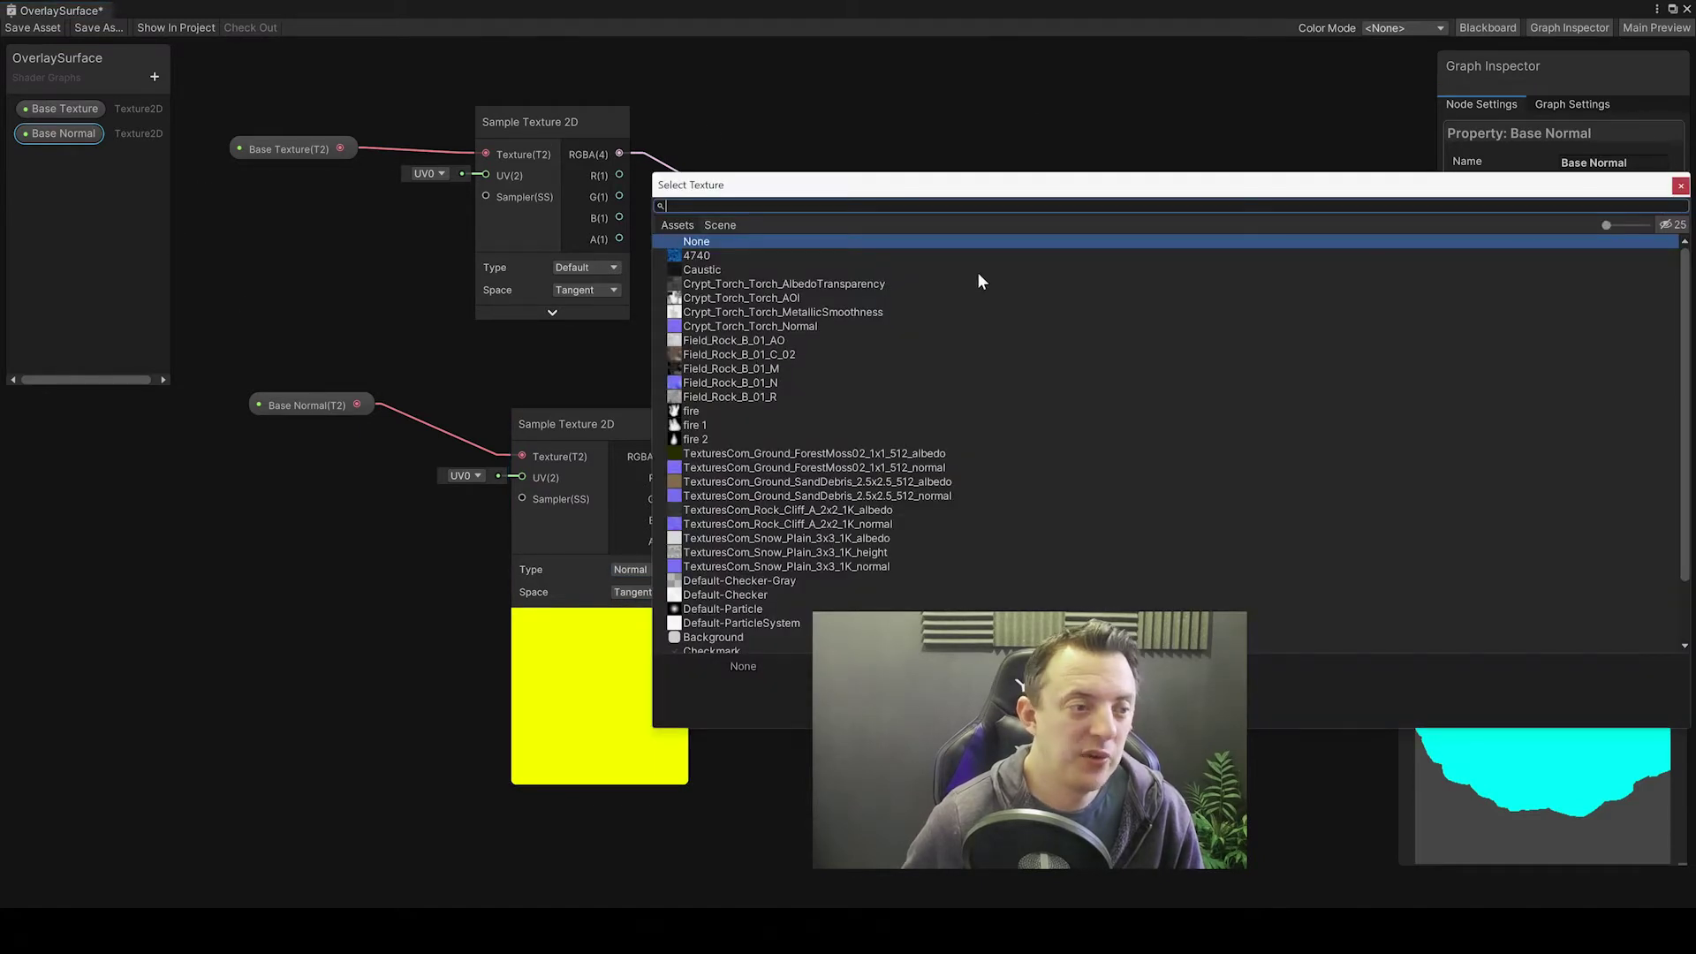
{"action": "double_click", "coordinate": [783, 525]}
{"action": "scroll", "coordinate": [604, 438], "scroll_direction": "down", "scroll_amount": 2}
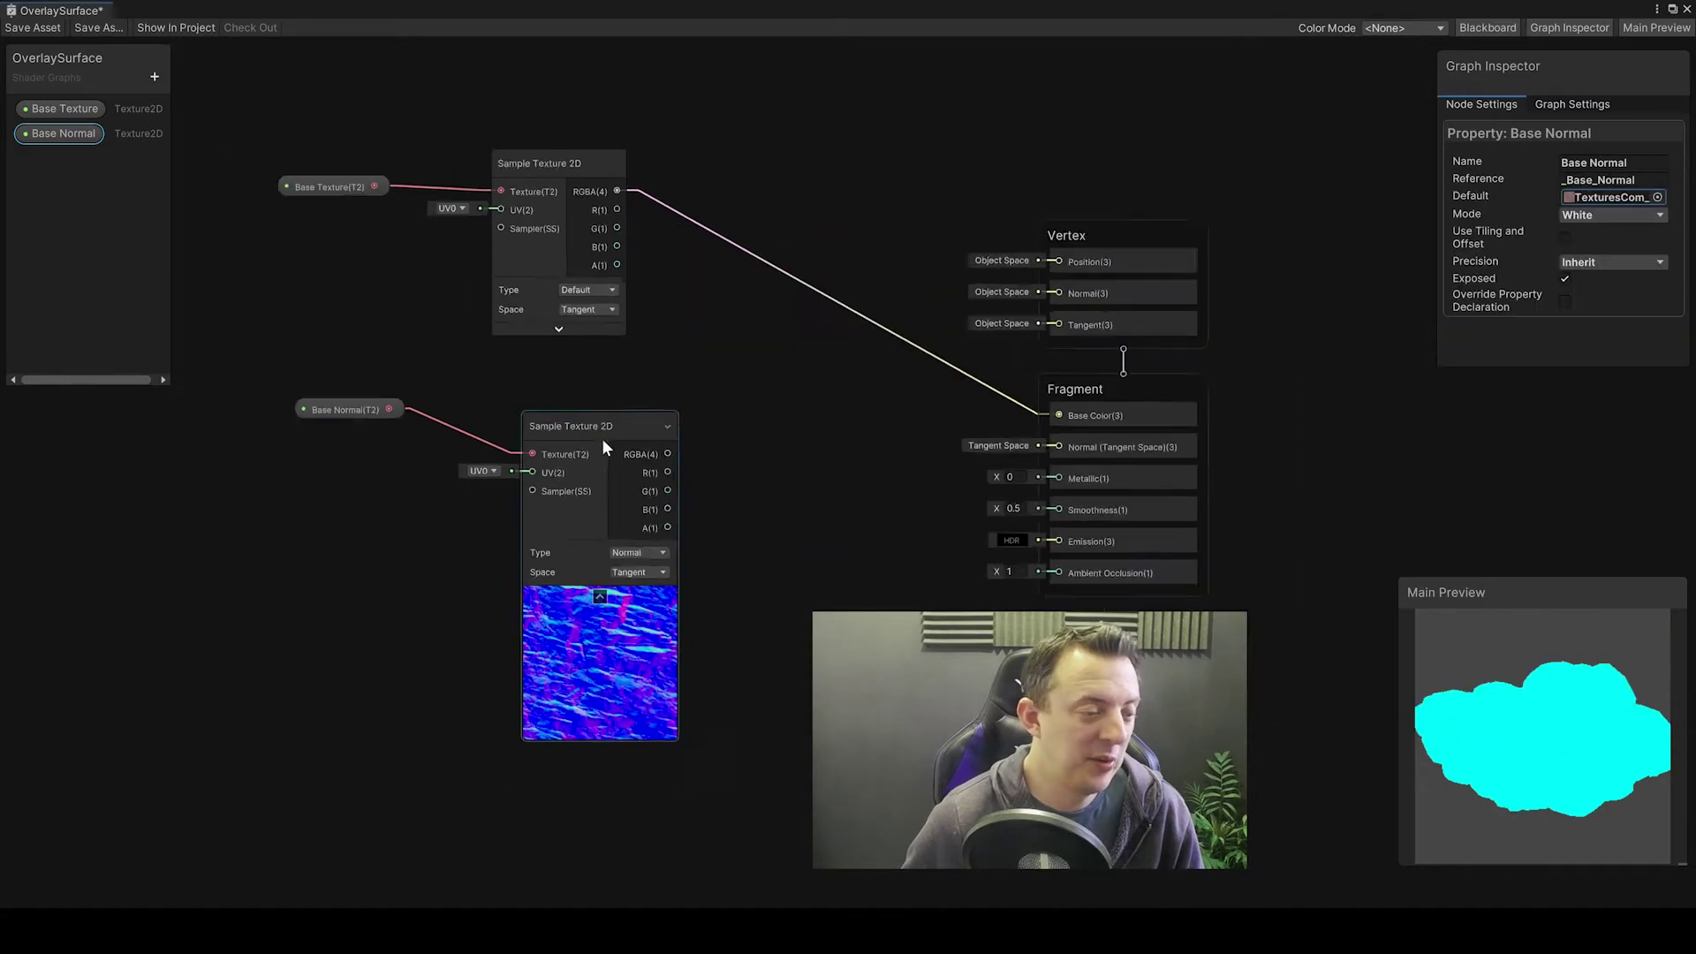
{"action": "middle_click_drag", "start_coordinate": [626, 455], "coordinate": [697, 465]}
{"action": "left_click", "coordinate": [666, 585]}
{"action": "mouse_move", "coordinate": [717, 463]}
{"action": "left_mouse_down"}
{"action": "mouse_move", "coordinate": [1064, 506]}
{"action": "mouse_move", "coordinate": [1068, 555]}
{"action": "mouse_move", "coordinate": [1063, 454]}
{"action": "left_mouse_up"}
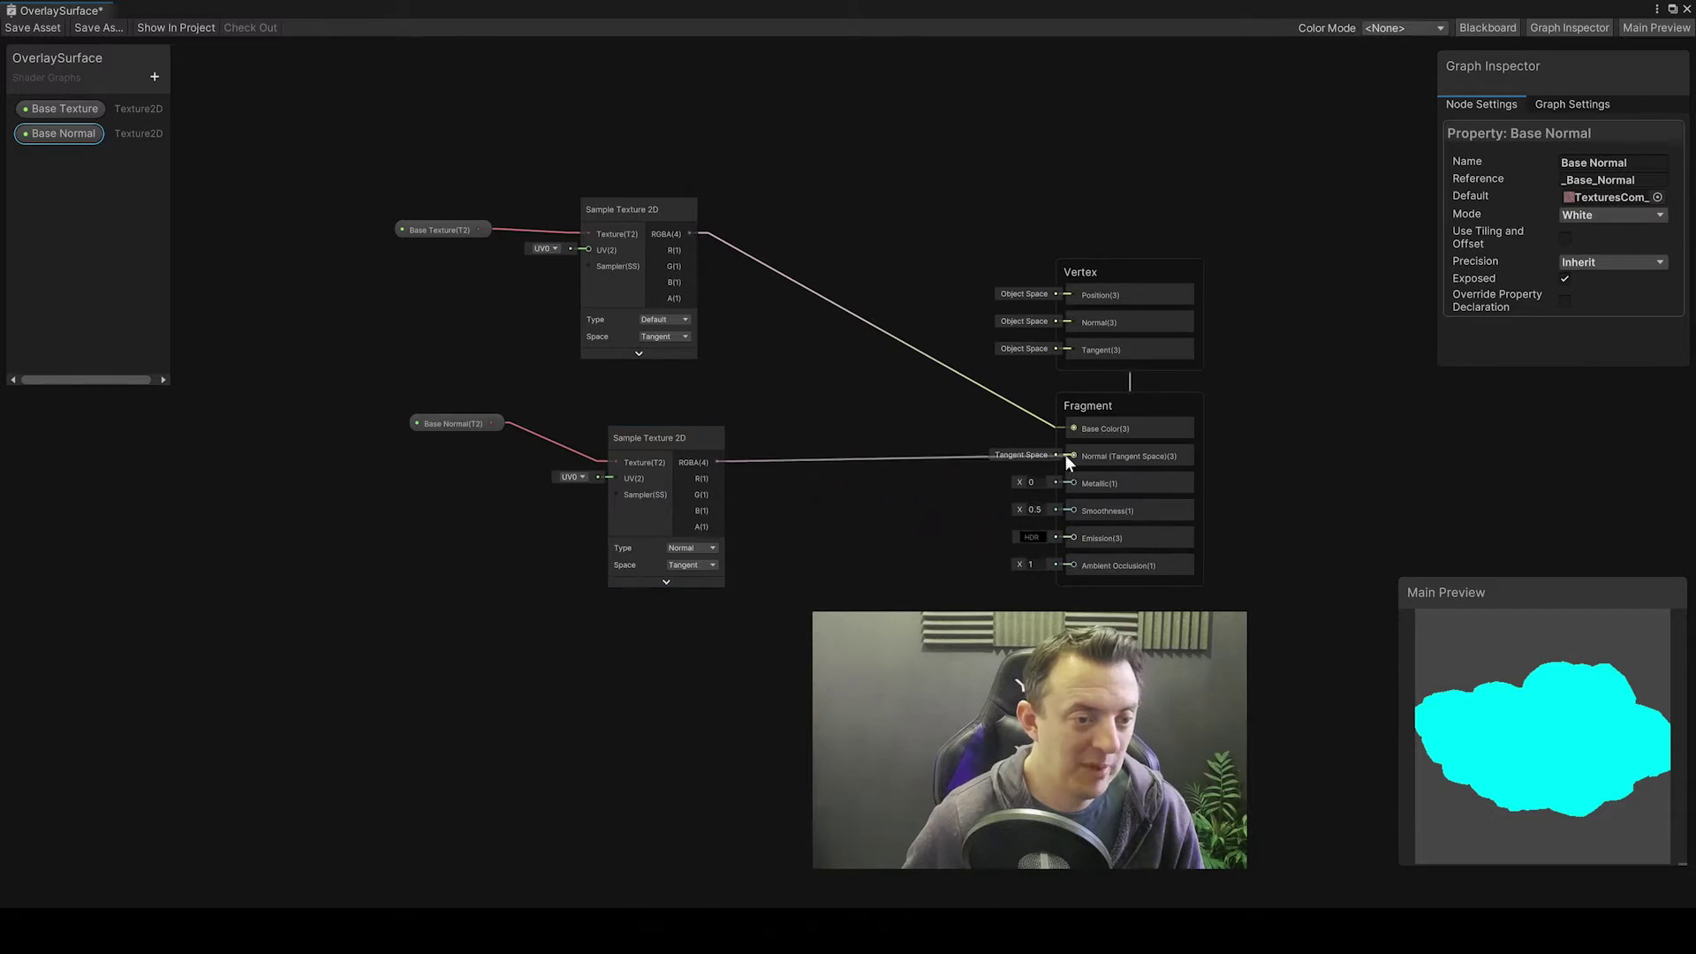
Step: Examine the normal-mapped rock from several angles in the Main Preview
{"action": "mouse_move", "coordinate": [1558, 725]}
{"action": "left_mouse_down"}
{"action": "mouse_move", "coordinate": [1550, 786]}
{"action": "mouse_move", "coordinate": [1539, 752]}
{"action": "left_mouse_up"}
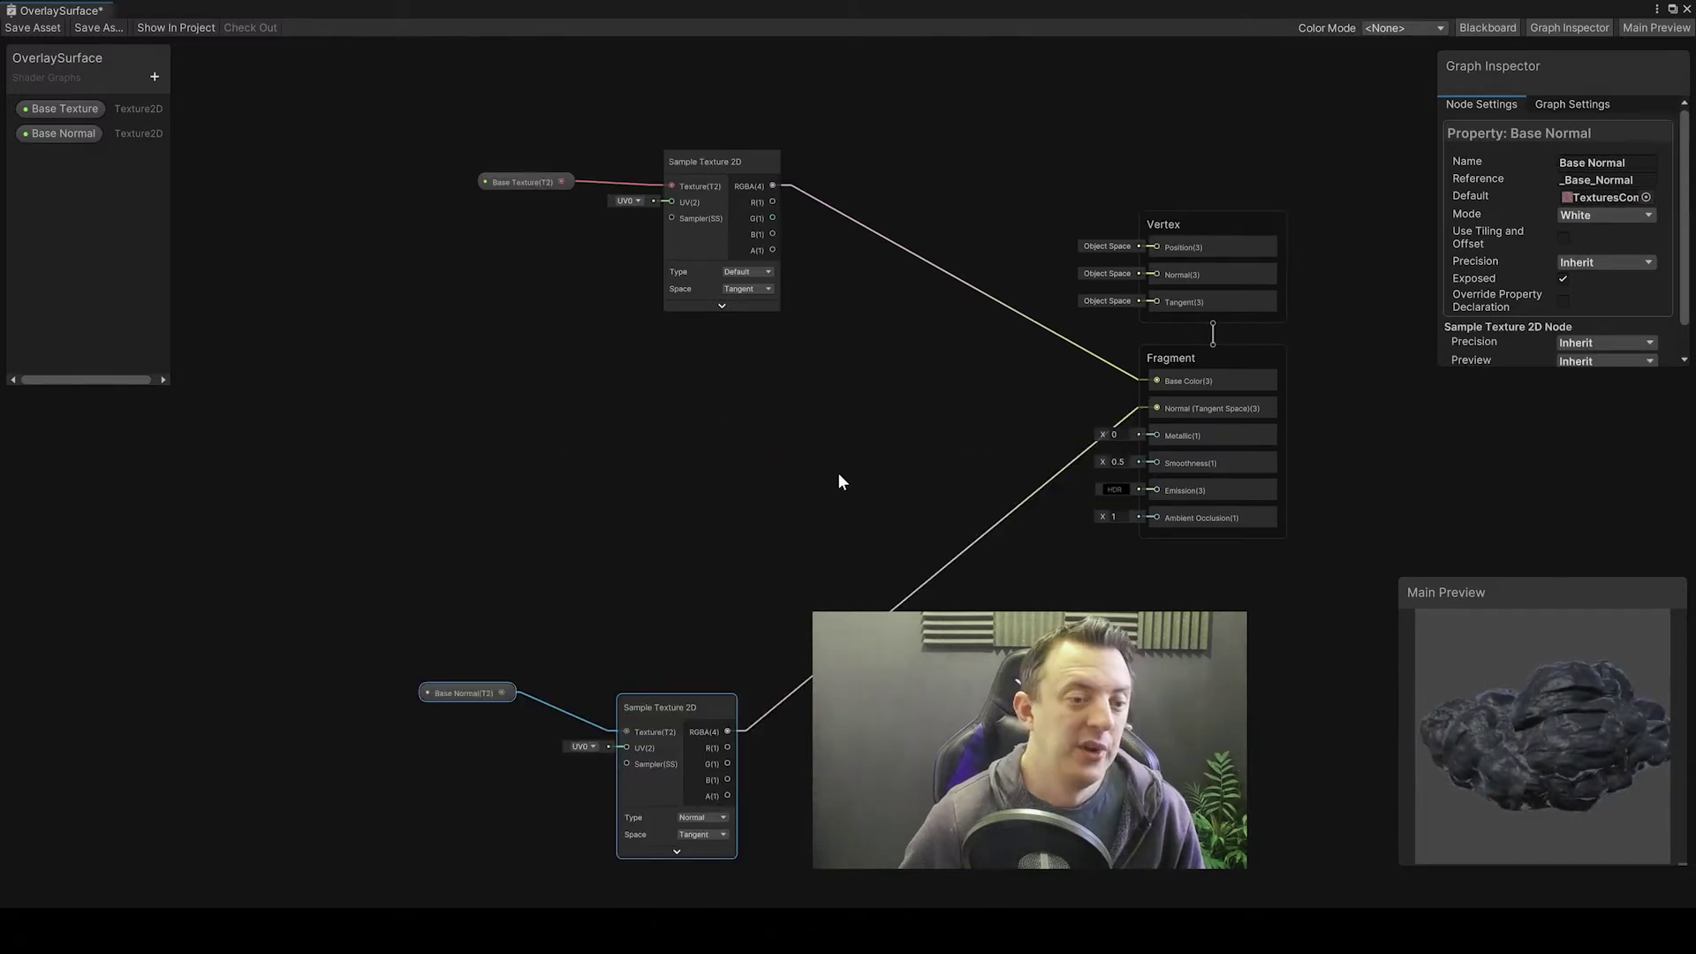
{"action": "scroll", "coordinate": [839, 479], "scroll_direction": "down", "scroll_amount": 2}
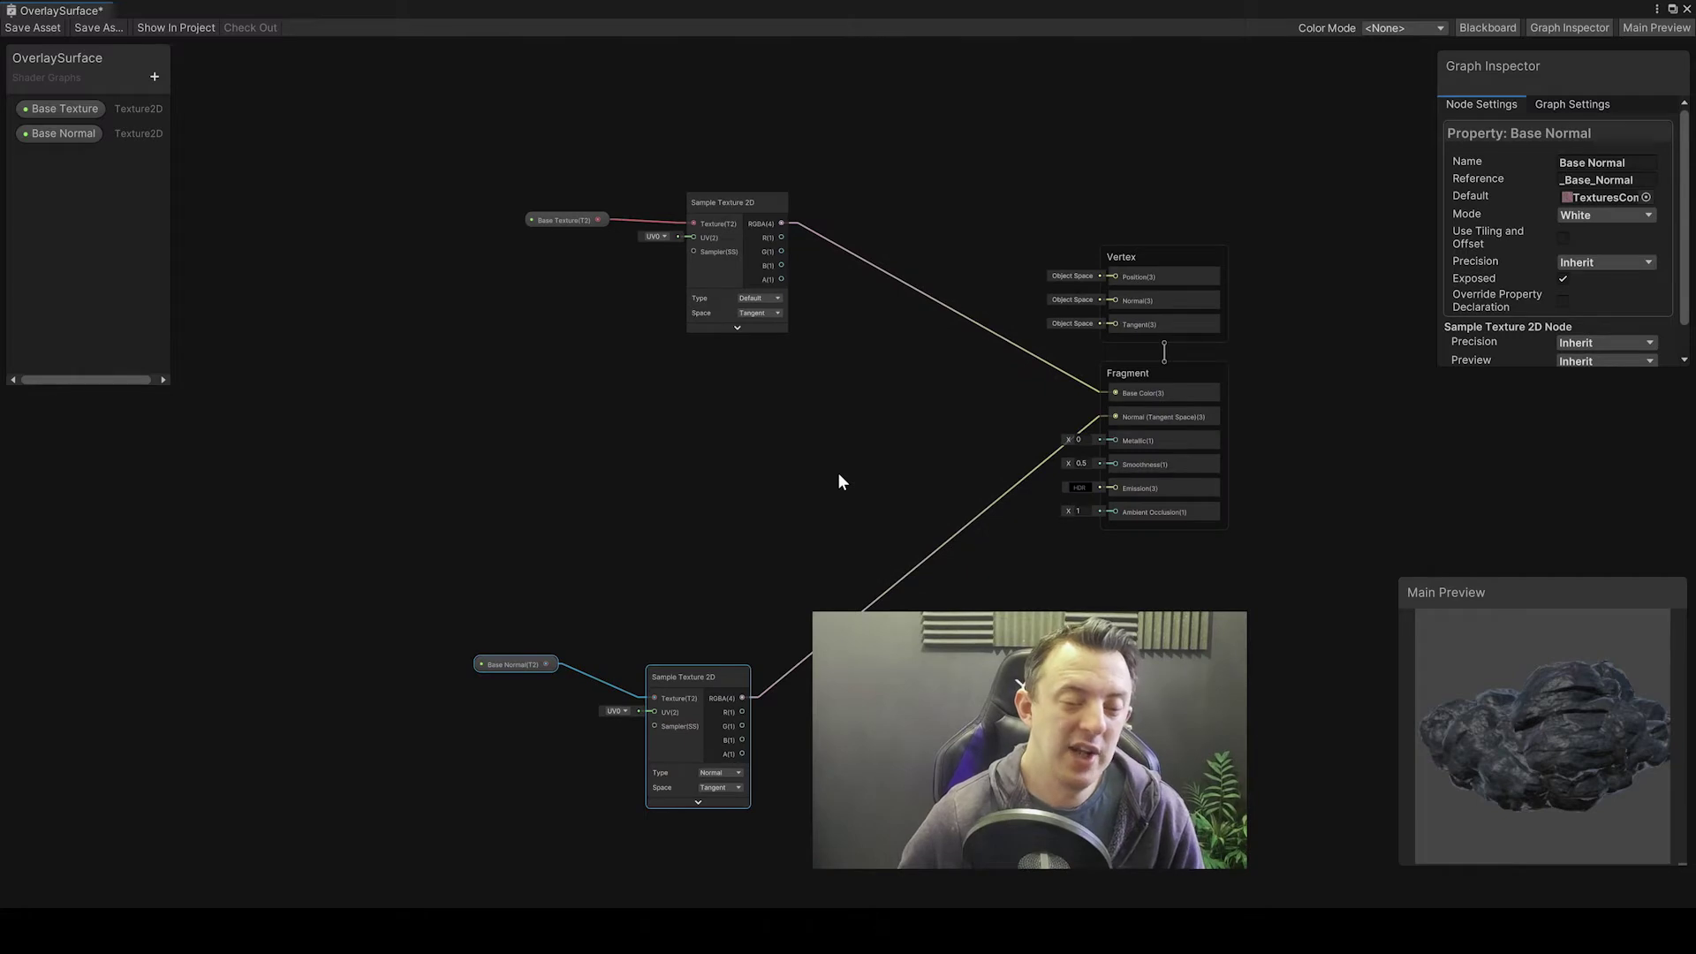
{"action": "left_click_drag", "start_coordinate": [1539, 717], "coordinate": [1484, 807]}
{"action": "left_click_drag", "start_coordinate": [1521, 749], "coordinate": [1519, 696]}
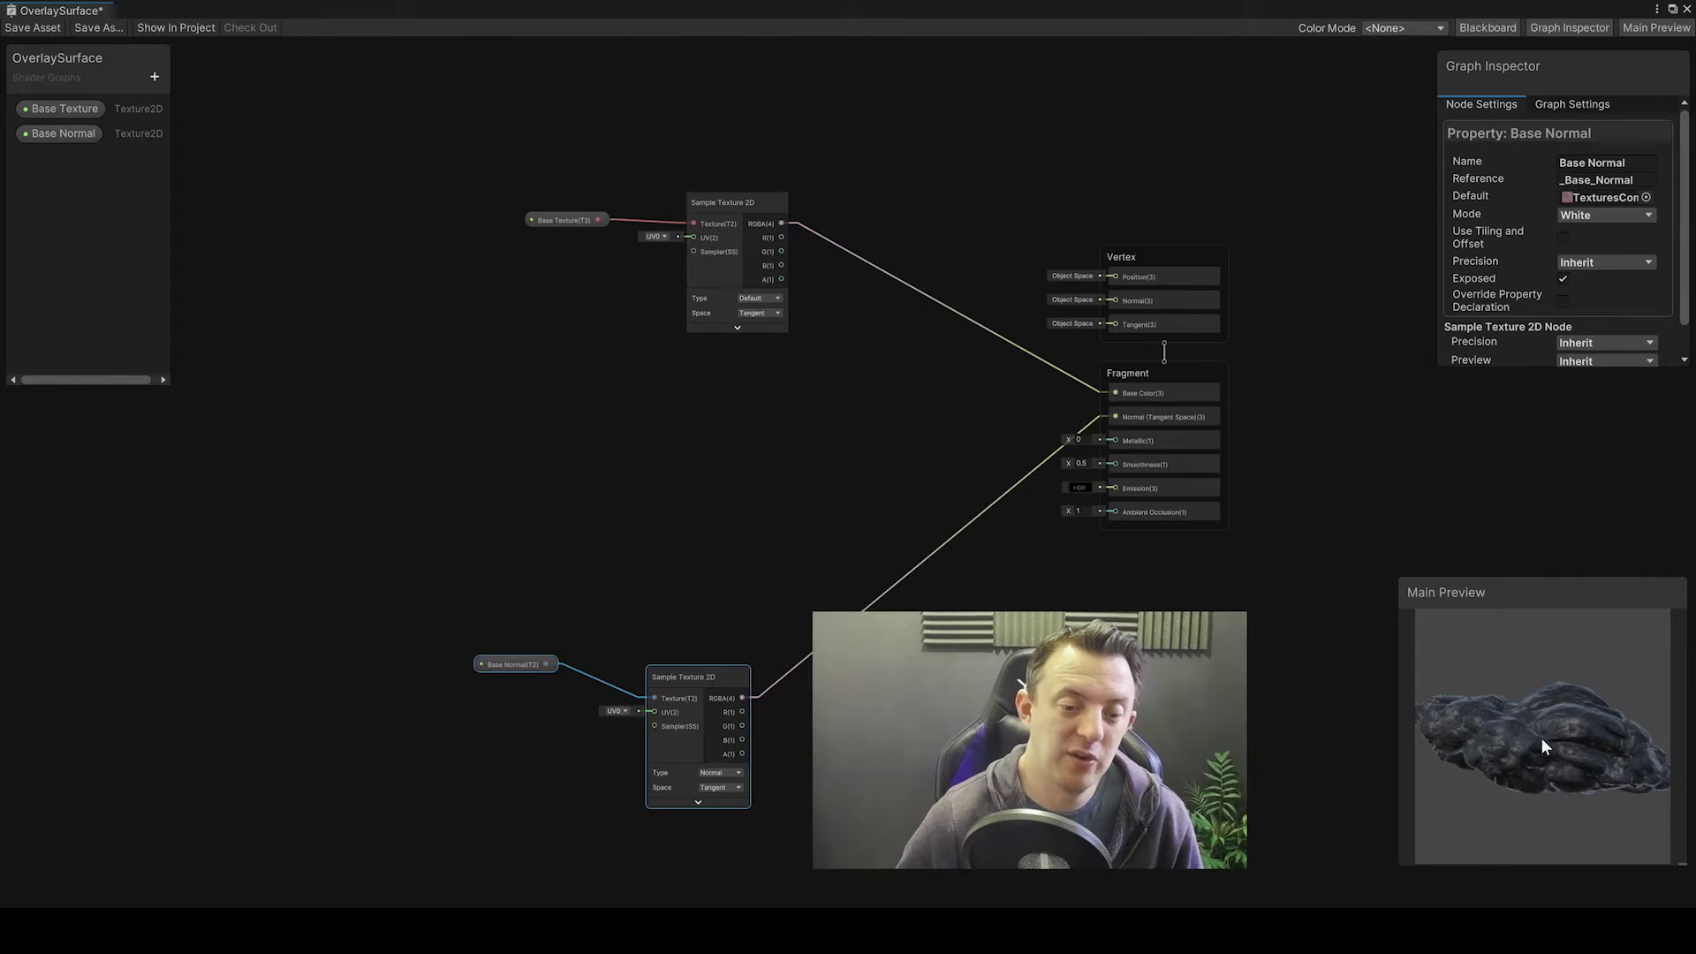
{"action": "left_click_drag", "start_coordinate": [1542, 746], "coordinate": [1548, 799]}
{"action": "left_click_drag", "start_coordinate": [1581, 745], "coordinate": [1611, 596]}
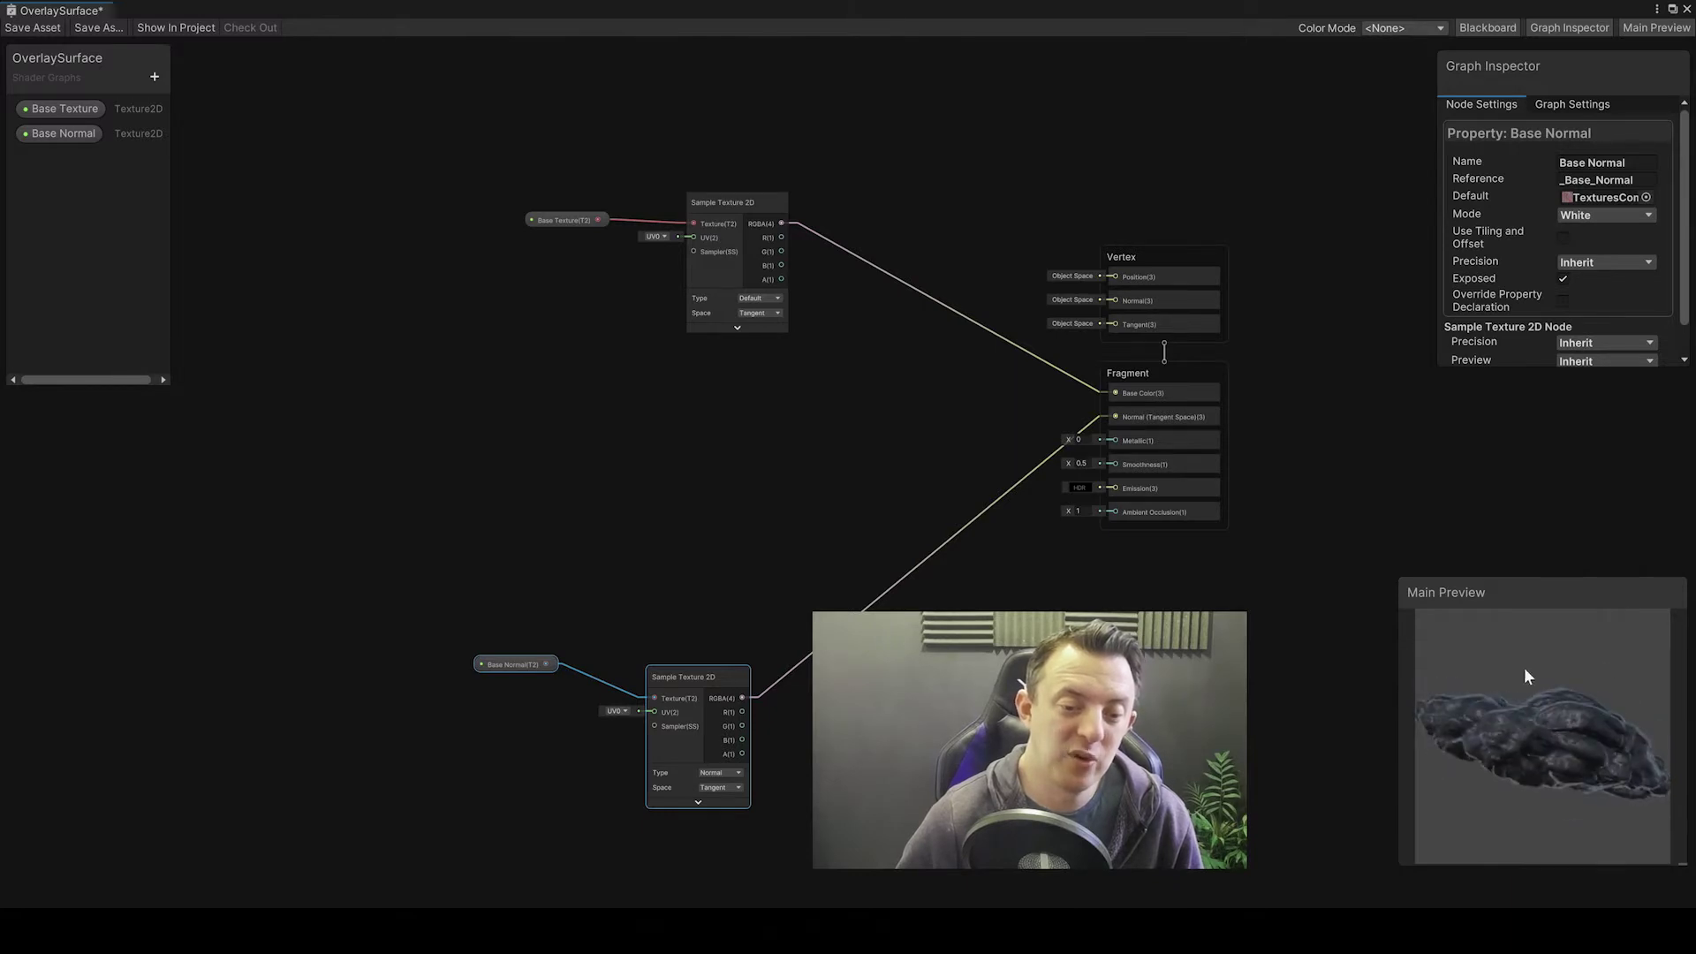
{"action": "left_click_drag", "start_coordinate": [1584, 707], "coordinate": [1524, 768]}
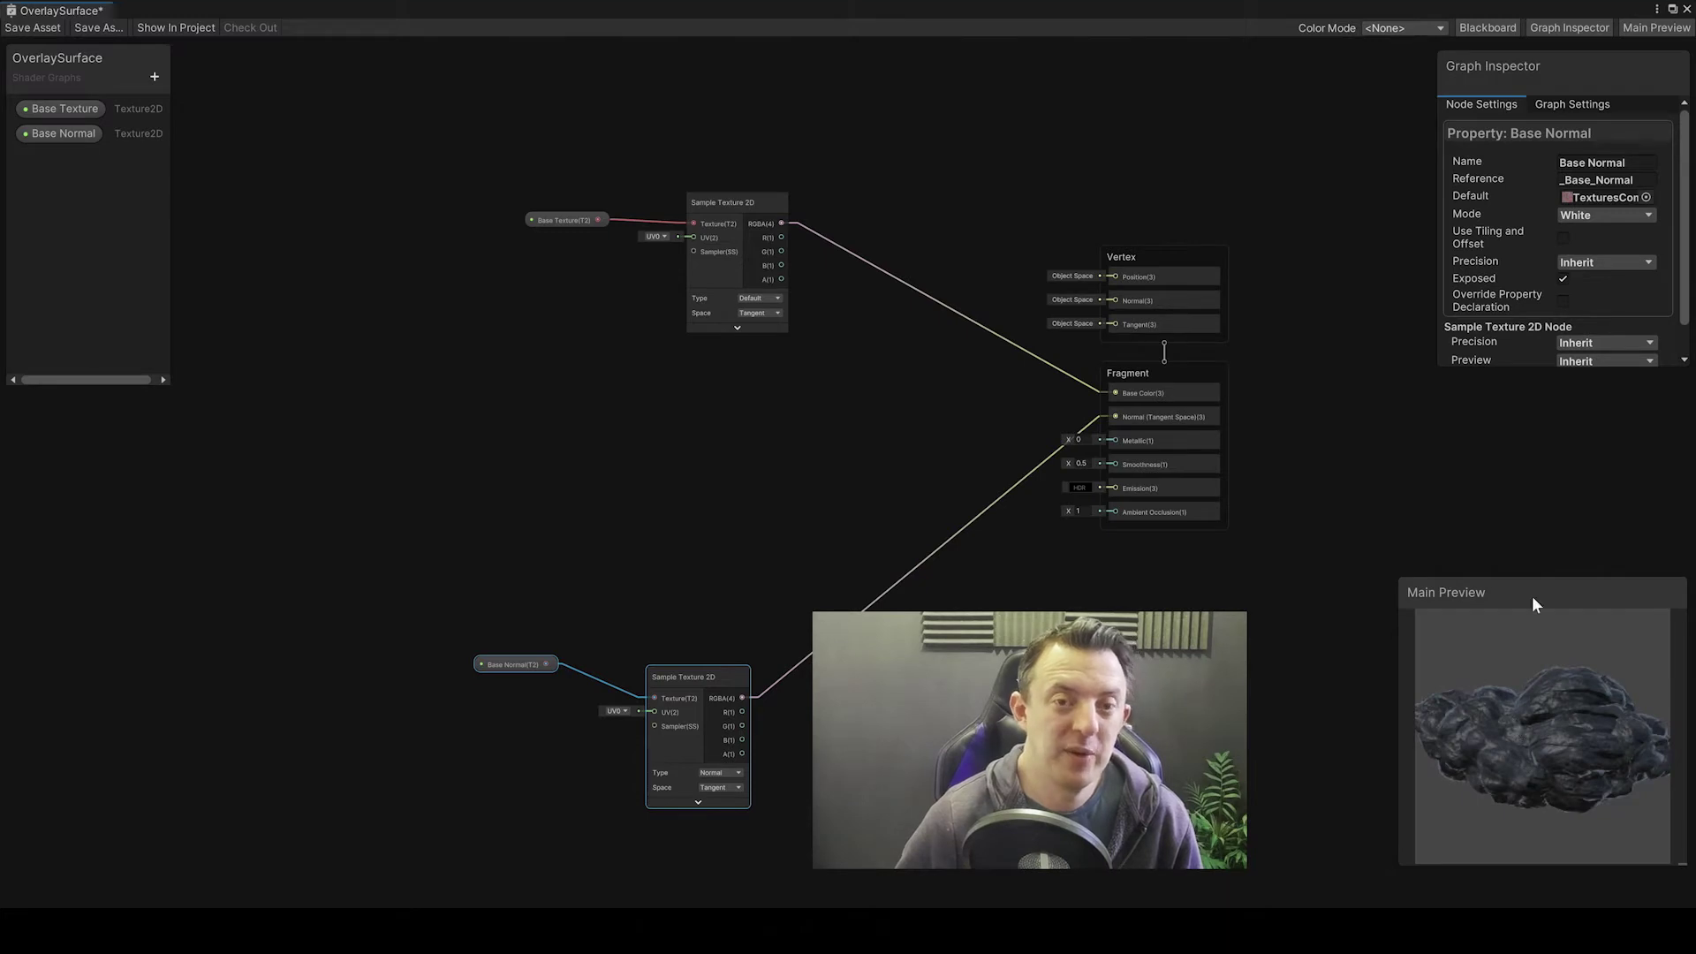
{"action": "left_click_drag", "start_coordinate": [1514, 673], "coordinate": [1508, 712]}
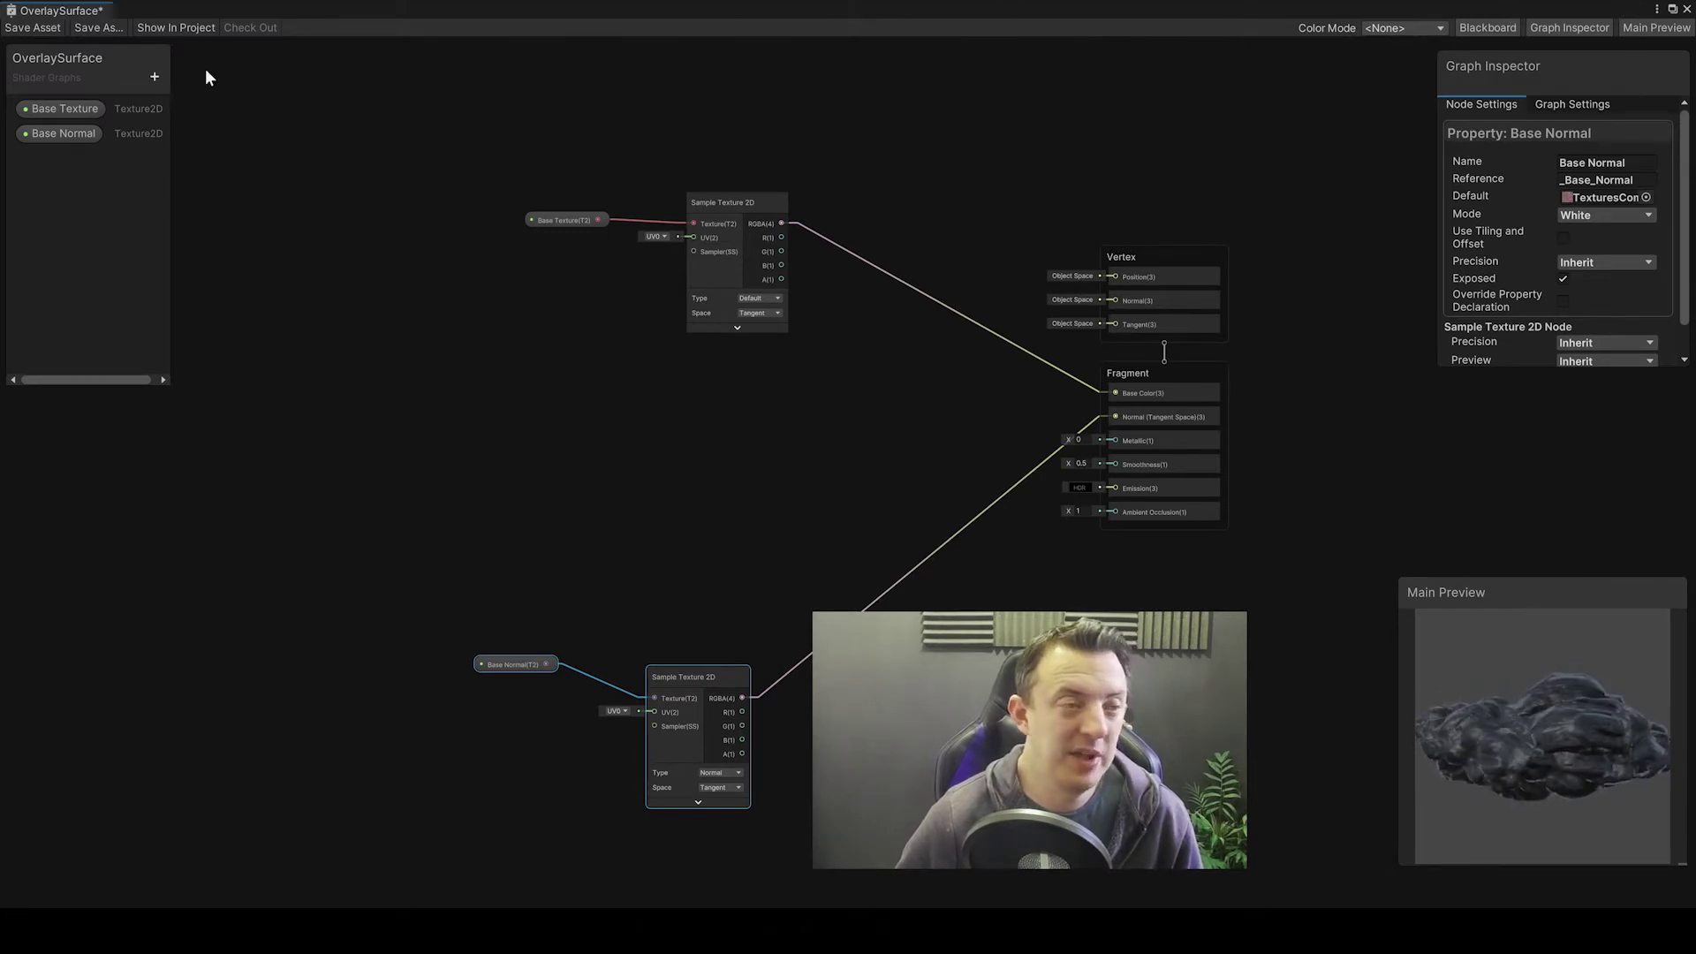
Step: Save the OverlaySurface shader graph, move its window aside and focus the scene on Field_Rock_B_01_Low
{"action": "left_click", "coordinate": [34, 28]}
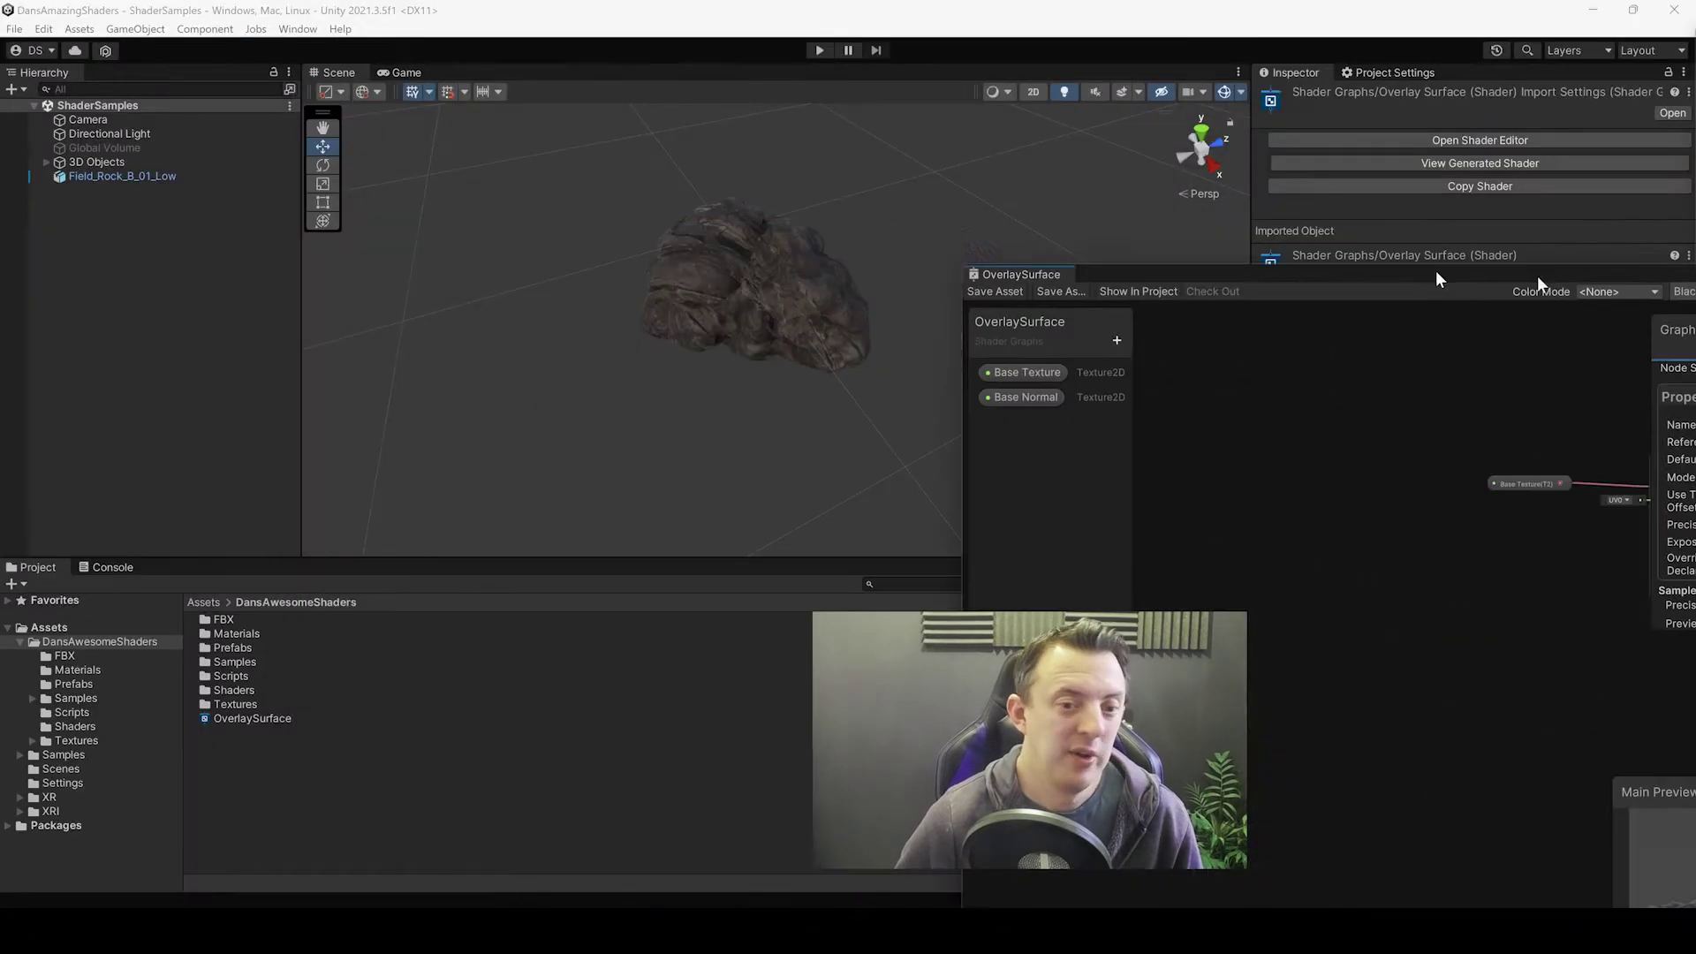
{"action": "left_click_drag", "start_coordinate": [1438, 279], "coordinate": [1695, 292]}
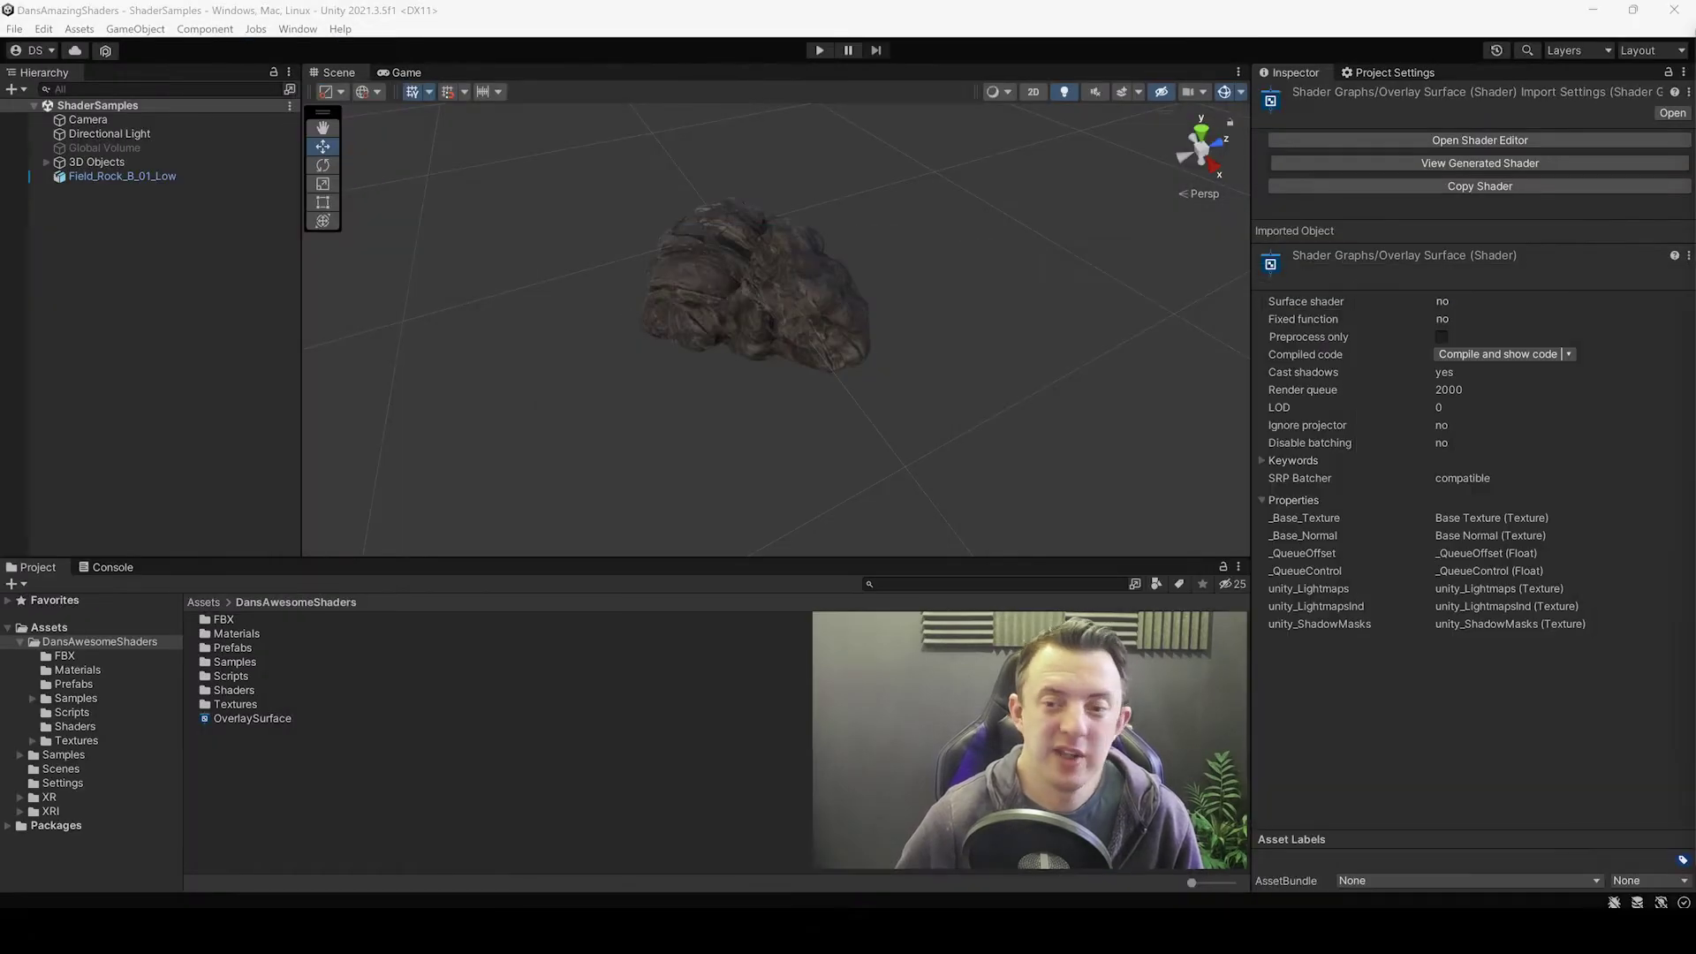
{"action": "double_click", "coordinate": [87, 174]}
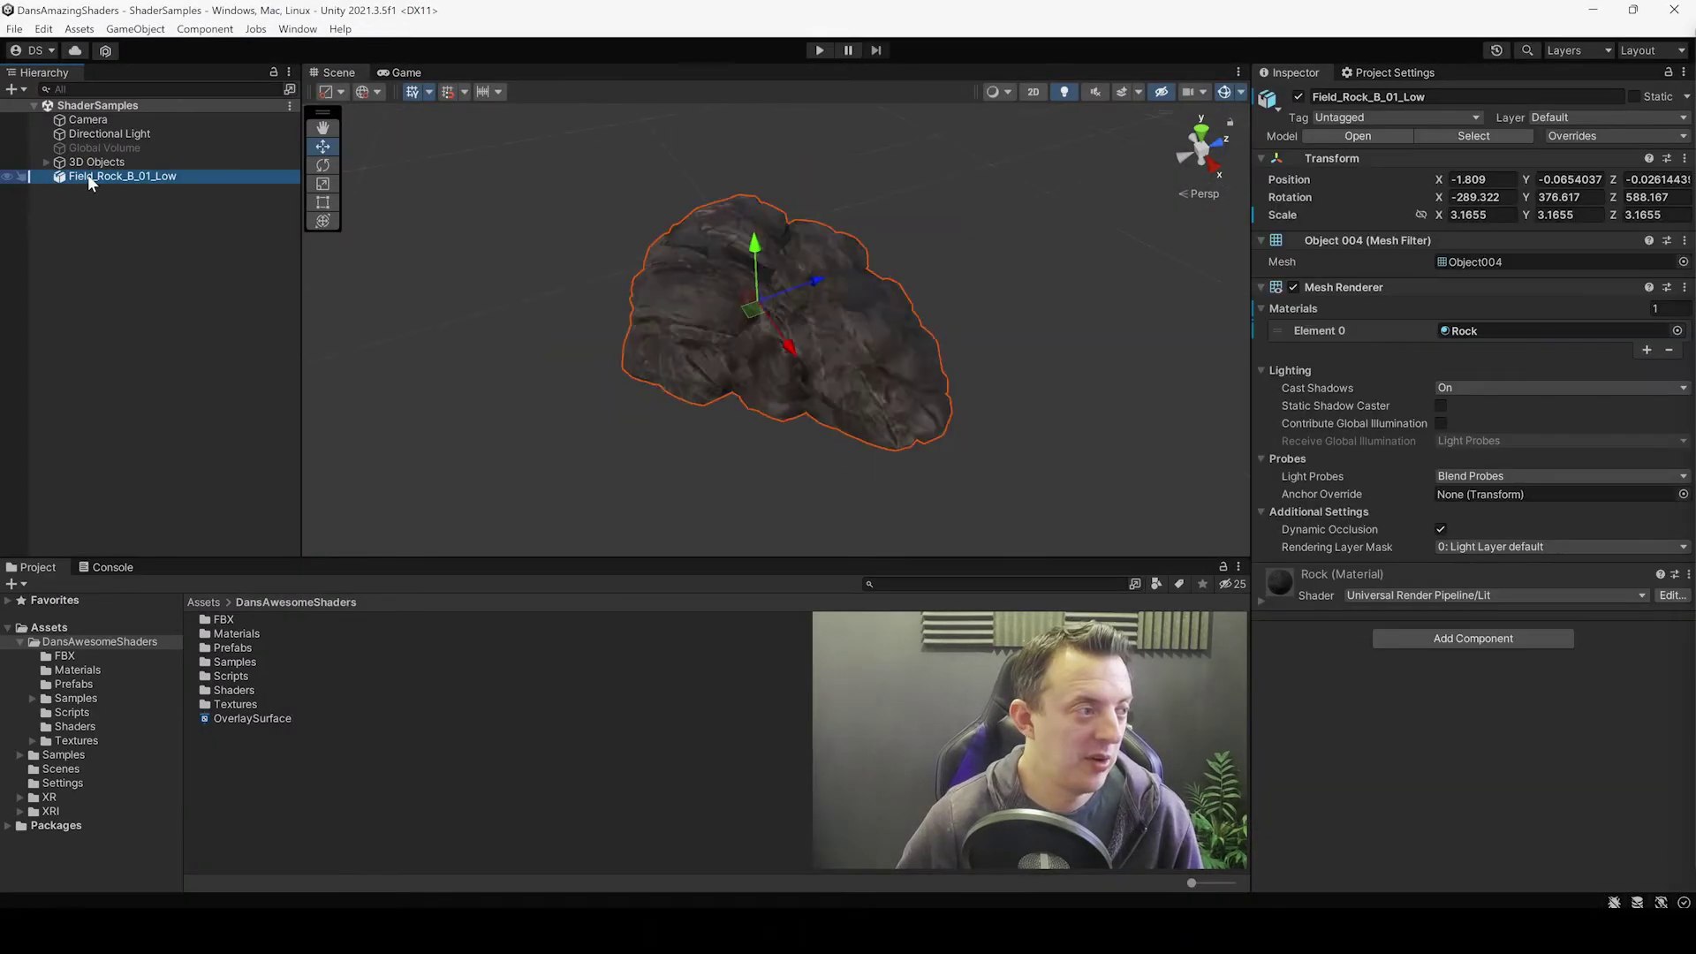
Step: Deselect the rock and set the Scene view's shading mode to Wireframe
{"action": "left_click", "coordinate": [1007, 92]}
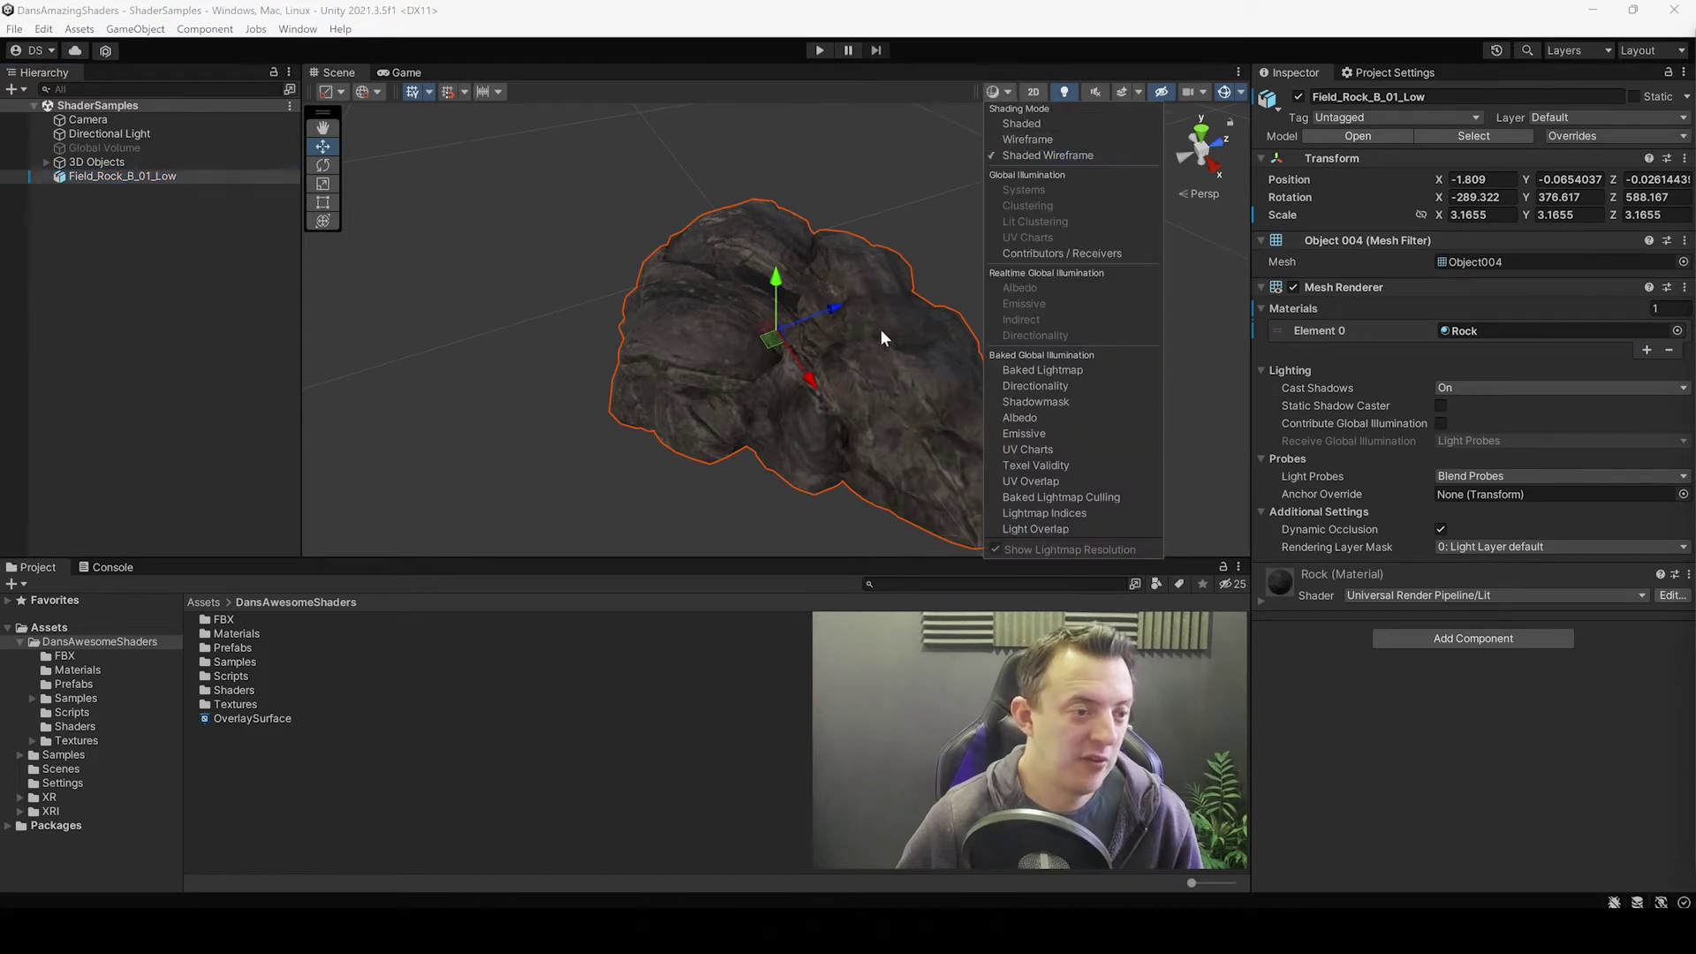
{"action": "scroll", "coordinate": [872, 337], "scroll_direction": "up", "scroll_amount": 5}
{"action": "left_click", "coordinate": [921, 131]}
{"action": "scroll", "coordinate": [914, 331], "scroll_direction": "up", "scroll_amount": 5}
{"action": "left_click_drag", "start_coordinate": [915, 330], "coordinate": [1016, 393], "text": "alt"}
{"action": "left_click_drag", "start_coordinate": [897, 403], "coordinate": [897, 292], "text": "alt"}
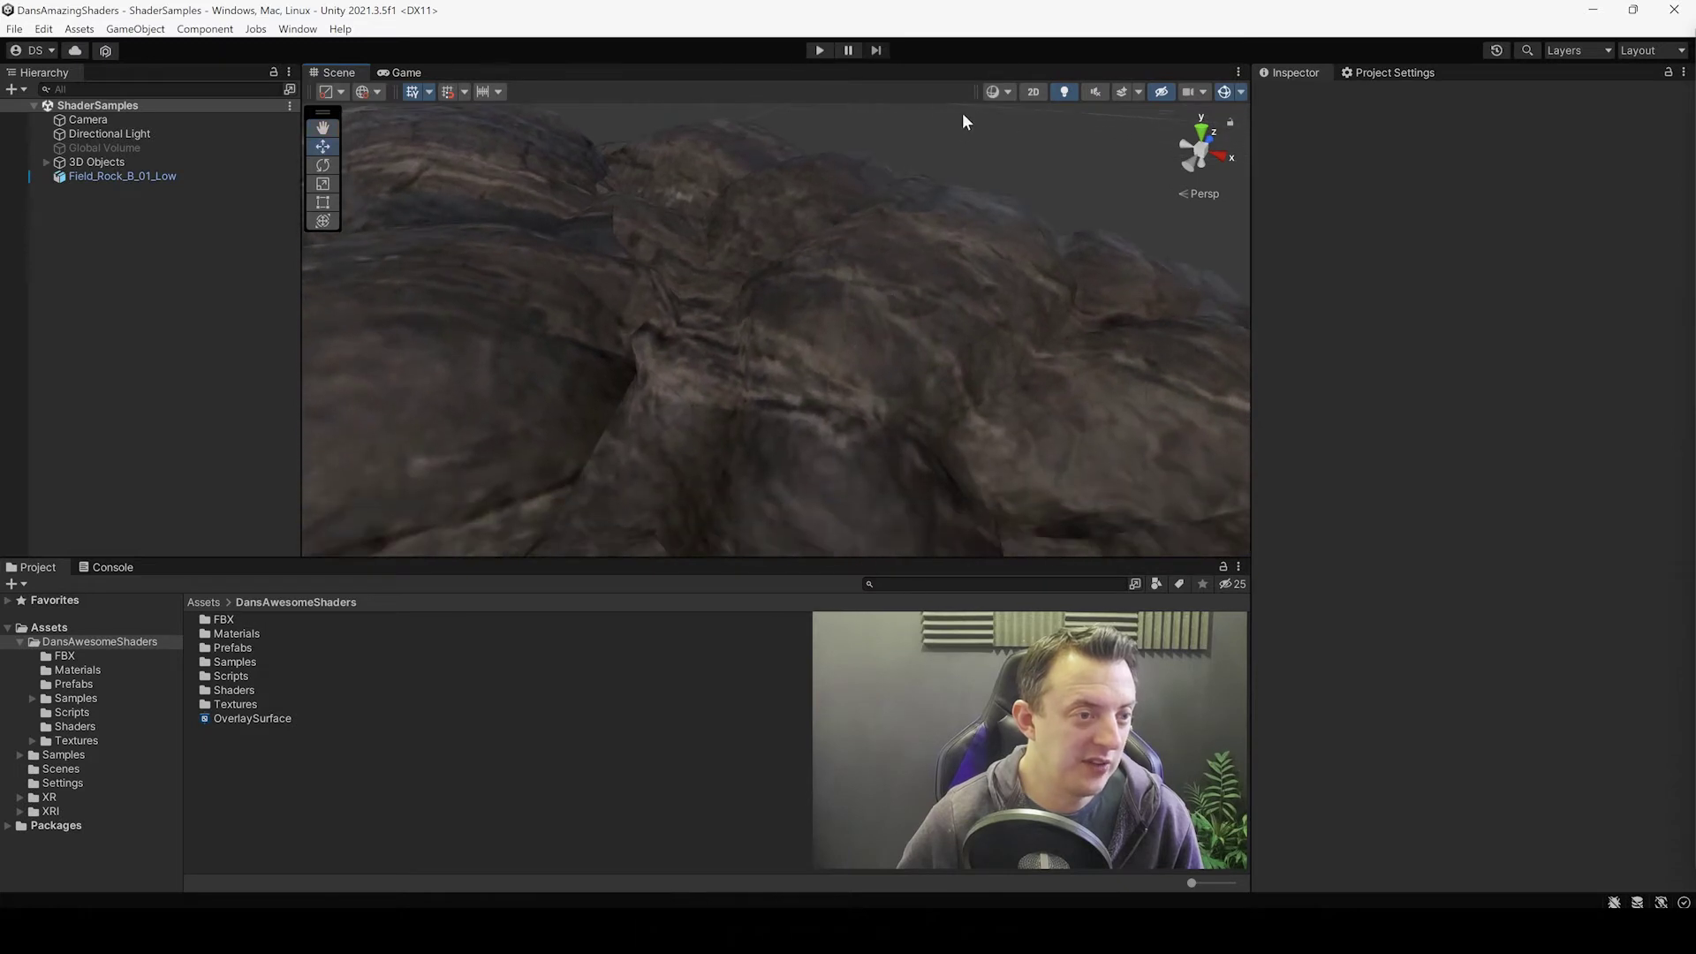
{"action": "left_click", "coordinate": [1007, 92]}
{"action": "left_click", "coordinate": [1046, 138]}
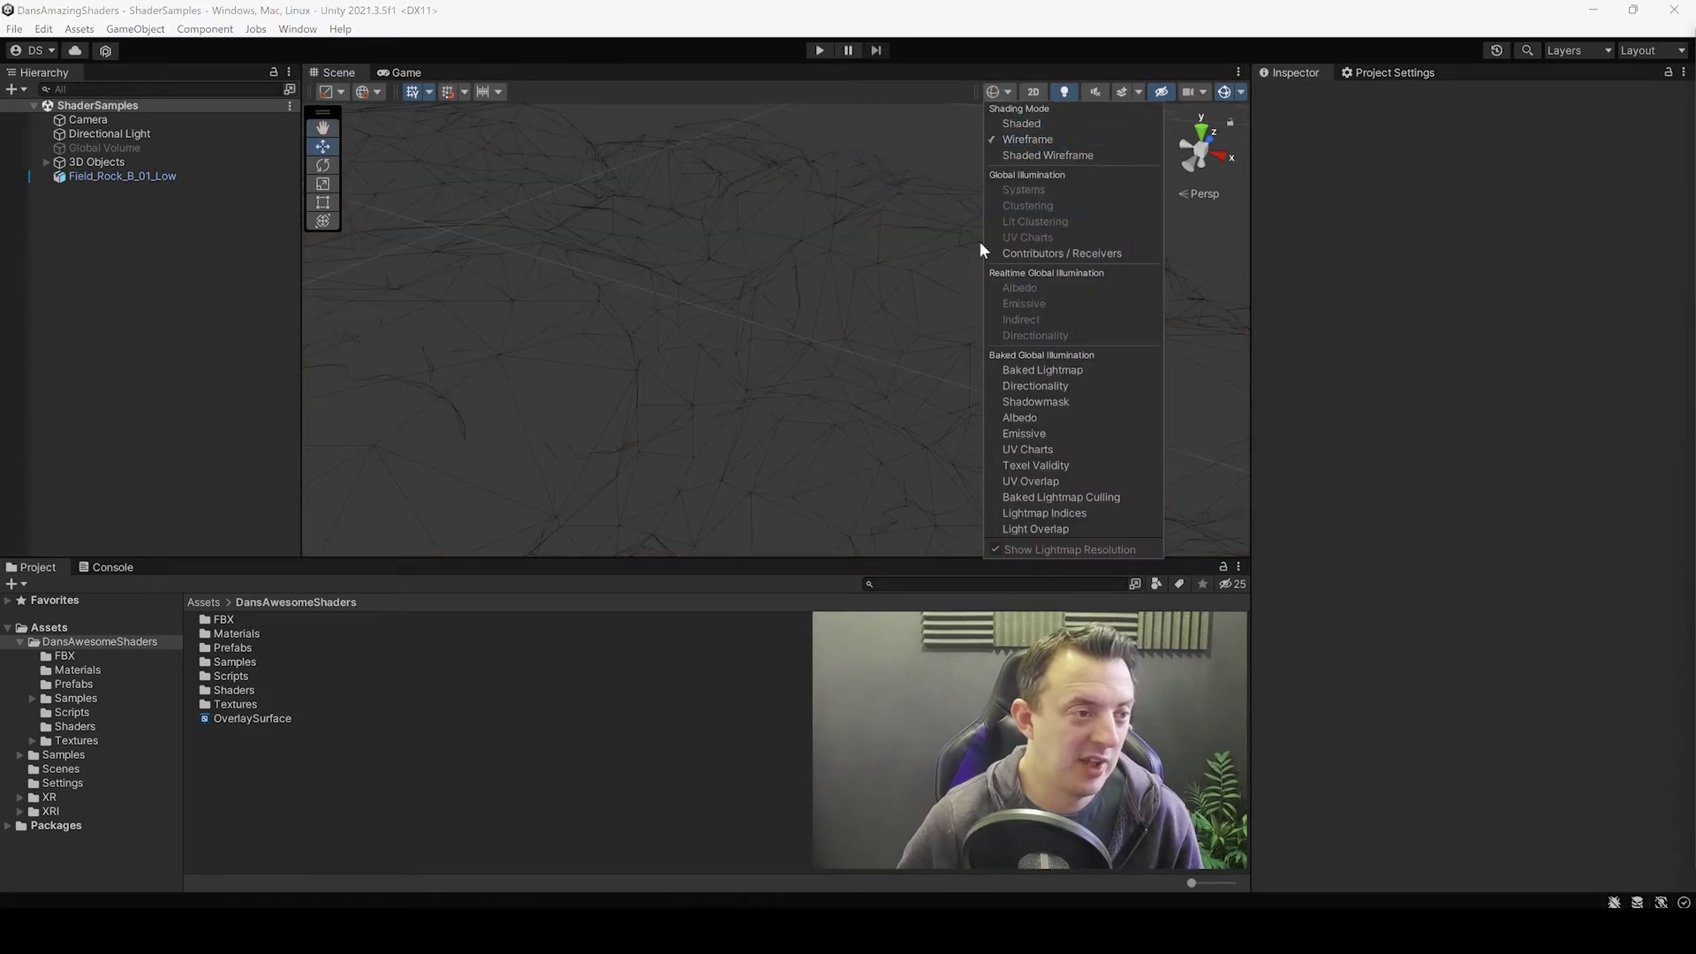
Step: Examine the faces of the rock's wireframe mesh from several angles and distances in the scene
{"action": "middle_click_drag", "start_coordinate": [939, 289], "coordinate": [915, 322]}
{"action": "right_click_drag", "start_coordinate": [915, 321], "coordinate": [805, 361]}
{"action": "left_click_drag", "start_coordinate": [882, 335], "coordinate": [592, 241], "text": "alt"}
{"action": "middle_click_drag", "start_coordinate": [594, 245], "coordinate": [711, 374]}
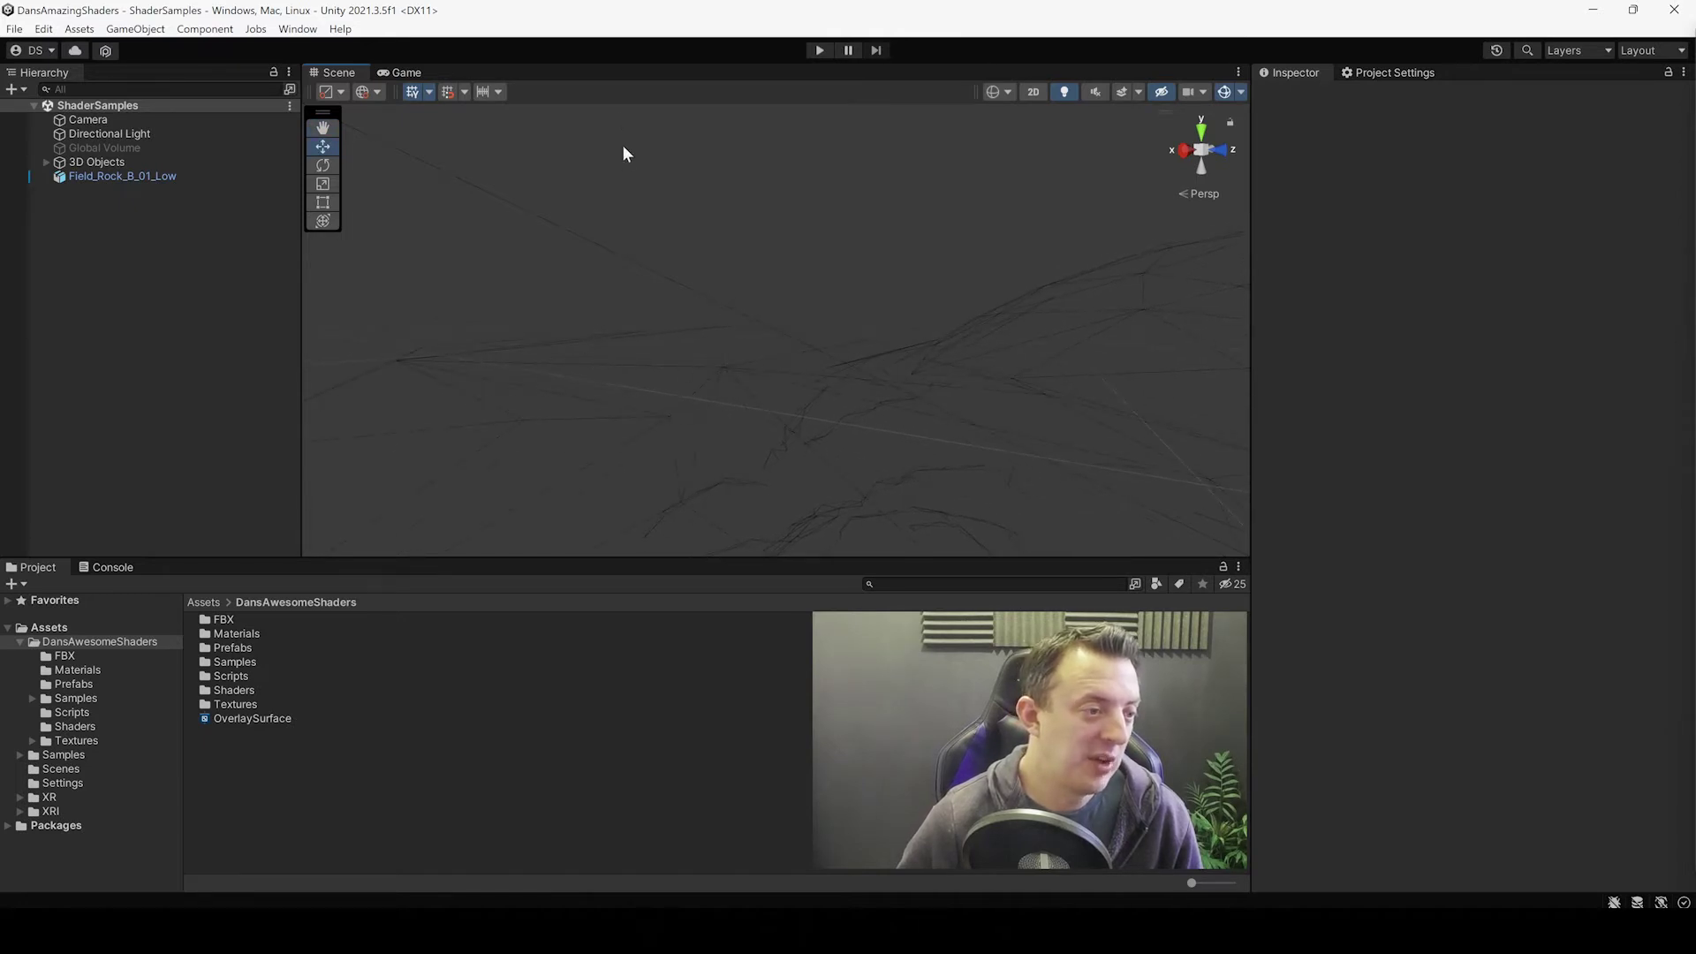
{"action": "left_click_drag", "start_coordinate": [689, 285], "coordinate": [762, 340], "text": "alt"}
{"action": "middle_click_drag", "start_coordinate": [761, 332], "coordinate": [707, 364]}
{"action": "right_click_drag", "start_coordinate": [855, 325], "coordinate": [883, 292]}
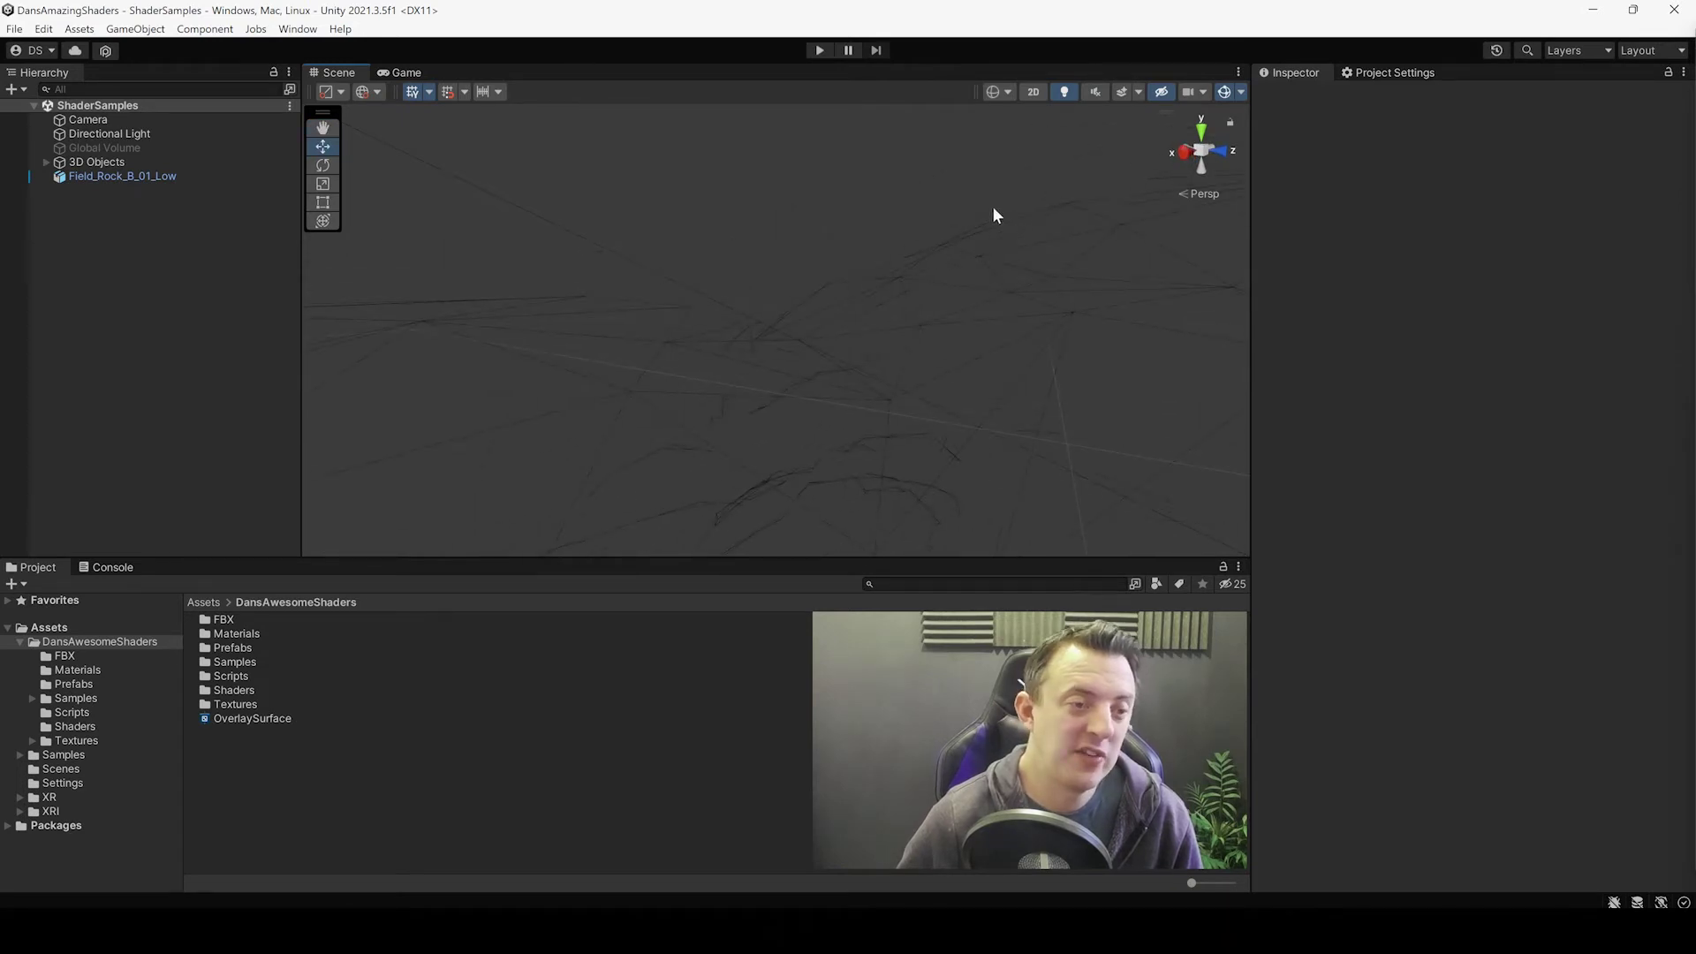
{"action": "scroll", "coordinate": [1006, 221], "scroll_direction": "up", "scroll_amount": 2}
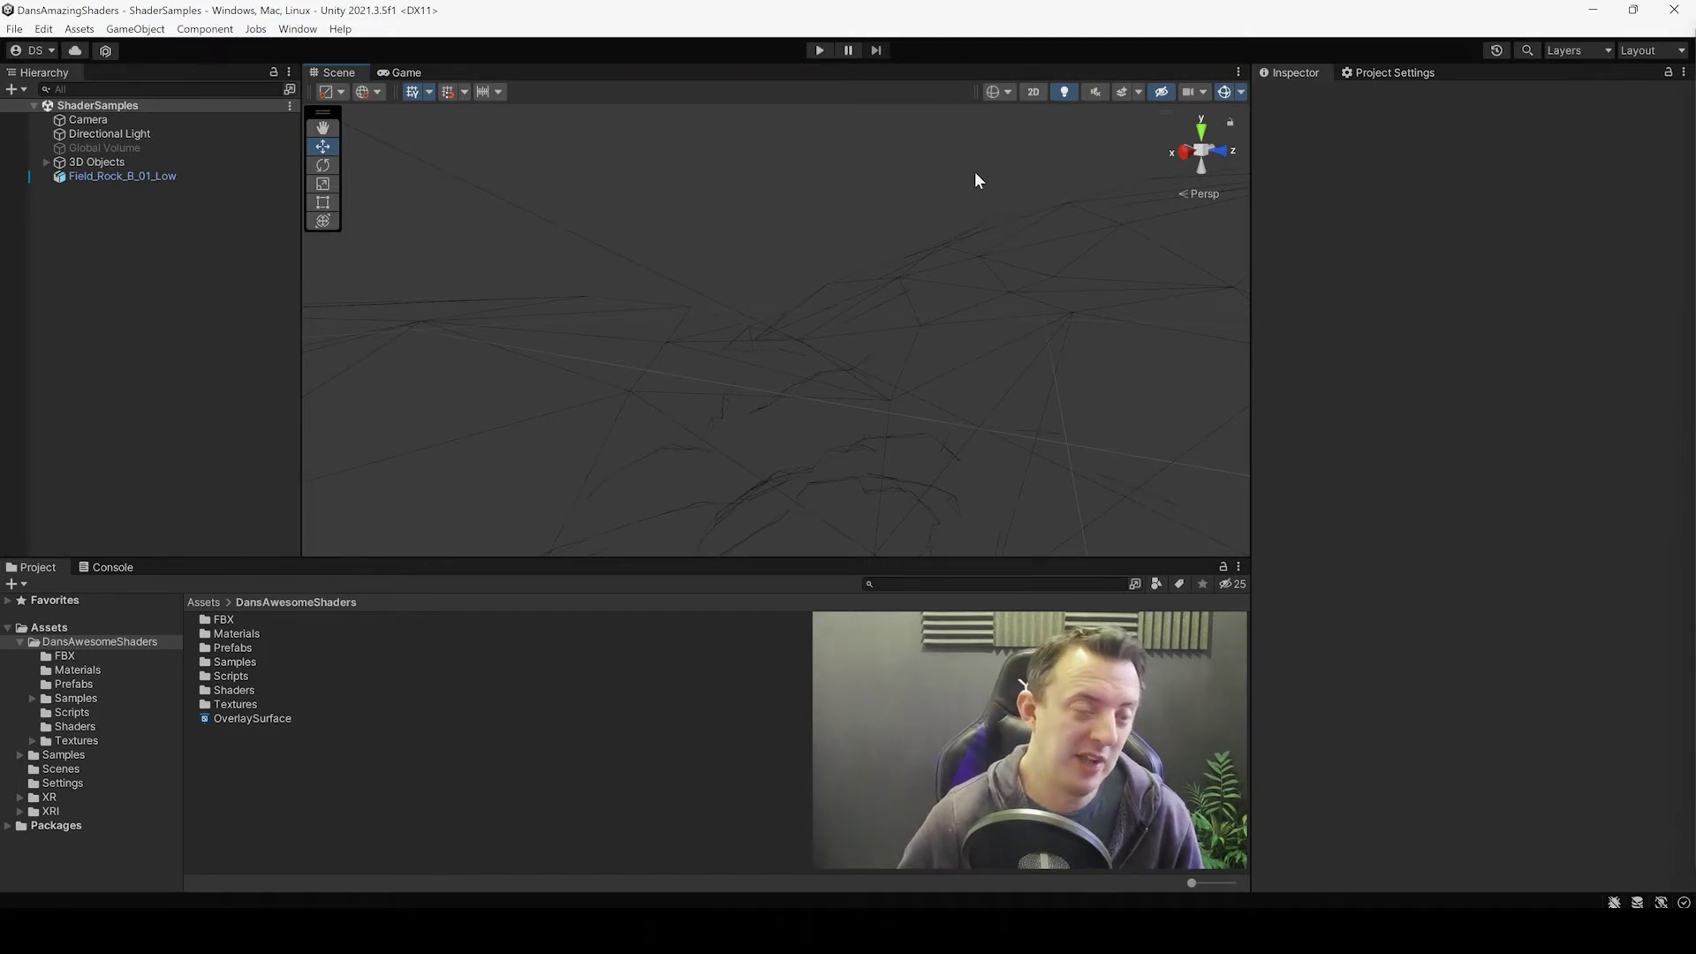
{"action": "right_click_drag", "start_coordinate": [884, 208], "coordinate": [963, 332]}
{"action": "scroll", "coordinate": [956, 331], "scroll_direction": "down", "scroll_amount": 6}
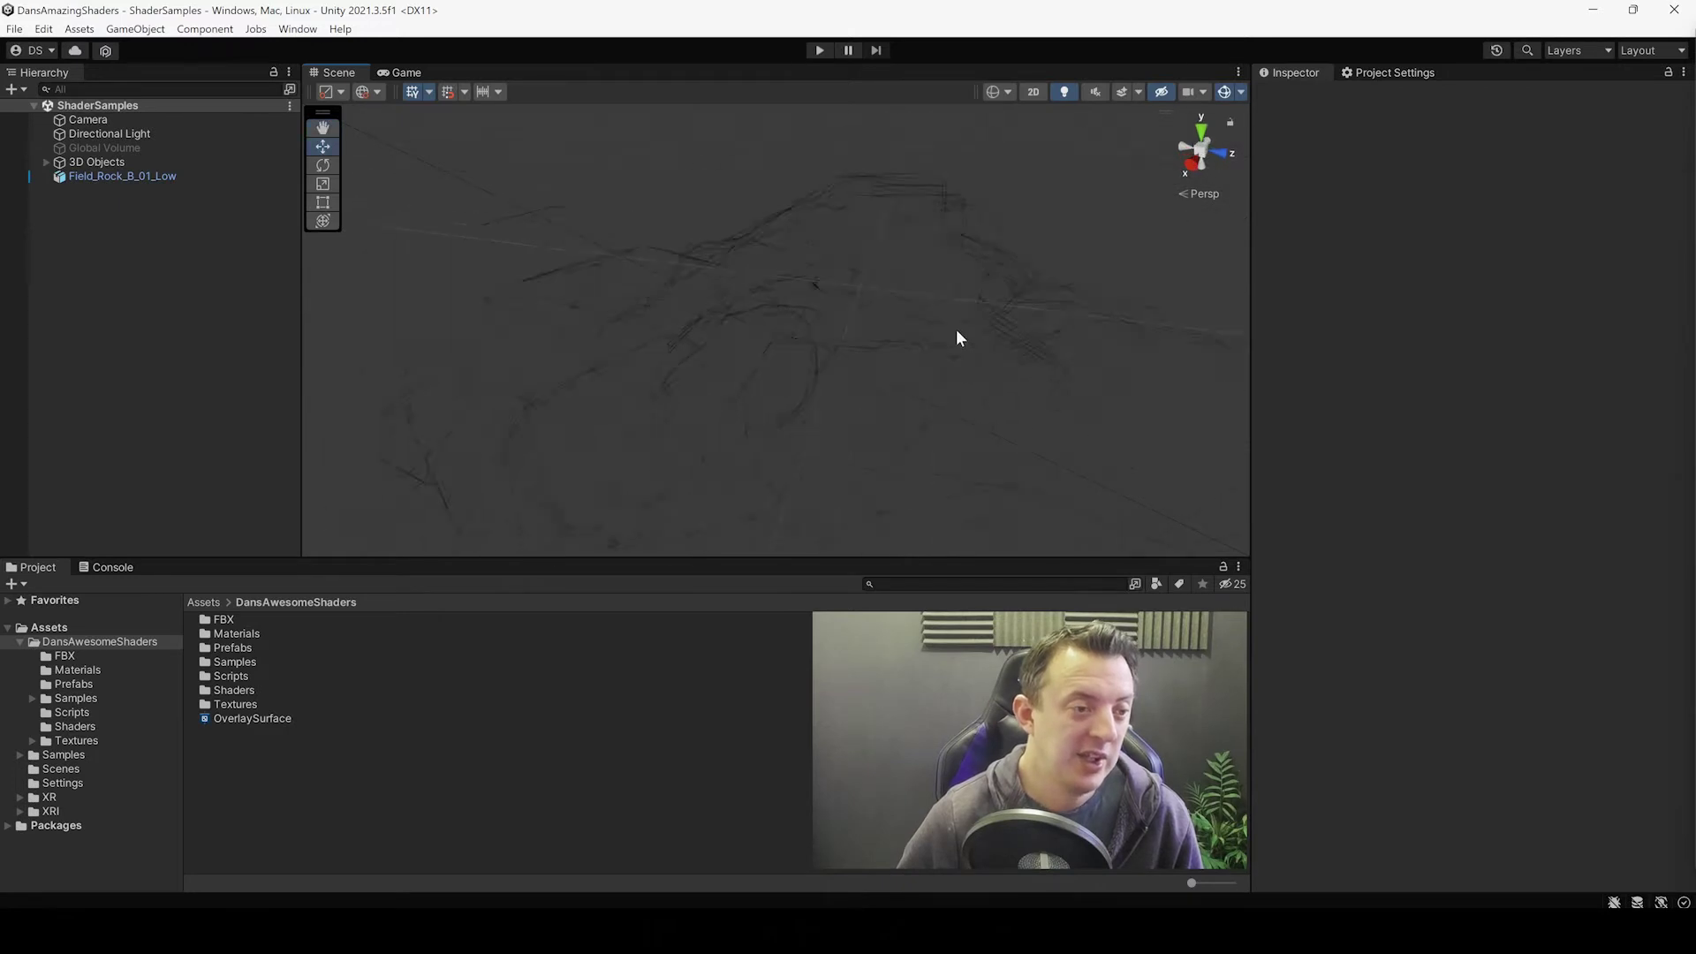
{"action": "middle_click_drag", "start_coordinate": [950, 326], "coordinate": [938, 269]}
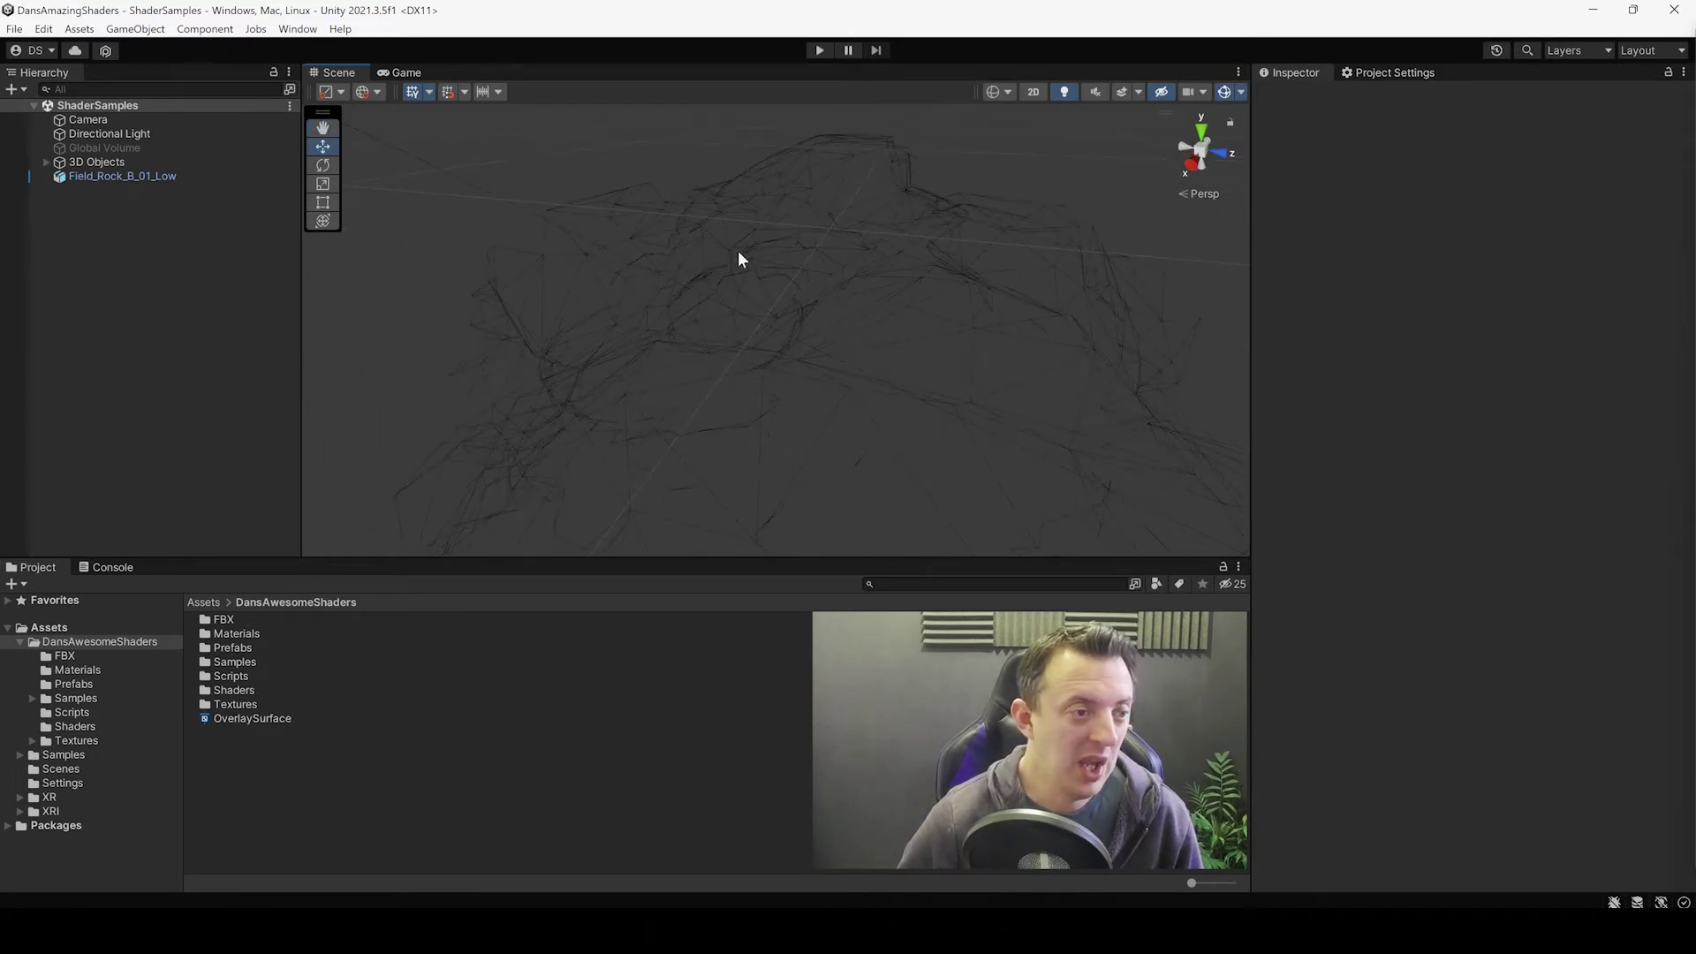
{"action": "scroll", "coordinate": [929, 353], "scroll_direction": "up", "scroll_amount": 5}
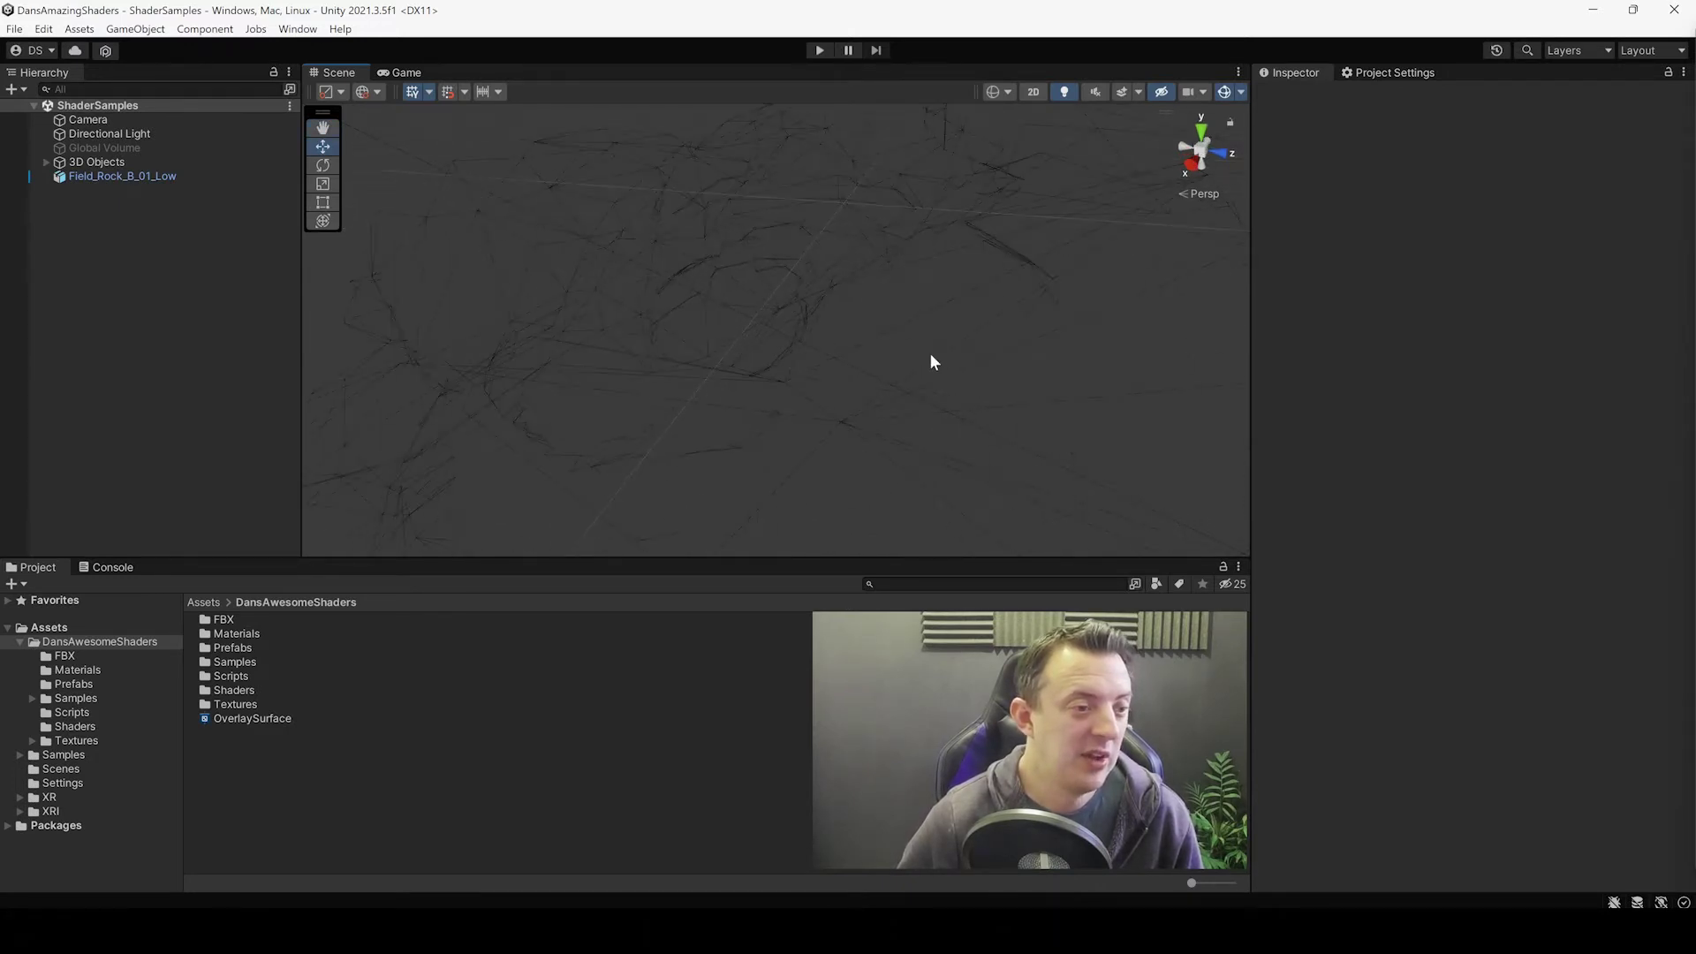
{"action": "left_click_drag", "start_coordinate": [928, 384], "coordinate": [894, 355], "text": "alt"}
{"action": "middle_click_drag", "start_coordinate": [894, 359], "coordinate": [905, 392]}
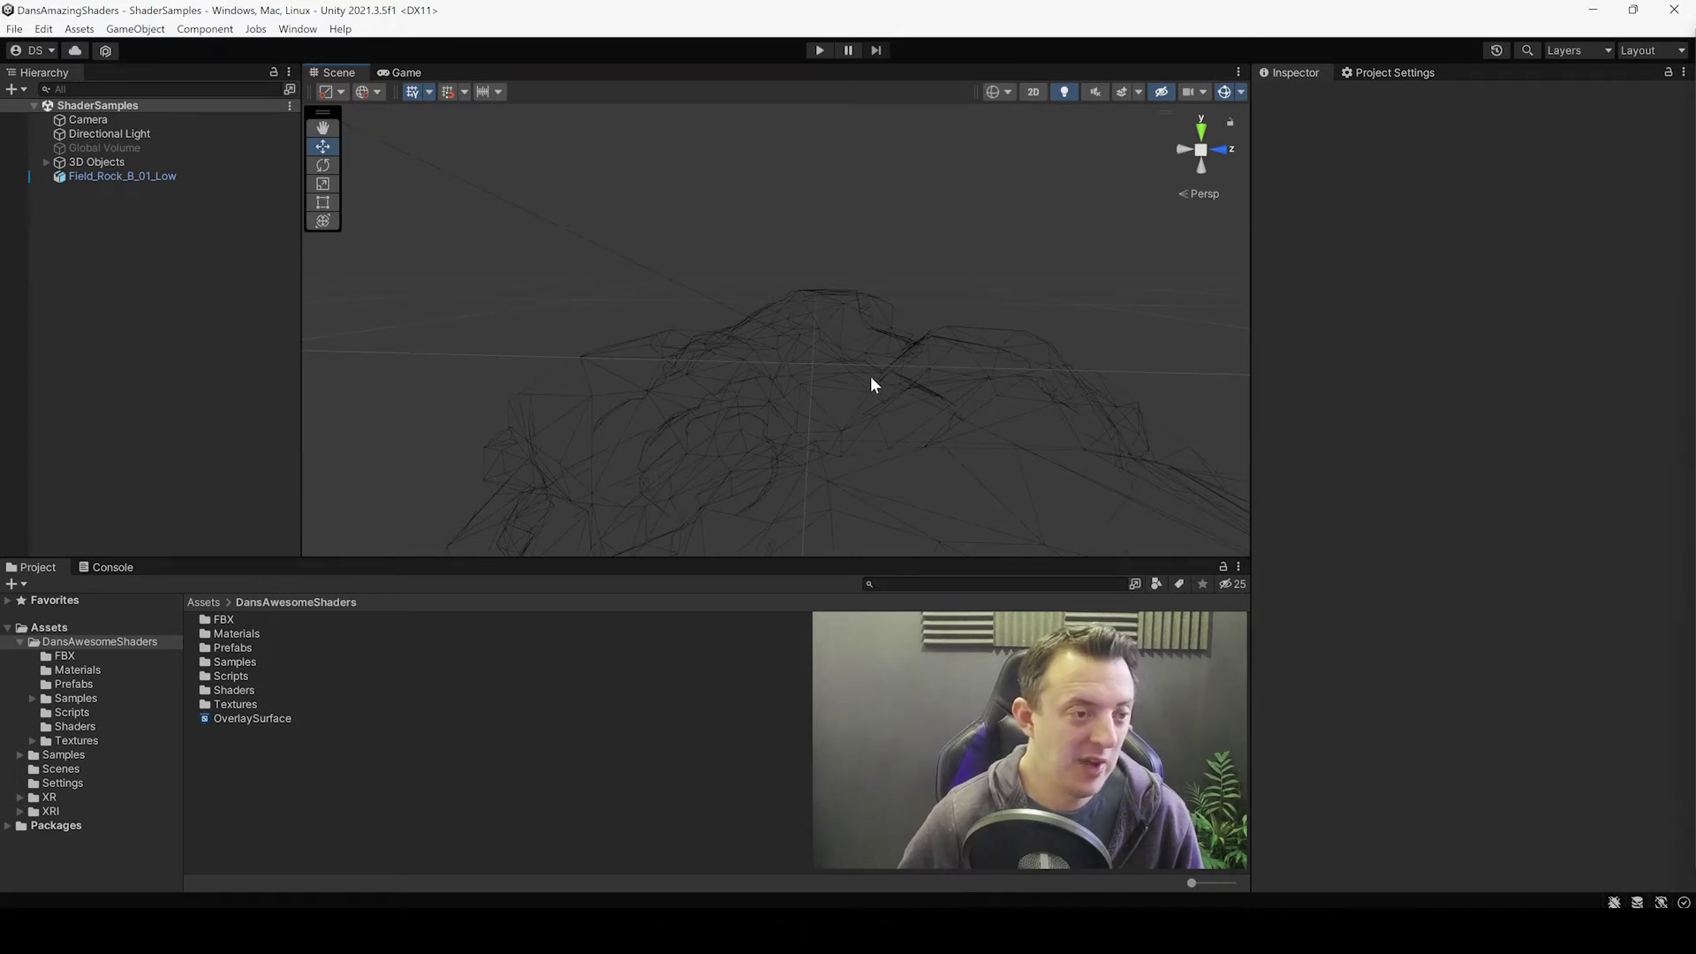
{"action": "middle_click_drag", "start_coordinate": [767, 447], "coordinate": [813, 380]}
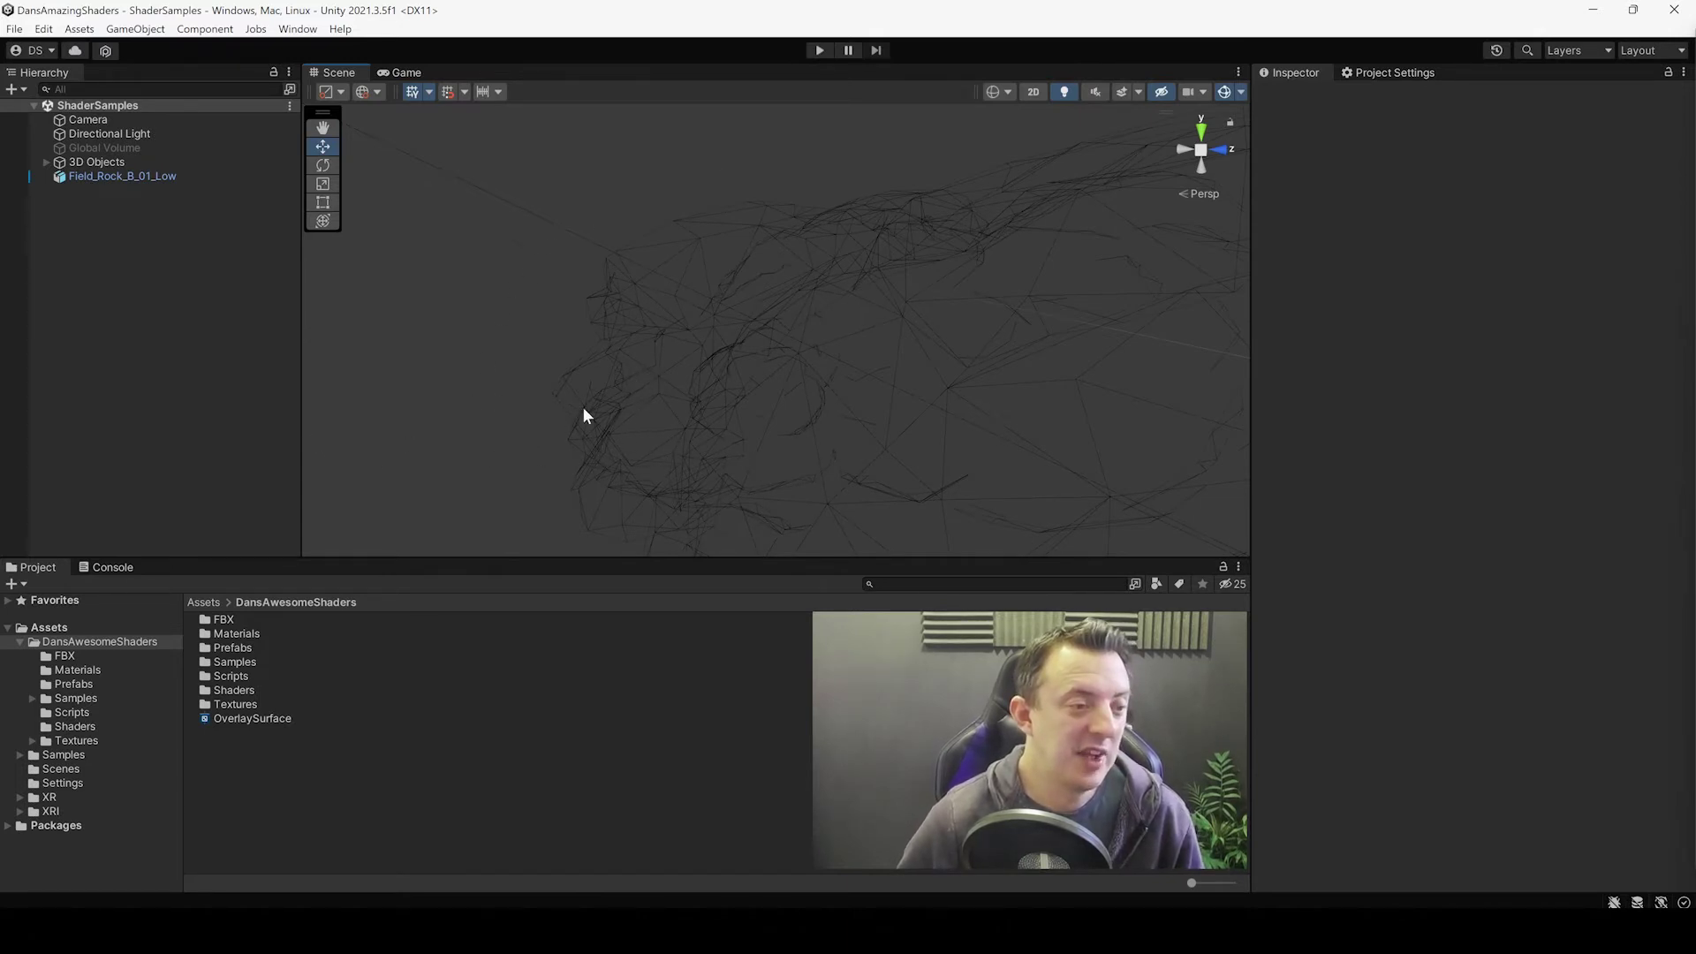
{"action": "scroll", "coordinate": [708, 337], "scroll_direction": "down", "scroll_amount": 3}
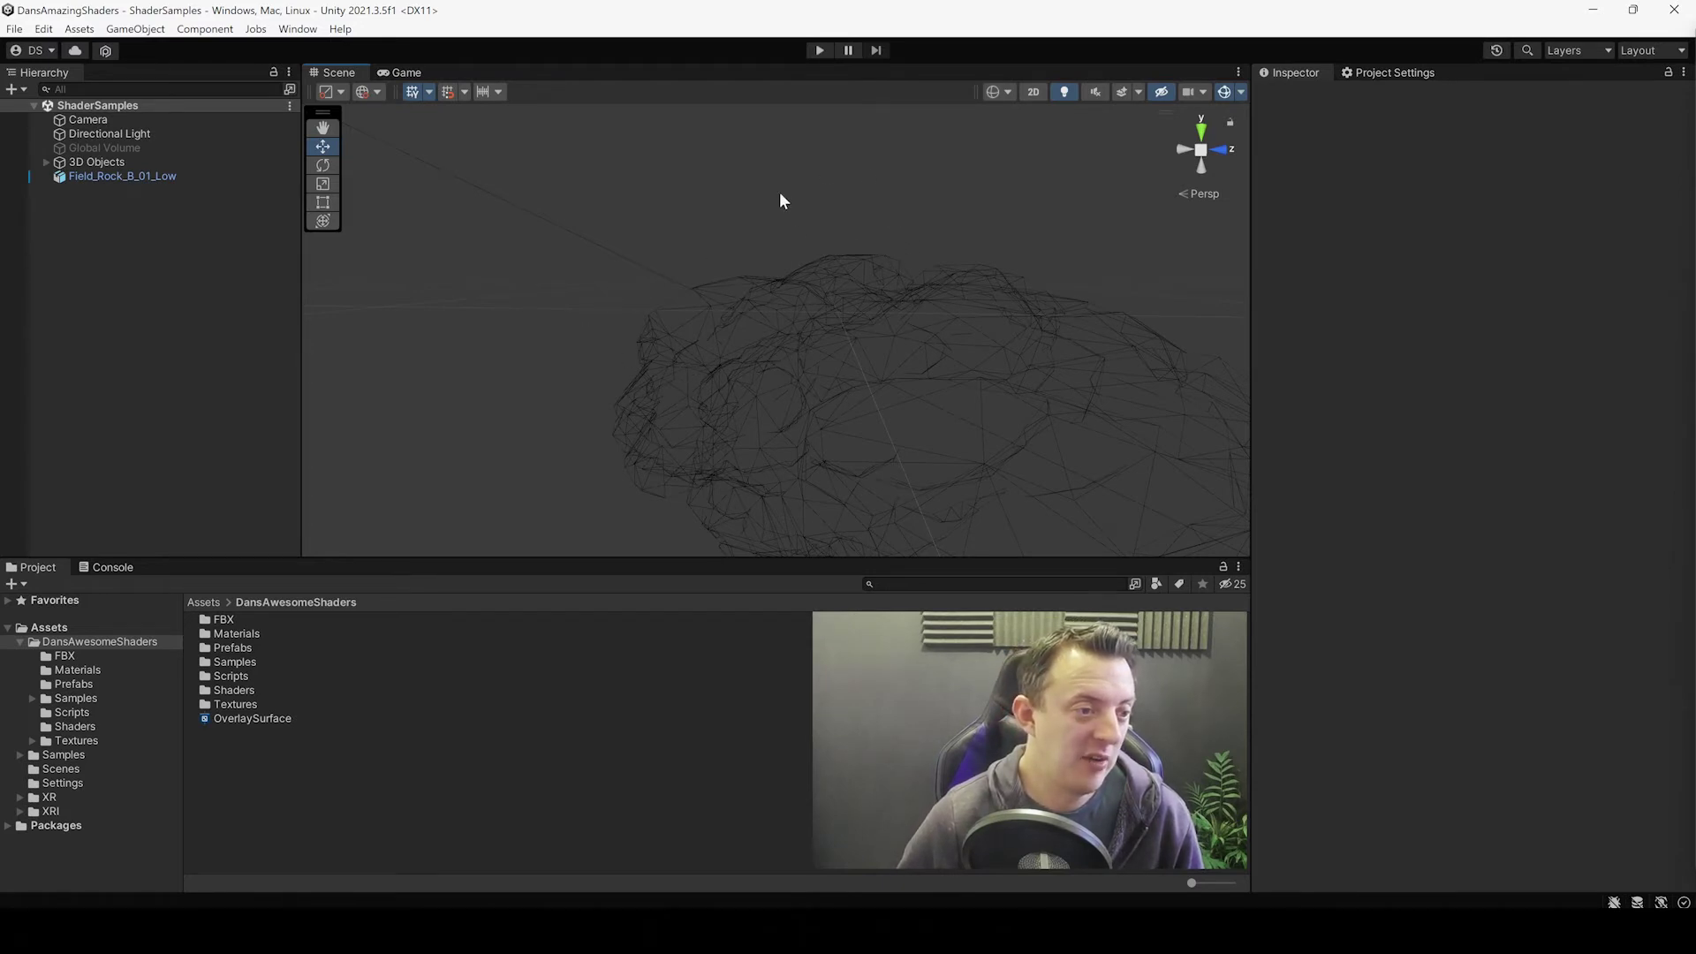
{"action": "right_click_drag", "start_coordinate": [809, 272], "coordinate": [802, 352]}
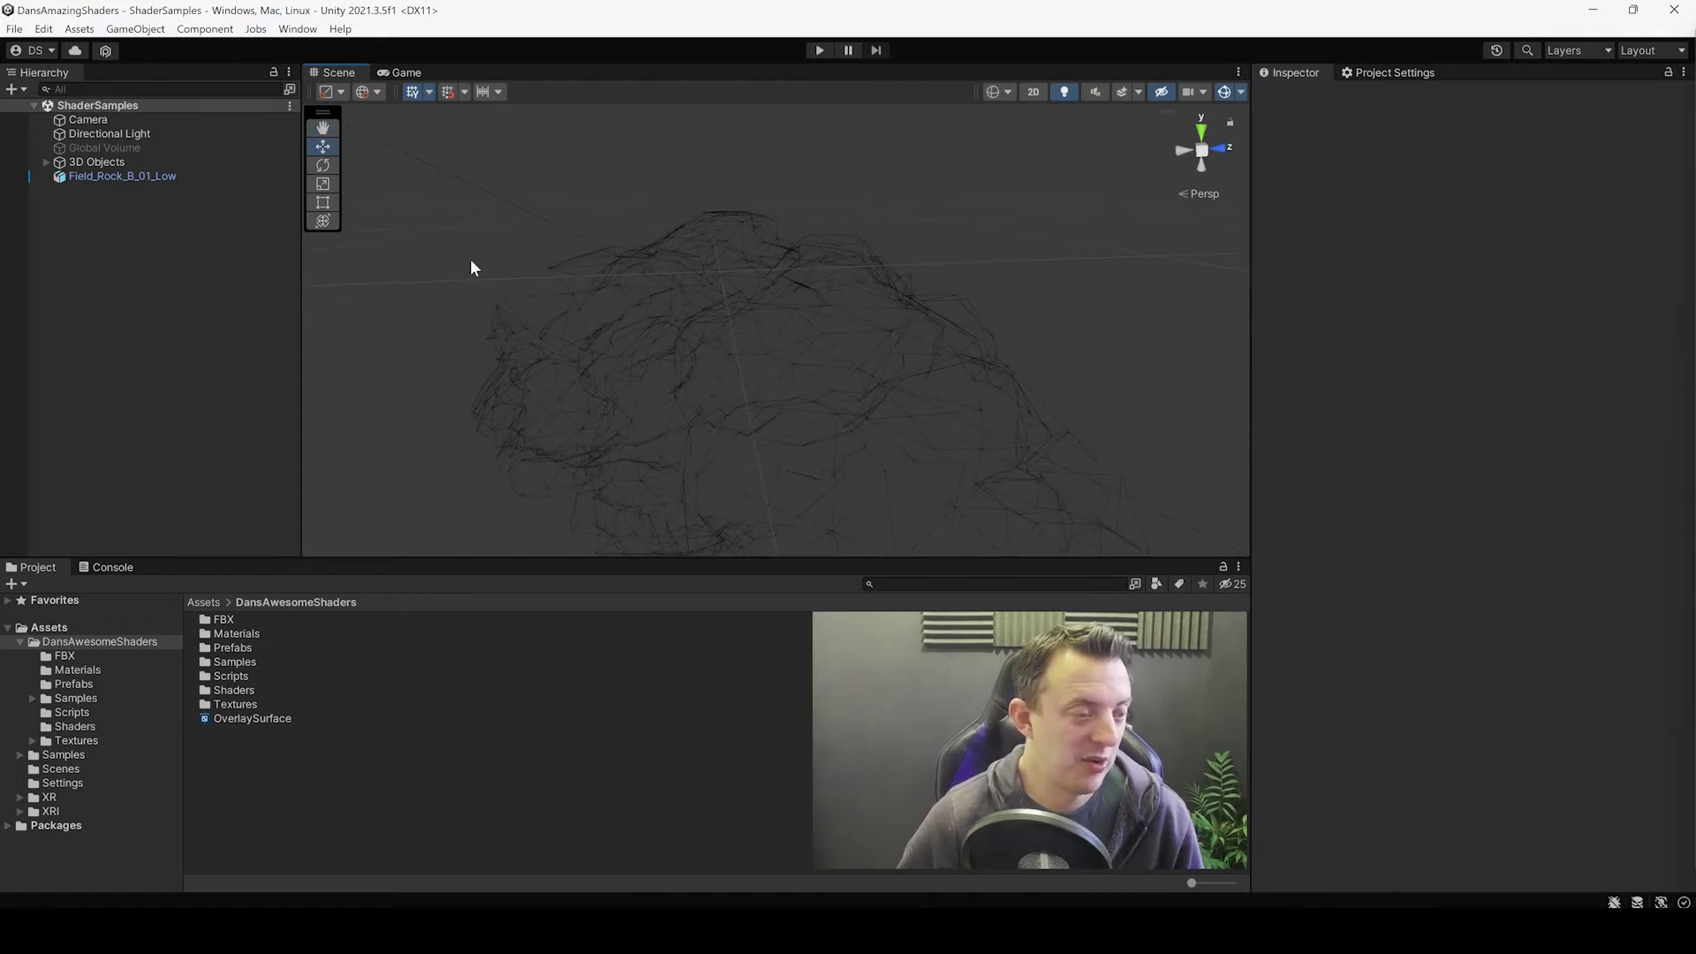
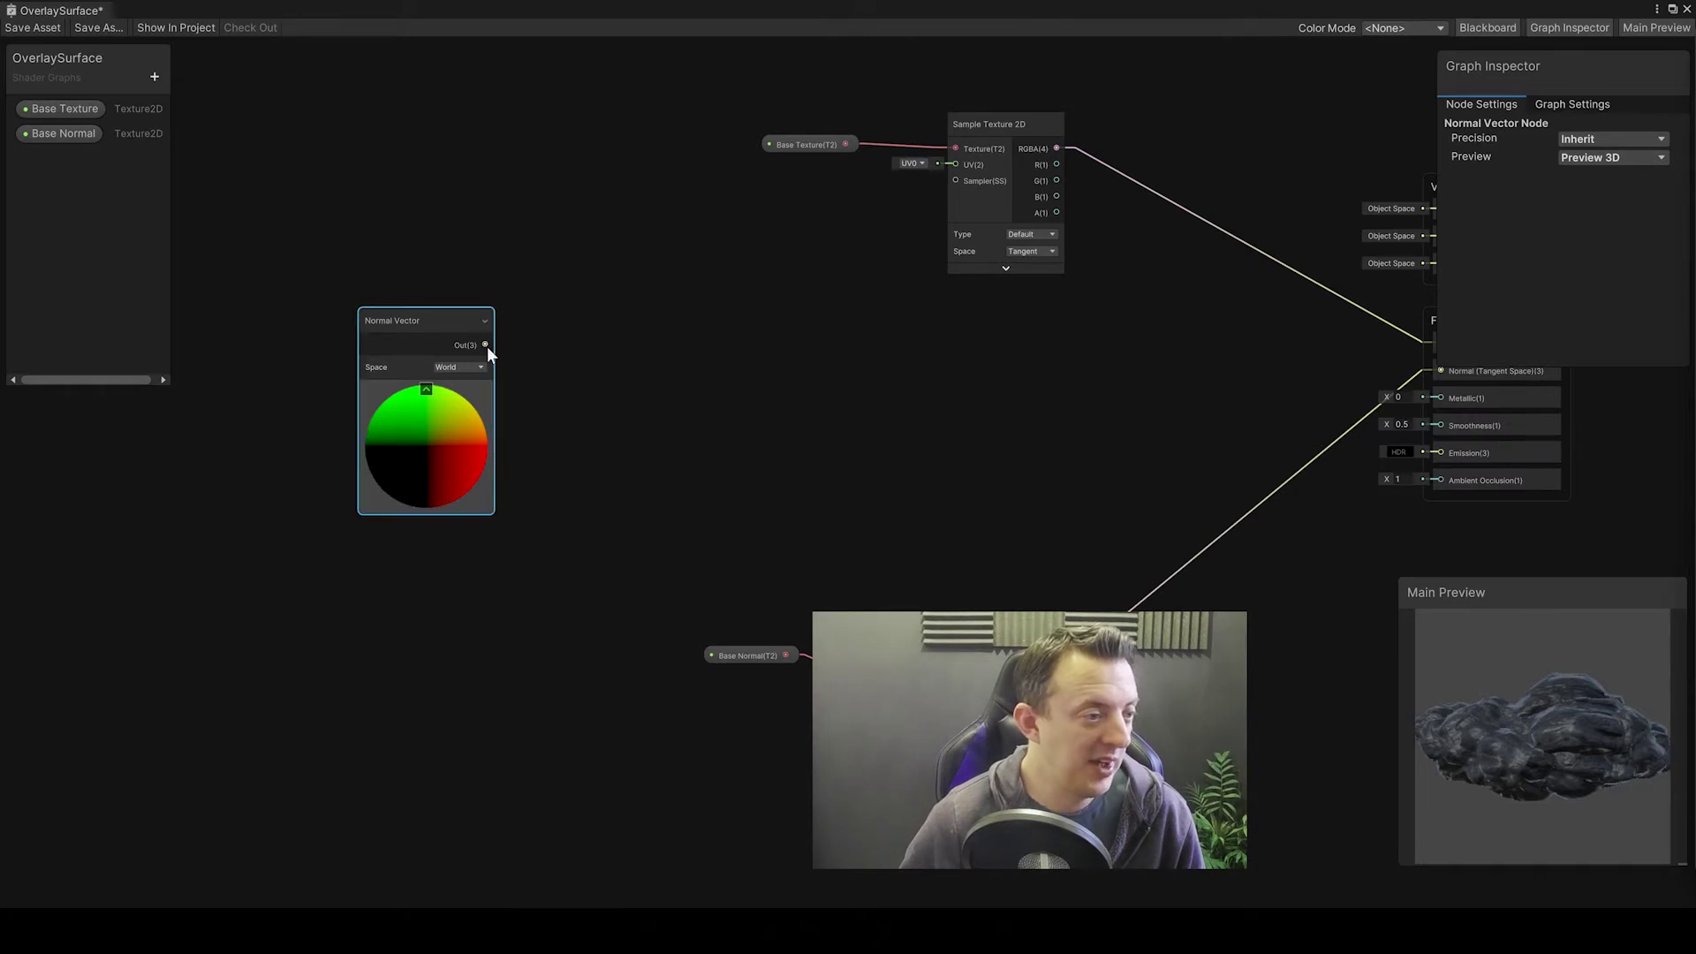
Step: Add a Dot Product node fed by the Normal Vector output on input A and position it beside that node
{"action": "left_click_drag", "start_coordinate": [485, 344], "coordinate": [632, 374]}
{"action": "type", "text": "dot"}
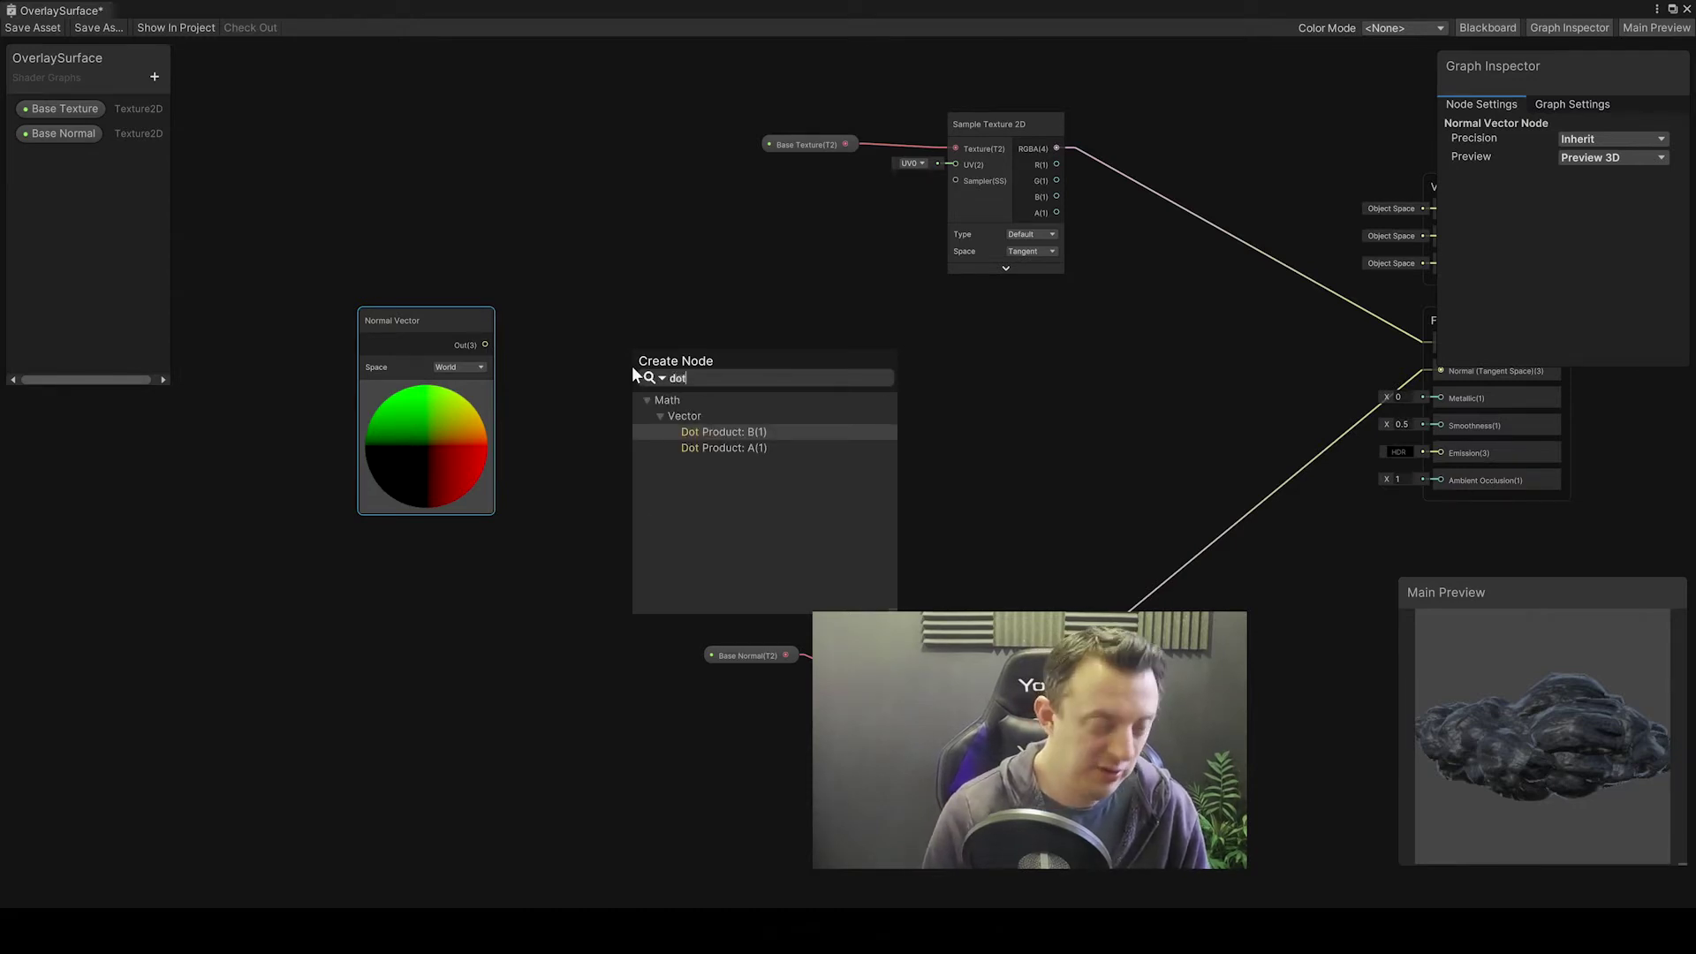
{"action": "key", "text": "Down"}
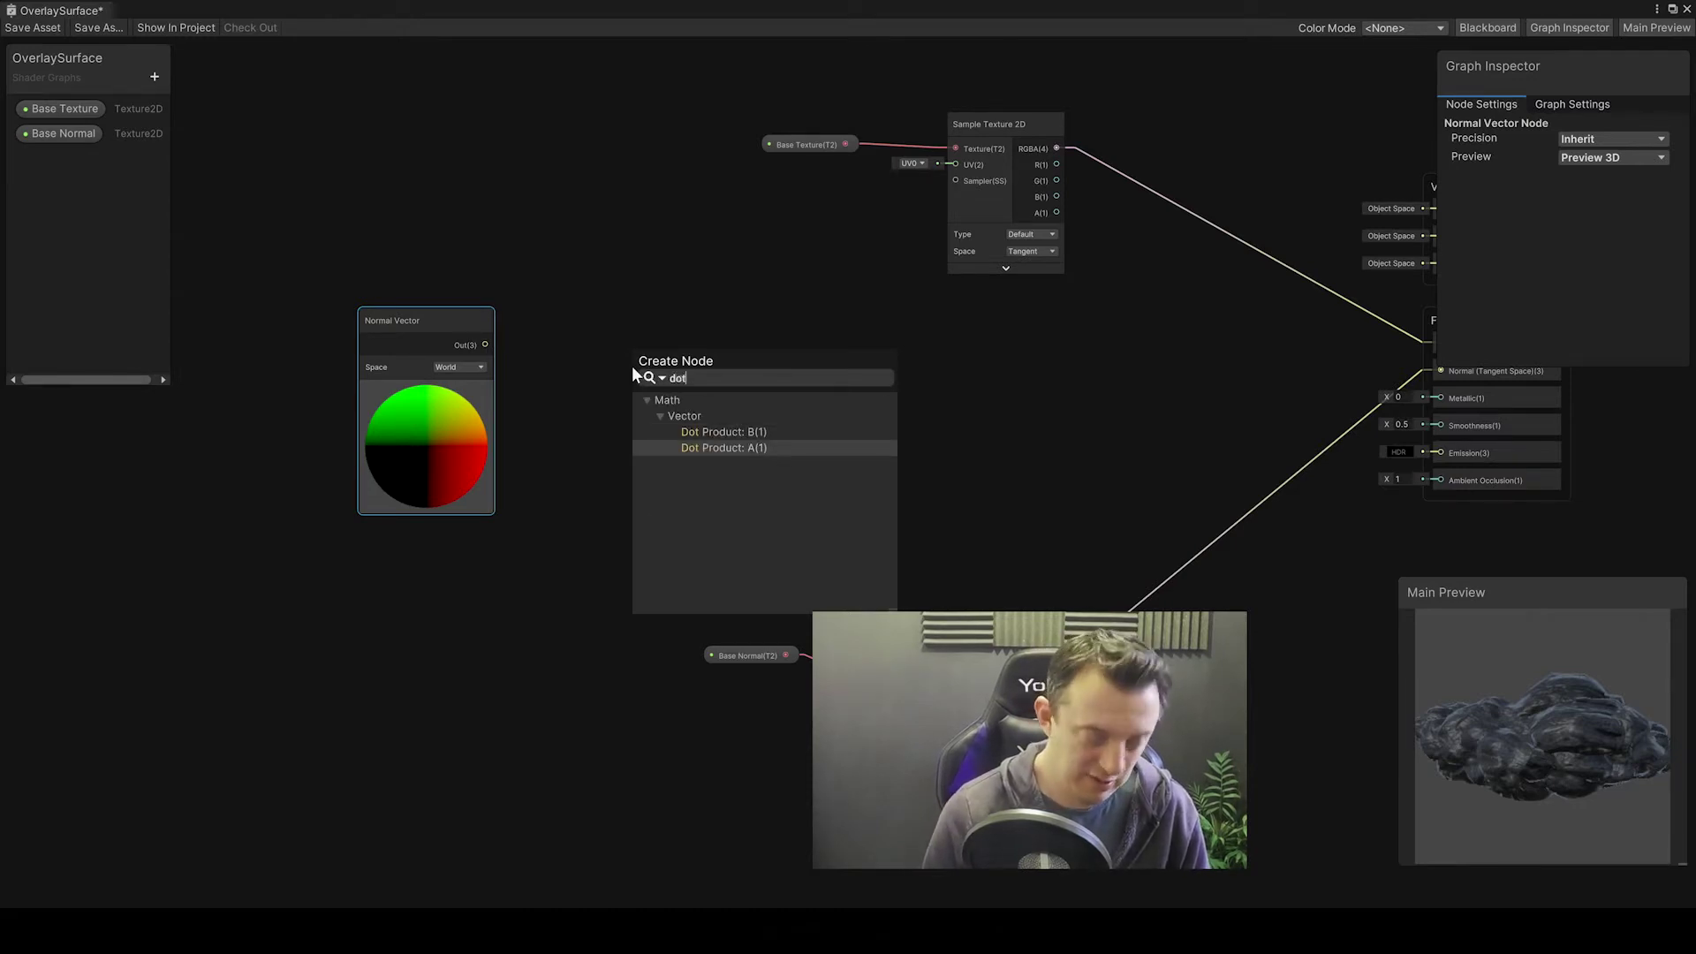
{"action": "key", "text": "Return"}
{"action": "left_click_drag", "start_coordinate": [671, 362], "coordinate": [772, 348]}
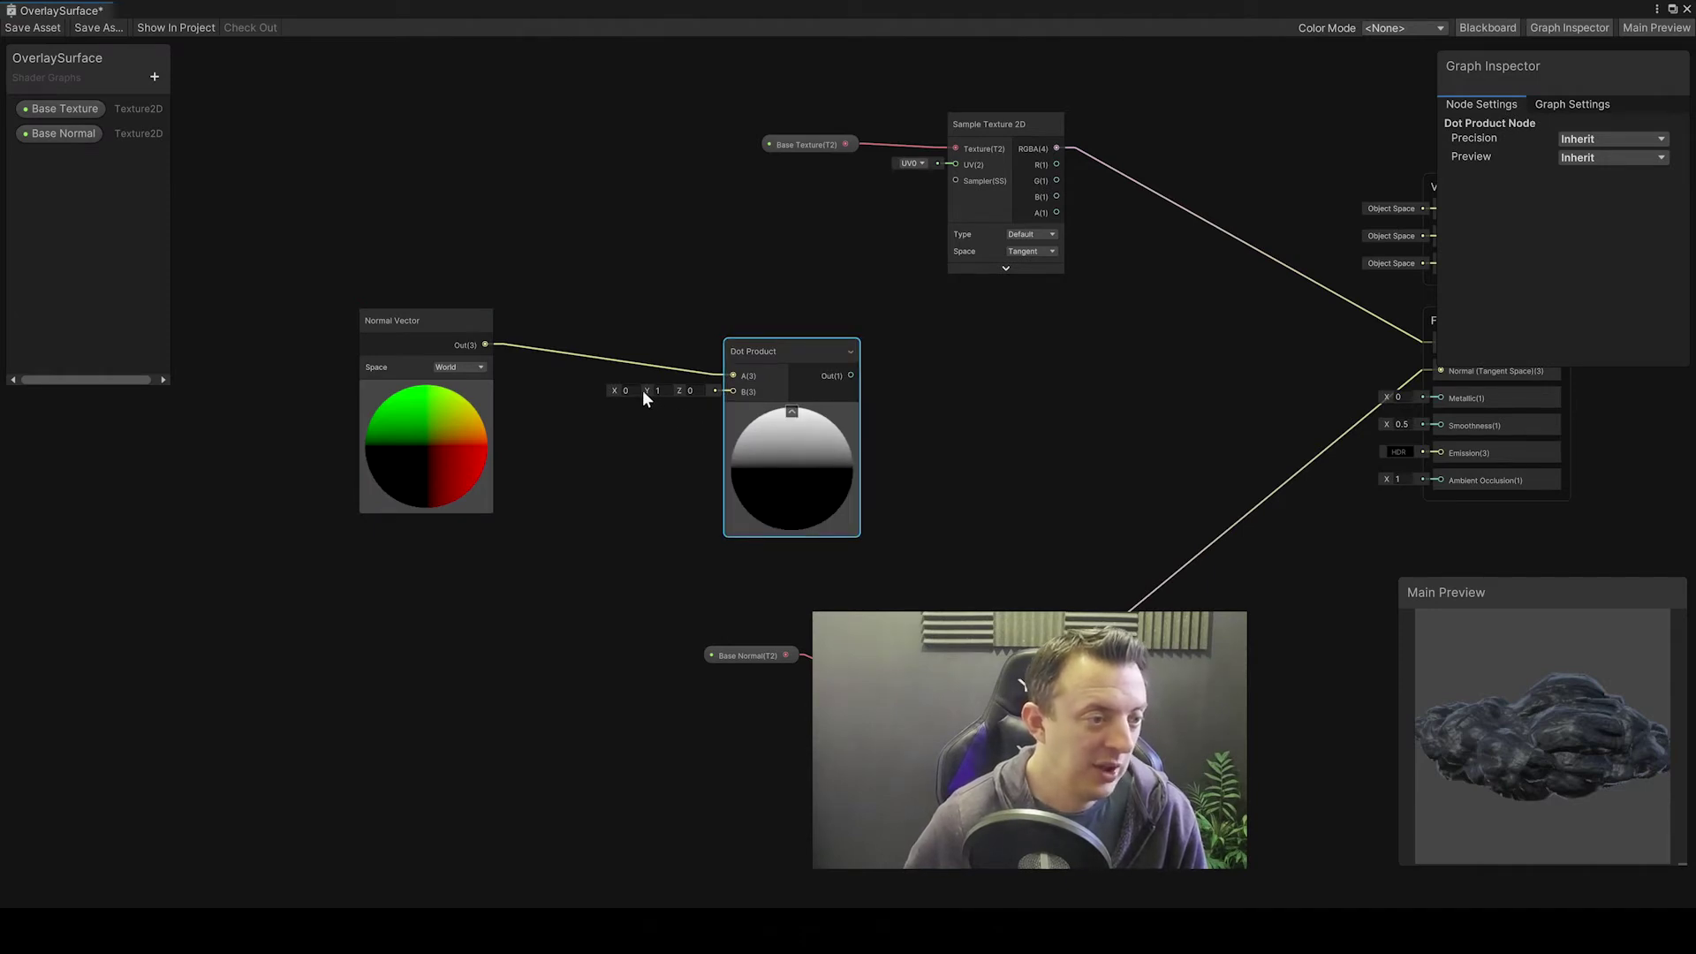
Step: Try an X value of 7.99 on the Dot Product's B vector and set it back to 0
{"action": "left_click_drag", "start_coordinate": [615, 390], "coordinate": [852, 458]}
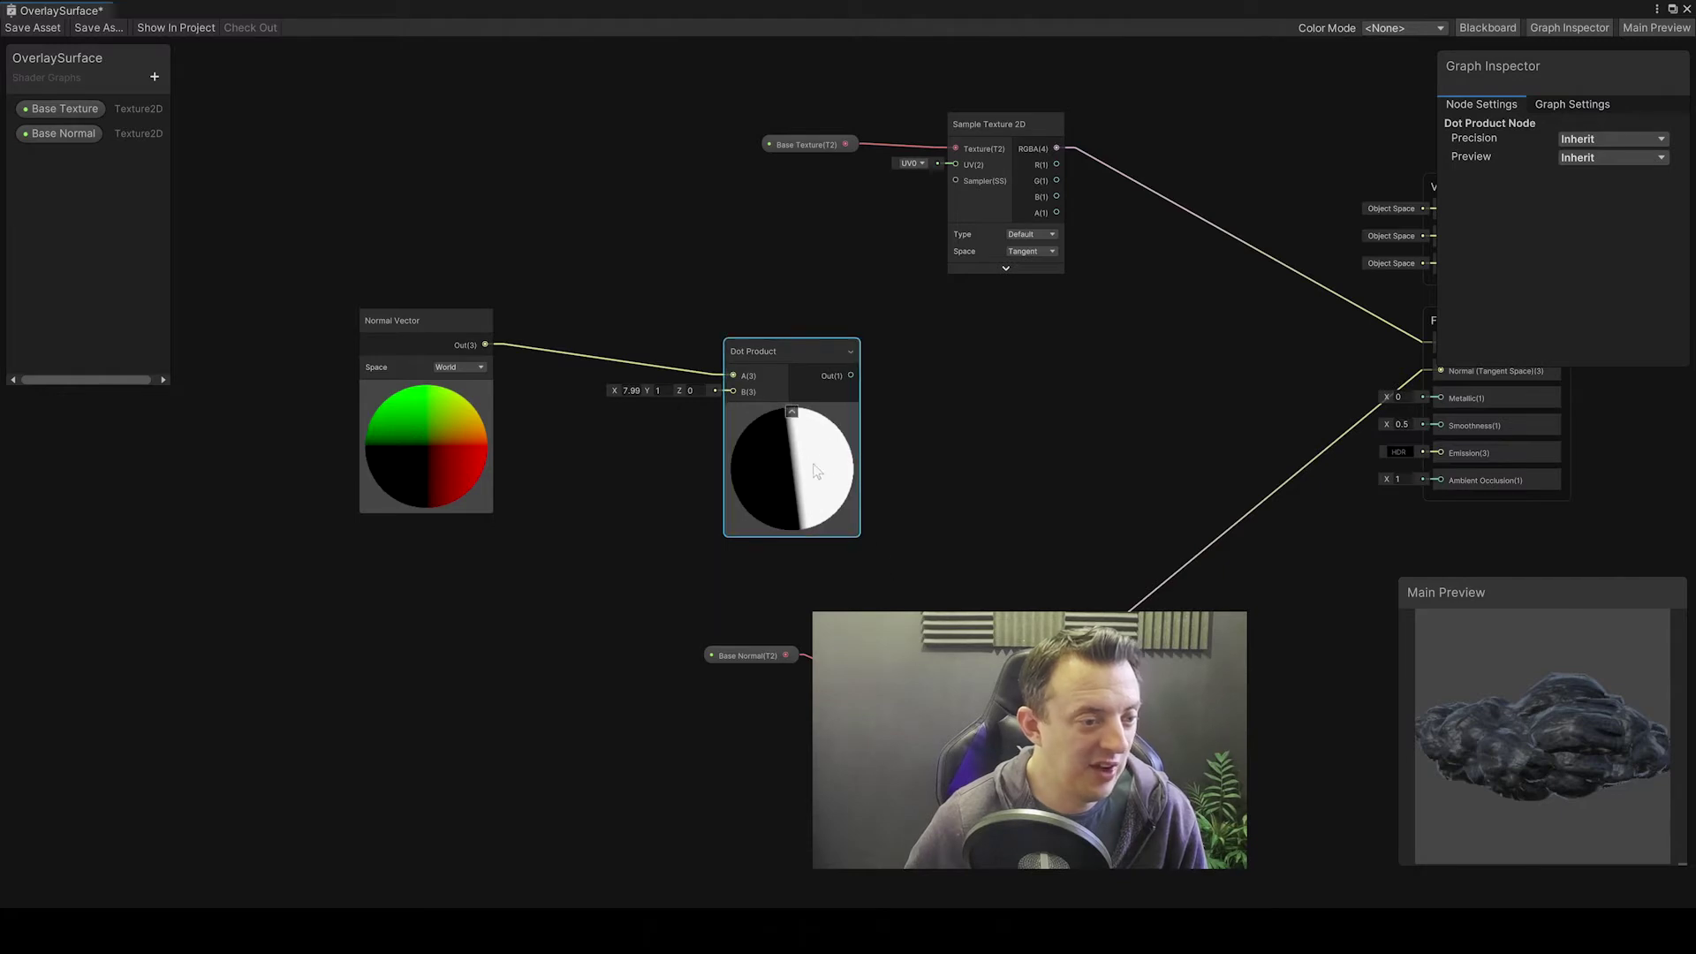
{"action": "type", "text": "0"}
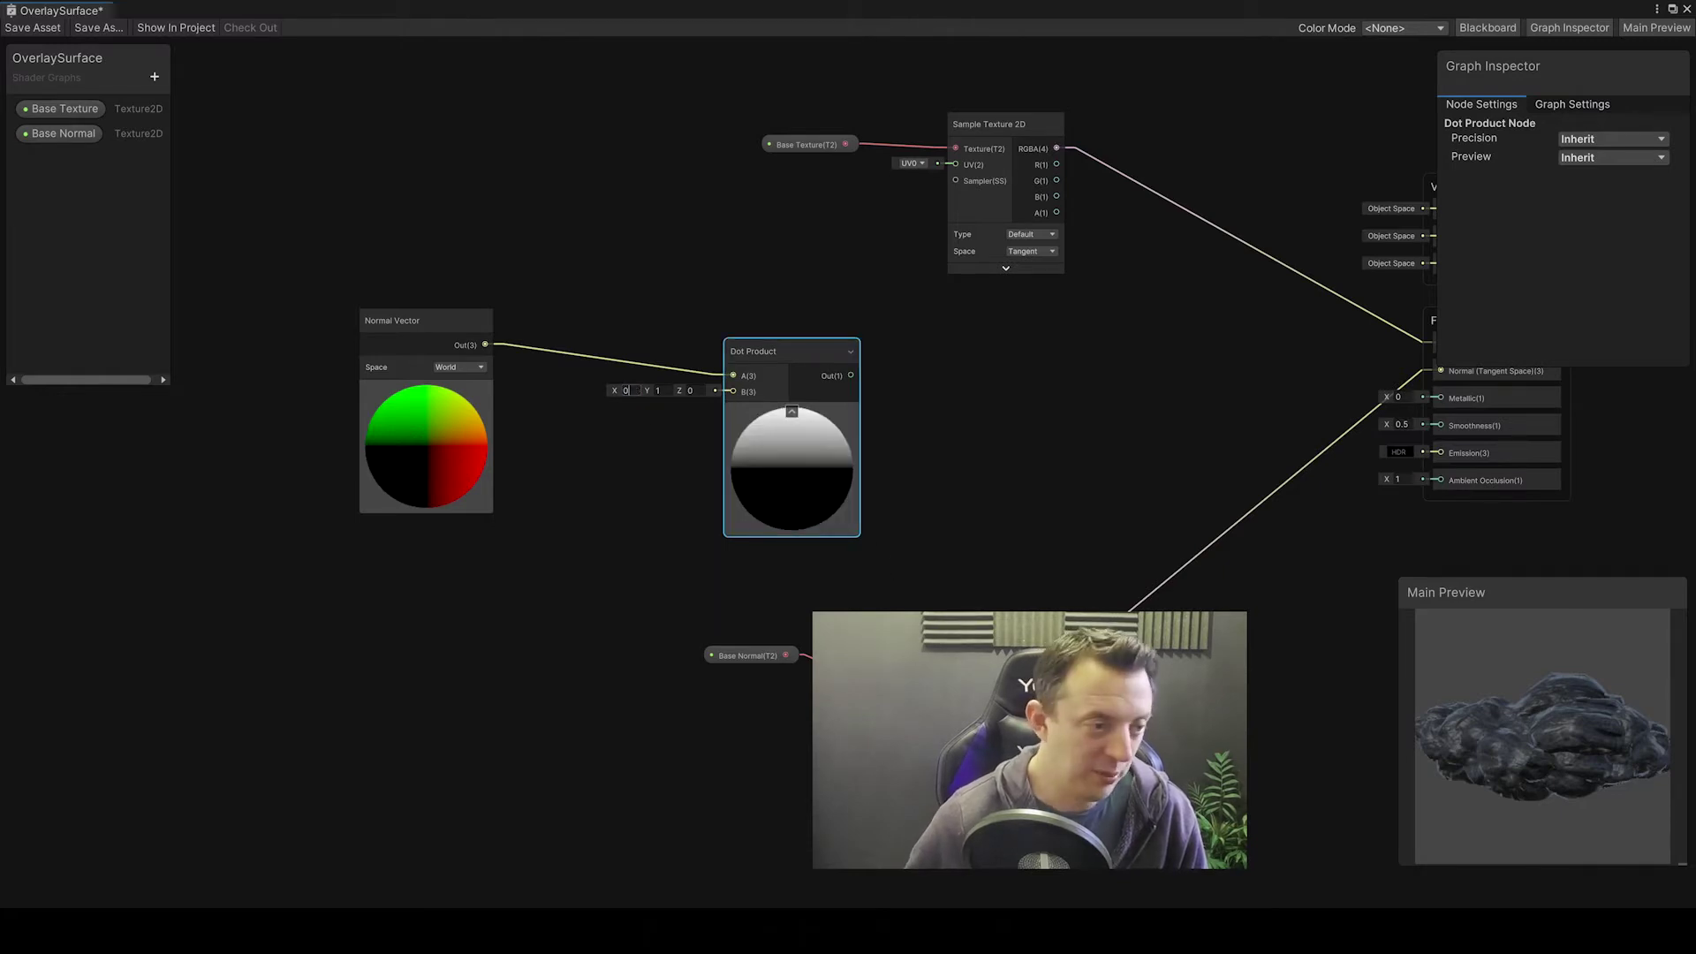
{"action": "left_click", "coordinate": [688, 443]}
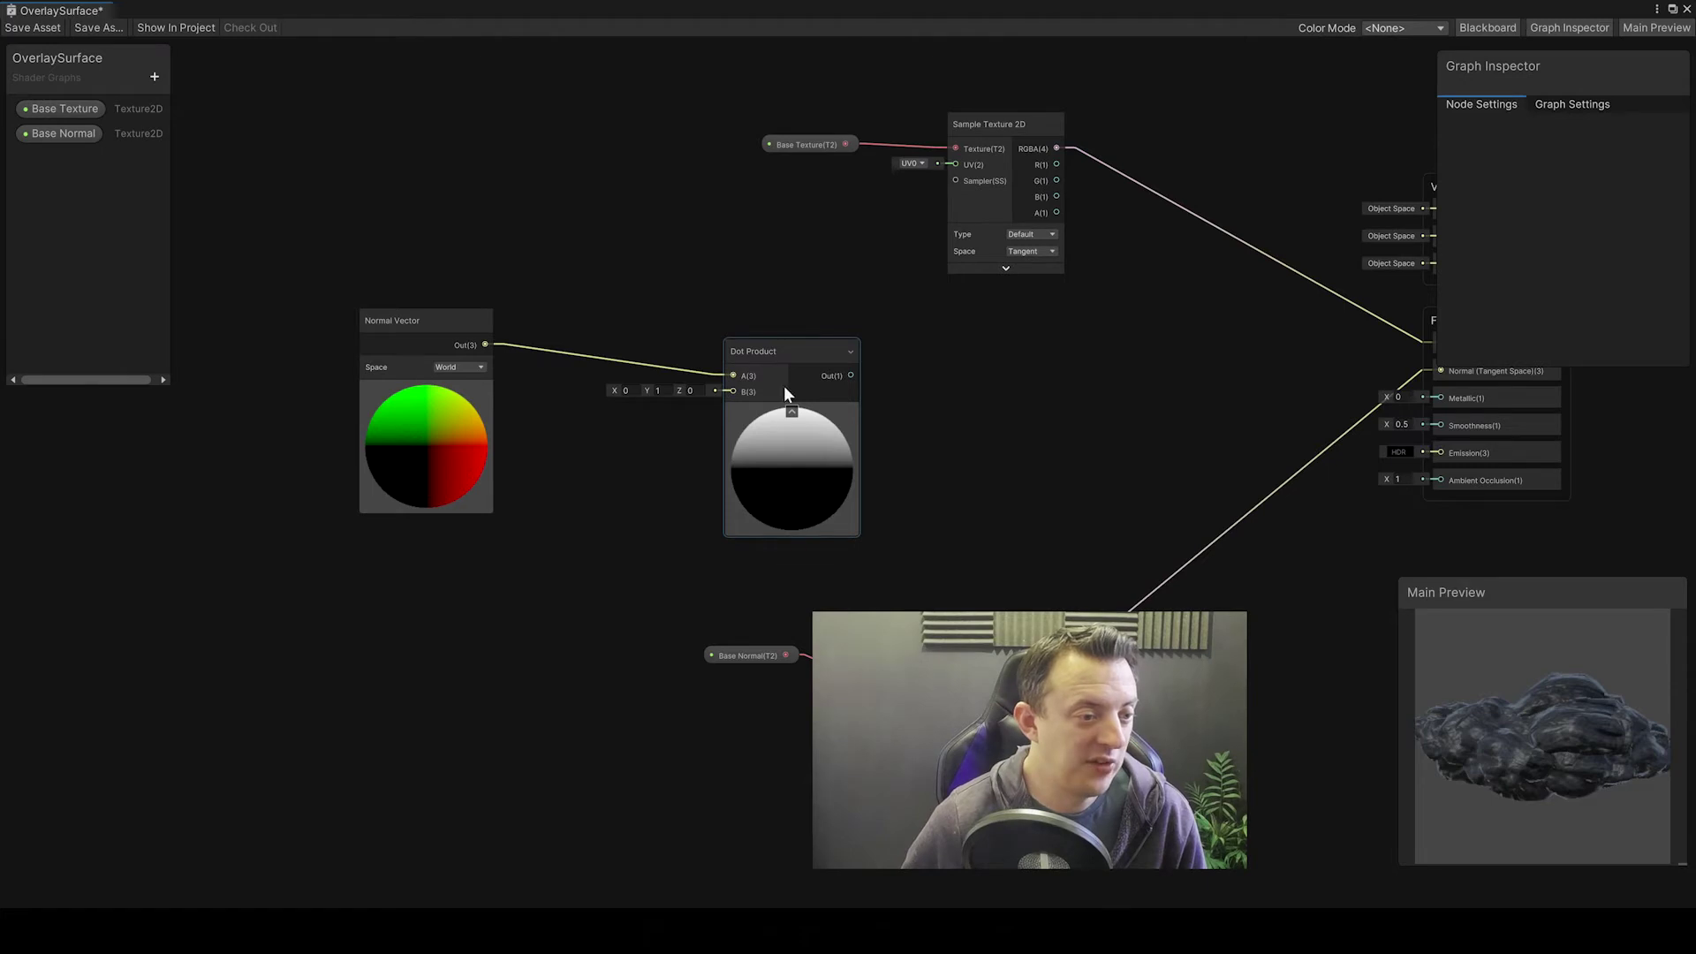
Step: Create a Vector 3 property named Overlay Direction and set its default Y to 1
{"action": "left_click", "coordinate": [161, 76]}
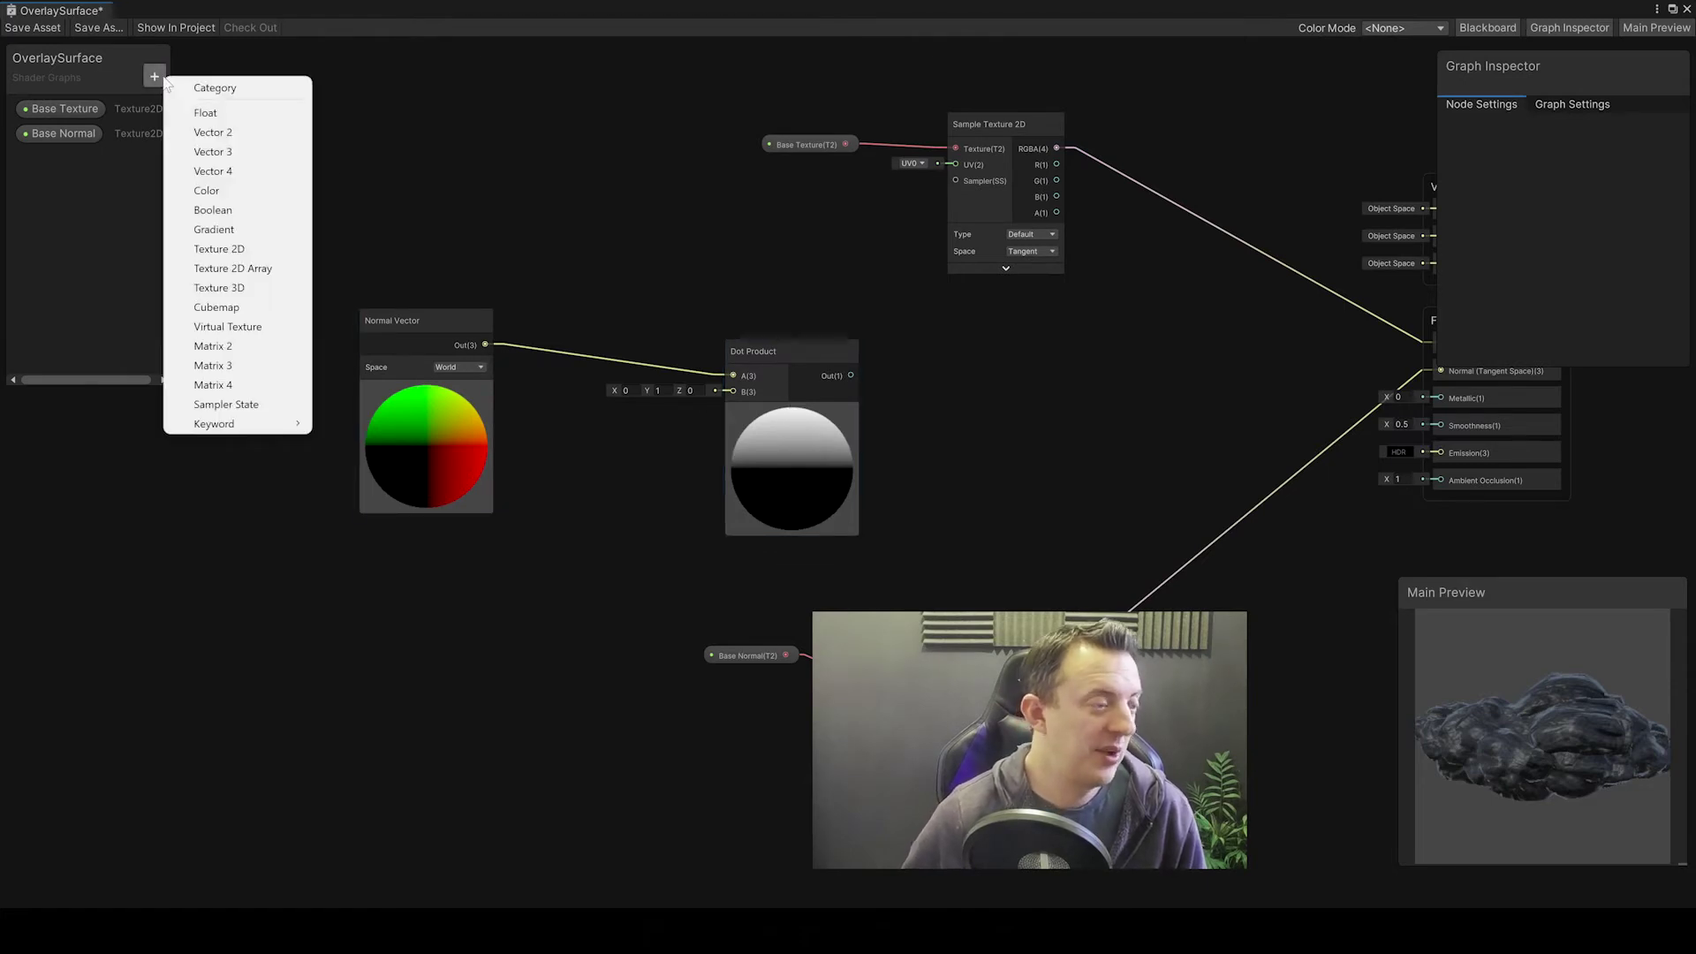
{"action": "left_click", "coordinate": [217, 151]}
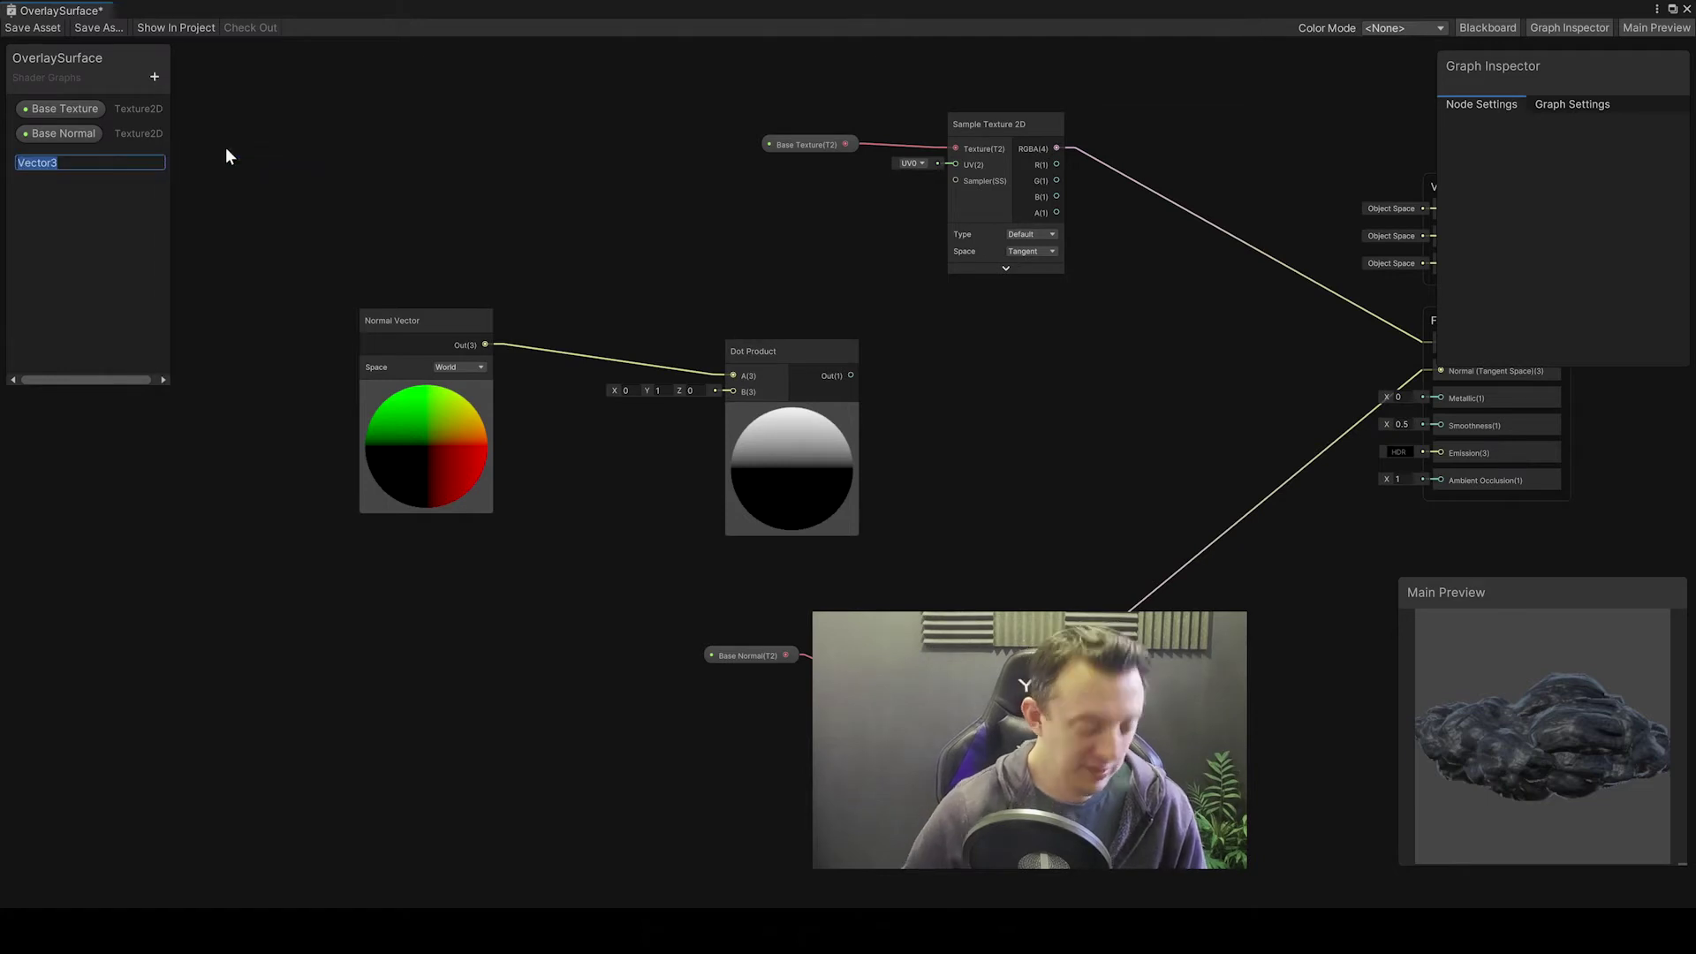
{"action": "type", "text": "S"}
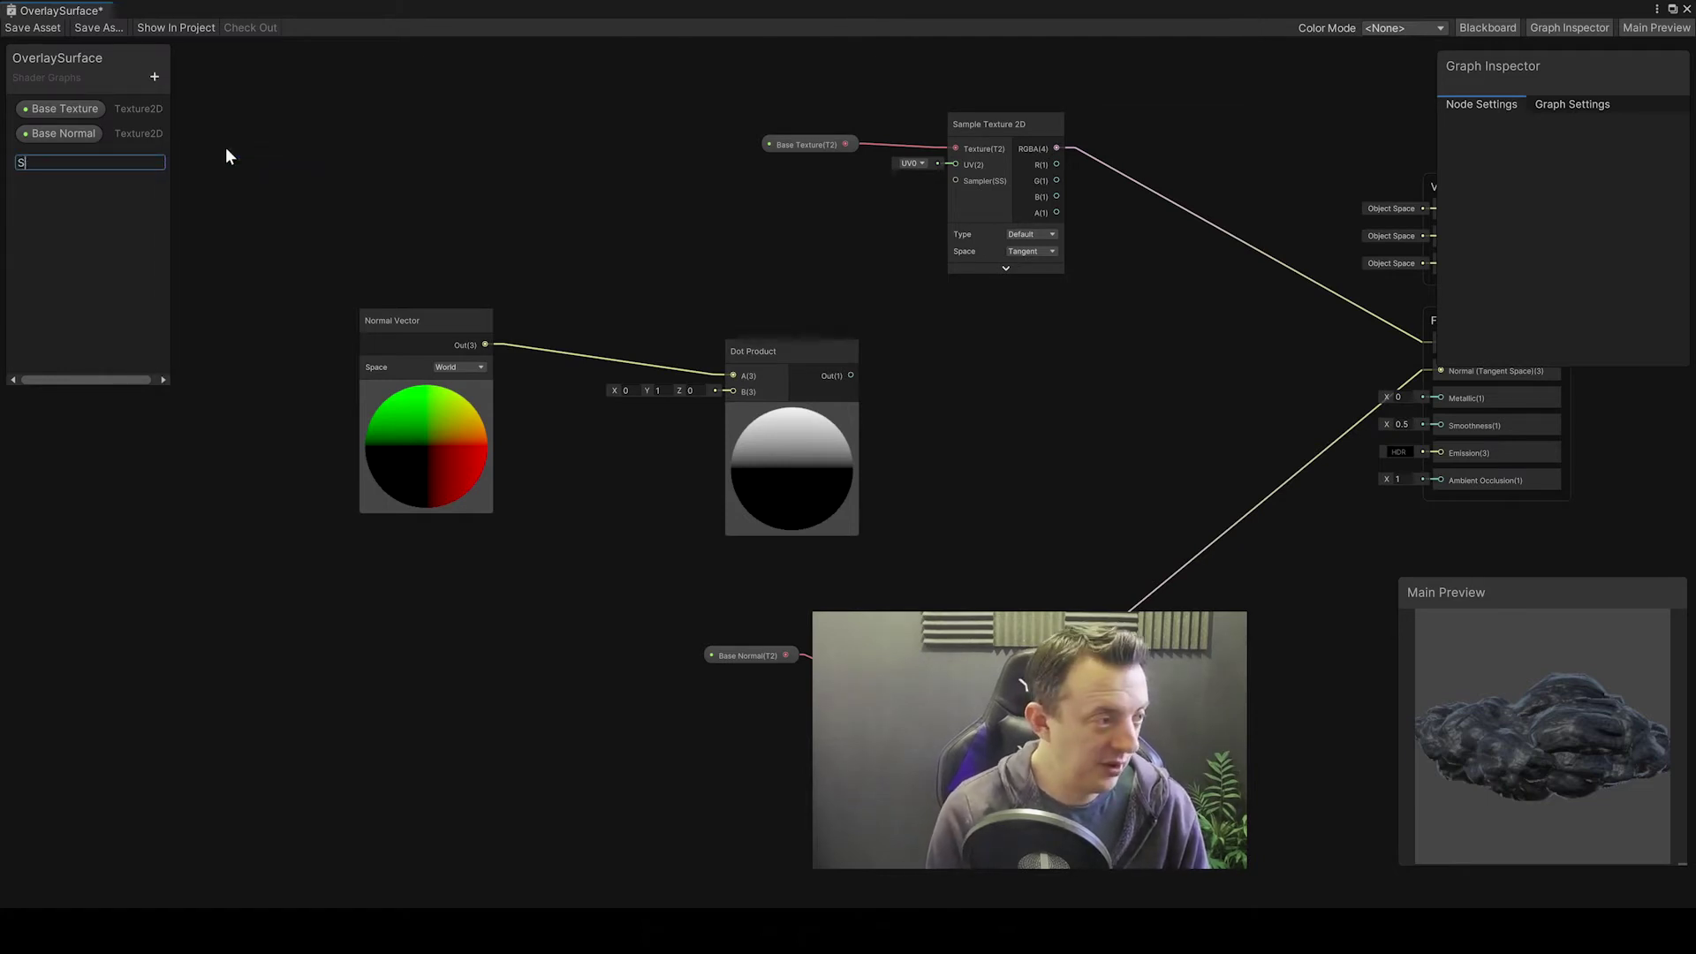
{"action": "key", "text": "BackSpace"}
{"action": "type", "text": "Overlay "}
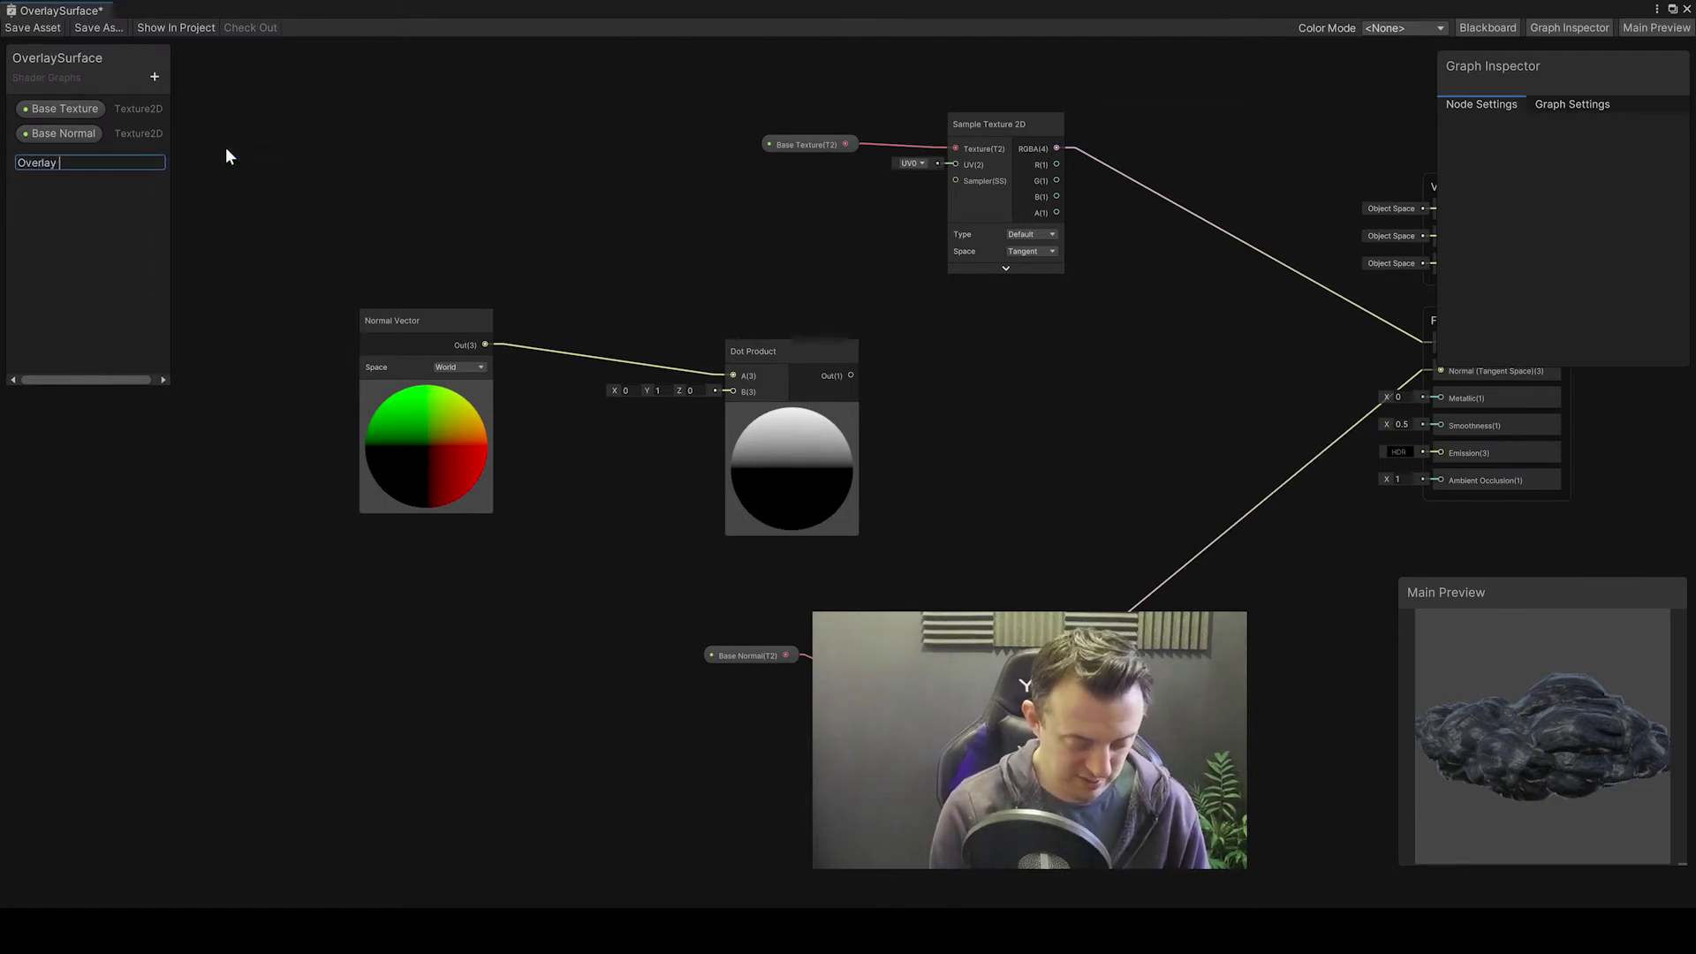
{"action": "type", "text": "Direction"}
{"action": "key", "text": "Return"}
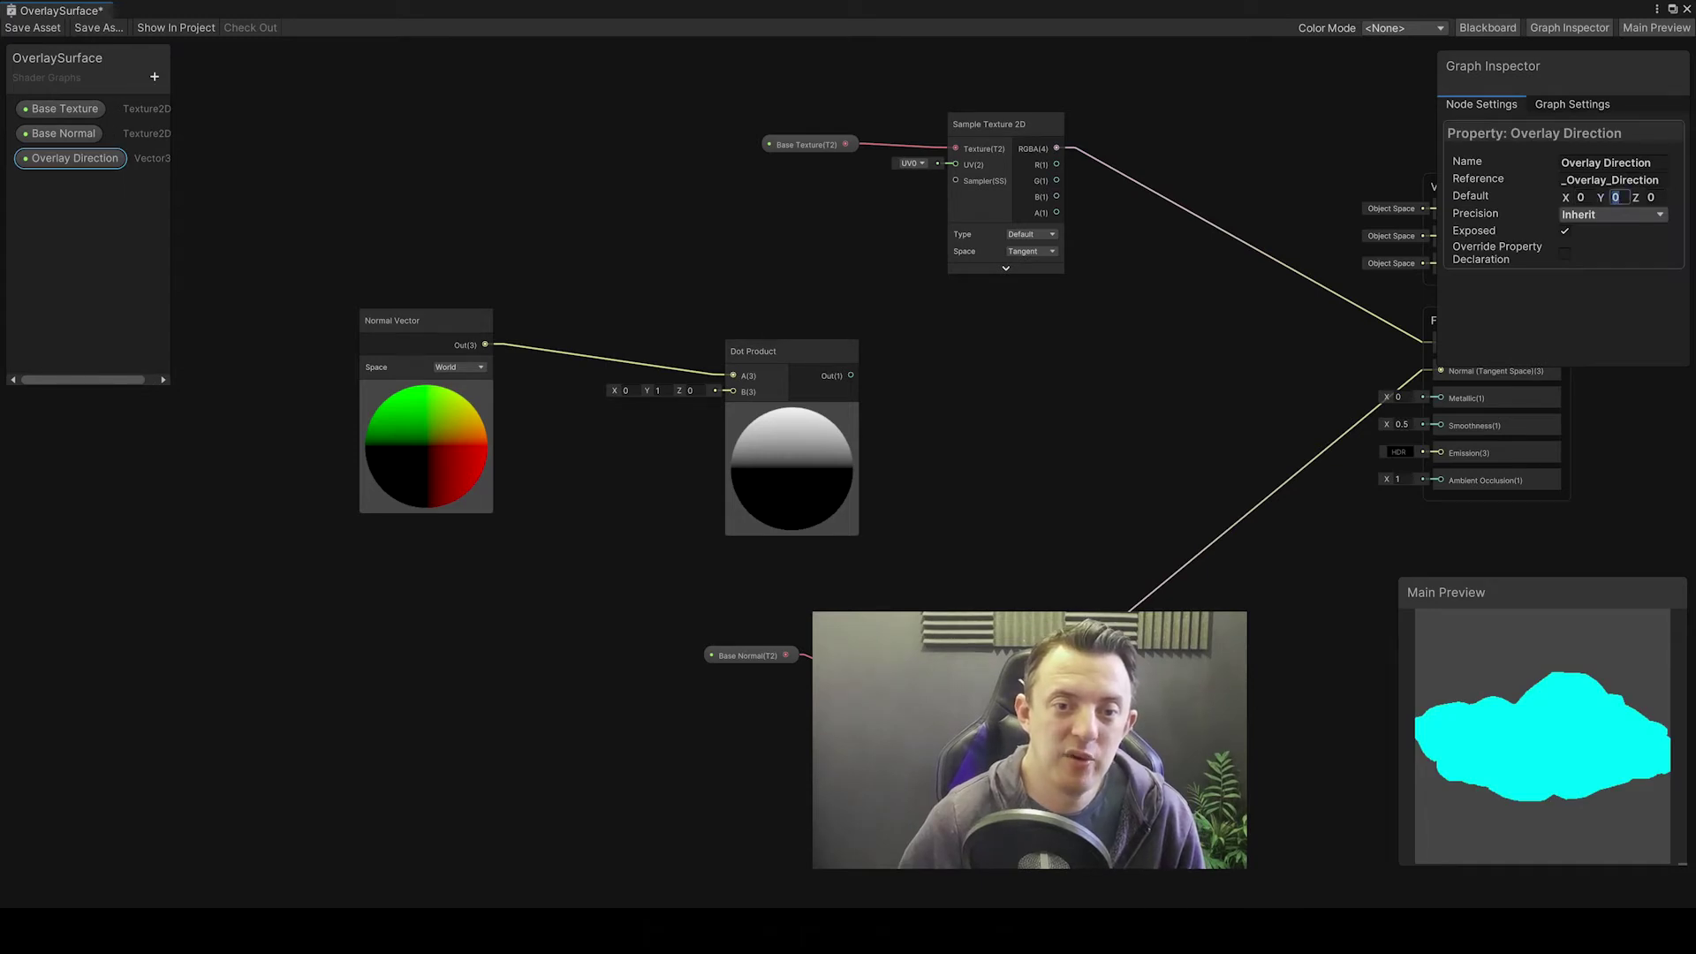
{"action": "type", "text": "1"}
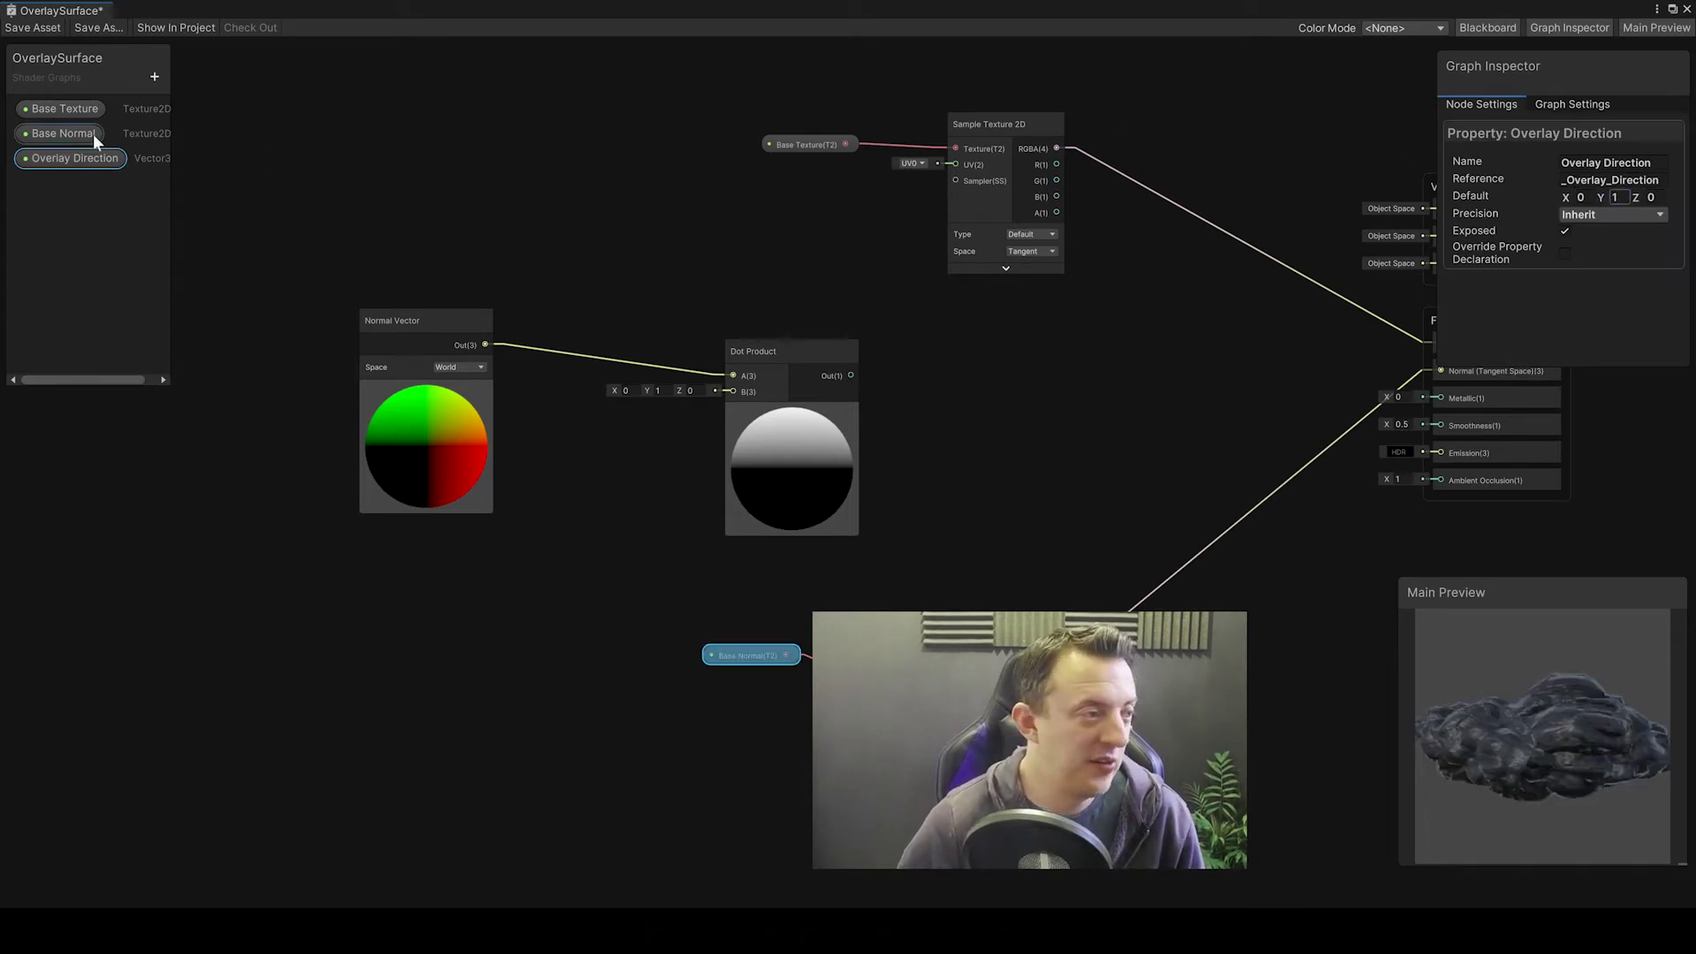
Step: Place the Overlay Direction property in the graph and connect it to the Dot Product's B input
{"action": "left_click", "coordinate": [56, 158]}
{"action": "left_click_drag", "start_coordinate": [59, 165], "coordinate": [593, 433]}
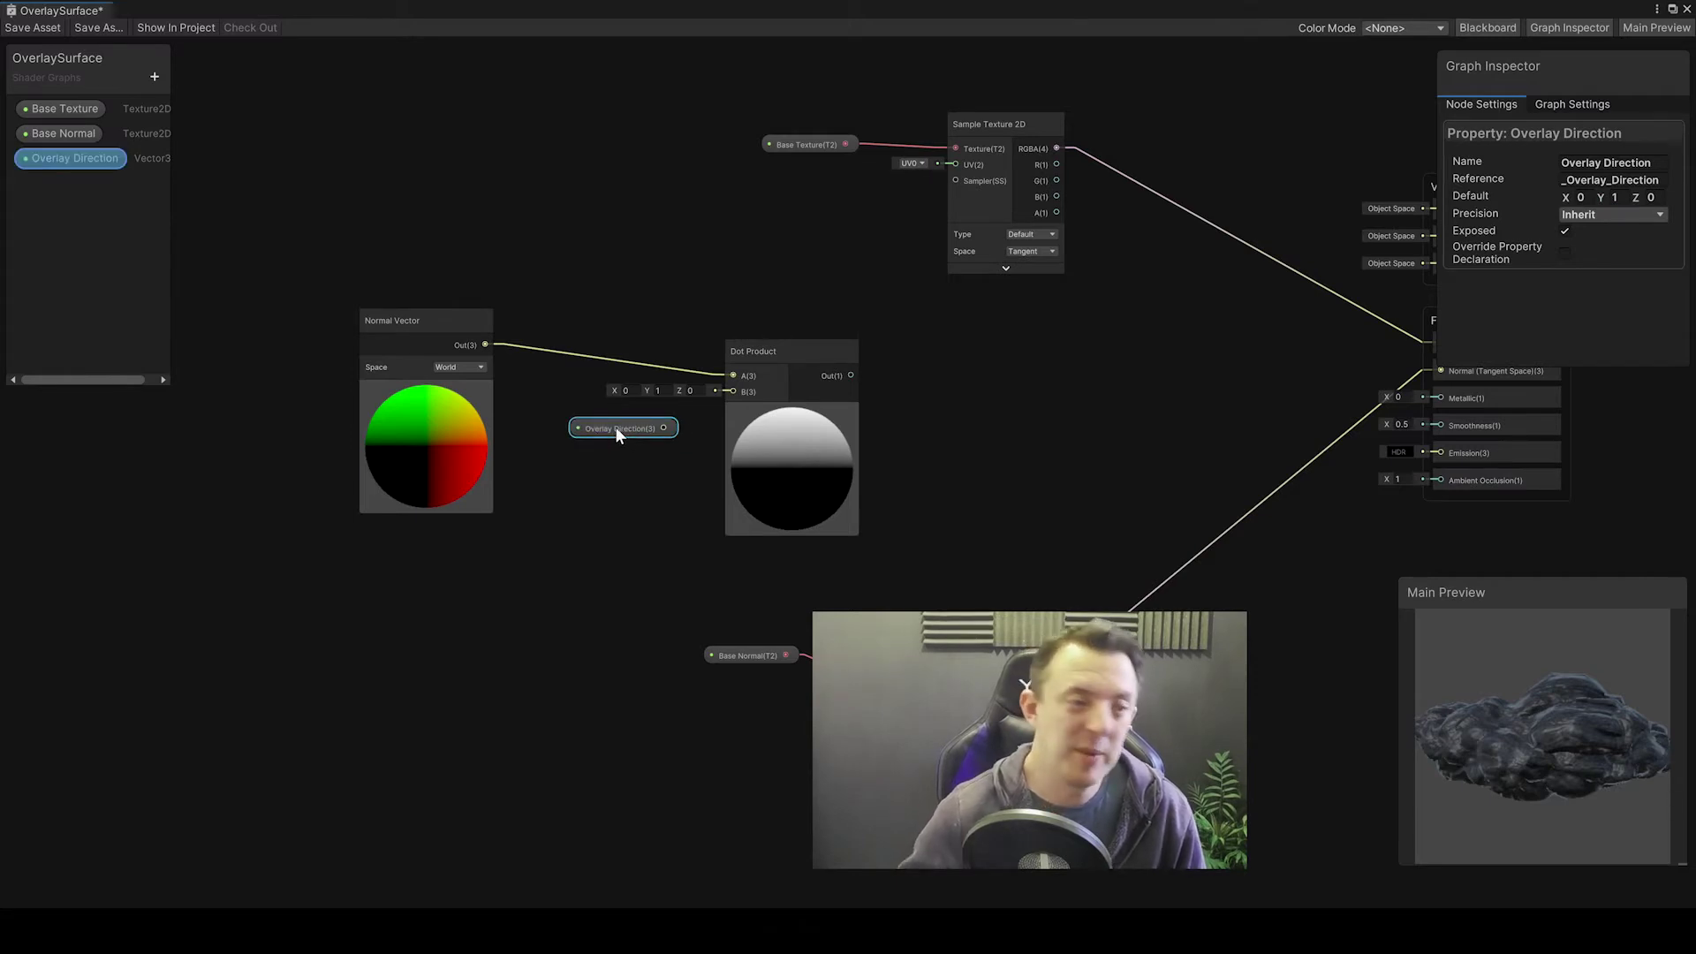
{"action": "left_click_drag", "start_coordinate": [663, 427], "coordinate": [733, 390]}
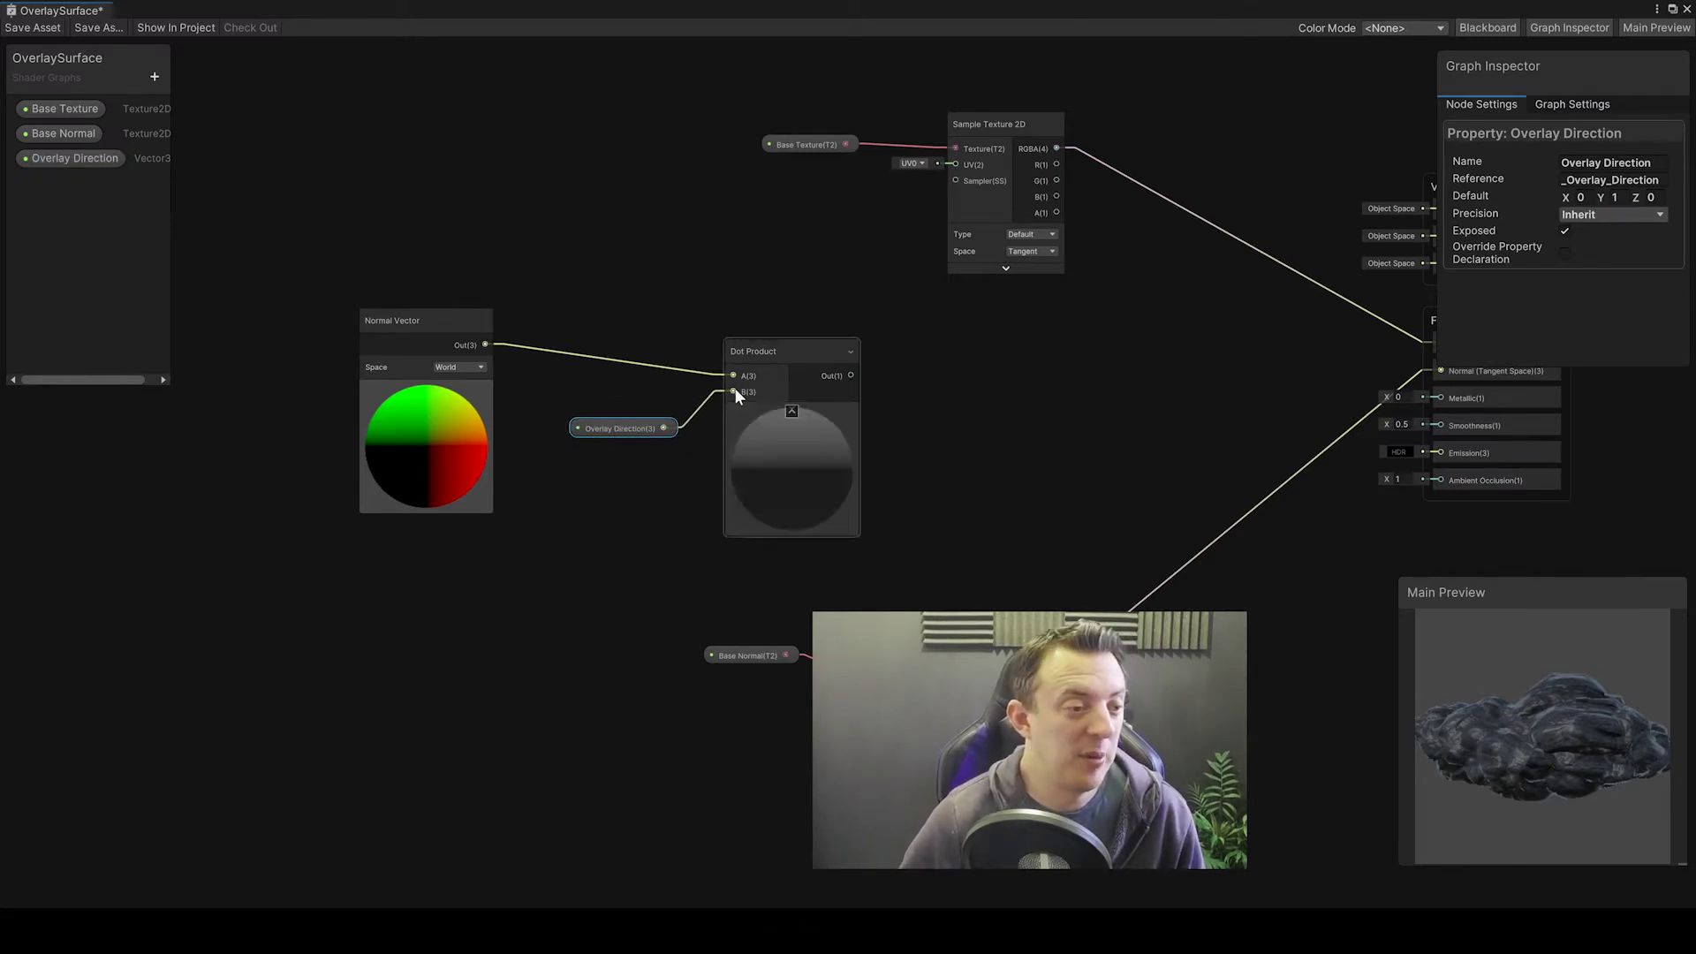
{"action": "left_click_drag", "start_coordinate": [623, 426], "coordinate": [629, 409]}
Step: Move the Normal Vector, Overlay Direction and Dot Product nodes together farther away from the texture nodes
{"action": "scroll", "coordinate": [814, 348], "scroll_direction": "down", "scroll_amount": 4}
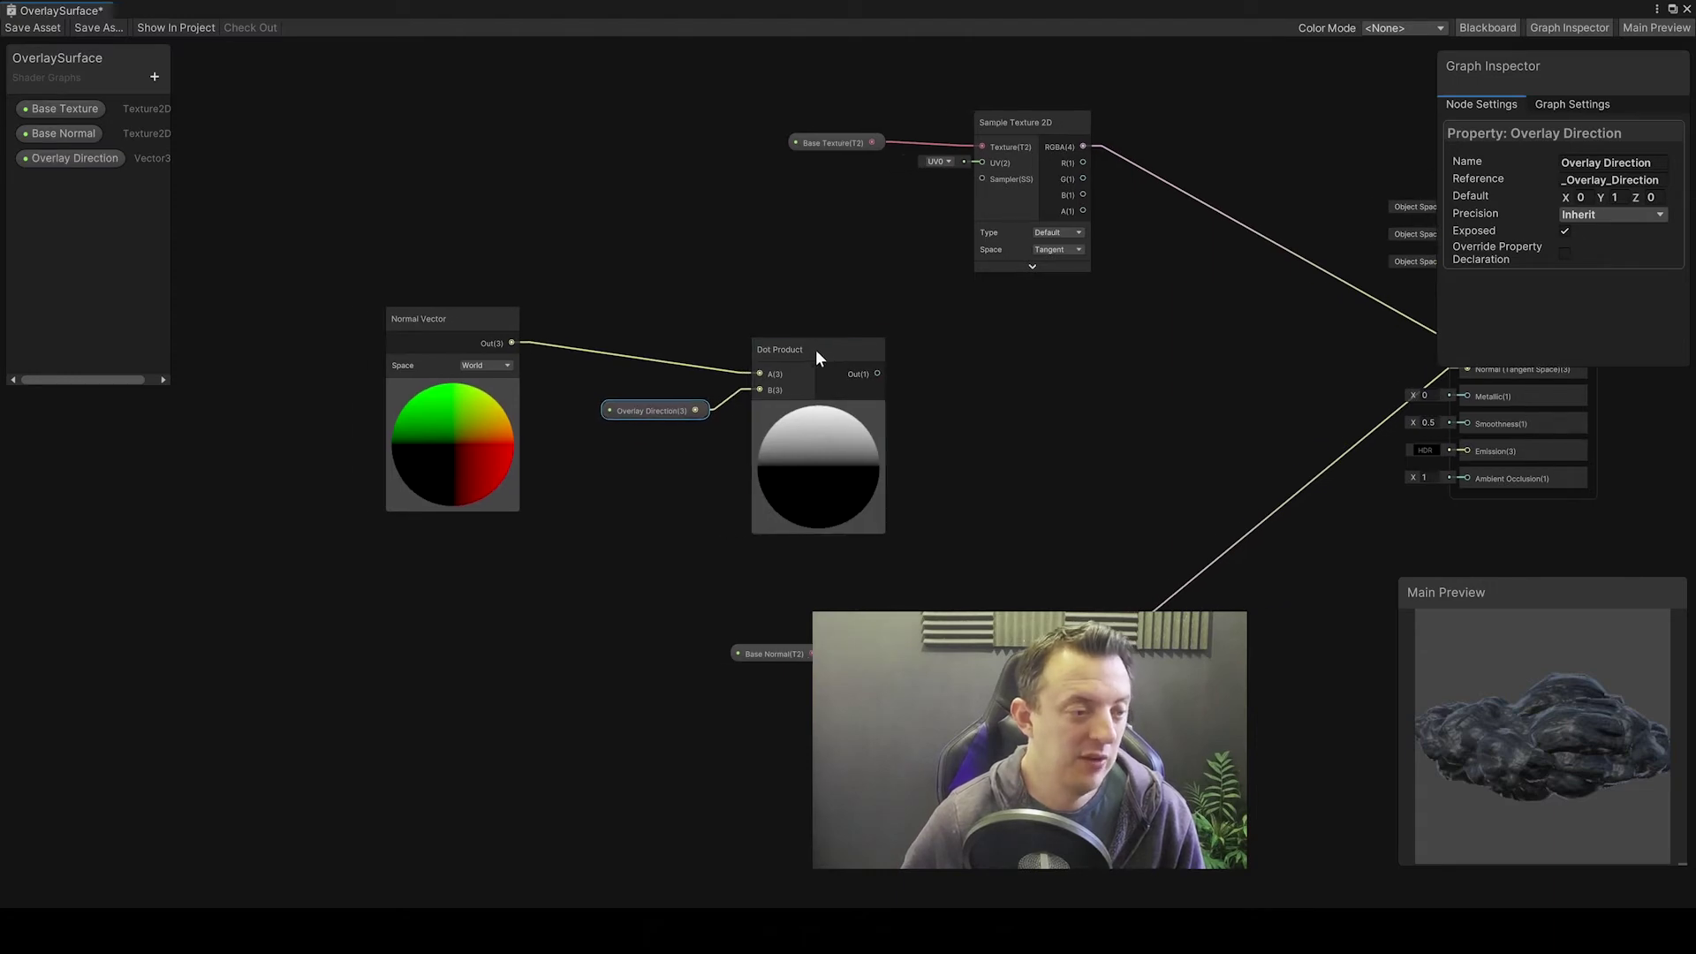
{"action": "left_click_drag", "start_coordinate": [474, 285], "coordinate": [668, 461]}
{"action": "left_click_drag", "start_coordinate": [601, 348], "coordinate": [637, 363]}
{"action": "left_click_drag", "start_coordinate": [519, 298], "coordinate": [850, 479]}
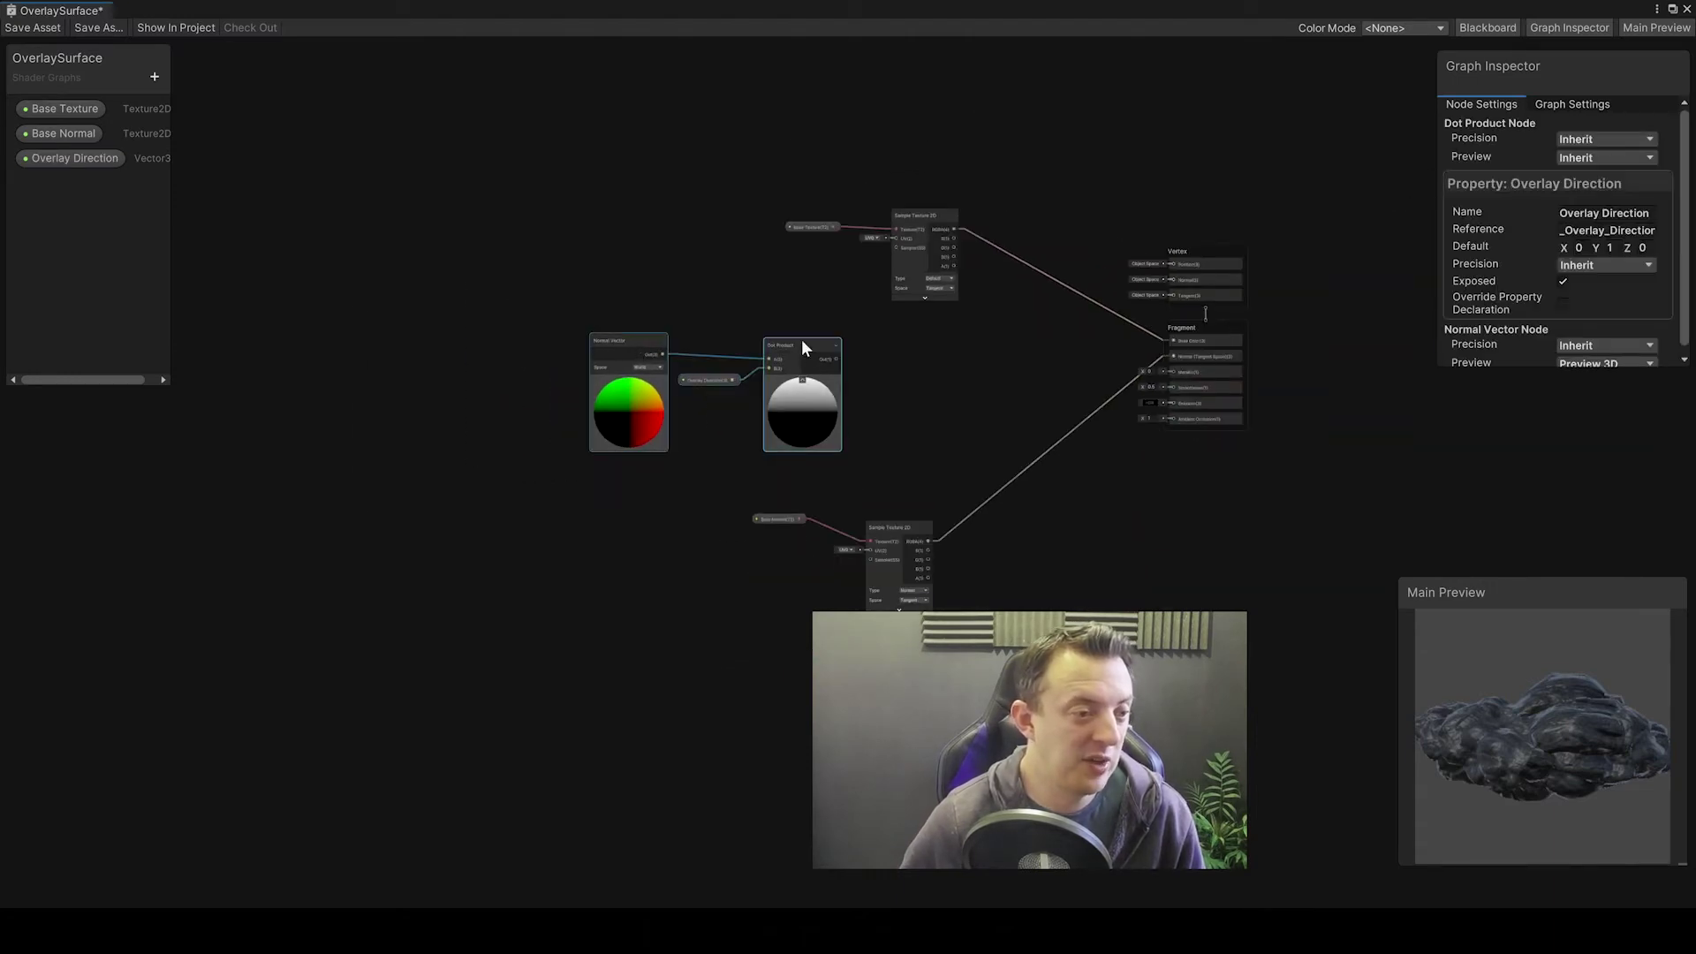
{"action": "left_click_drag", "start_coordinate": [802, 341], "coordinate": [675, 311]}
{"action": "left_click", "coordinate": [811, 345]}
{"action": "scroll", "coordinate": [811, 345], "scroll_direction": "up", "scroll_amount": 5}
{"action": "scroll", "coordinate": [583, 367], "scroll_direction": "down", "scroll_amount": 1}
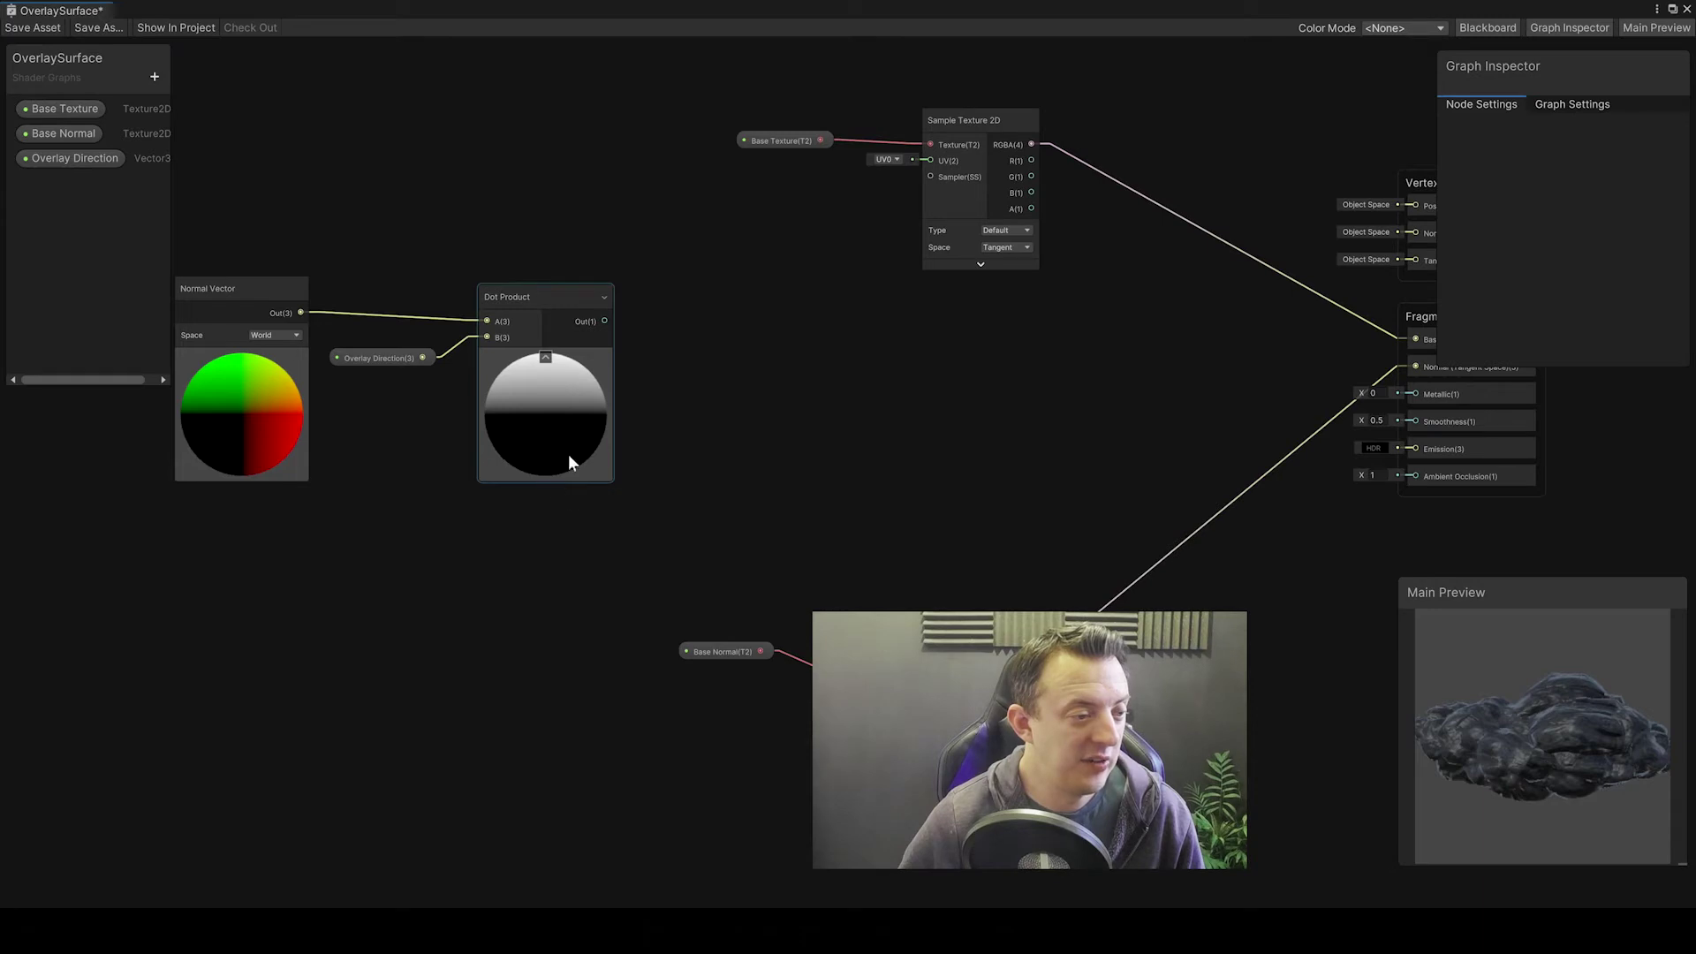
Step: Add a Clamp node fed by the Dot Product output and align it beside the Dot Product
{"action": "left_click_drag", "start_coordinate": [604, 321], "coordinate": [843, 372]}
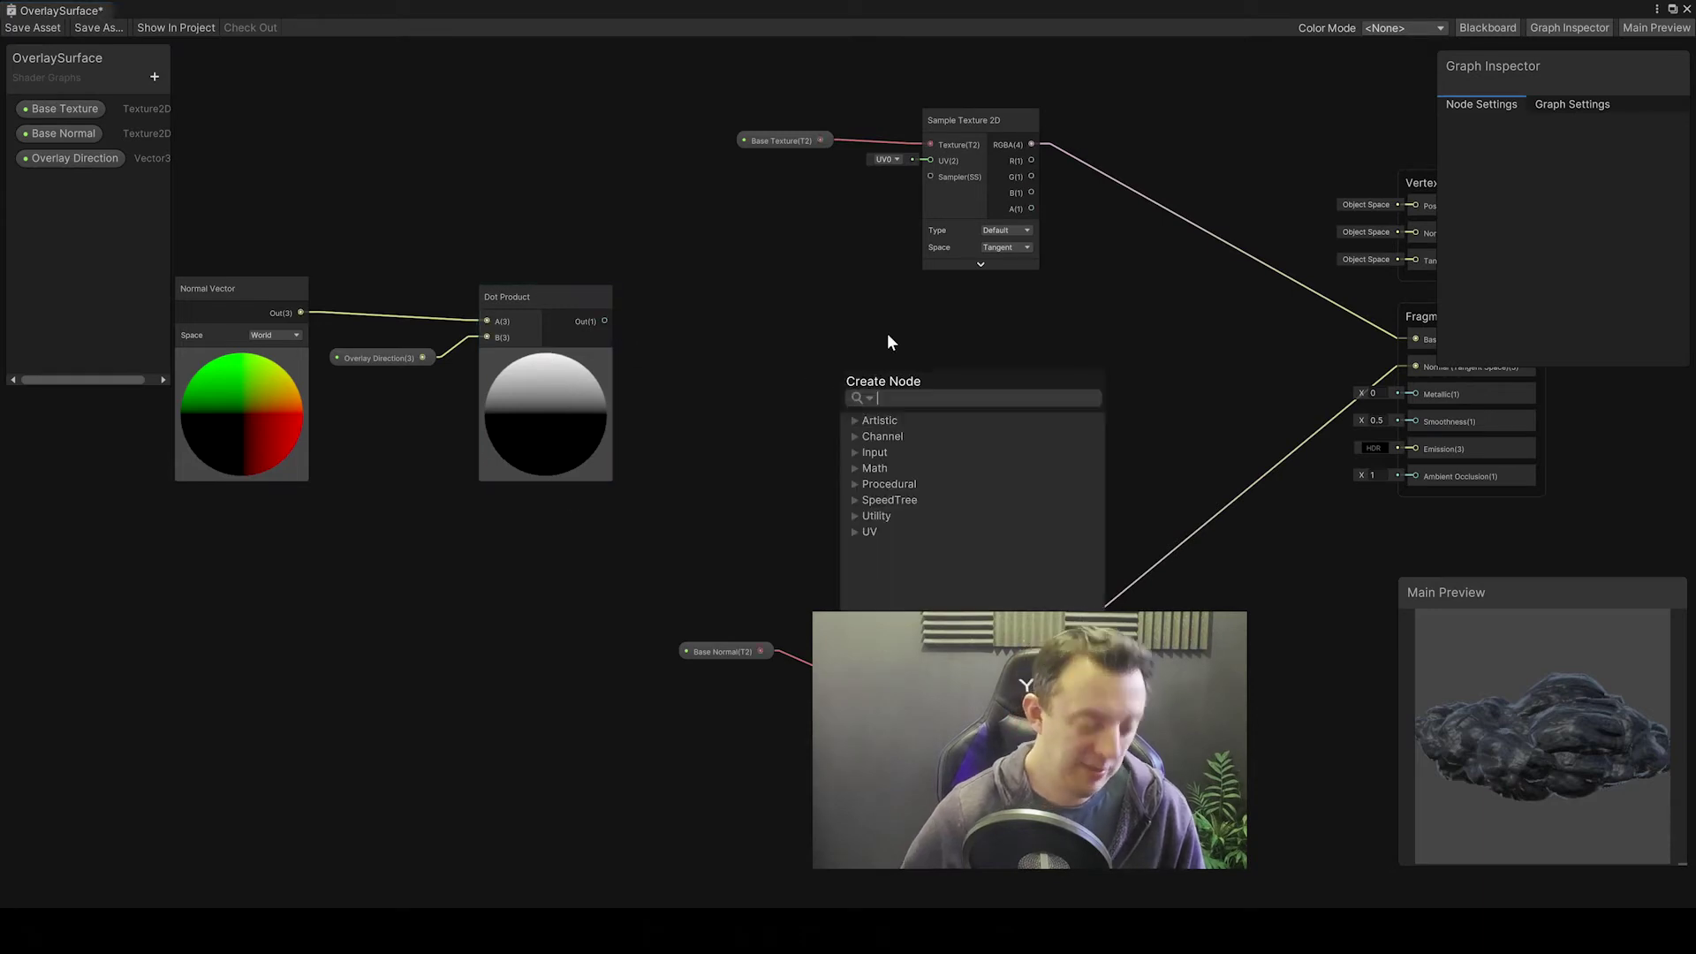
{"action": "type", "text": "clamp"}
{"action": "key", "text": "Return"}
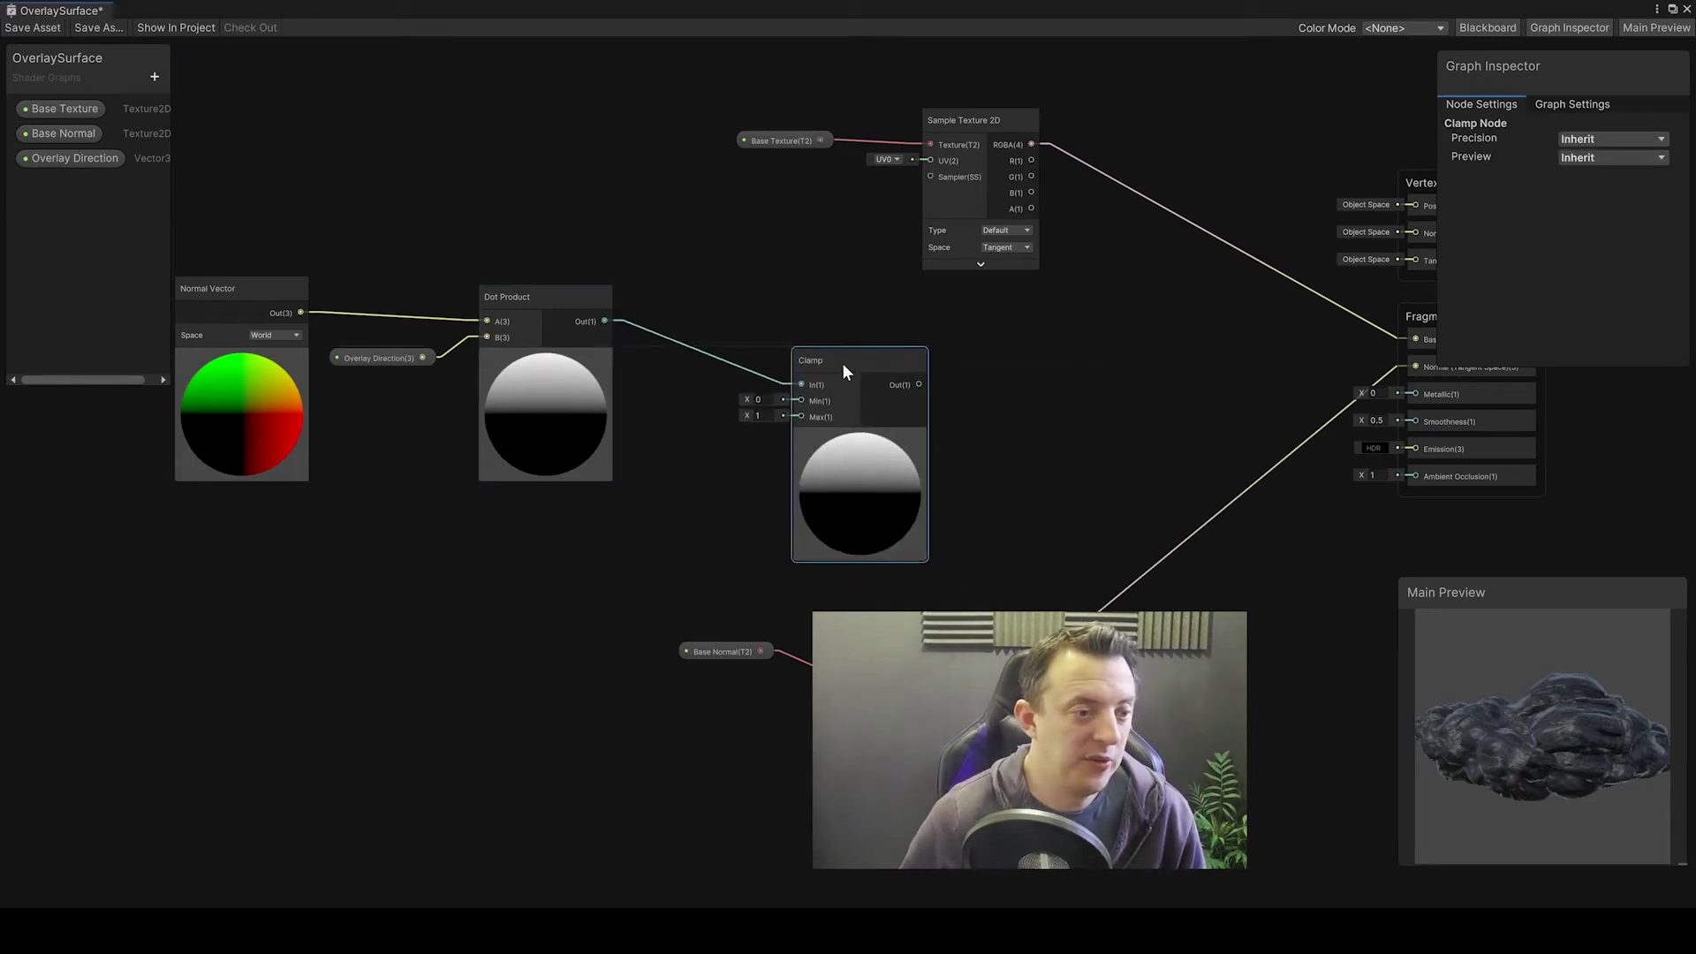
{"action": "left_click_drag", "start_coordinate": [843, 364], "coordinate": [795, 321]}
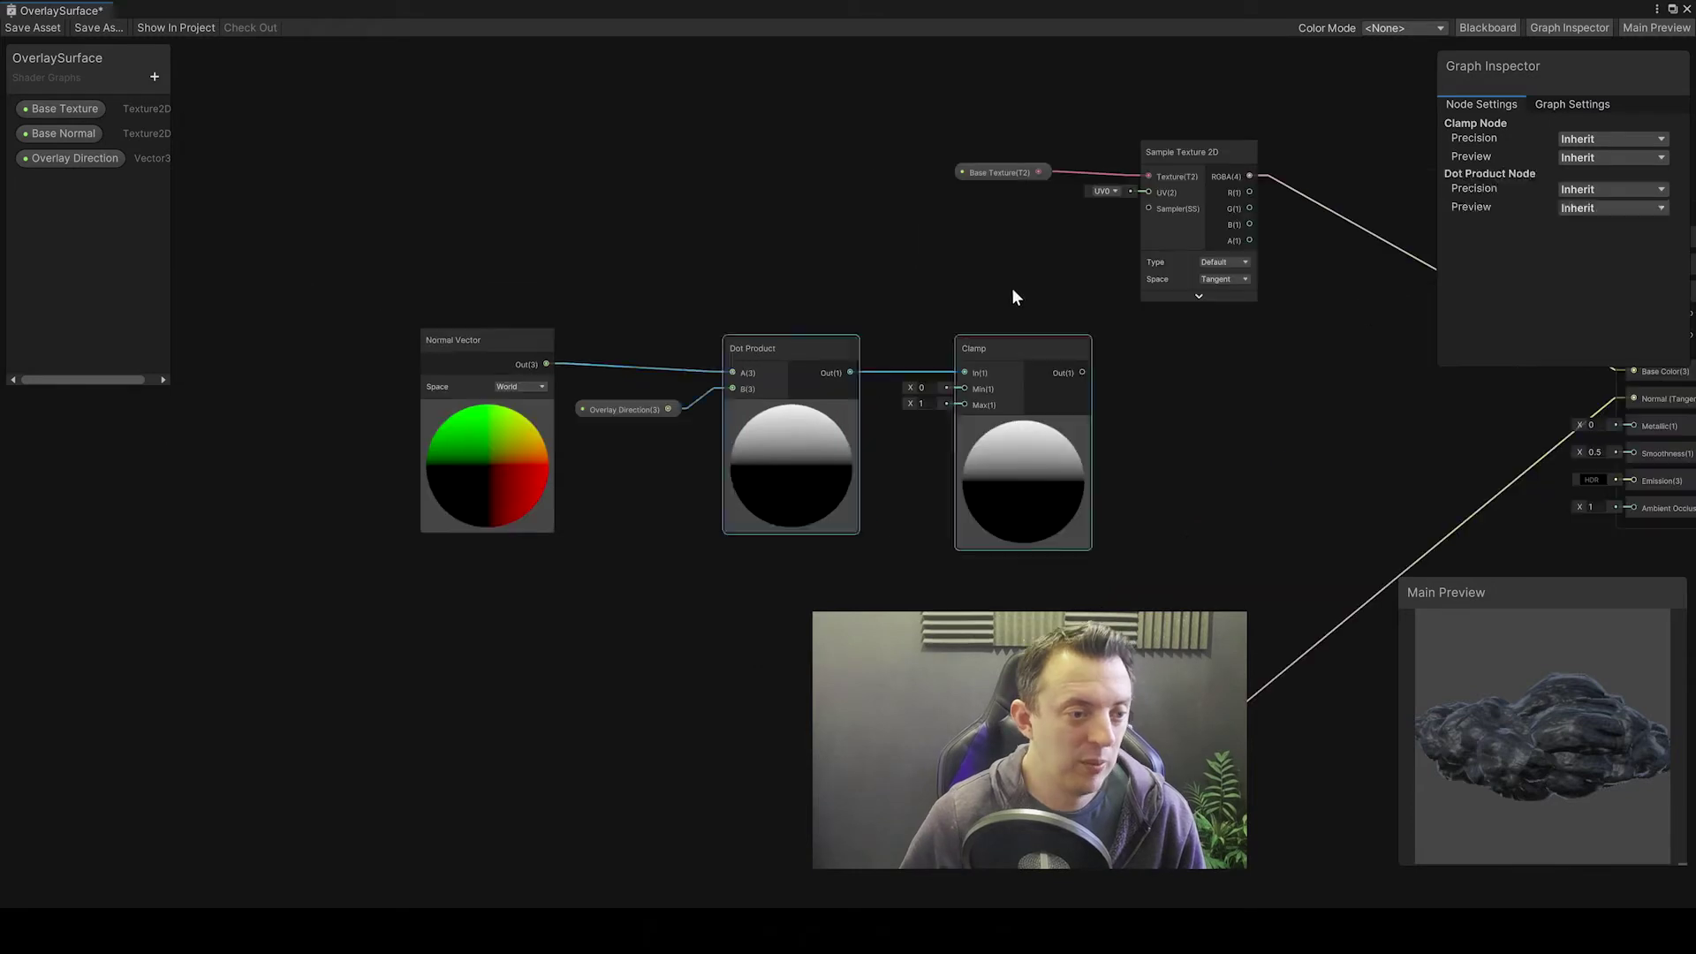
Step: Move the chain from Normal Vector to Clamp as a group to free space between it and the master stack
{"action": "left_click_drag", "start_coordinate": [1012, 290], "coordinate": [415, 599]}
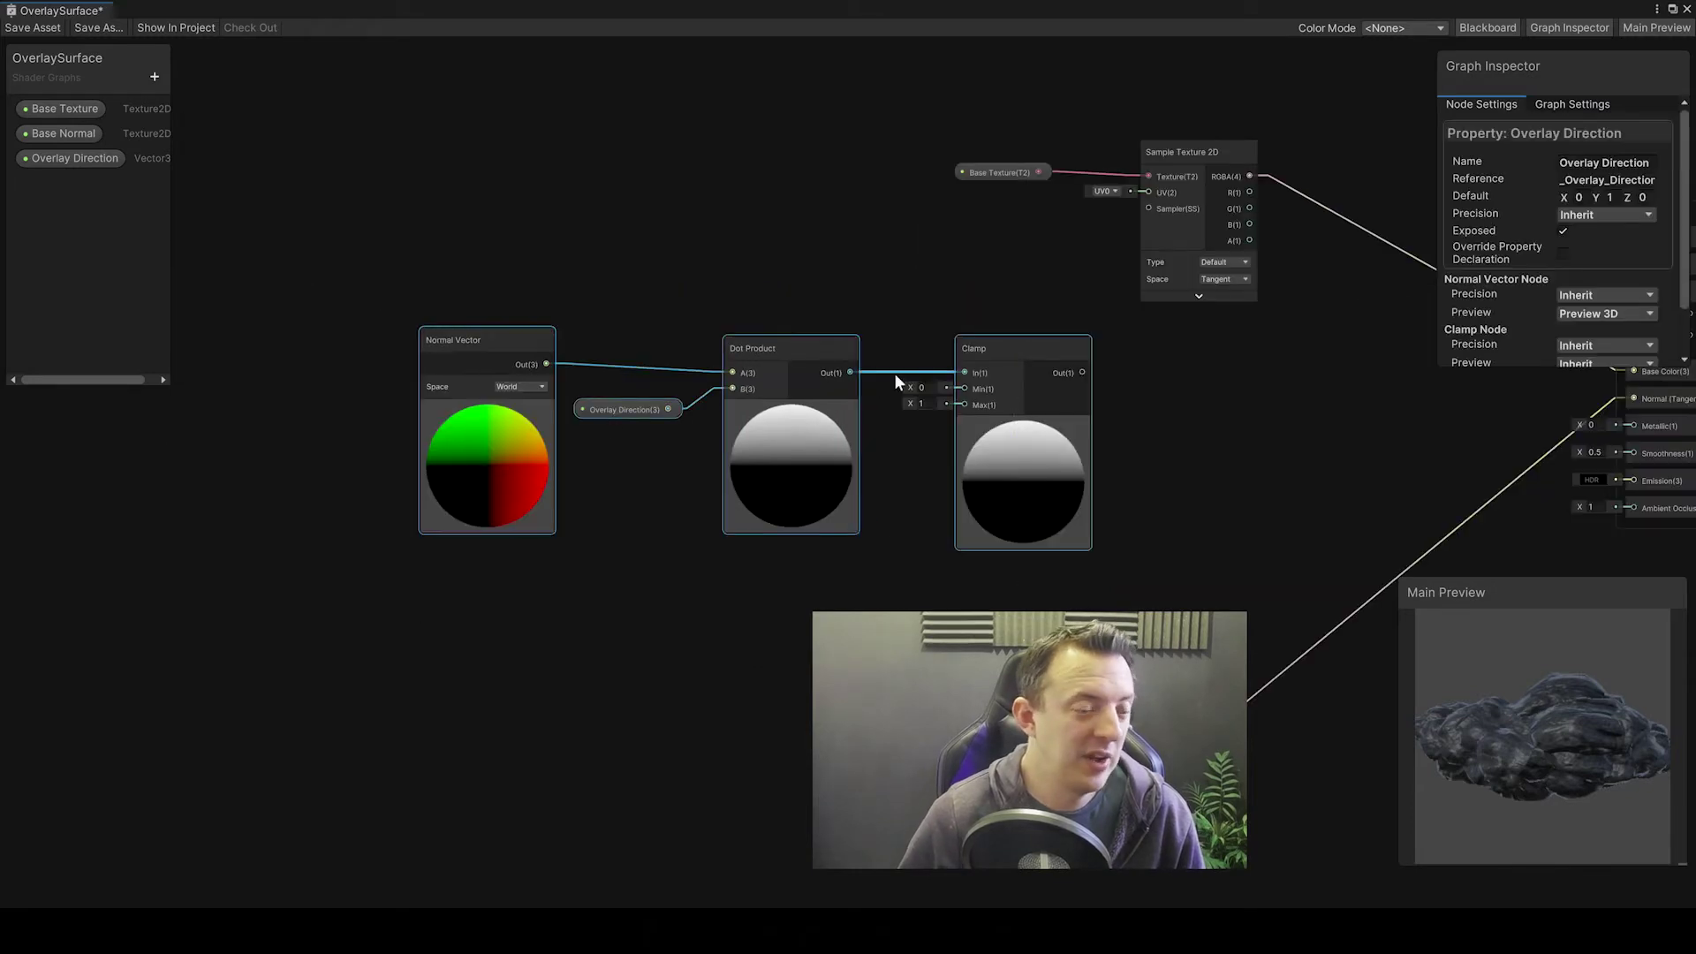
{"action": "left_click_drag", "start_coordinate": [1016, 354], "coordinate": [728, 411]}
{"action": "left_click", "coordinate": [956, 442]}
{"action": "middle_click_drag", "start_coordinate": [848, 438], "coordinate": [883, 451]}
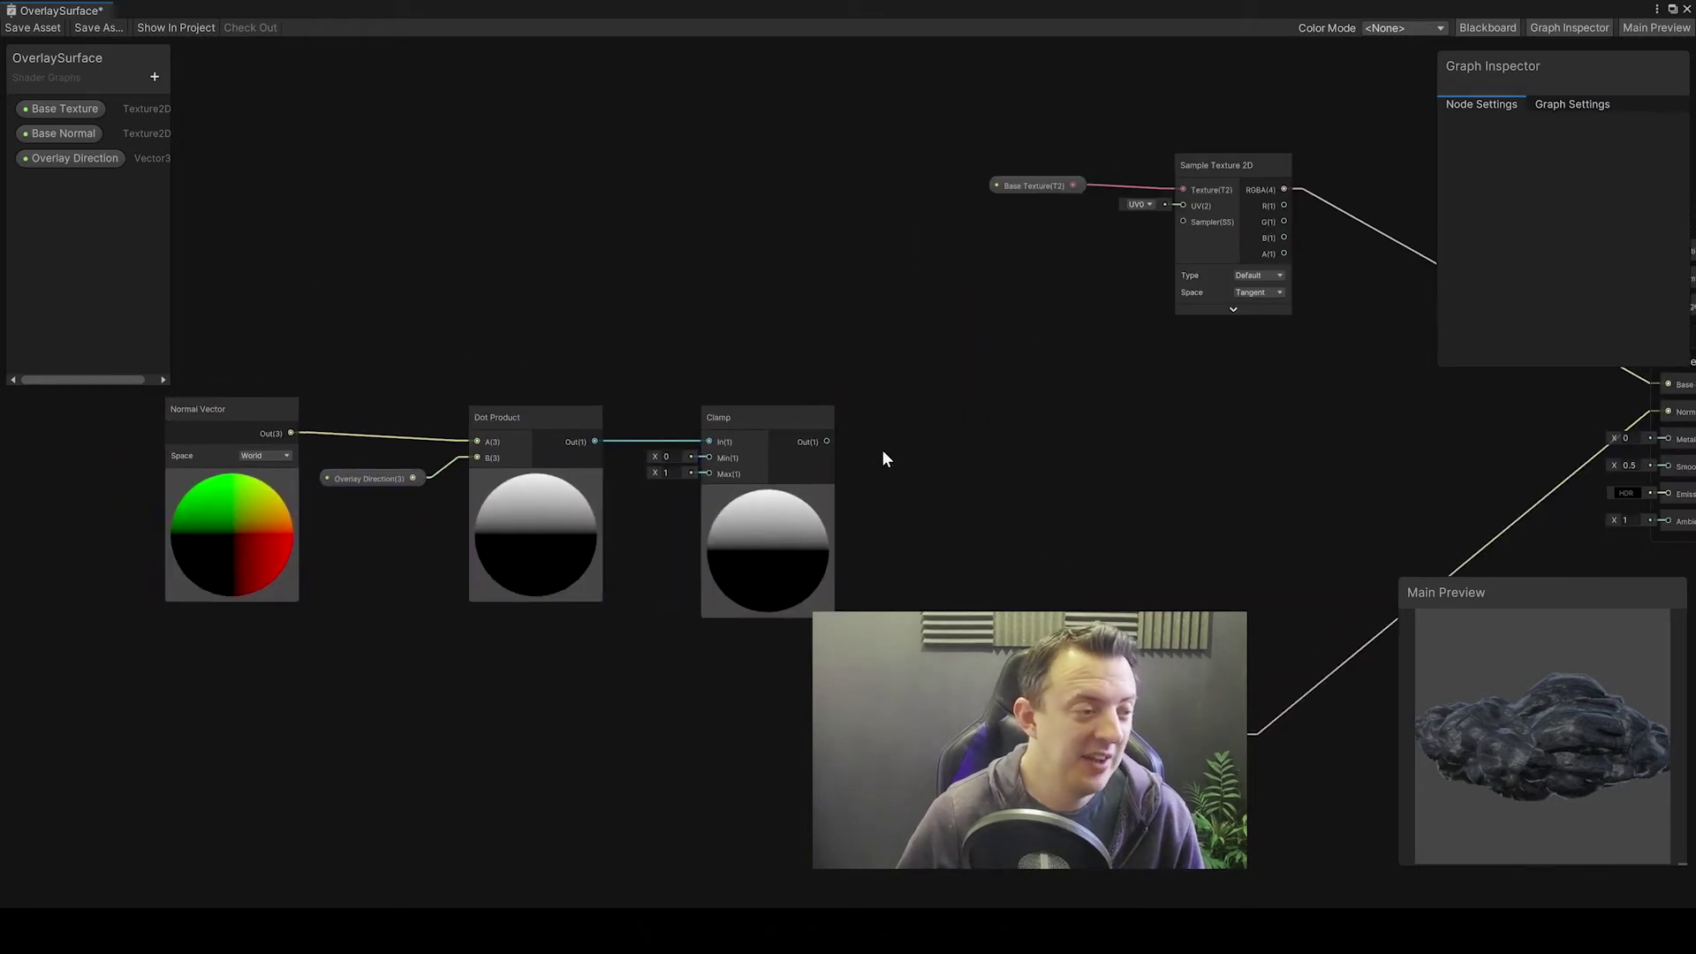
{"action": "scroll", "coordinate": [875, 452], "scroll_direction": "down", "scroll_amount": 4}
{"action": "scroll", "coordinate": [973, 432], "scroll_direction": "up", "scroll_amount": 3}
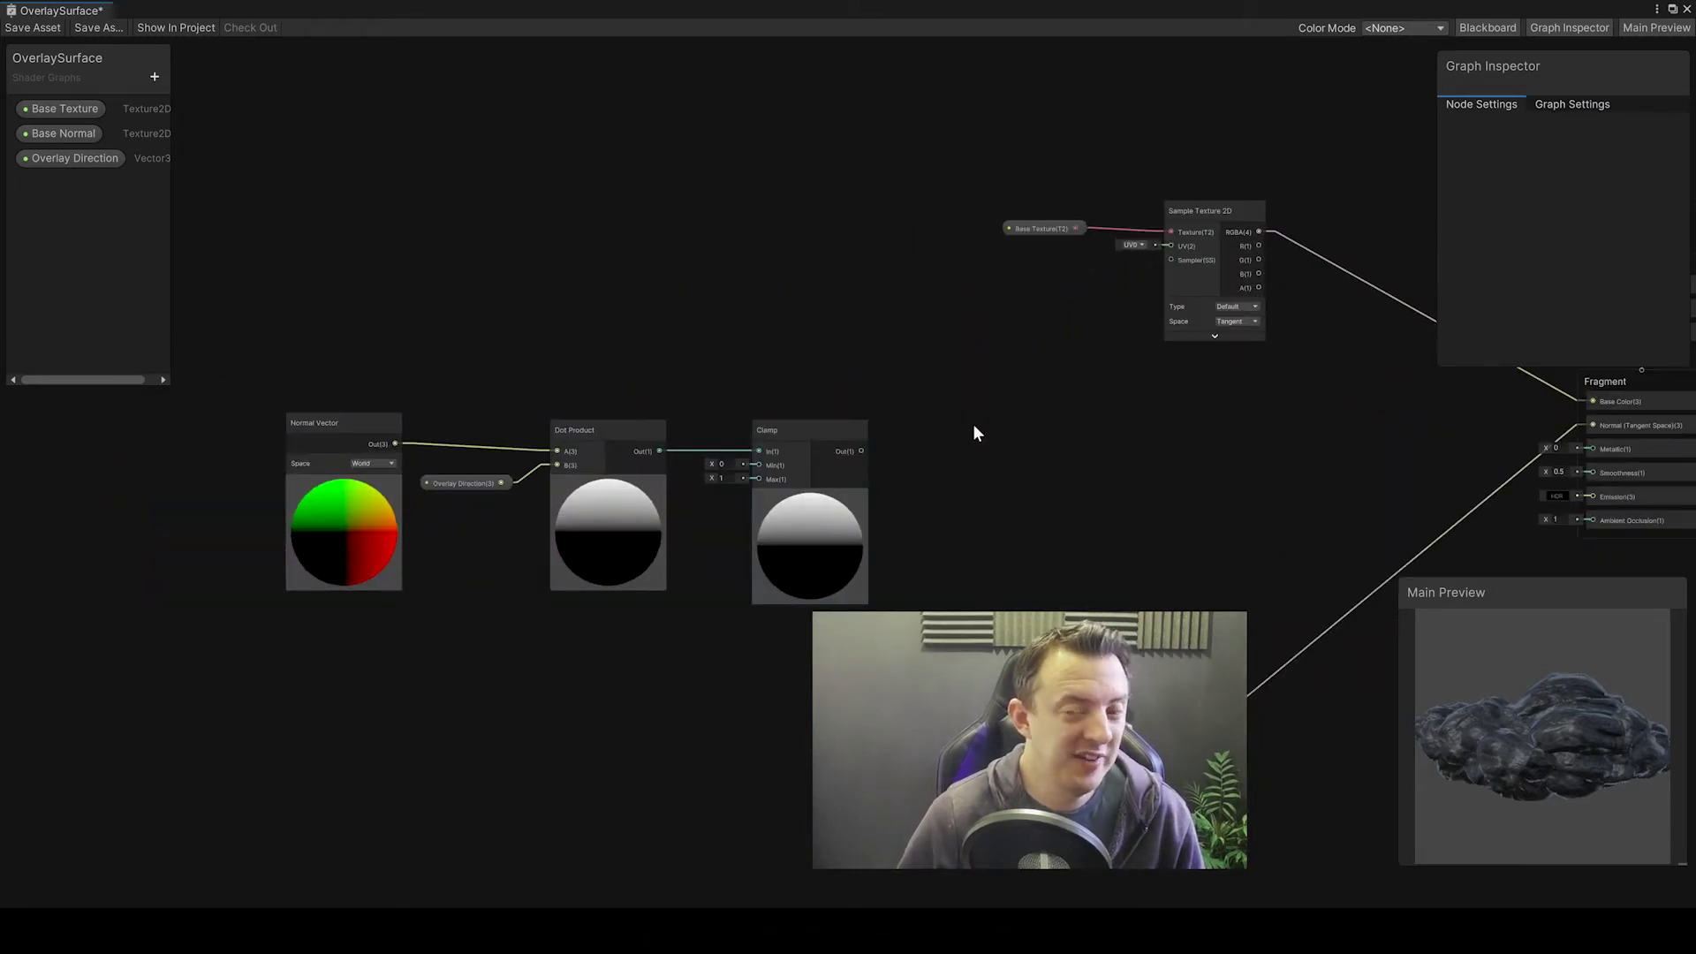
Step: Add a Multiply node fed by the Clamp output on input B and set input A to 0.32
{"action": "left_click_drag", "start_coordinate": [861, 451], "coordinate": [985, 454]}
{"action": "type", "text": "mul"}
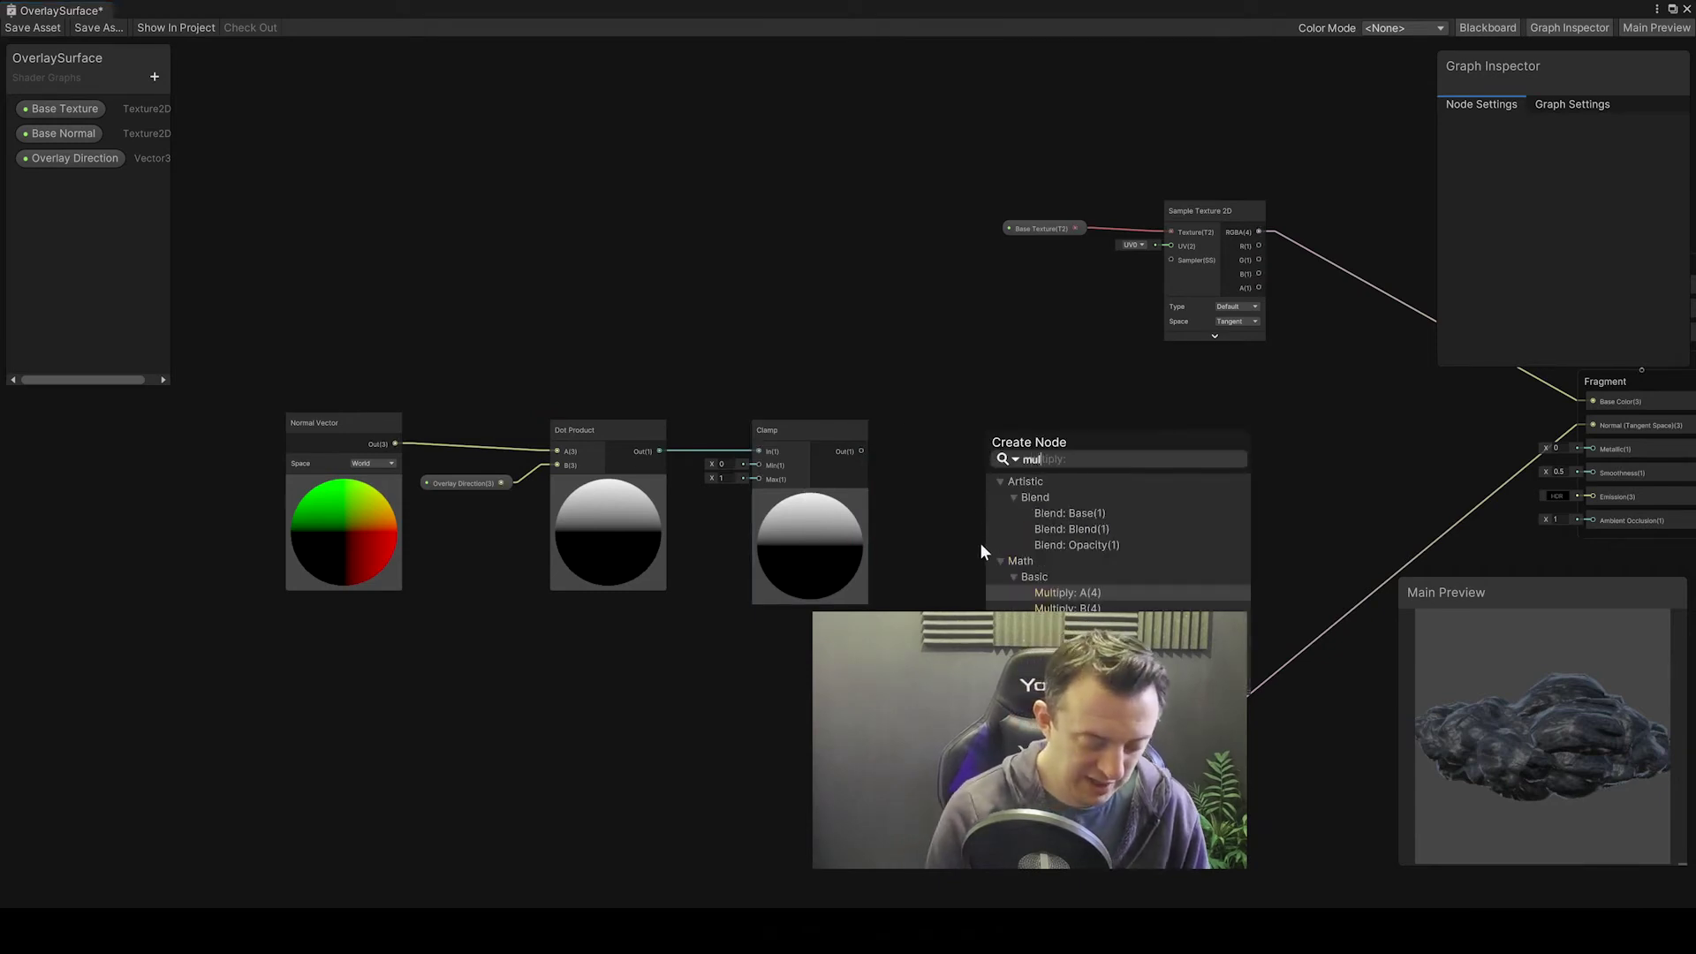
{"action": "double_click", "coordinate": [1066, 608]}
{"action": "left_click_drag", "start_coordinate": [1014, 430], "coordinate": [942, 440]}
{"action": "left_click", "coordinate": [934, 437]}
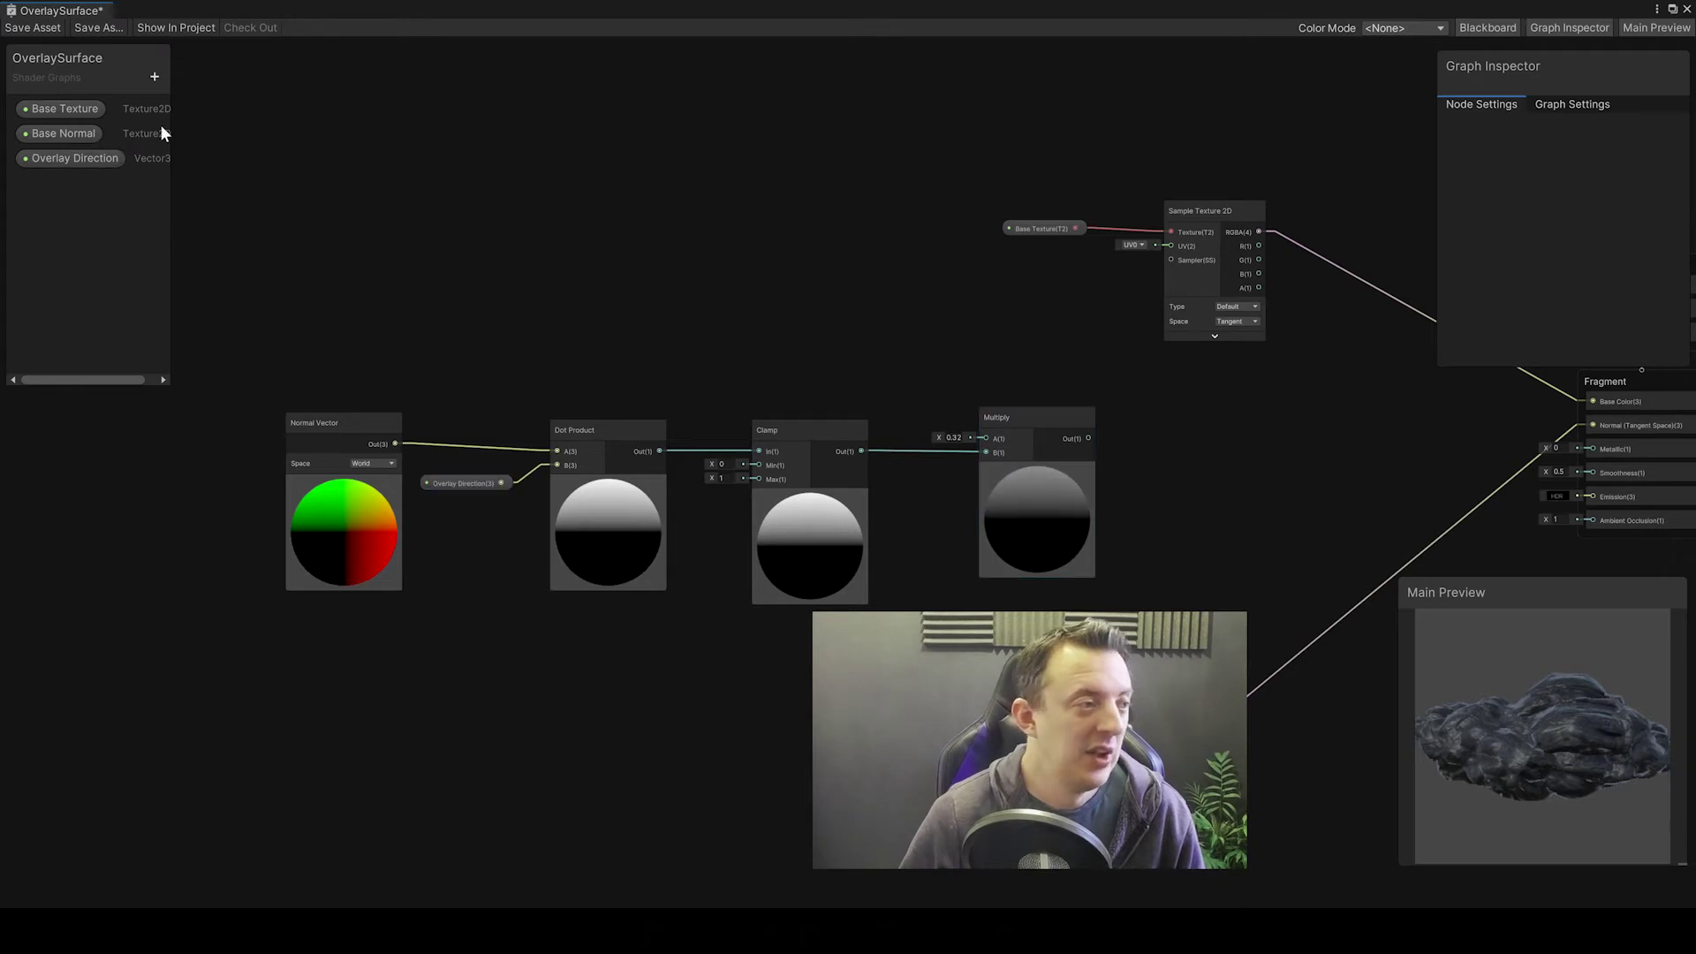
Step: Create a Float property named Overlay Density and place it in the graph above the Multiply node
{"action": "left_click", "coordinate": [157, 78]}
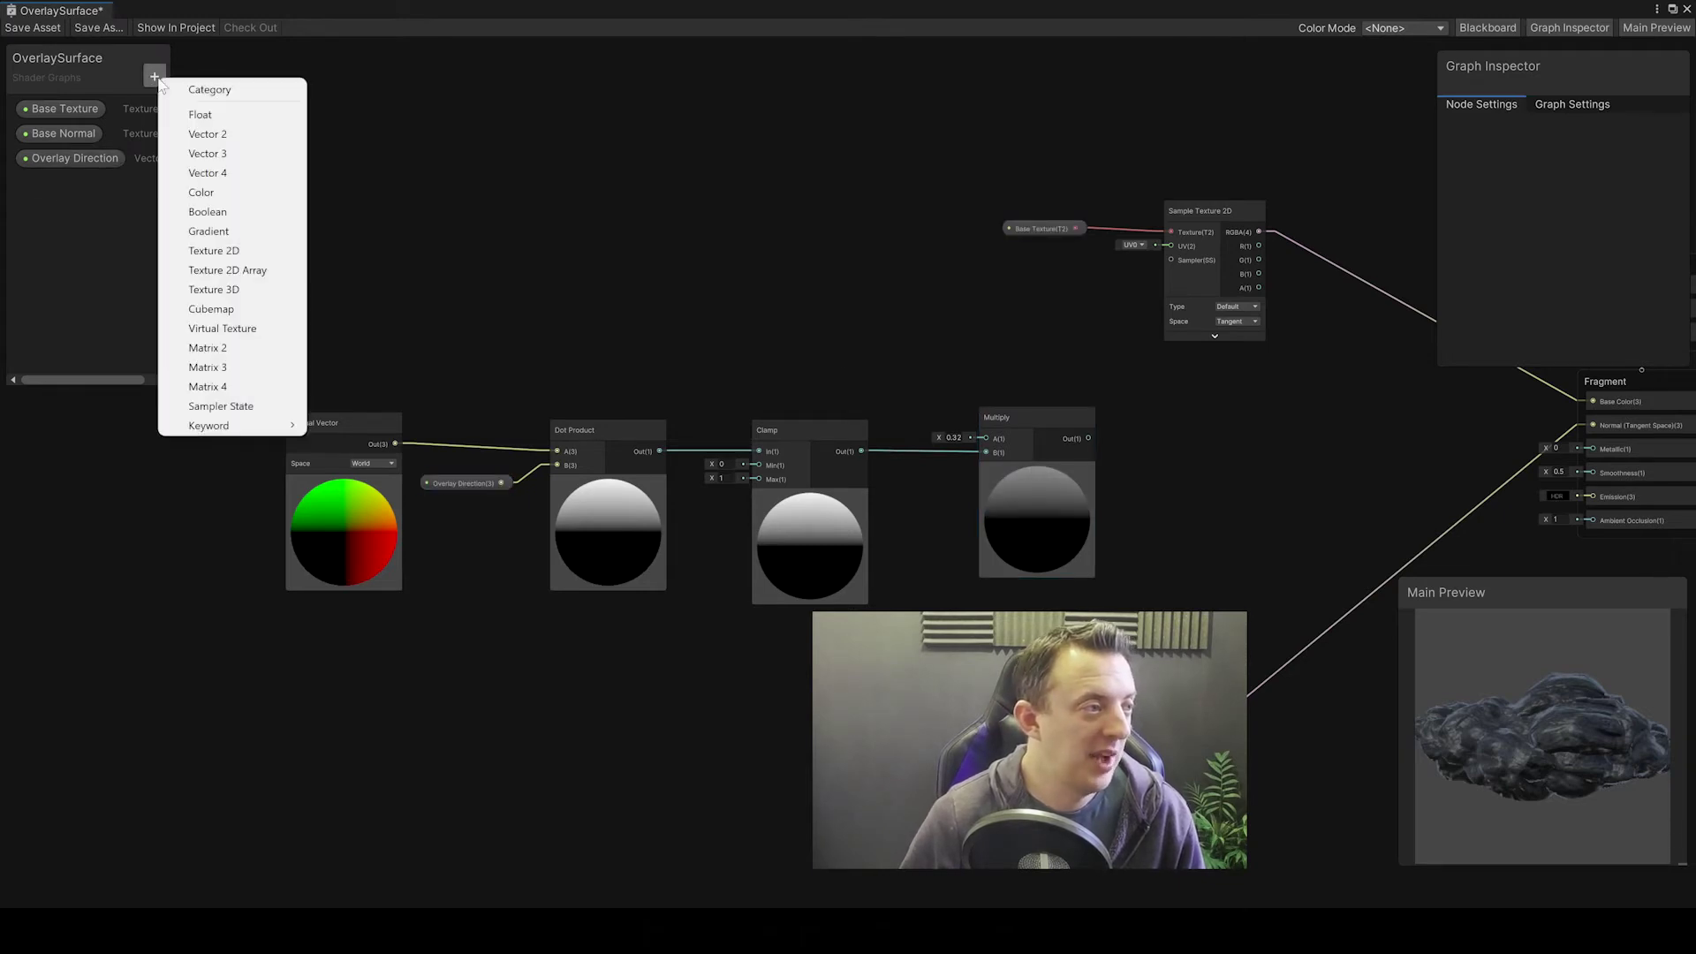
{"action": "left_click", "coordinate": [225, 115]}
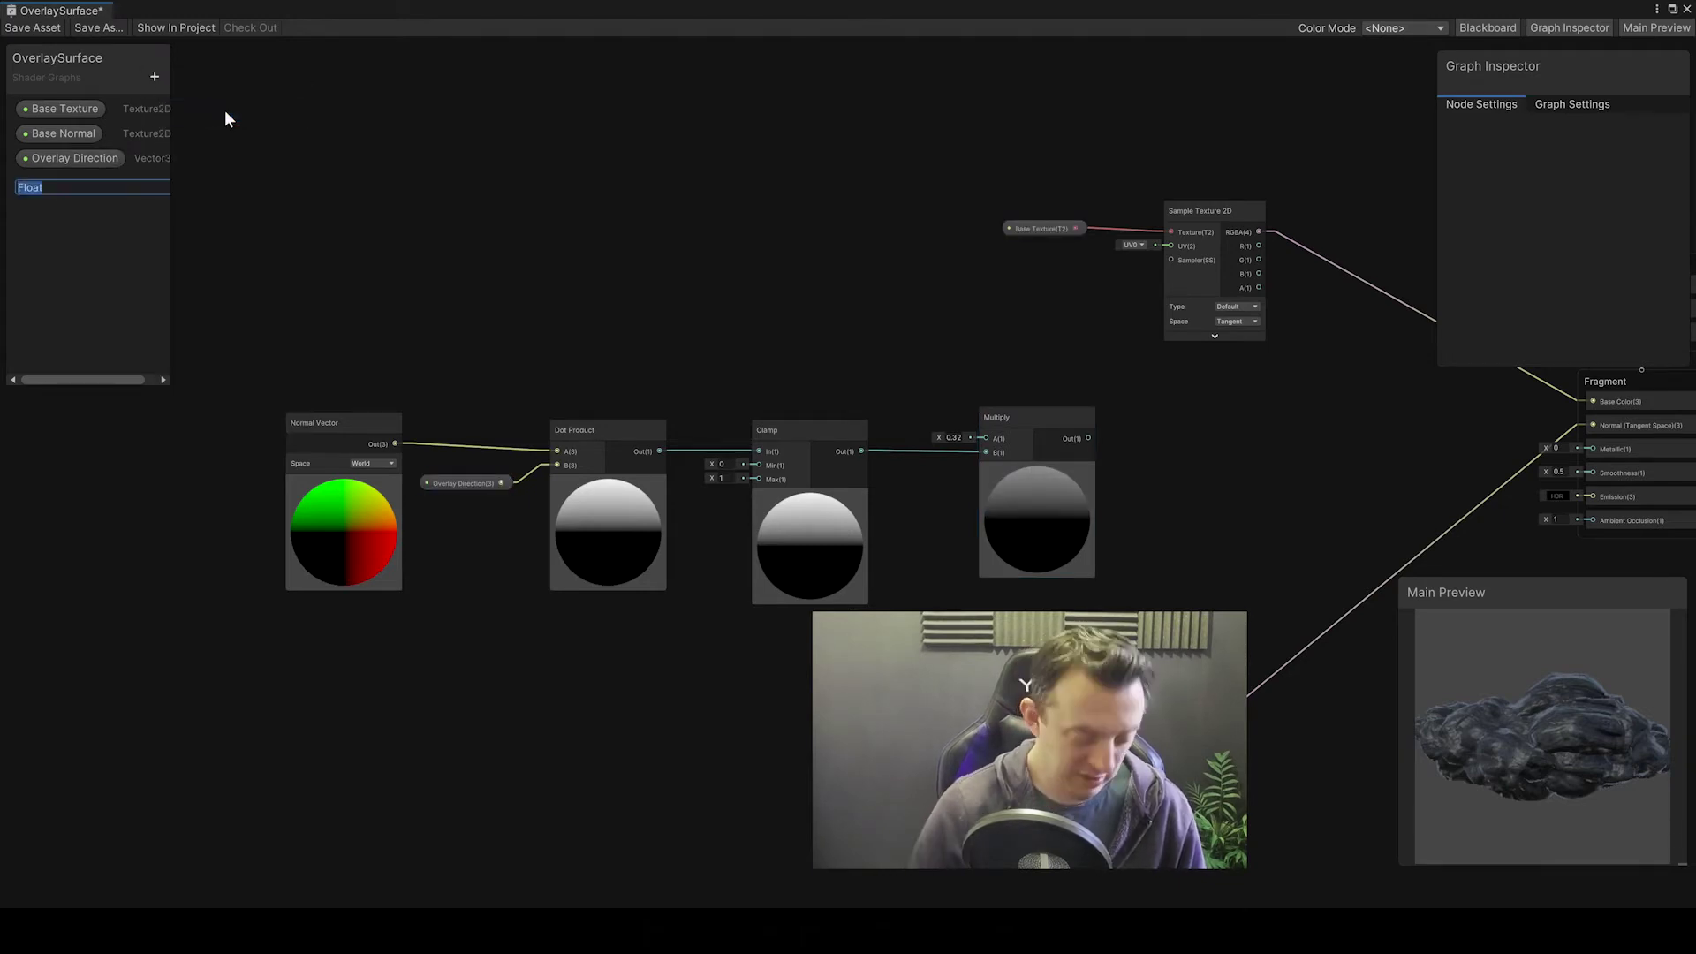
{"action": "type", "text": "Overlay"}
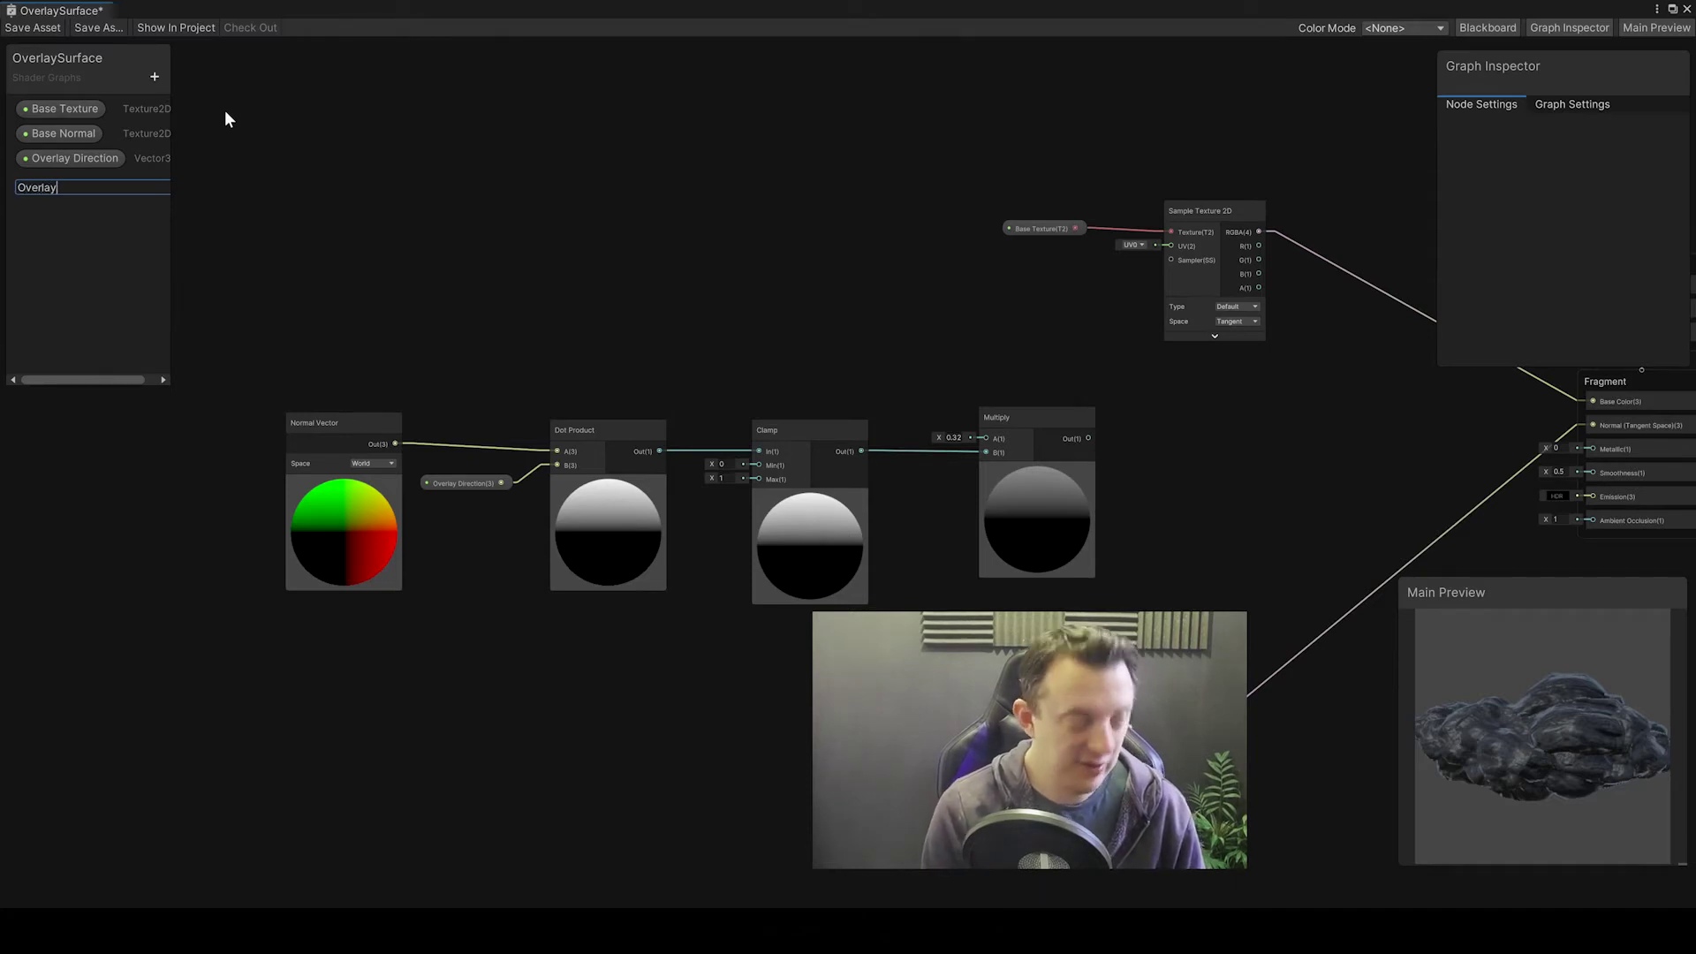
{"action": "type", "text": " Density"}
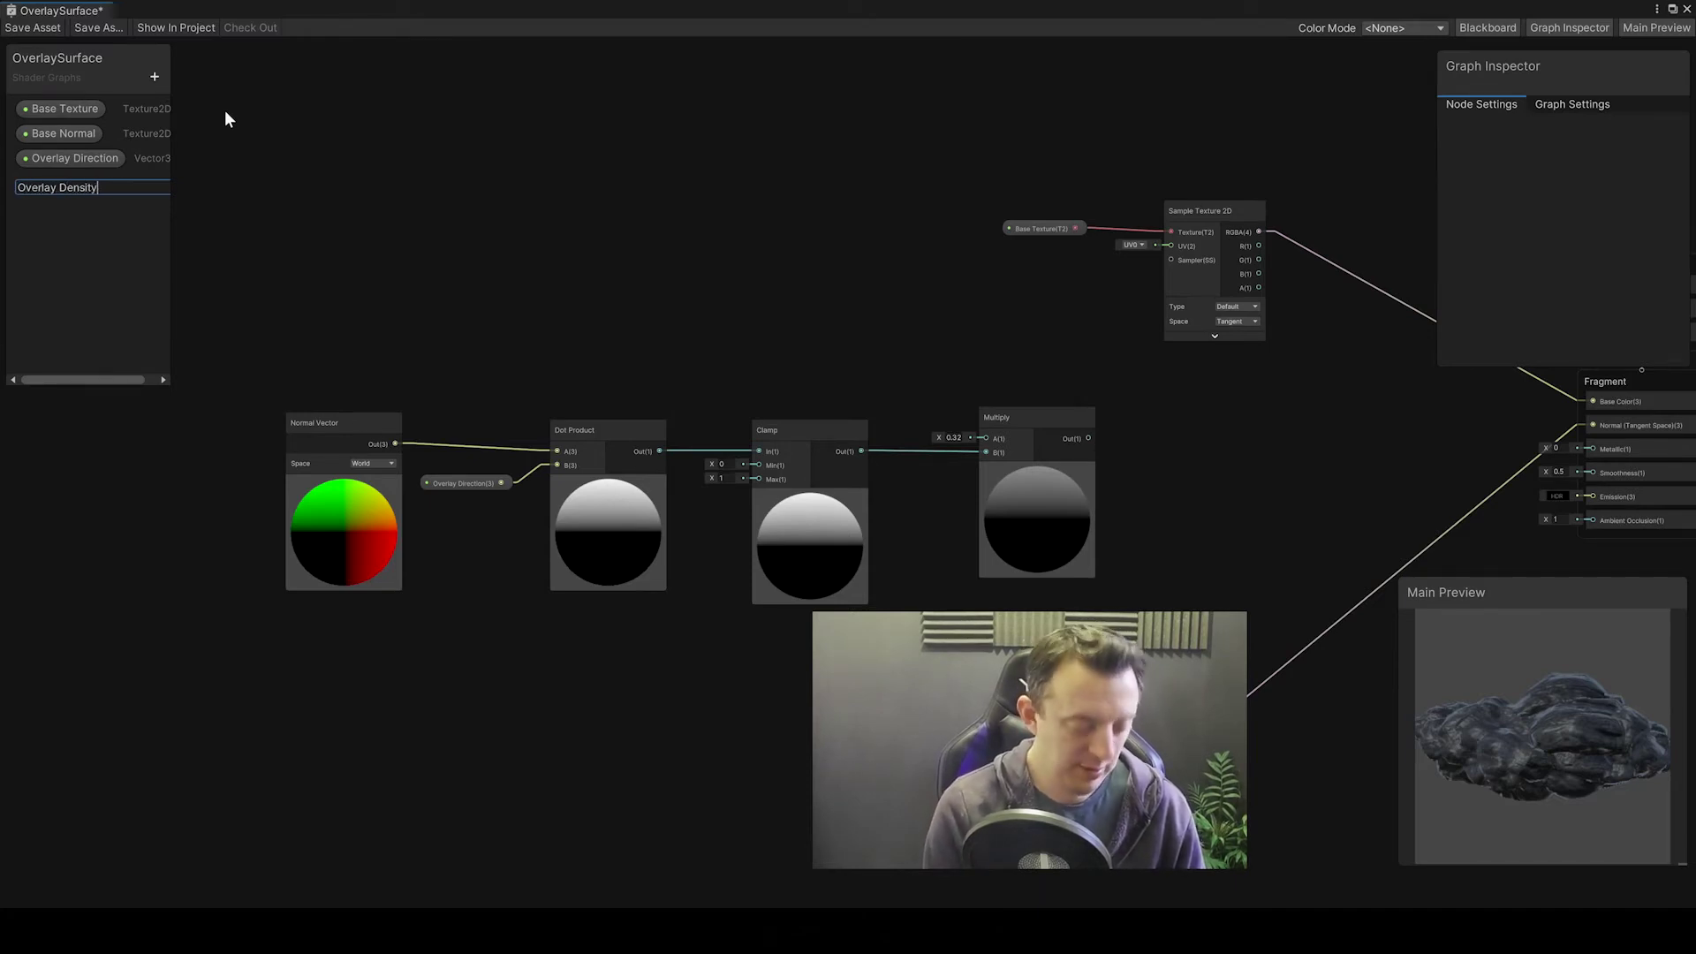
{"action": "key", "text": "Return"}
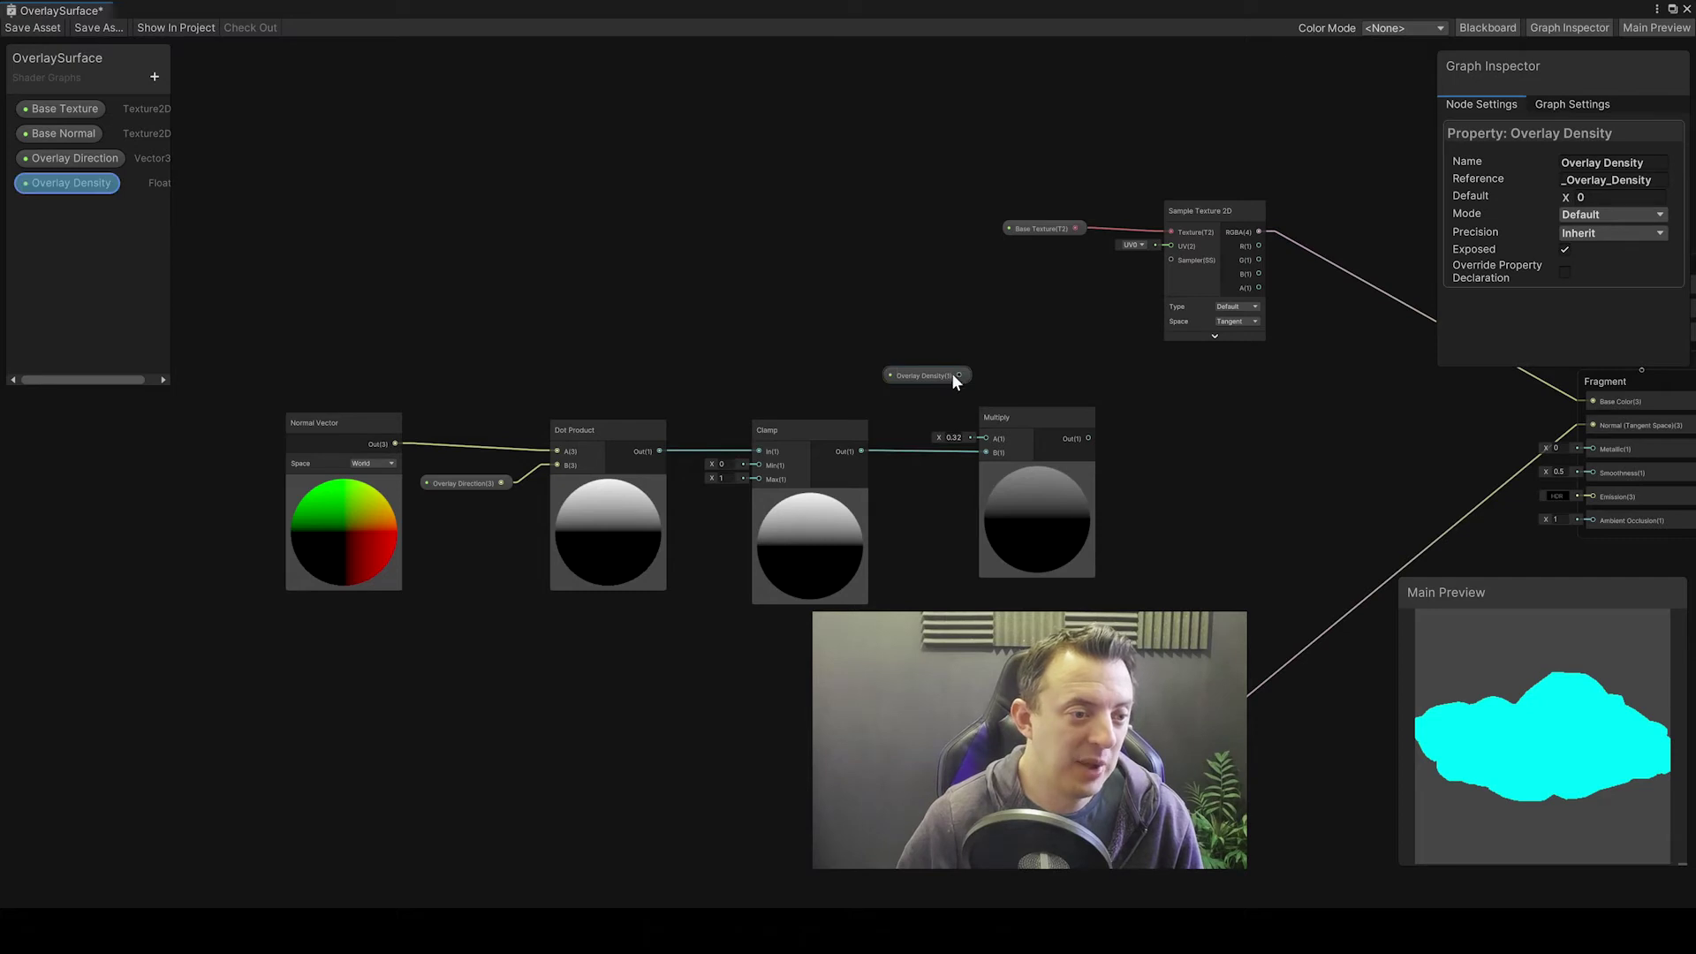
Step: Connect Overlay Density to the Multiply node's A input and set the property's default to 1
{"action": "left_click_drag", "start_coordinate": [959, 375], "coordinate": [987, 438]}
{"action": "left_click_drag", "start_coordinate": [935, 375], "coordinate": [934, 408]}
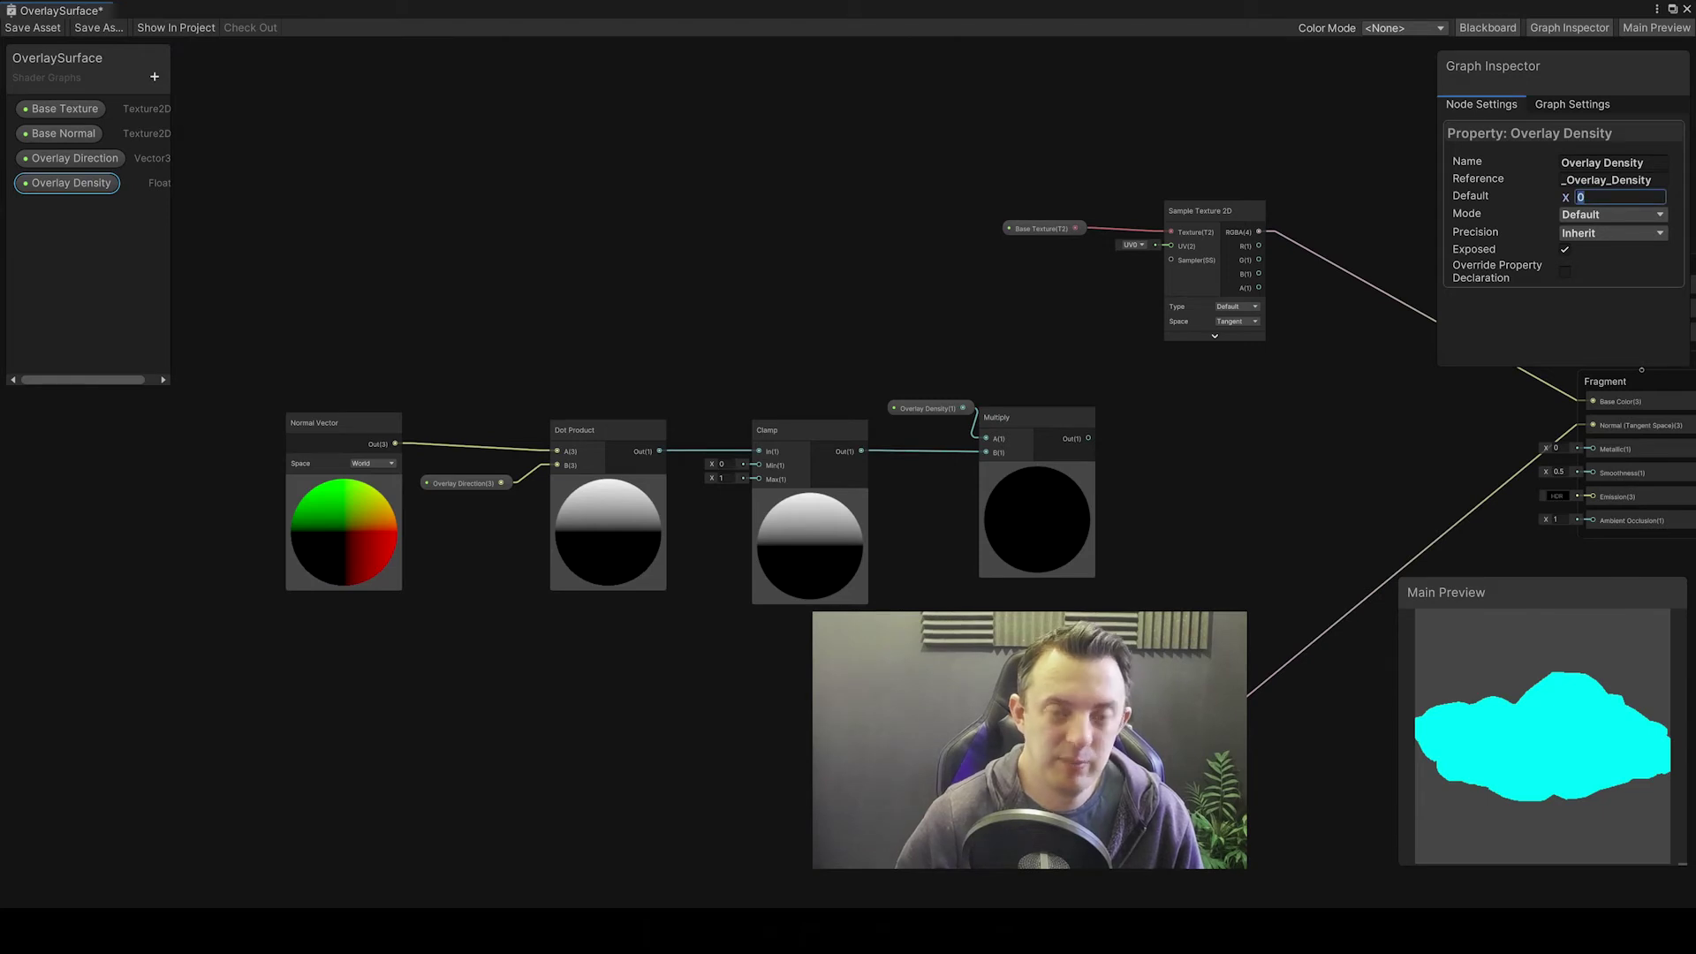
{"action": "type", "text": "1"}
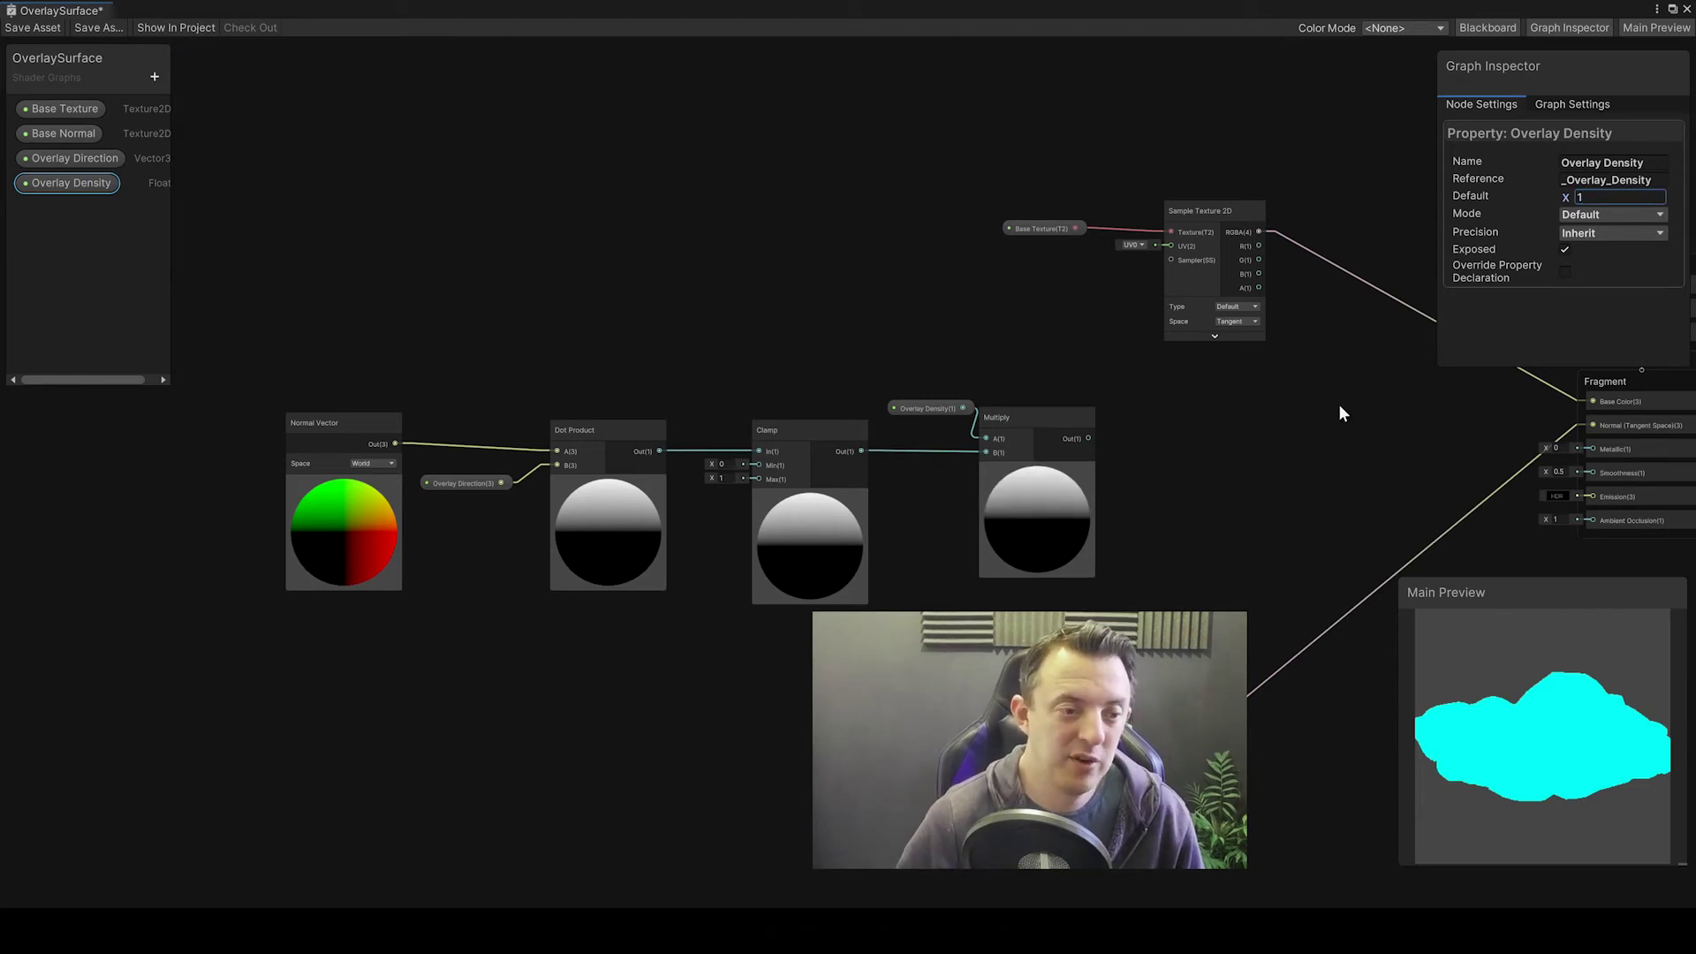
Step: Shift the Multiply node slightly lower and move Base Texture with its Sample Texture 2D node higher to make room between them
{"action": "middle_click_drag", "start_coordinate": [1277, 418], "coordinate": [1293, 365]}
{"action": "left_click_drag", "start_coordinate": [1054, 374], "coordinate": [1076, 404]}
{"action": "middle_click_drag", "start_coordinate": [1205, 258], "coordinate": [1125, 416]}
{"action": "scroll", "coordinate": [1125, 416], "scroll_direction": "down", "scroll_amount": 3}
{"action": "left_click_drag", "start_coordinate": [838, 159], "coordinate": [885, 234]}
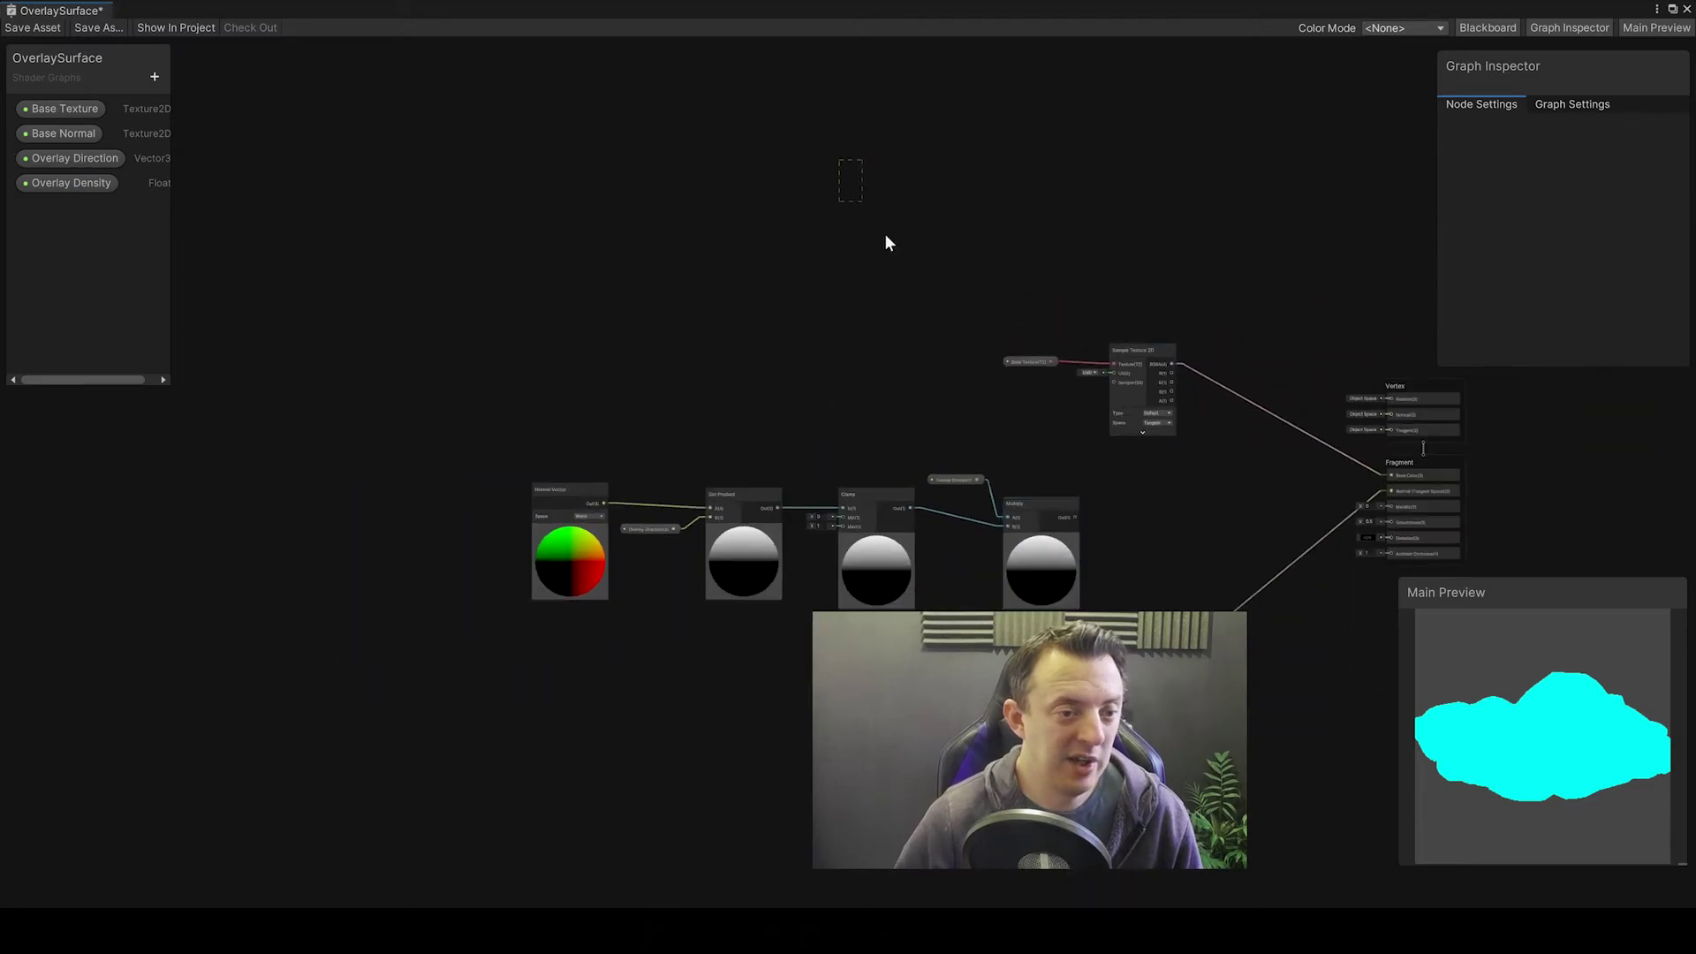
{"action": "left_click_drag", "start_coordinate": [1186, 452], "coordinate": [1184, 450]}
{"action": "left_click_drag", "start_coordinate": [1140, 345], "coordinate": [1046, 169]}
{"action": "left_click", "coordinate": [1233, 468]}
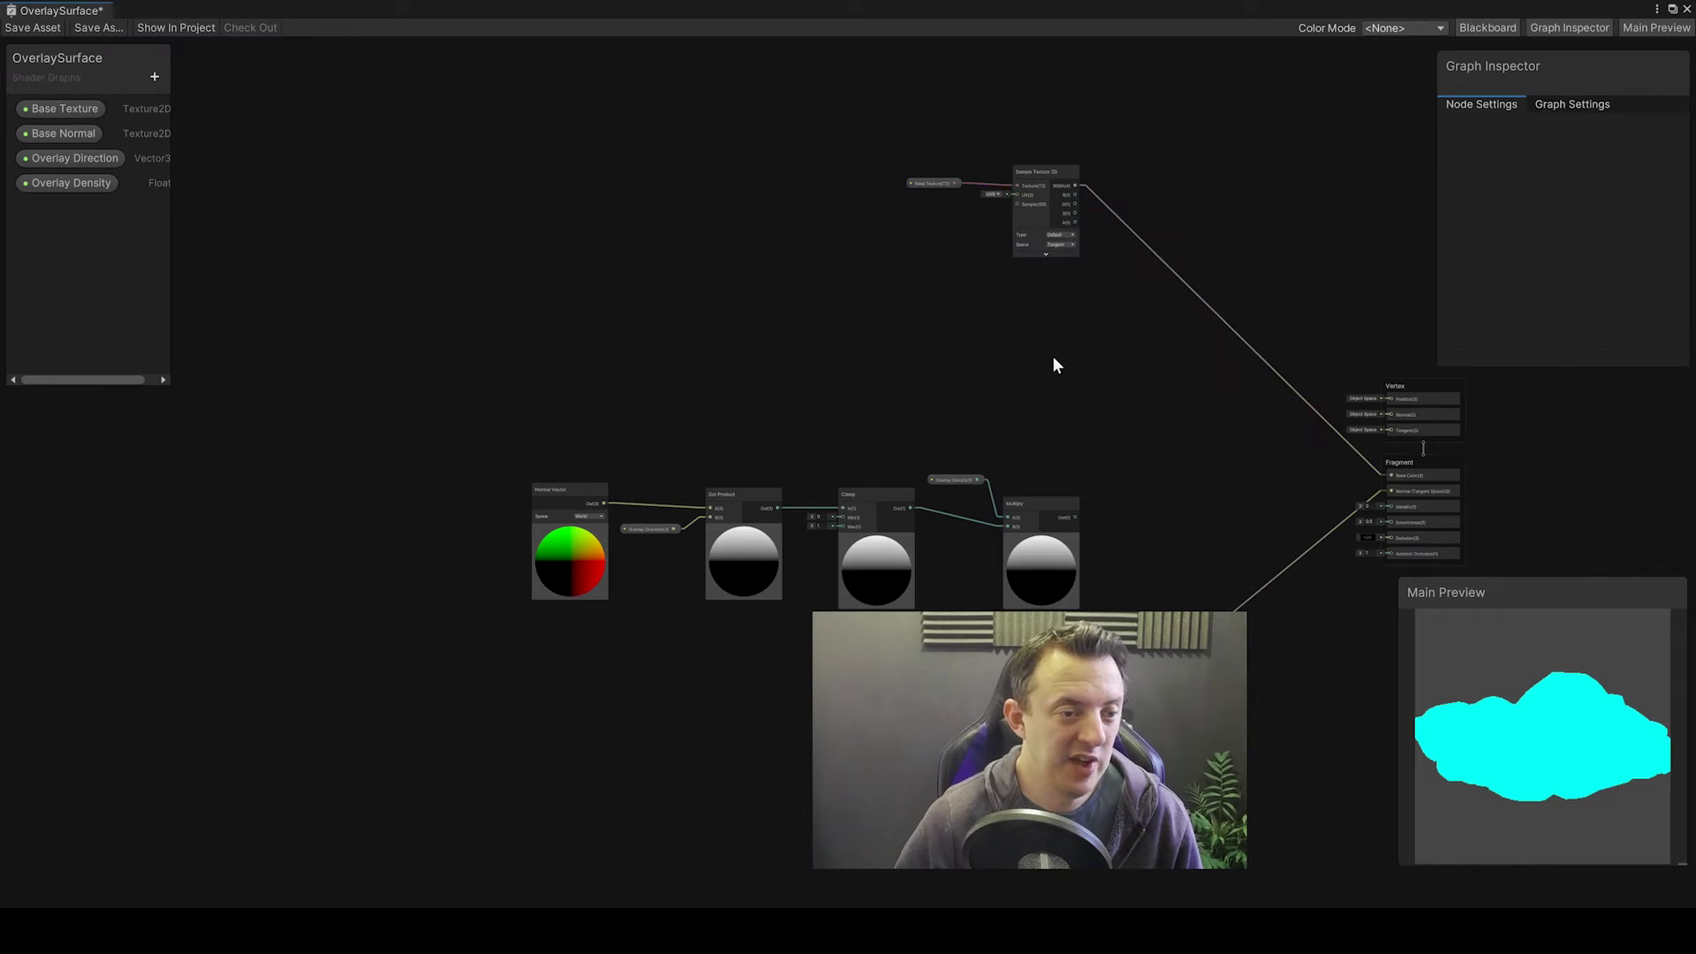
{"action": "scroll", "coordinate": [1060, 364], "scroll_direction": "up", "scroll_amount": 2}
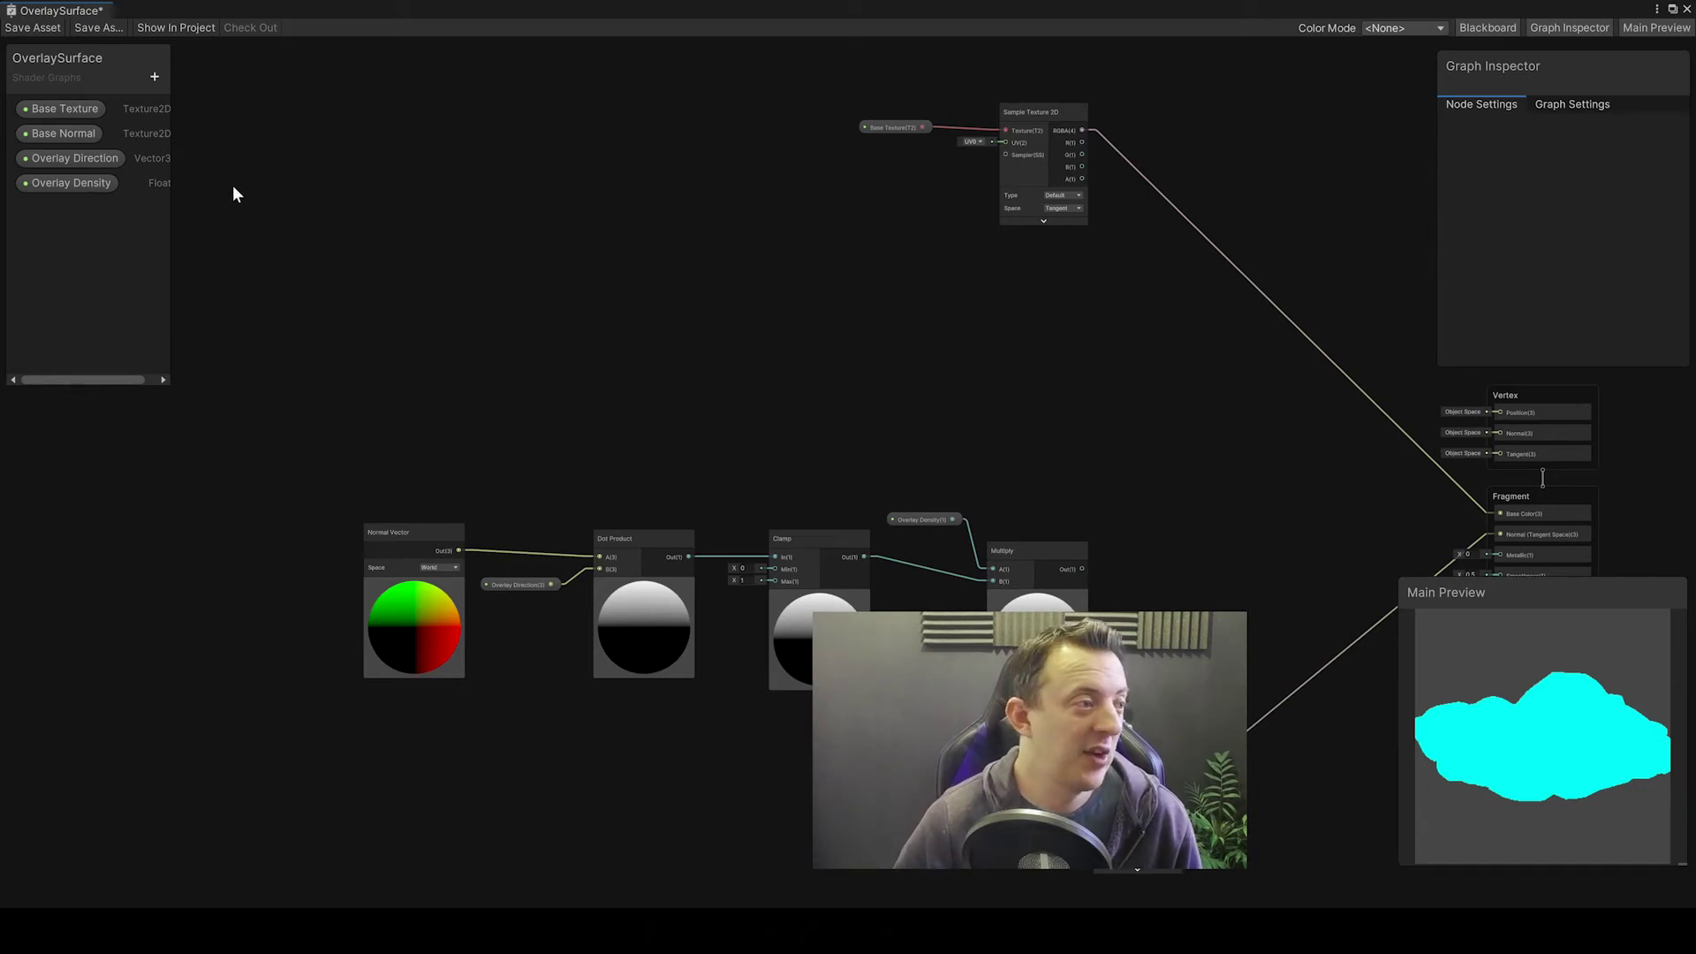
Step: Create a Texture 2D property named Overlay Texture and set its default to TexturesCom_Ground_ForestMoss02_1x1_512_albedo
{"action": "left_click", "coordinate": [154, 77]}
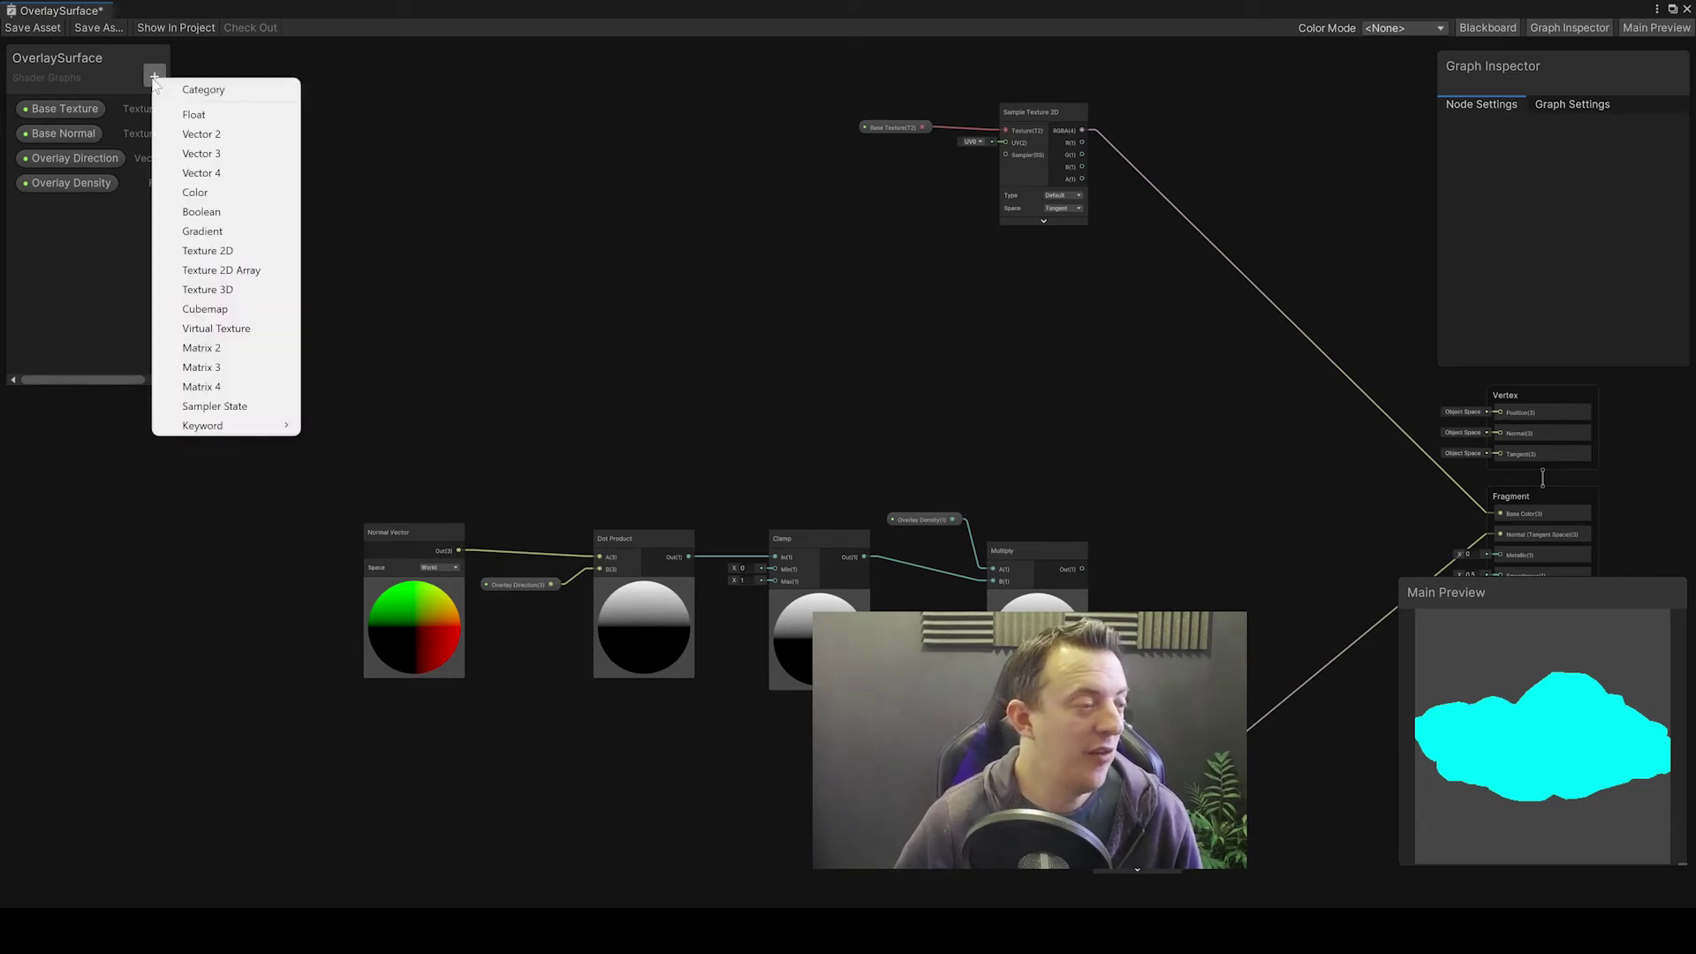
{"action": "left_click", "coordinate": [220, 250]}
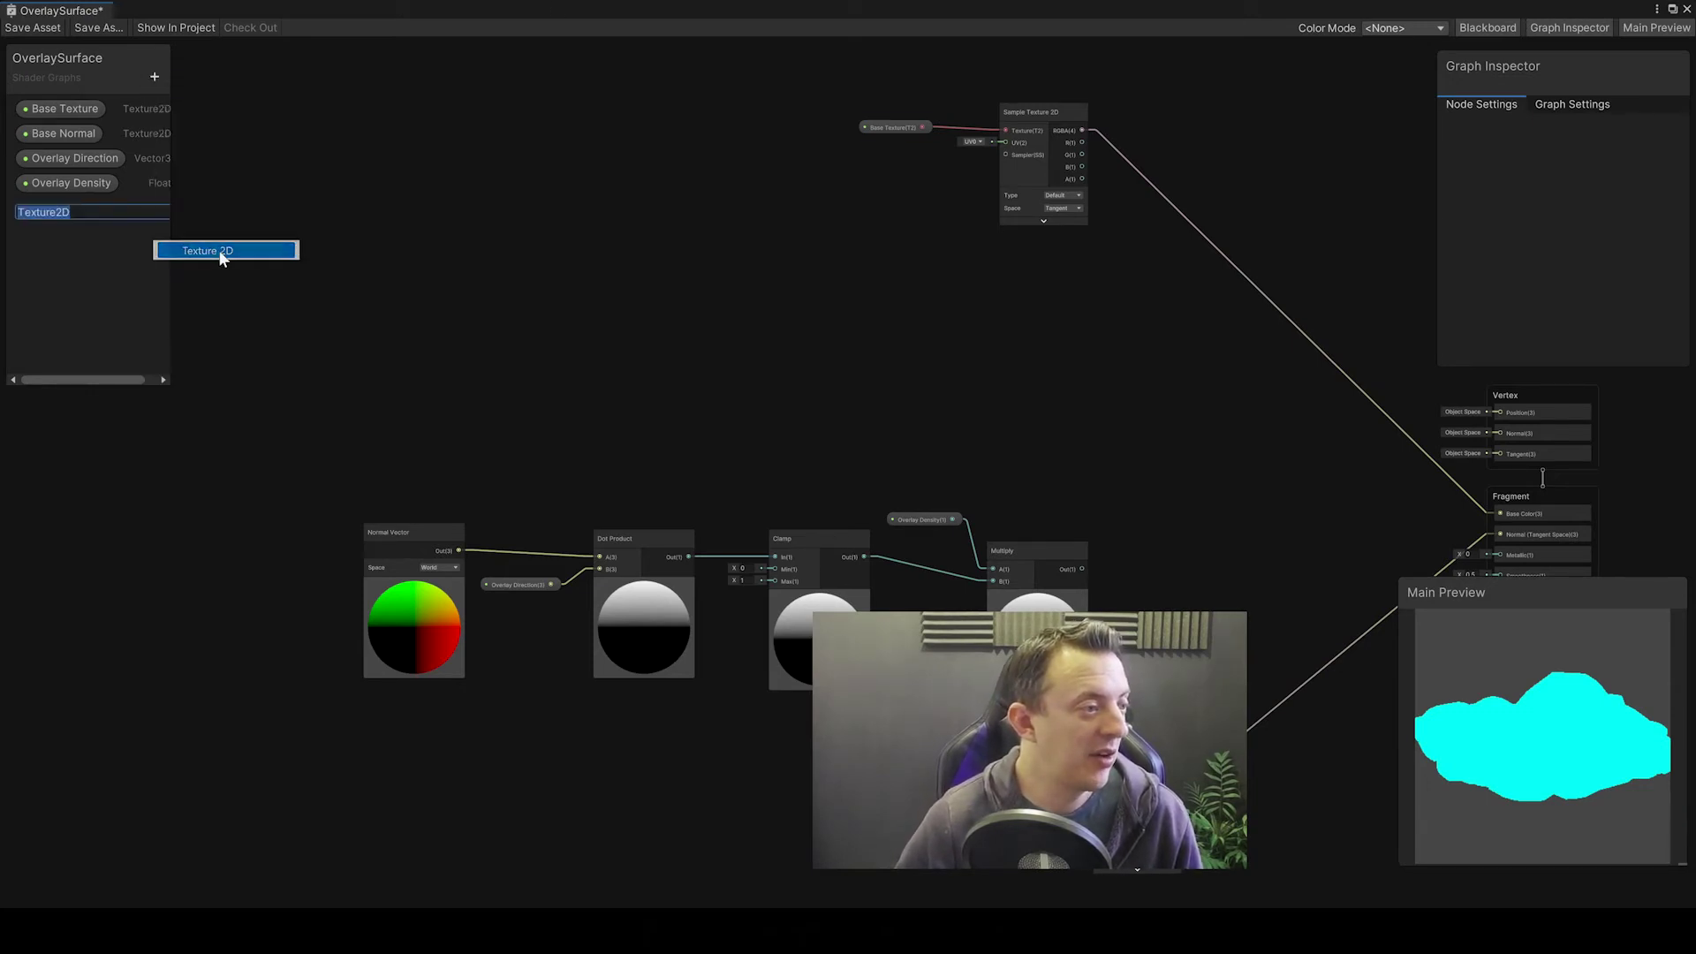
{"action": "type", "text": "Overla"}
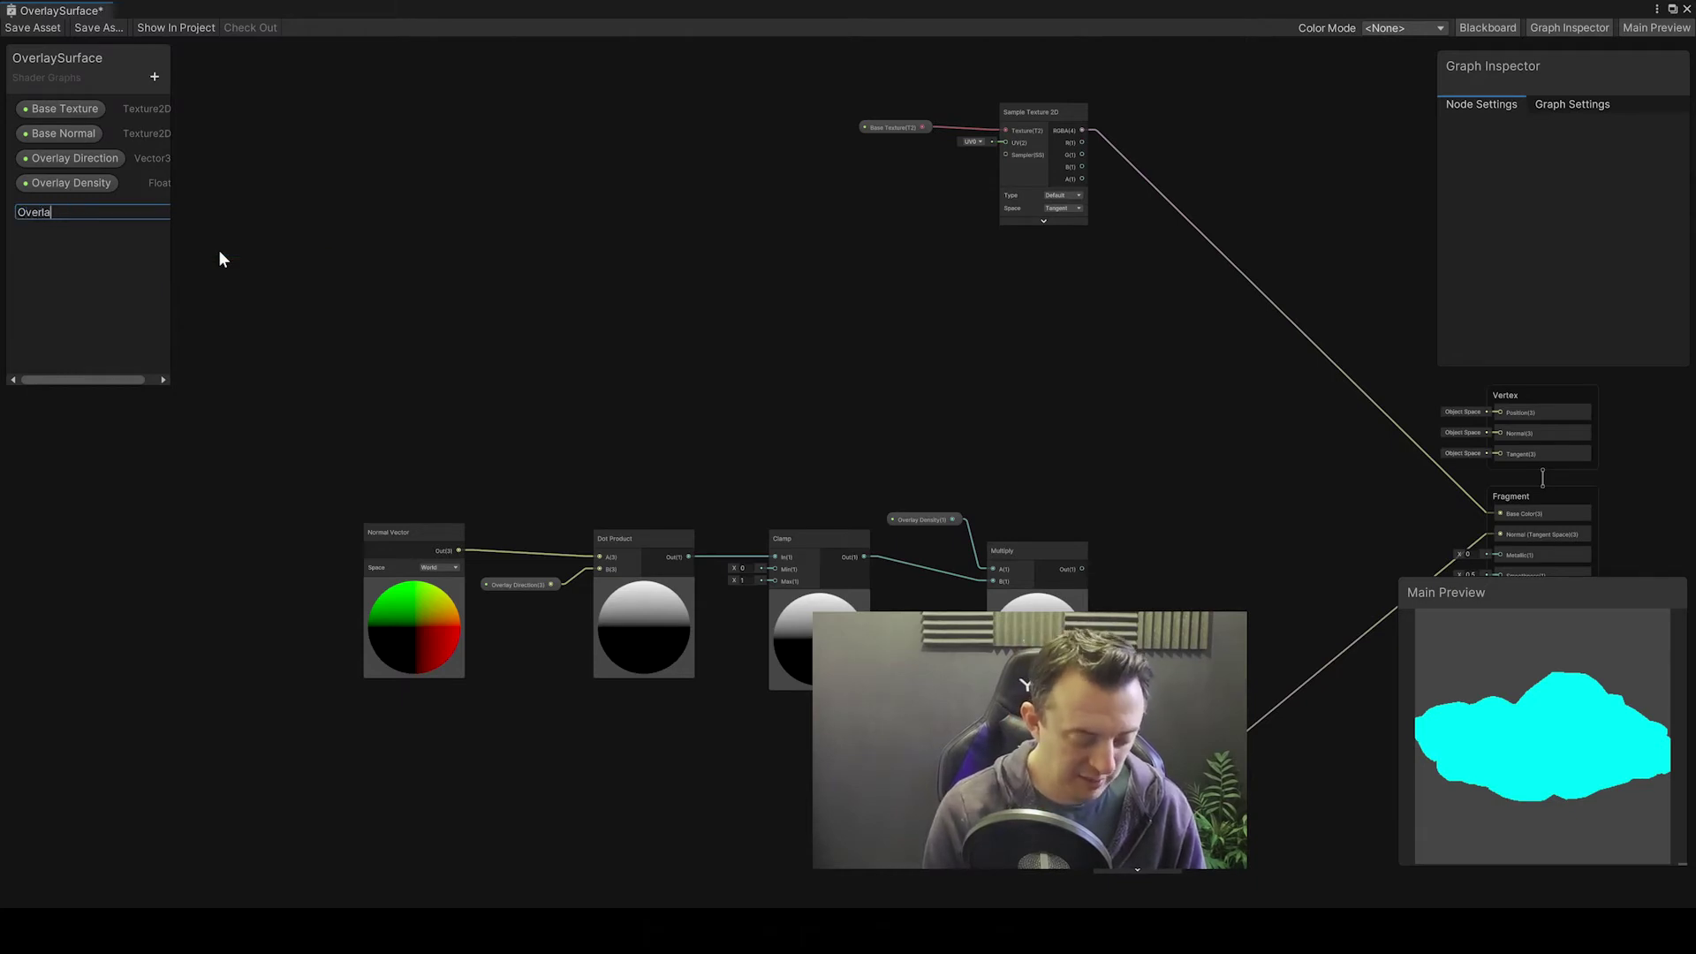
{"action": "type", "text": "y Texture"}
{"action": "key", "text": "Return"}
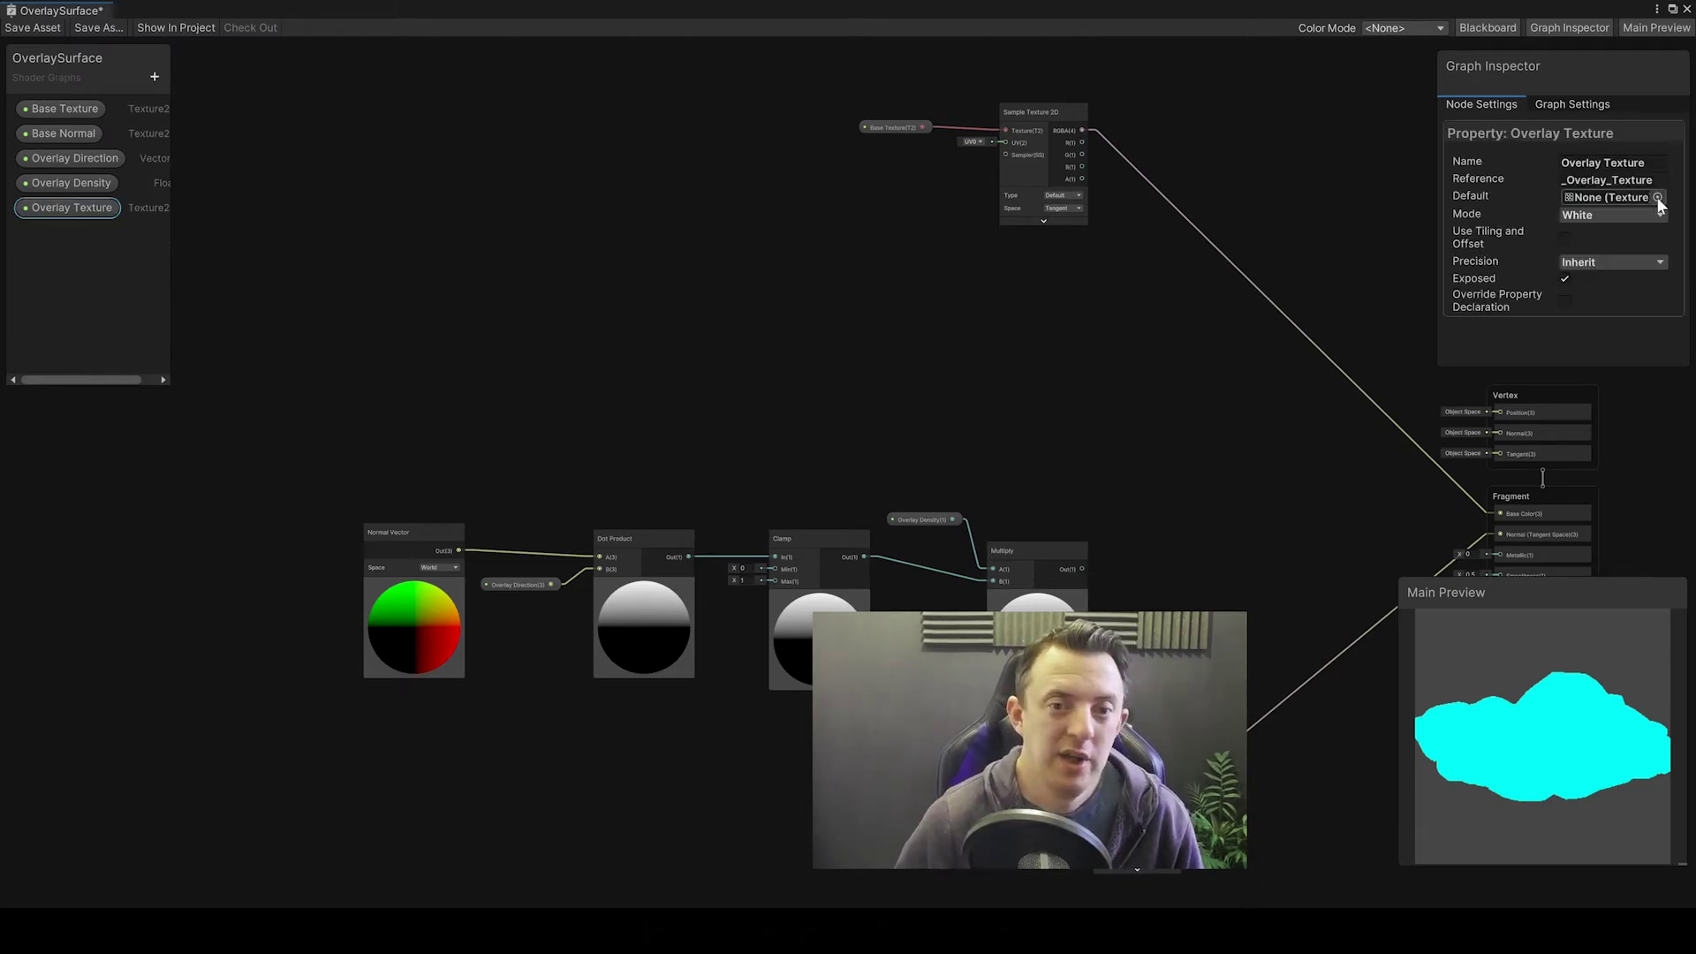
{"action": "left_click", "coordinate": [1658, 203]}
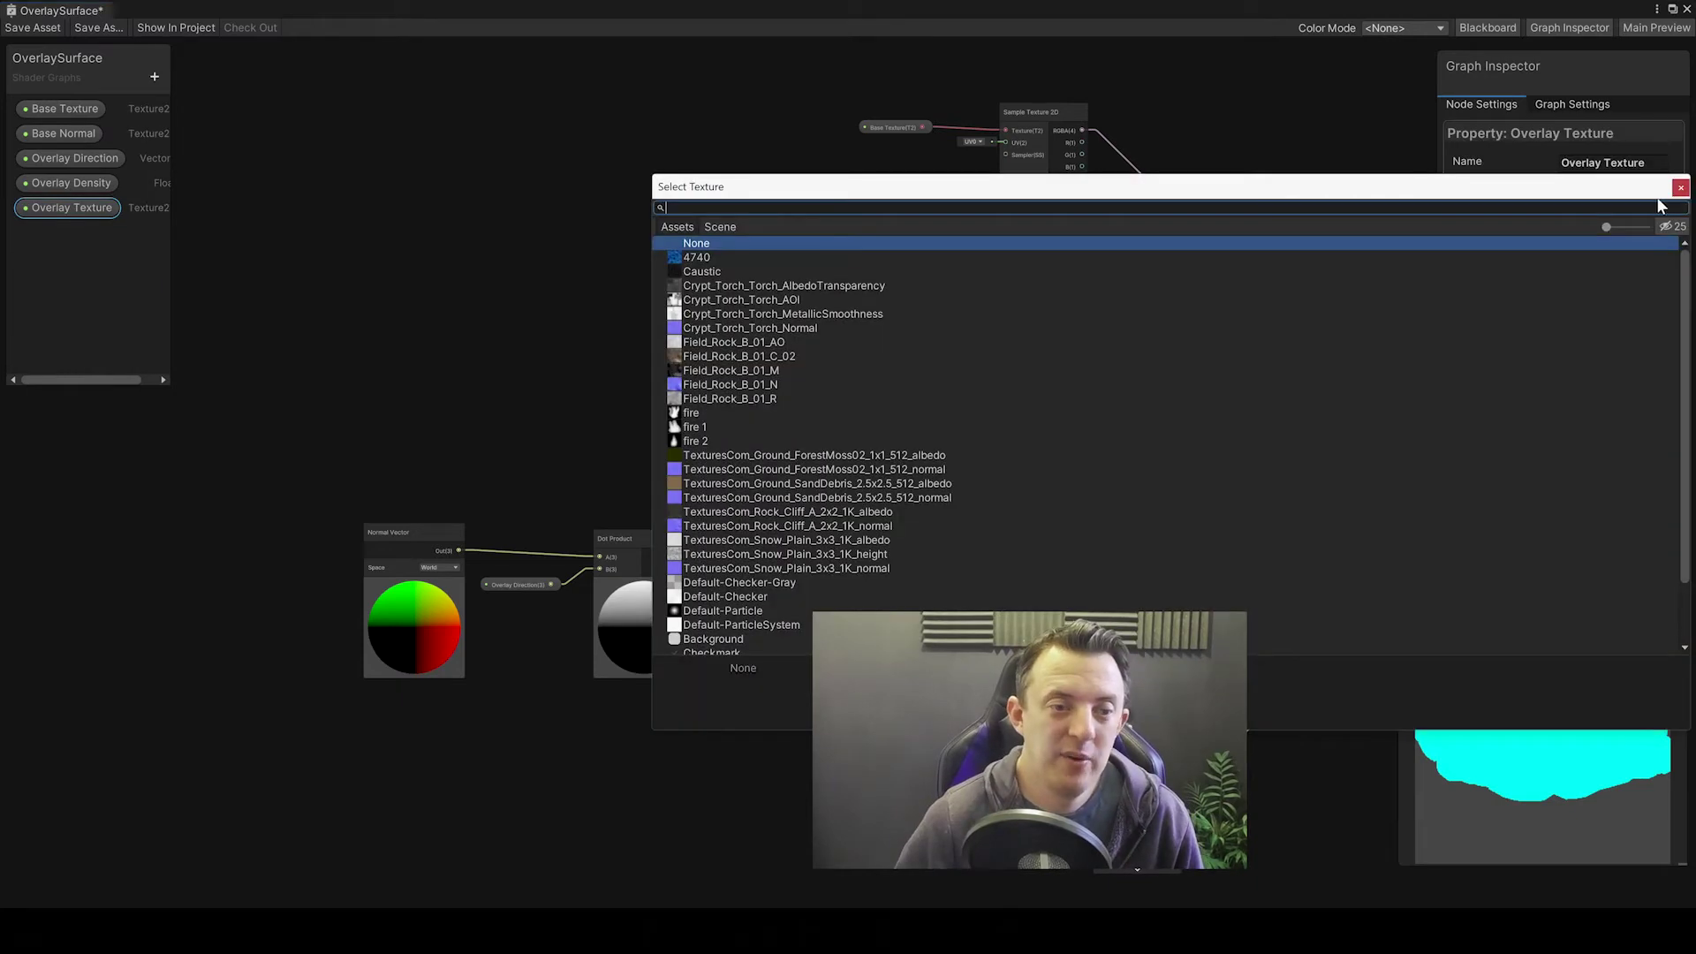
{"action": "double_click", "coordinate": [844, 456]}
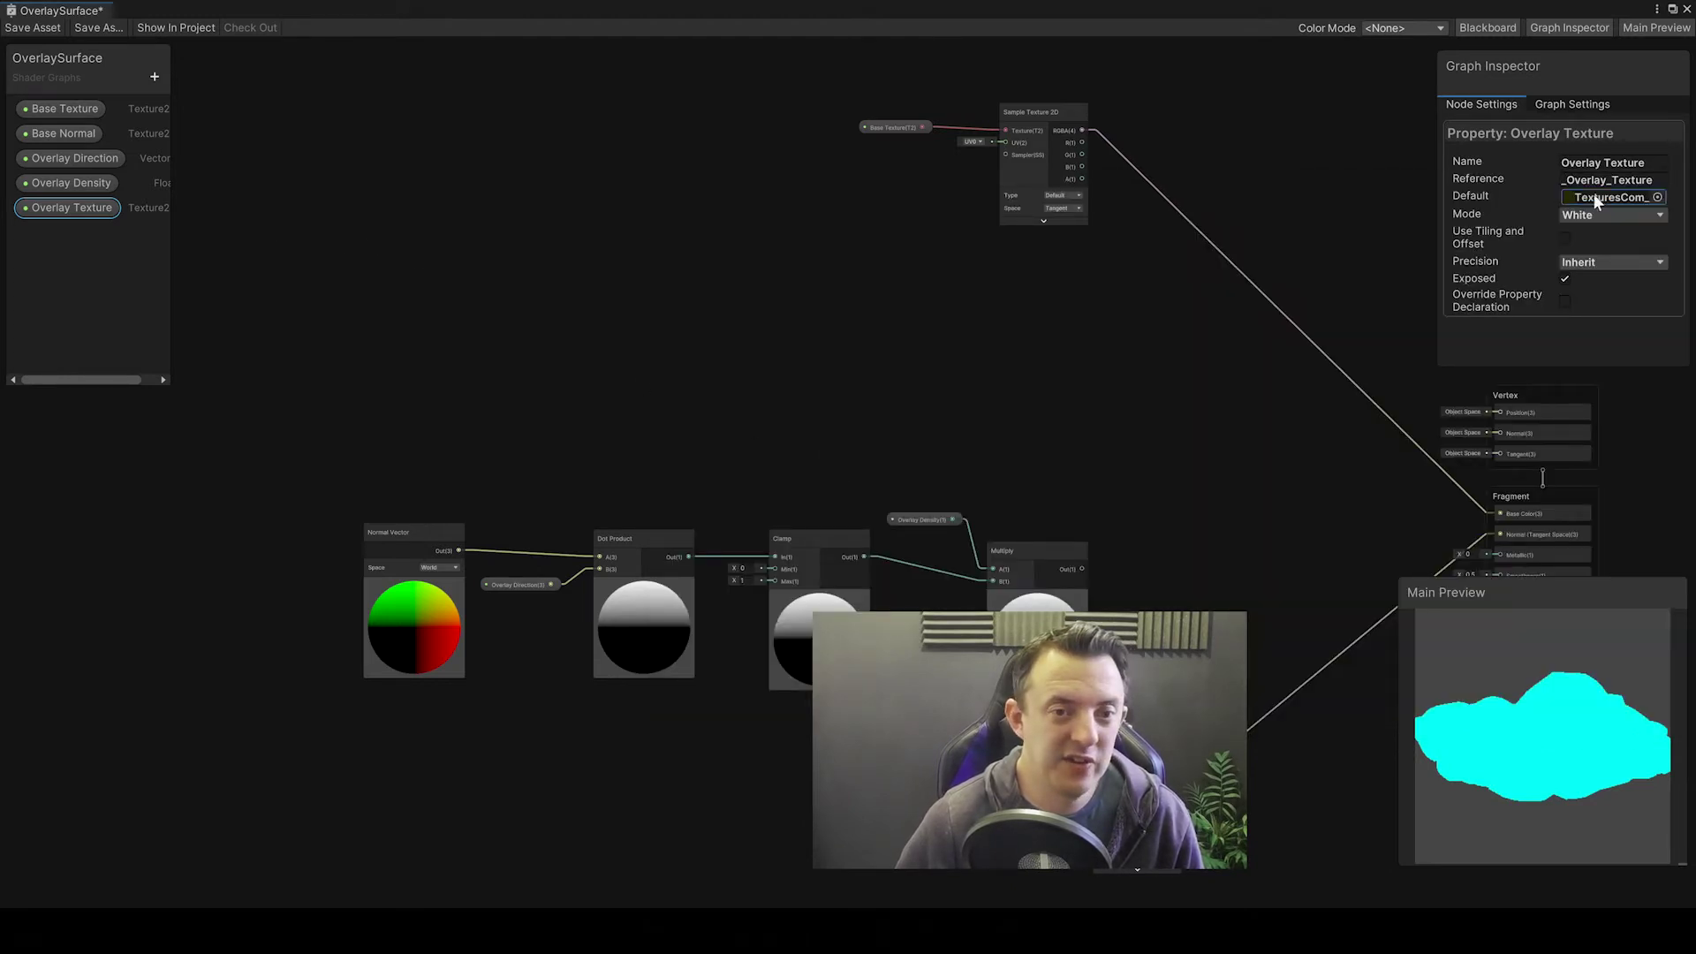
Step: Place Overlay Texture in the graph above the Normal Vector node and feed it into a new Sample Texture 2D node with its preview collapsed
{"action": "left_click_drag", "start_coordinate": [490, 240], "coordinate": [534, 295]}
{"action": "scroll", "coordinate": [533, 292], "scroll_direction": "up", "scroll_amount": 2}
{"action": "left_click", "coordinate": [481, 276]}
{"action": "scroll", "coordinate": [463, 293], "scroll_direction": "down", "scroll_amount": 4}
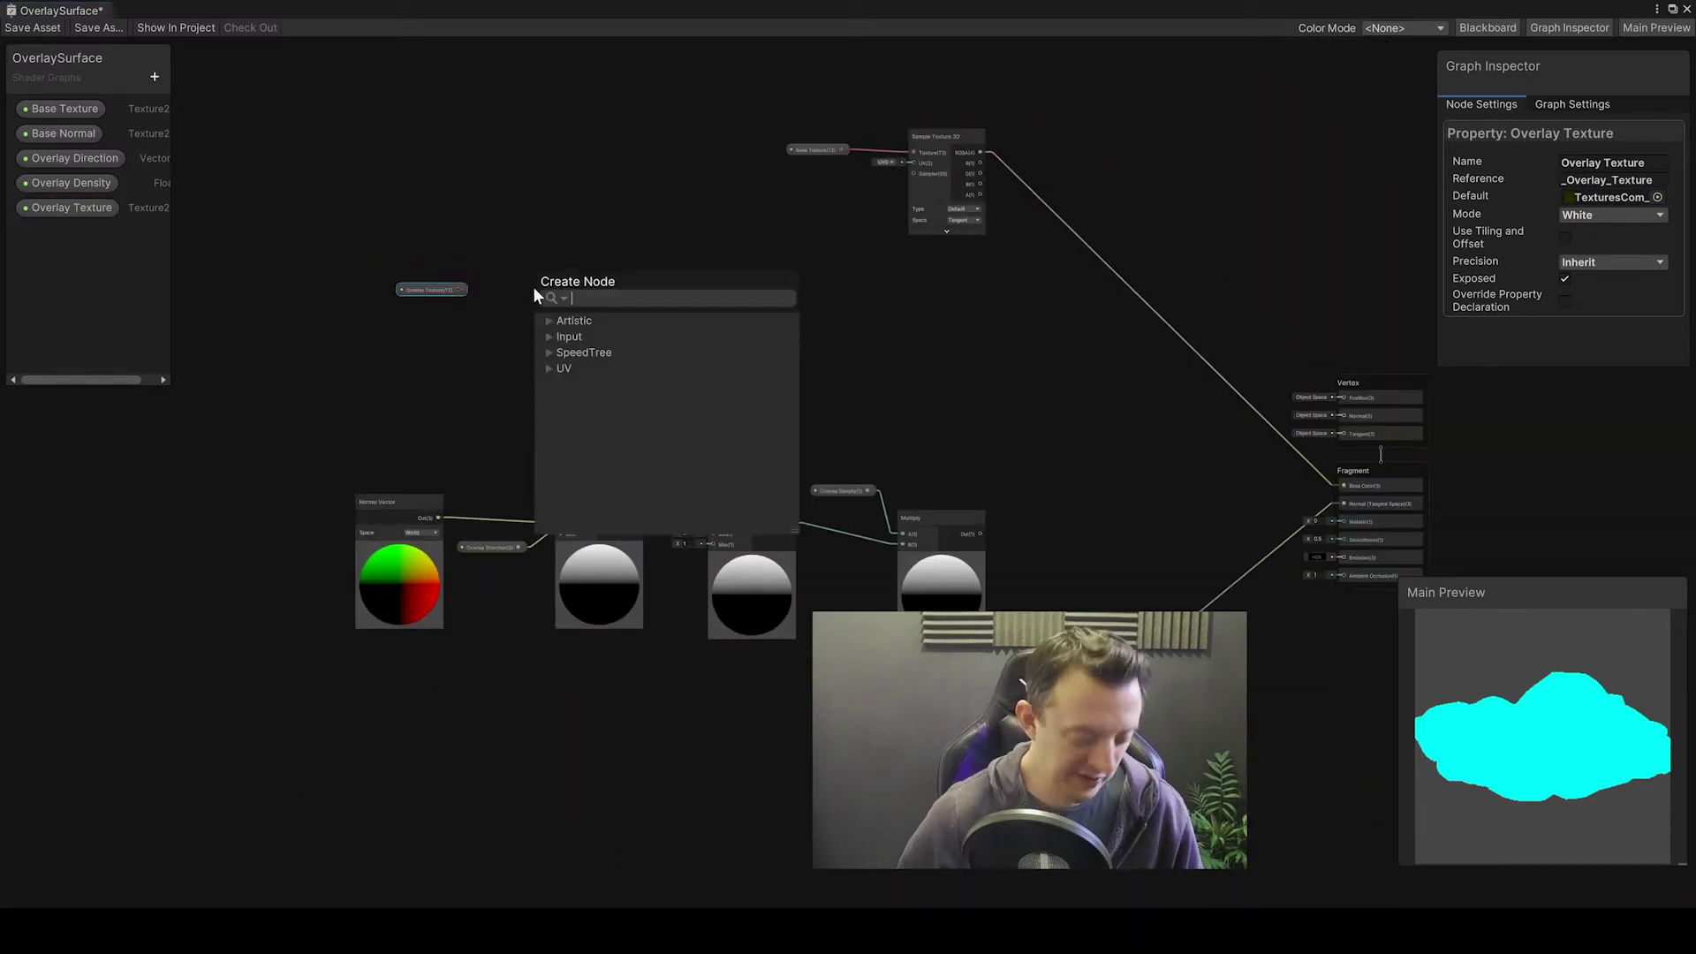
{"action": "type", "text": "sma"}
{"action": "key", "text": "BackSpace"}
{"action": "key", "text": "BackSpace"}
{"action": "type", "text": "am"}
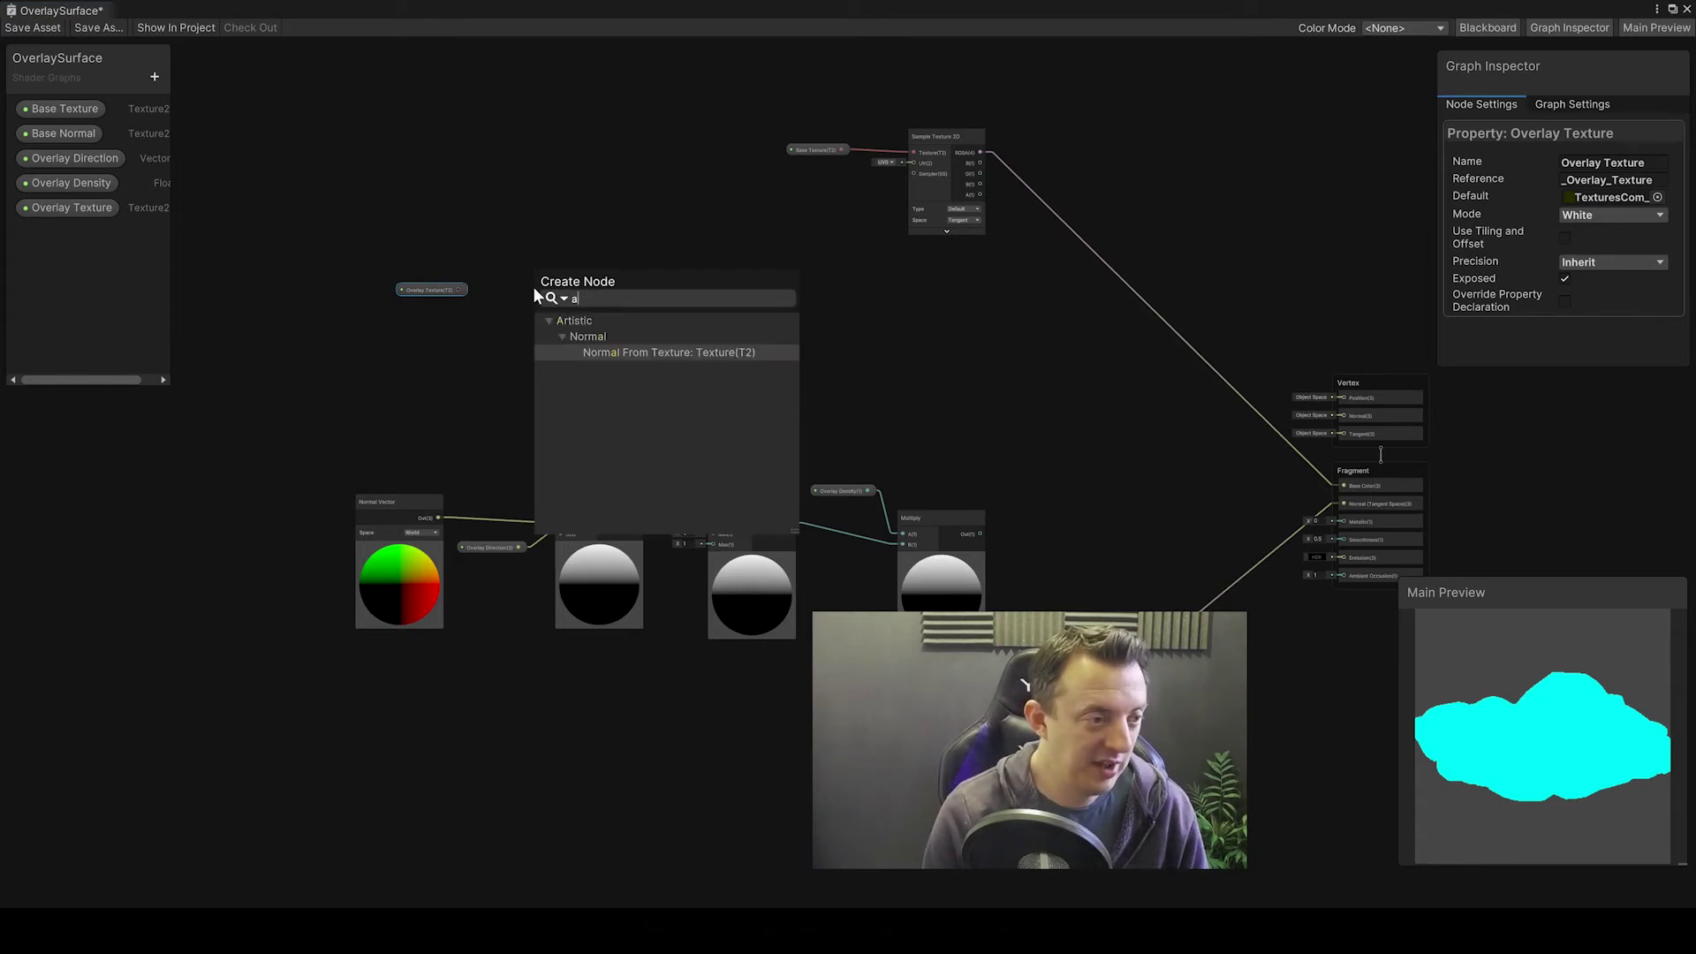
{"action": "key", "text": "Return"}
{"action": "middle_click_drag", "start_coordinate": [688, 326], "coordinate": [837, 323]}
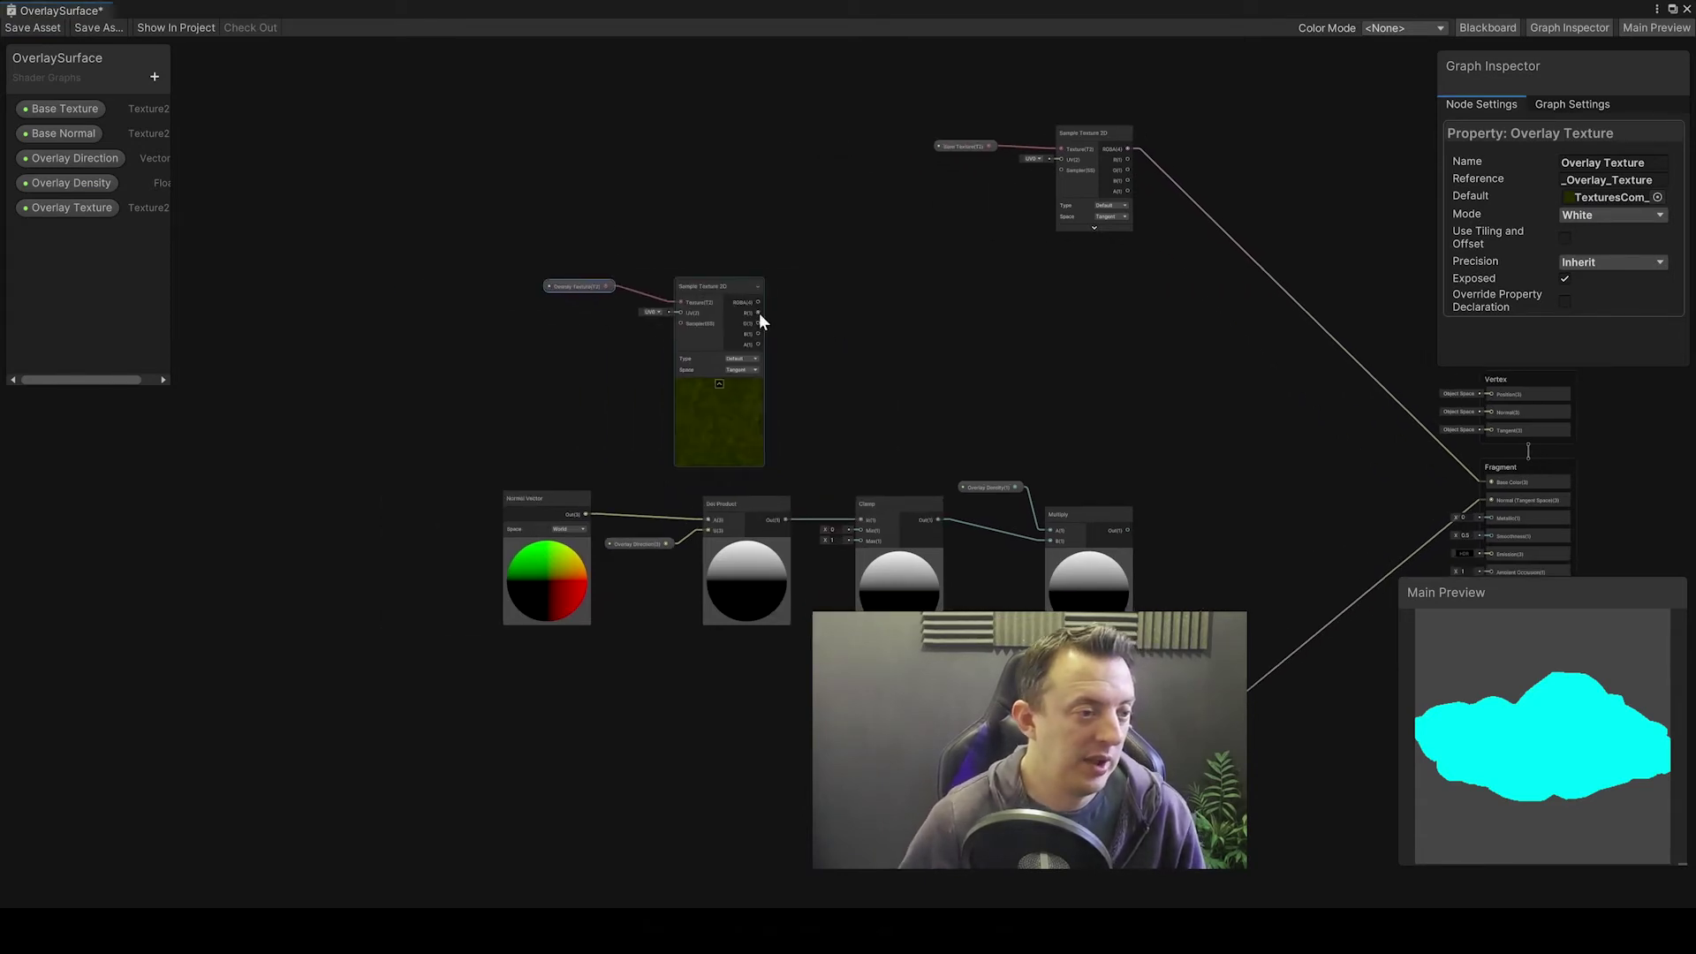
{"action": "left_click_drag", "start_coordinate": [511, 257], "coordinate": [764, 416]}
Step: Add a Multiply node with input A fed by the overlay sample's RGBA output and place it above the density Multiply
{"action": "left_click_drag", "start_coordinate": [504, 163], "coordinate": [1111, 357]}
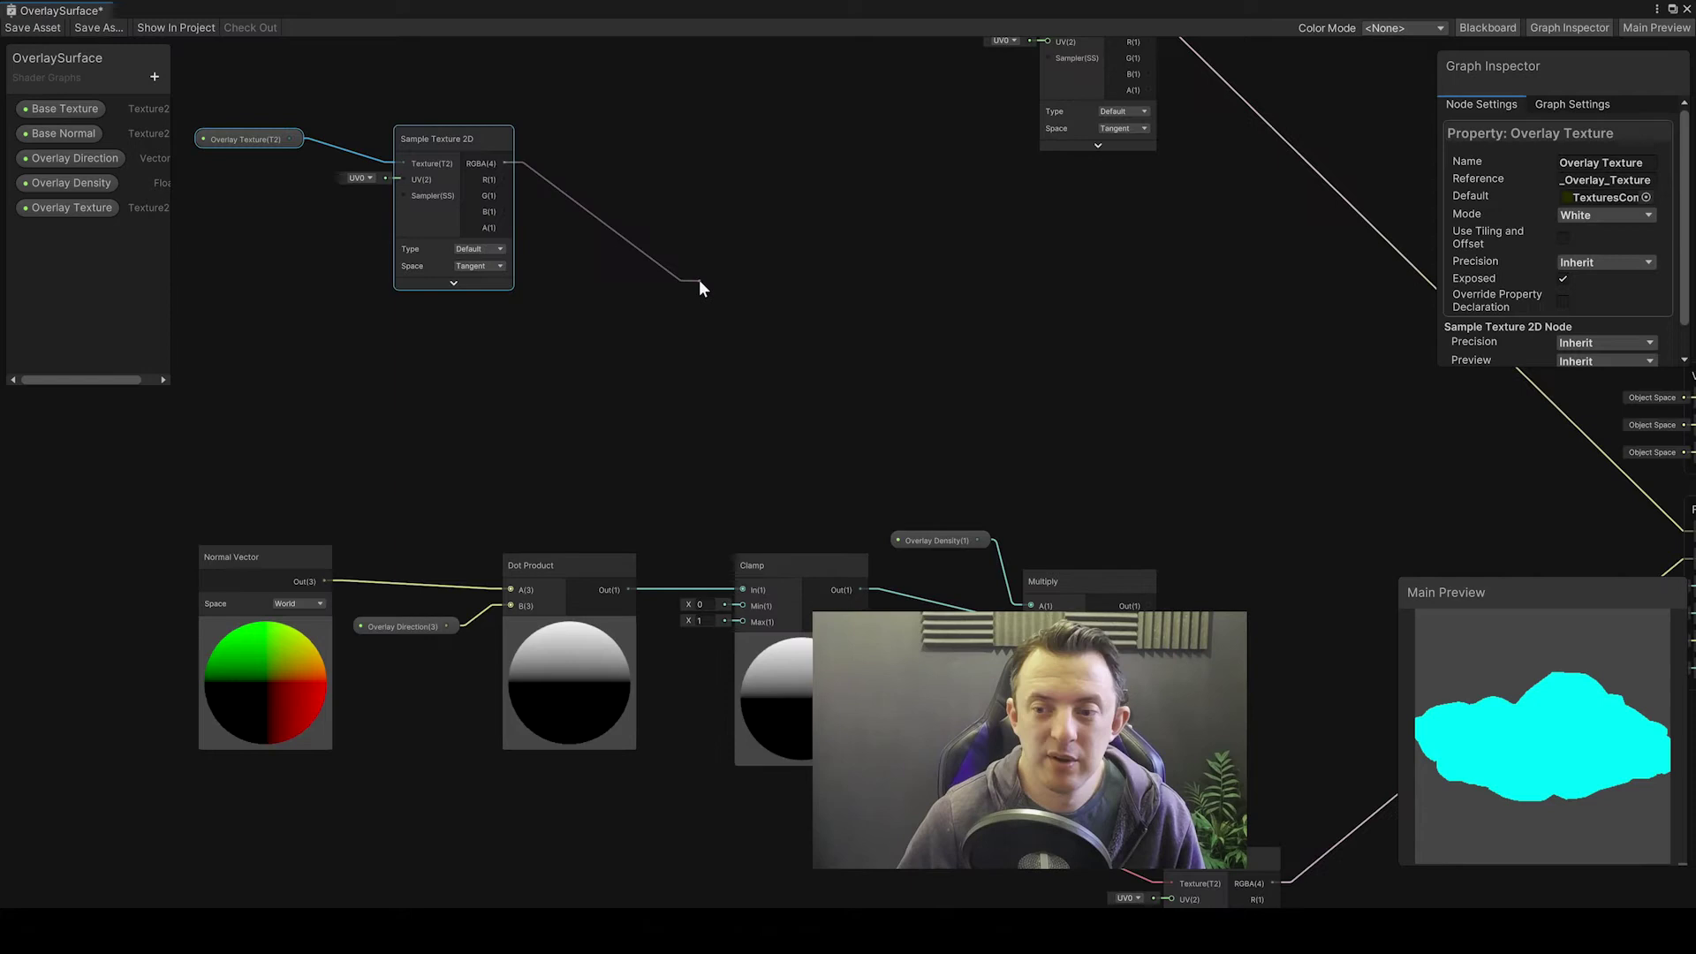
{"action": "type", "text": "mu"}
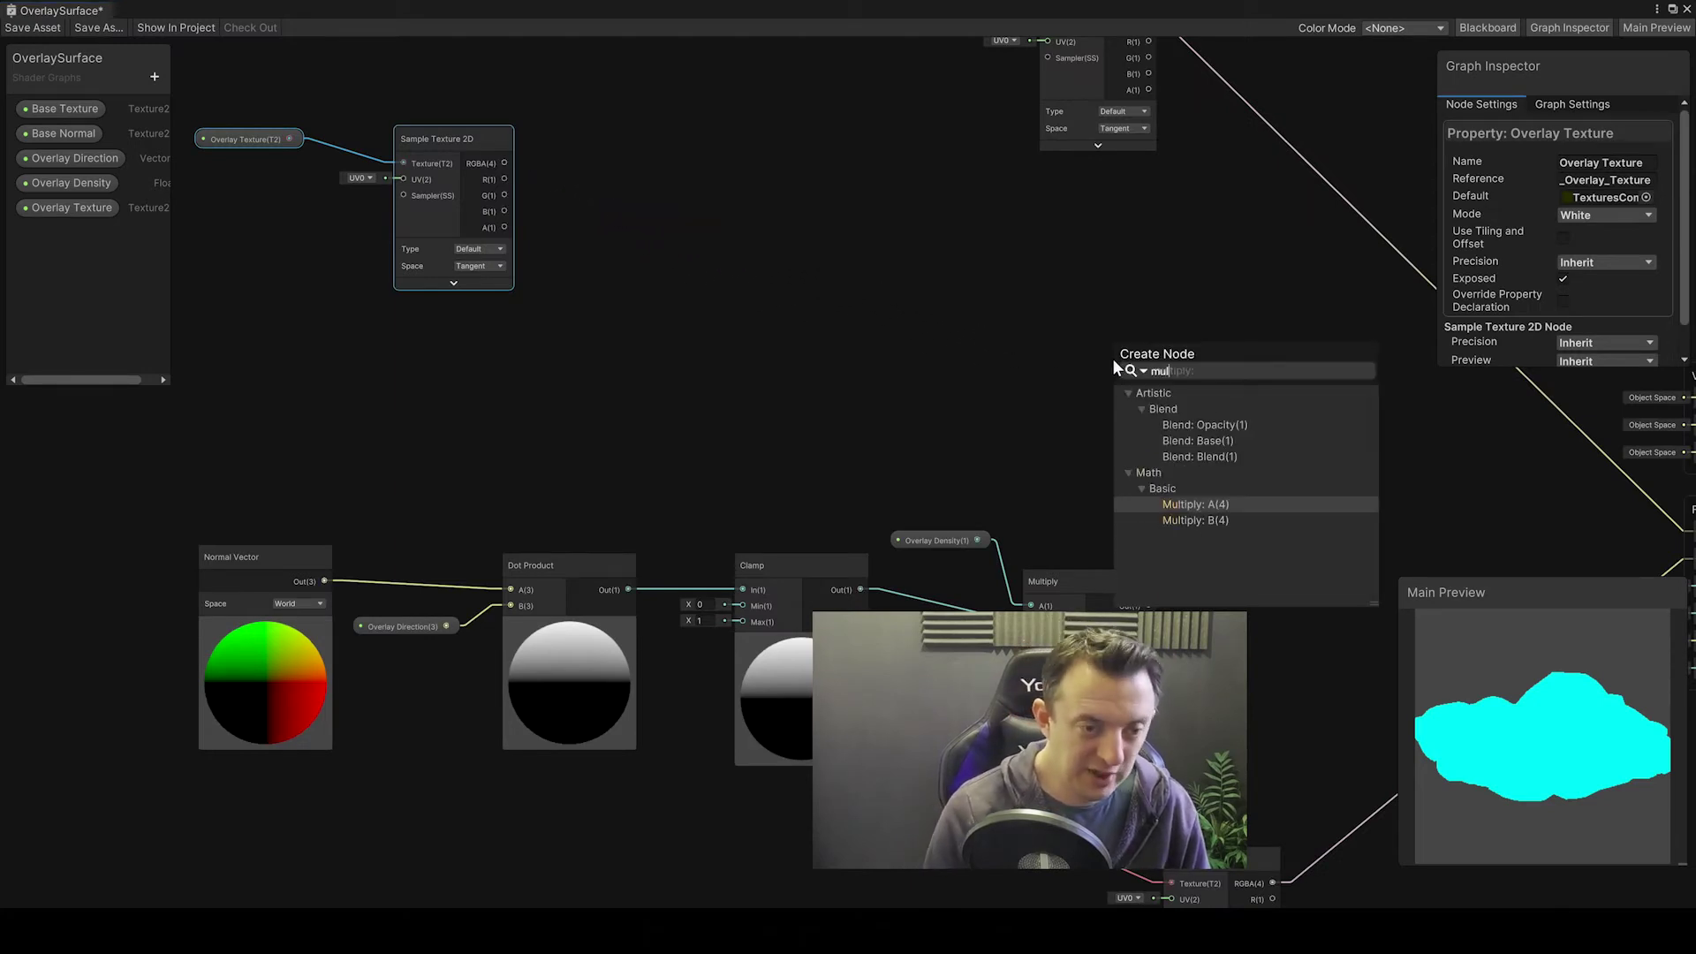
{"action": "type", "text": "l"}
{"action": "key", "text": "Return"}
{"action": "scroll", "coordinate": [1111, 358], "scroll_direction": "down", "scroll_amount": 2}
{"action": "left_click_drag", "start_coordinate": [1136, 374], "coordinate": [1167, 320]}
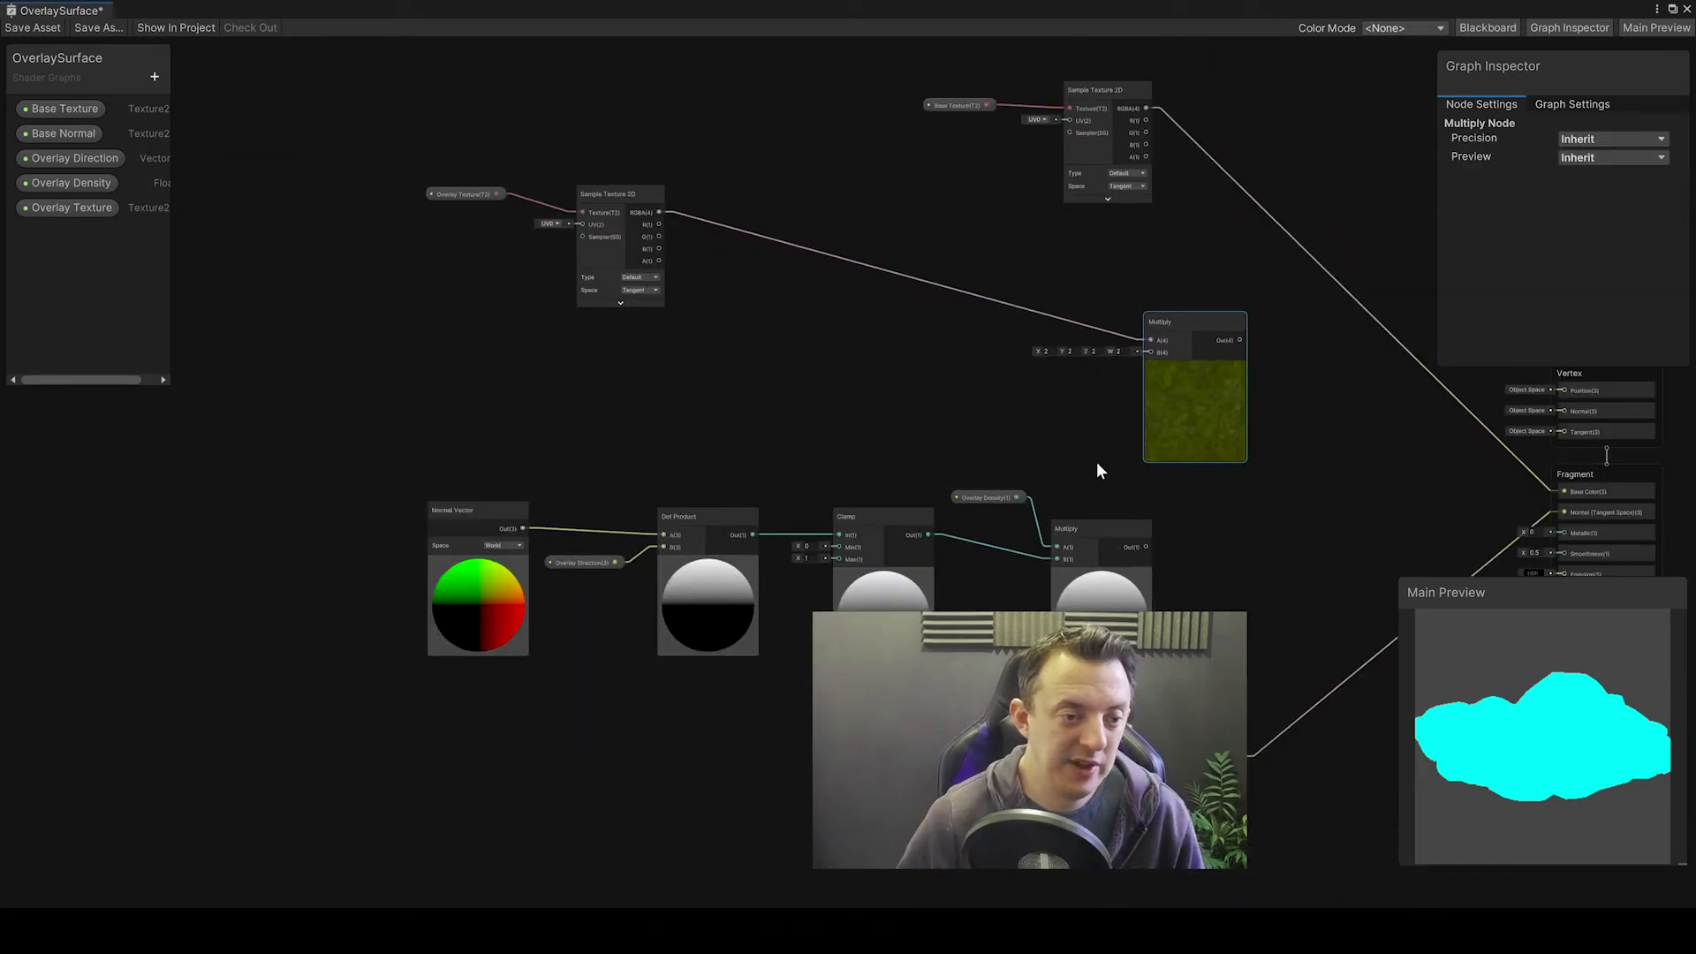
Step: Move the normal-direction node chain up and away from the master stack, and connect its density Multiply output to the new Multiply's B input
{"action": "left_click_drag", "start_coordinate": [379, 446], "coordinate": [887, 469]}
{"action": "left_click", "coordinate": [964, 488]}
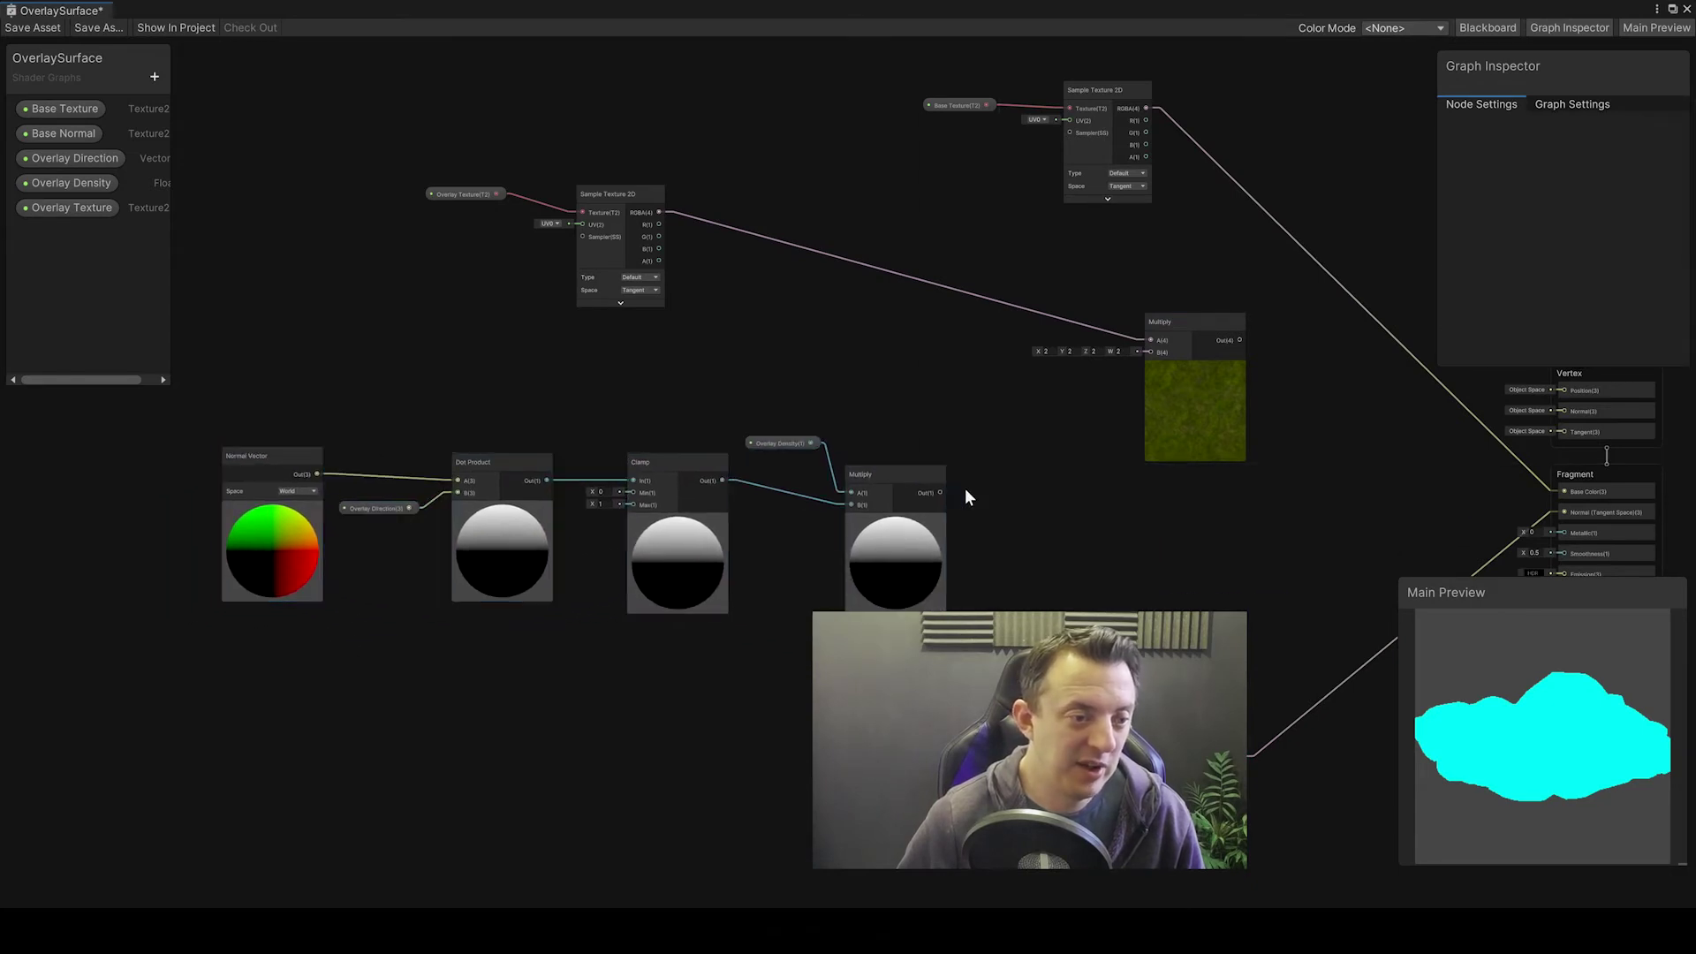
{"action": "scroll", "coordinate": [941, 490], "scroll_direction": "up", "scroll_amount": 1}
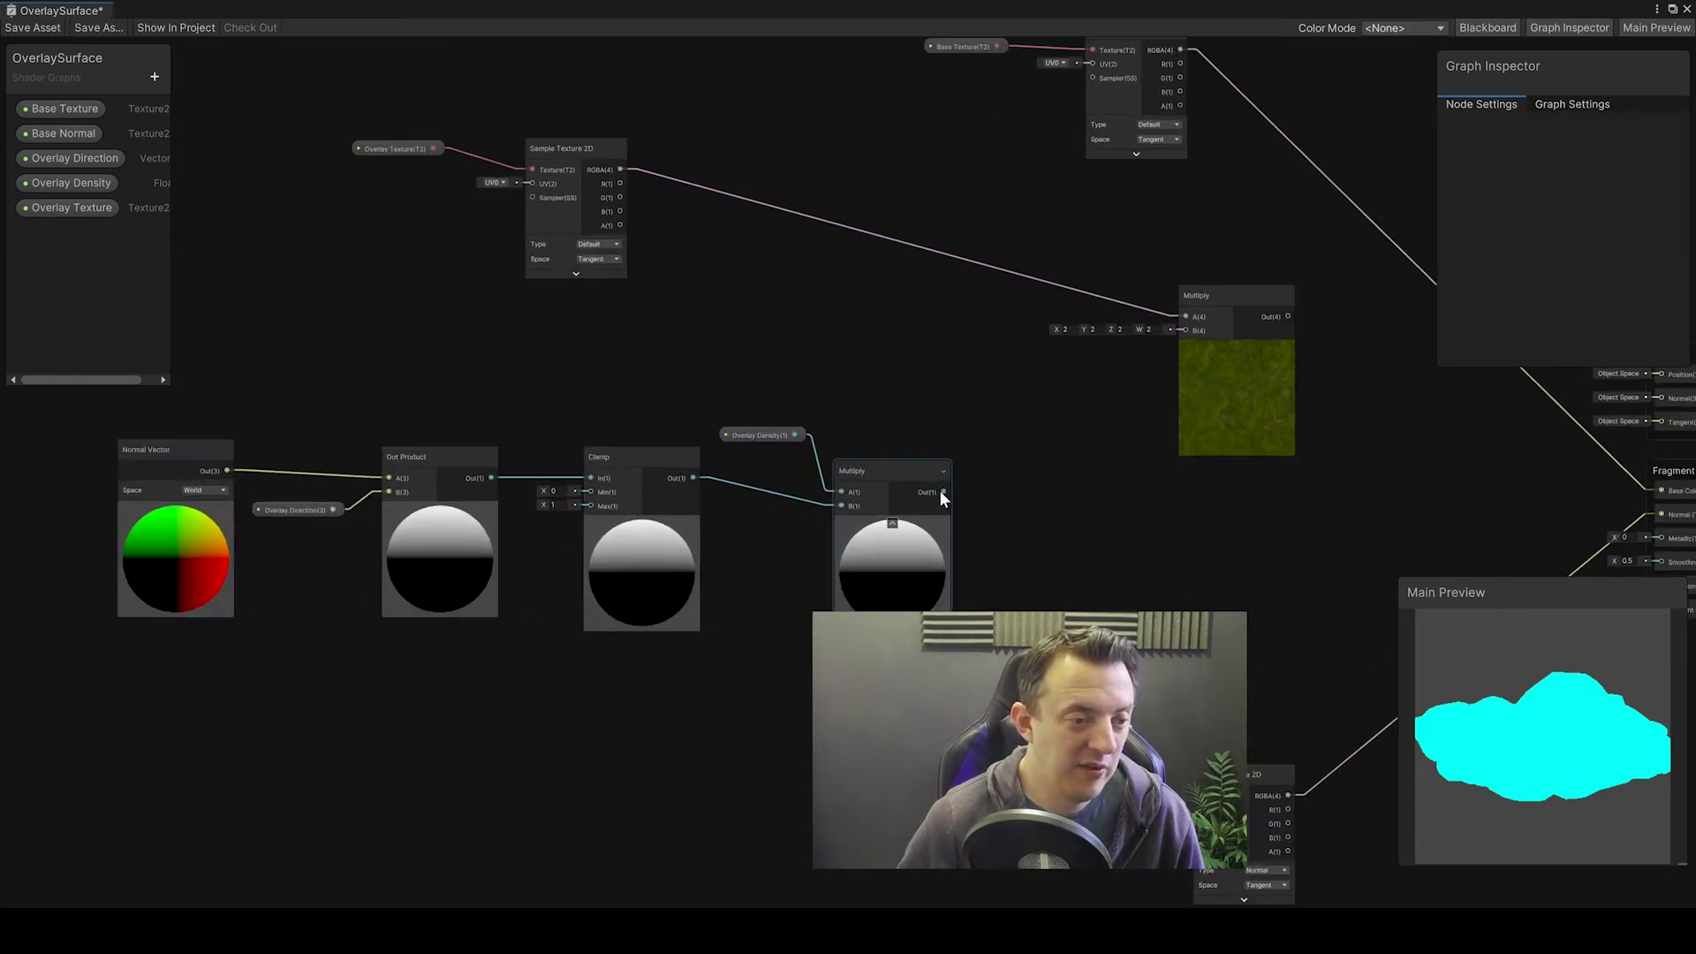
{"action": "left_click_drag", "start_coordinate": [944, 492], "coordinate": [1186, 330]}
{"action": "scroll", "coordinate": [1218, 349], "scroll_direction": "up", "scroll_amount": 6}
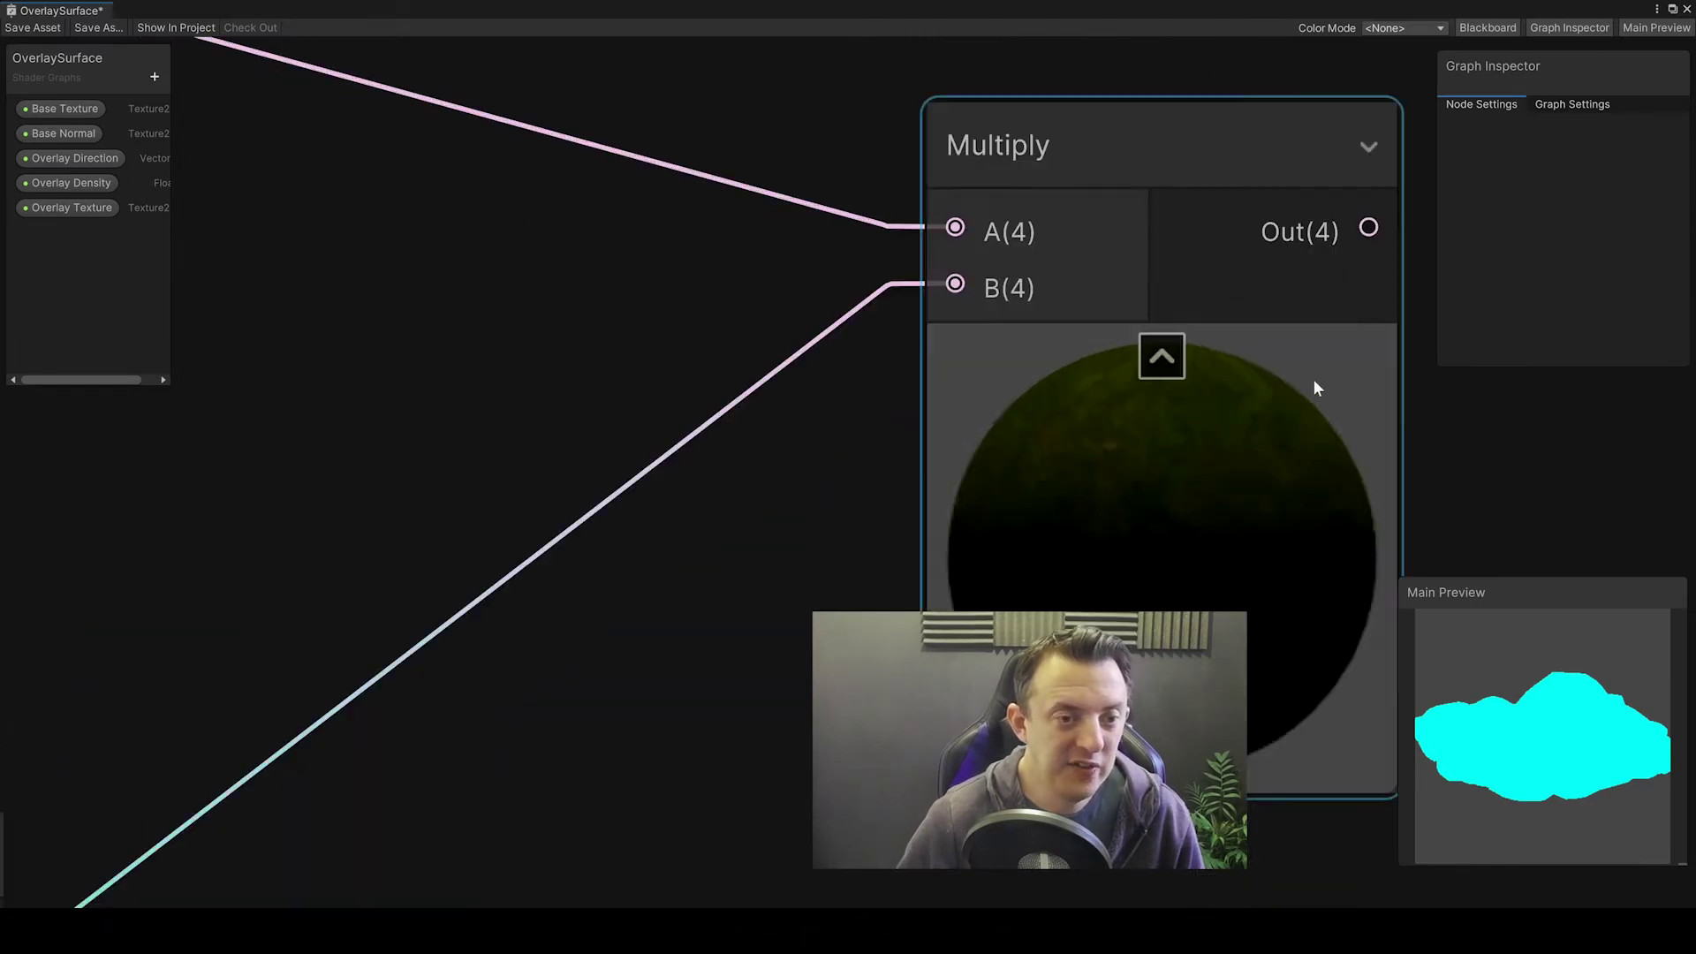
{"action": "scroll", "coordinate": [828, 214], "scroll_direction": "down", "scroll_amount": 3}
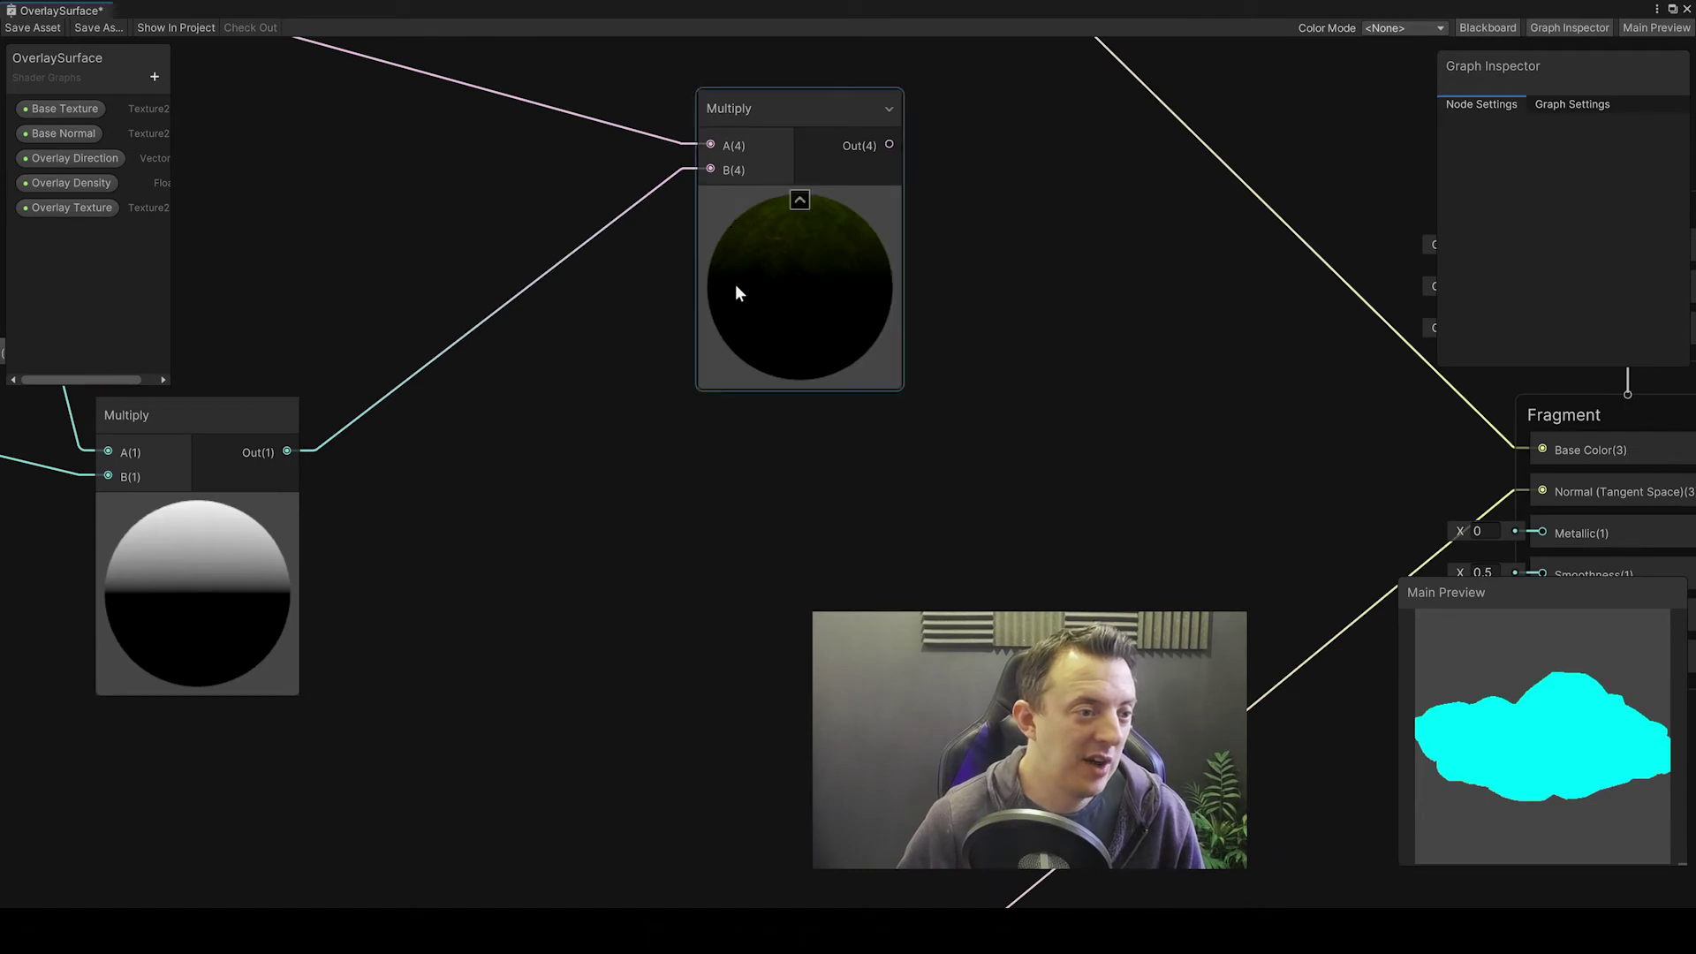
{"action": "scroll", "coordinate": [808, 285], "scroll_direction": "down", "scroll_amount": 7}
{"action": "middle_click_drag", "start_coordinate": [808, 284], "coordinate": [1030, 438]}
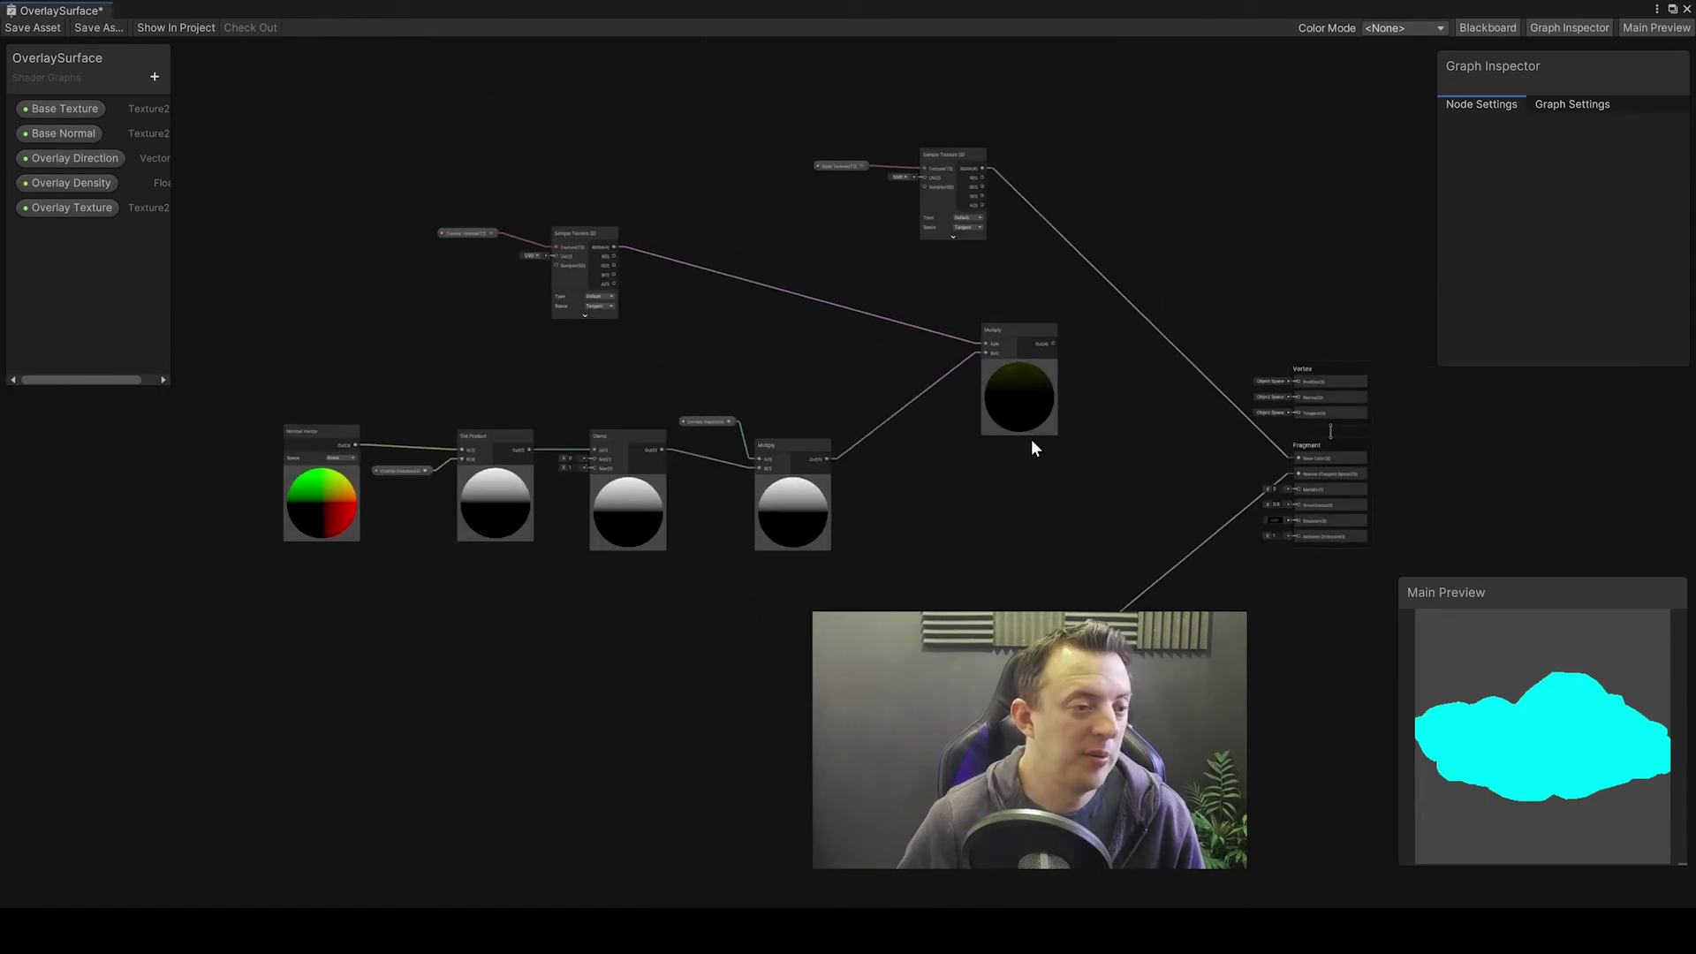
Step: Expand the base texture sample's preview and align that node directly above the overlay Multiply node
{"action": "scroll", "coordinate": [1031, 438], "scroll_direction": "up", "scroll_amount": 2}
{"action": "left_click_drag", "start_coordinate": [1021, 408], "coordinate": [994, 408]}
{"action": "middle_click_drag", "start_coordinate": [858, 359], "coordinate": [851, 429]}
{"action": "left_click_drag", "start_coordinate": [1000, 362], "coordinate": [926, 368]}
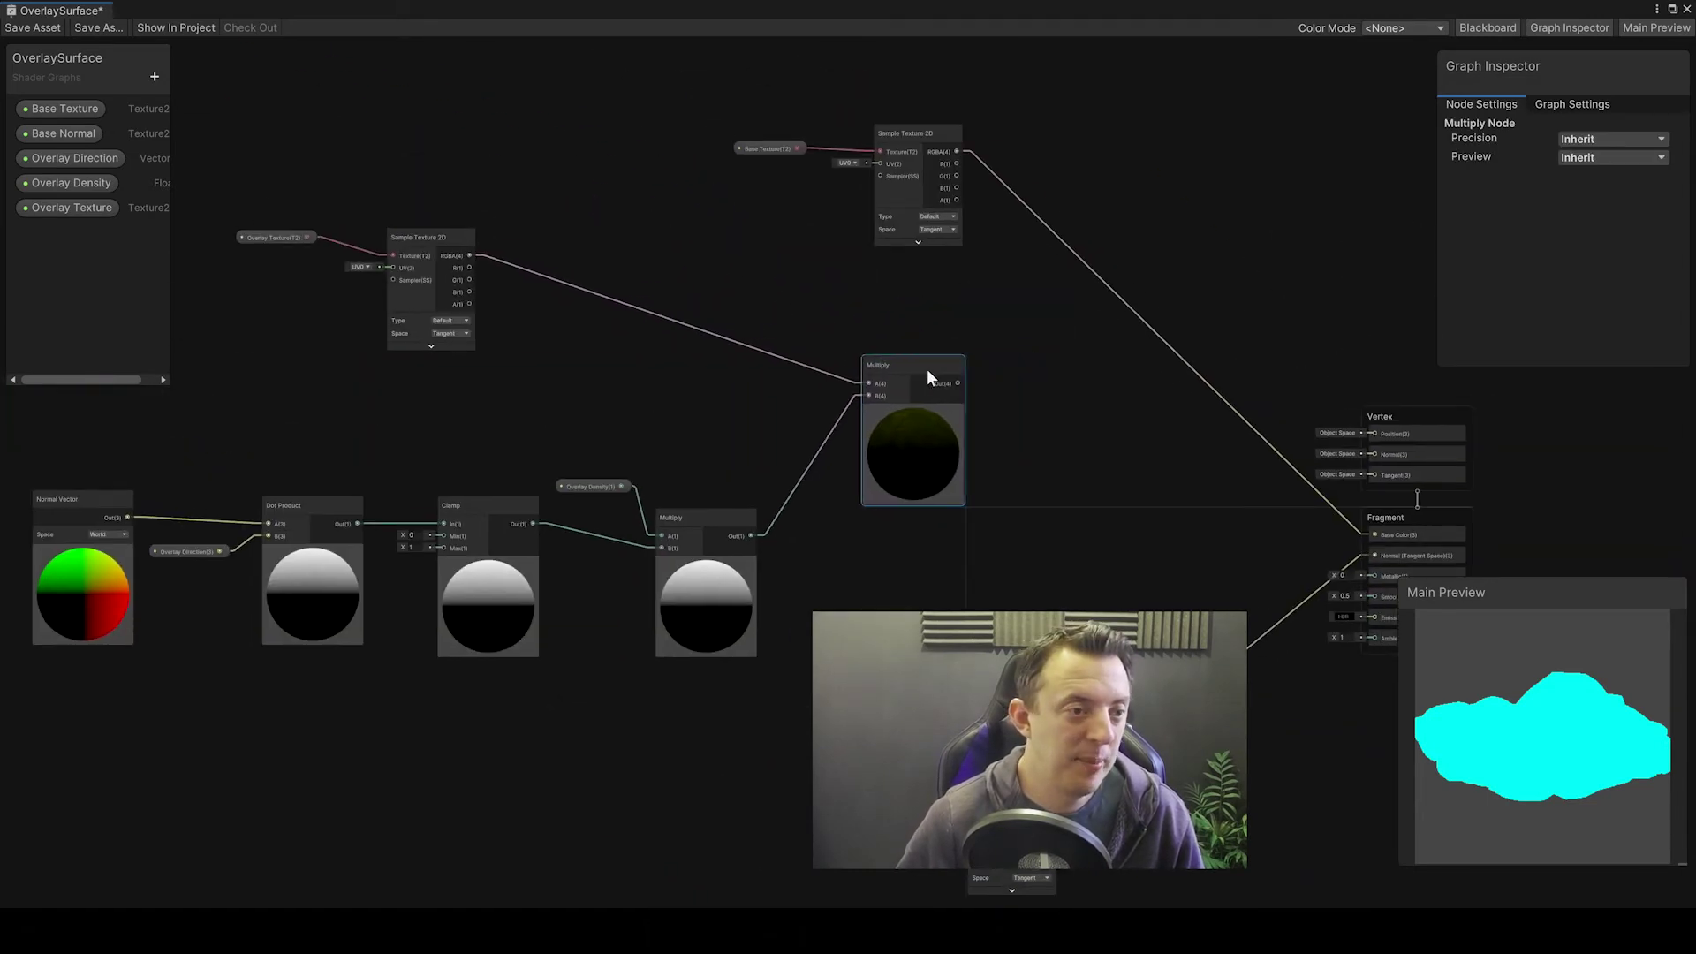
{"action": "left_click", "coordinate": [919, 242]}
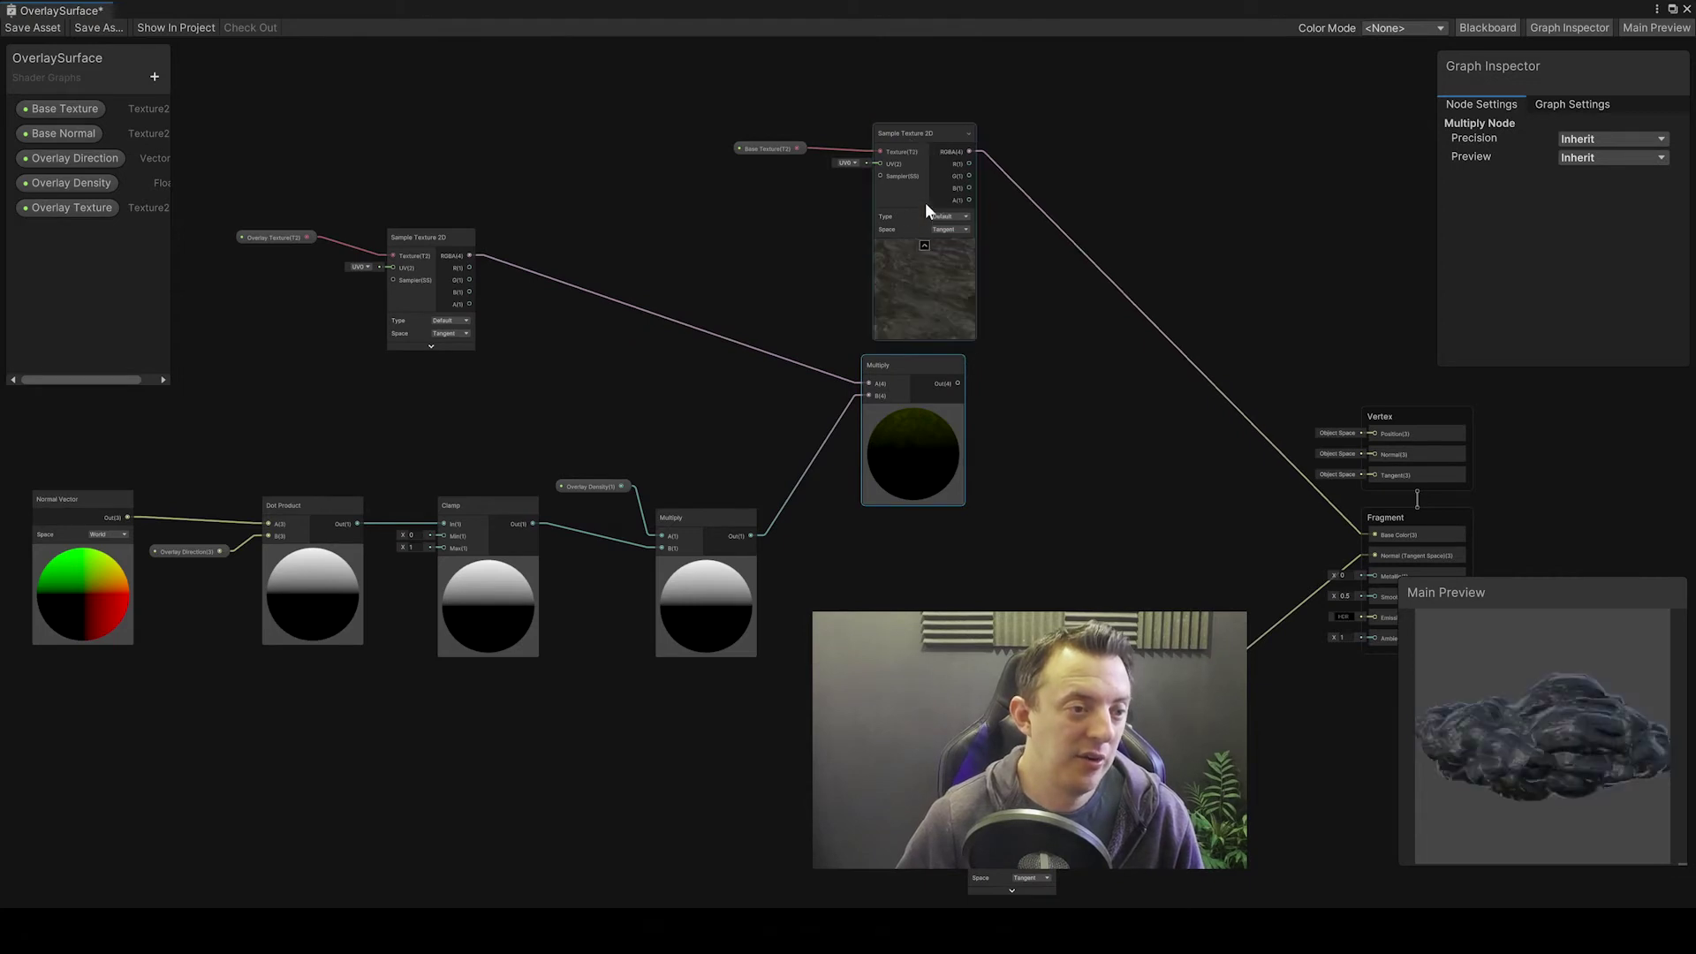
{"action": "left_click_drag", "start_coordinate": [921, 132], "coordinate": [913, 171]}
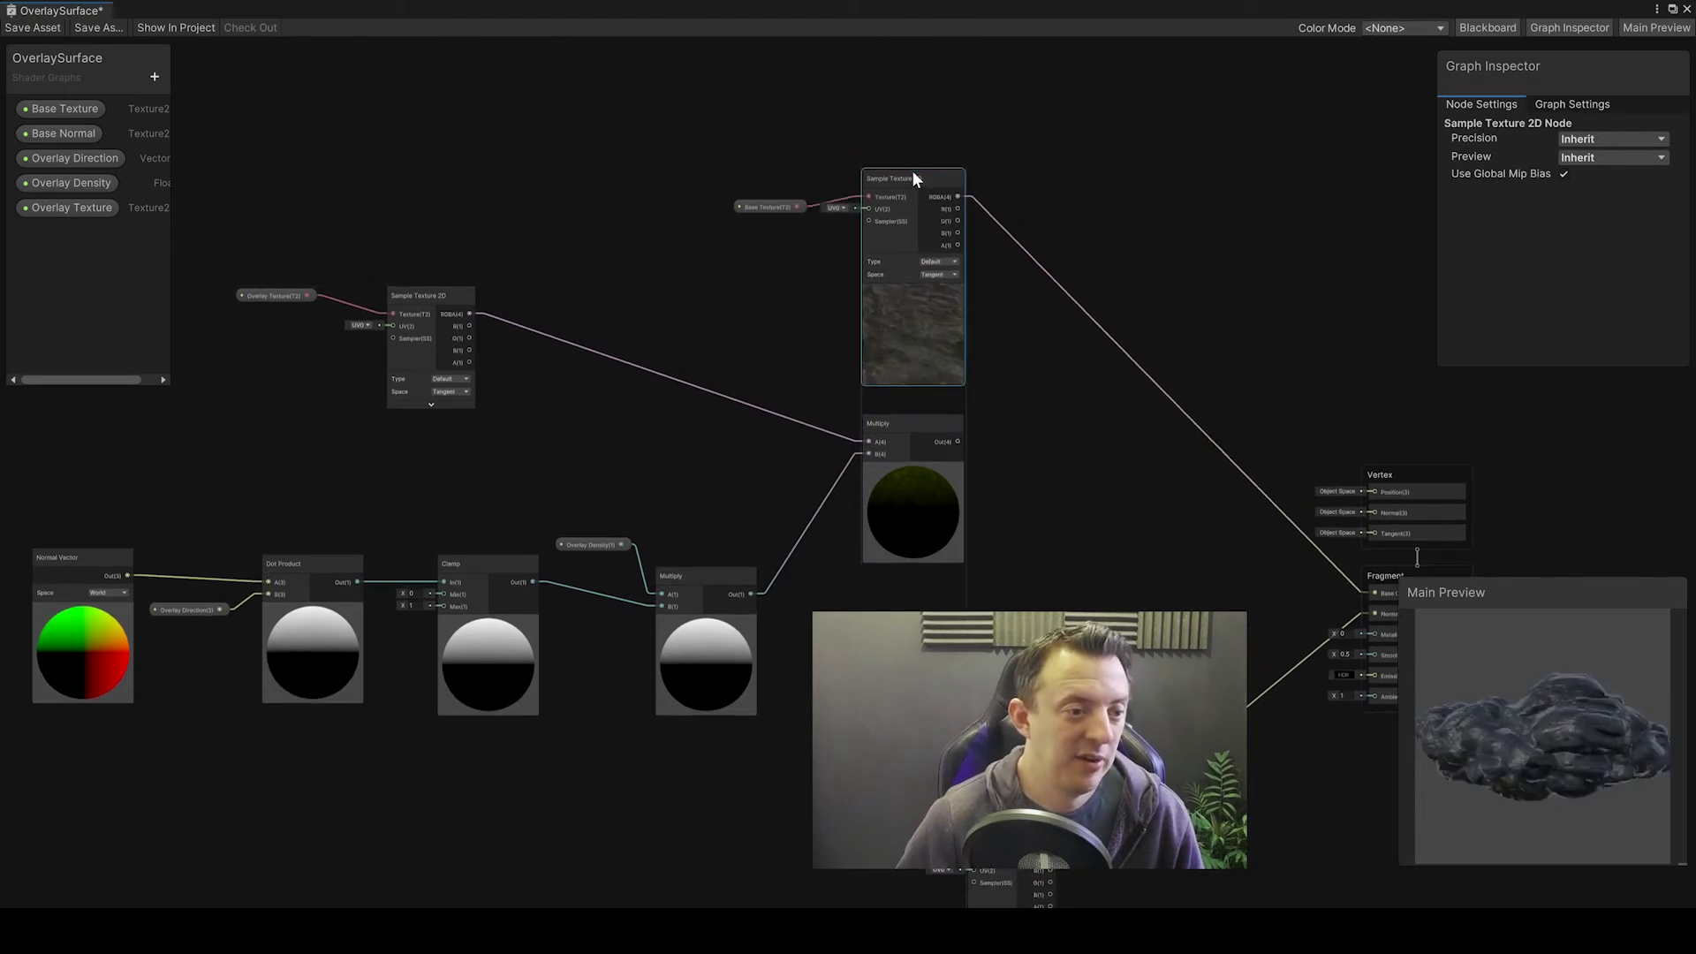
{"action": "left_click", "coordinate": [913, 433]}
{"action": "middle_click_drag", "start_coordinate": [1034, 477], "coordinate": [932, 459]}
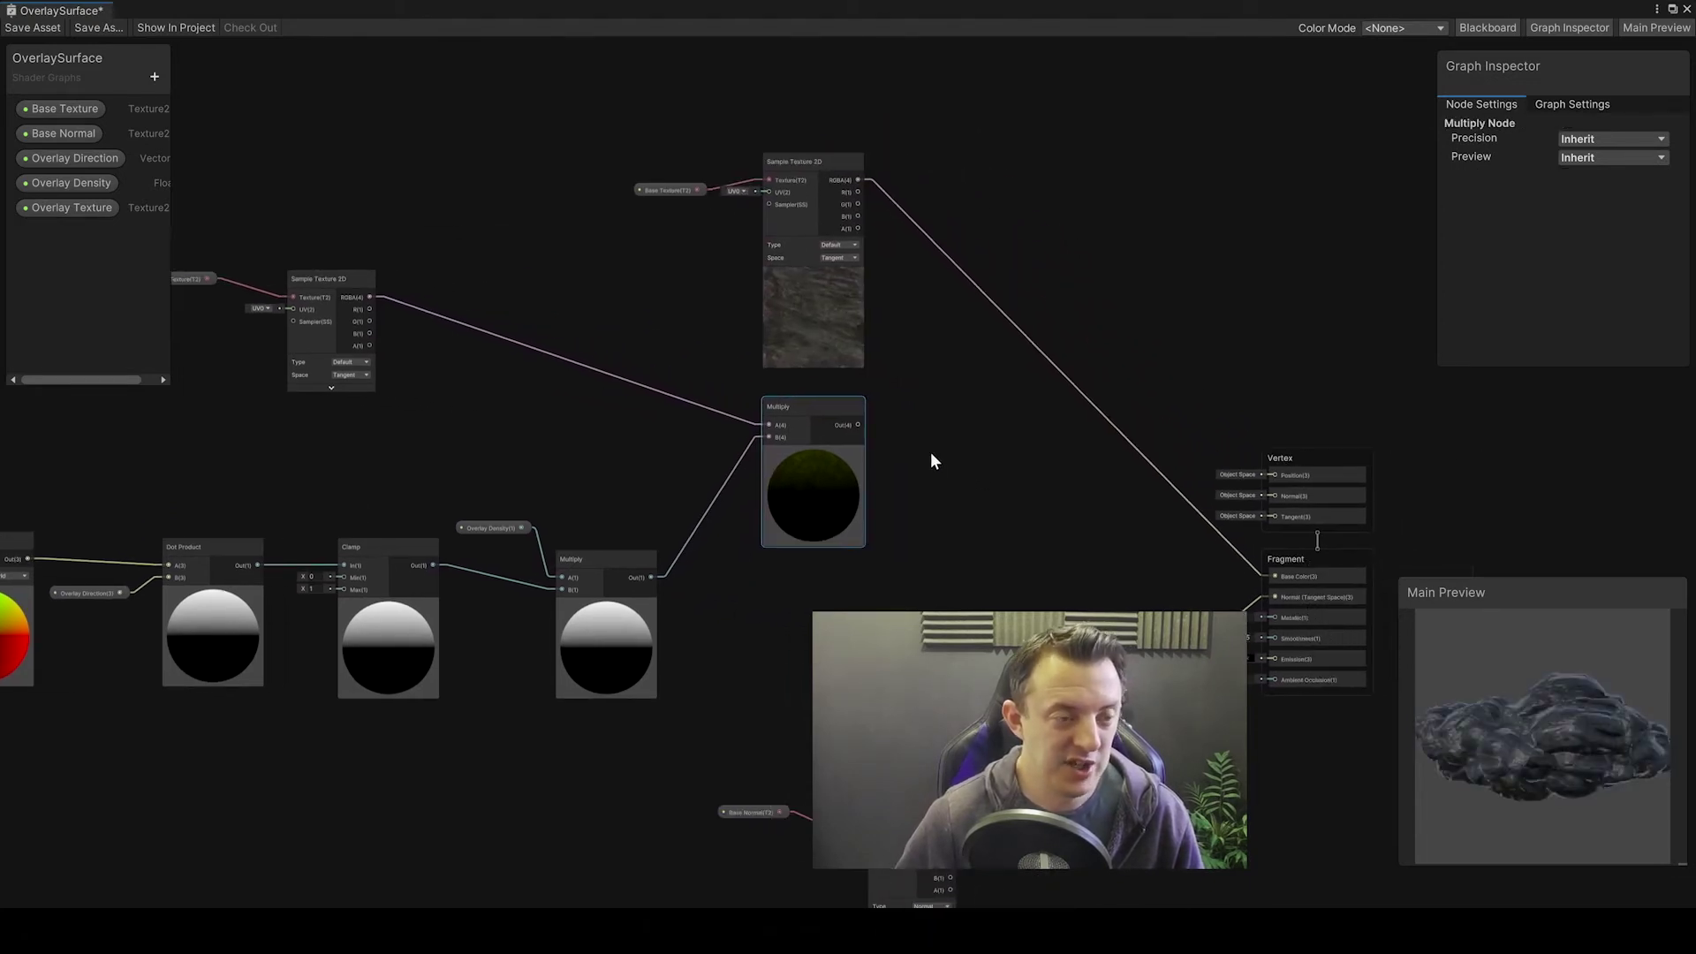
Step: Delete the base texture's connection to Base Color and add a Blend node with its Base input fed by the base sample's RGBA output
{"action": "left_click", "coordinate": [1033, 348]}
{"action": "key", "text": "Delete"}
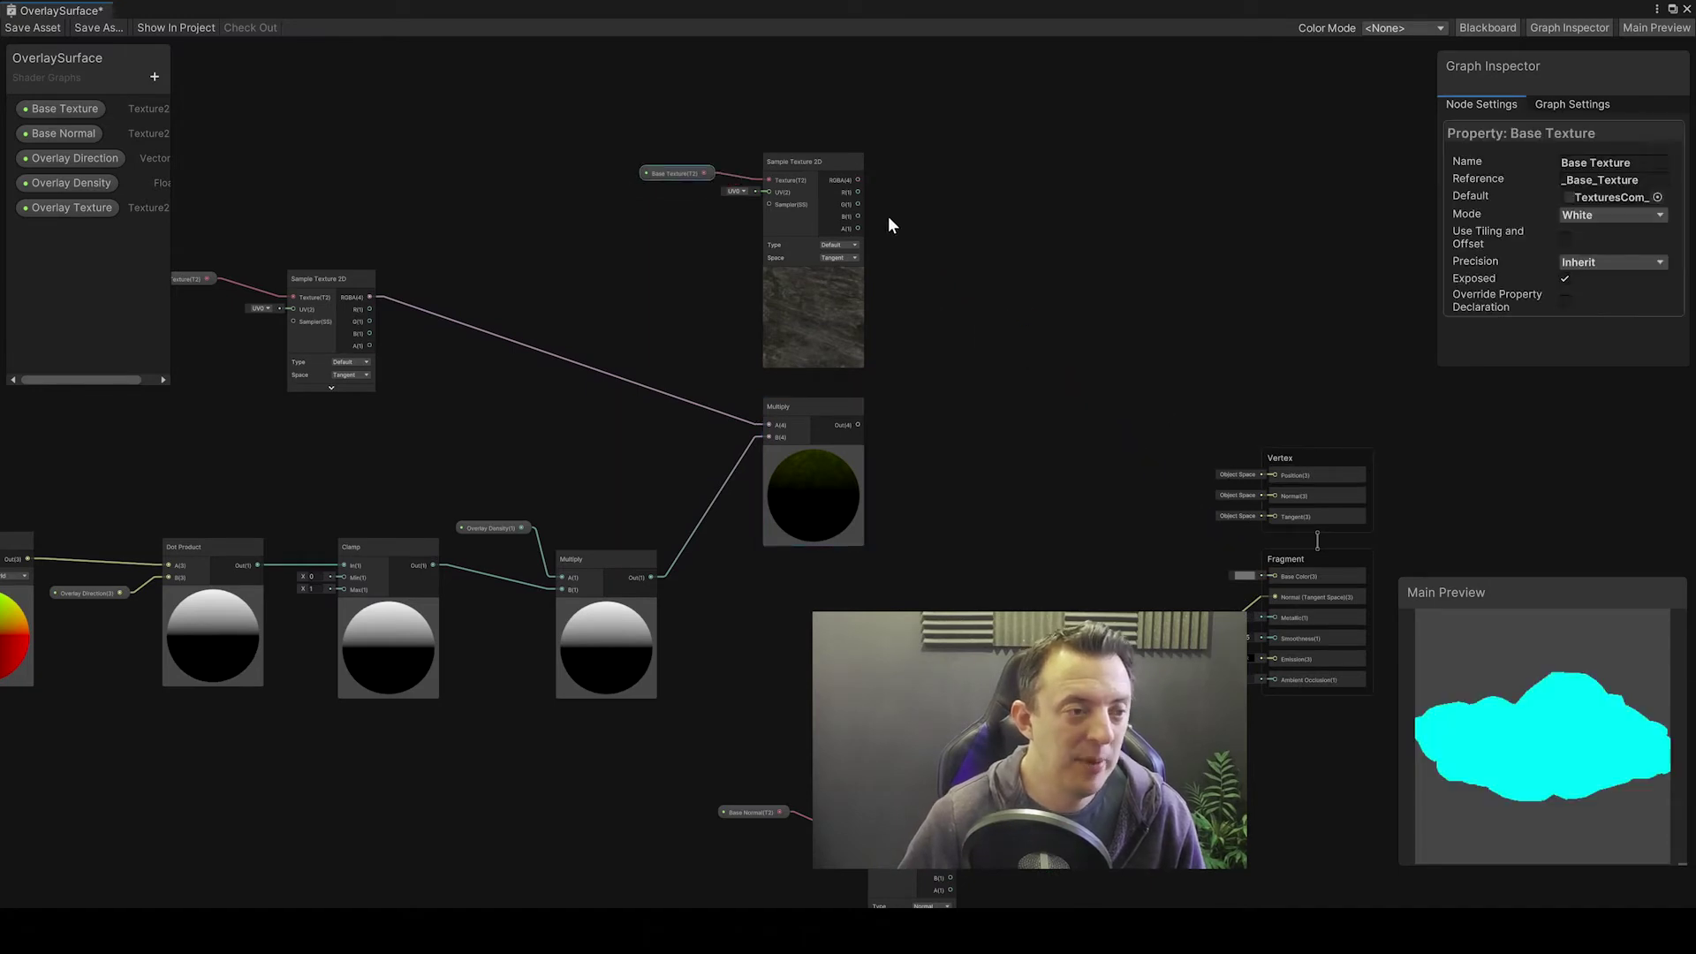
{"action": "left_click", "coordinate": [807, 162]}
{"action": "key", "text": "space"}
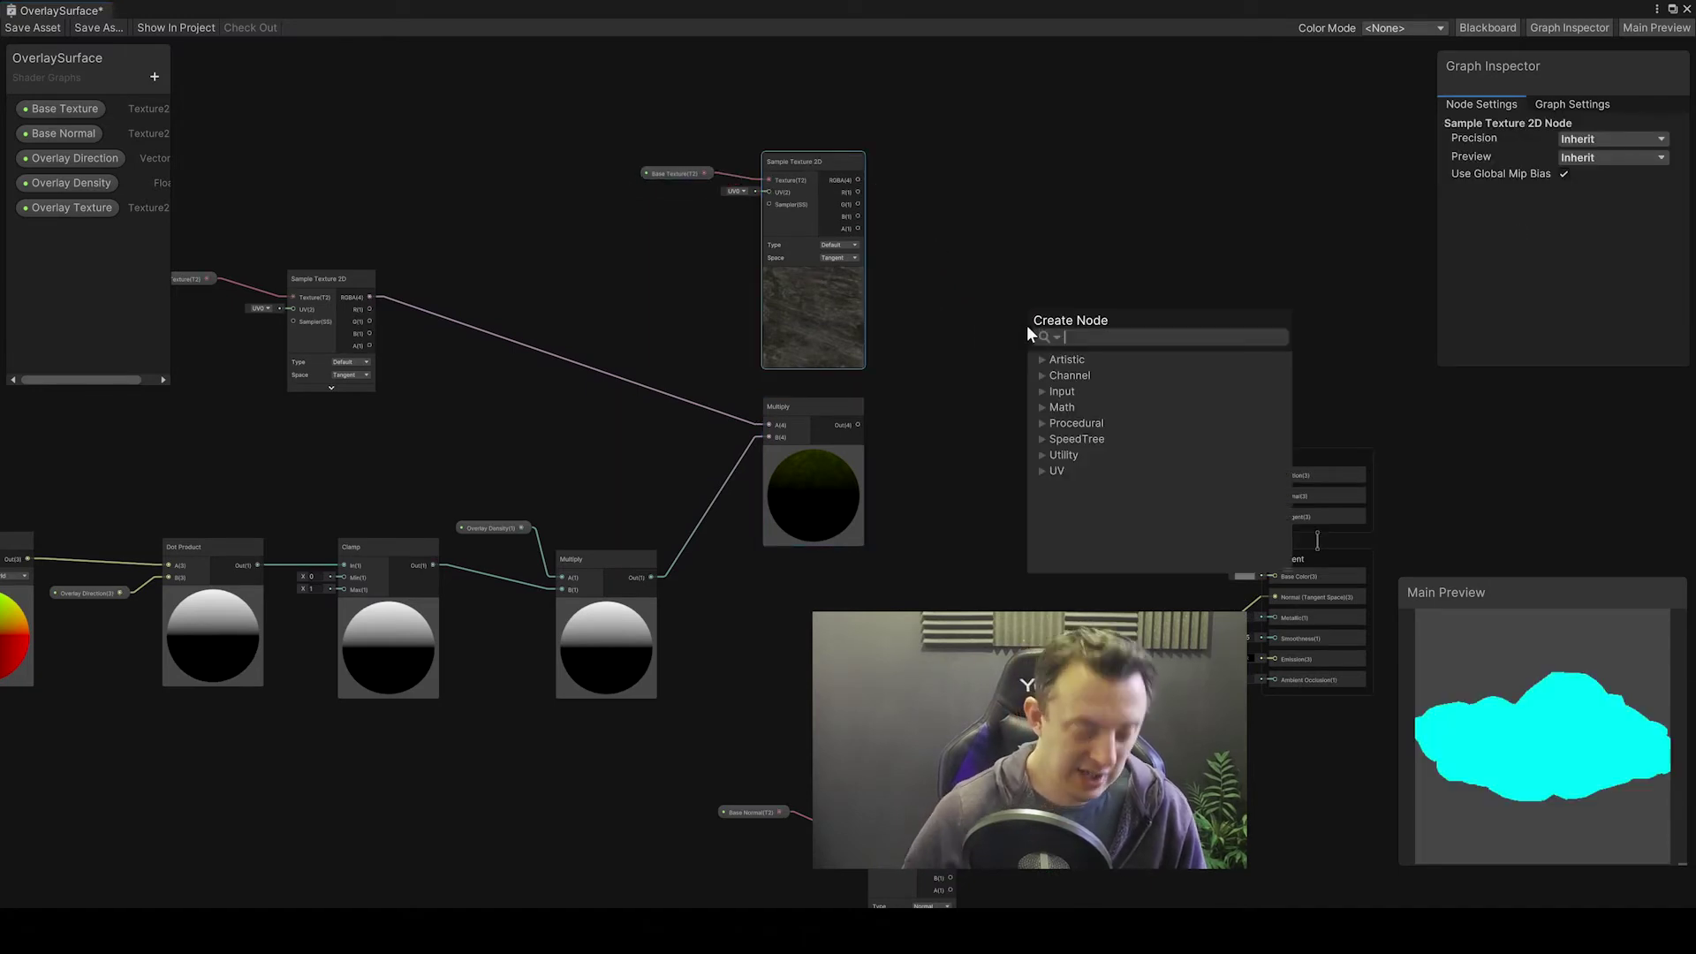
{"action": "type", "text": "blen"}
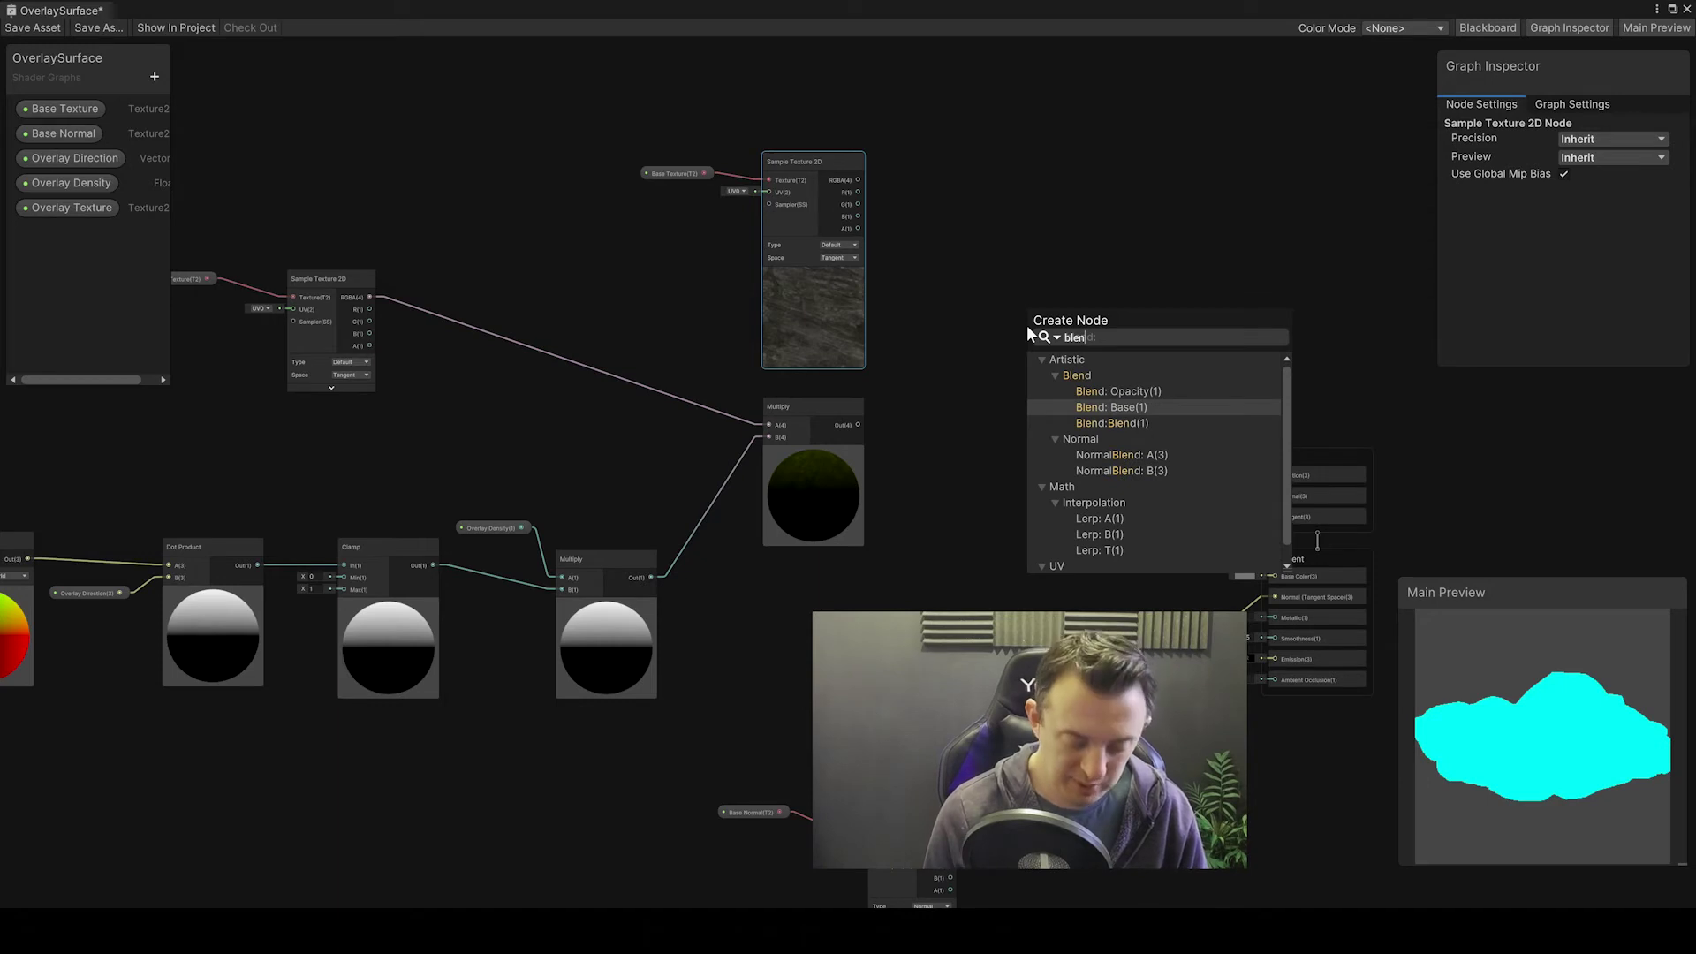
{"action": "key", "text": "Return"}
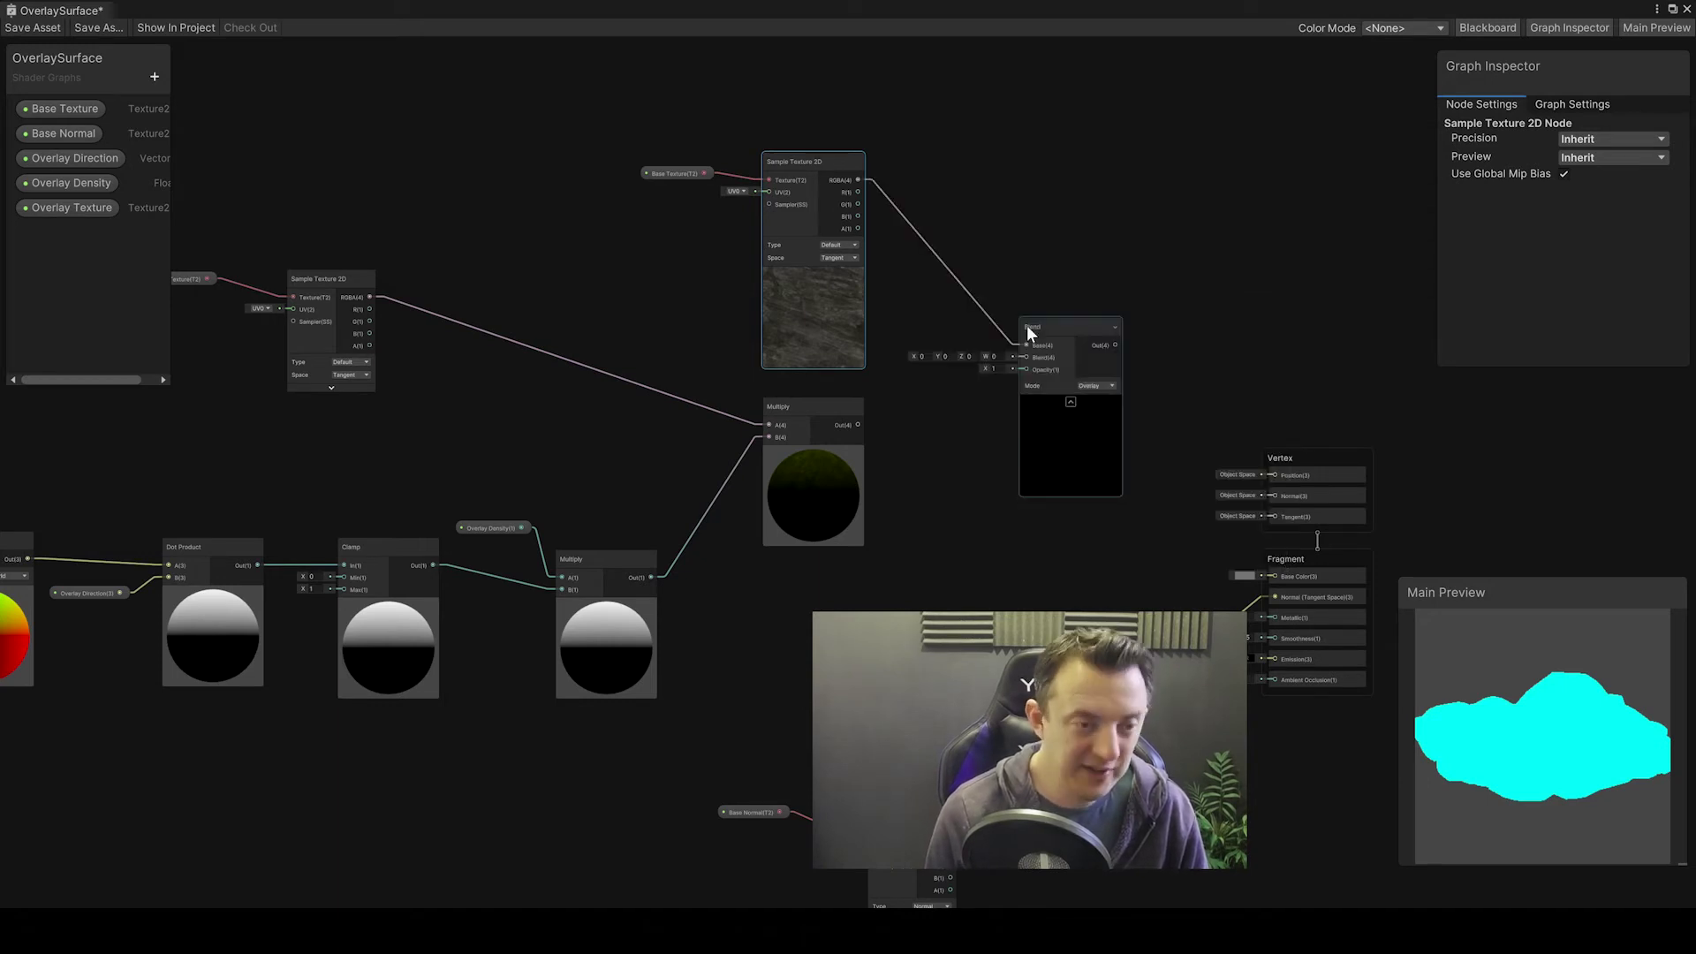
Step: Connect the overlay Multiply output to the Blend node's Blend input and set the blend mode to Screen
{"action": "scroll", "coordinate": [1026, 325], "scroll_direction": "up", "scroll_amount": 1}
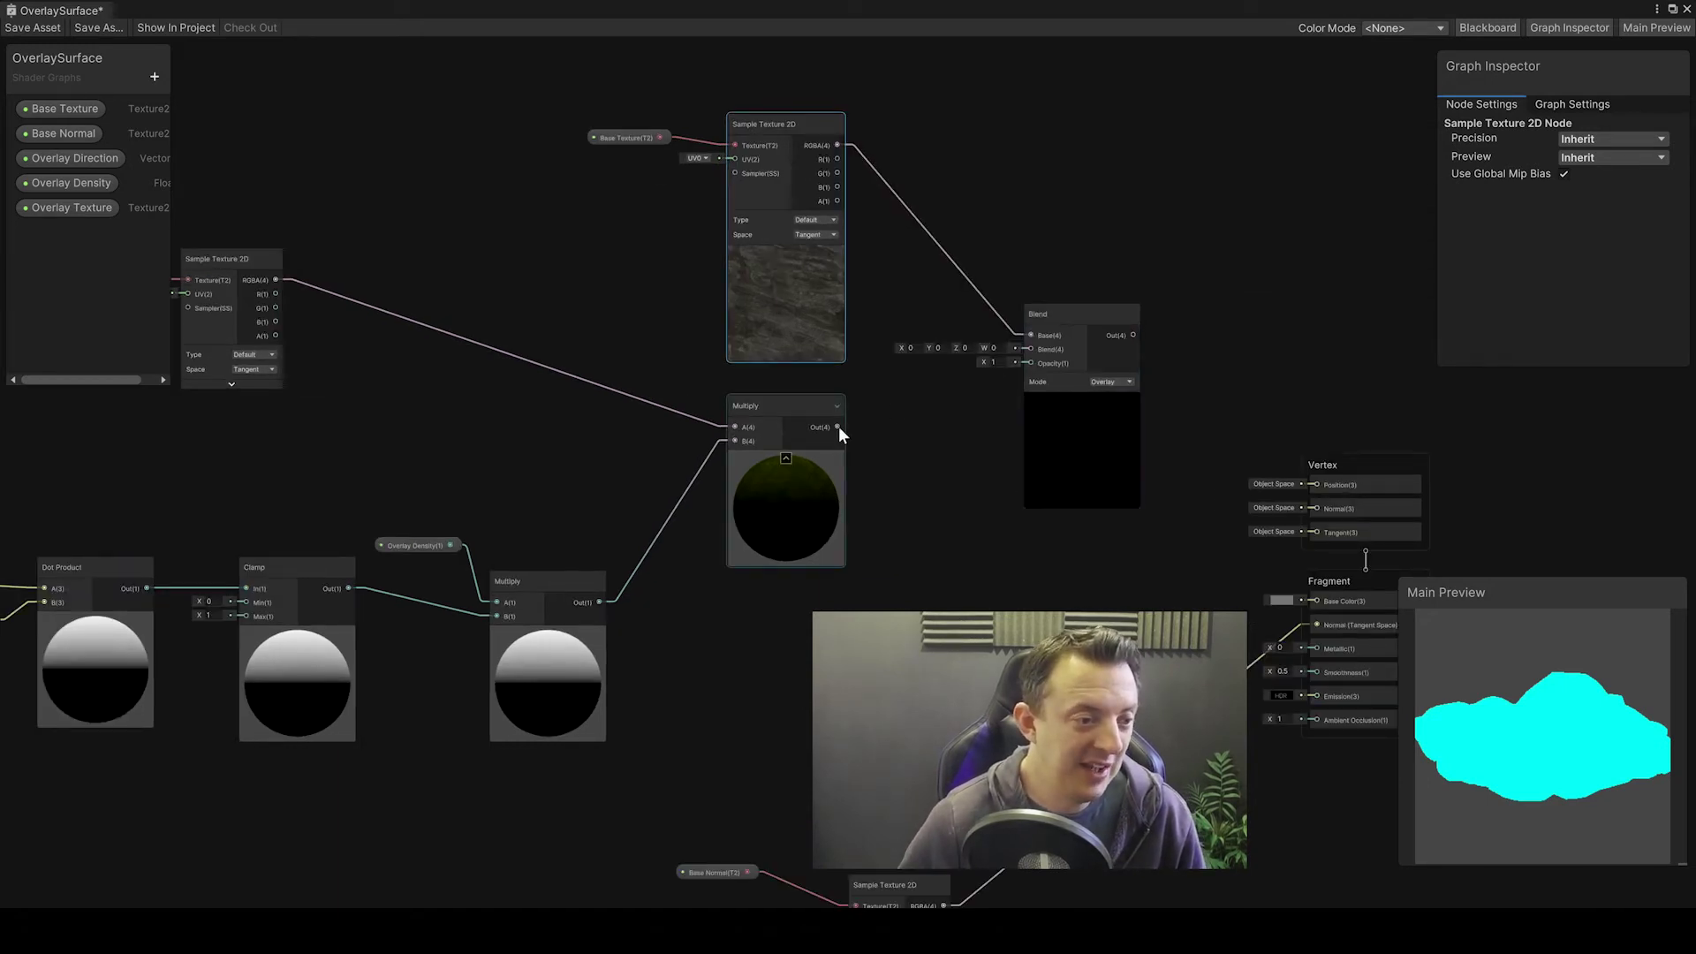
{"action": "left_click_drag", "start_coordinate": [837, 425], "coordinate": [1030, 347]}
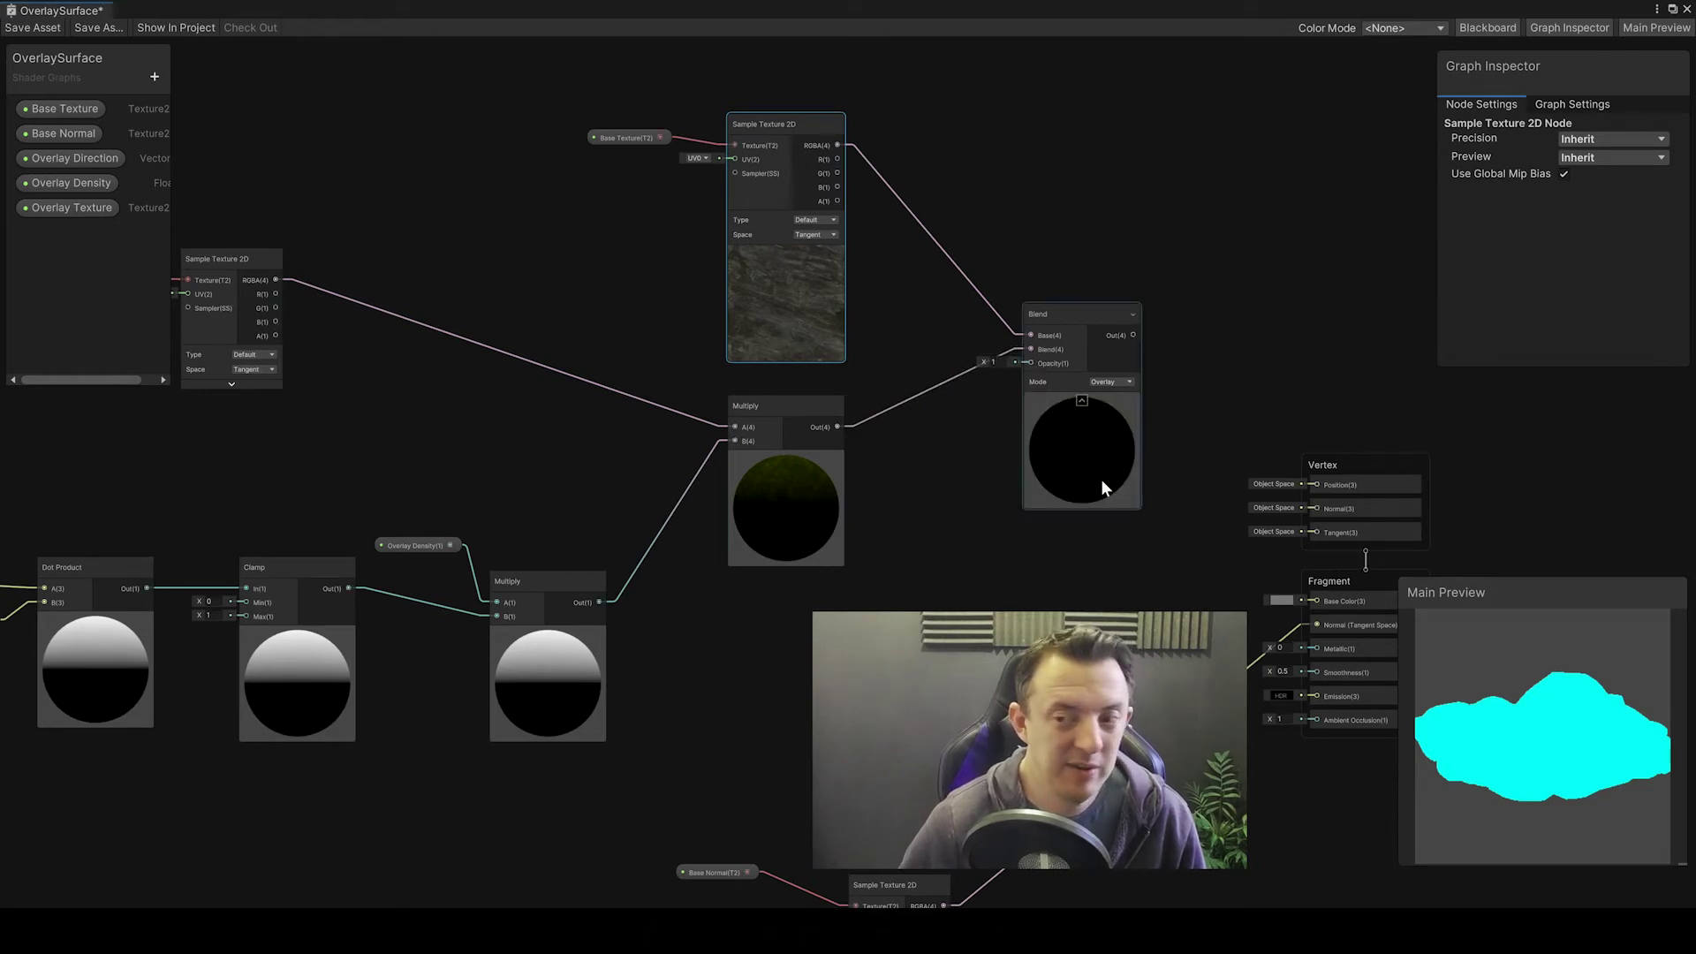
{"action": "scroll", "coordinate": [1101, 478], "scroll_direction": "up", "scroll_amount": 3}
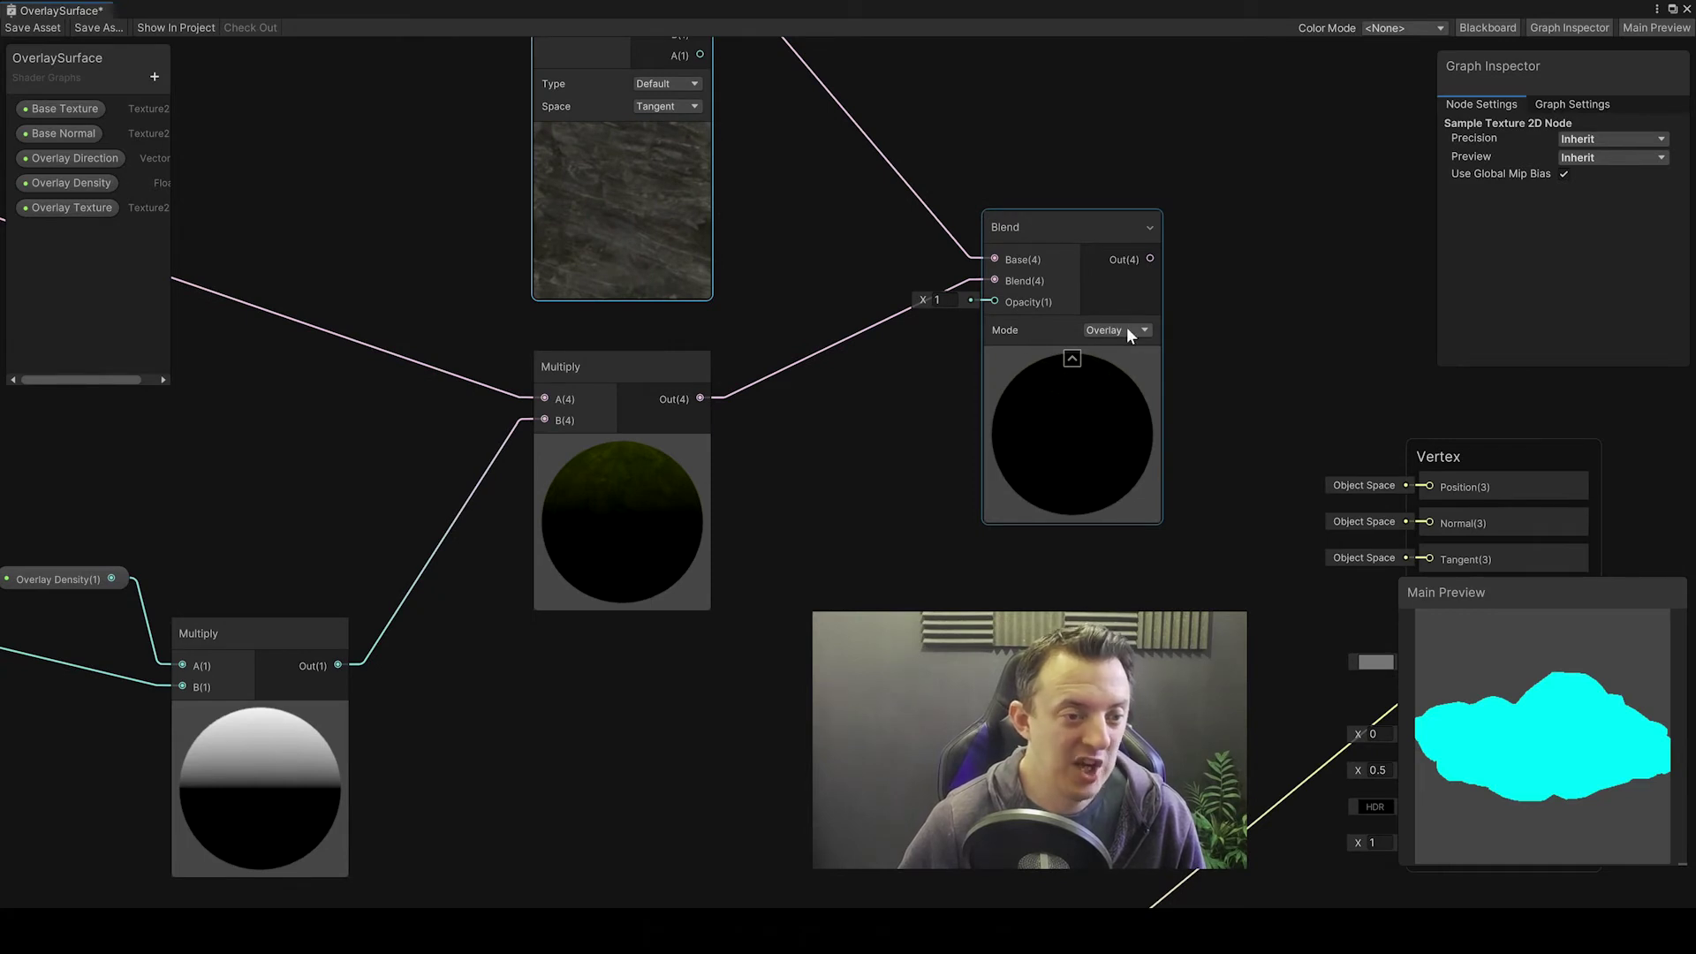
{"action": "left_click", "coordinate": [1127, 334]}
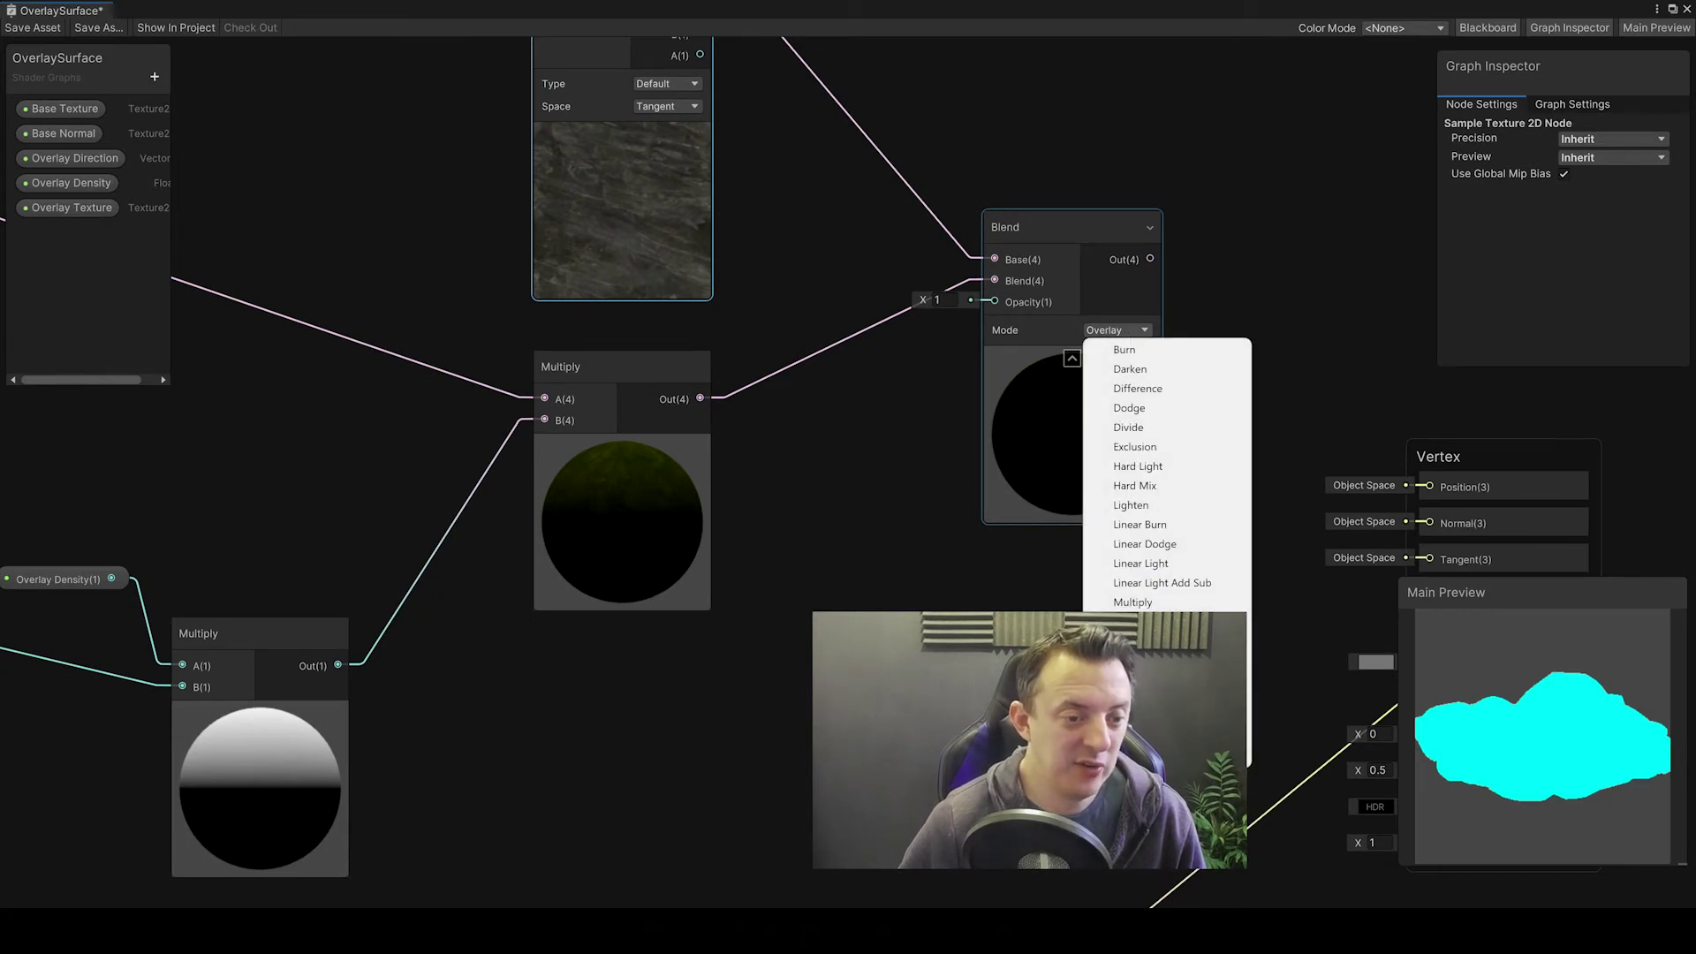
{"action": "left_click", "coordinate": [1140, 679]}
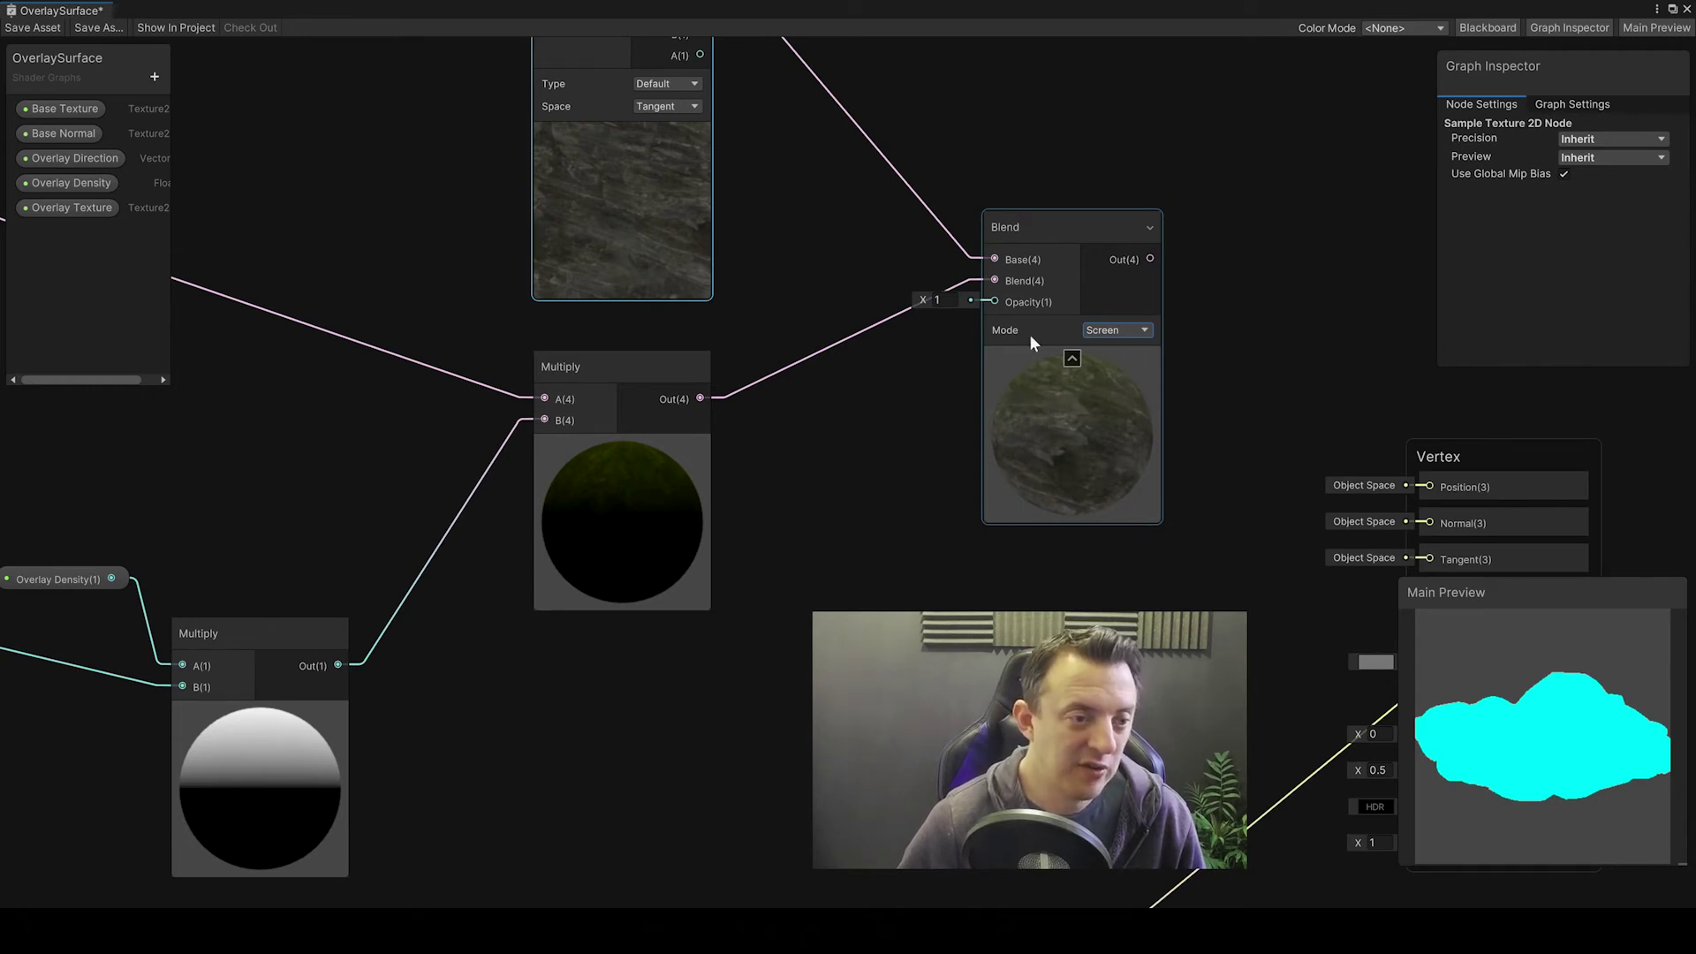
Step: Increase the Overlay Density property's default to 11.66
{"action": "left_click_drag", "start_coordinate": [921, 299], "coordinate": [1005, 306]}
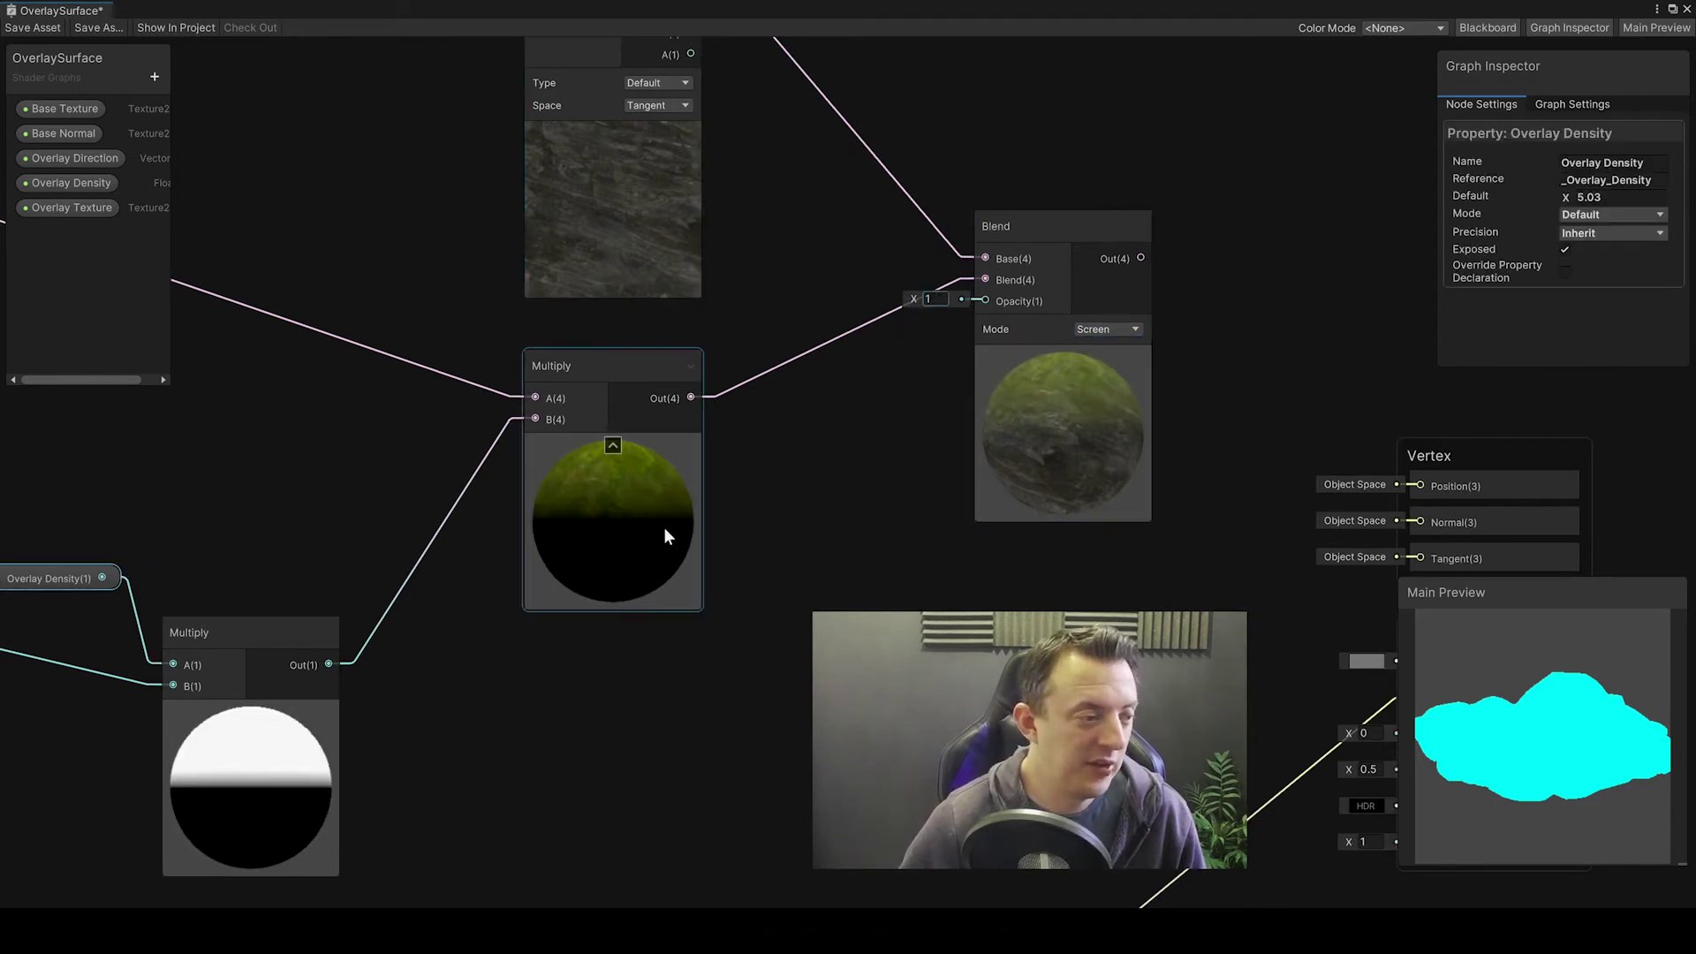
{"action": "middle_click_drag", "start_coordinate": [767, 606], "coordinate": [903, 545]}
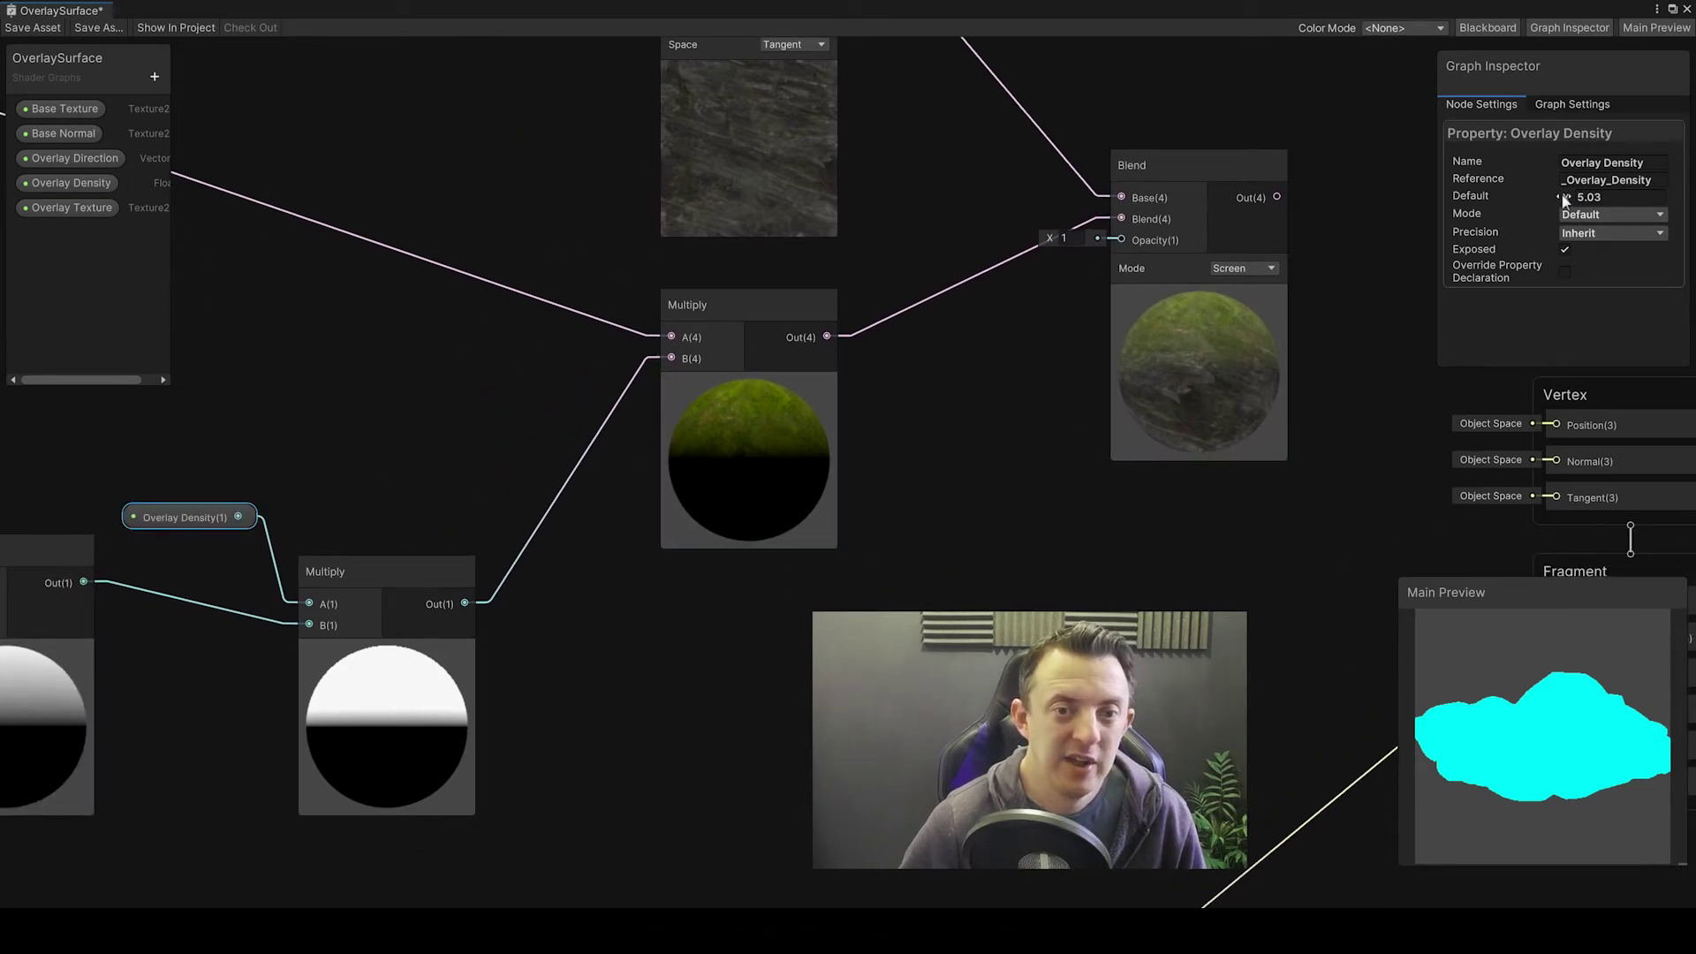
{"action": "left_click_drag", "start_coordinate": [1565, 199], "coordinate": [1661, 201]}
Step: Connect the Blend output to the Fragment's Base Color and rotate the main preview to inspect the rock
{"action": "scroll", "coordinate": [932, 411], "scroll_direction": "down", "scroll_amount": 4}
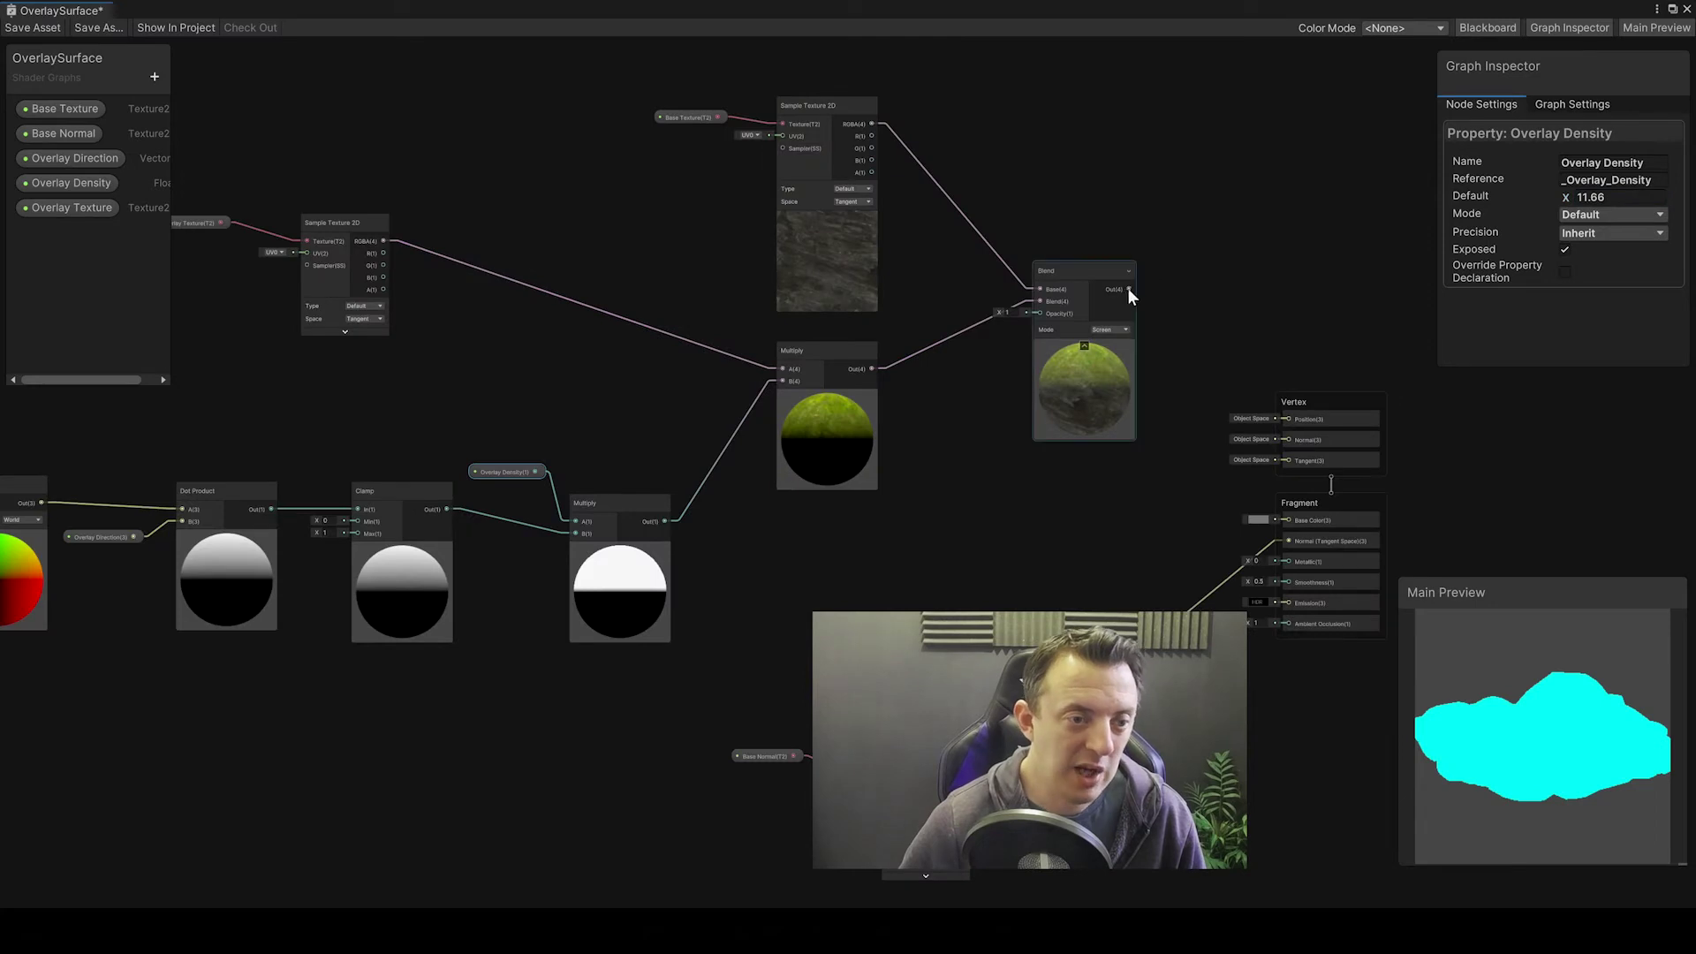
{"action": "left_click_drag", "start_coordinate": [1131, 289], "coordinate": [1291, 521]}
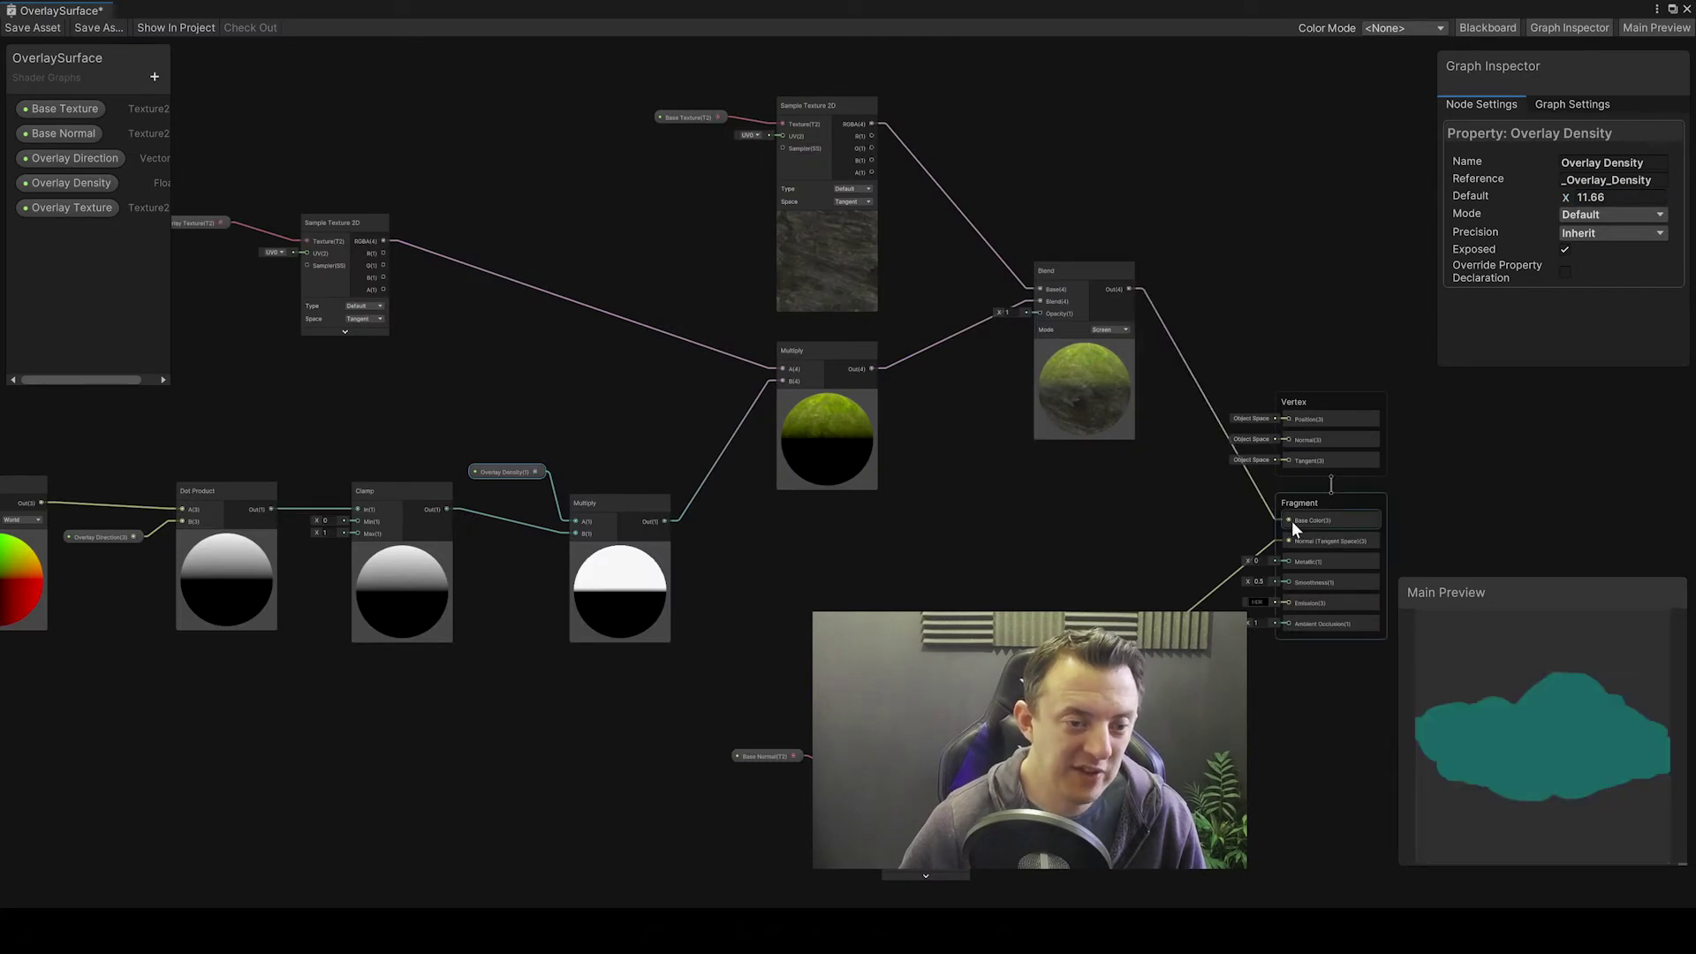
{"action": "left_click_drag", "start_coordinate": [1497, 804], "coordinate": [1494, 689]}
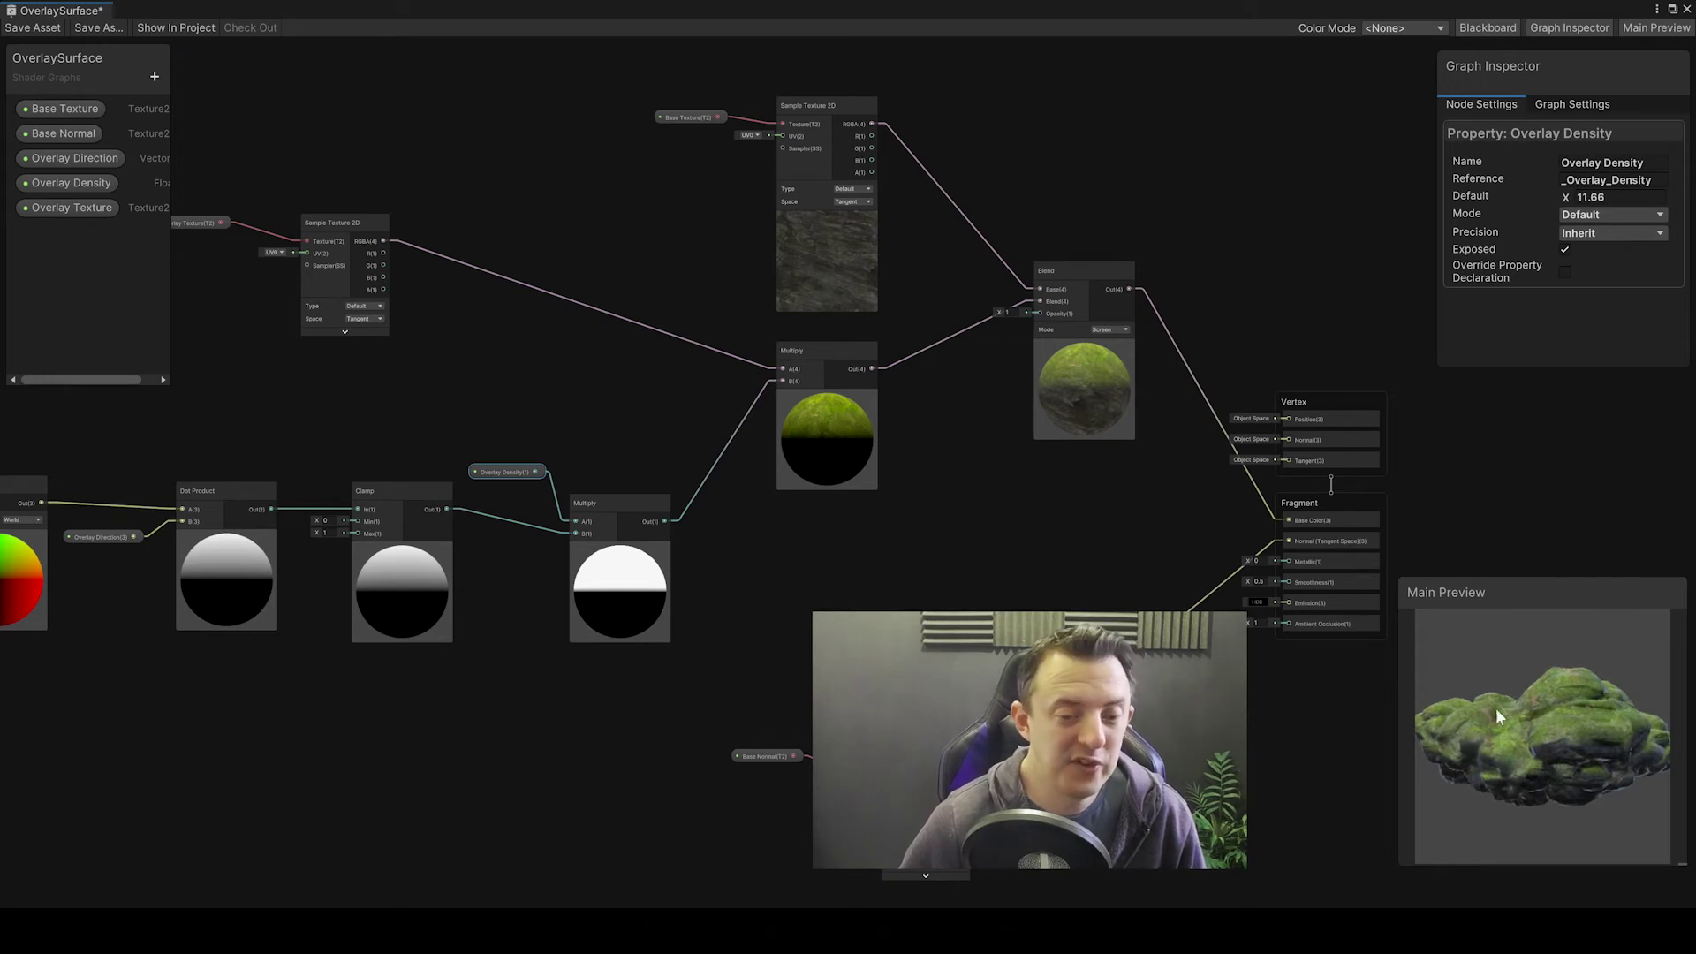
Step: Enable Use Tiling and Offset on the Overlay Texture property and save the shader graph asset
{"action": "middle_click_drag", "start_coordinate": [986, 535], "coordinate": [1035, 573]}
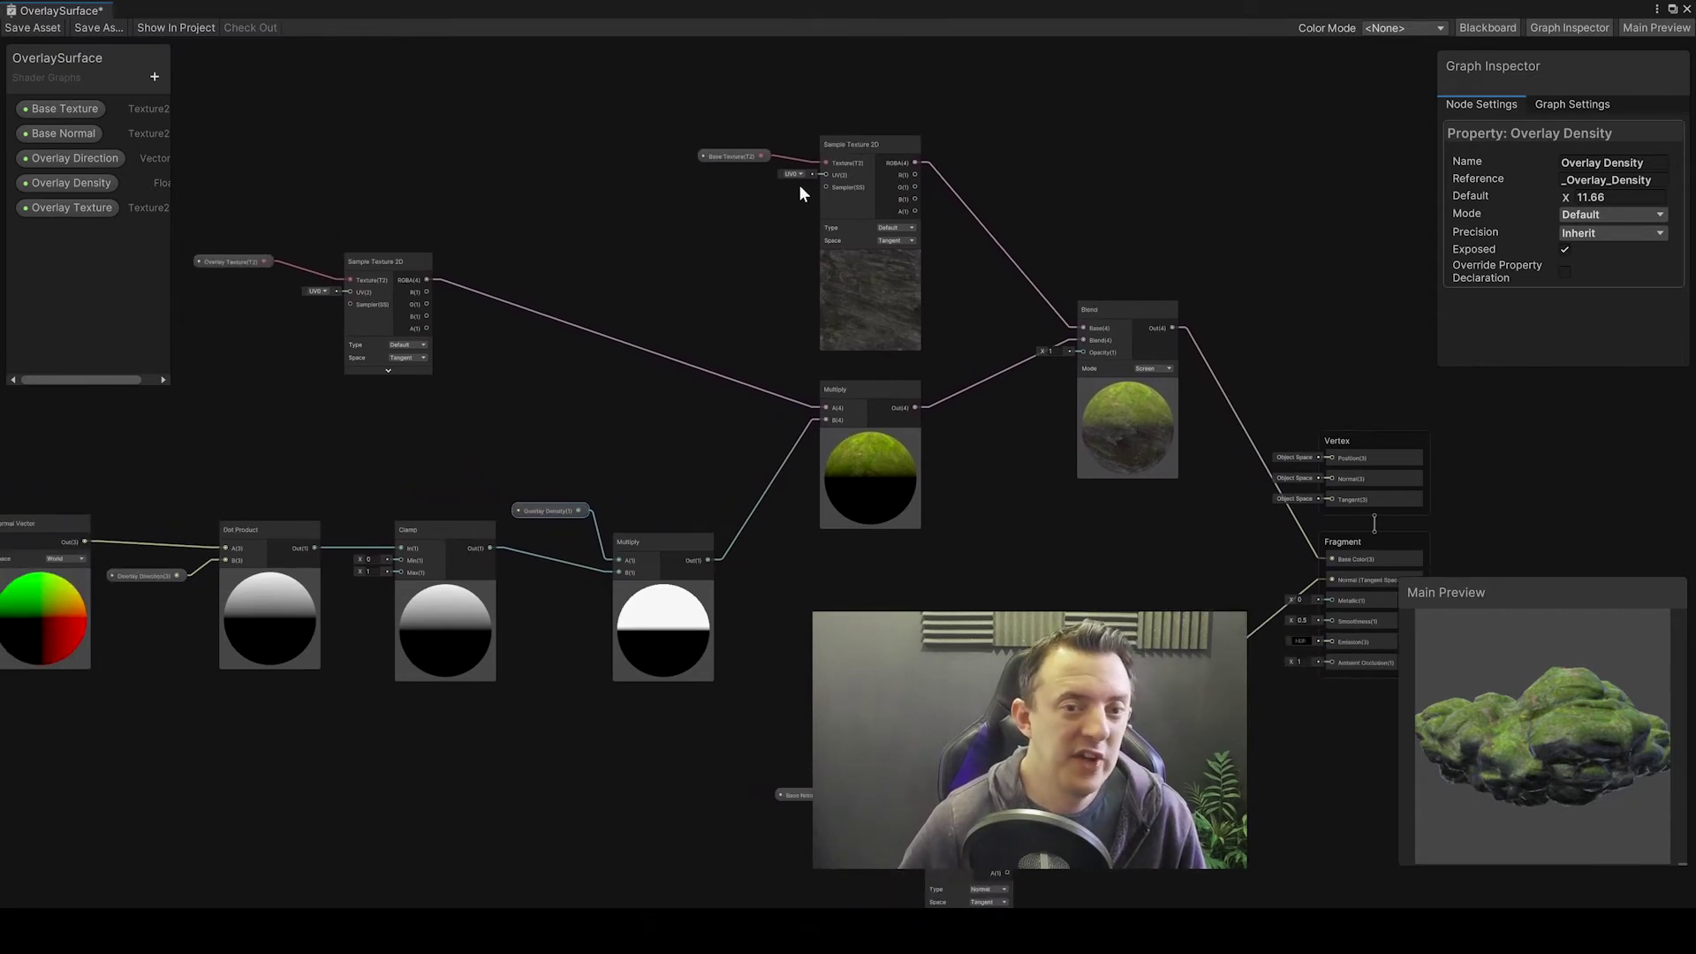
{"action": "left_click", "coordinate": [374, 265]}
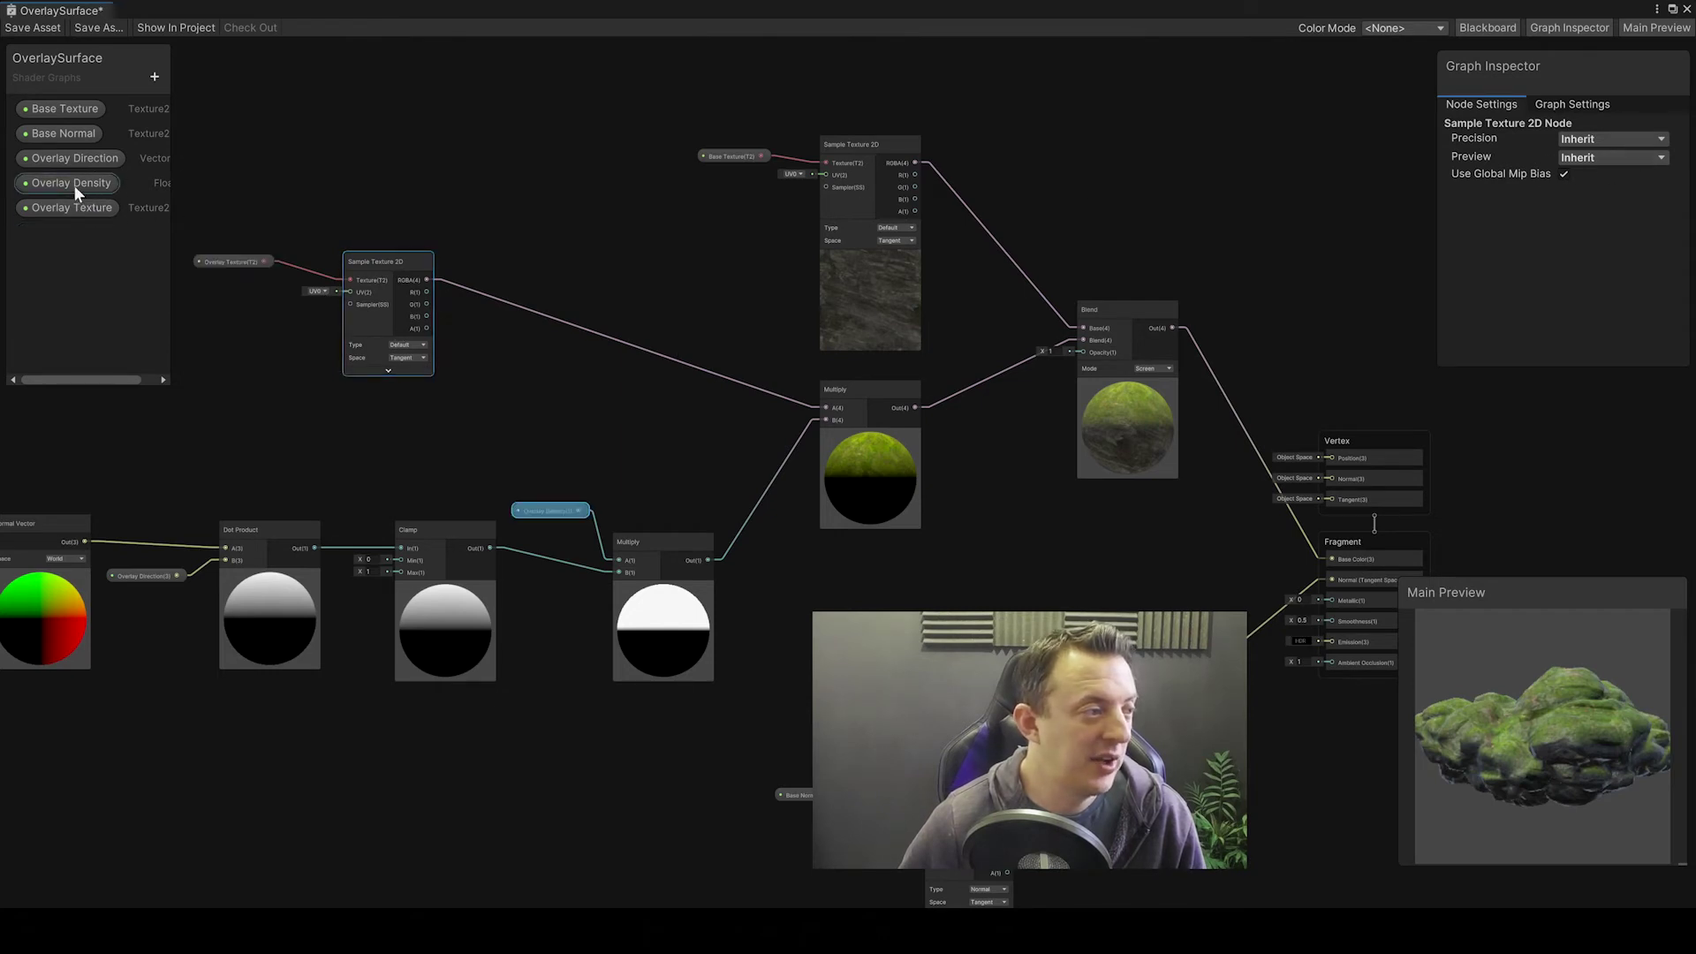
{"action": "left_click", "coordinate": [81, 208]}
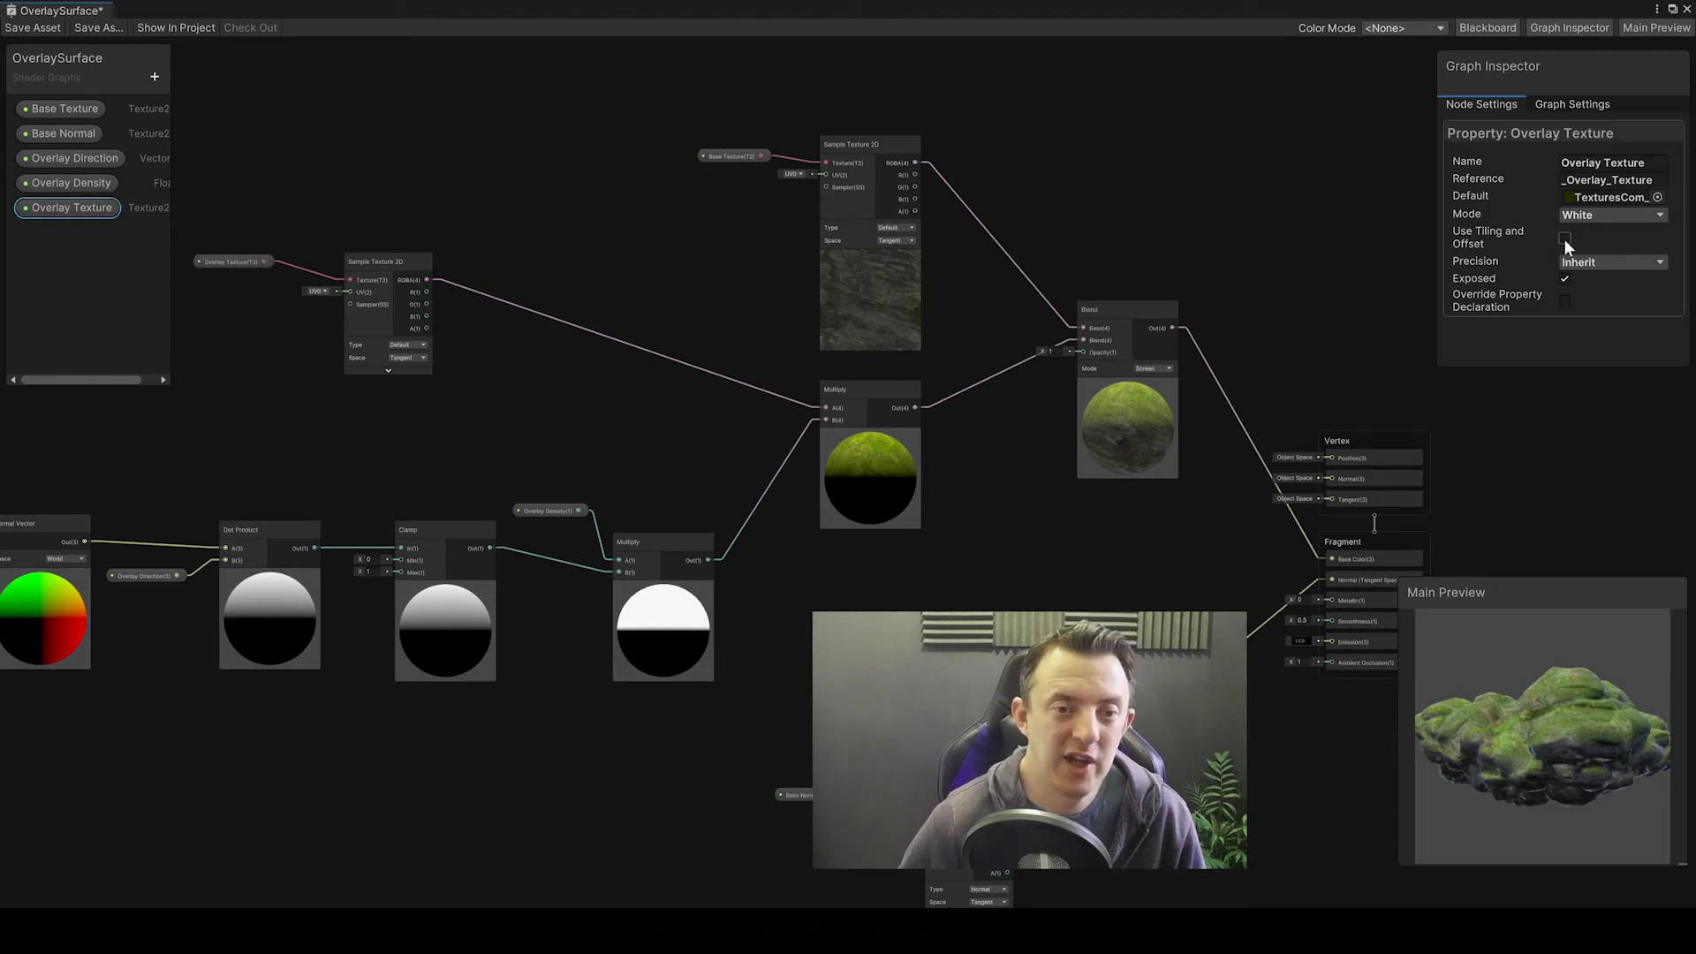
{"action": "left_click", "coordinate": [35, 28]}
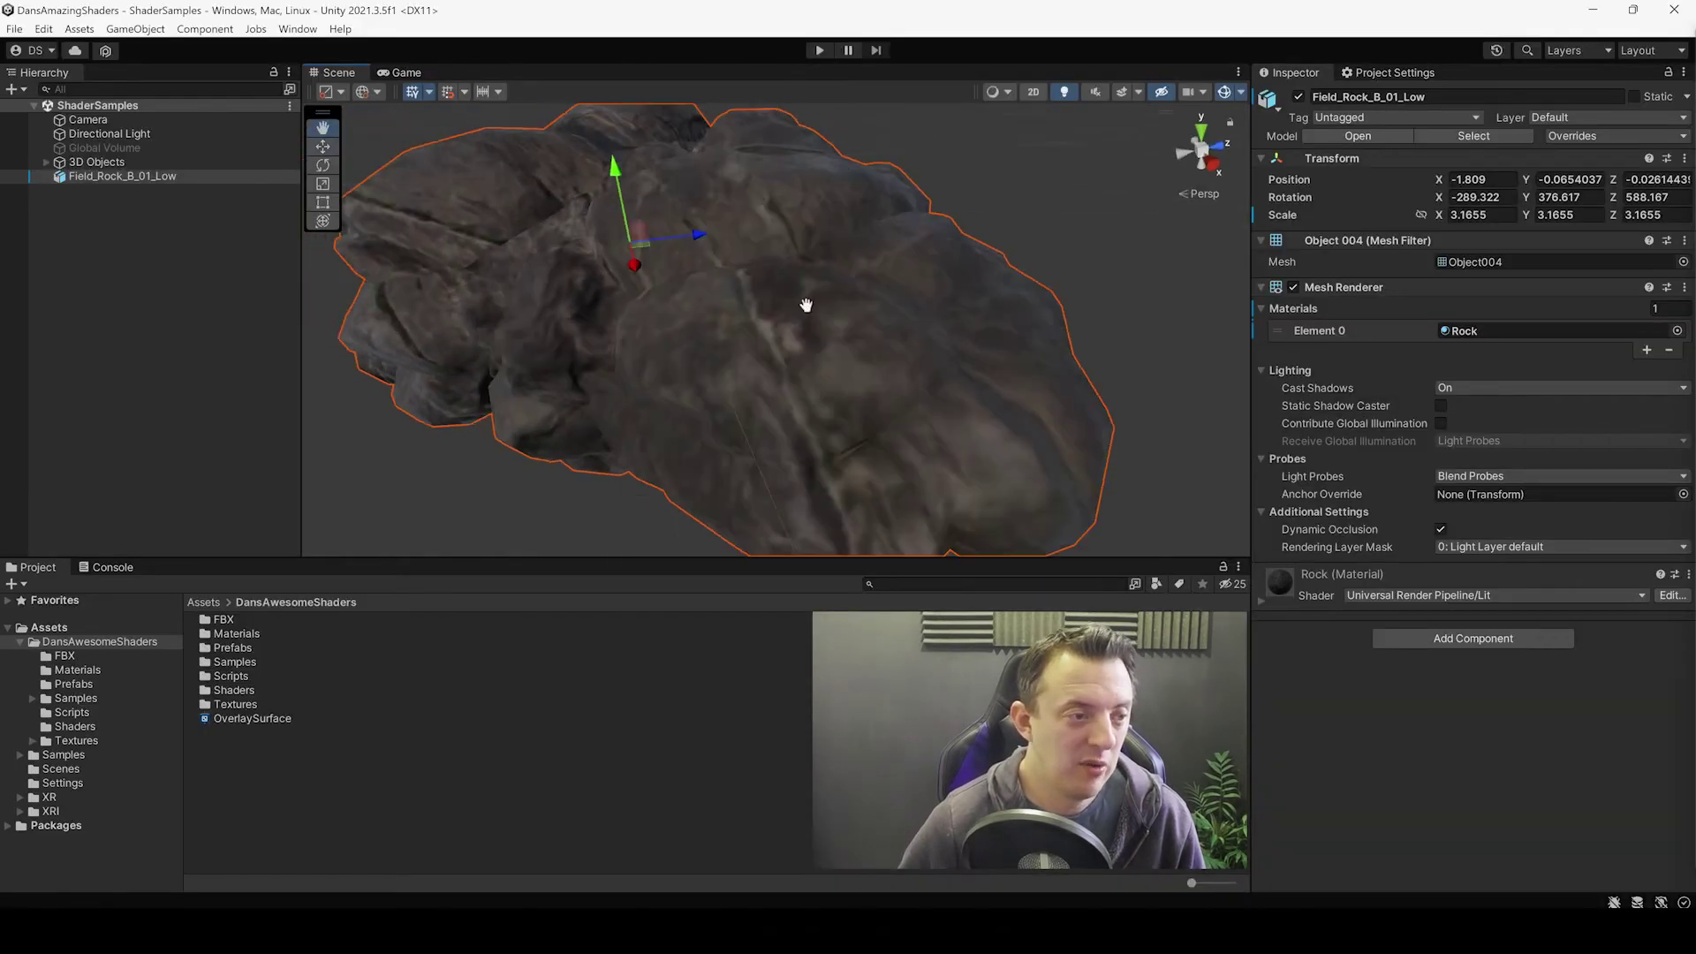
Step: Change the Rock material's shader to Shader Graphs/OverlaySurface
{"action": "left_click", "coordinate": [1261, 602]}
{"action": "scroll", "coordinate": [1316, 631], "scroll_direction": "down", "scroll_amount": 3}
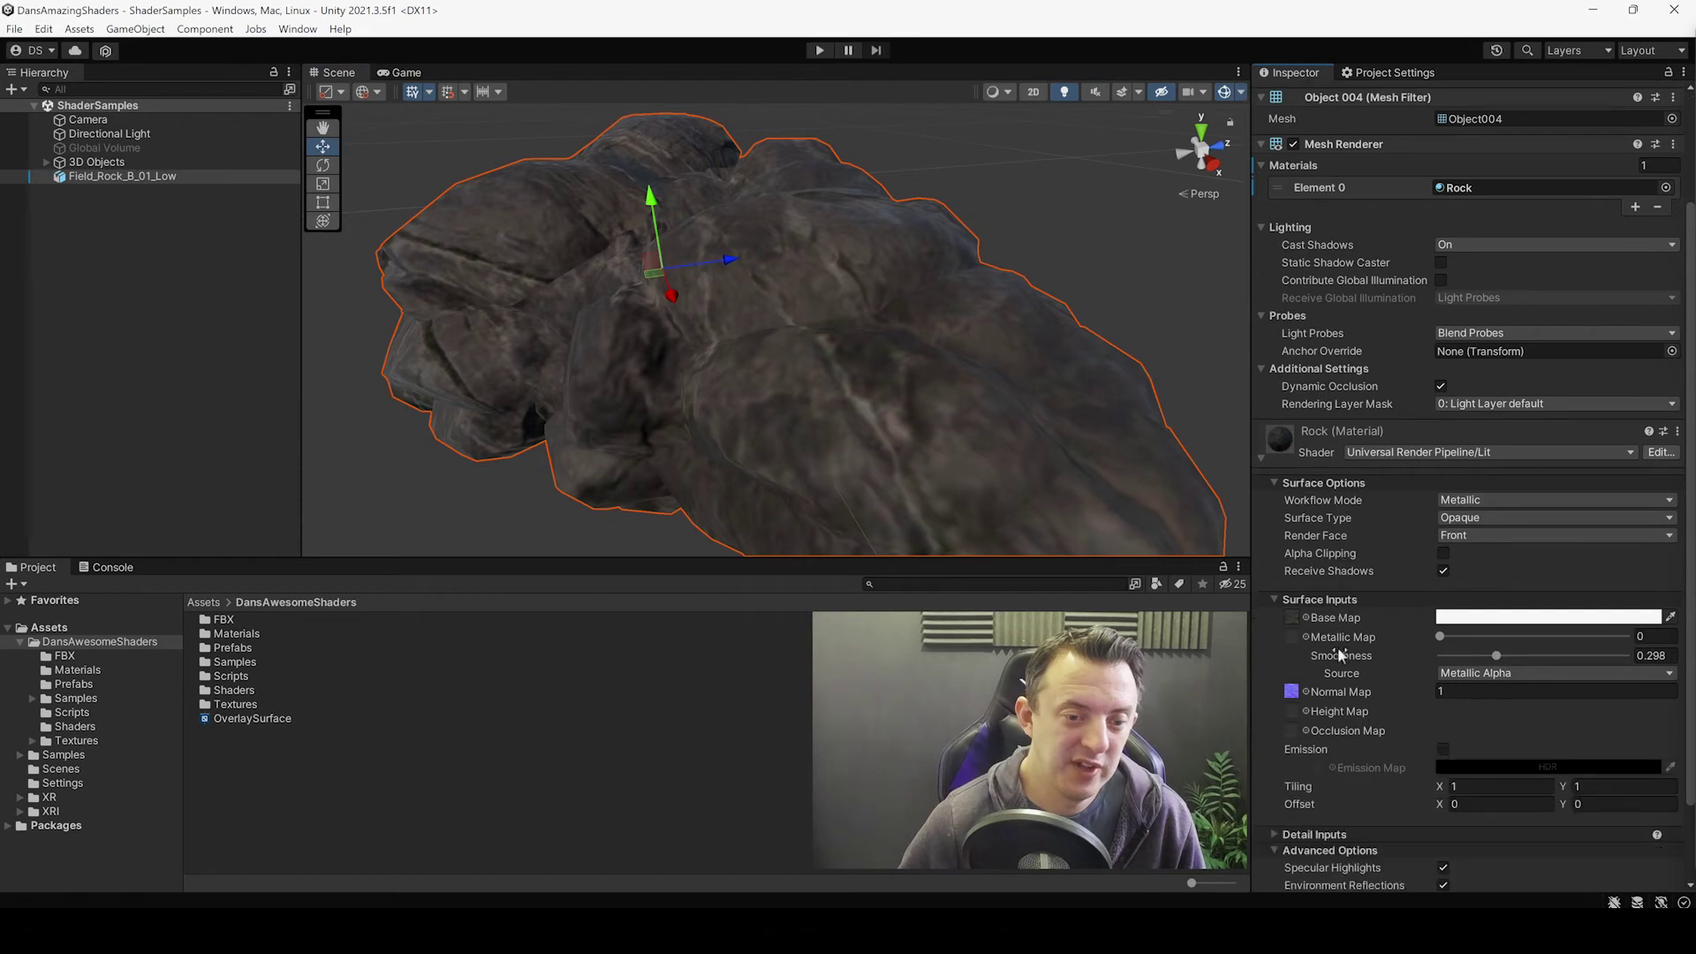
{"action": "left_click", "coordinate": [1399, 452]}
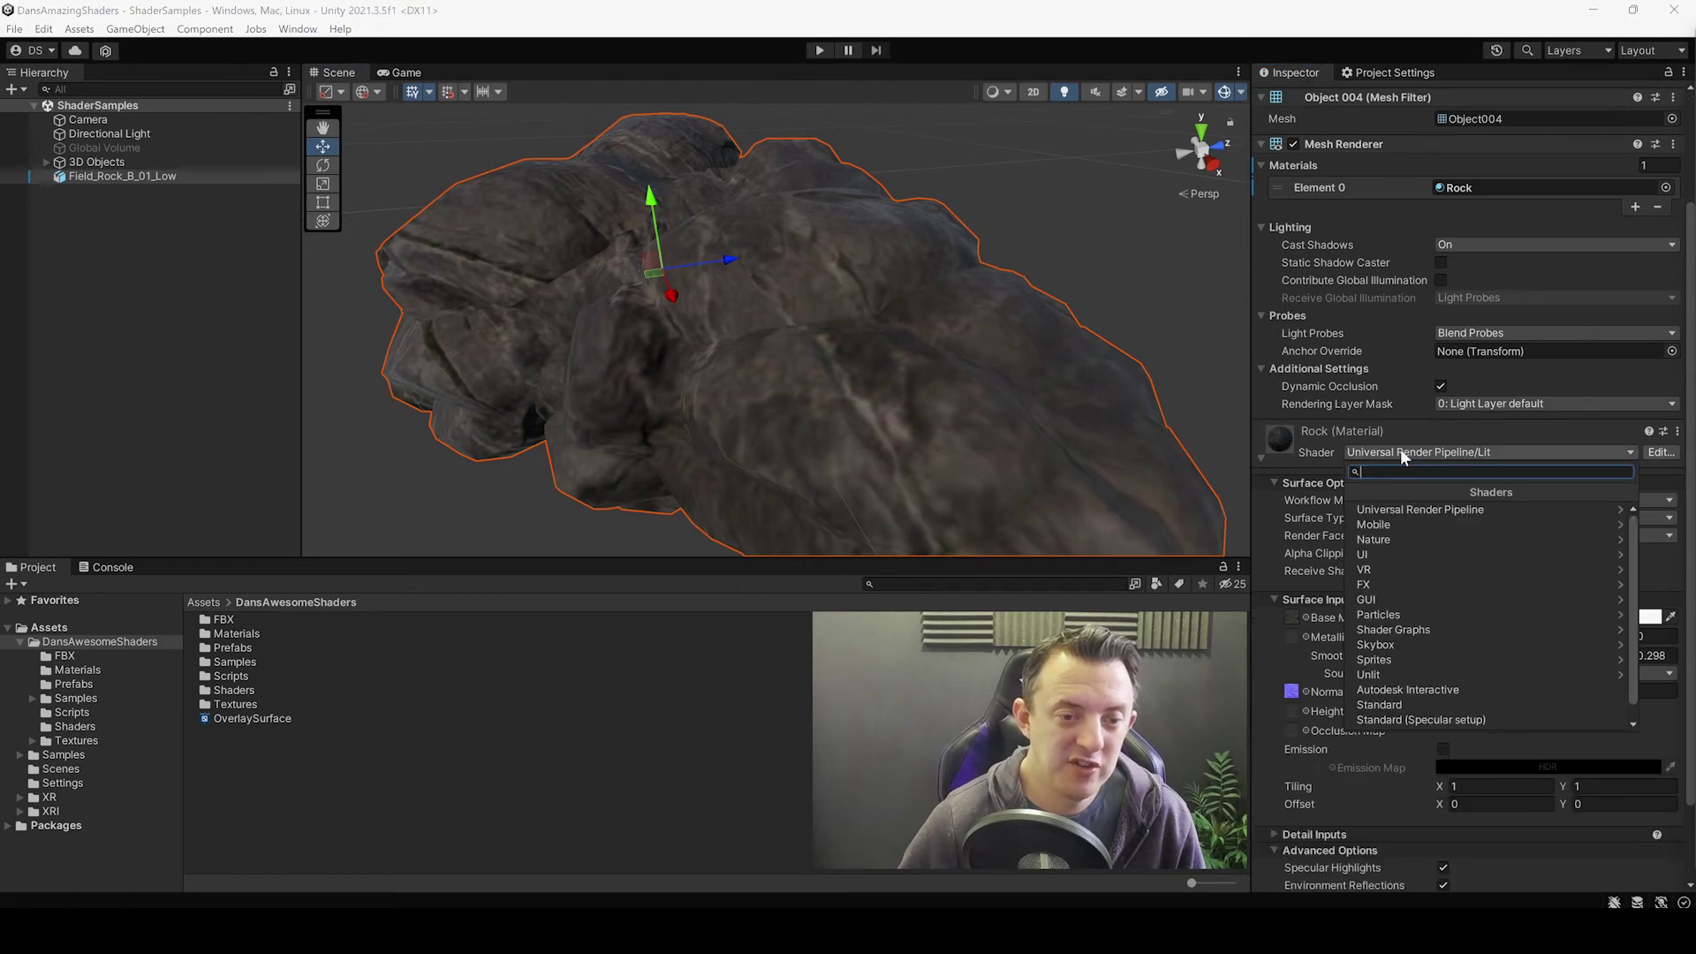
{"action": "left_click", "coordinate": [1428, 628]}
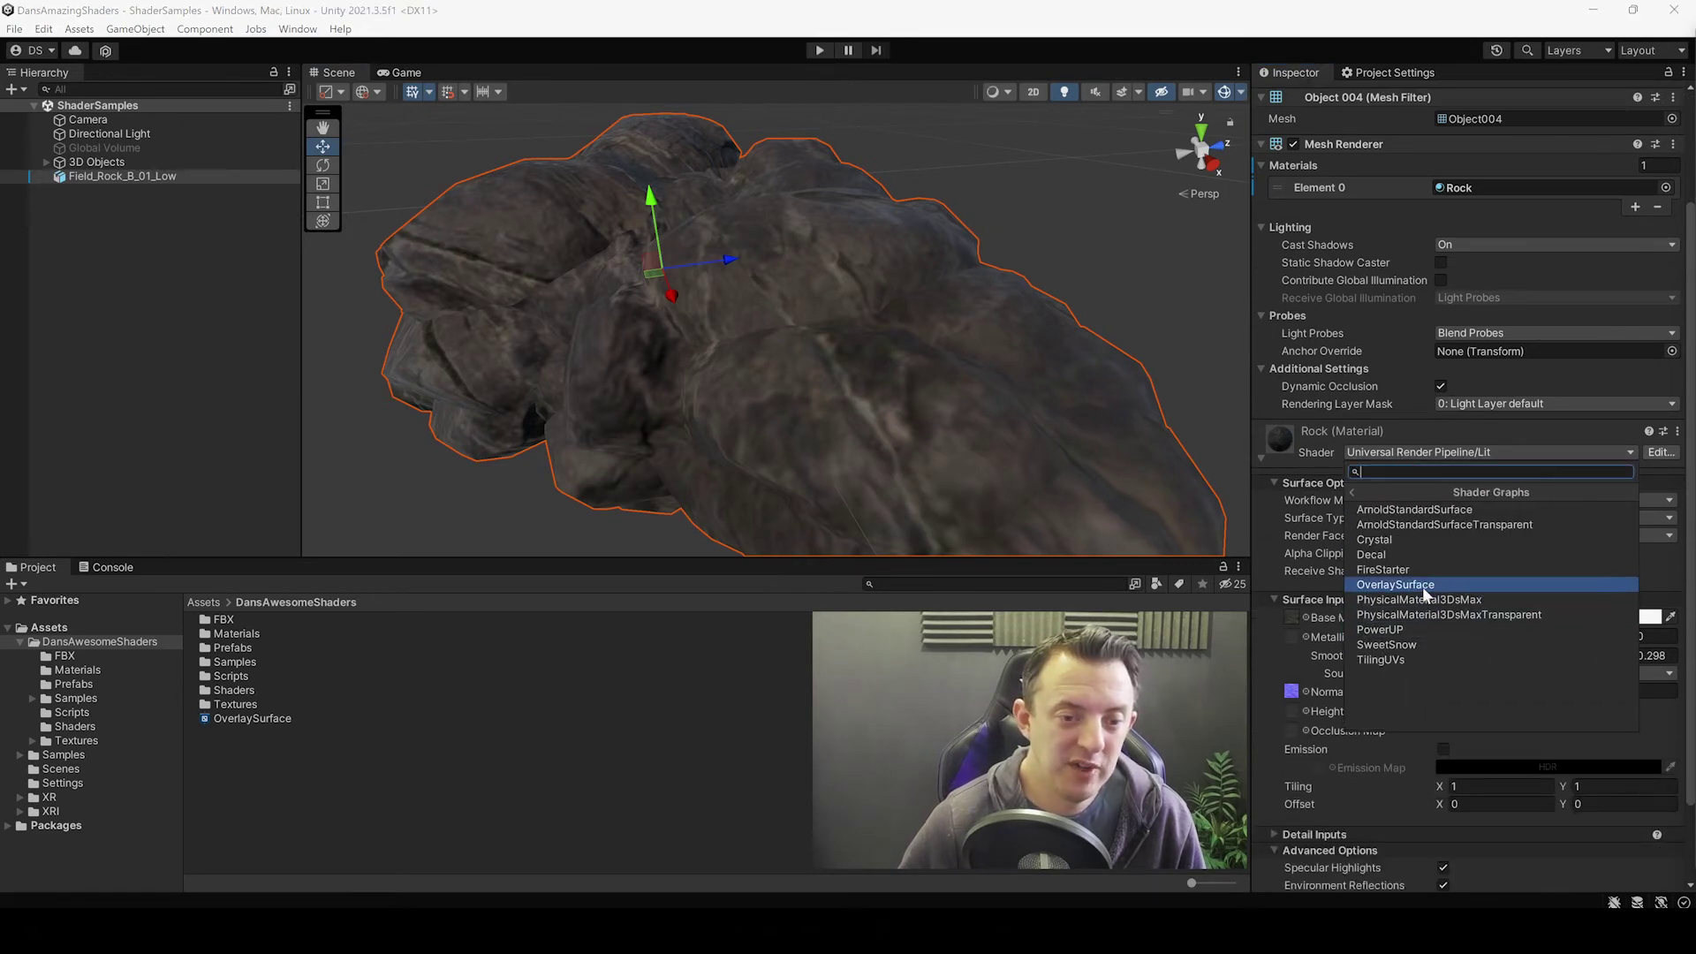
{"action": "left_click", "coordinate": [1422, 587]}
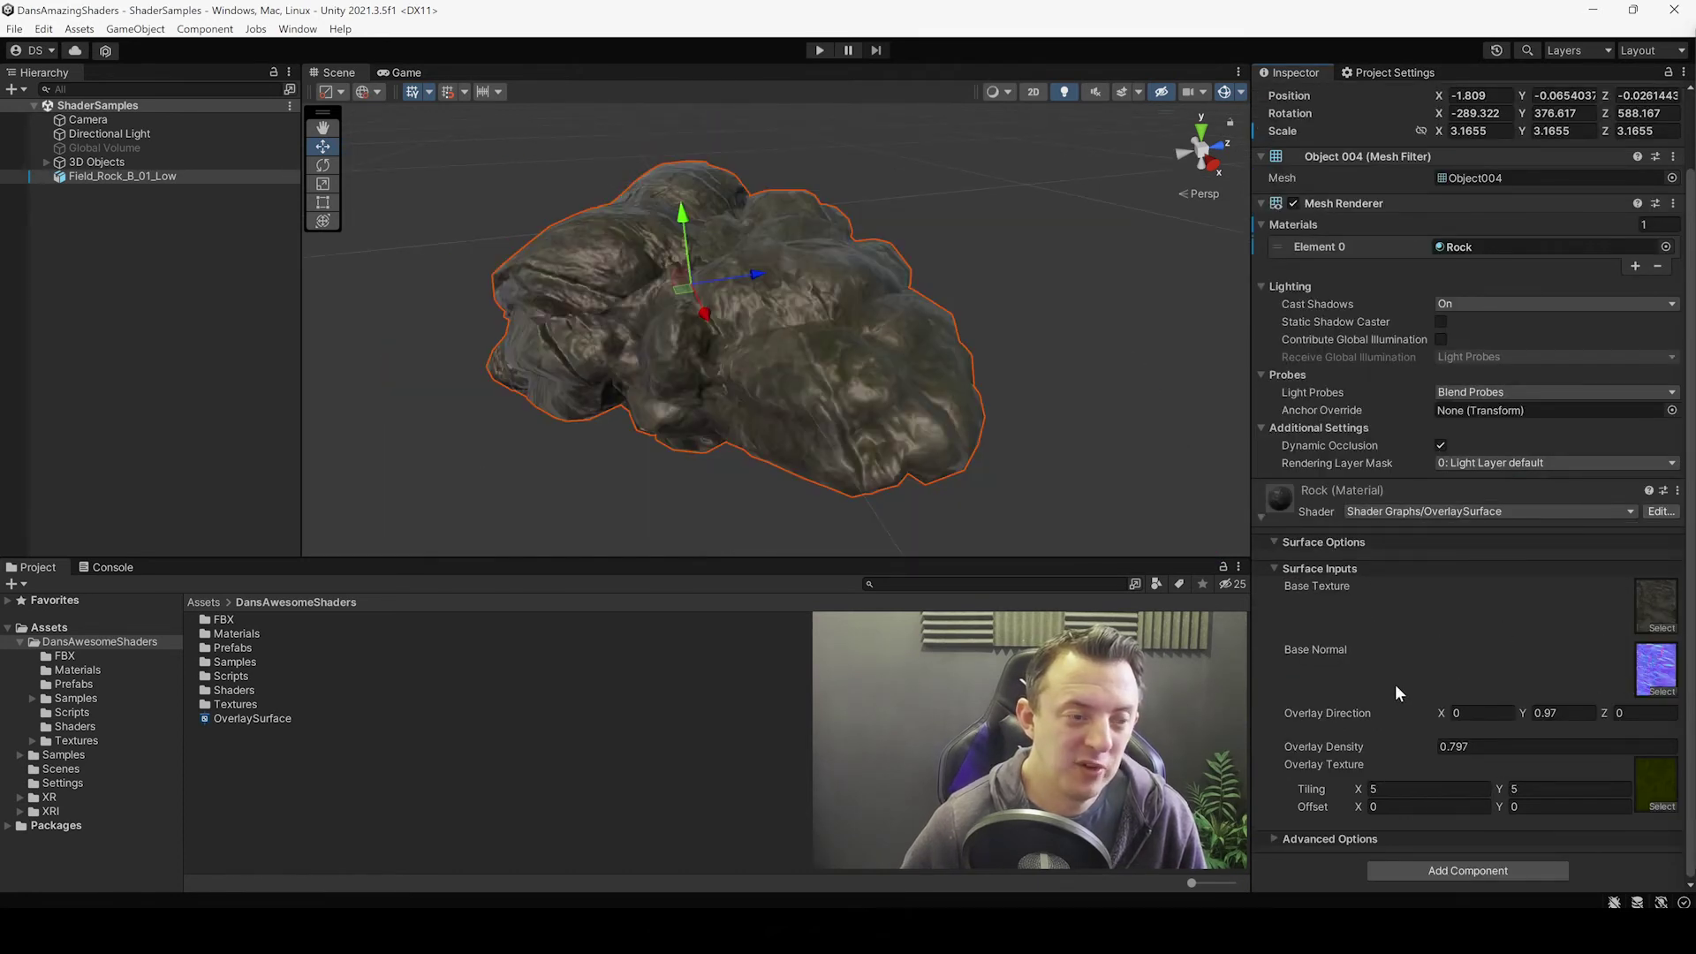
Step: Raise the Rock material's Overlay Density to 6.32 and view the rock from the side
{"action": "right_click_drag", "start_coordinate": [878, 227], "coordinate": [836, 209]}
{"action": "middle_click_drag", "start_coordinate": [837, 209], "coordinate": [828, 270]}
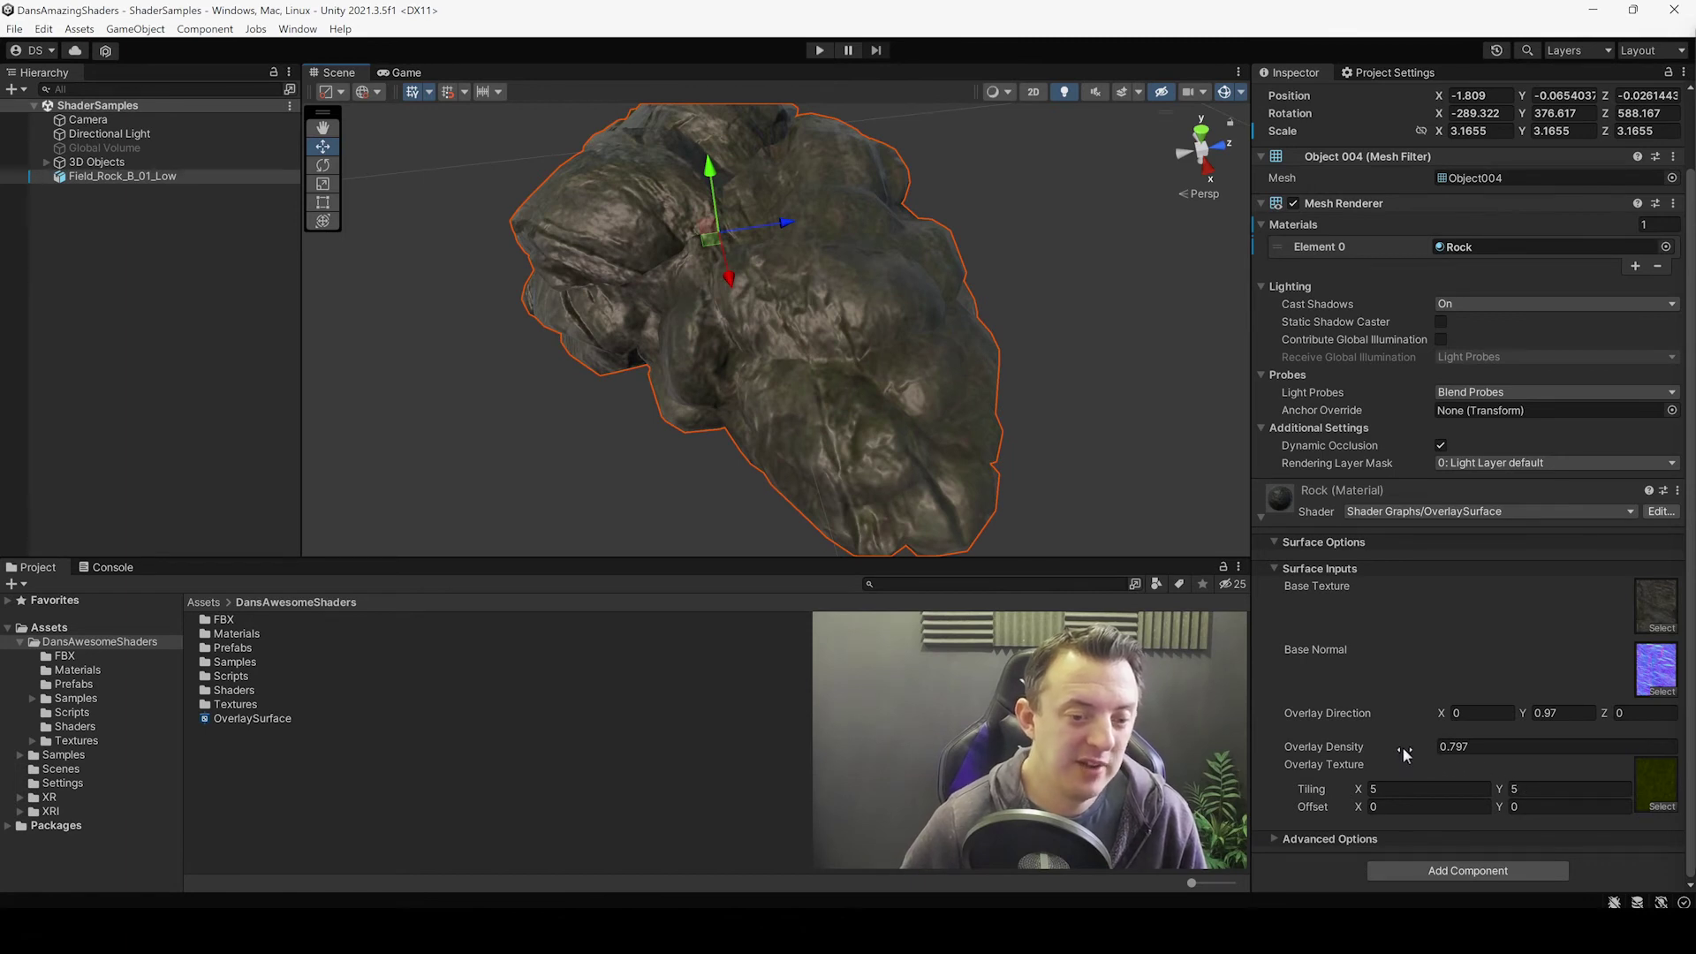
{"action": "left_click_drag", "start_coordinate": [1404, 754], "coordinate": [1568, 734]}
{"action": "left_click_drag", "start_coordinate": [866, 344], "coordinate": [883, 383], "text": "alt"}
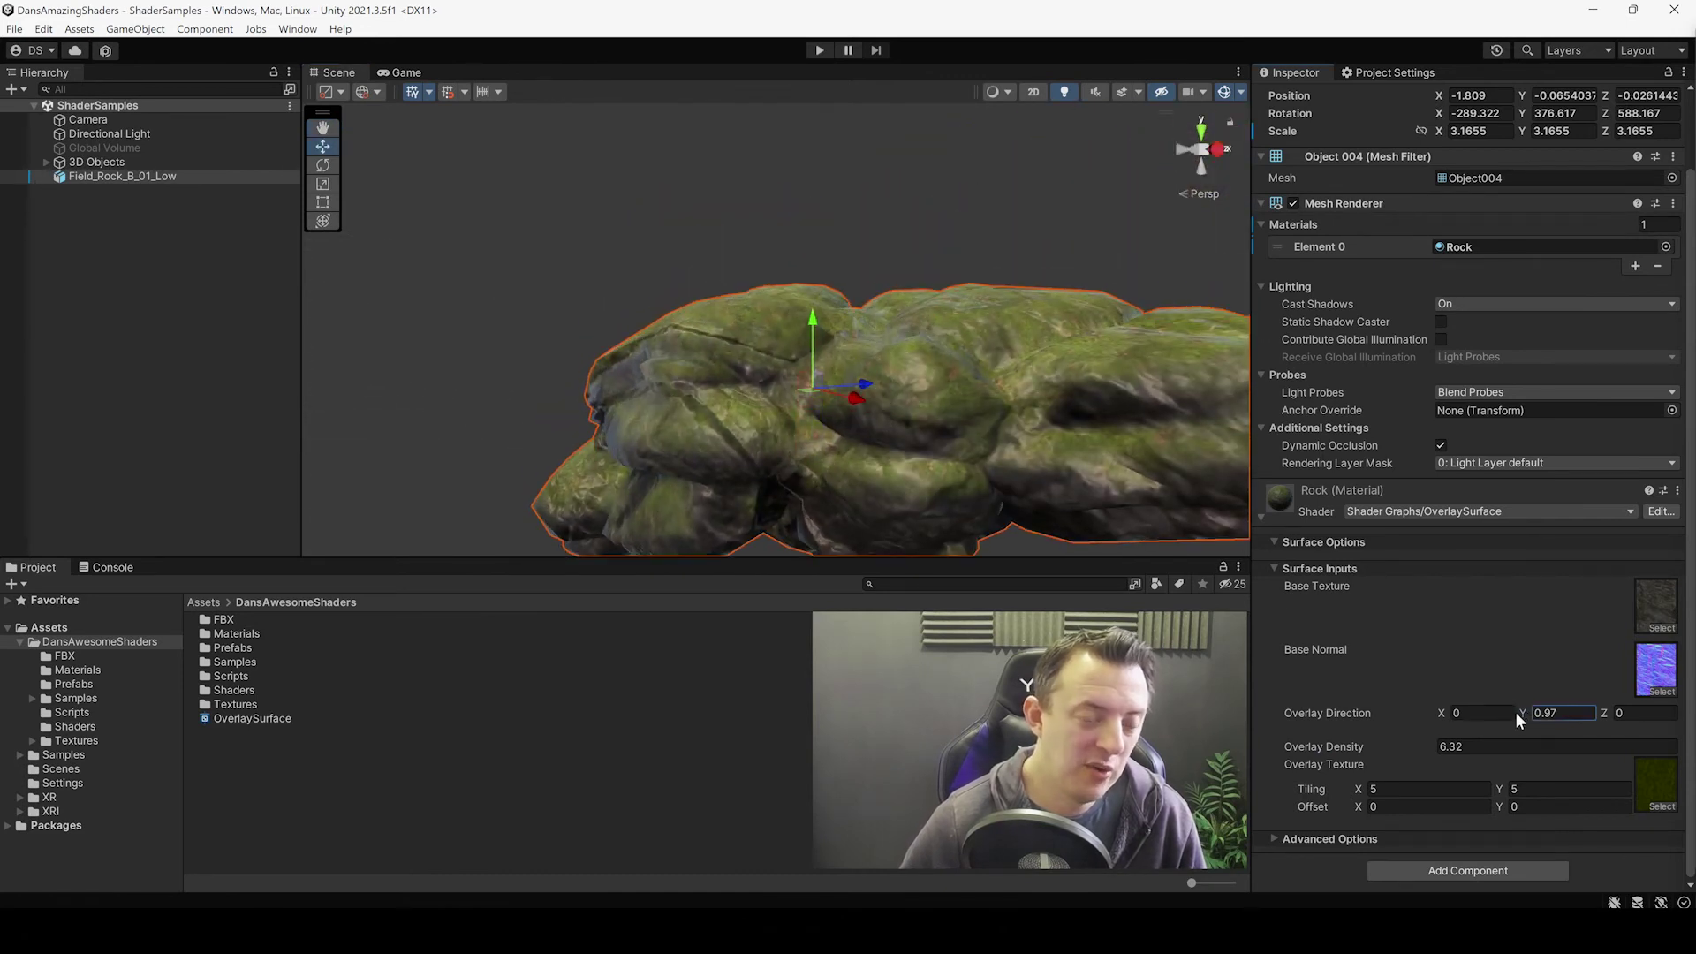
Step: Try an Overlay Direction with Y at -0.09 and X at 1.16 on the Rock material
{"action": "mouse_move", "coordinate": [1514, 712]}
{"action": "left_mouse_down"}
{"action": "mouse_move", "coordinate": [1397, 726]}
{"action": "mouse_move", "coordinate": [1543, 727]}
{"action": "mouse_move", "coordinate": [1490, 729]}
{"action": "left_mouse_up"}
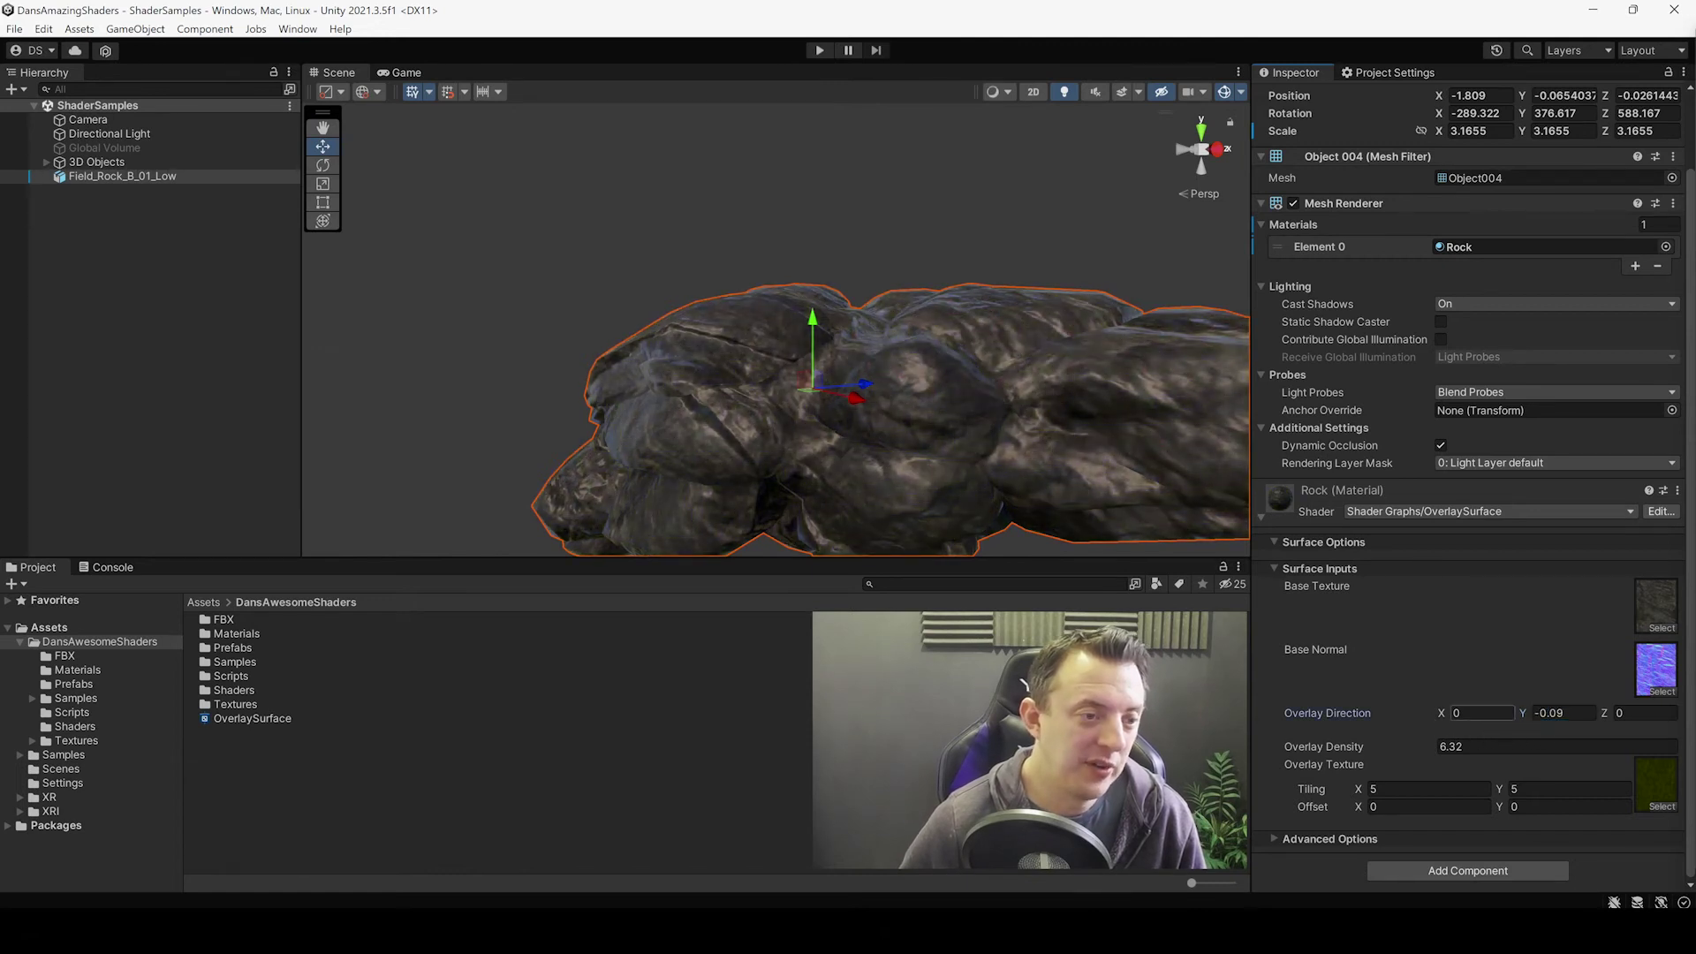
{"action": "left_click", "coordinate": [1453, 712]}
{"action": "type", "text": "1.16"}
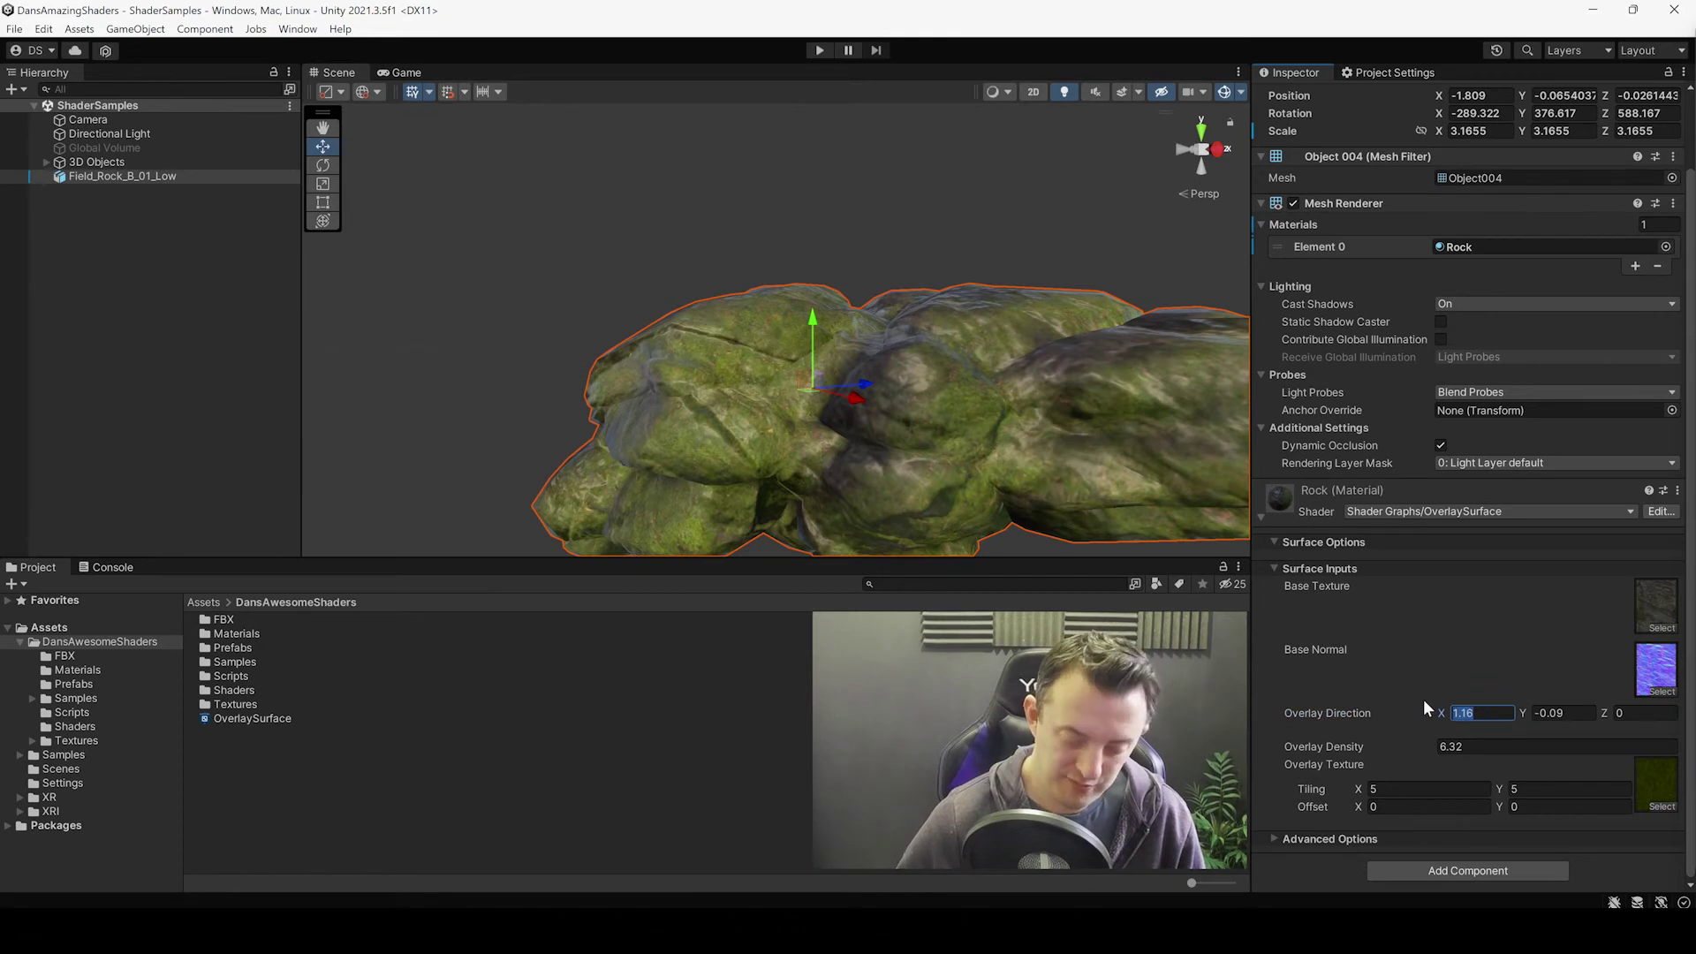
Step: Set the Overlay Direction to X 0 and Y 1 so the moss faces upward
{"action": "key", "text": "BackSpace"}
{"action": "type", "text": "0"}
{"action": "left_click", "coordinate": [1575, 713]}
{"action": "key", "text": "ctrl+a"}
{"action": "type", "text": "1"}
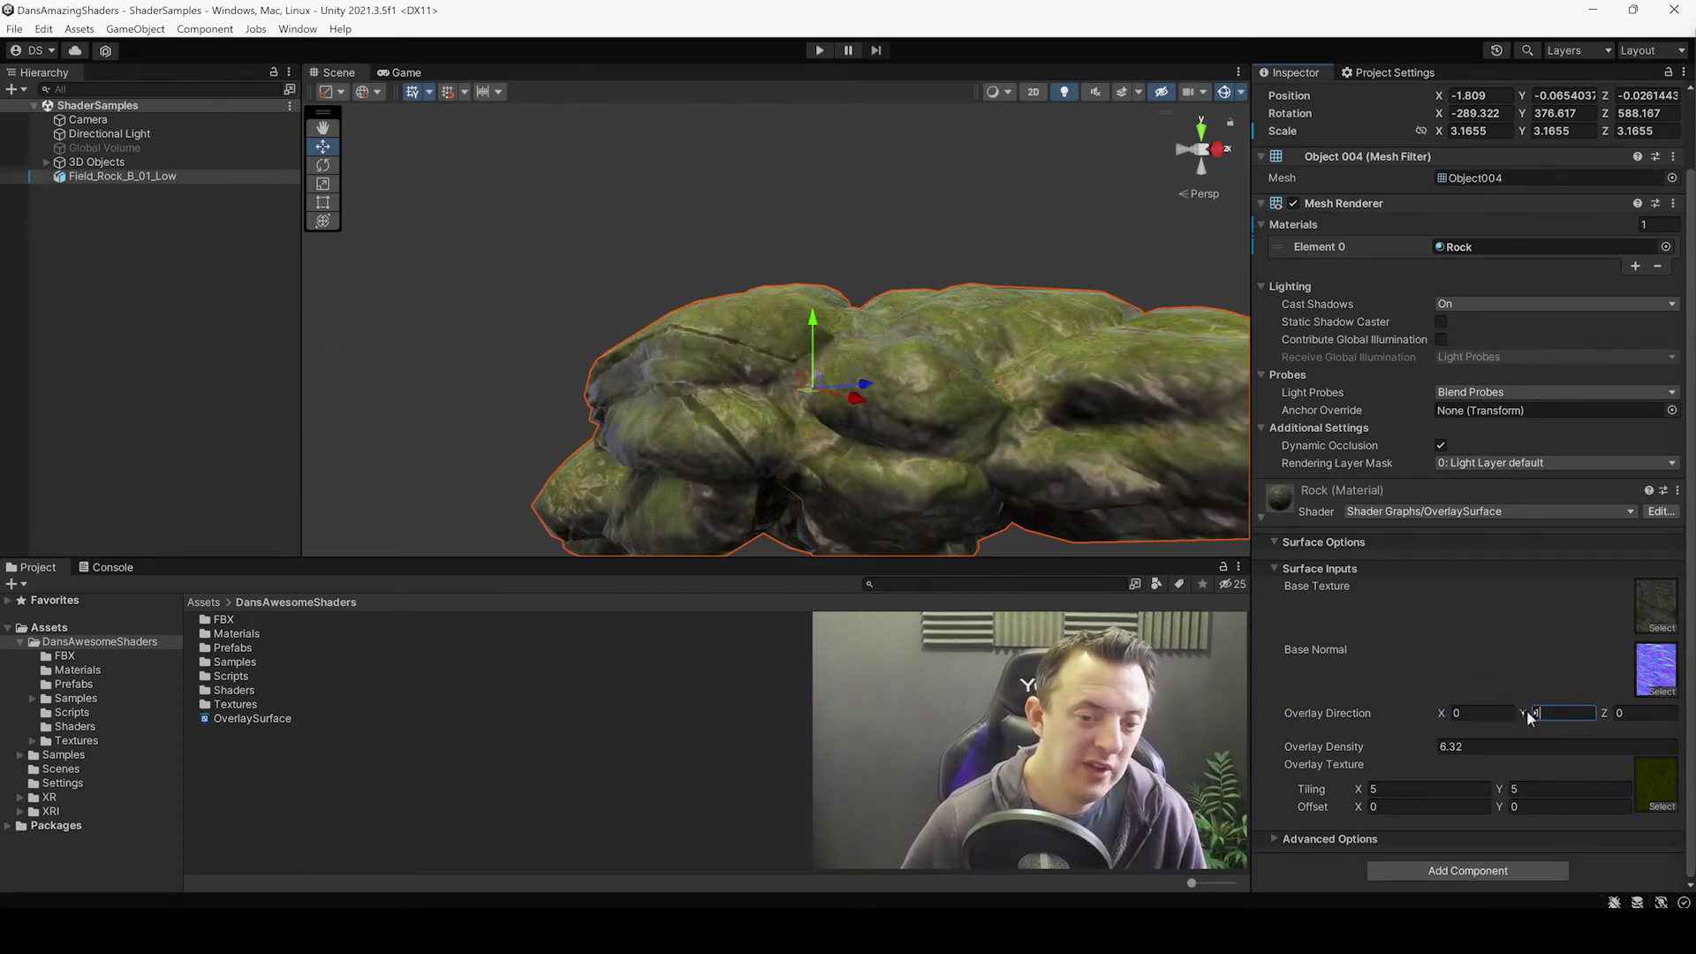
Step: Test a stronger Overlay Direction Y value of 5.06 and restore it to 1
{"action": "mouse_move", "coordinate": [1525, 712]}
{"action": "left_mouse_down"}
{"action": "mouse_move", "coordinate": [1662, 706]}
{"action": "mouse_move", "coordinate": [1492, 712]}
{"action": "mouse_move", "coordinate": [1531, 715]}
{"action": "left_mouse_up"}
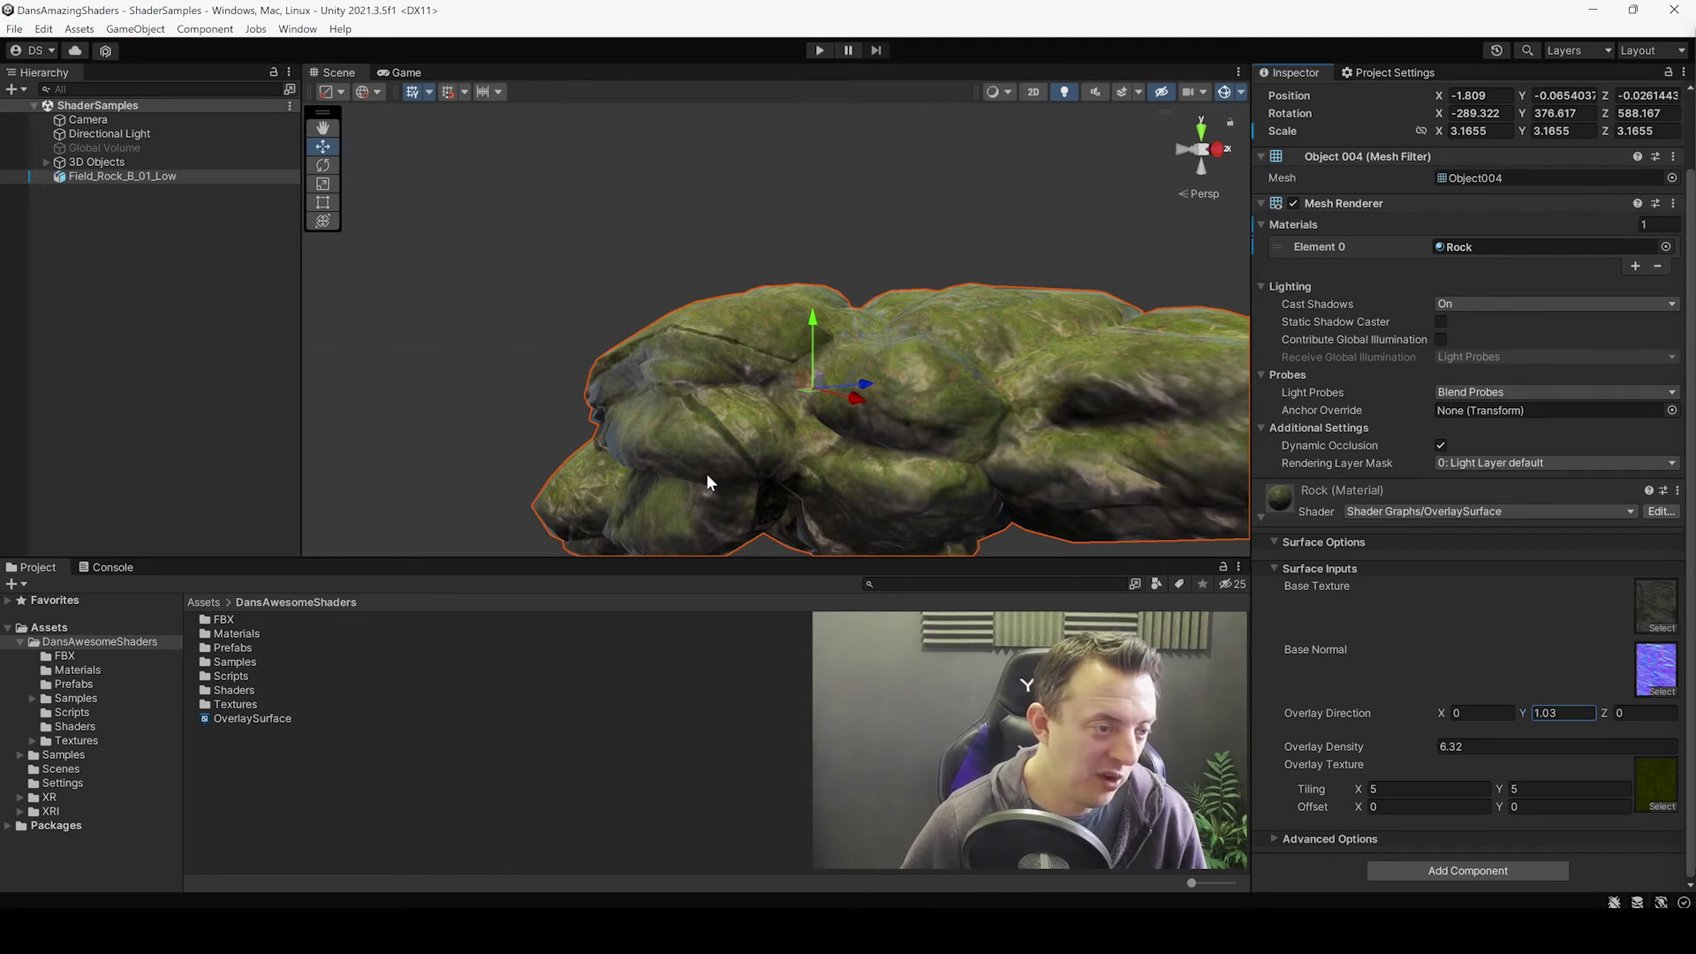
{"action": "left_click_drag", "start_coordinate": [1520, 714], "coordinate": [1649, 722]}
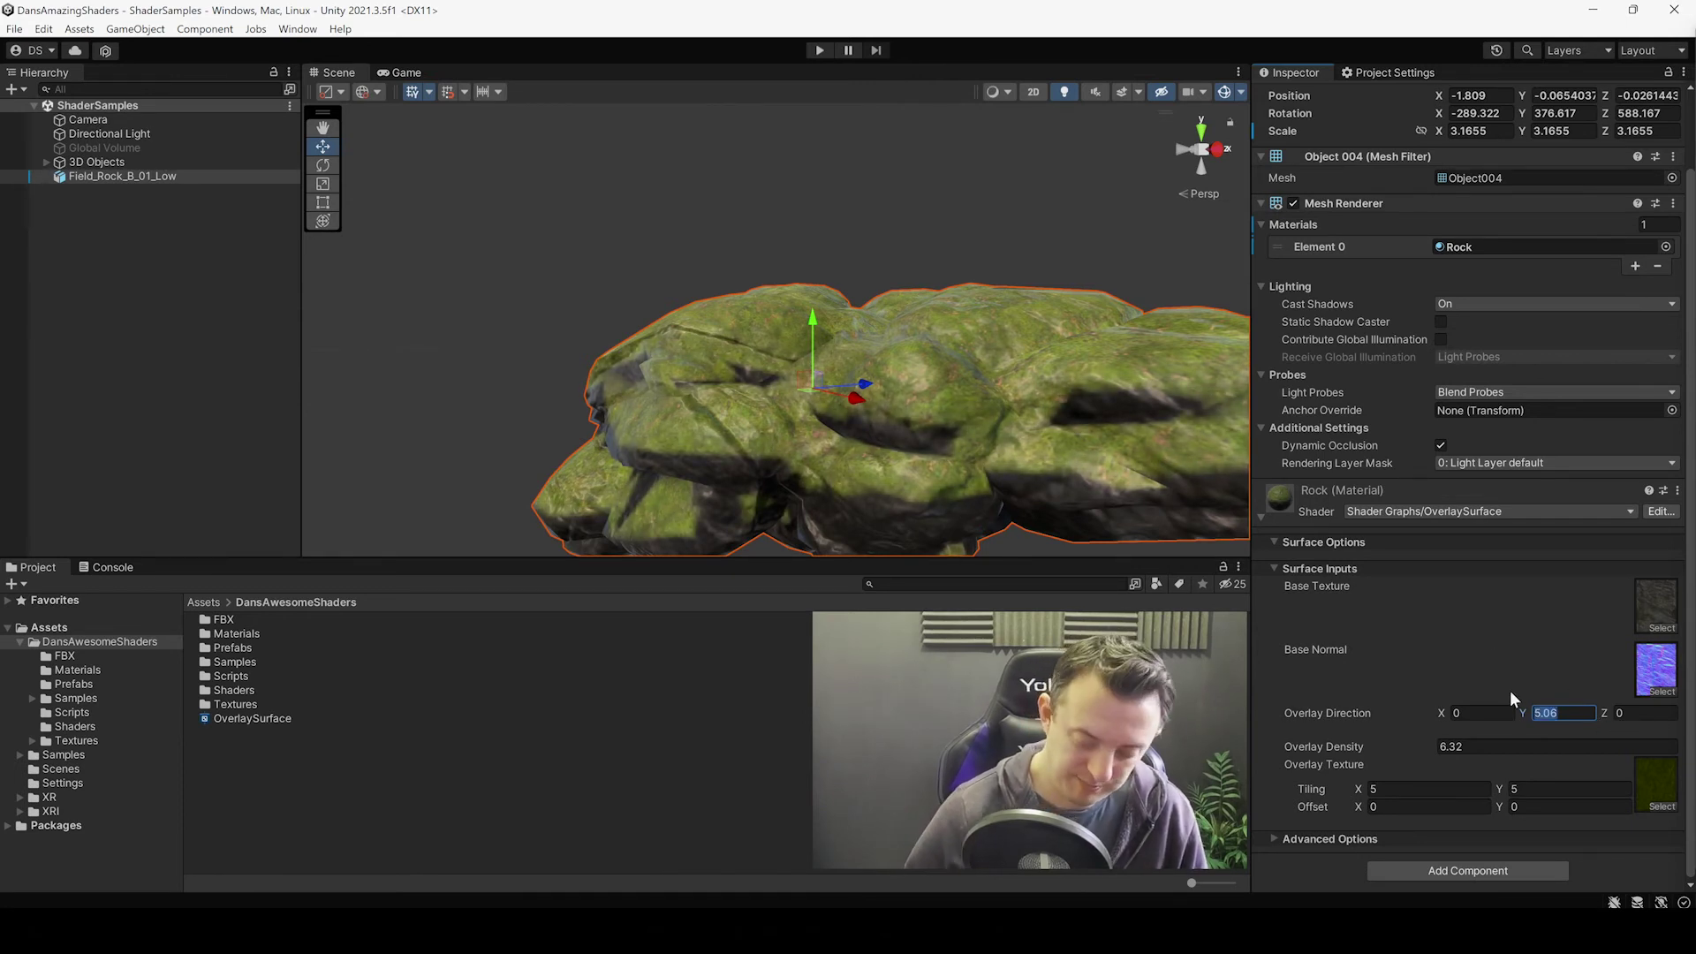
{"action": "type", "text": "1"}
{"action": "key", "text": "Return"}
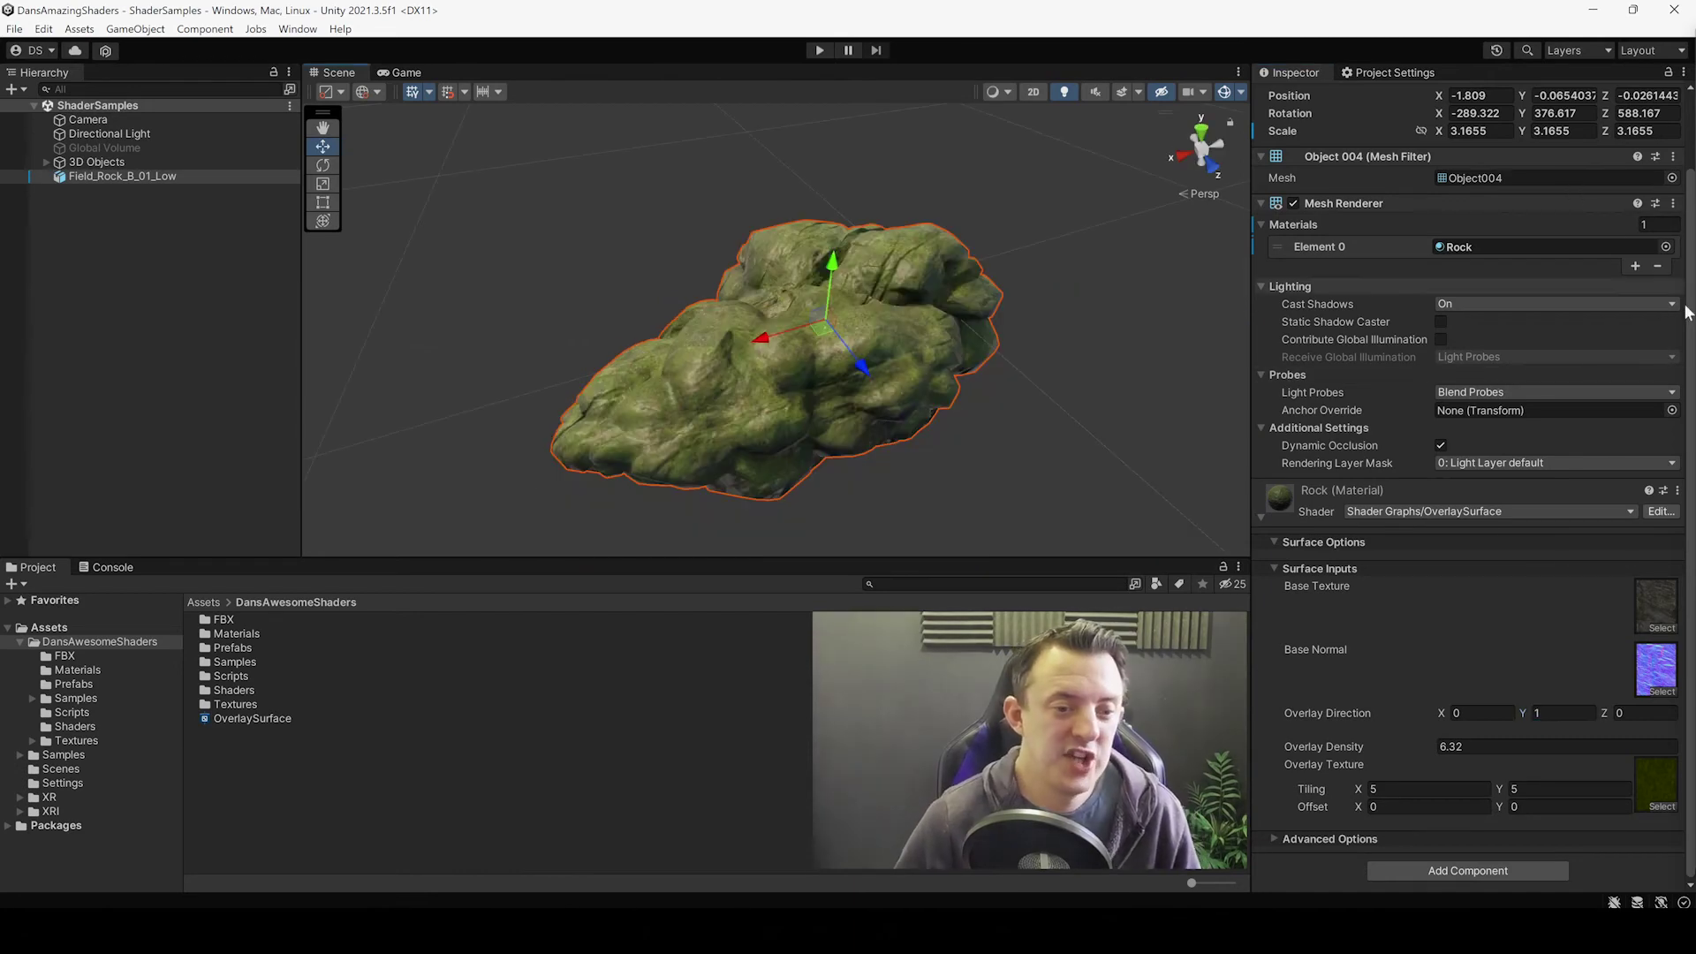
Step: Try the TexturesCom_Snow_Plain_3x3_1K_albedo texture as the Overlay Texture and inspect the rock from several angles
{"action": "left_click", "coordinate": [1660, 806]}
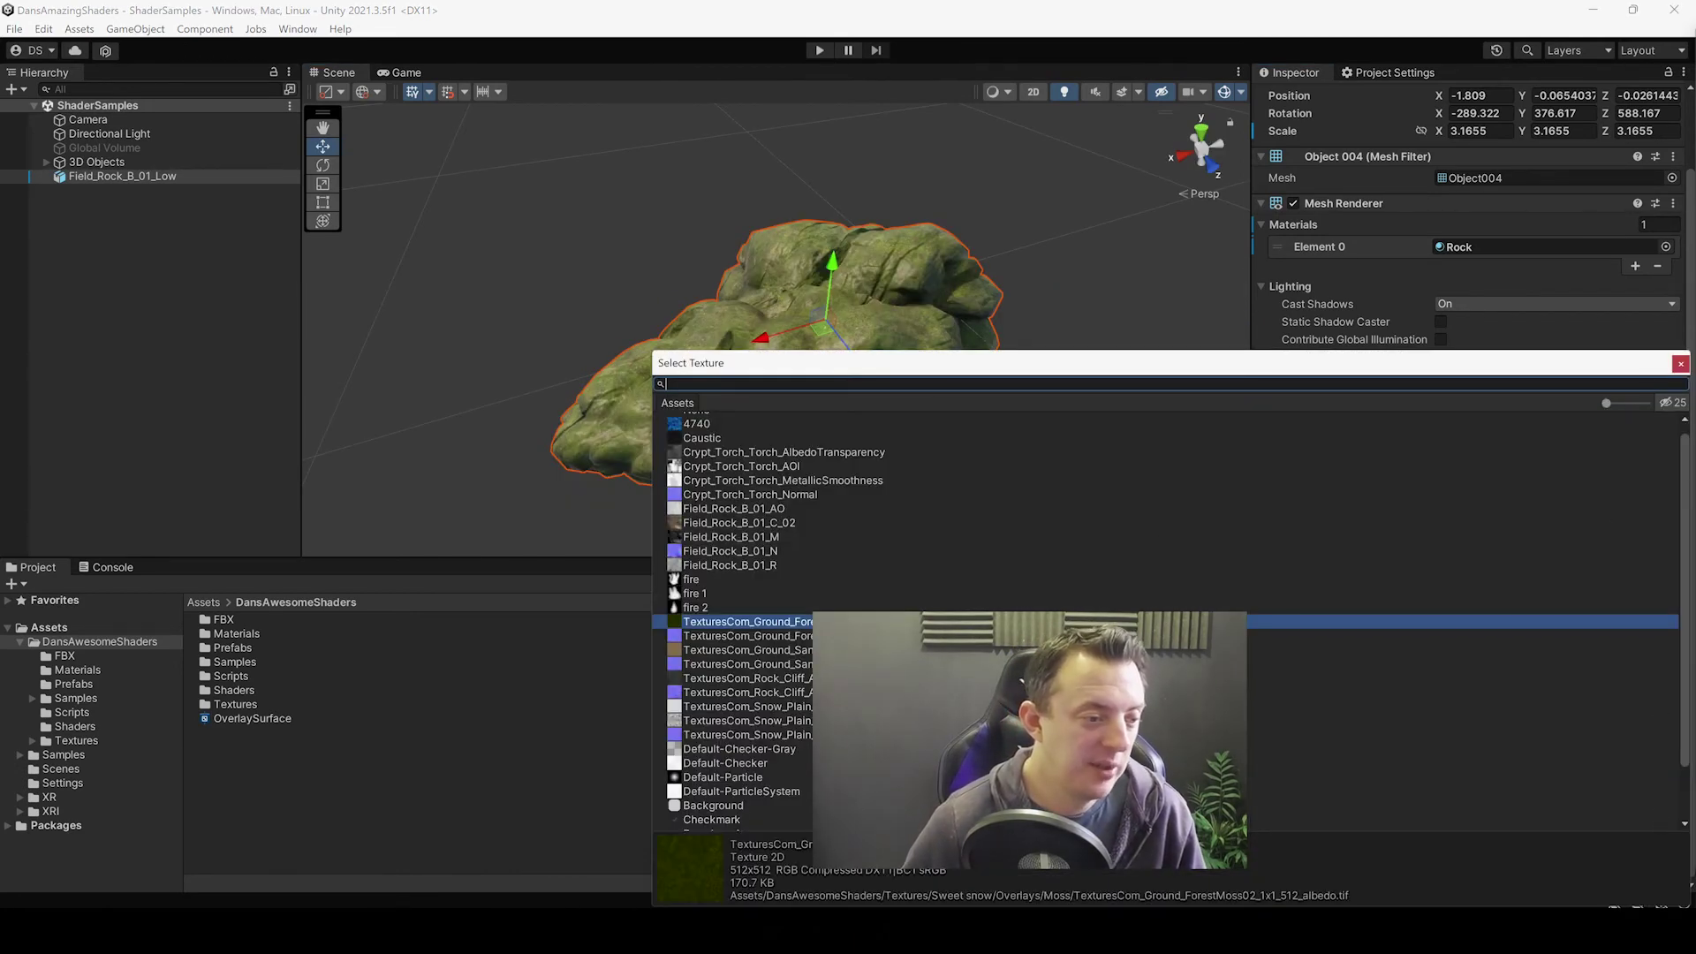
{"action": "double_click", "coordinate": [874, 706]}
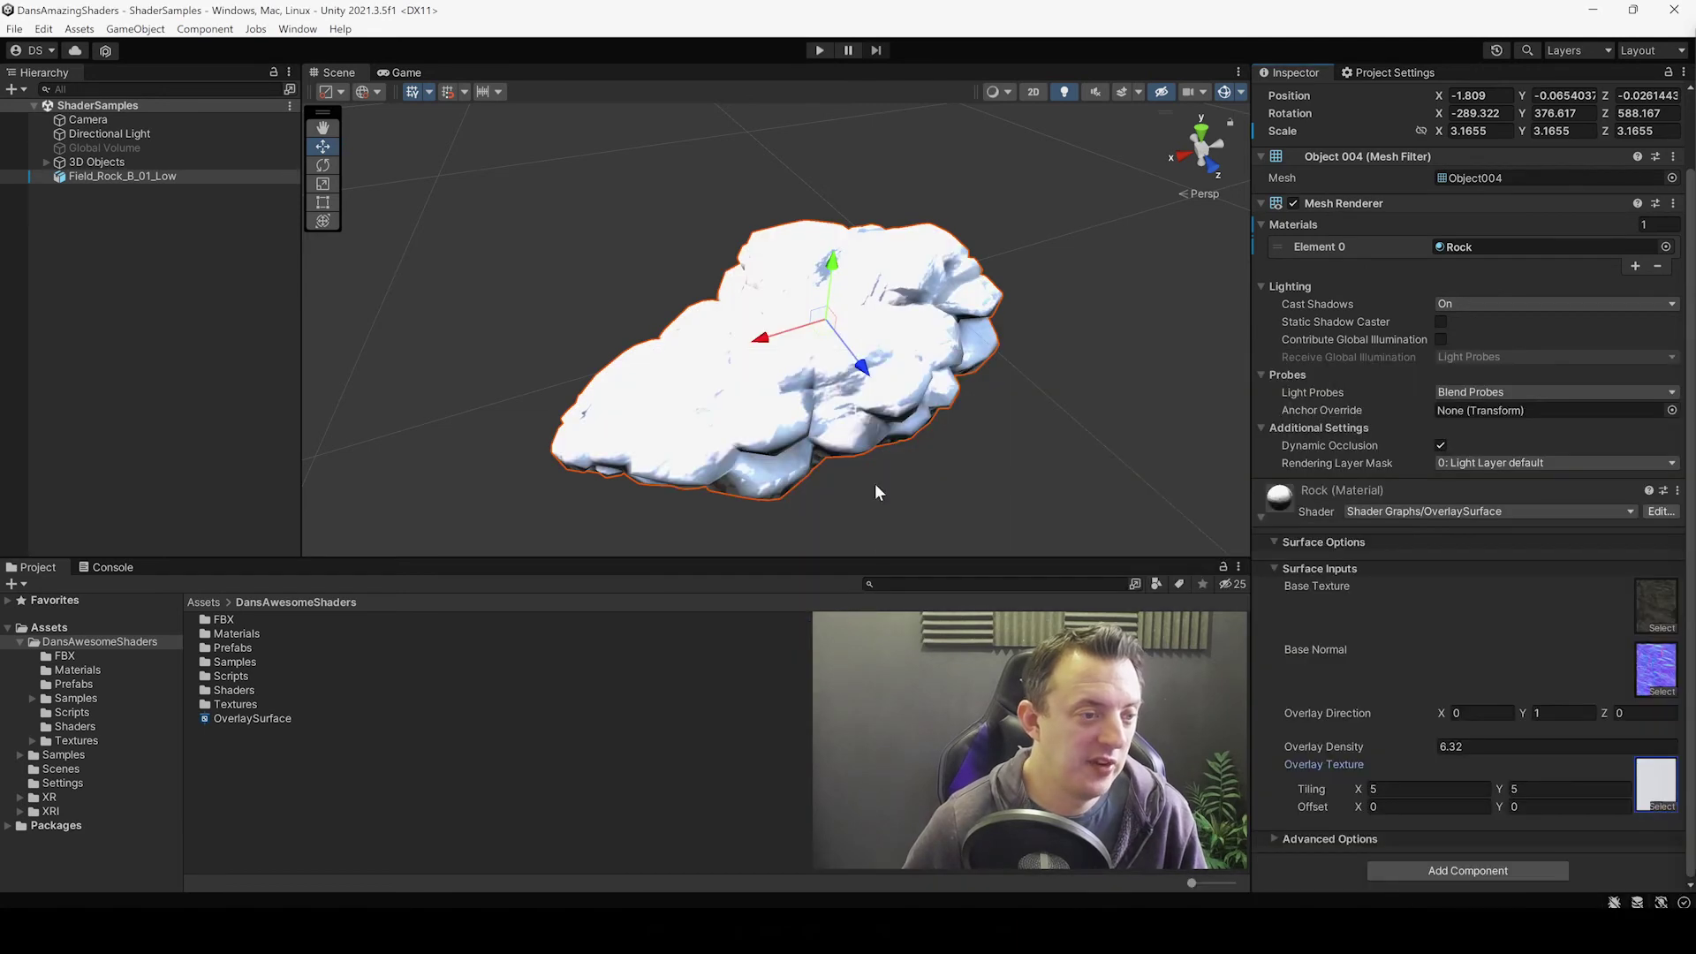
{"action": "right_click_drag", "start_coordinate": [874, 492], "coordinate": [1058, 407]}
{"action": "middle_click_drag", "start_coordinate": [749, 443], "coordinate": [949, 310]}
{"action": "left_click_drag", "start_coordinate": [949, 309], "coordinate": [799, 464], "text": "alt"}
Step: Try TexturesCom_Ground_SandDebris_2.5x2.5_512_albedo as the Overlay Texture and look around the rock
{"action": "left_click", "coordinate": [1658, 805]}
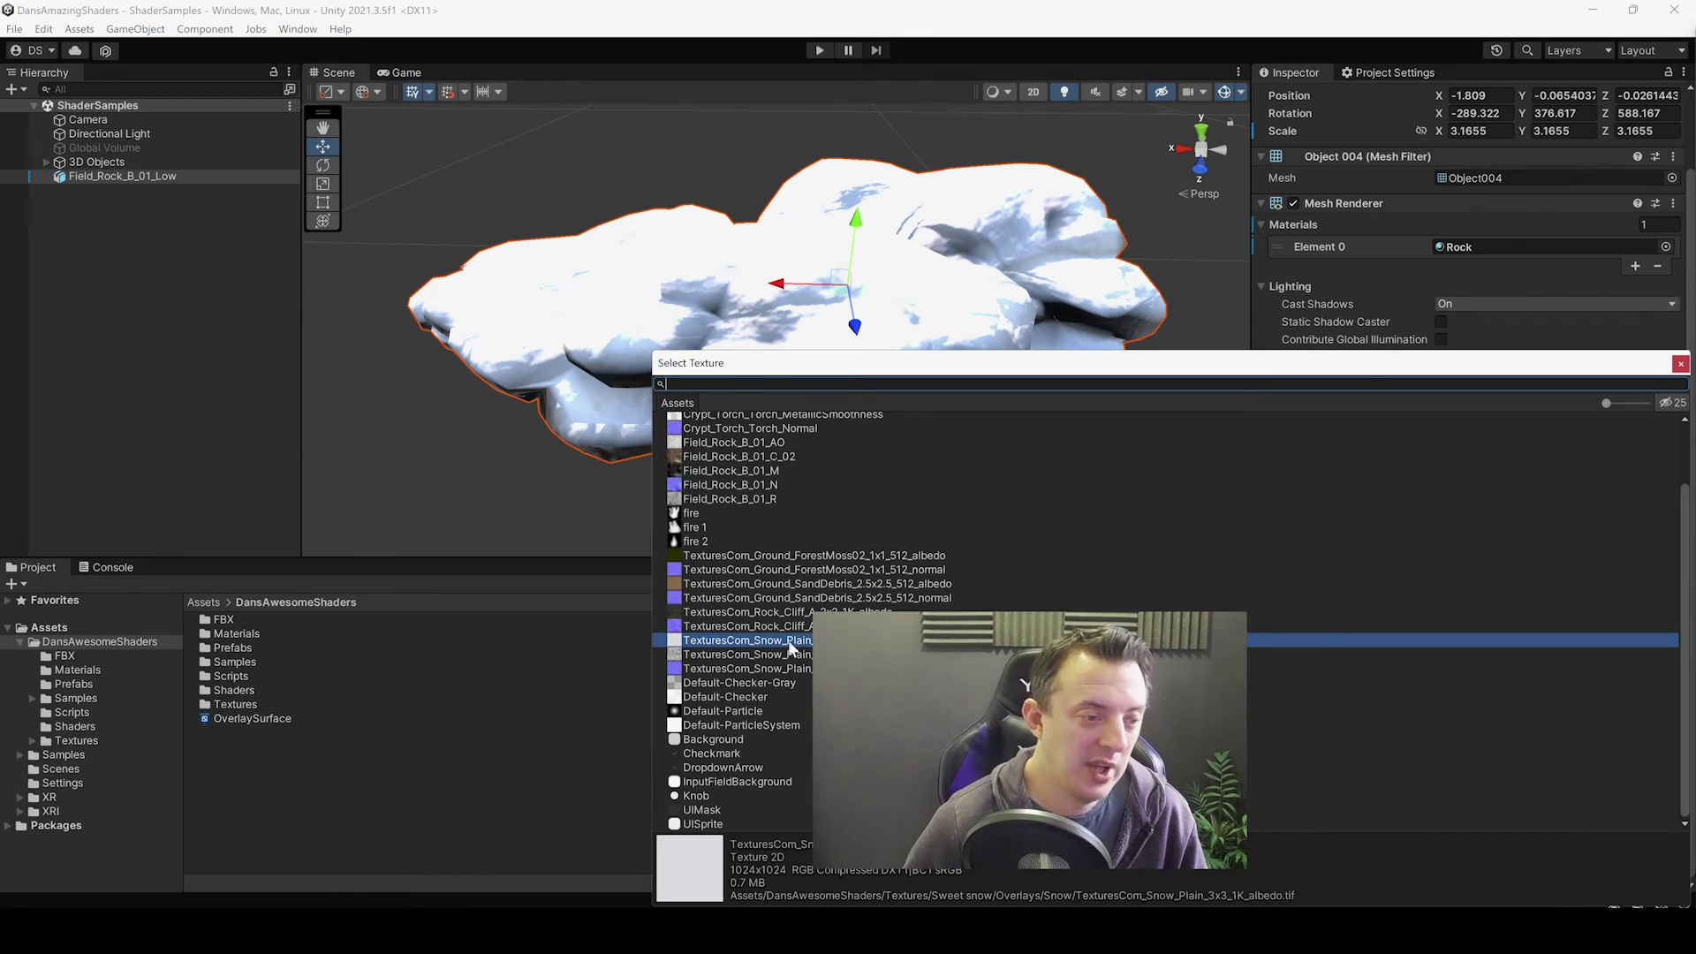
{"action": "left_click", "coordinate": [769, 584]}
{"action": "key", "text": "Return"}
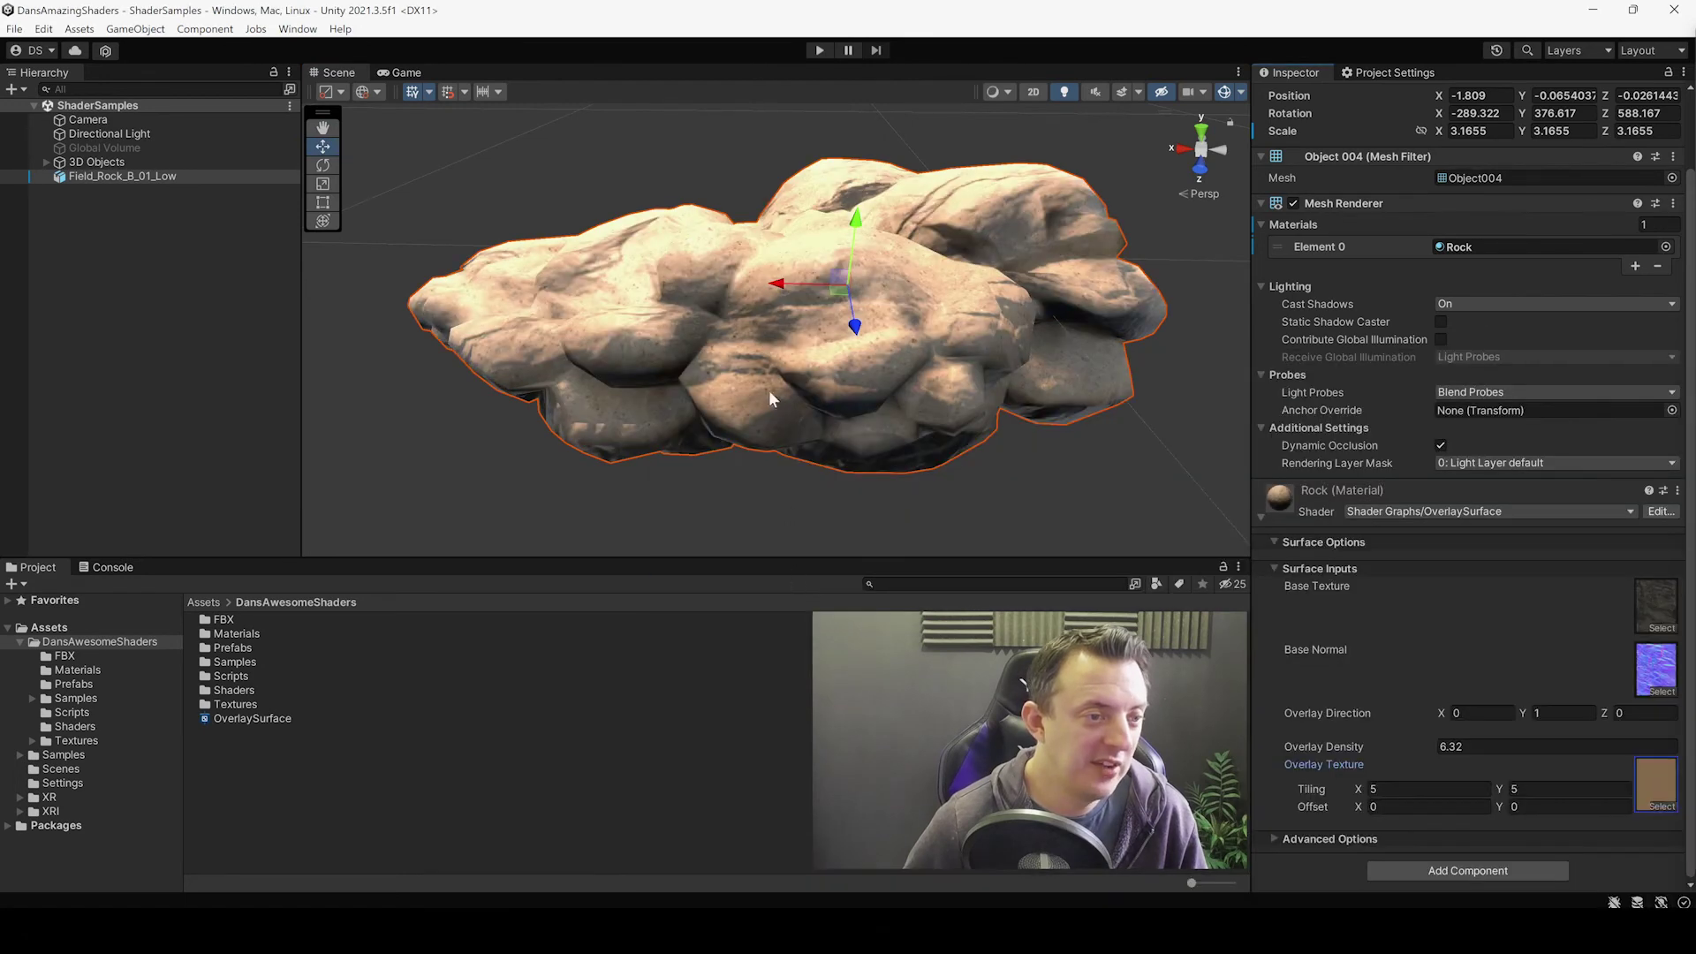
{"action": "left_click_drag", "start_coordinate": [768, 389], "coordinate": [898, 384], "text": "alt"}
{"action": "scroll", "coordinate": [898, 383], "scroll_direction": "down", "scroll_amount": 3}
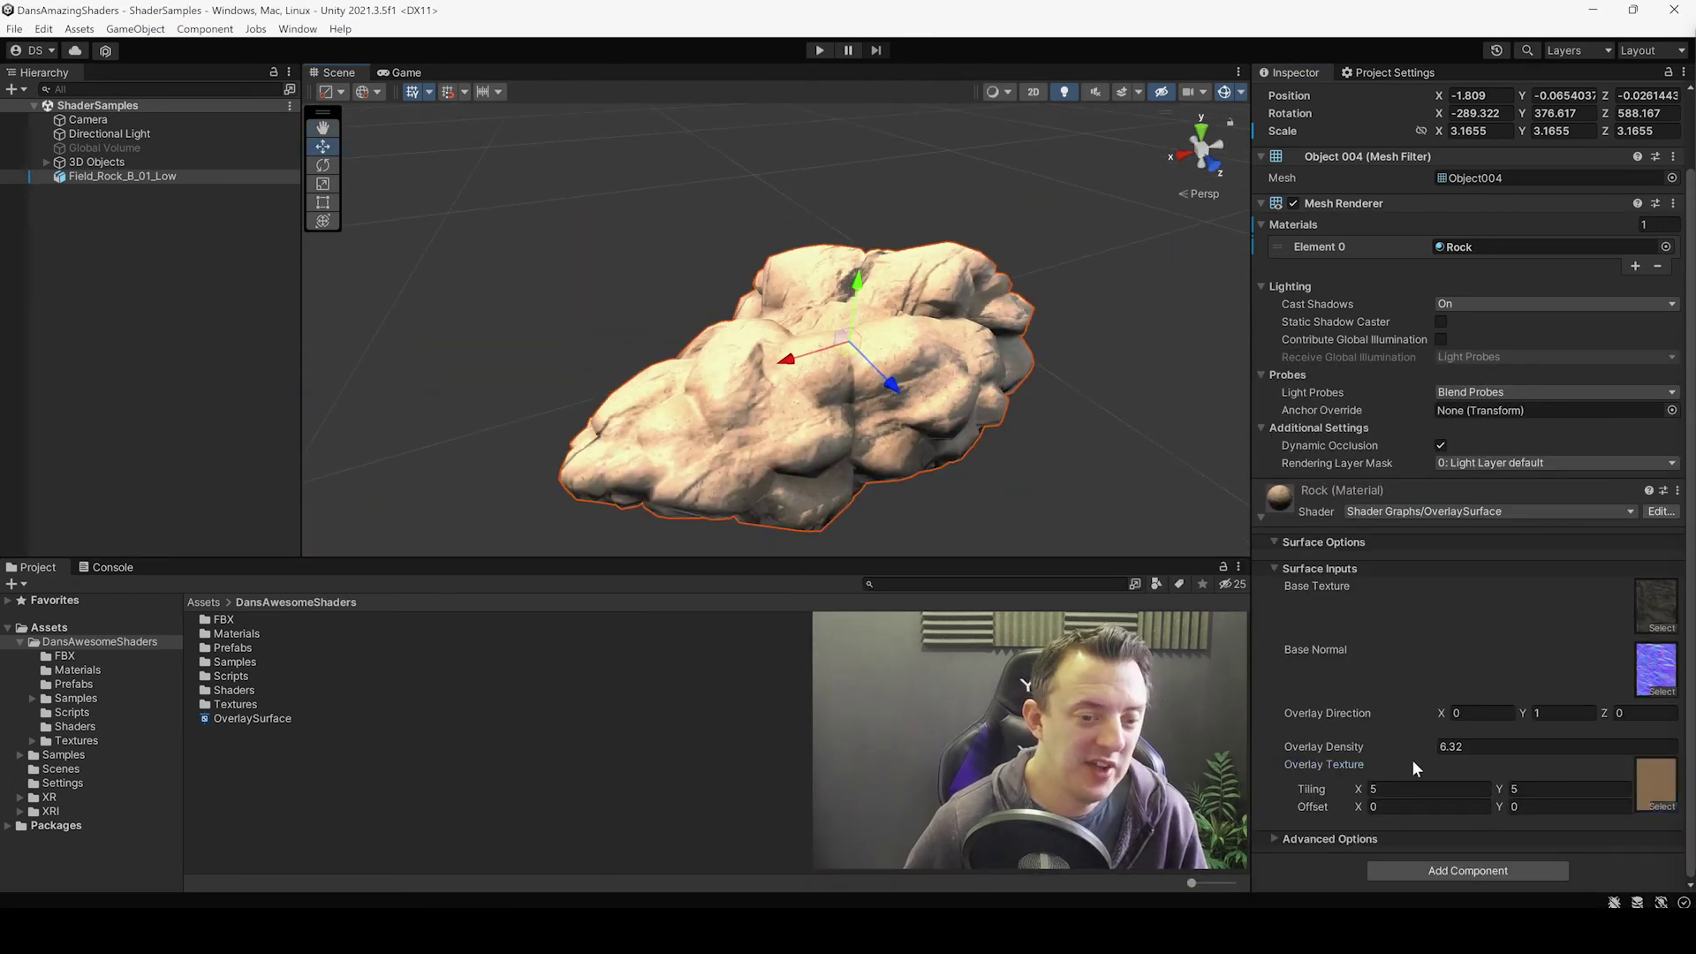
Step: Lower the Overlay Density and choose TexturesCom_Ground_ForestMoss02_1x1_512_albedo as the Overlay Texture
{"action": "left_click_drag", "start_coordinate": [1421, 749], "coordinate": [1298, 737]}
{"action": "left_click", "coordinate": [1662, 806]}
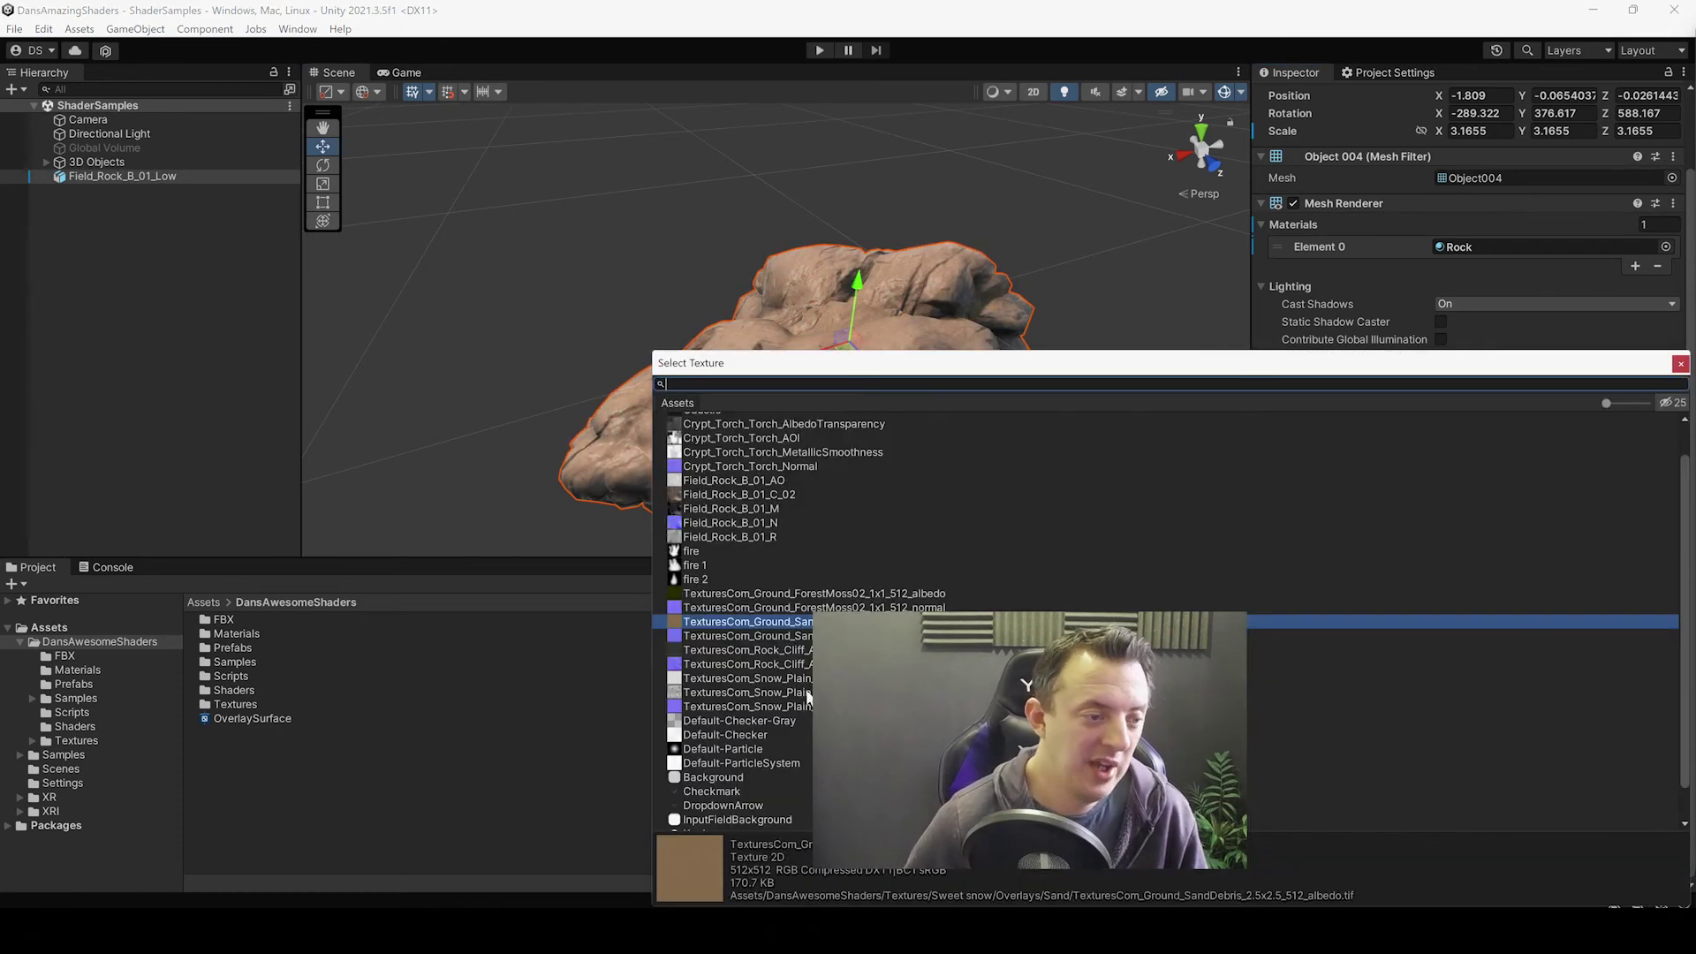
{"action": "left_click", "coordinate": [760, 593]}
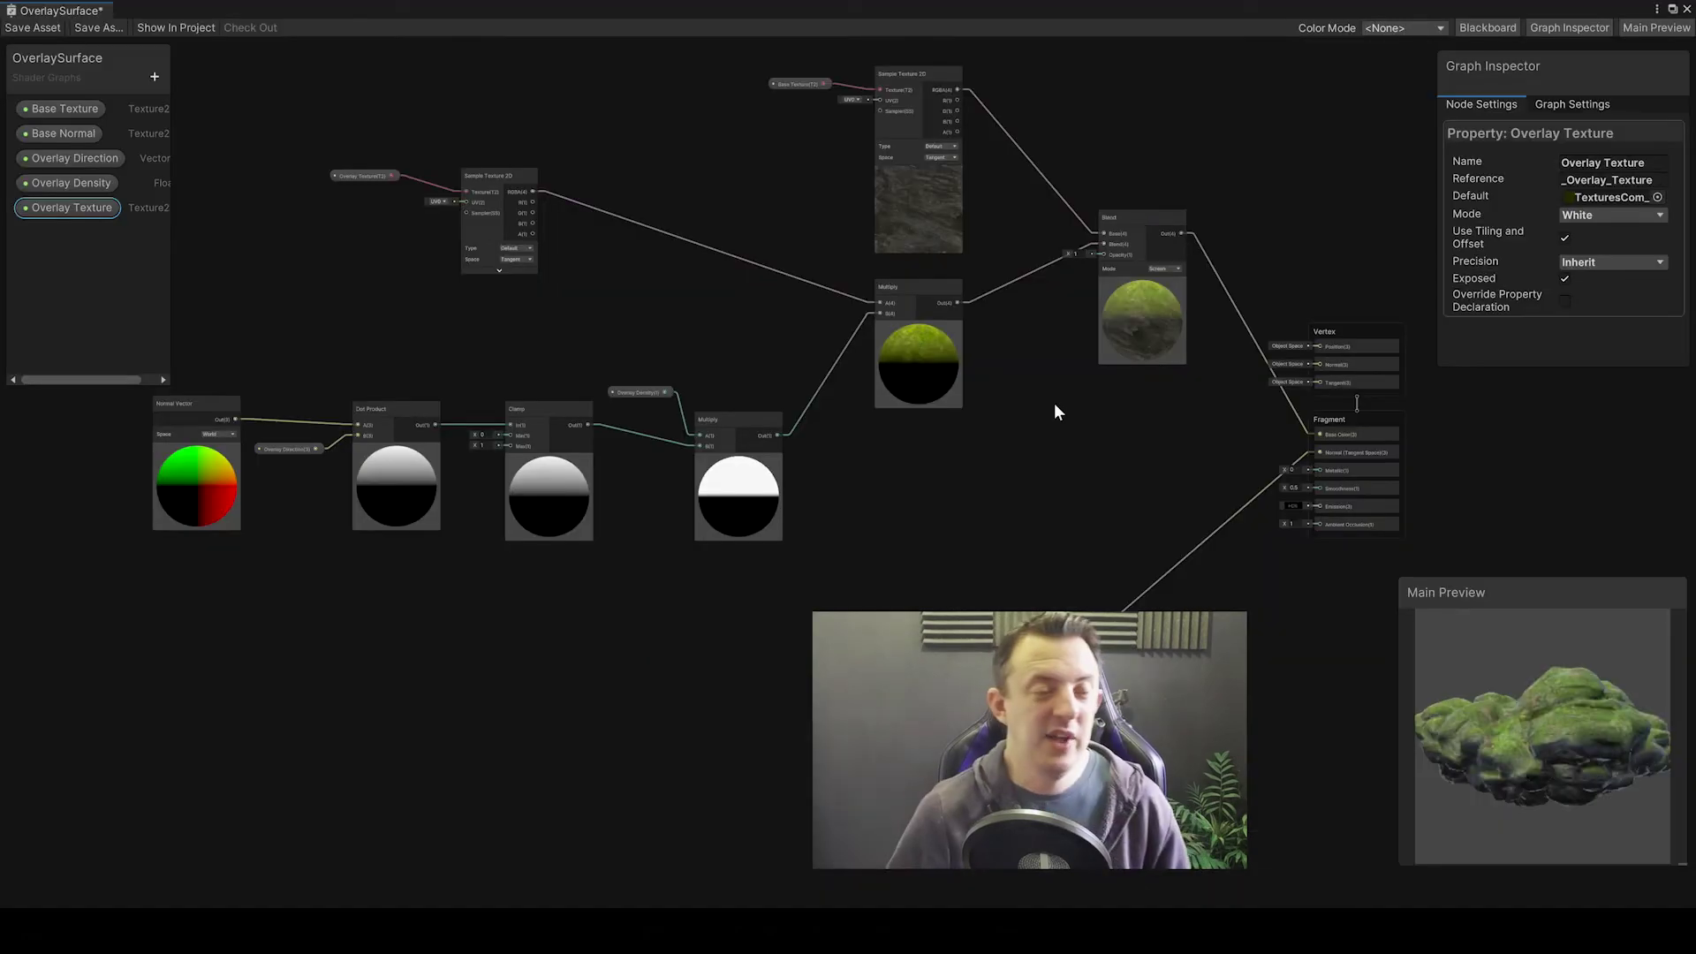
Step: In the OverlaySurface graph, add a Texture 2D property named Overlay Normal with TexturesCom_Ground_ForestMoss02_1x1_512_normal as its default
{"action": "middle_click_drag", "start_coordinate": [812, 645], "coordinate": [911, 504]}
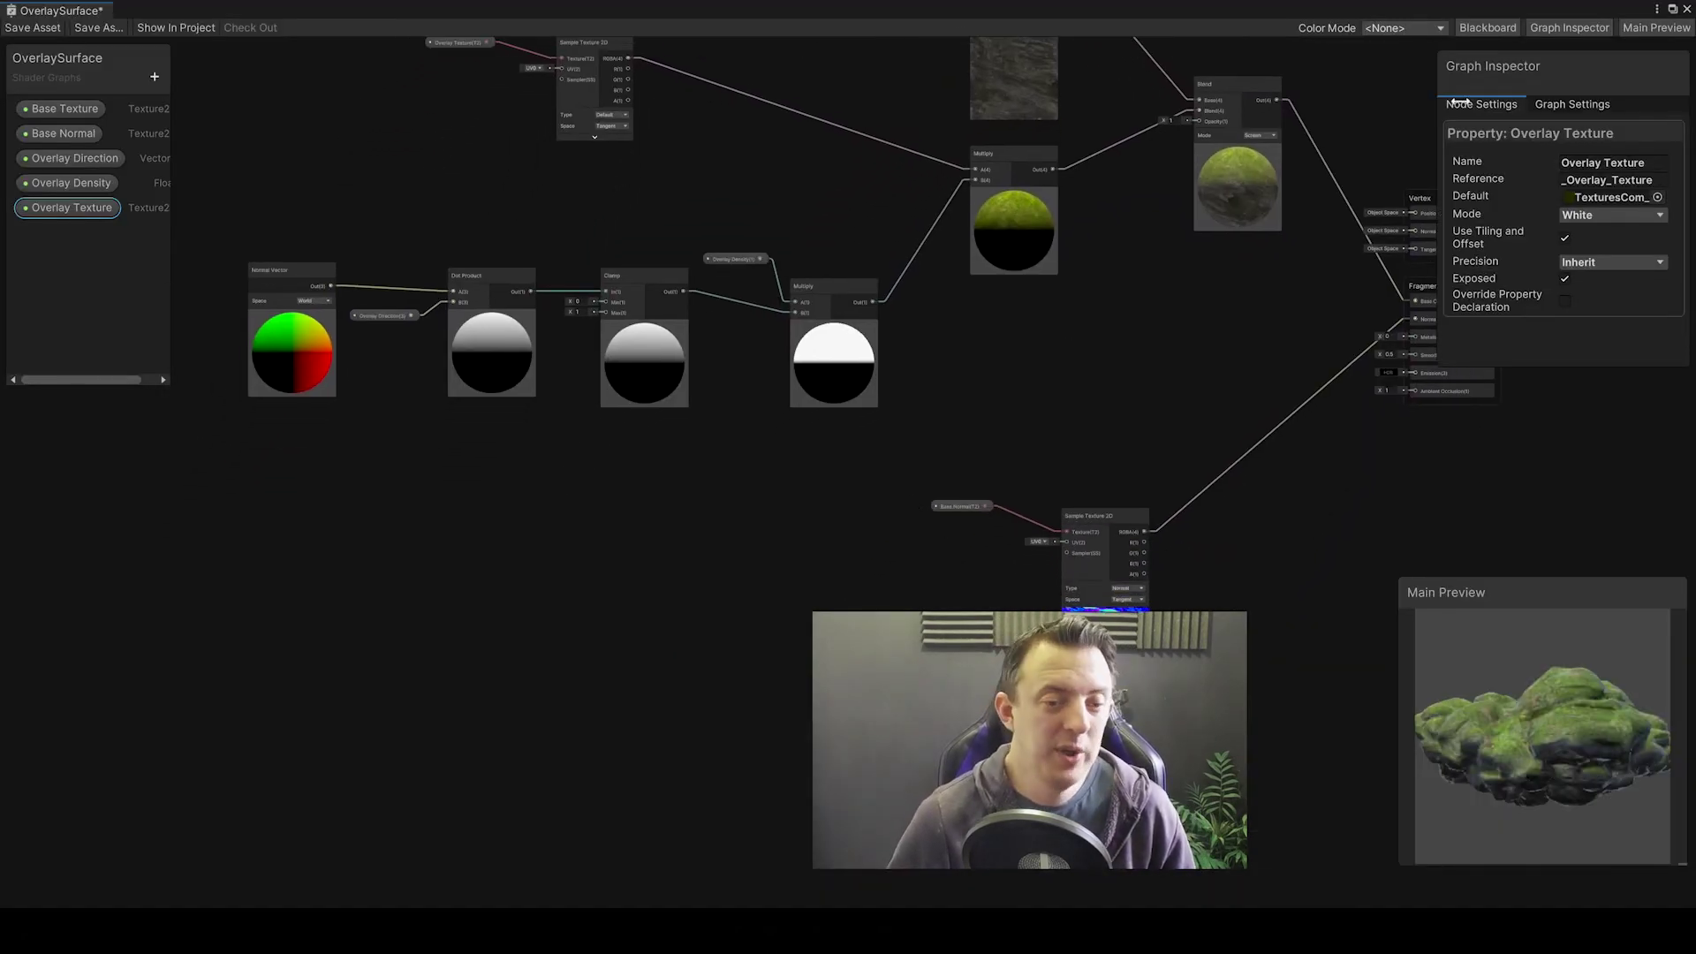
{"action": "left_click_drag", "start_coordinate": [1543, 728], "coordinate": [1493, 684]}
{"action": "left_click", "coordinate": [154, 78]}
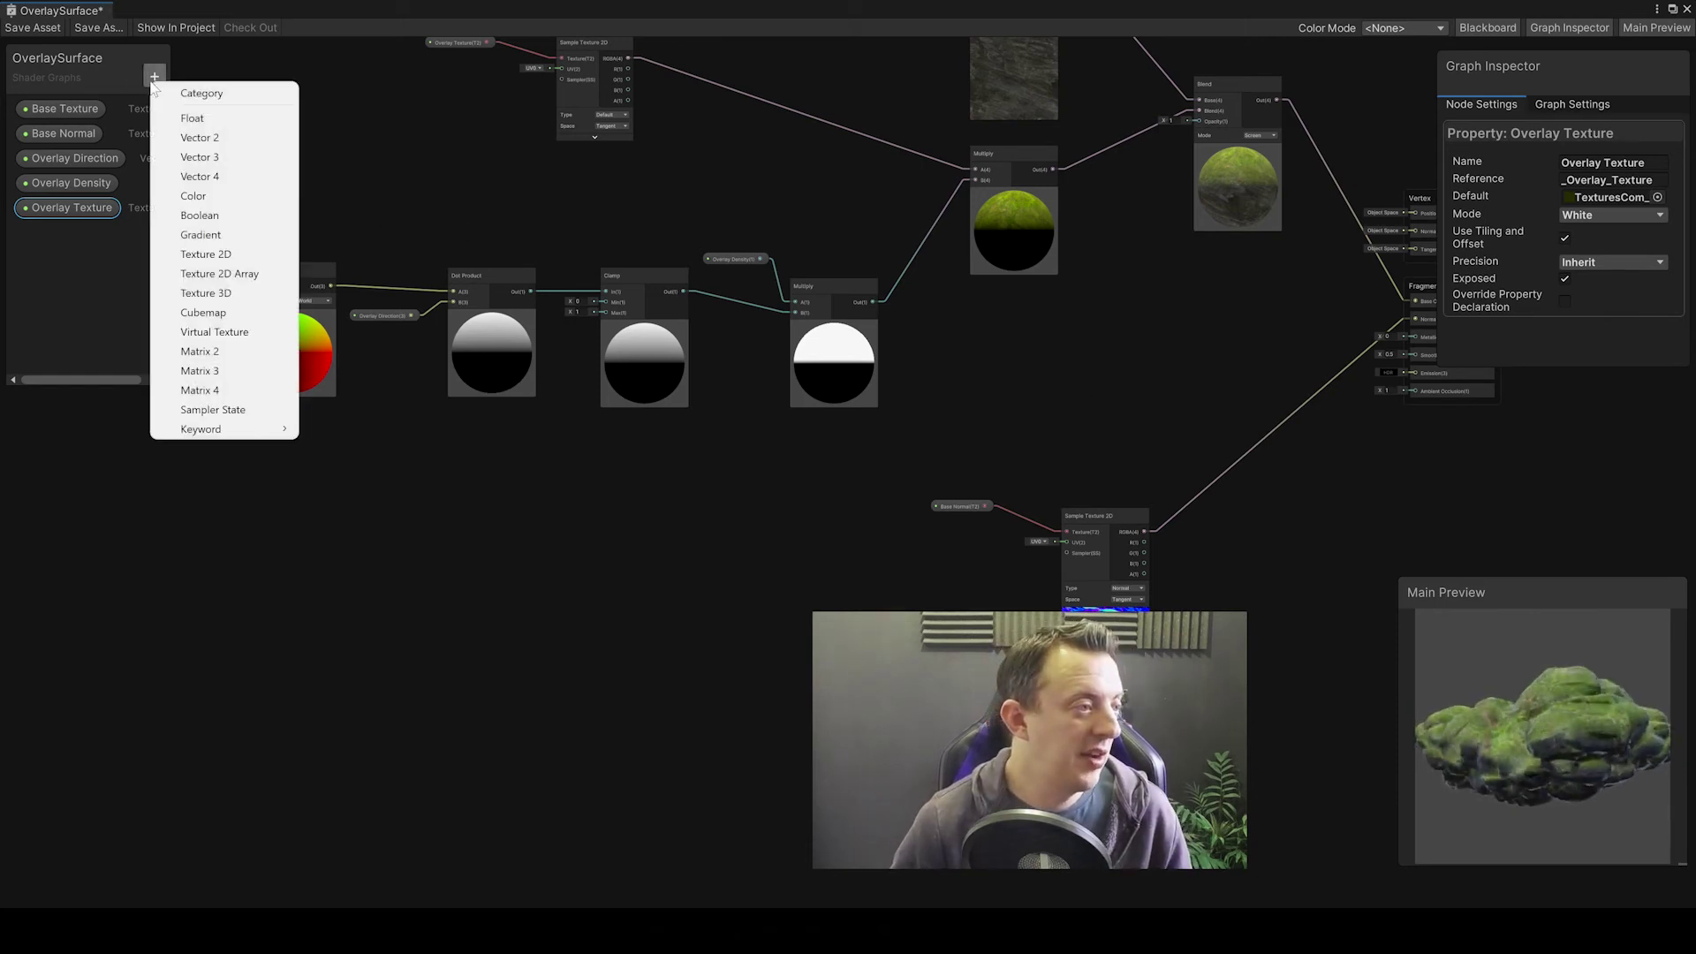
{"action": "left_click", "coordinate": [204, 255]}
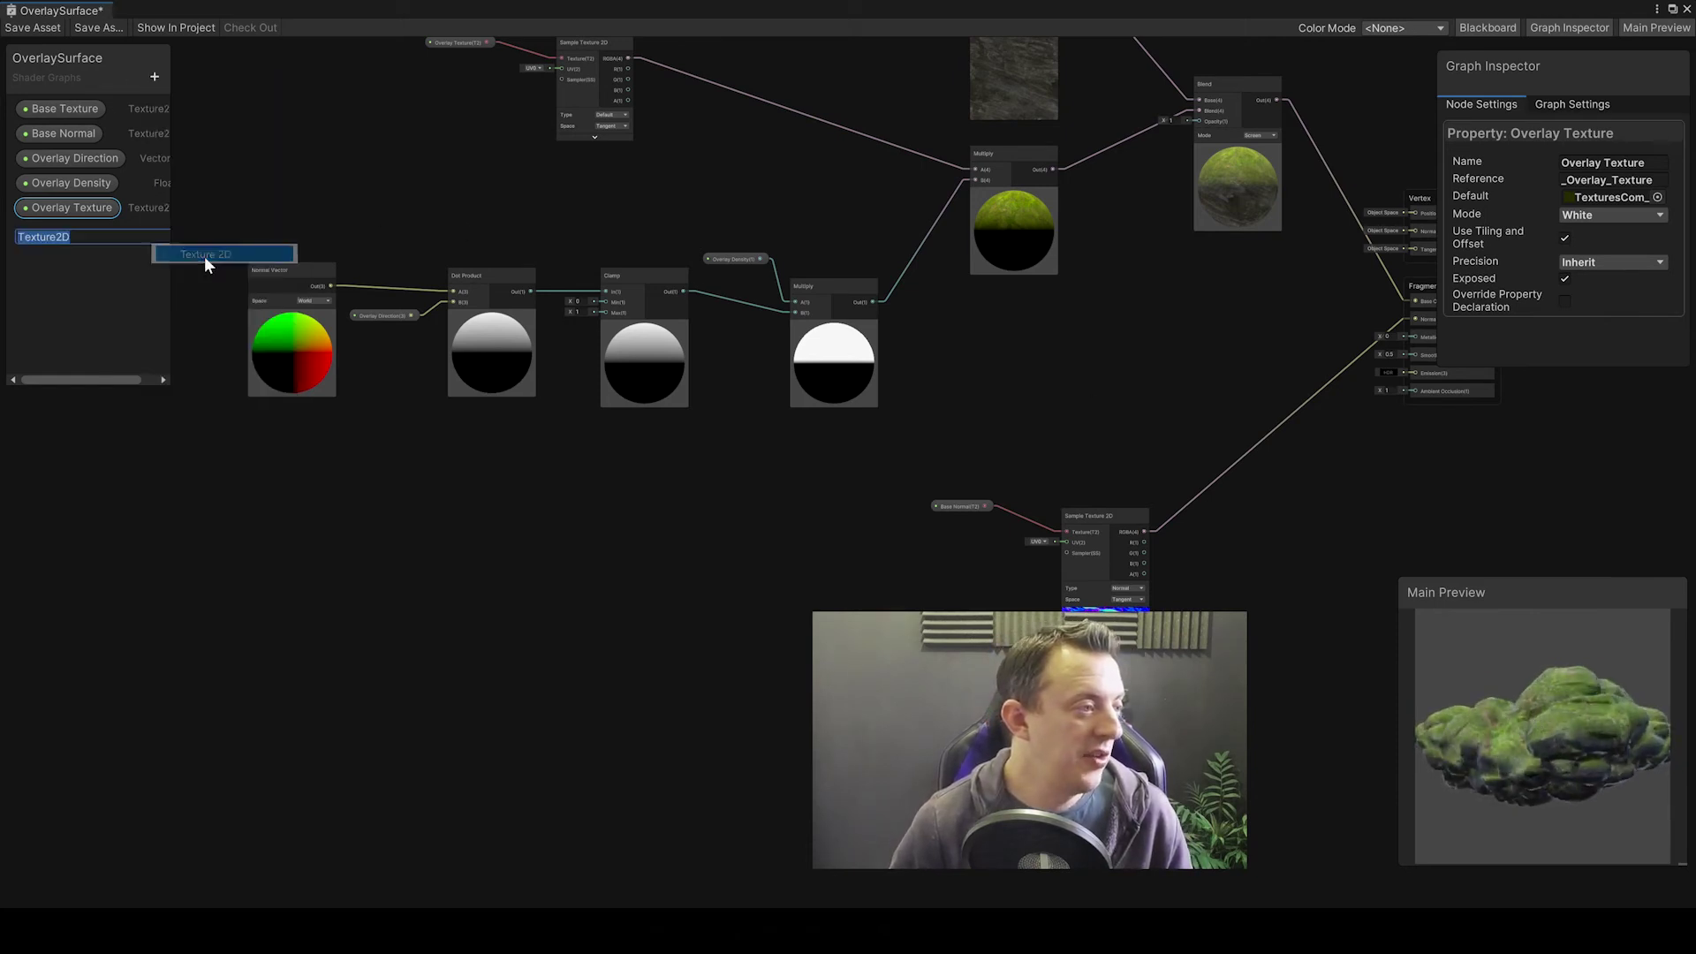
{"action": "type", "text": "Overla"}
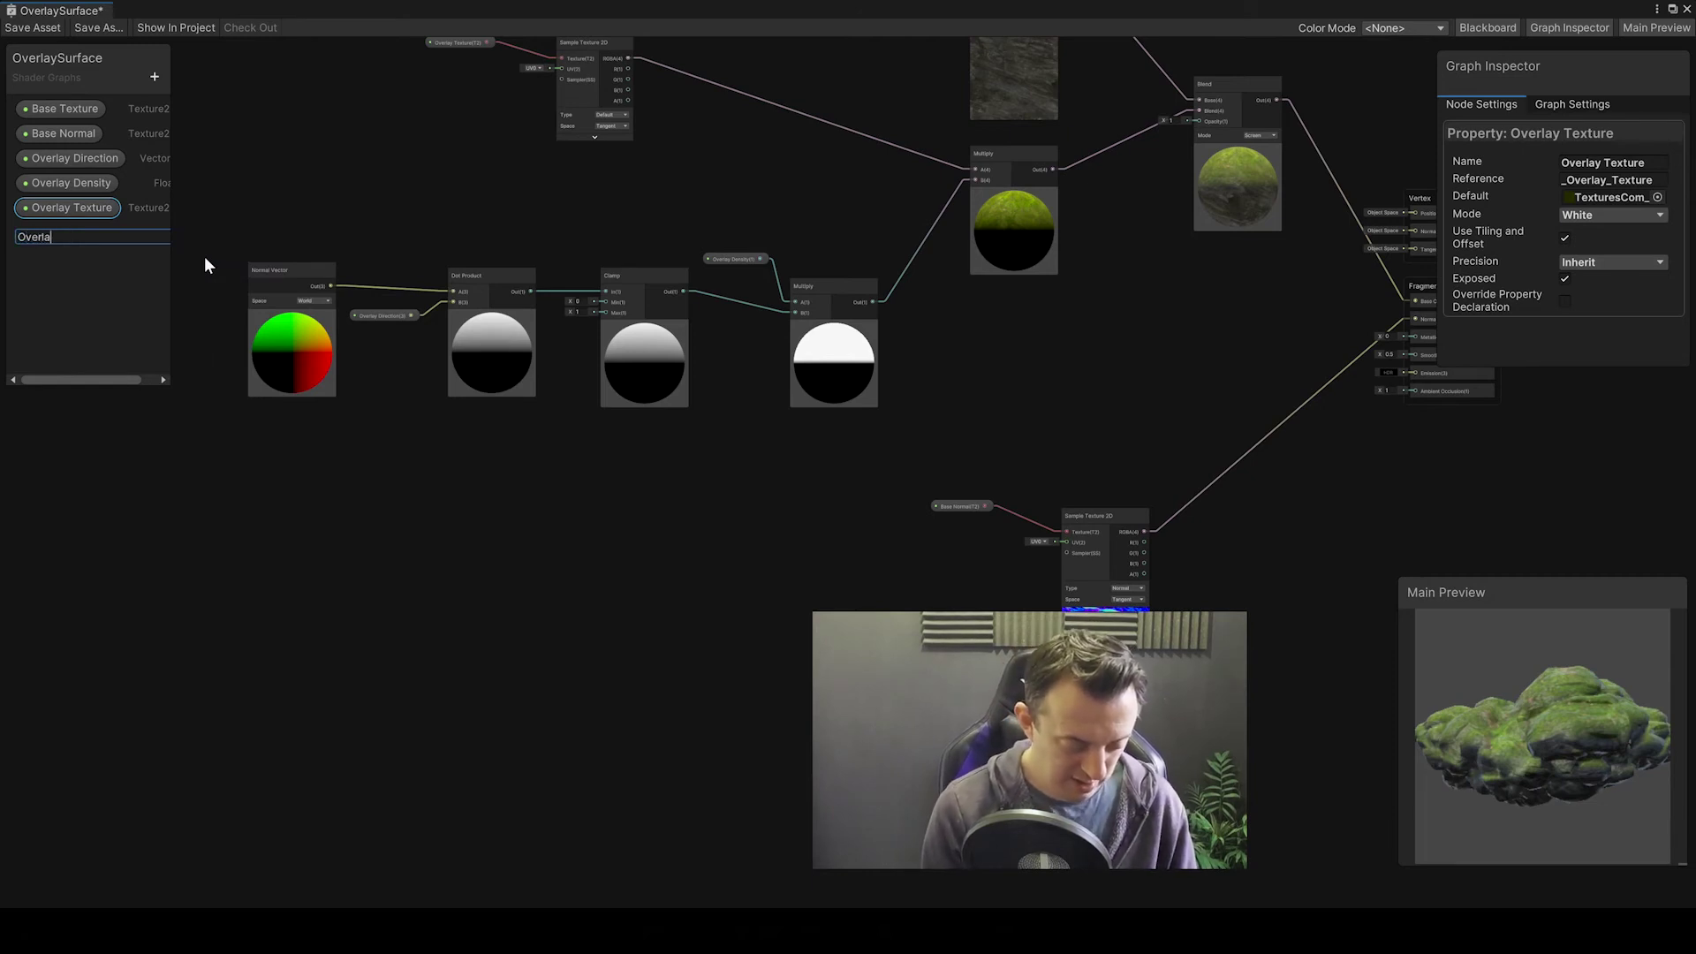
{"action": "type", "text": "y Normal"}
{"action": "key", "text": "Return"}
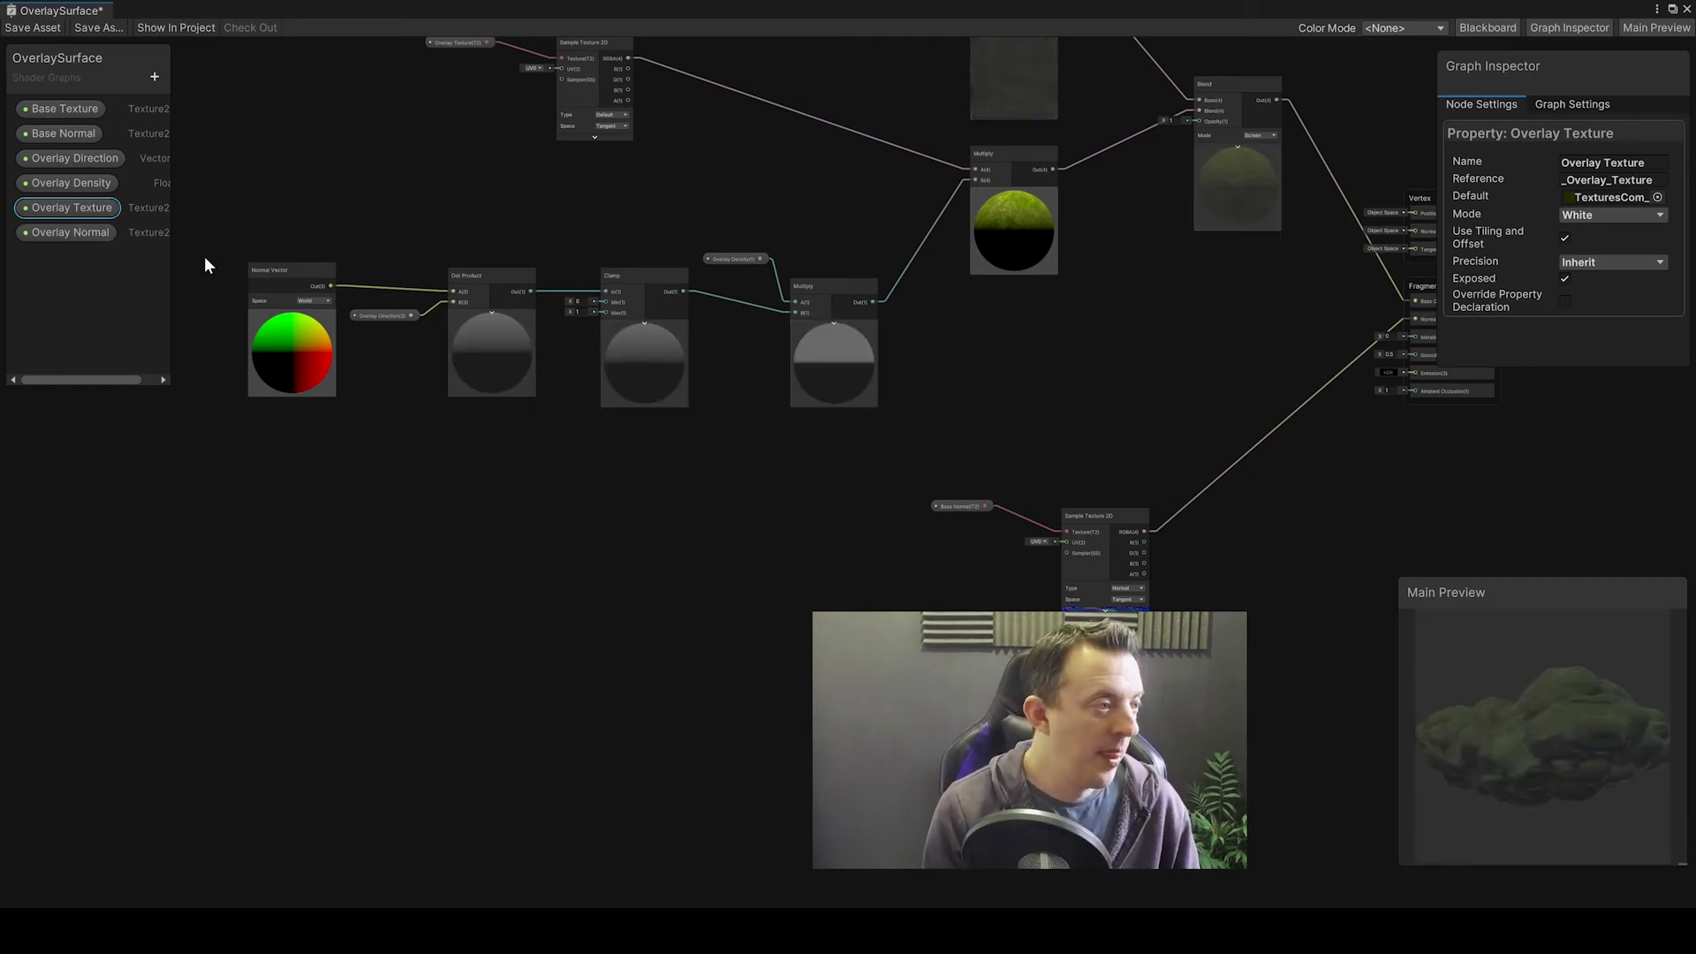
{"action": "left_click", "coordinate": [1657, 198]}
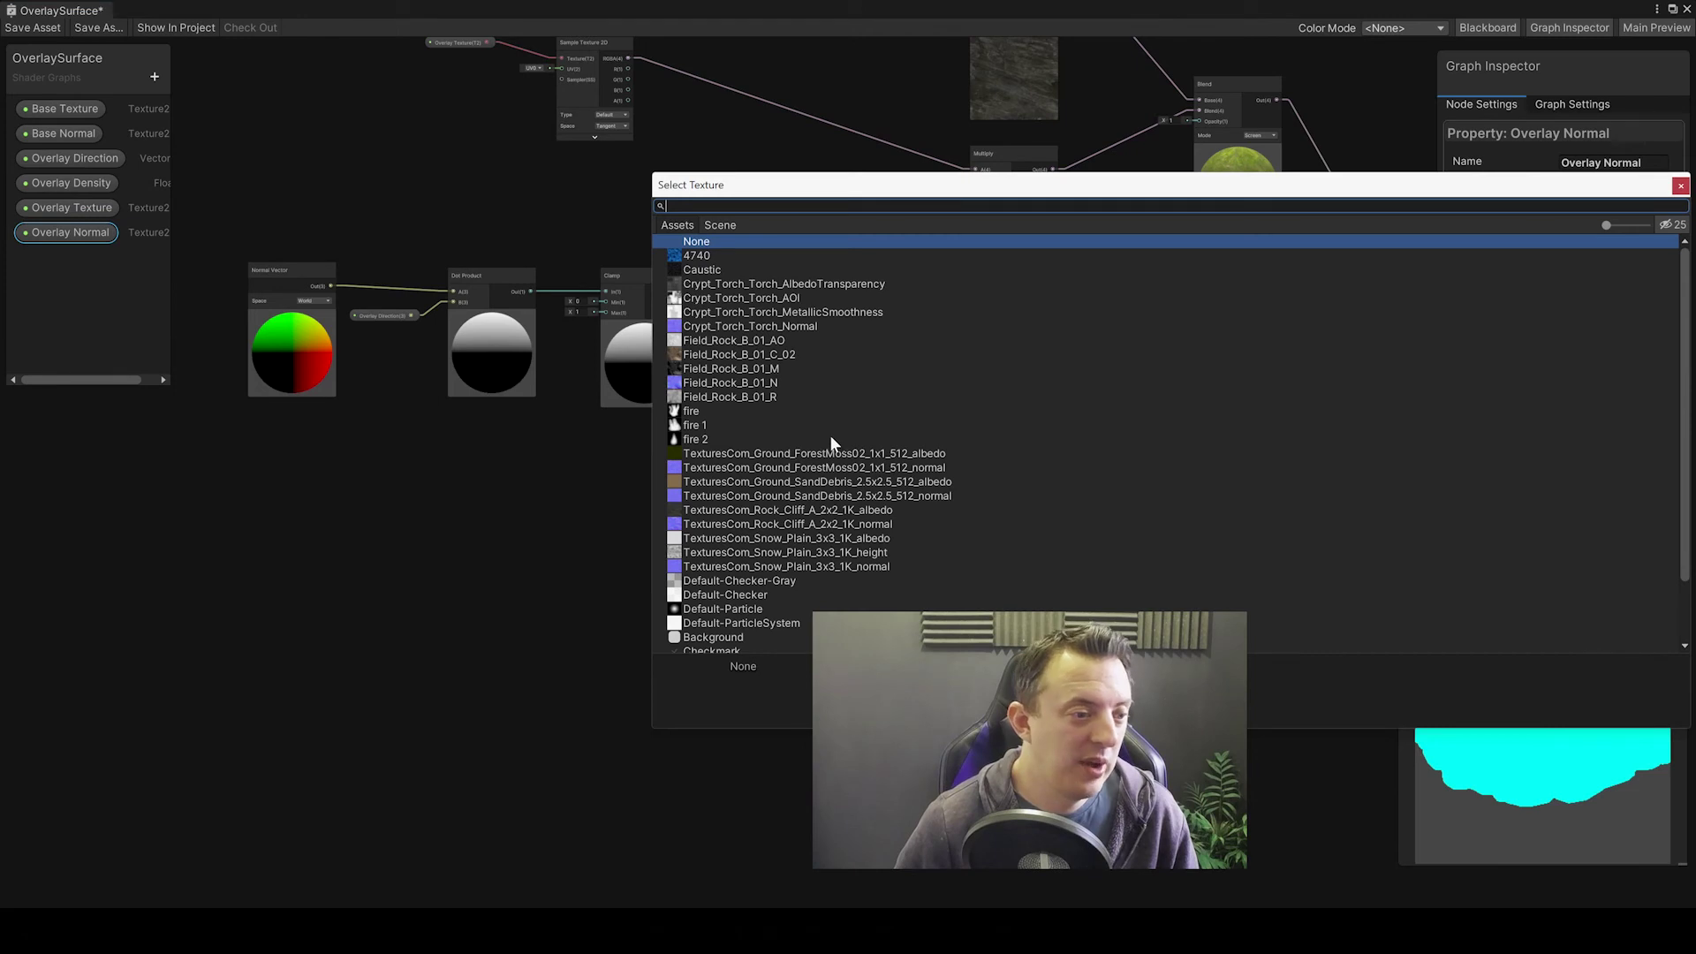
{"action": "double_click", "coordinate": [788, 467]}
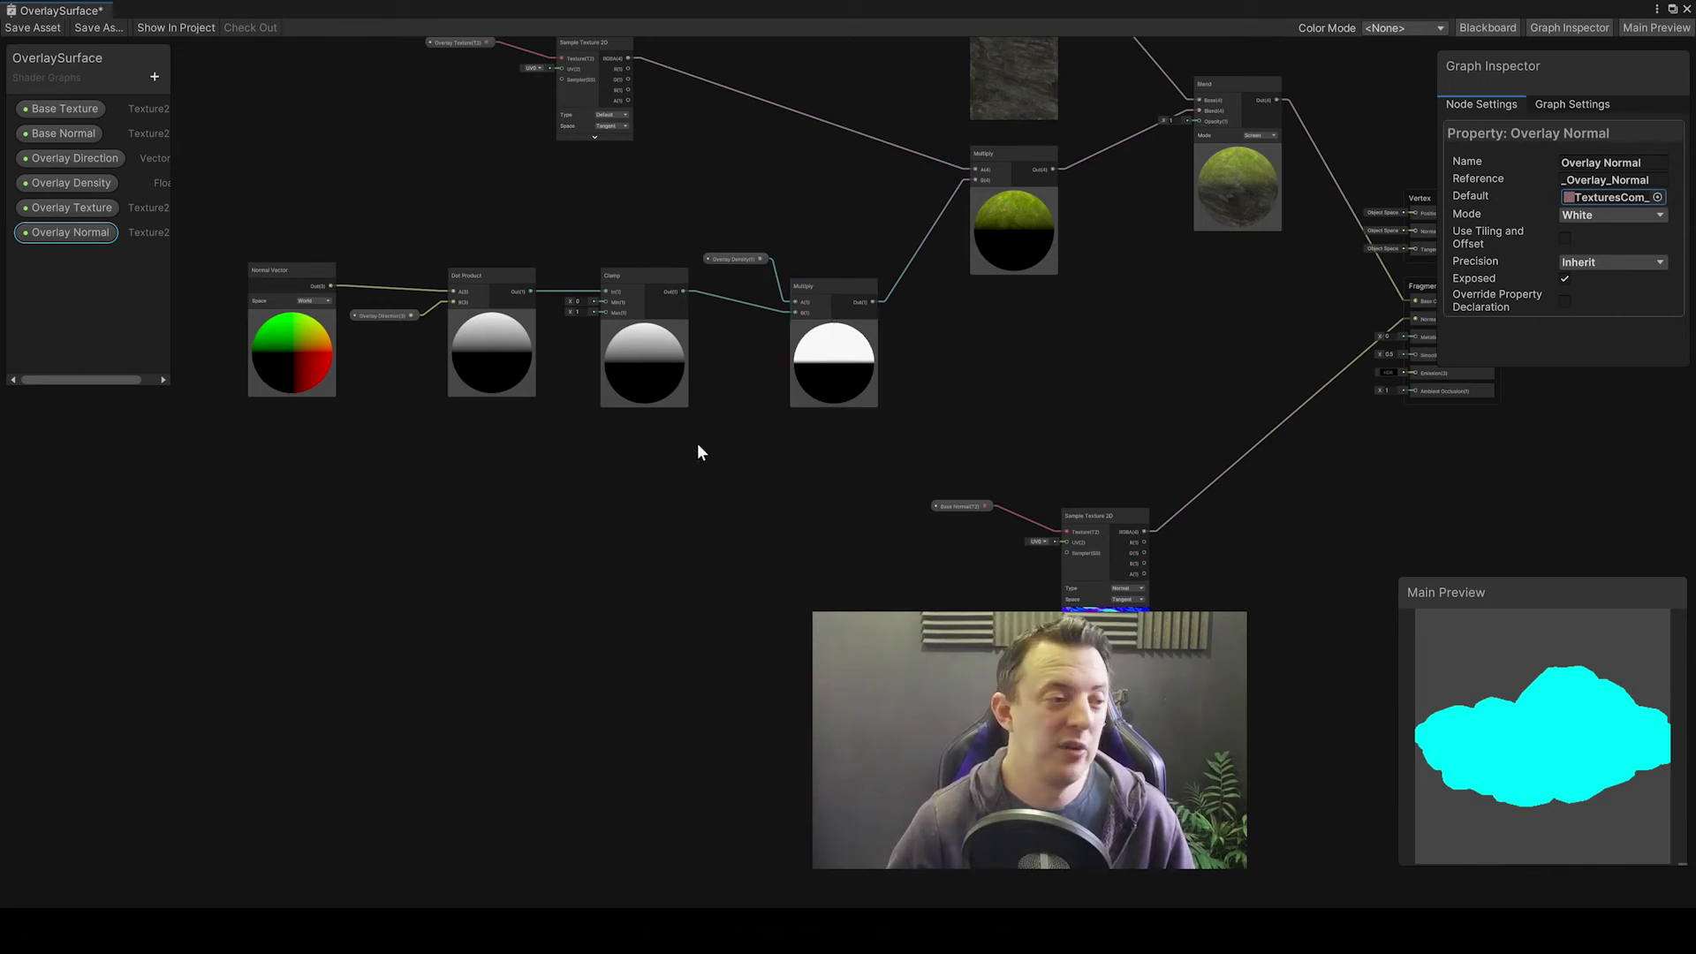
Step: Place the Overlay Normal property in the graph and connect it to a new Sample Texture 2D node with Type set to Normal
{"action": "scroll", "coordinate": [850, 512], "scroll_direction": "down", "scroll_amount": 1}
{"action": "scroll", "coordinate": [850, 512], "scroll_direction": "up", "scroll_amount": 1}
{"action": "middle_click_drag", "start_coordinate": [850, 512], "coordinate": [853, 418]}
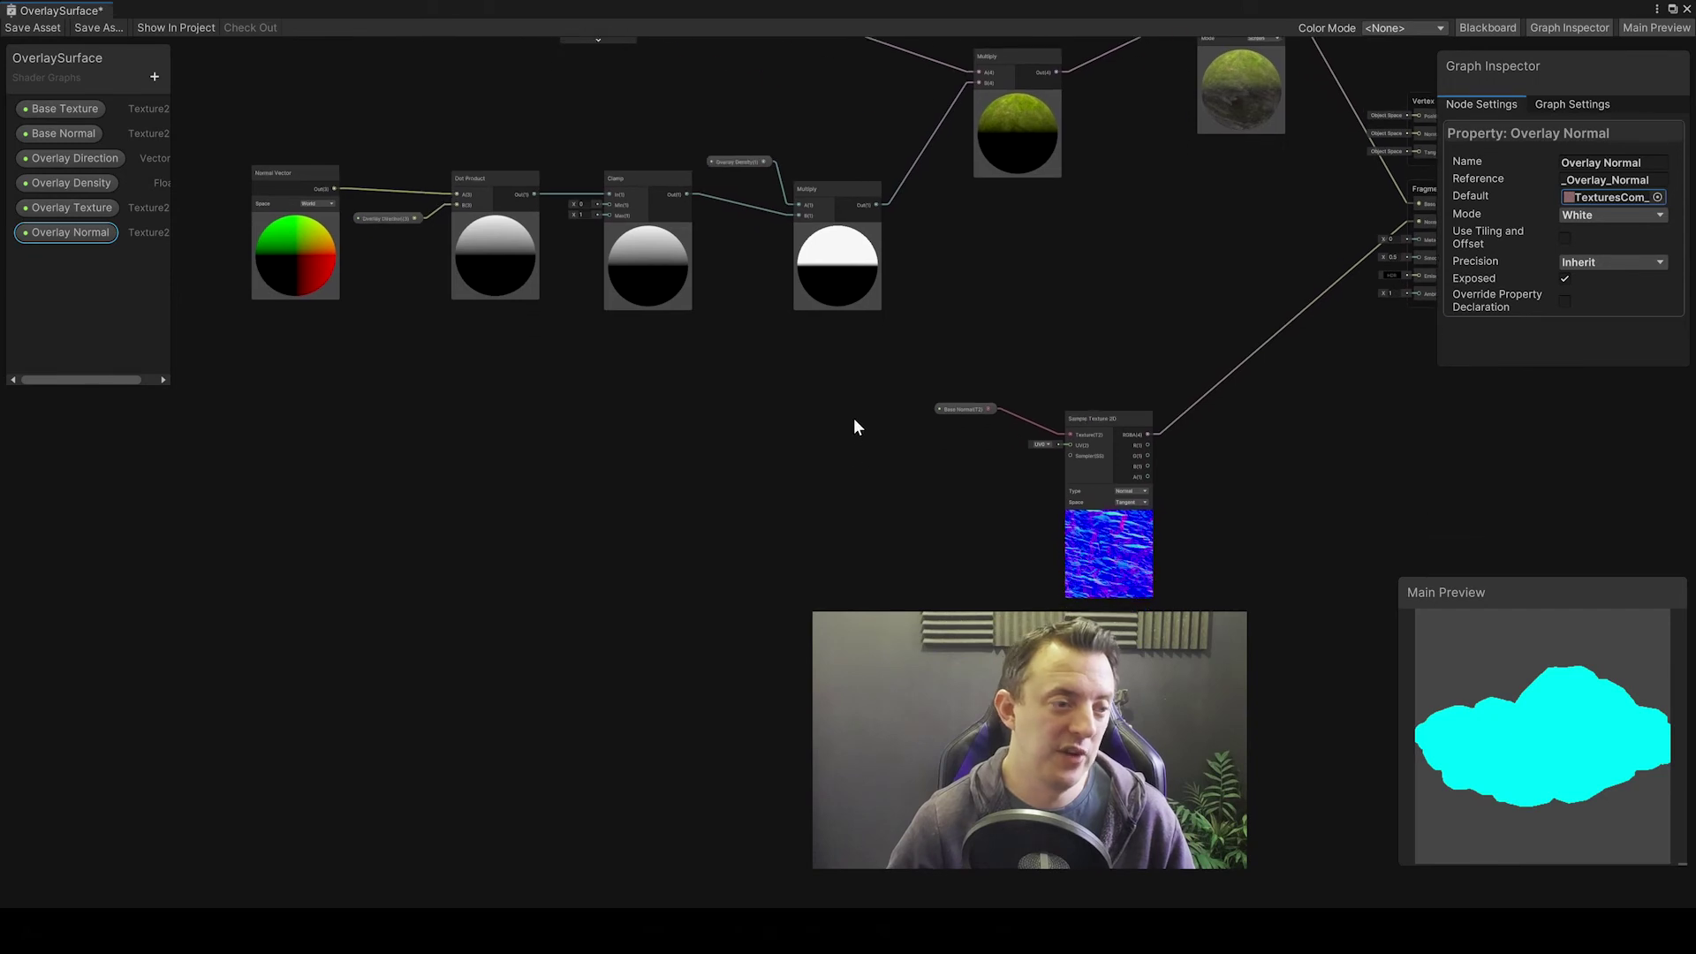
{"action": "middle_click_drag", "start_coordinate": [689, 415], "coordinate": [729, 393]}
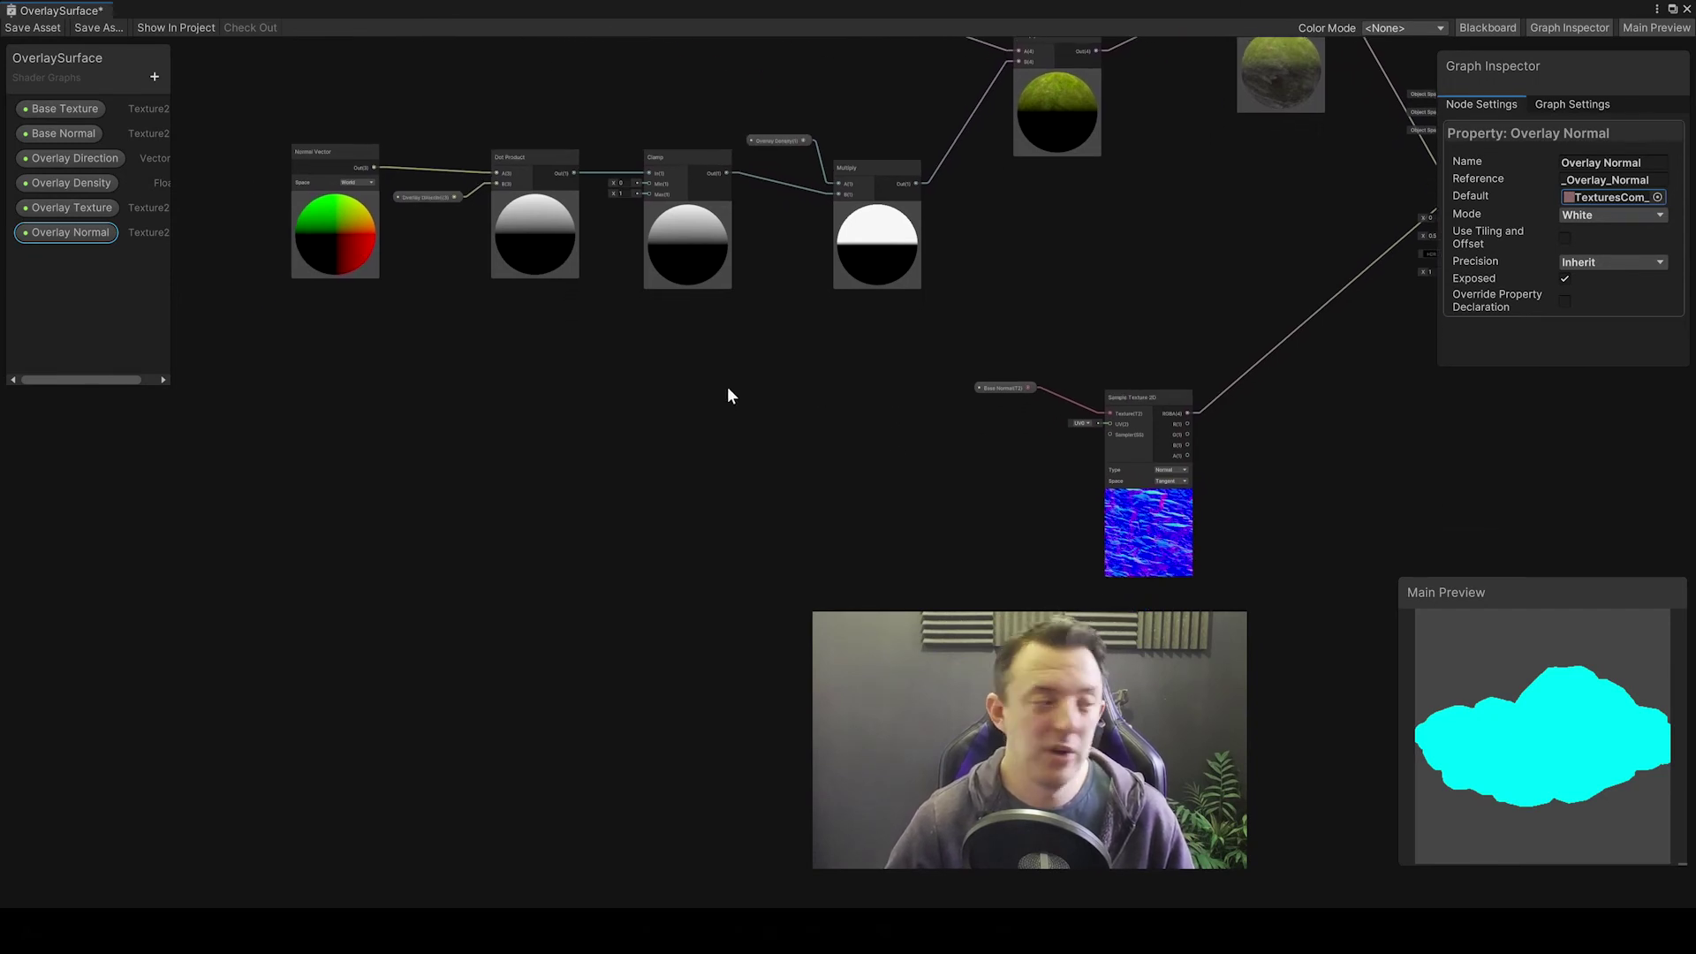
{"action": "middle_click_drag", "start_coordinate": [685, 394], "coordinate": [617, 378]}
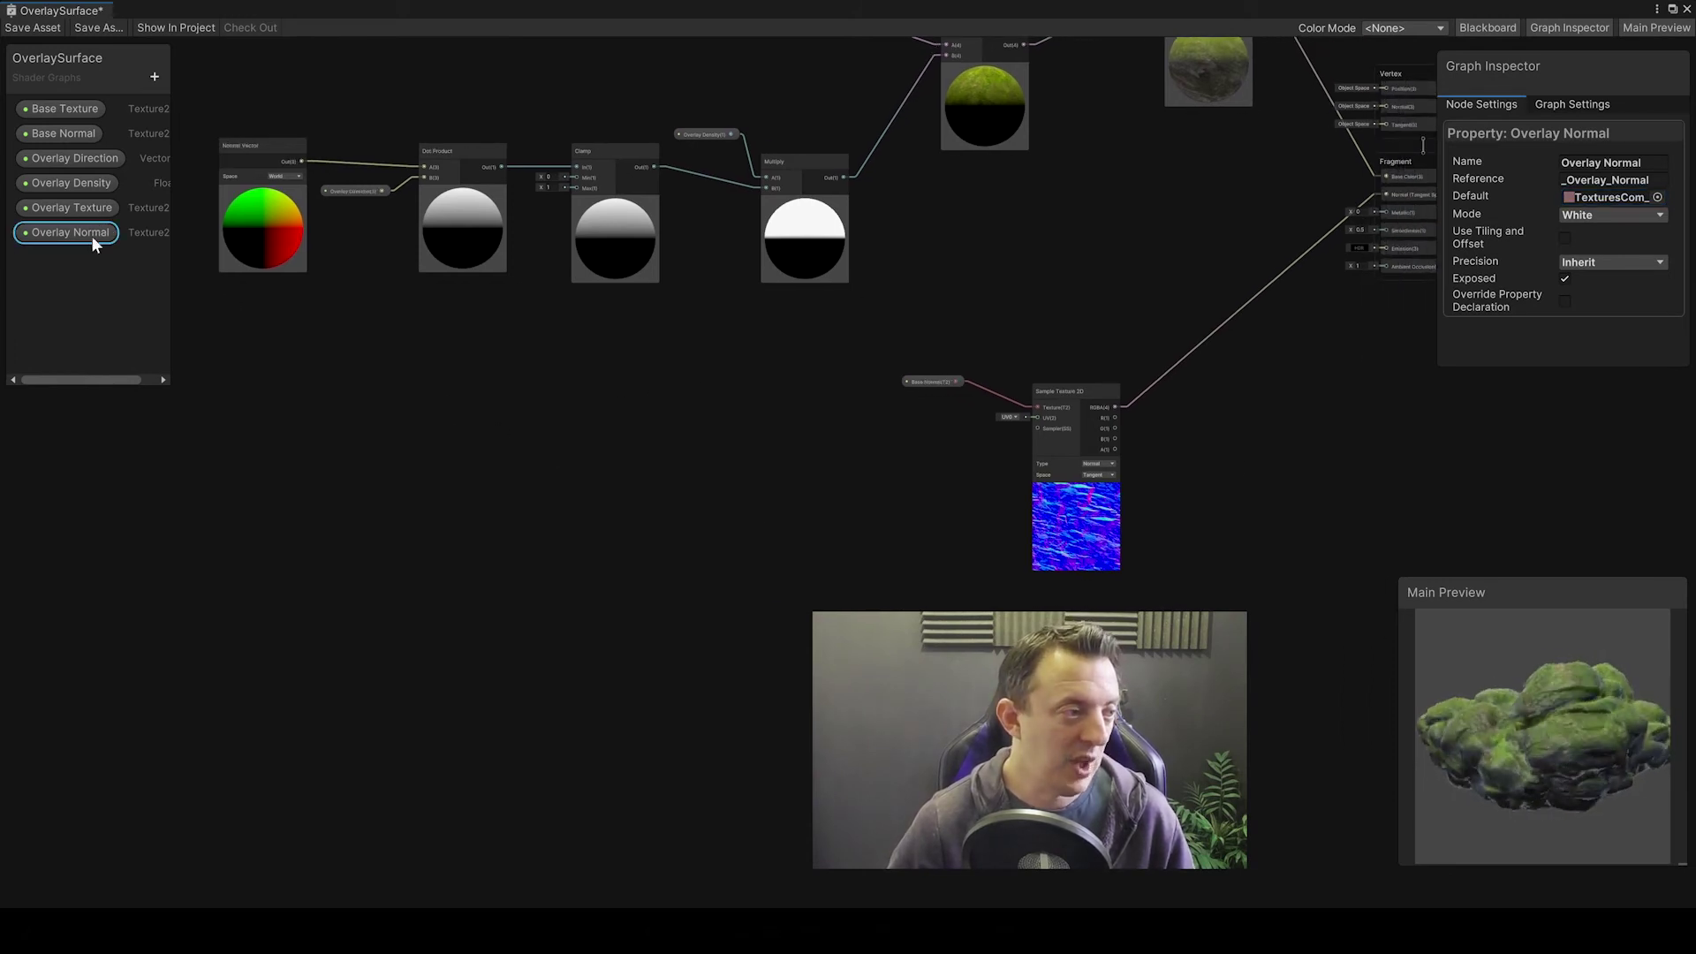
{"action": "left_click_drag", "start_coordinate": [371, 500], "coordinate": [530, 519]}
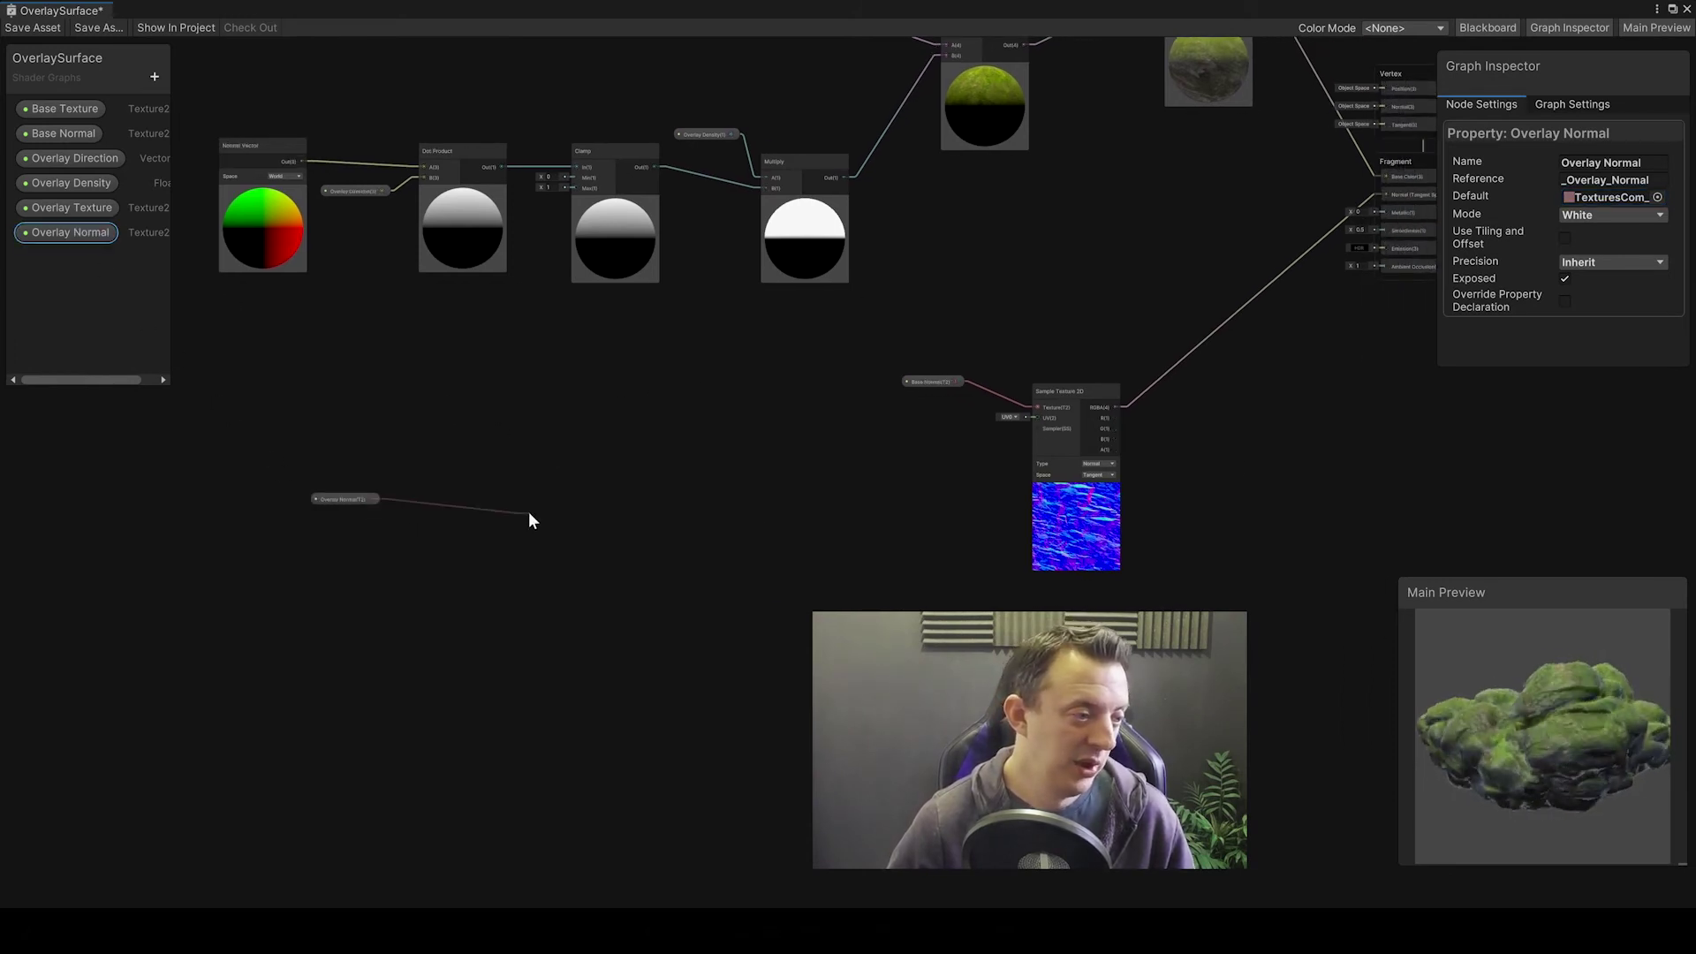
{"action": "type", "text": "smapl"}
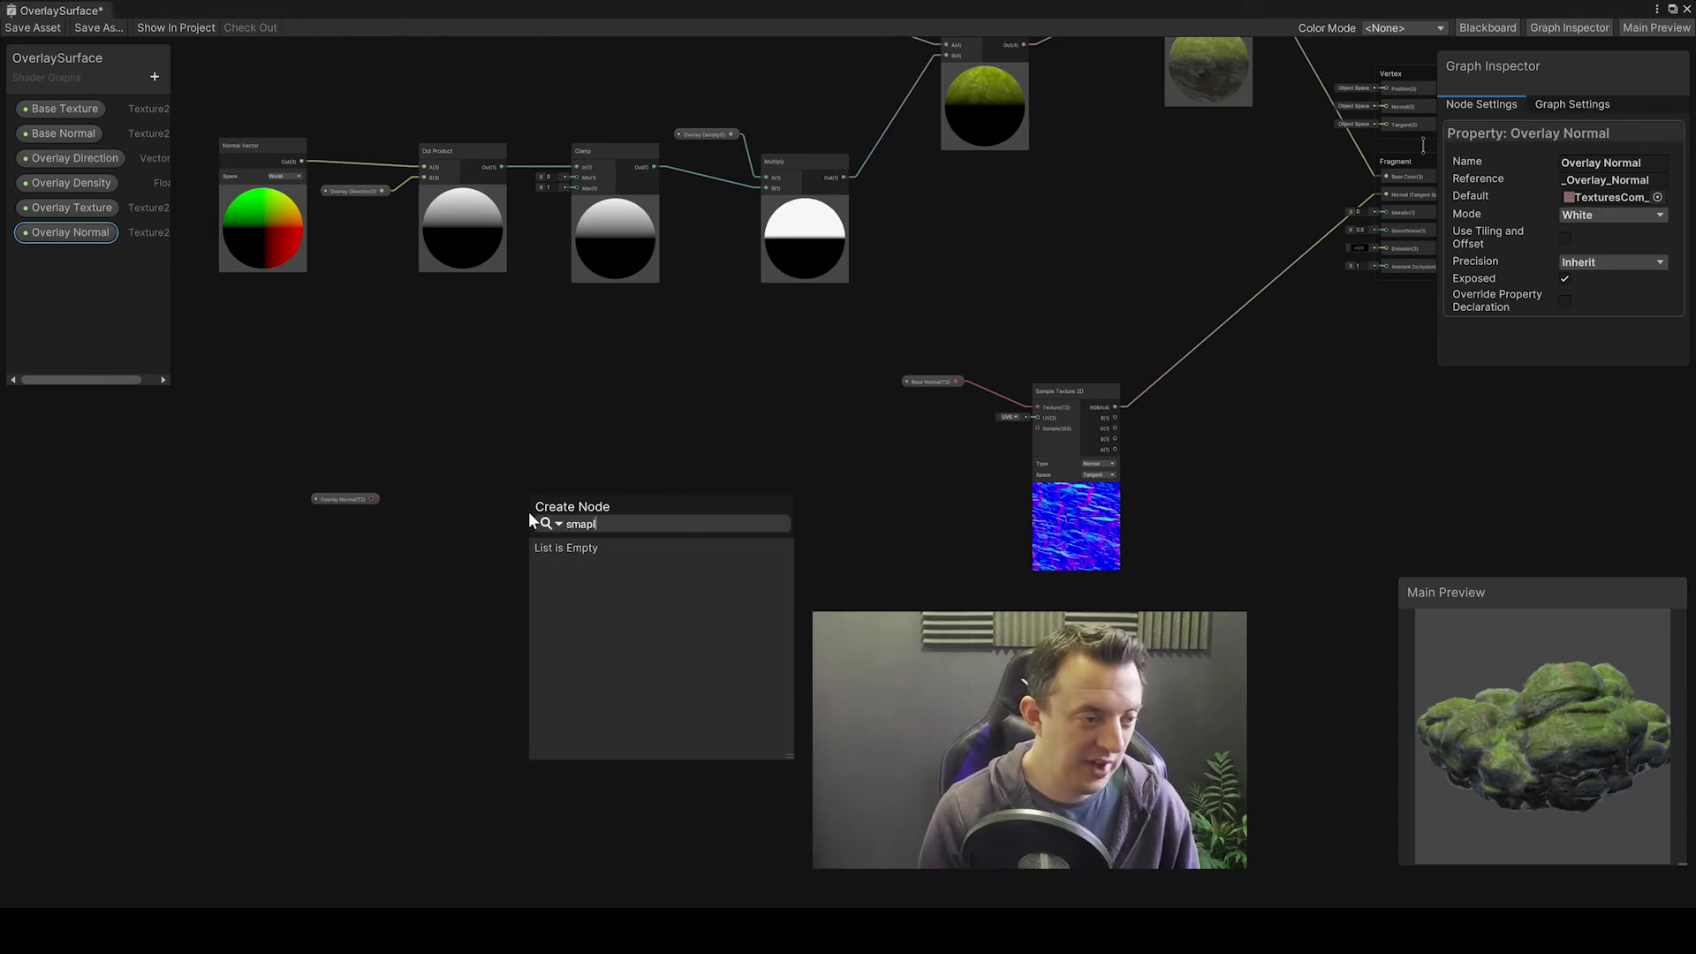
{"action": "key", "text": "BackSpace"}
{"action": "key", "text": "BackSpace"}
{"action": "key", "text": "BackSpace"}
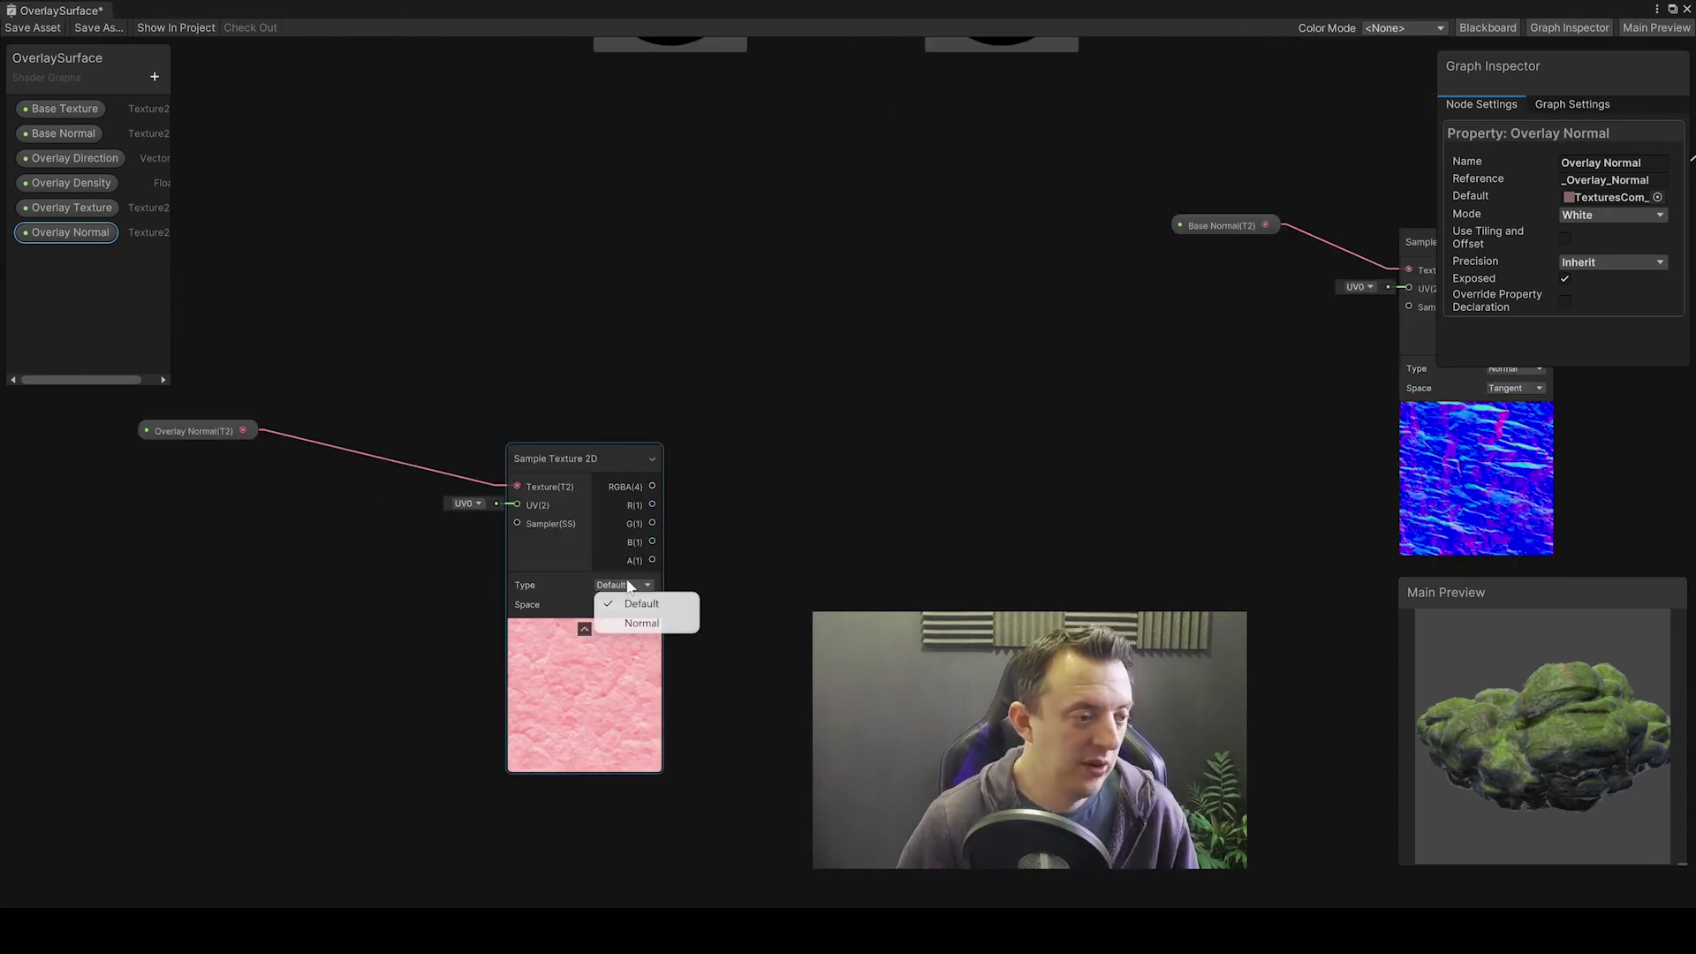
{"action": "left_click", "coordinate": [641, 623]}
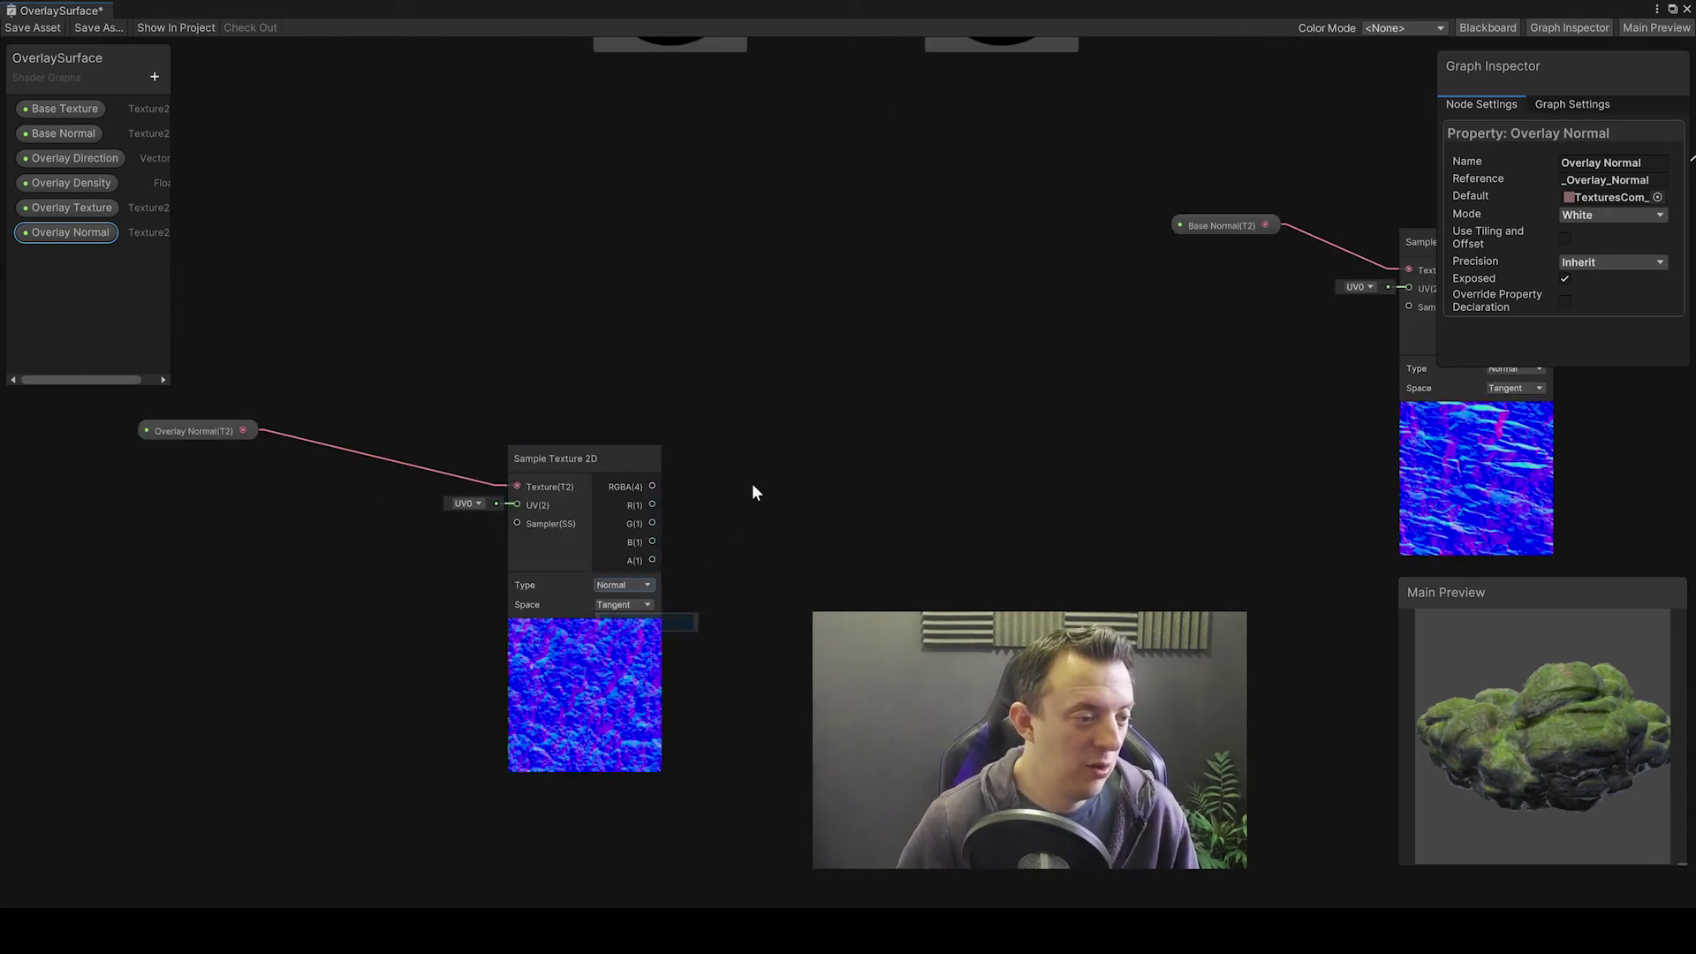
{"action": "middle_click_drag", "start_coordinate": [754, 488], "coordinate": [939, 480]}
{"action": "left_click", "coordinate": [781, 450]}
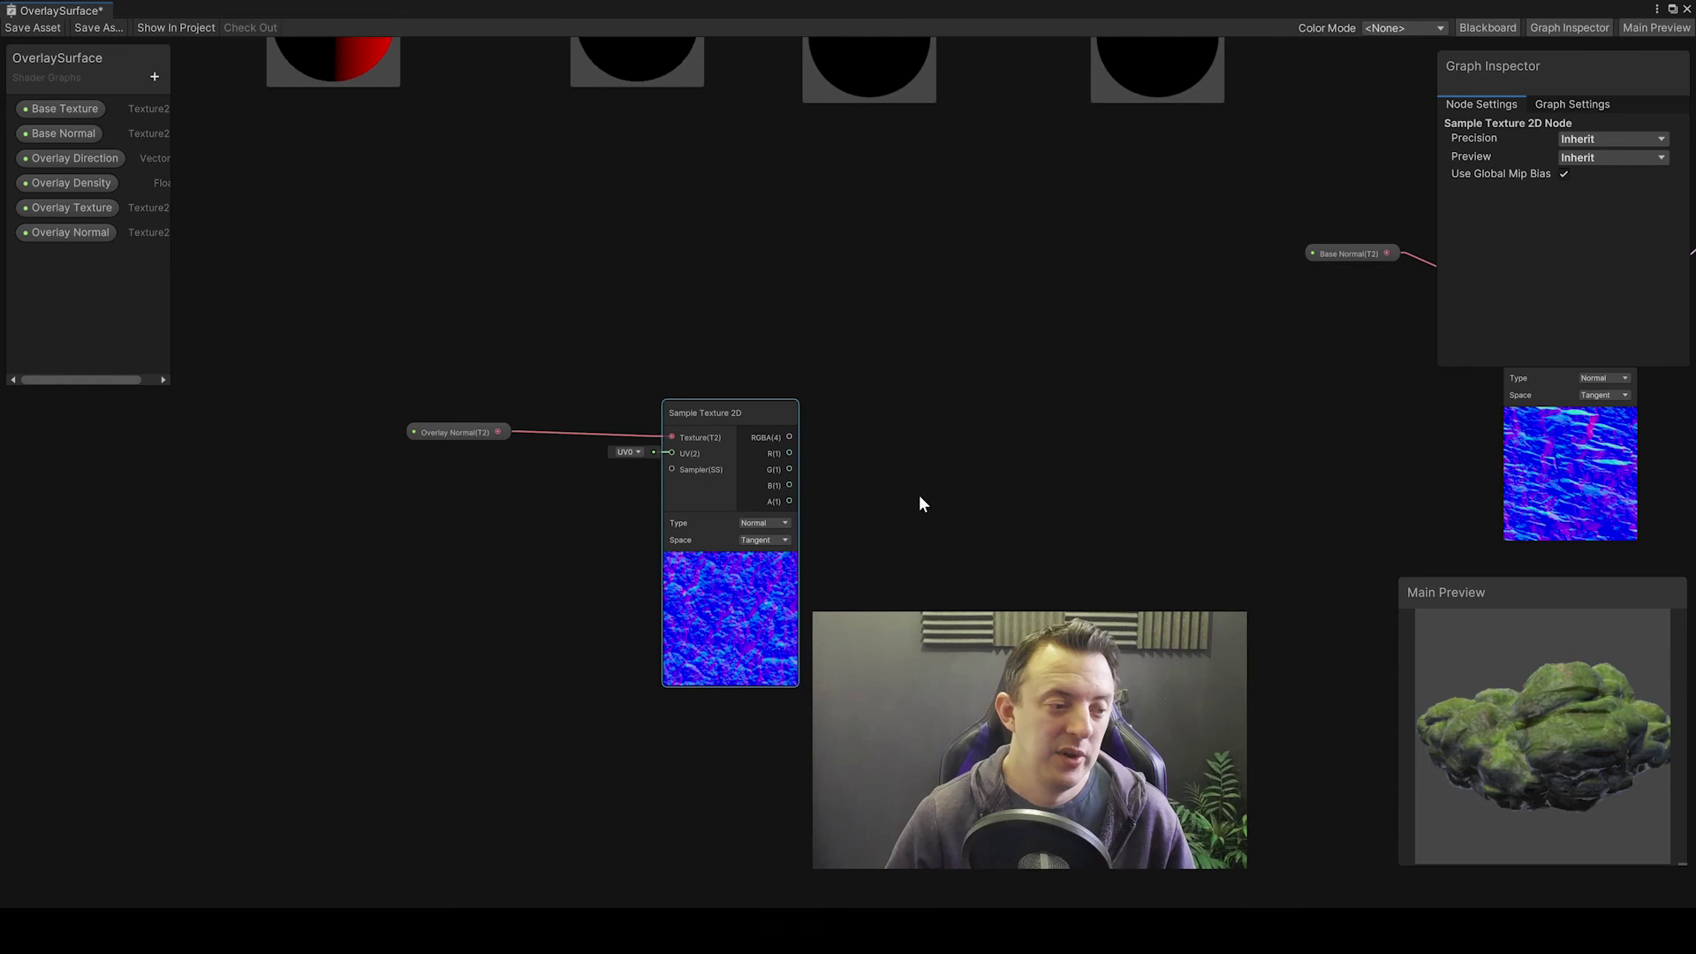
Step: Rotate the rock in the Main Preview to inspect the overlay from different angles
{"action": "middle_click_drag", "start_coordinate": [919, 495], "coordinate": [850, 488]}
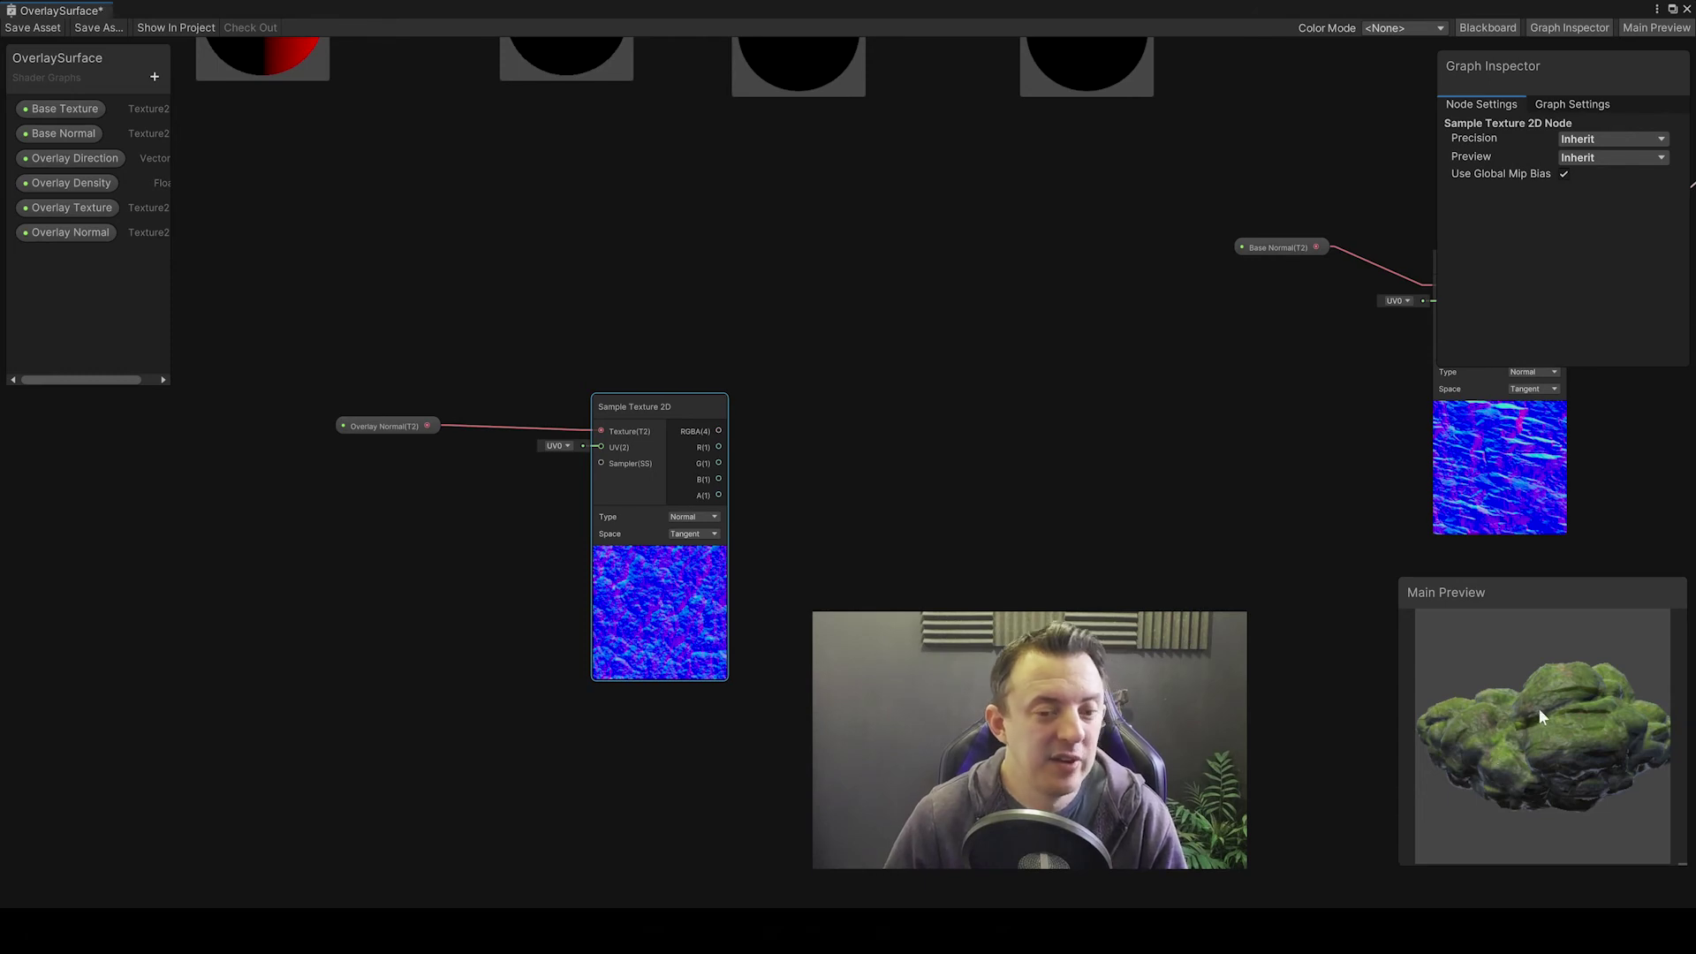
{"action": "left_click_drag", "start_coordinate": [1559, 761], "coordinate": [1502, 671]}
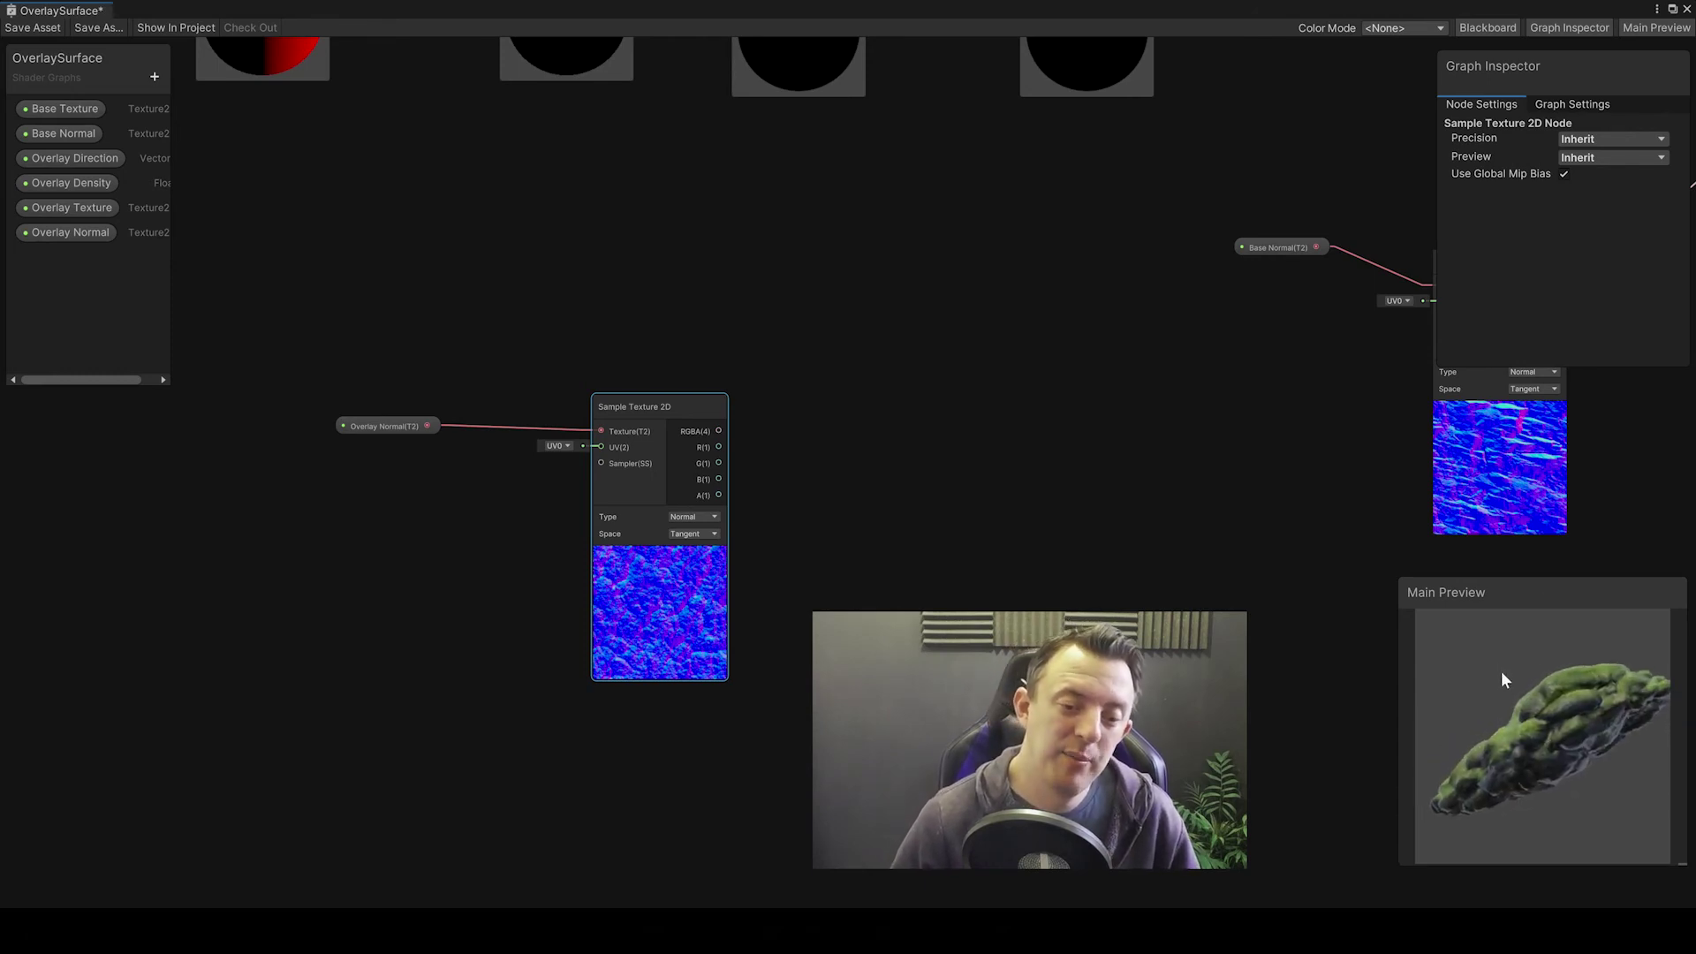
{"action": "left_click_drag", "start_coordinate": [1523, 733], "coordinate": [1564, 791]}
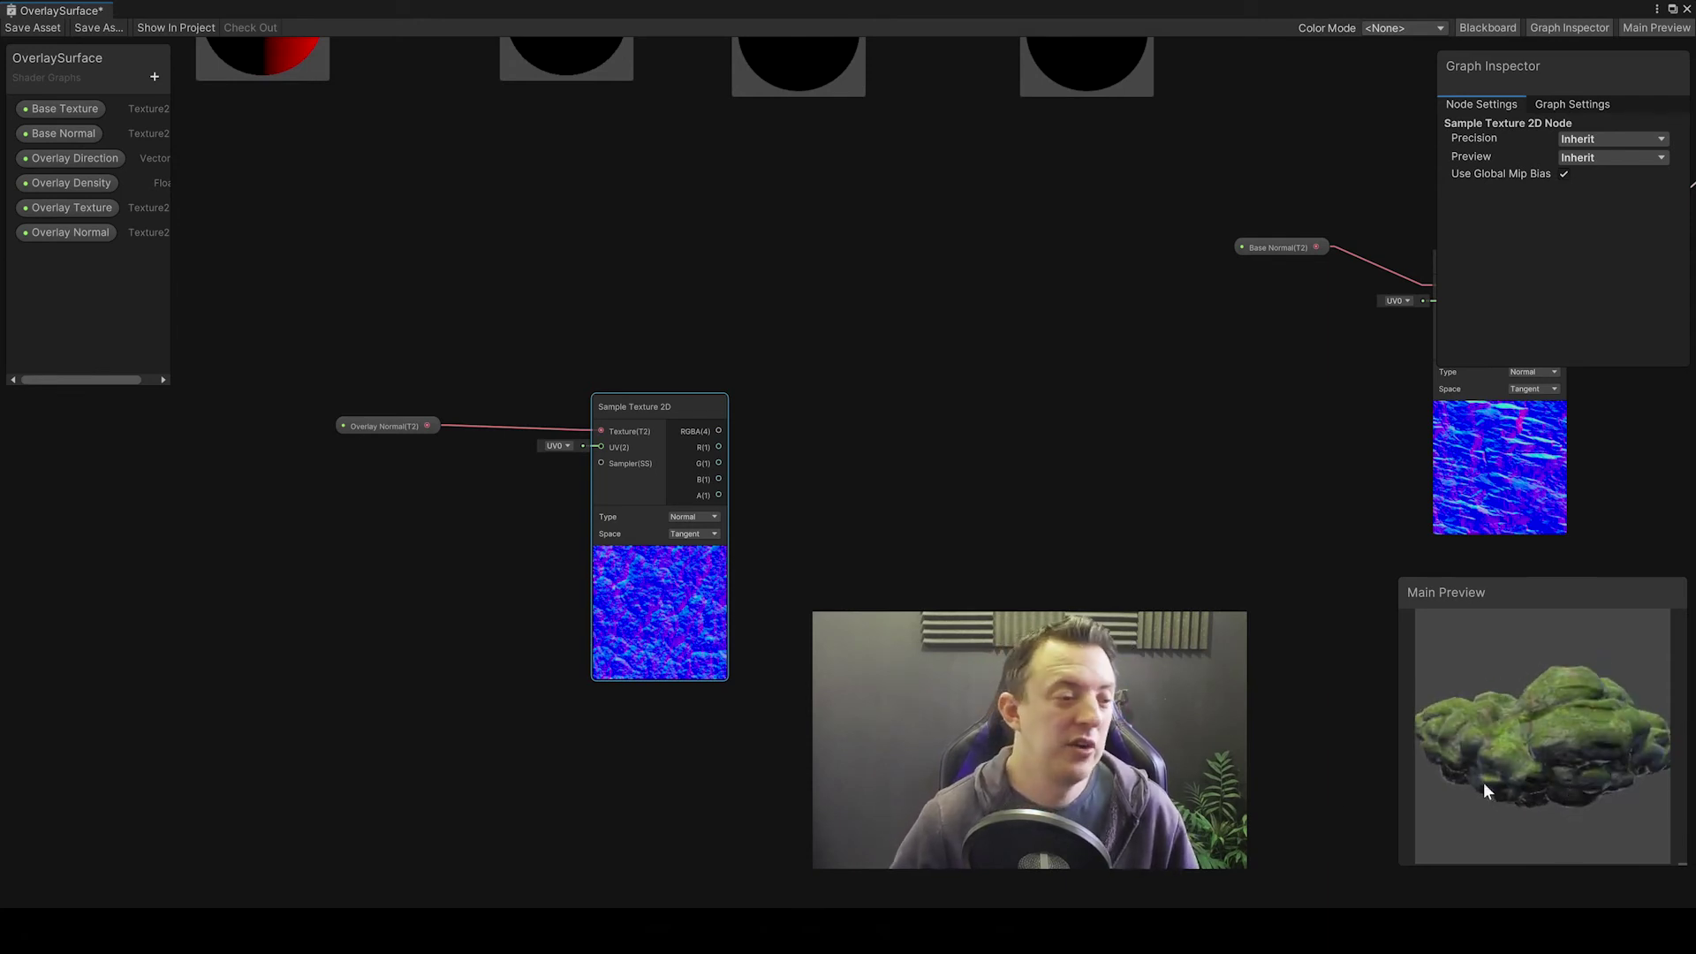
Step: Add a Remap node below the Clamp node and connect the Clamp output to its In input
{"action": "scroll", "coordinate": [793, 553], "scroll_direction": "down", "scroll_amount": 3}
{"action": "scroll", "coordinate": [793, 553], "scroll_direction": "up", "scroll_amount": 1}
{"action": "middle_click_drag", "start_coordinate": [792, 553], "coordinate": [739, 636]}
{"action": "scroll", "coordinate": [733, 552], "scroll_direction": "up", "scroll_amount": 1}
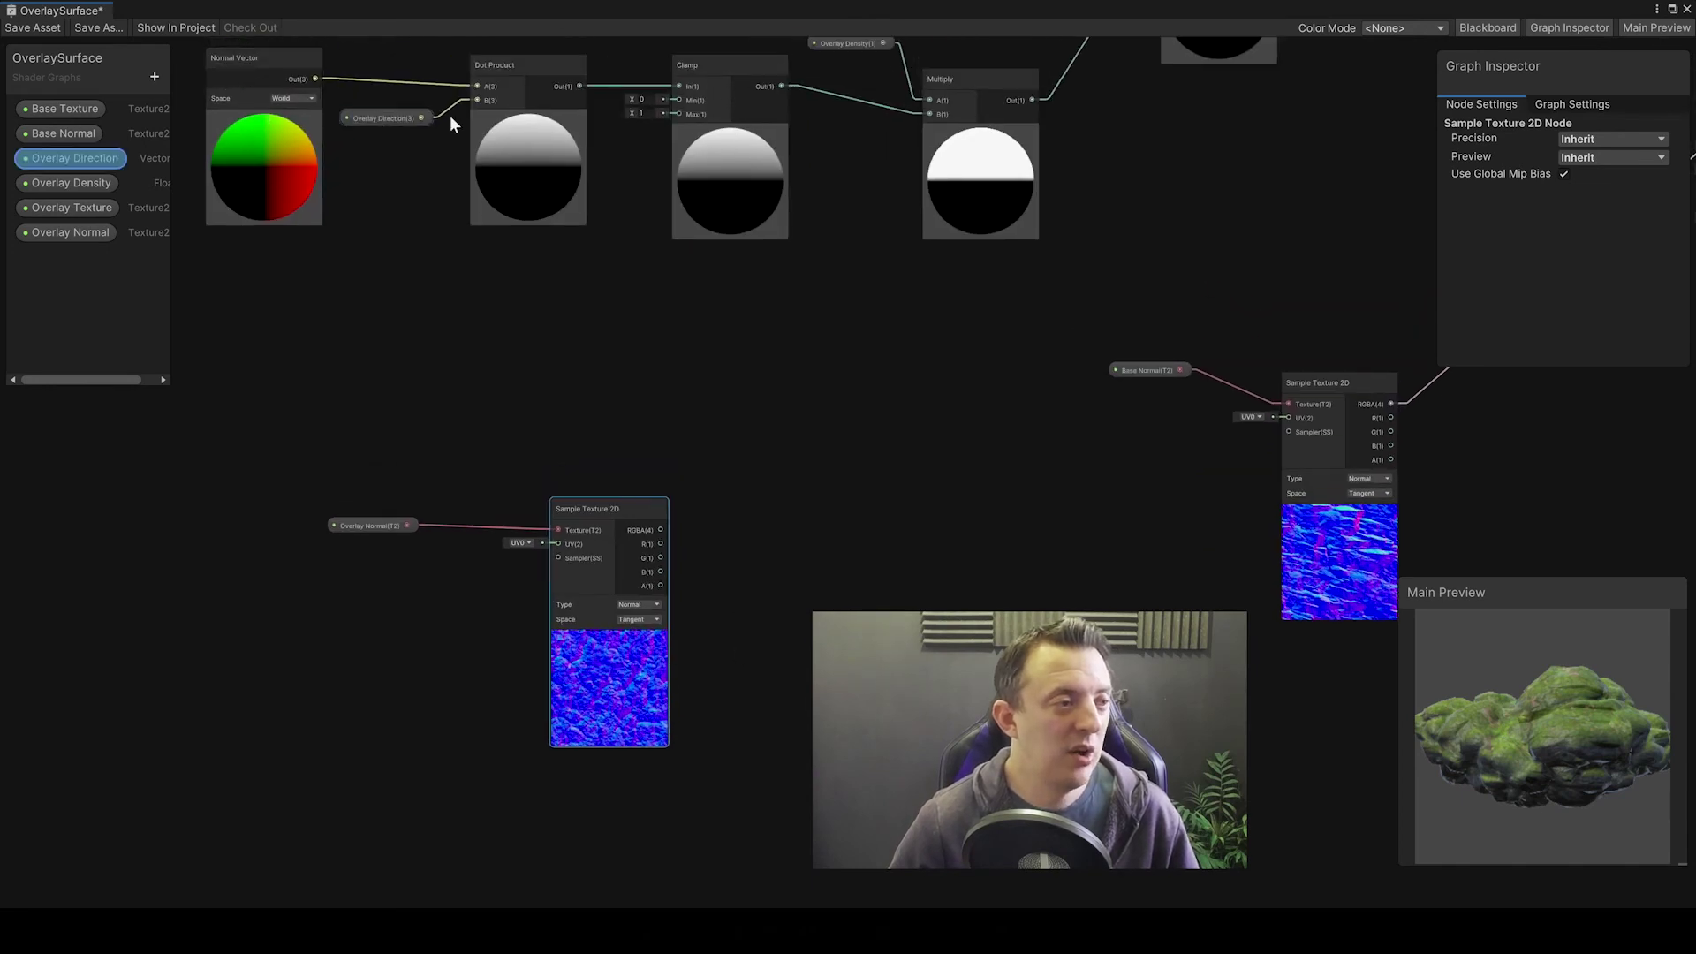
{"action": "middle_click_drag", "start_coordinate": [334, 80], "coordinate": [326, 115]}
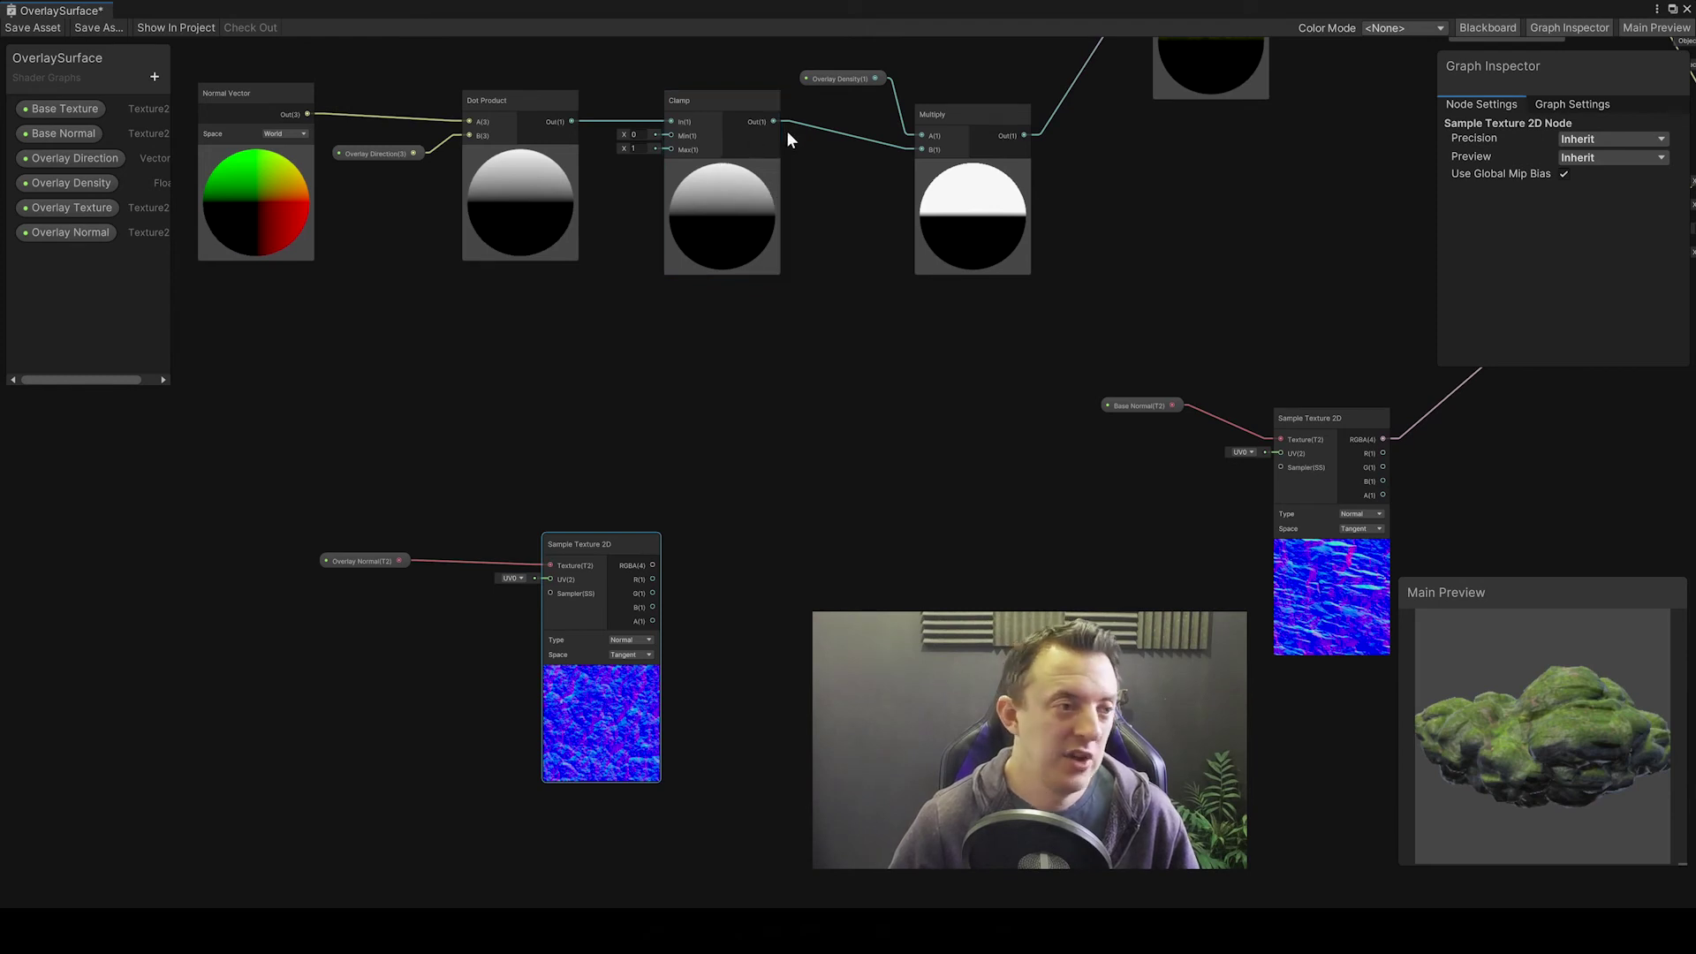
{"action": "left_click_drag", "start_coordinate": [774, 121], "coordinate": [813, 472]}
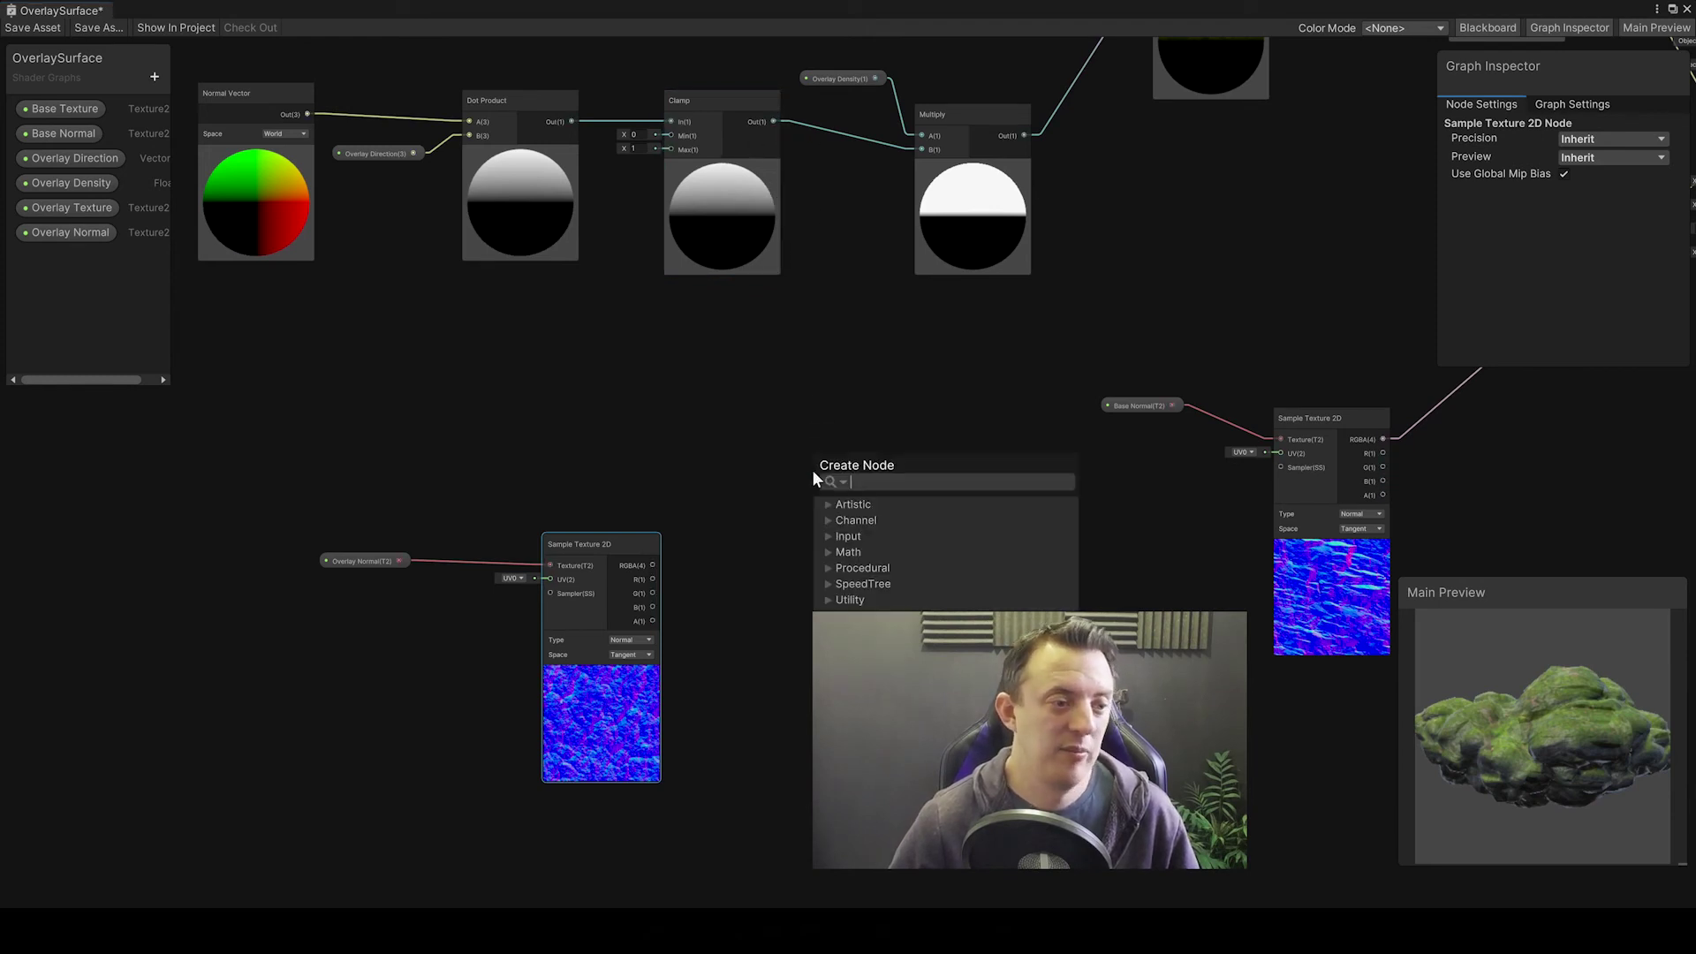
{"action": "type", "text": "remap"}
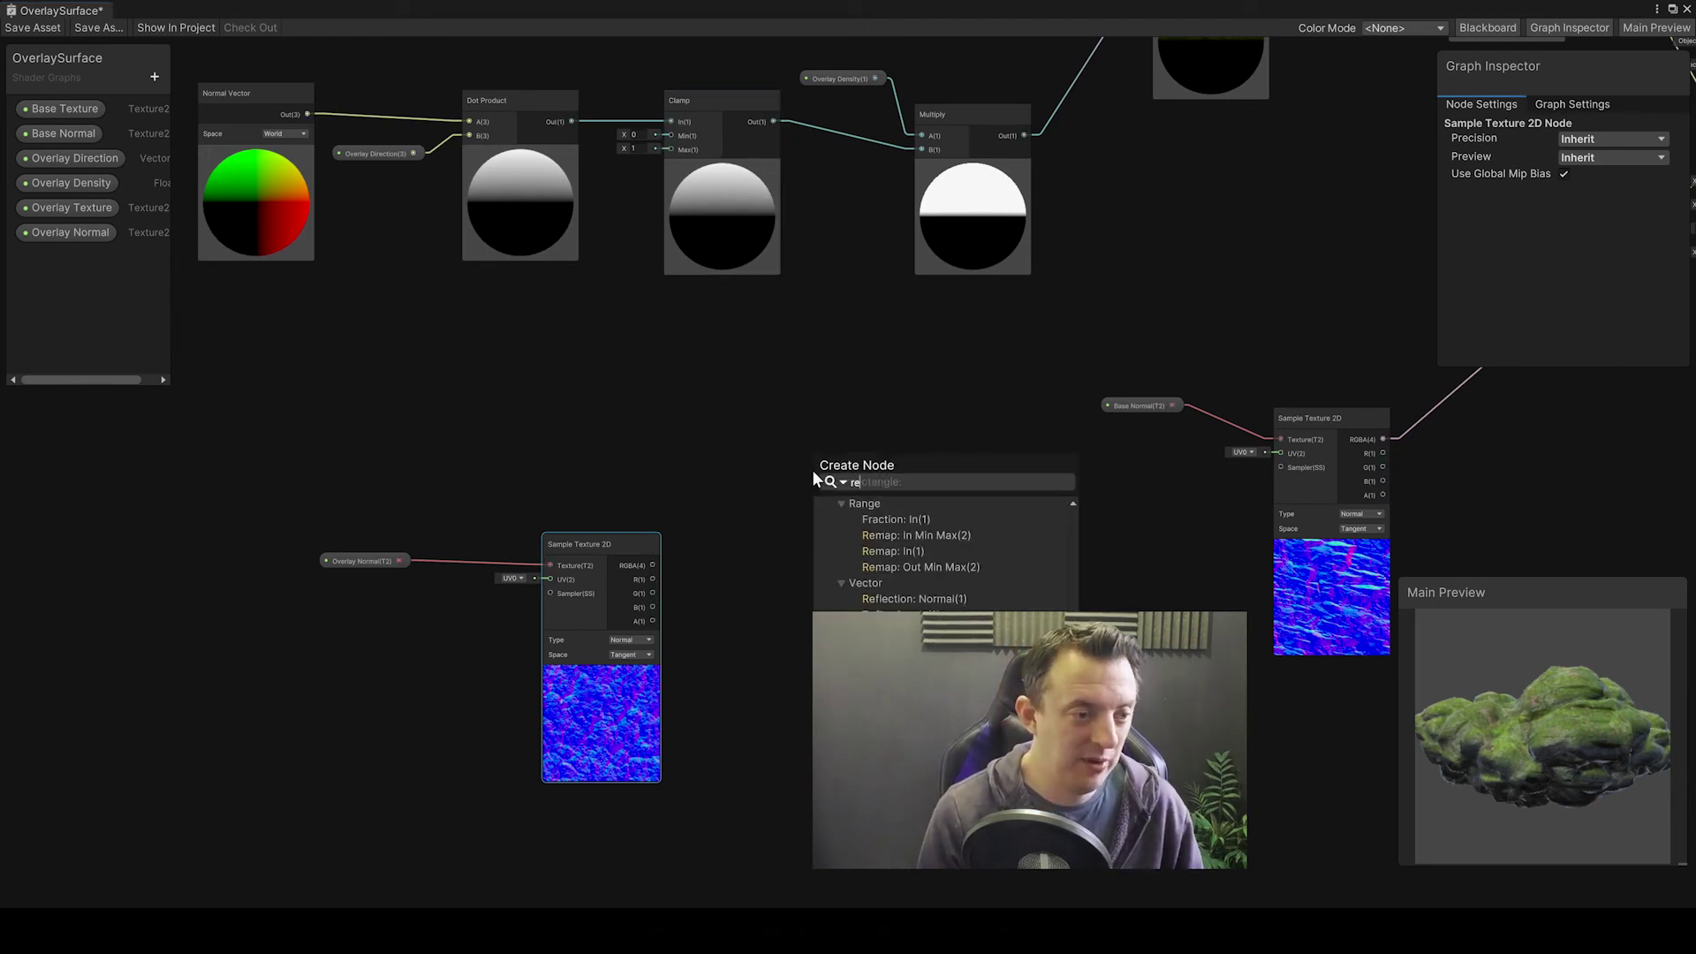
{"action": "key", "text": "Return"}
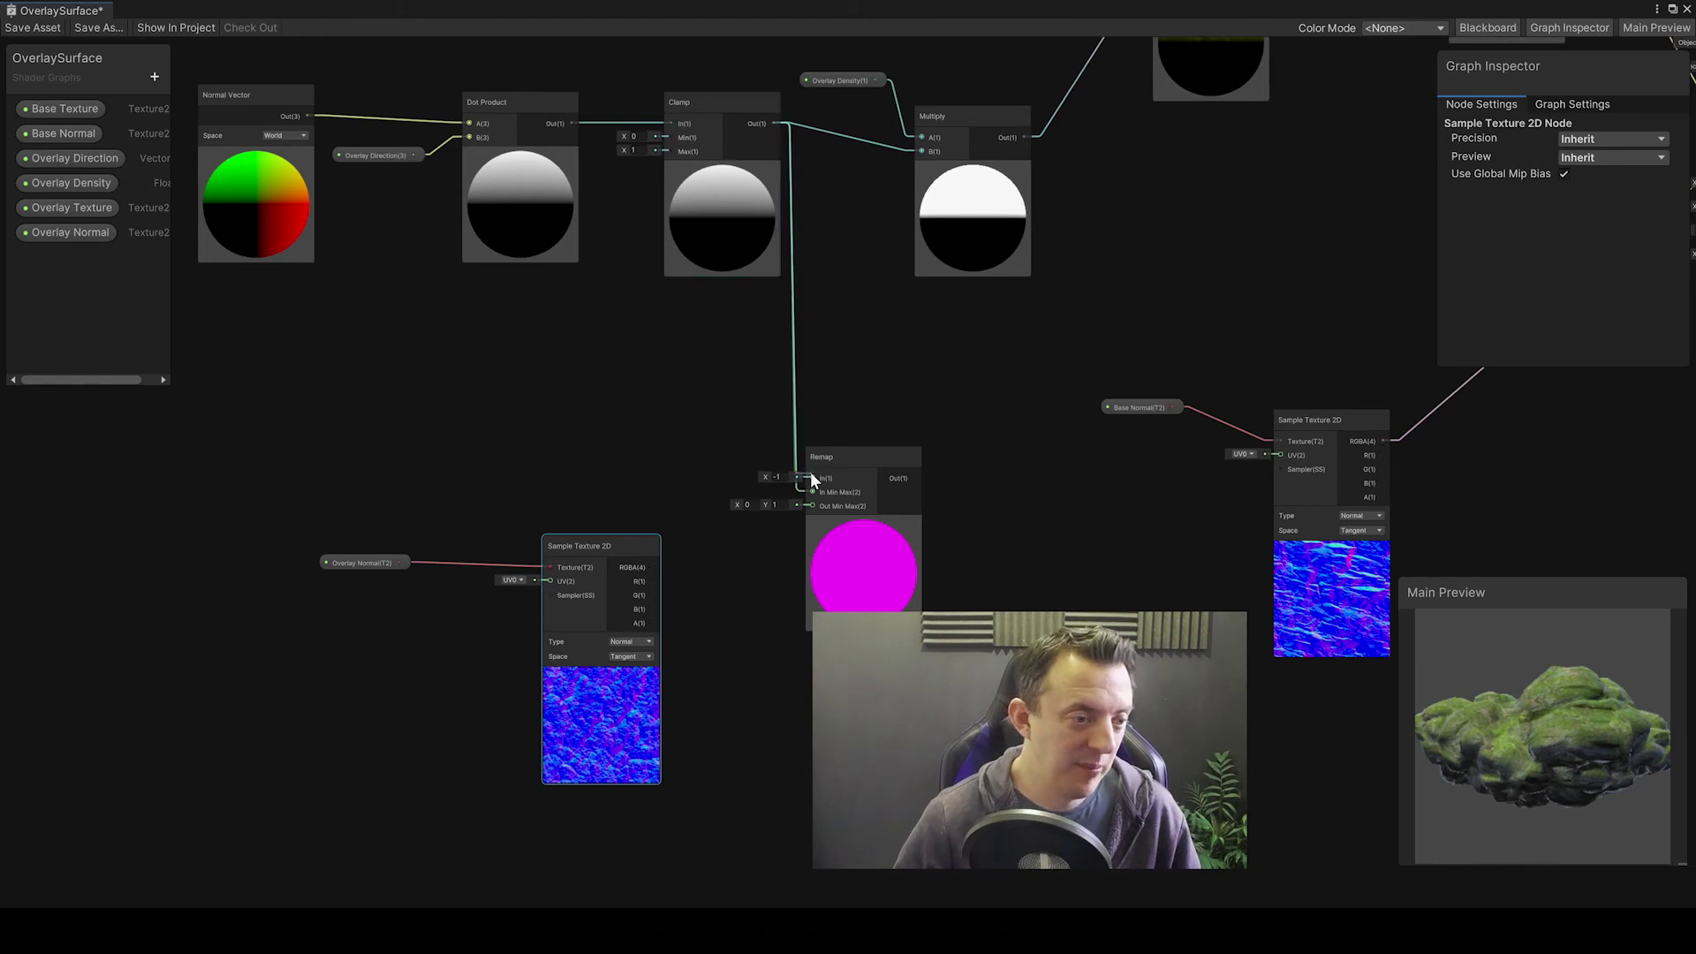
{"action": "scroll", "coordinate": [832, 496], "scroll_direction": "up", "scroll_amount": 2}
{"action": "left_click", "coordinate": [782, 486]}
{"action": "key", "text": "Delete"}
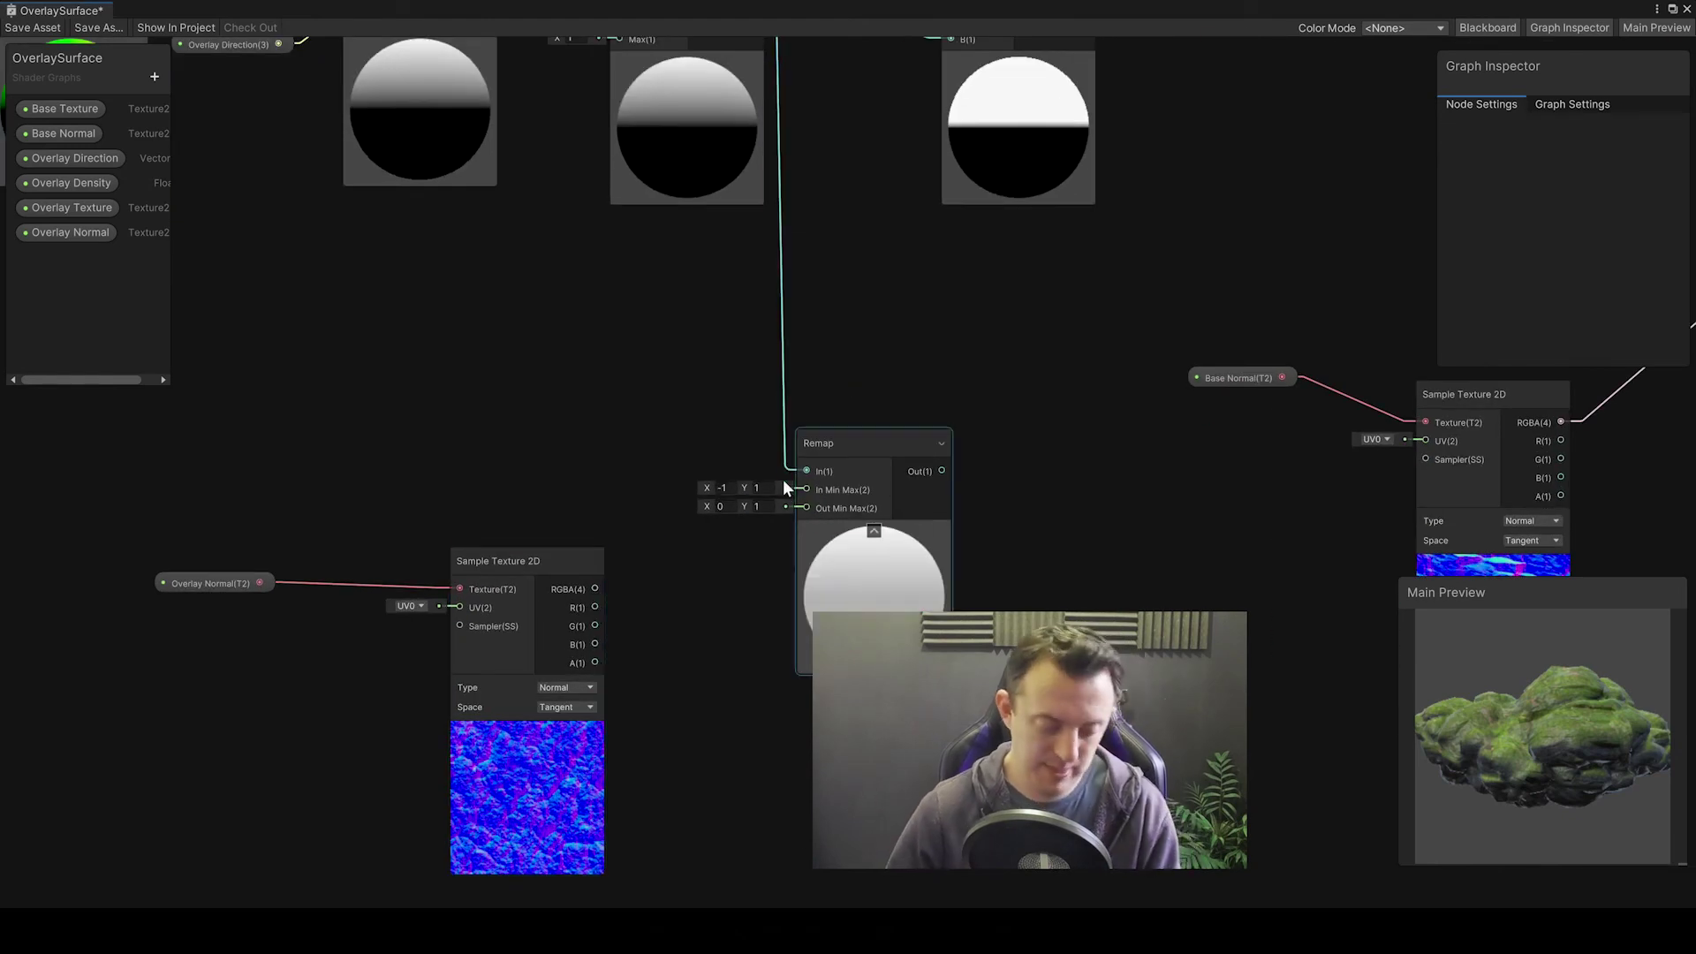
{"action": "left_click_drag", "start_coordinate": [822, 502], "coordinate": [793, 439]}
Step: Set the Remap node's In Min Max X to 0 and its Out Min Max to X 1 and Y about -2.9
{"action": "middle_click_drag", "start_coordinate": [752, 477], "coordinate": [761, 480]}
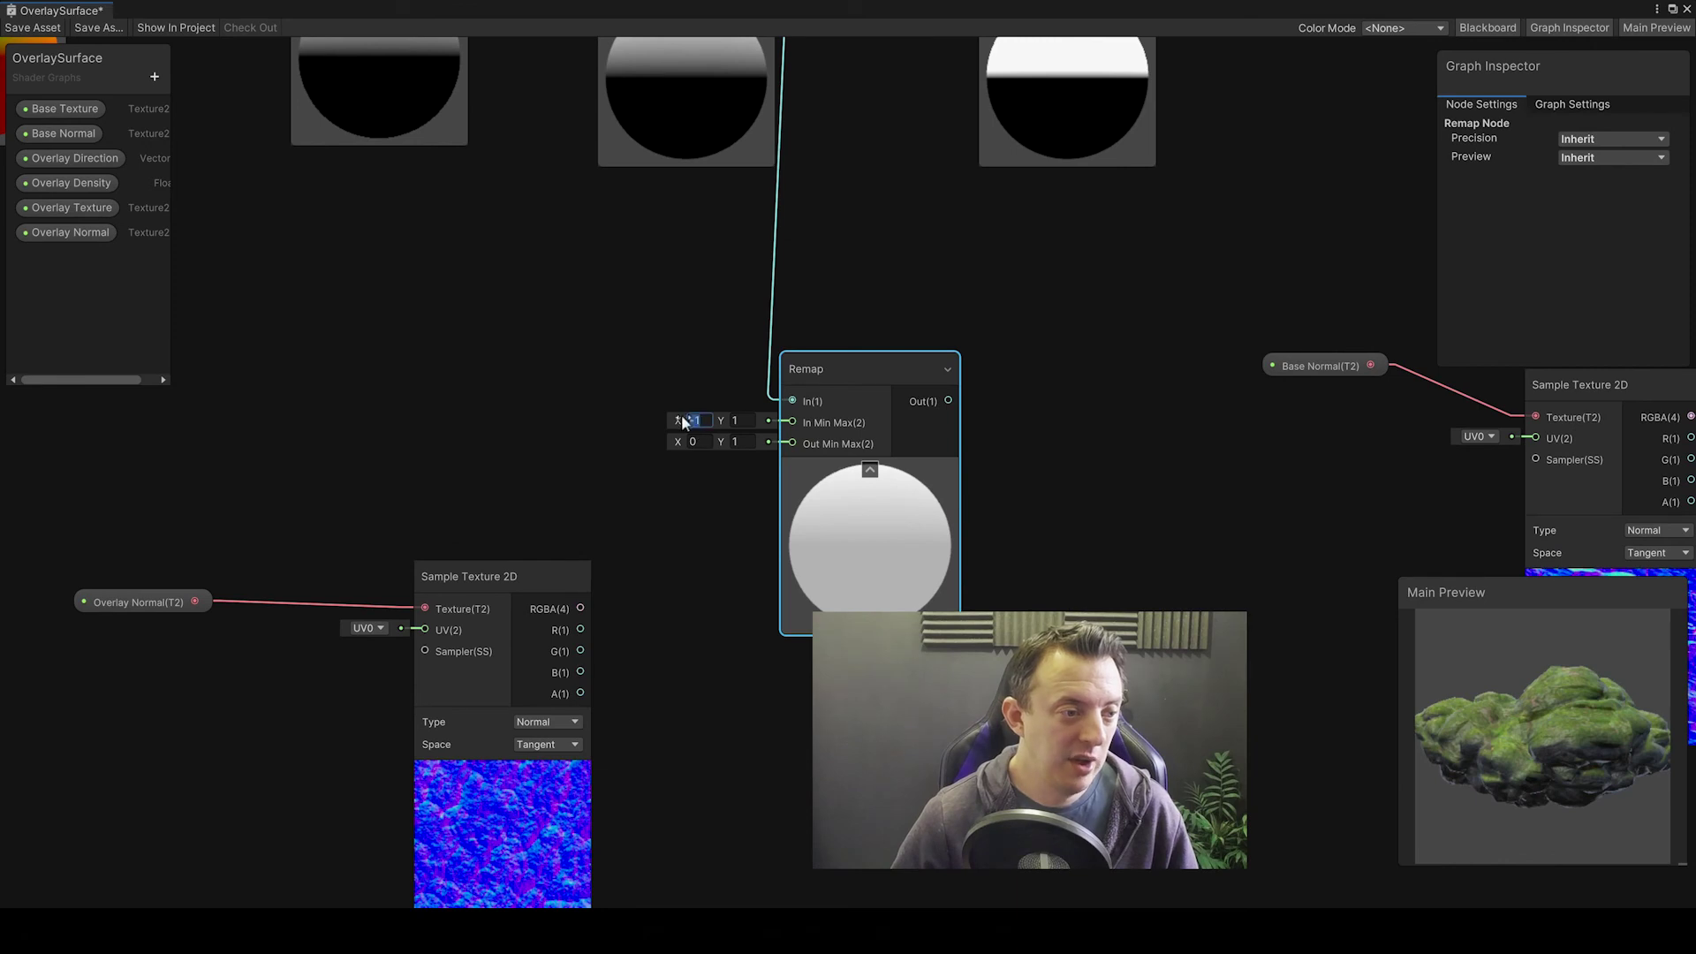
{"action": "type", "text": "0"}
{"action": "key", "text": "Return"}
{"action": "middle_click_drag", "start_coordinate": [851, 286], "coordinate": [893, 376]}
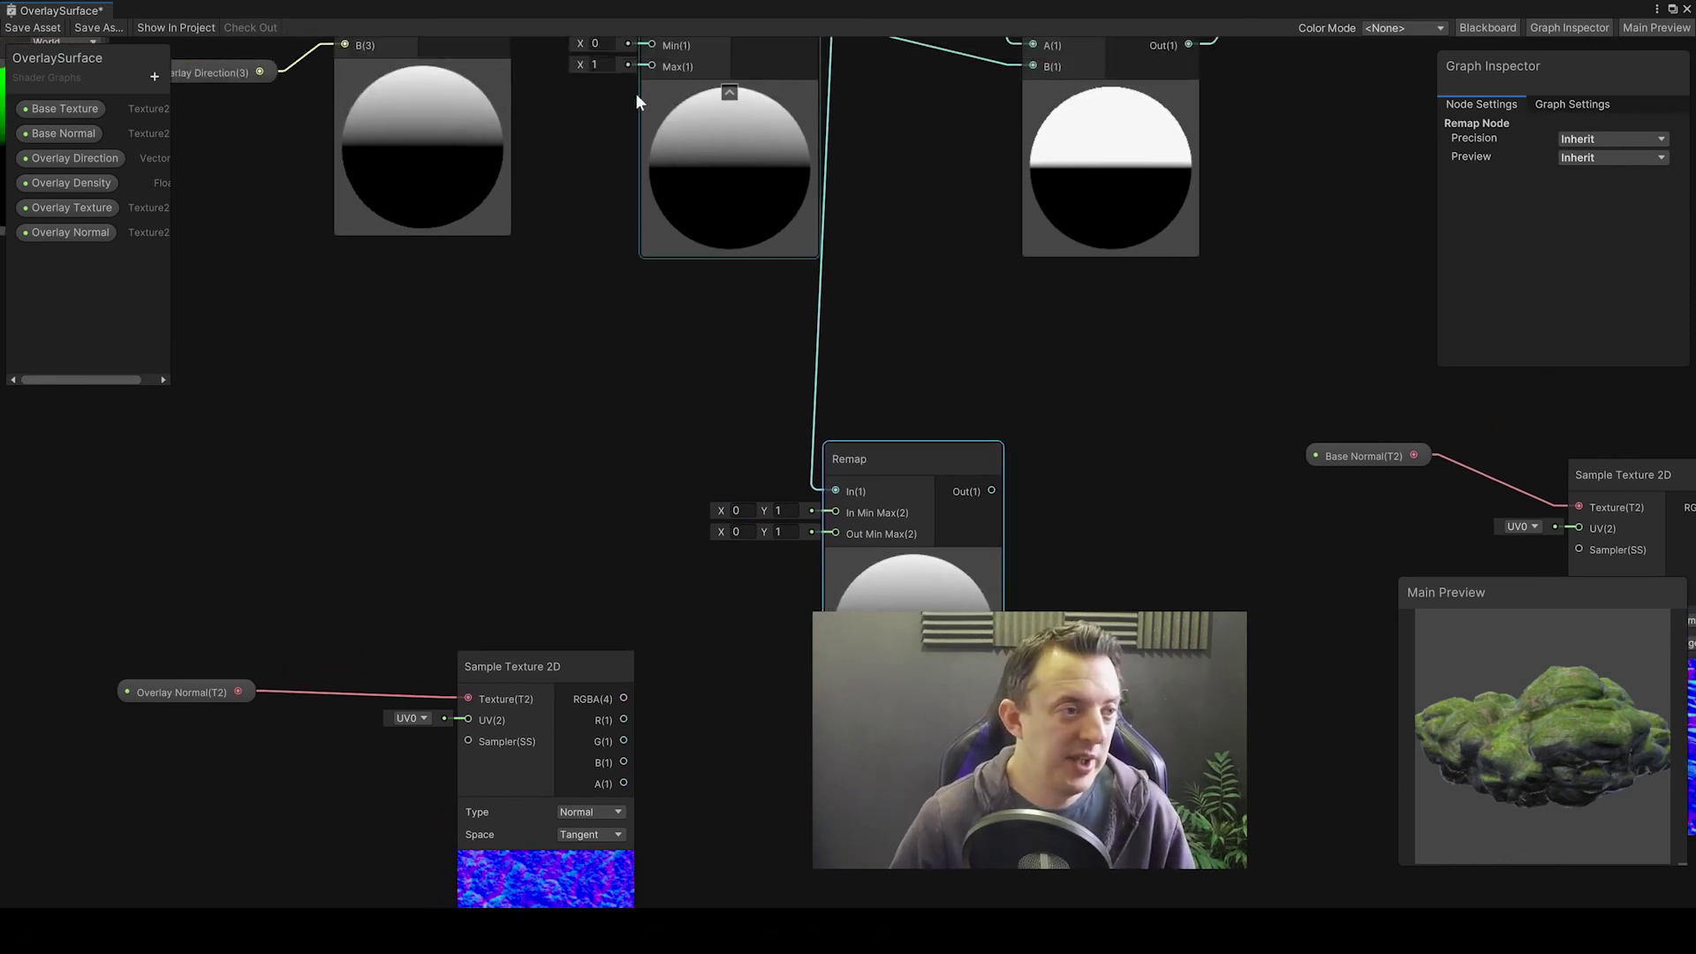
{"action": "middle_click_drag", "start_coordinate": [872, 260], "coordinate": [884, 338]}
{"action": "middle_click_drag", "start_coordinate": [812, 600], "coordinate": [829, 477]}
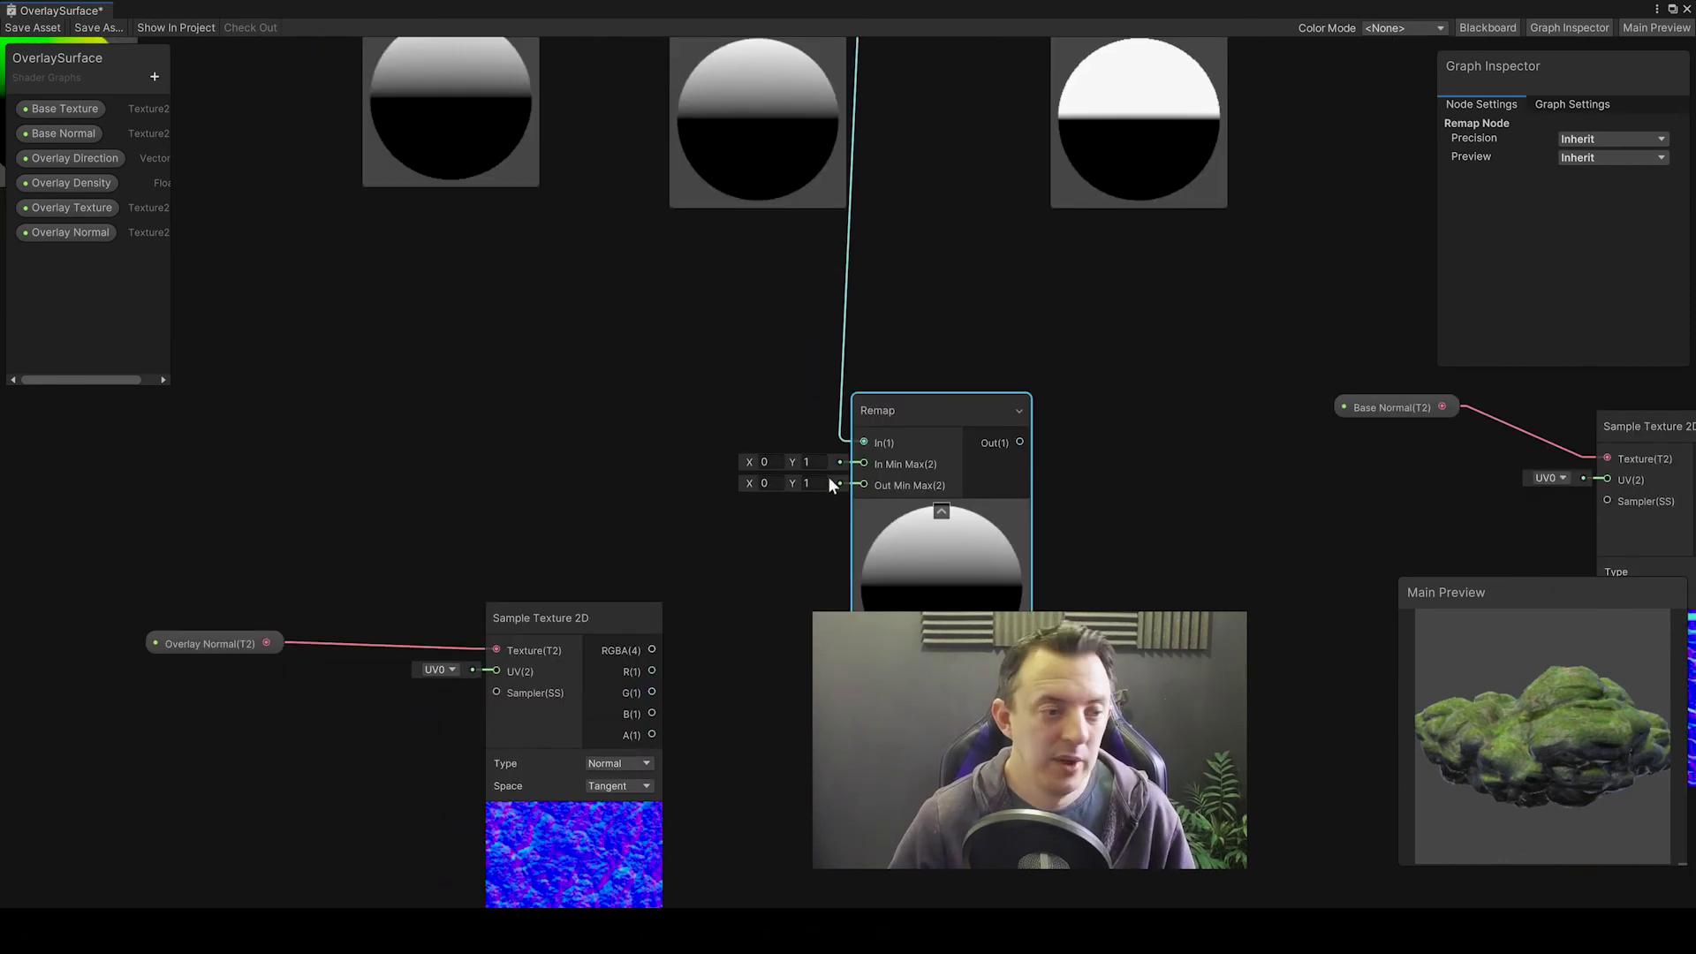
{"action": "type", "text": "1"}
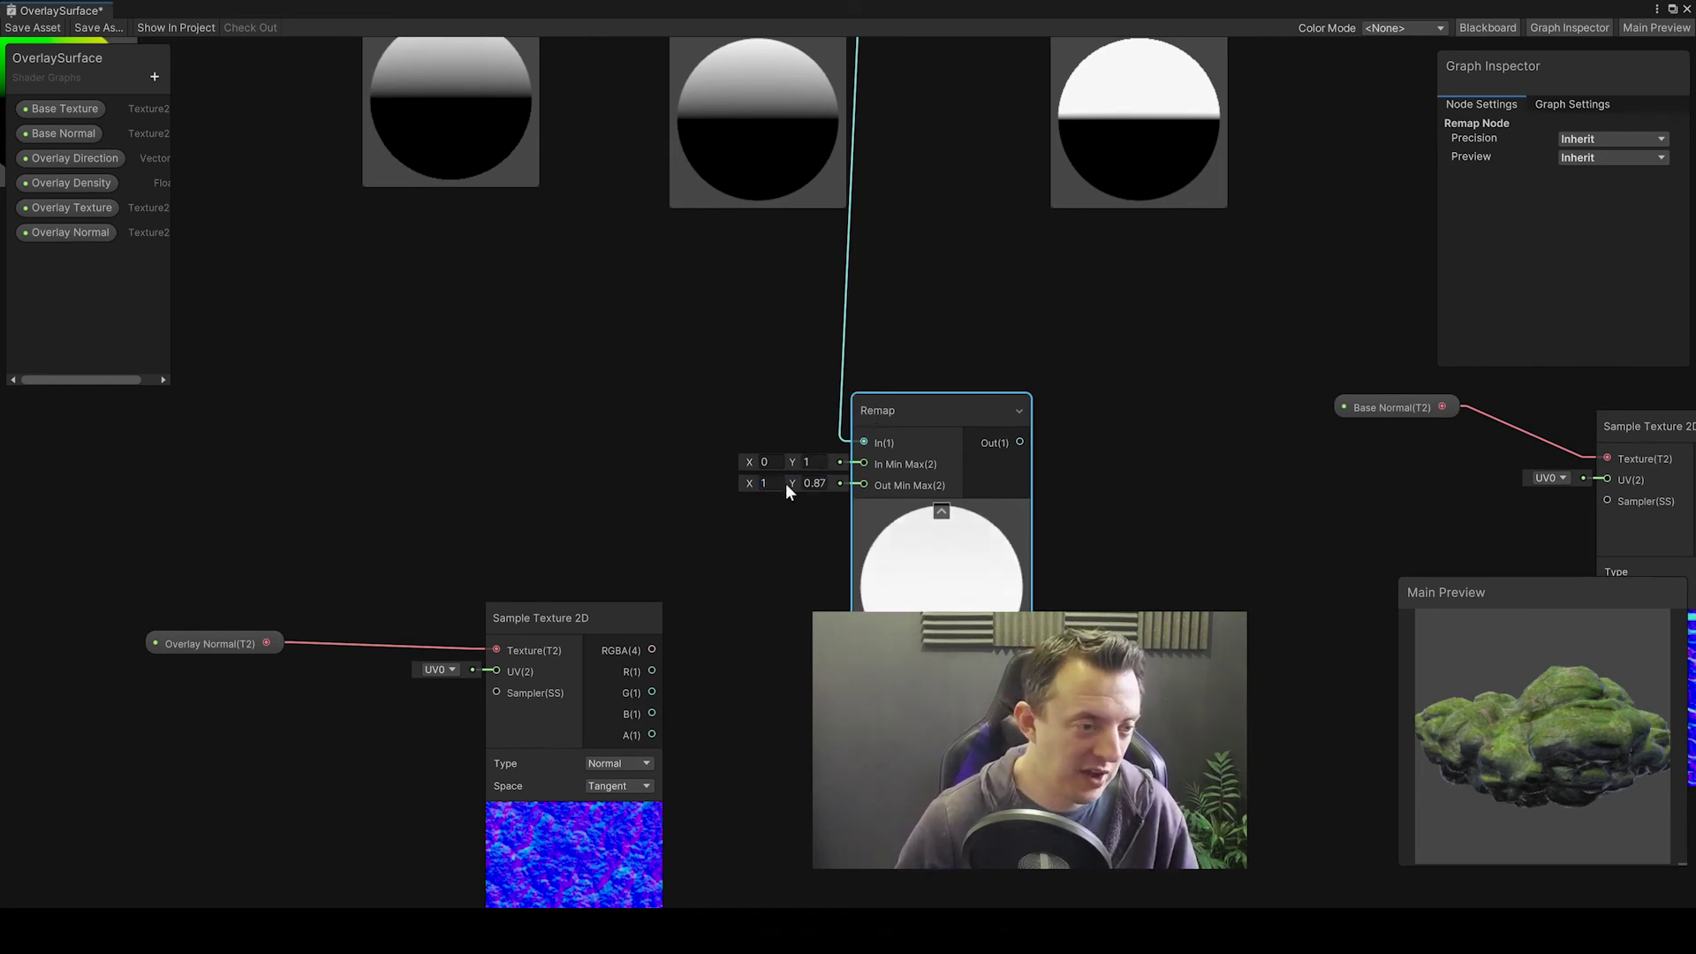
{"action": "left_click_drag", "start_coordinate": [789, 491], "coordinate": [683, 521]}
{"action": "scroll", "coordinate": [683, 515], "scroll_direction": "down", "scroll_amount": 5}
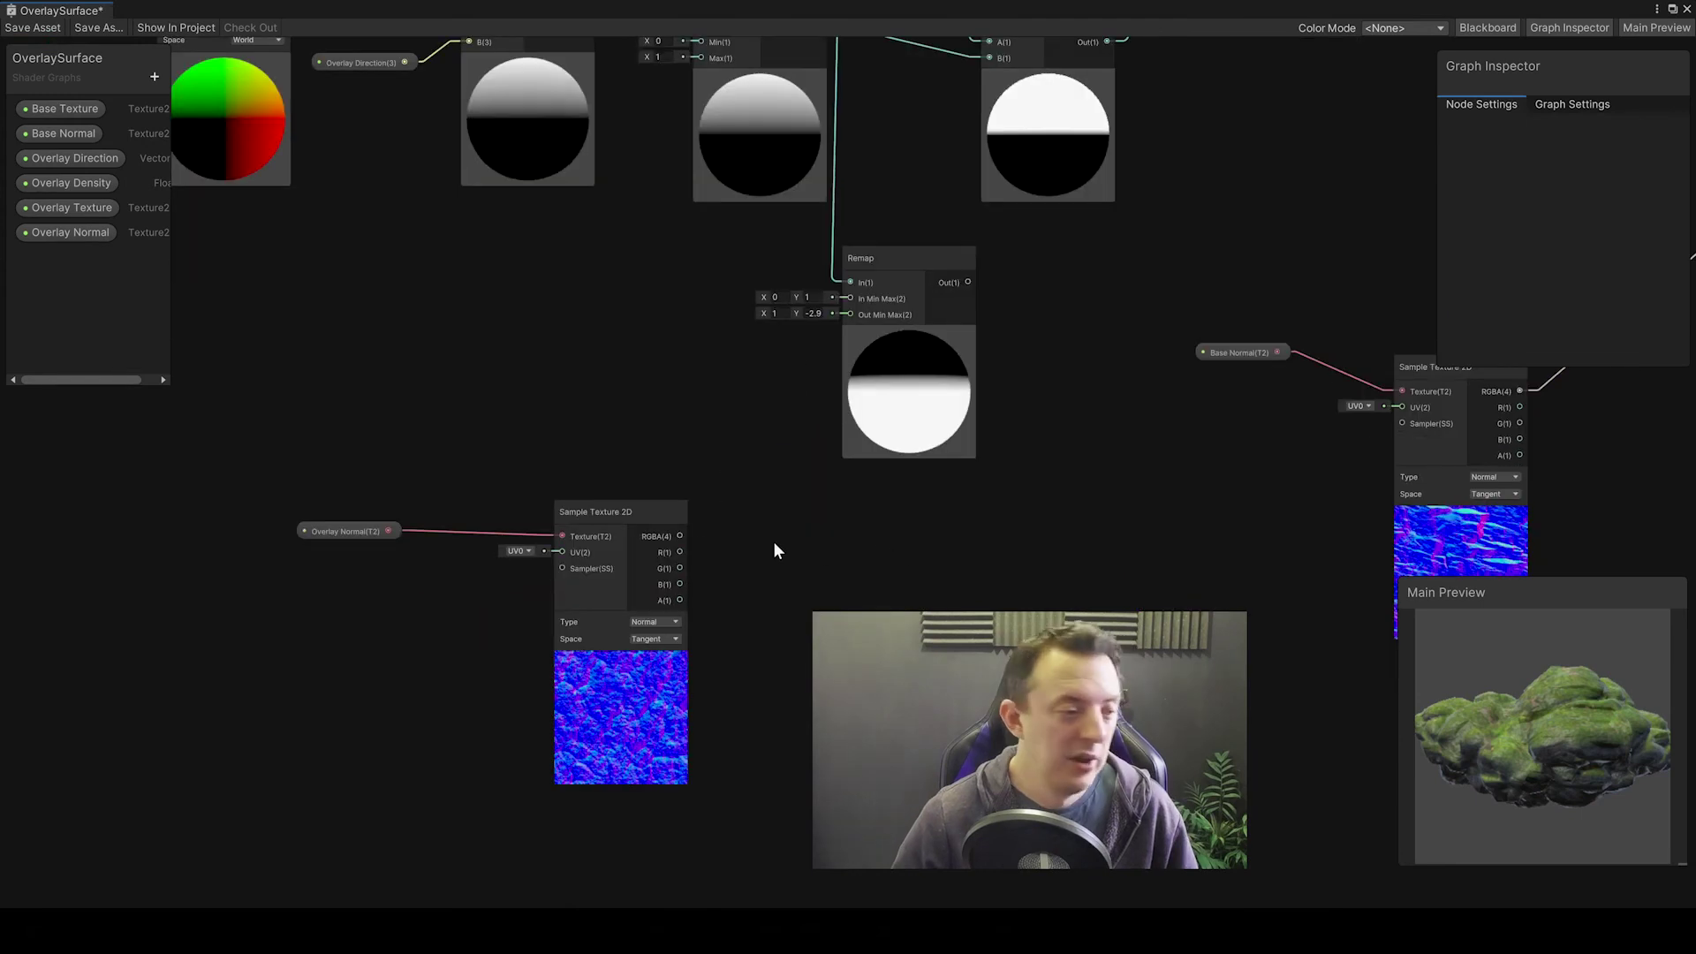
Step: Add a Blend node with the Overlay Normal sample's RGBA output as Base and the Remap output as Opacity
{"action": "middle_click_drag", "start_coordinate": [794, 502], "coordinate": [745, 560]}
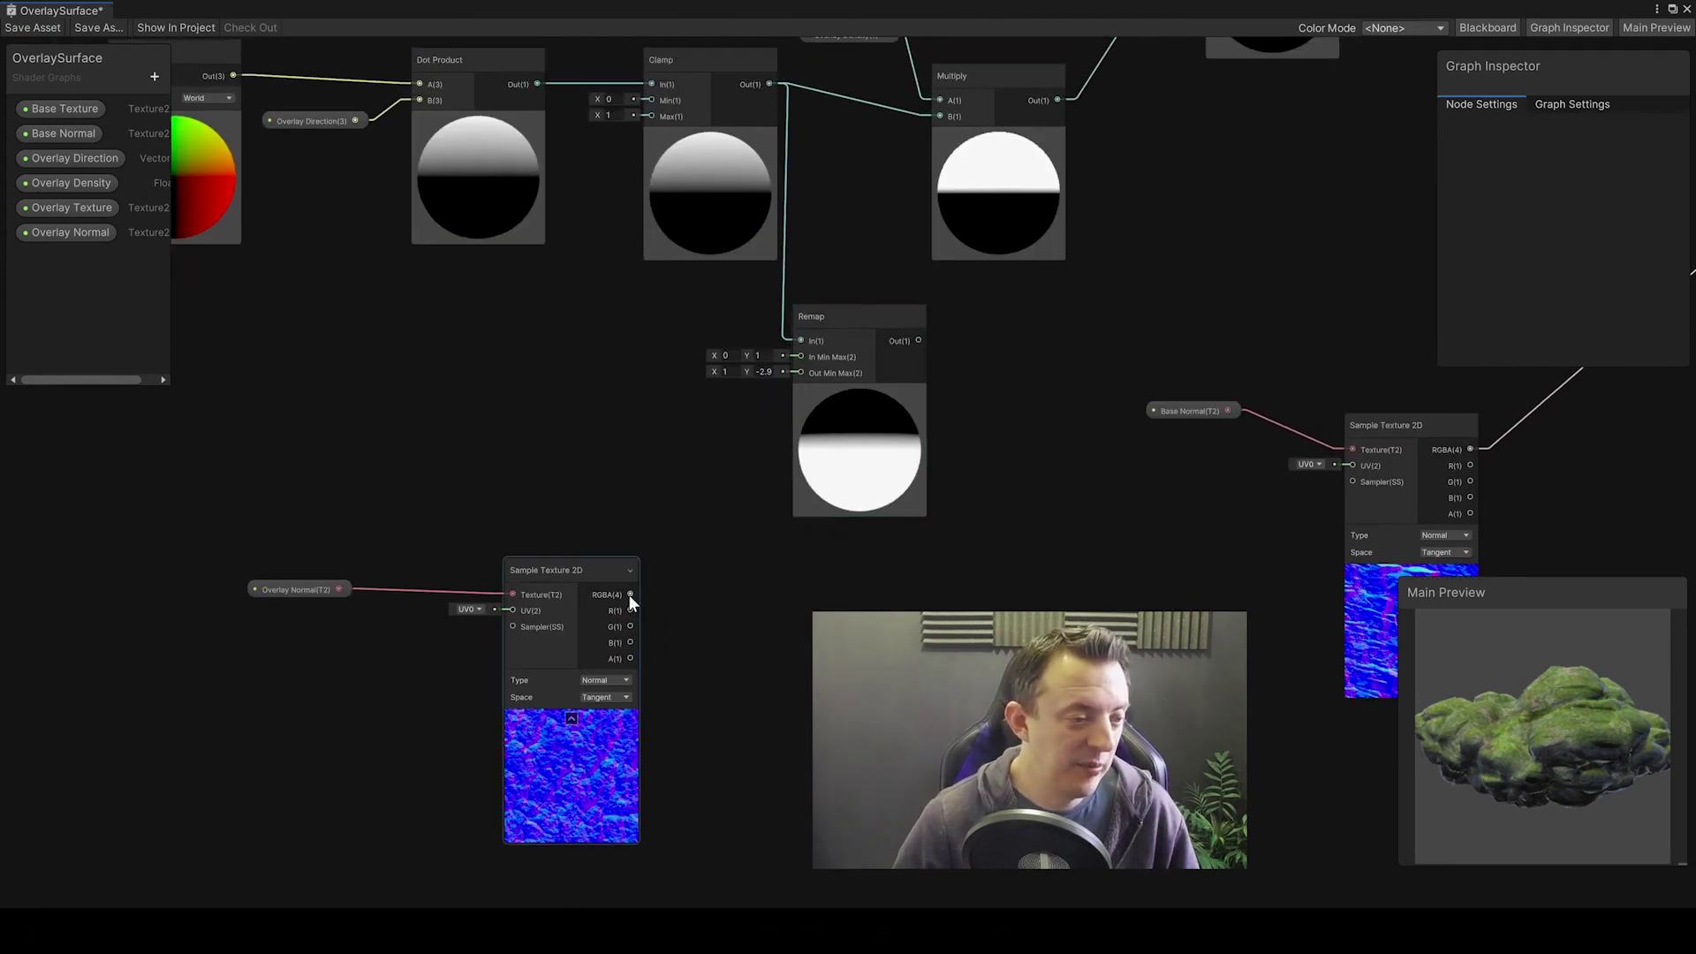
{"action": "left_click_drag", "start_coordinate": [630, 594], "coordinate": [951, 597]}
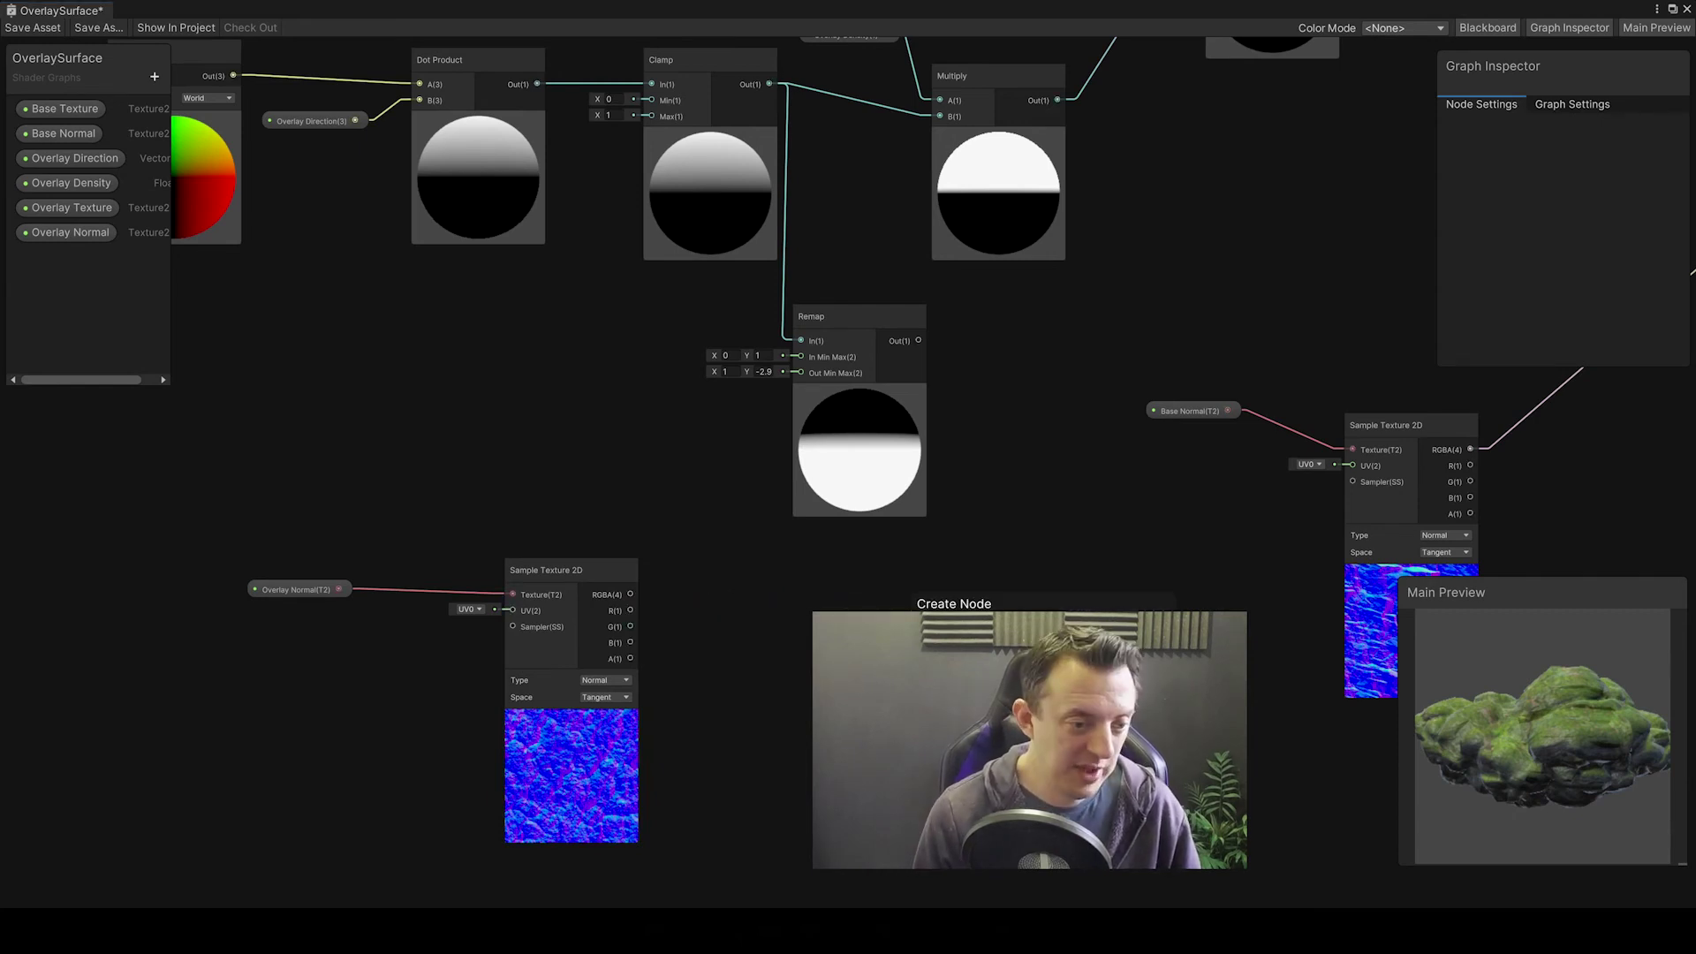
{"action": "key", "text": "Return"}
{"action": "left_click_drag", "start_coordinate": [920, 606], "coordinate": [966, 569]}
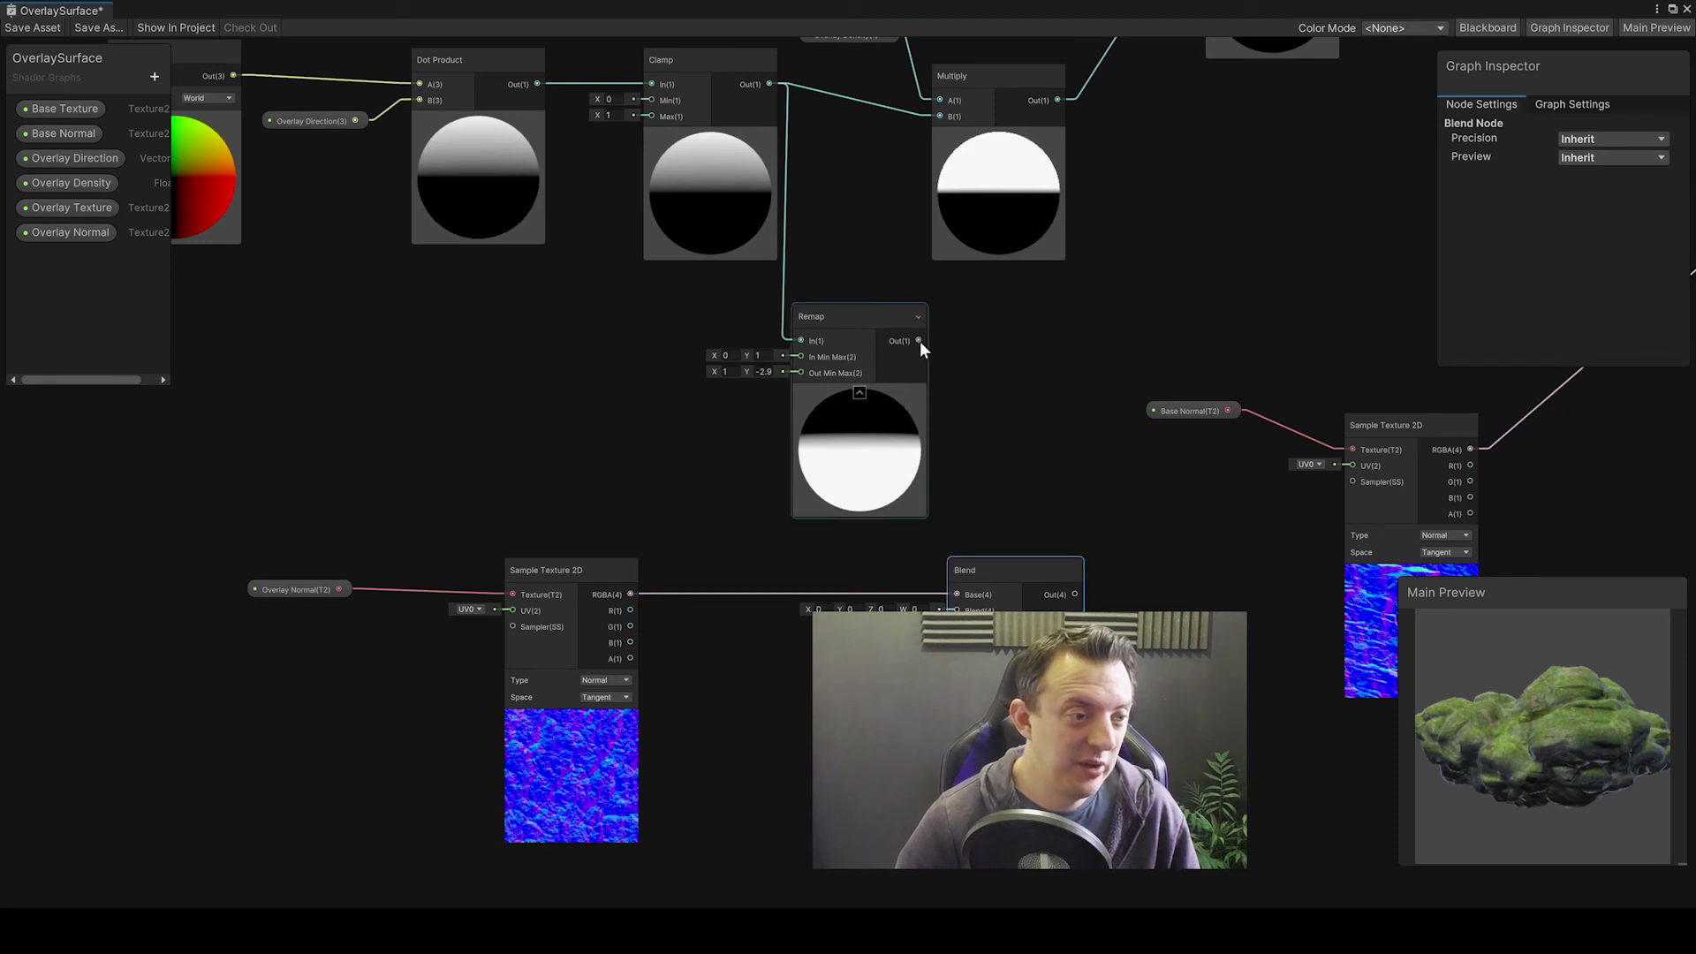
{"action": "left_click_drag", "start_coordinate": [919, 341], "coordinate": [968, 574]}
{"action": "middle_click_drag", "start_coordinate": [1002, 696], "coordinate": [746, 607]}
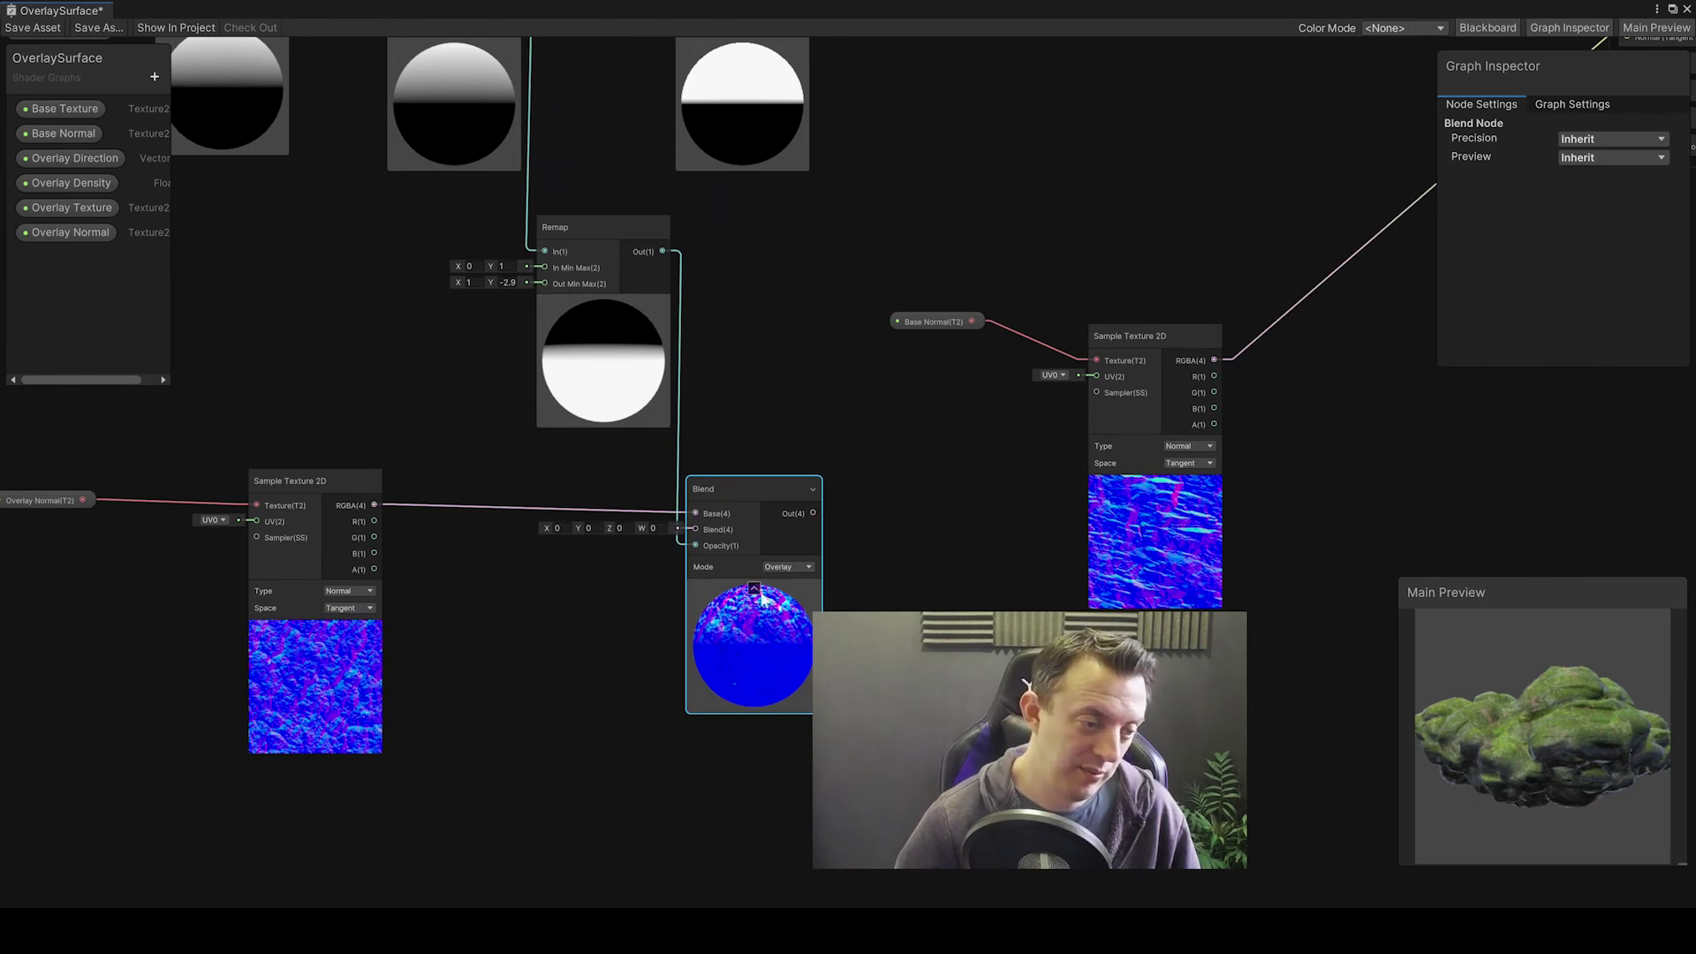
Step: Move the Base Normal property and its Sample Texture 2D node together, up and away from the new Blend node
{"action": "scroll", "coordinate": [883, 553], "scroll_direction": "down", "scroll_amount": 3}
{"action": "scroll", "coordinate": [941, 532], "scroll_direction": "up", "scroll_amount": 2}
{"action": "middle_click_drag", "start_coordinate": [942, 531], "coordinate": [882, 624]}
{"action": "left_click_drag", "start_coordinate": [795, 385], "coordinate": [1010, 255]}
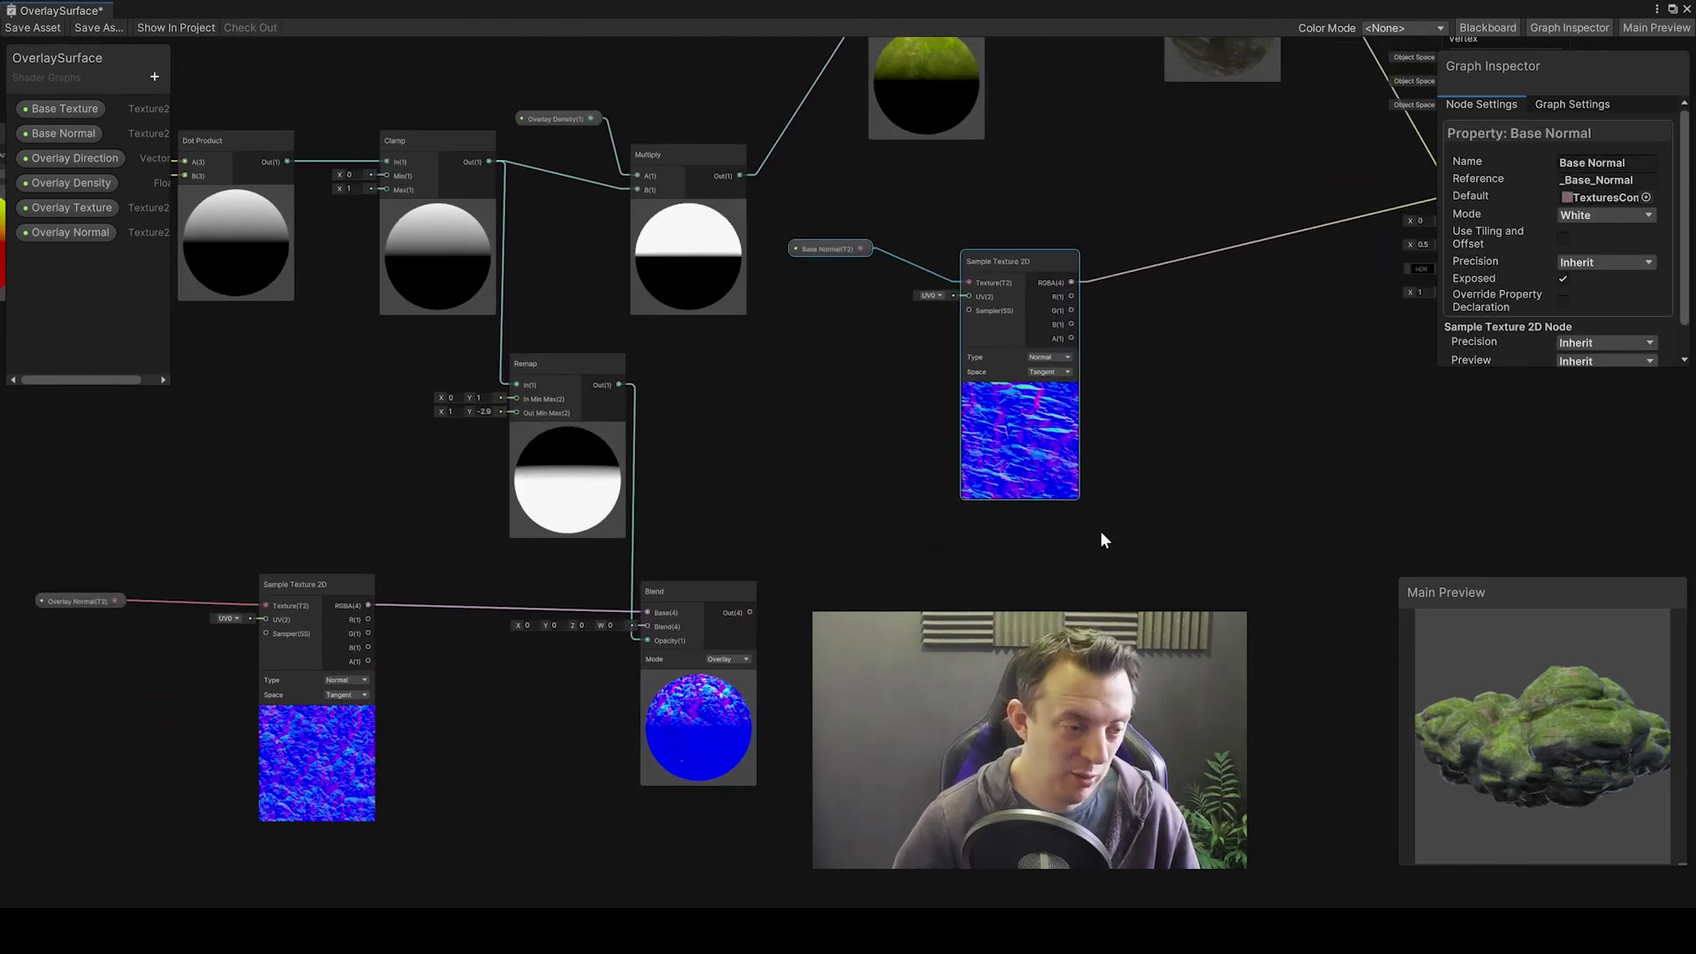
Step: Add a Lerp node with the Base Normal sample's RGBA output as A and the new Blend output as B
{"action": "left_click", "coordinate": [679, 608]}
{"action": "middle_click_drag", "start_coordinate": [701, 592], "coordinate": [518, 578]}
{"action": "scroll", "coordinate": [658, 617], "scroll_direction": "down", "scroll_amount": 2}
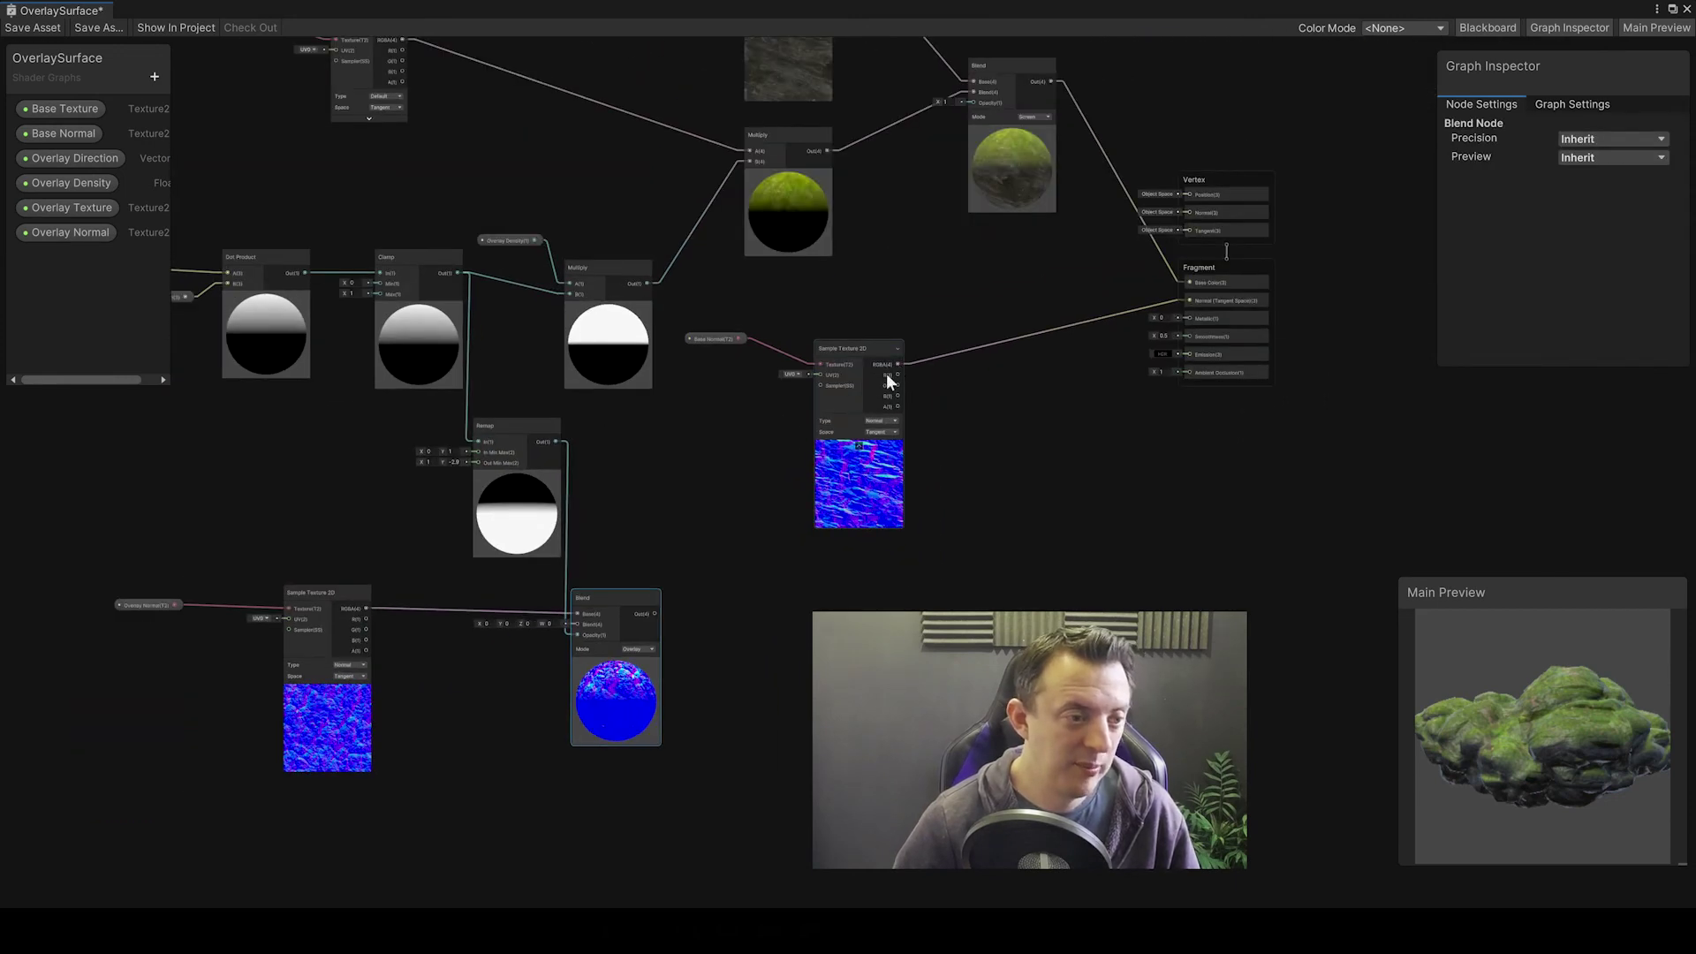
{"action": "left_click_drag", "start_coordinate": [654, 614], "coordinate": [1052, 616]}
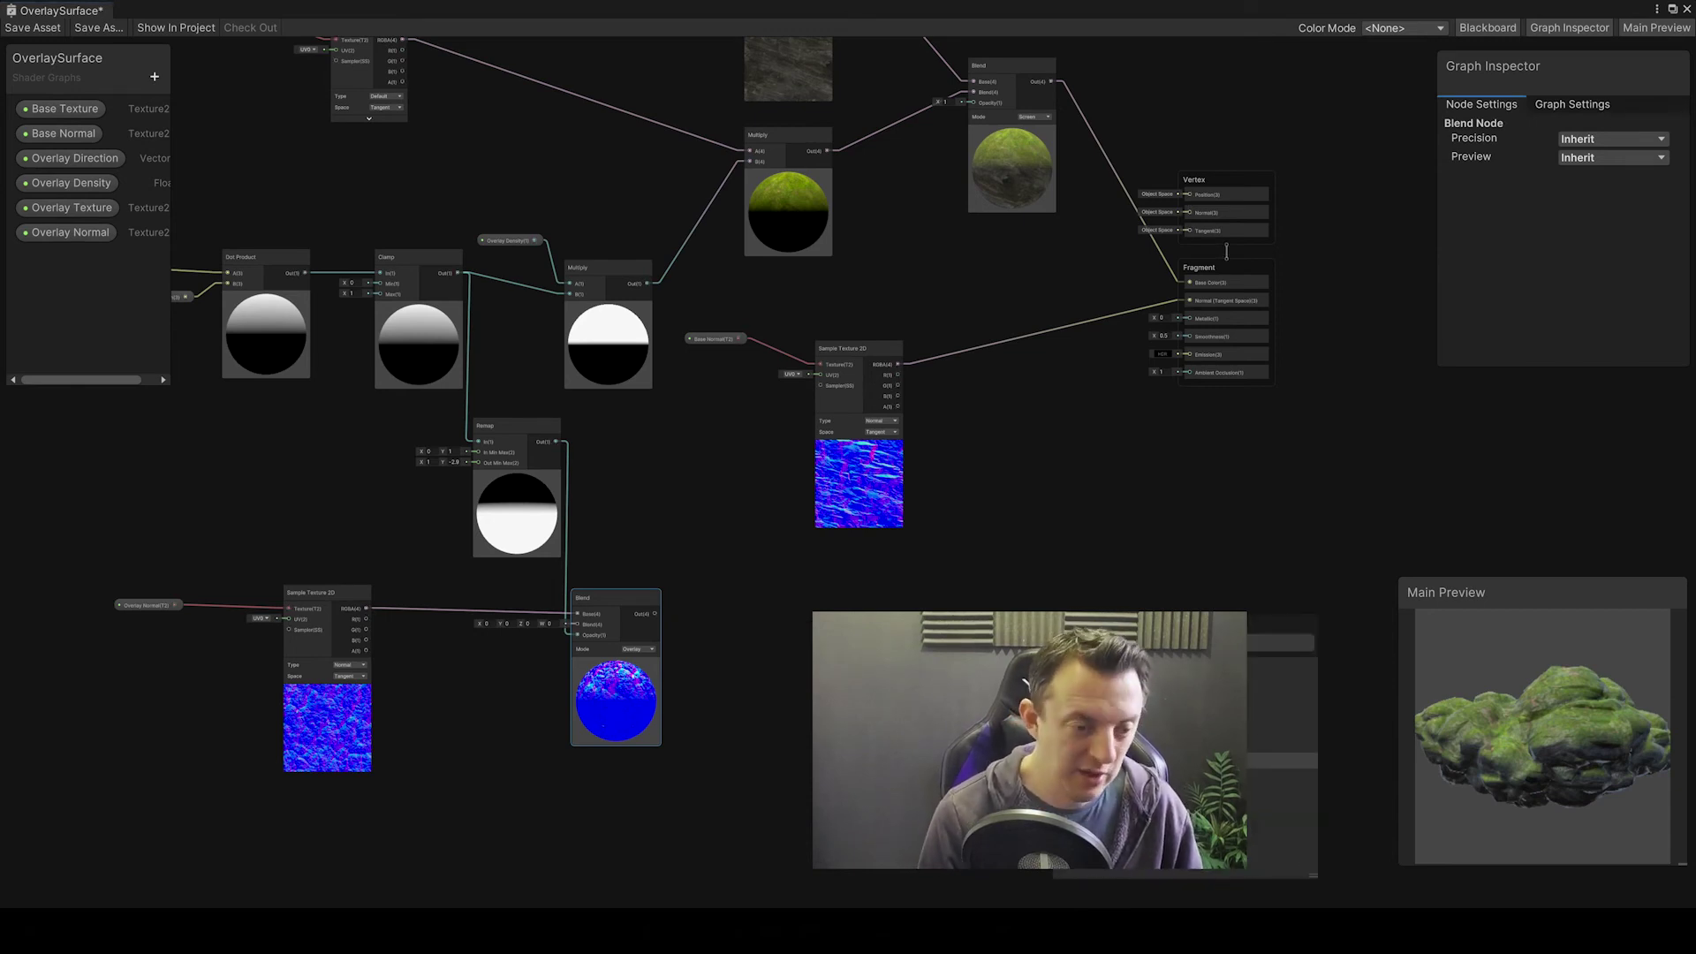
{"action": "key", "text": "Return"}
{"action": "scroll", "coordinate": [1020, 579], "scroll_direction": "up", "scroll_amount": 1}
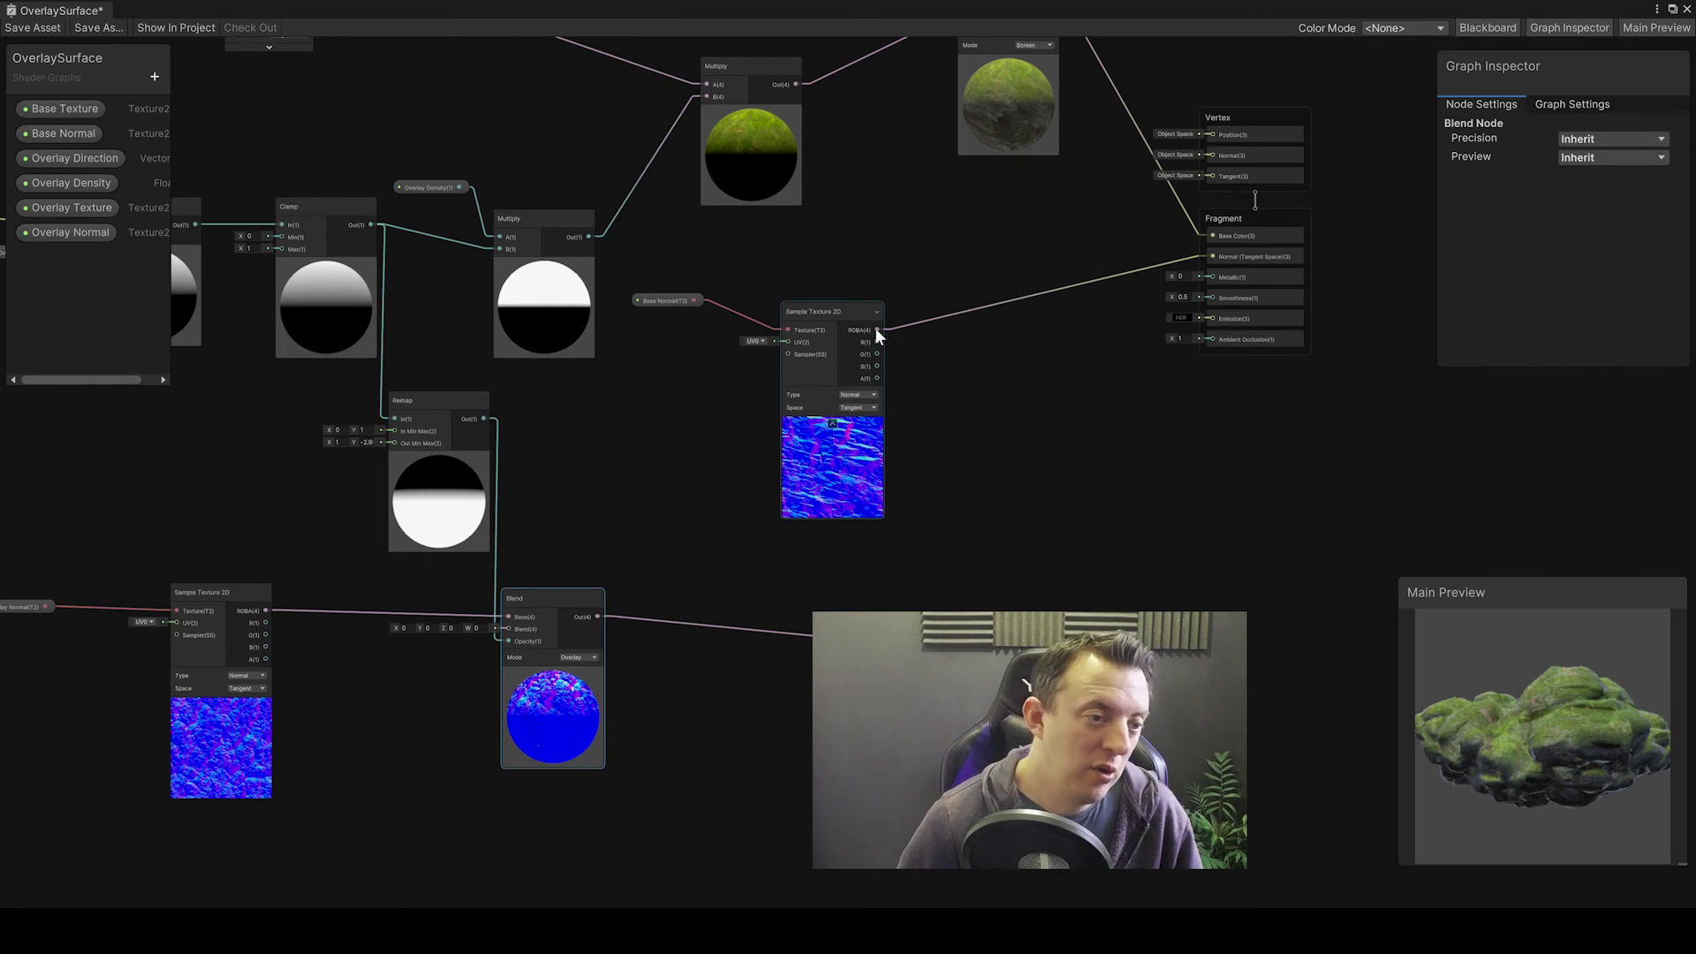
{"action": "left_click_drag", "start_coordinate": [875, 328], "coordinate": [976, 583]}
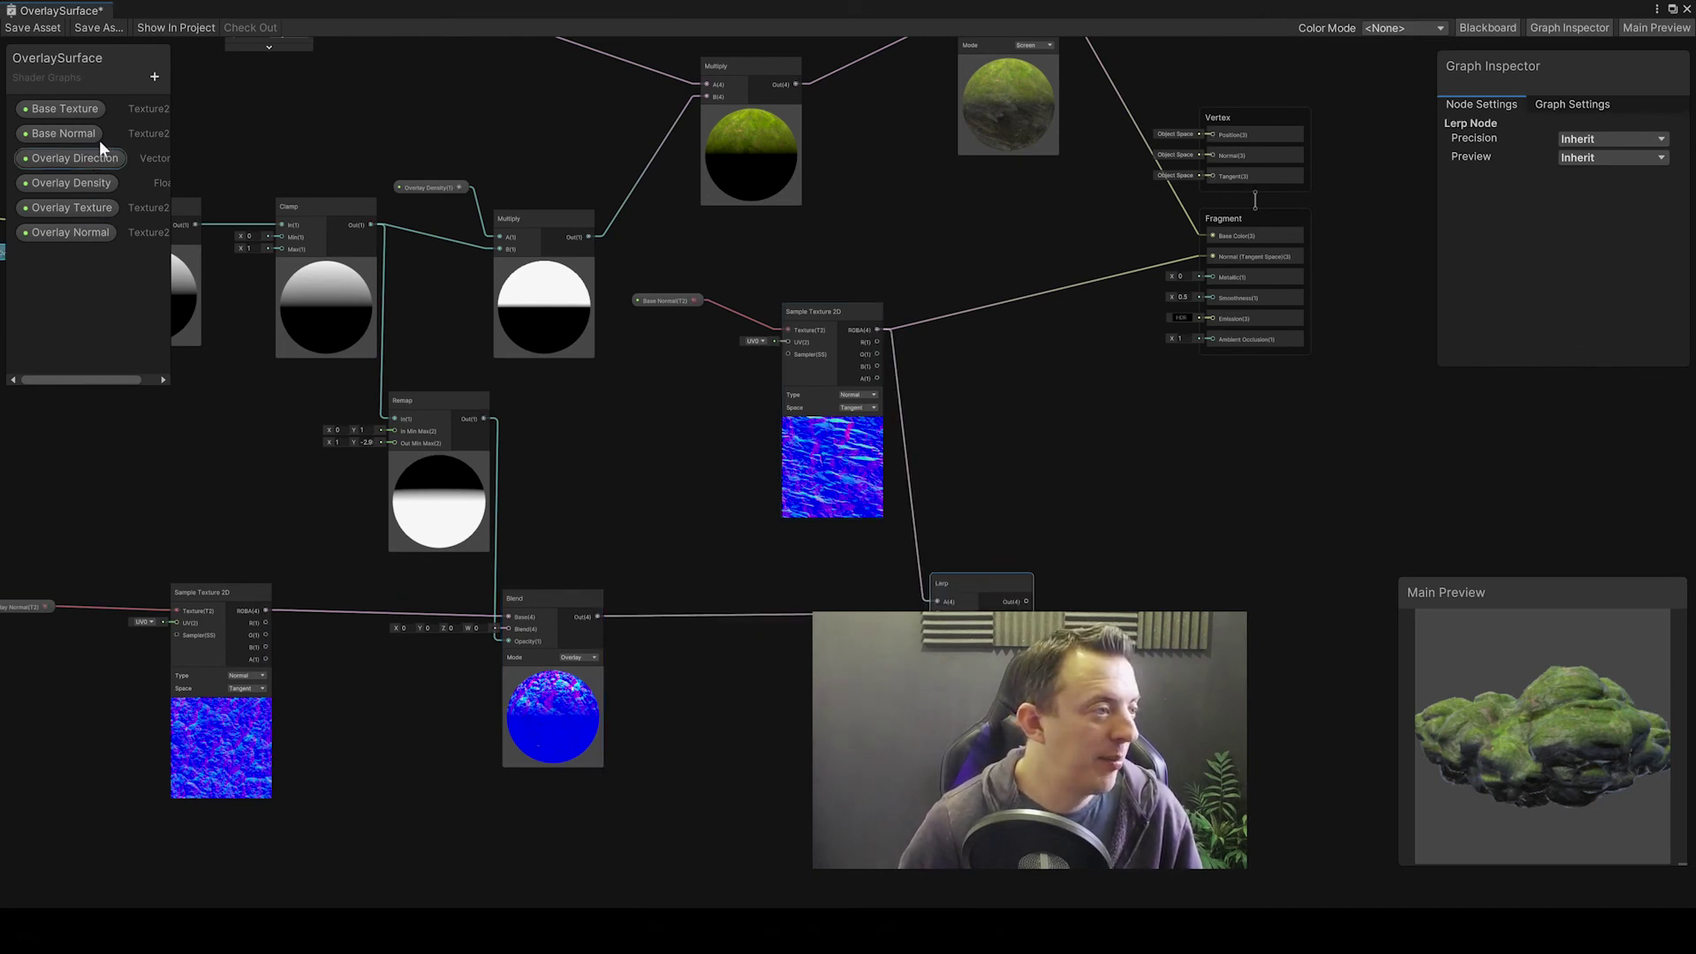
Step: Add a Float property named Normal Bland to the graph's properties
{"action": "left_click", "coordinate": [154, 78]}
{"action": "left_click", "coordinate": [219, 116]}
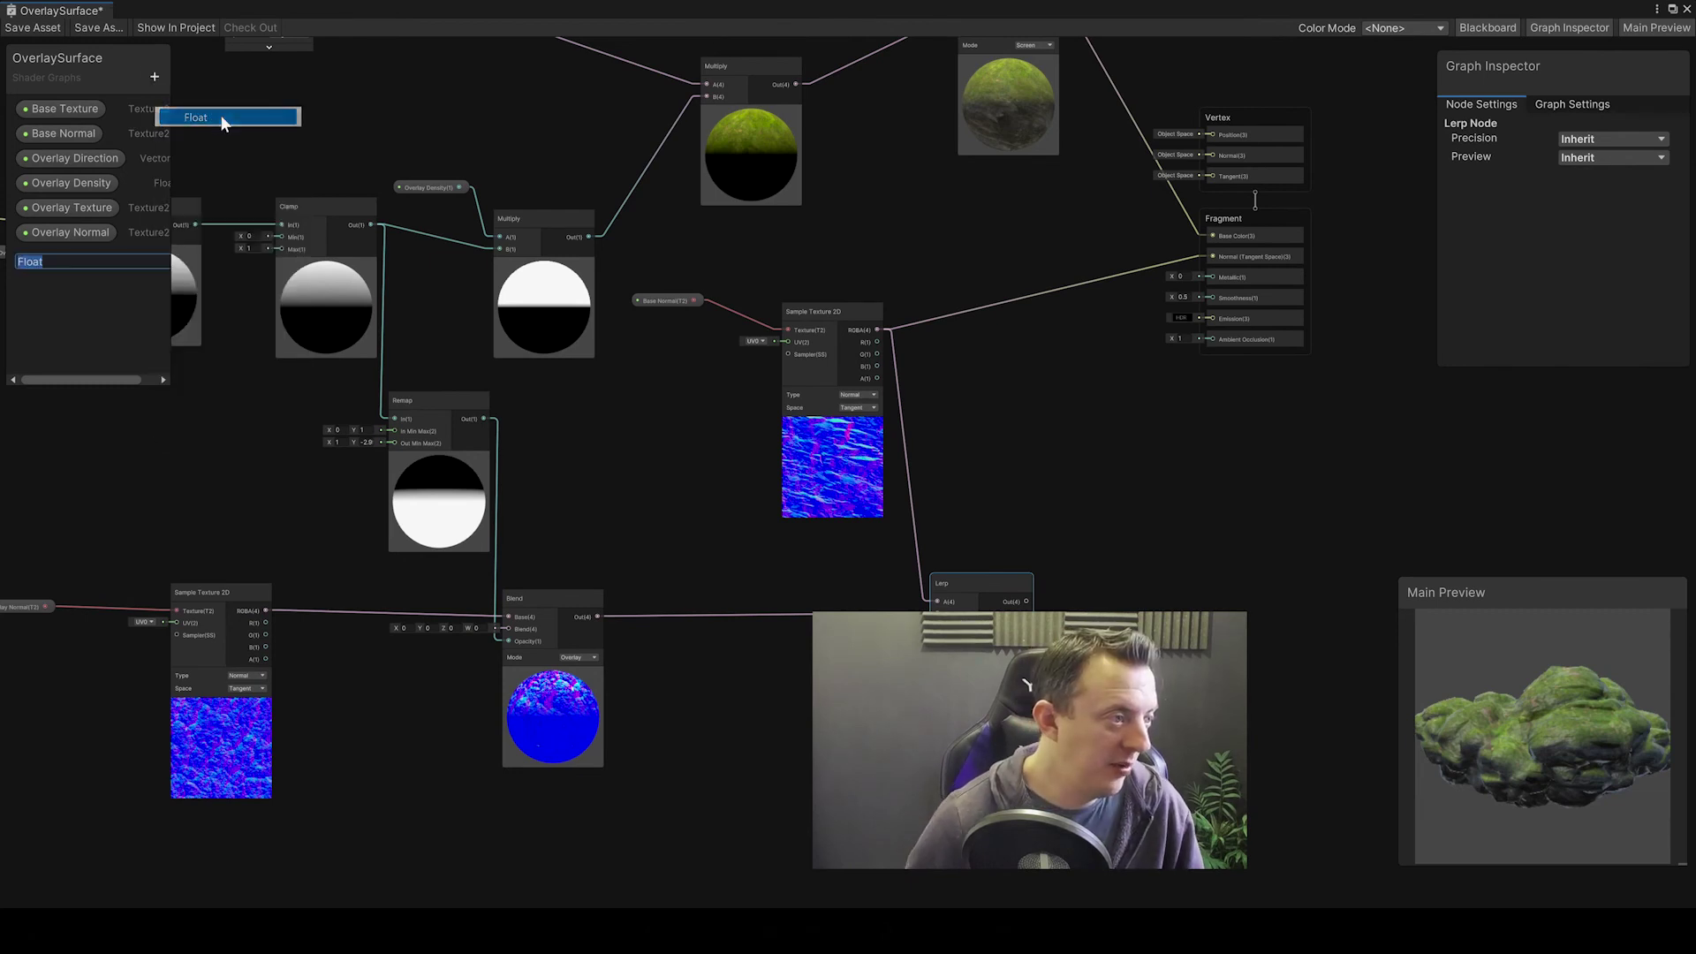
{"action": "type", "text": "Norma"}
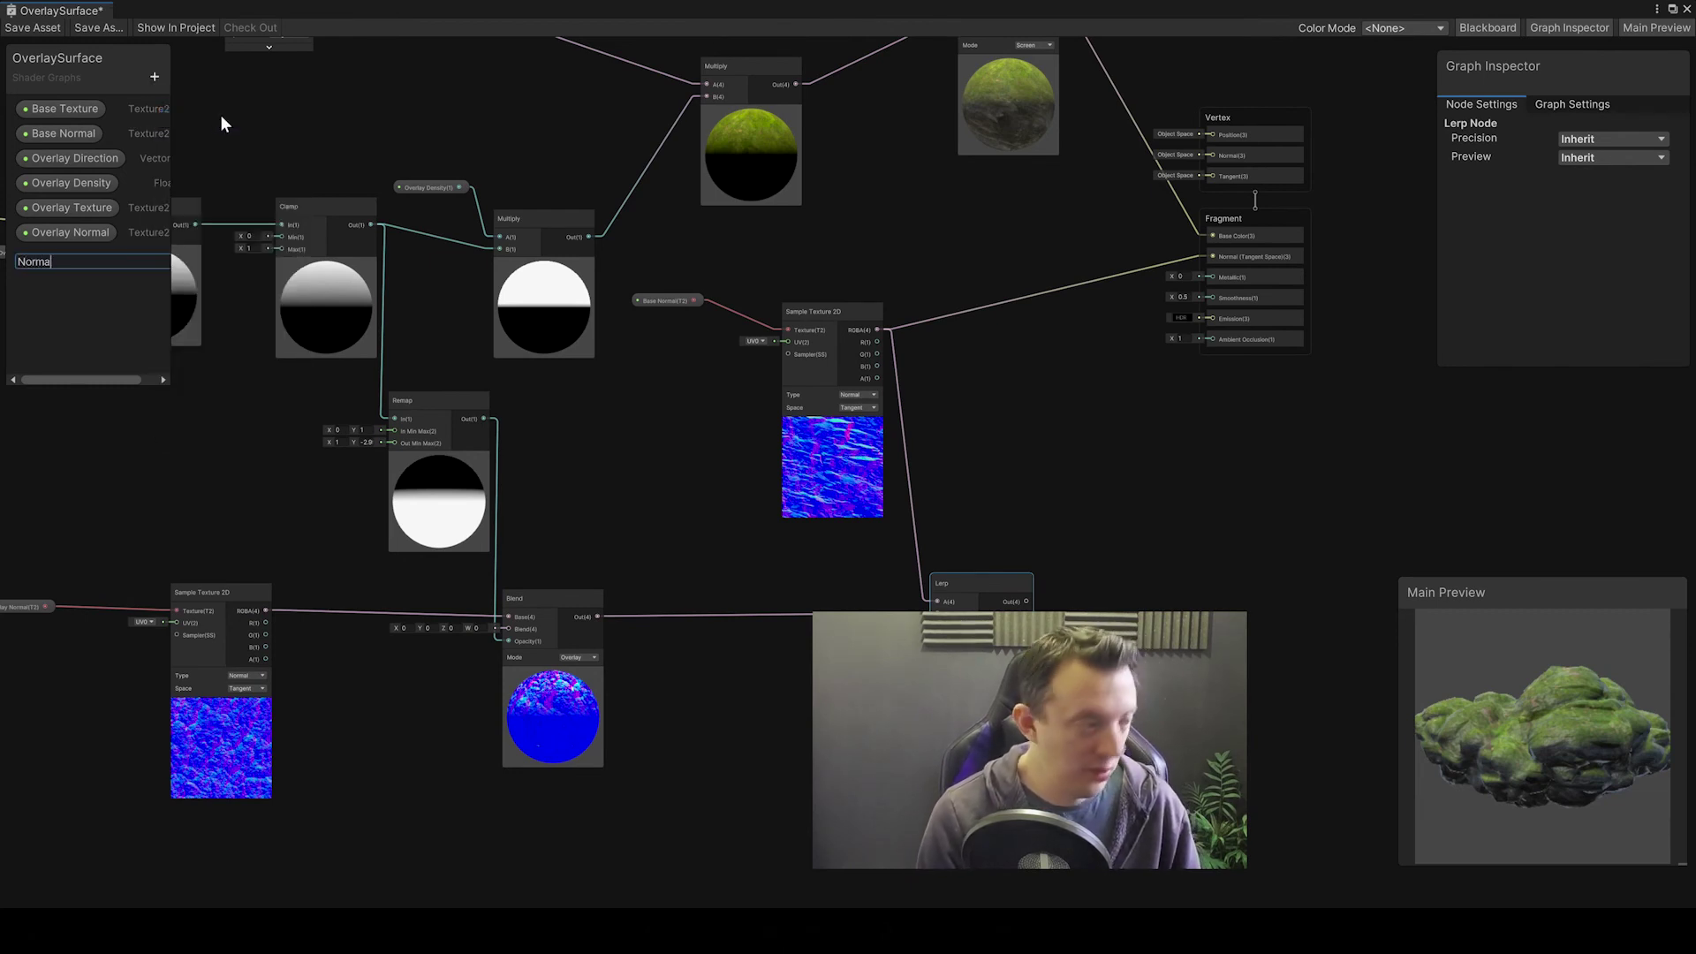
{"action": "type", "text": "l Bland"}
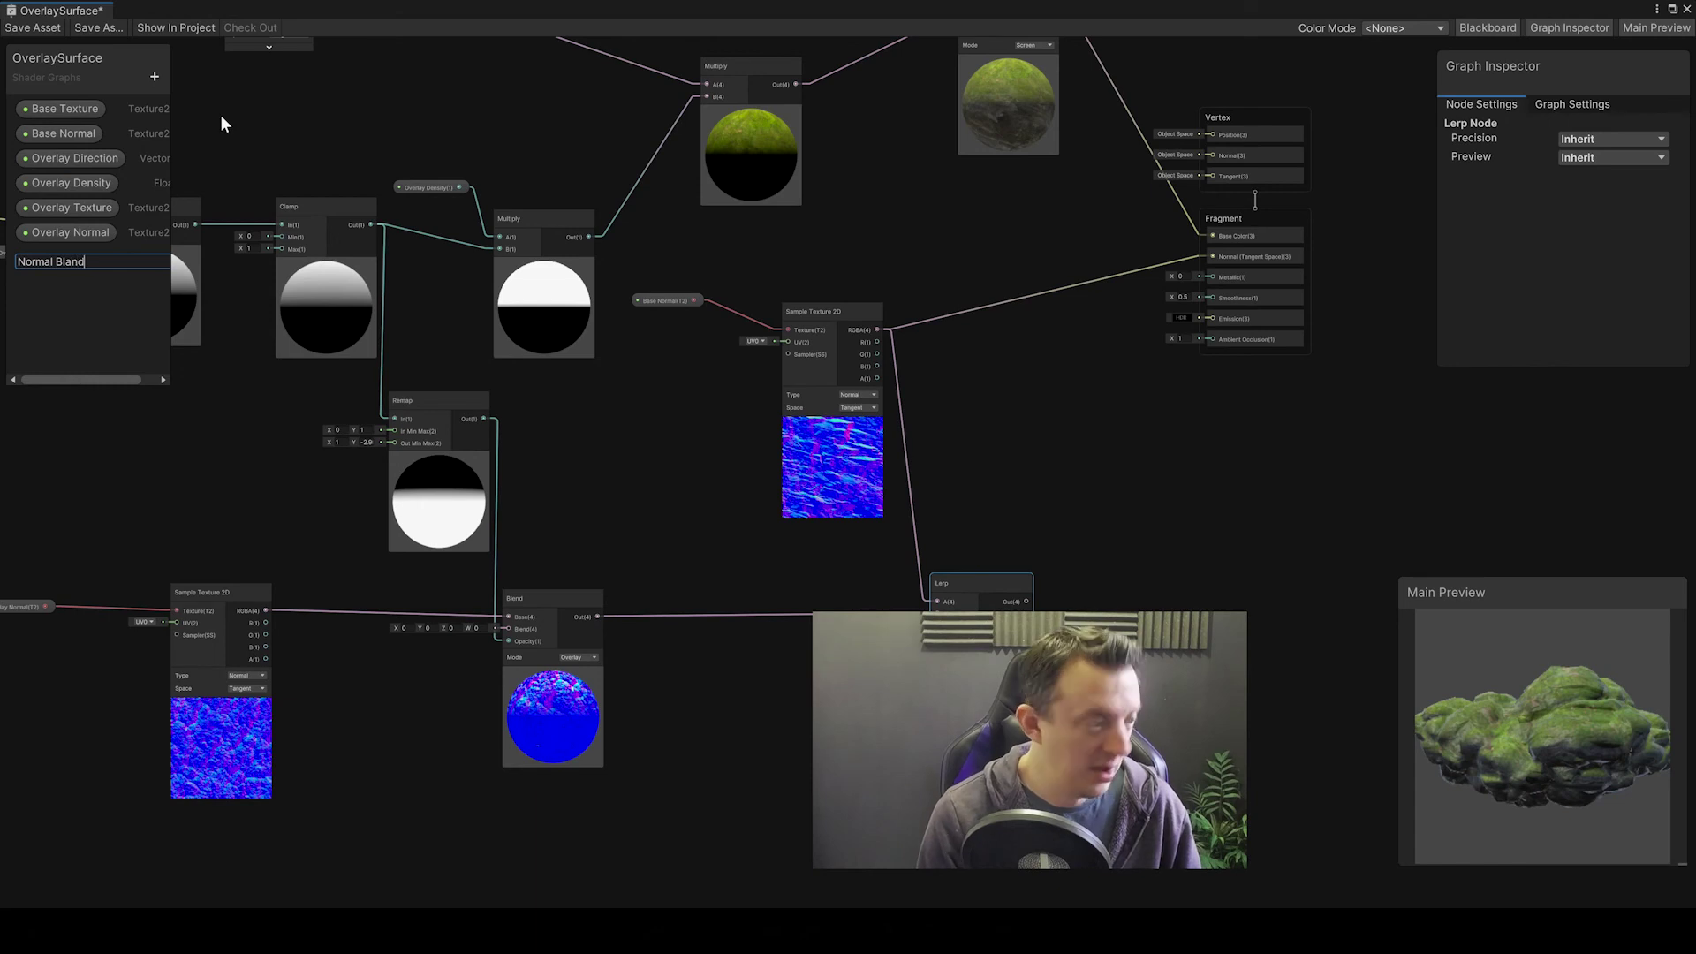
{"action": "key", "text": "Return"}
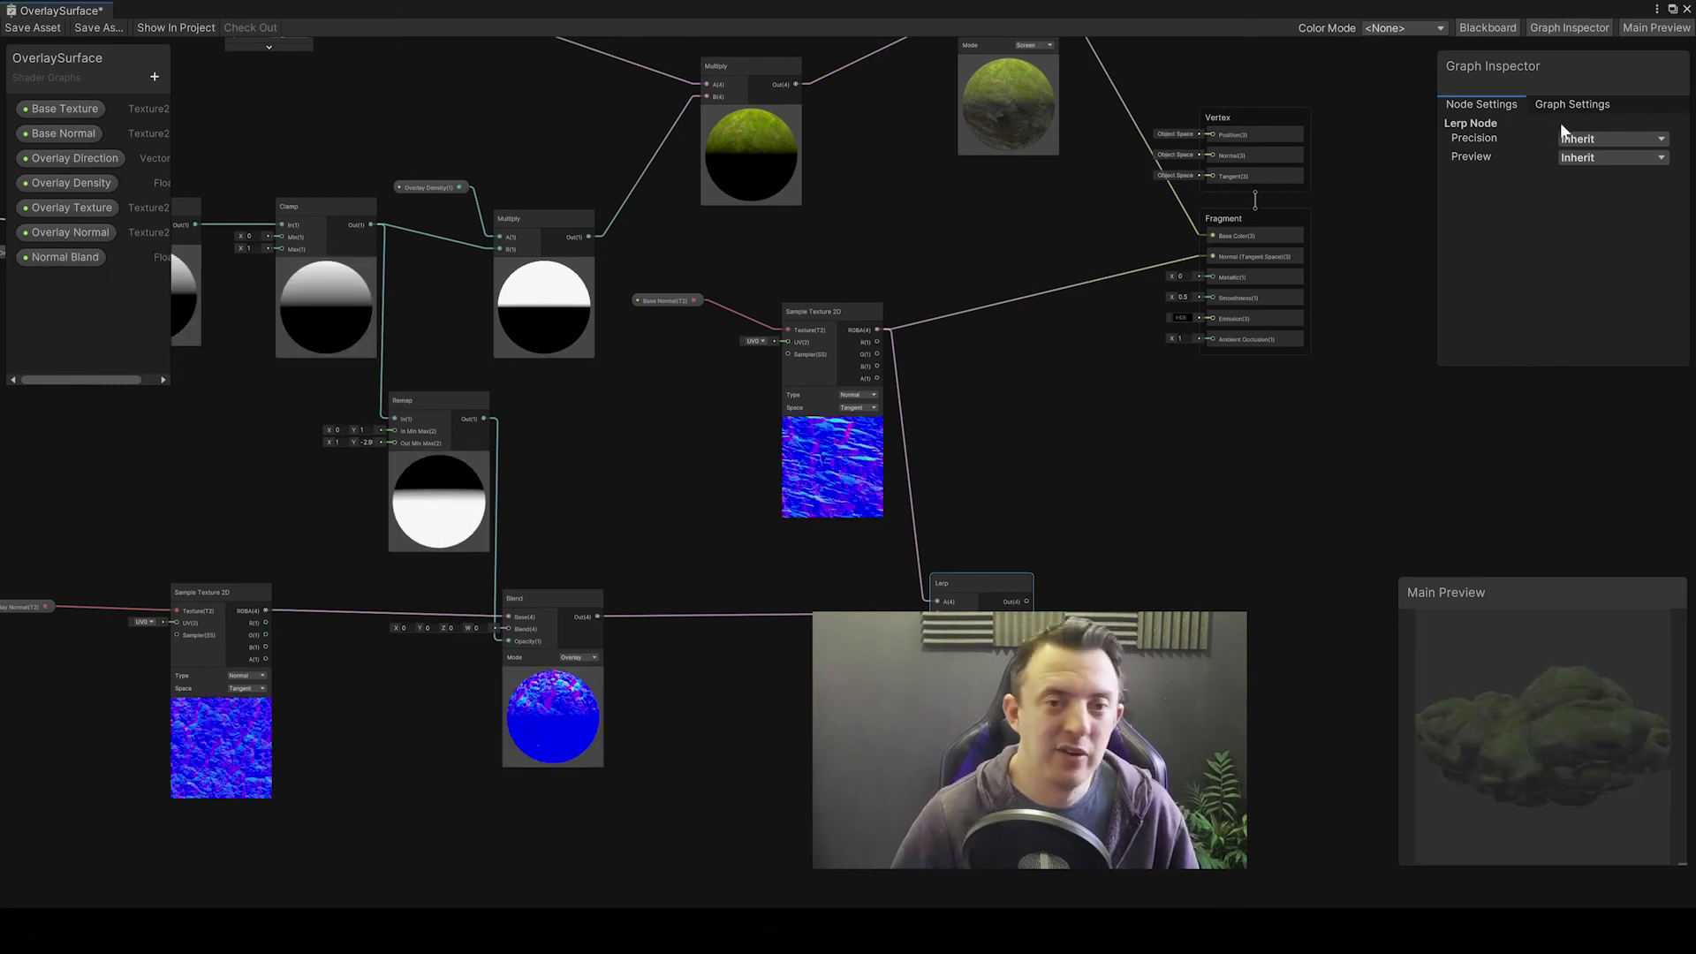
Step: Rename the Normal Bland property to Normal Blend
{"action": "left_click", "coordinate": [93, 257]}
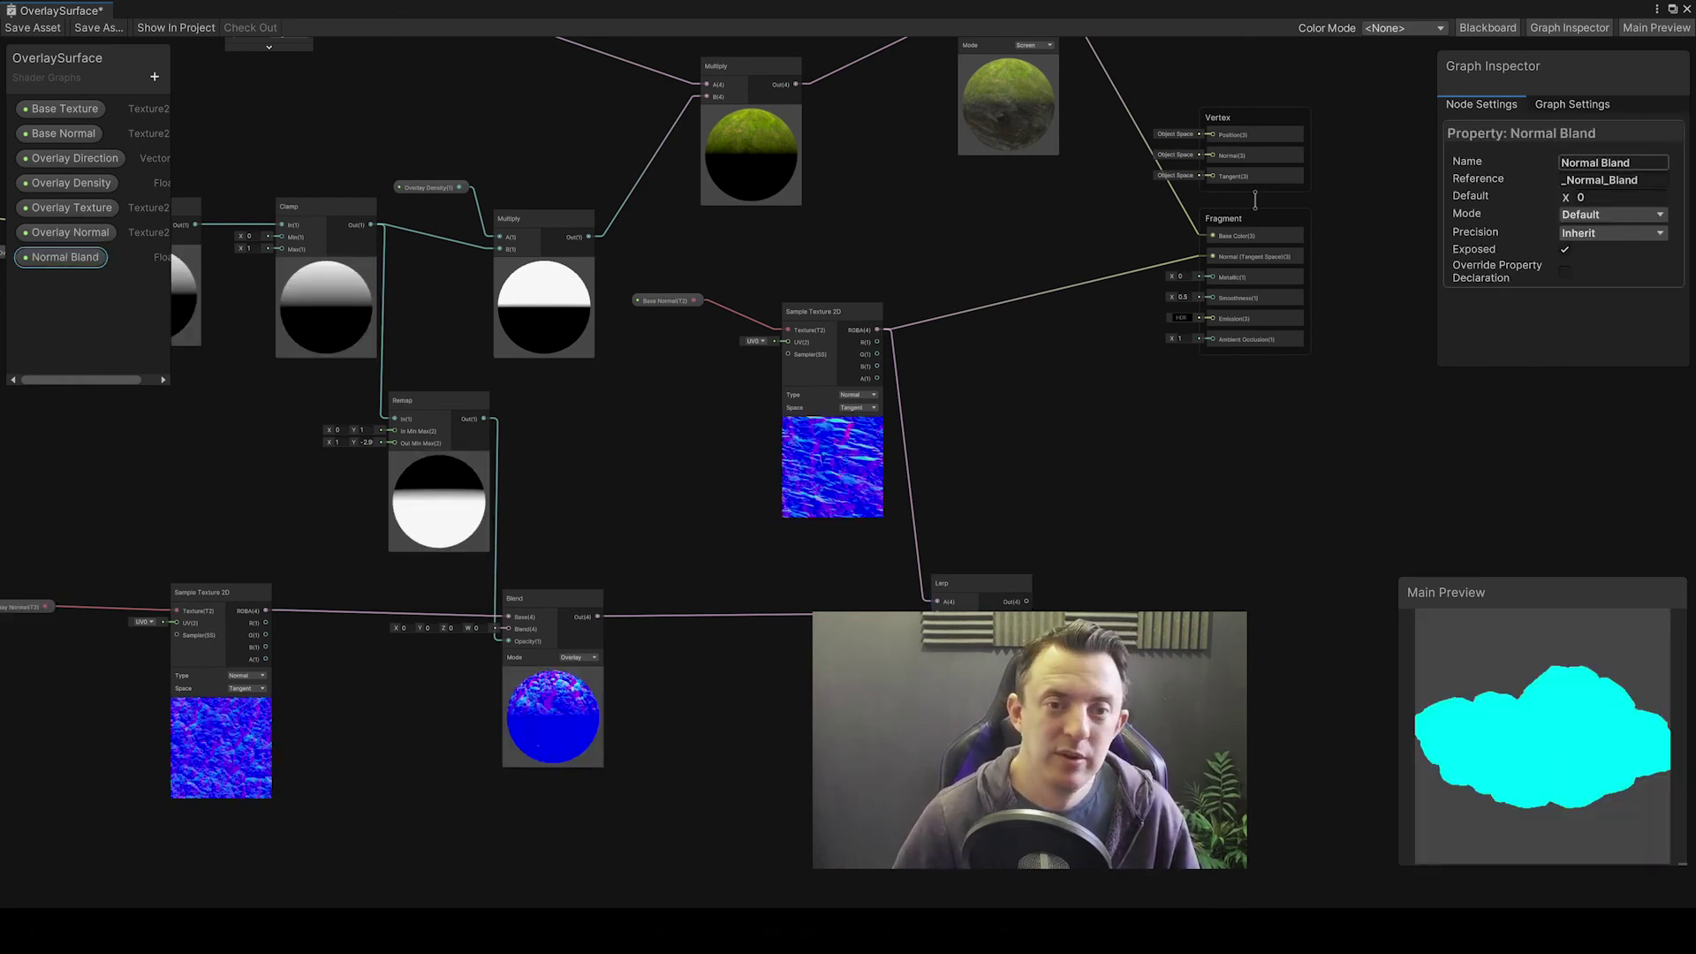
{"action": "key", "text": "BackSpace"}
{"action": "key", "text": "BackSpace"}
{"action": "key", "text": "BackSpace"}
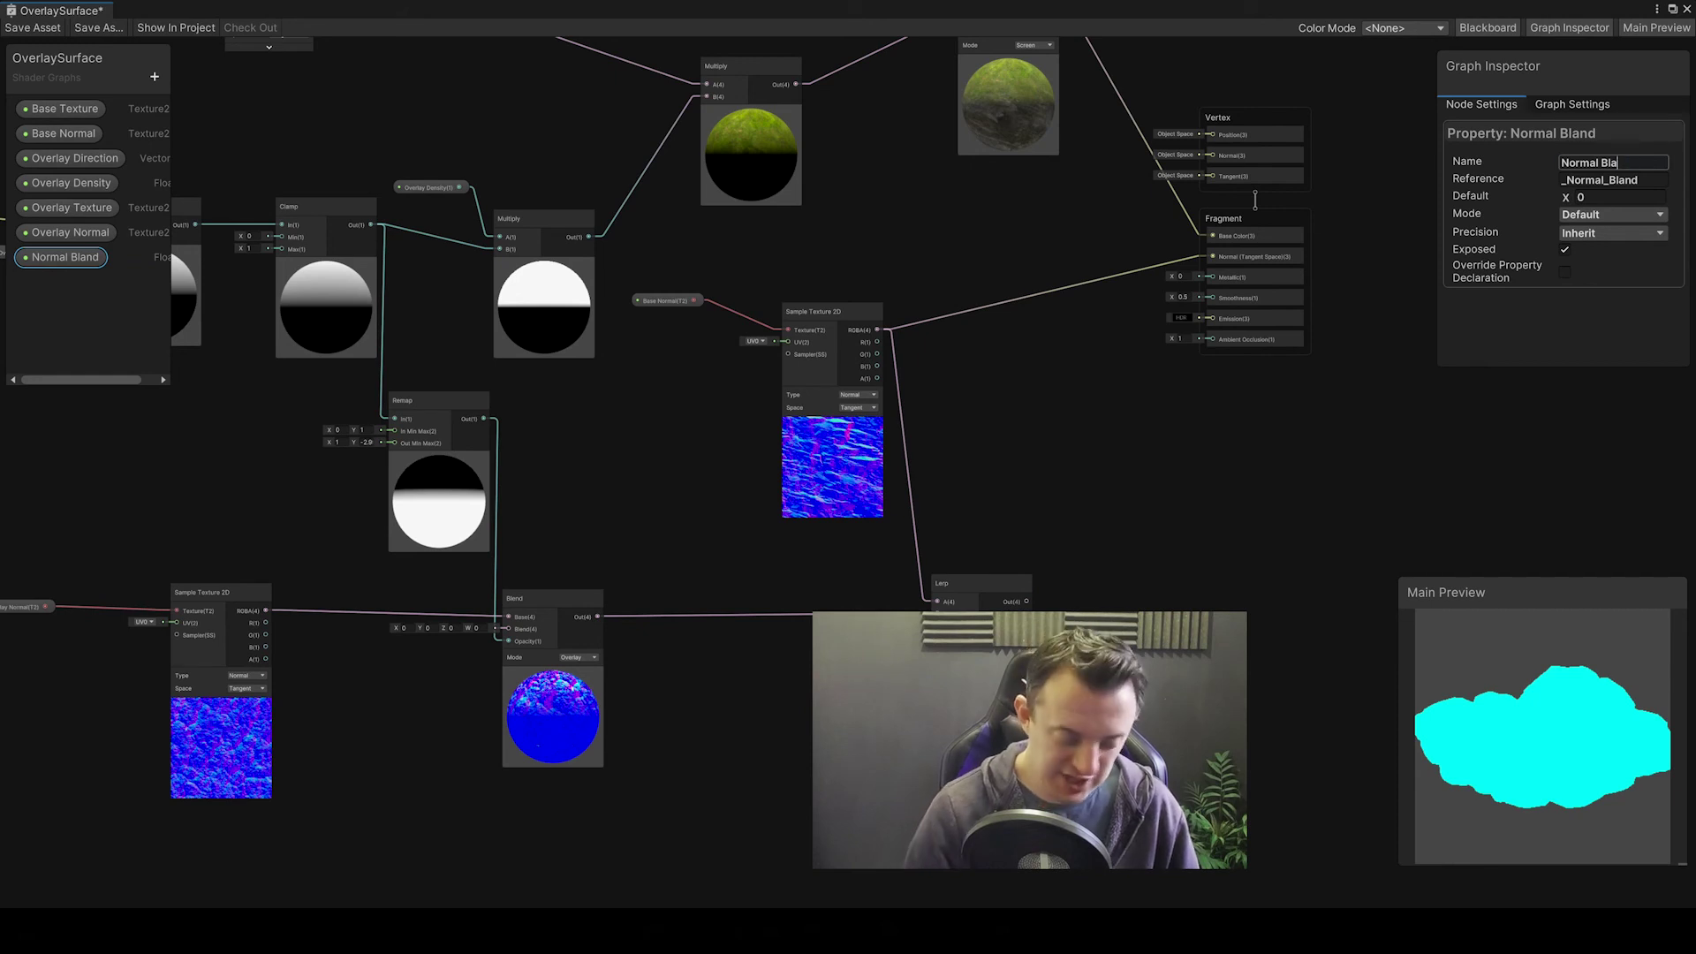
{"action": "type", "text": "end"}
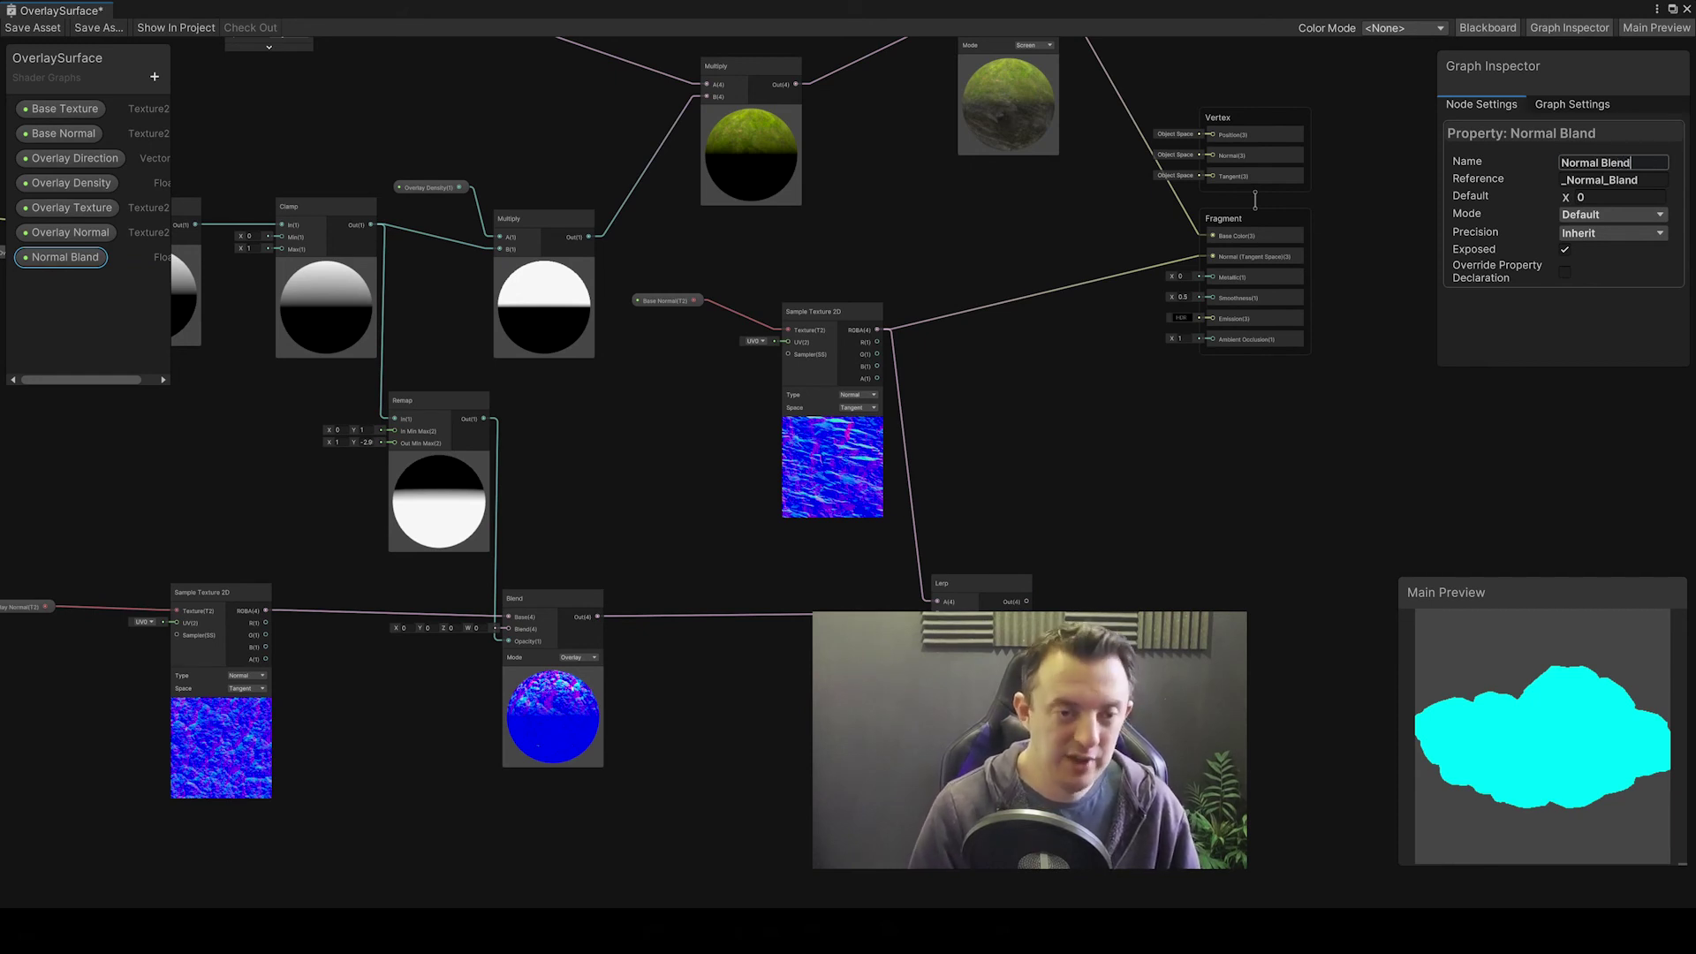
{"action": "key", "text": "Return"}
Step: Add the Normal Blend property to the graph as the Lerp node's T input and set its default to 0.84
{"action": "left_click_drag", "start_coordinate": [65, 257], "coordinate": [771, 654]}
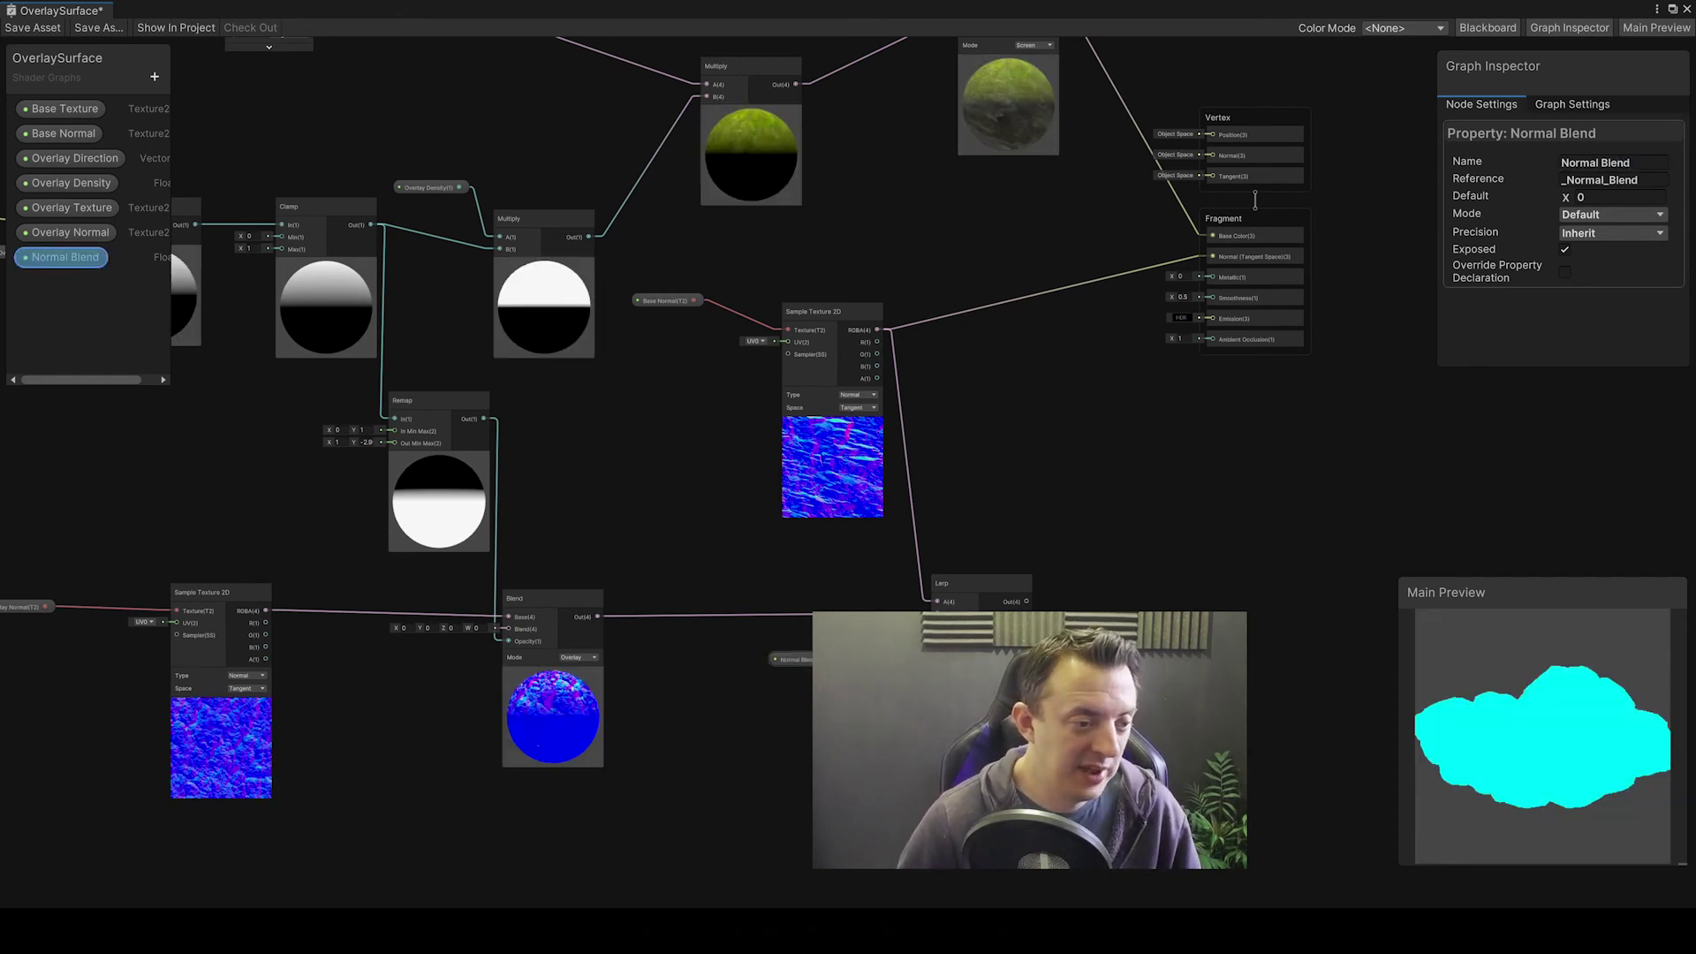
{"action": "scroll", "coordinate": [891, 684], "scroll_direction": "up", "scroll_amount": 3}
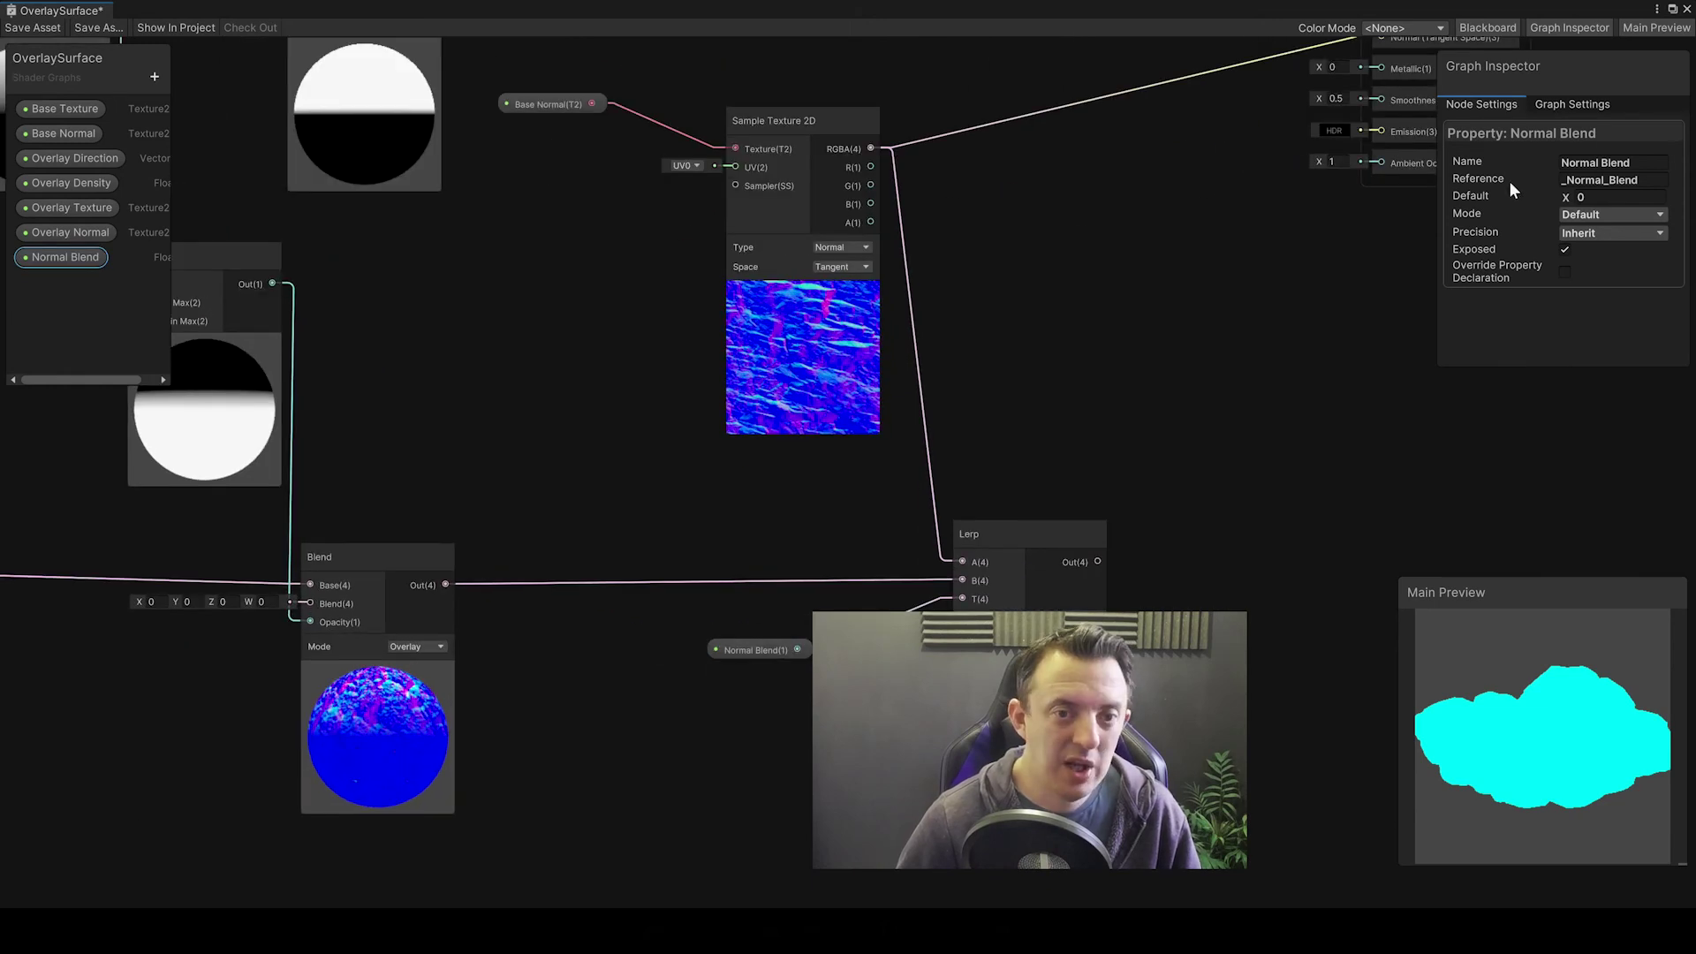
{"action": "left_click_drag", "start_coordinate": [1566, 203], "coordinate": [1580, 203]}
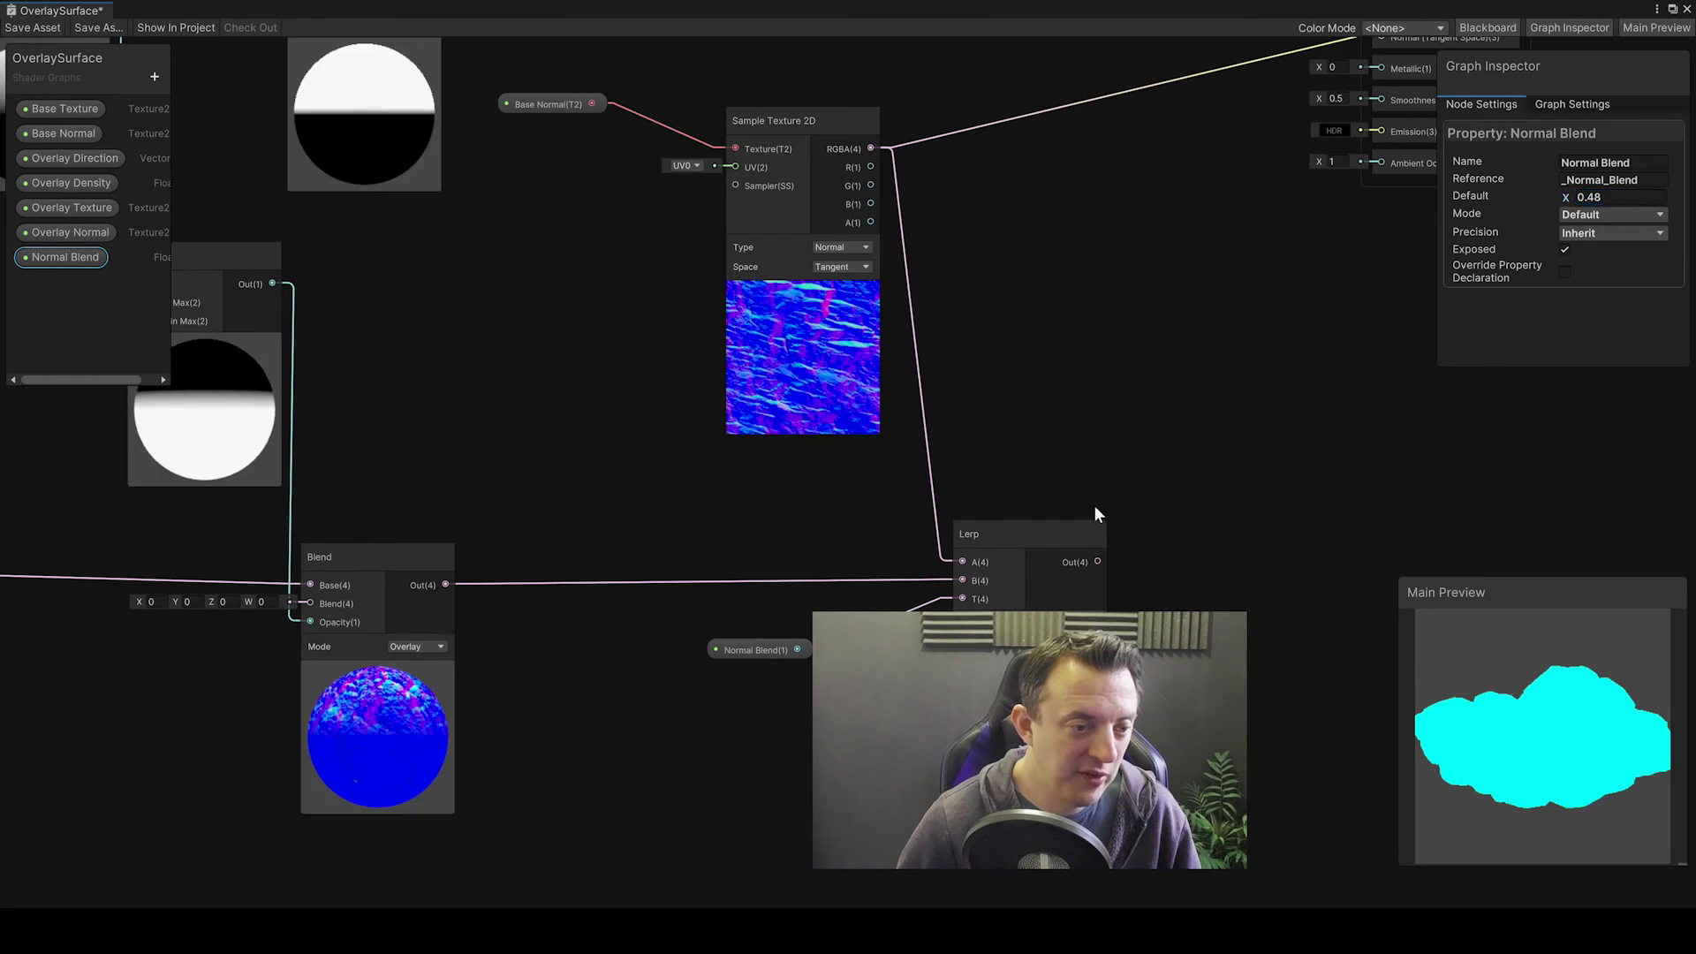
{"action": "middle_click_drag", "start_coordinate": [1096, 506], "coordinate": [878, 152]}
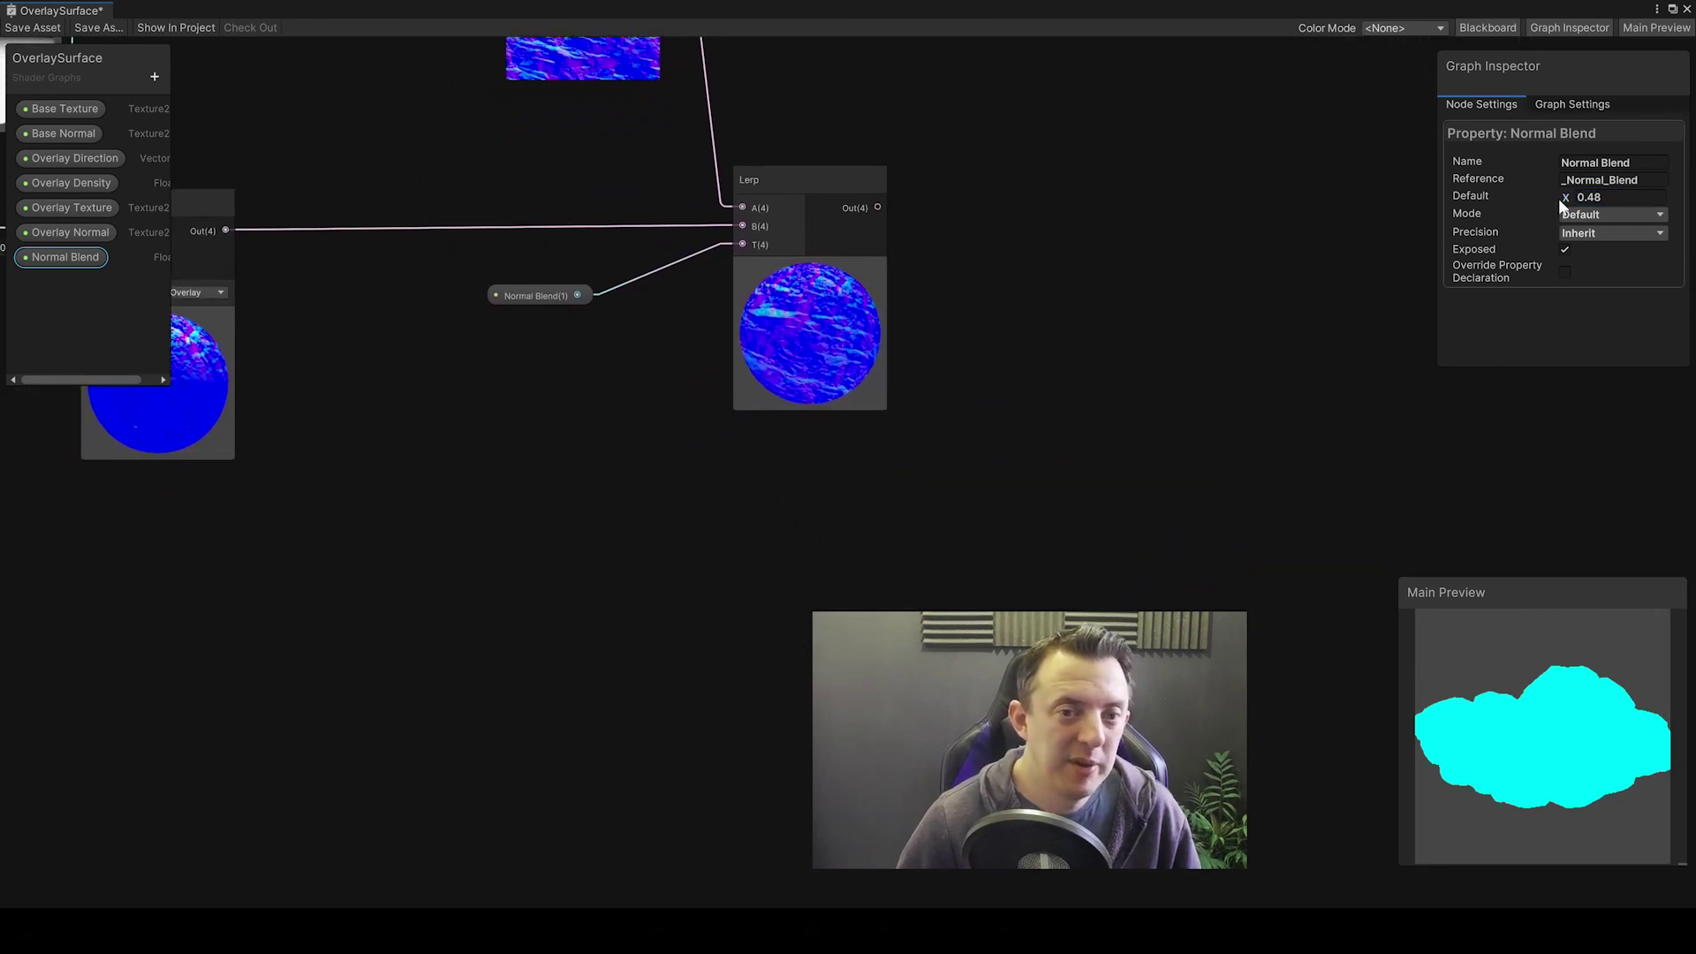
{"action": "left_click_drag", "start_coordinate": [1558, 198], "coordinate": [1574, 202]}
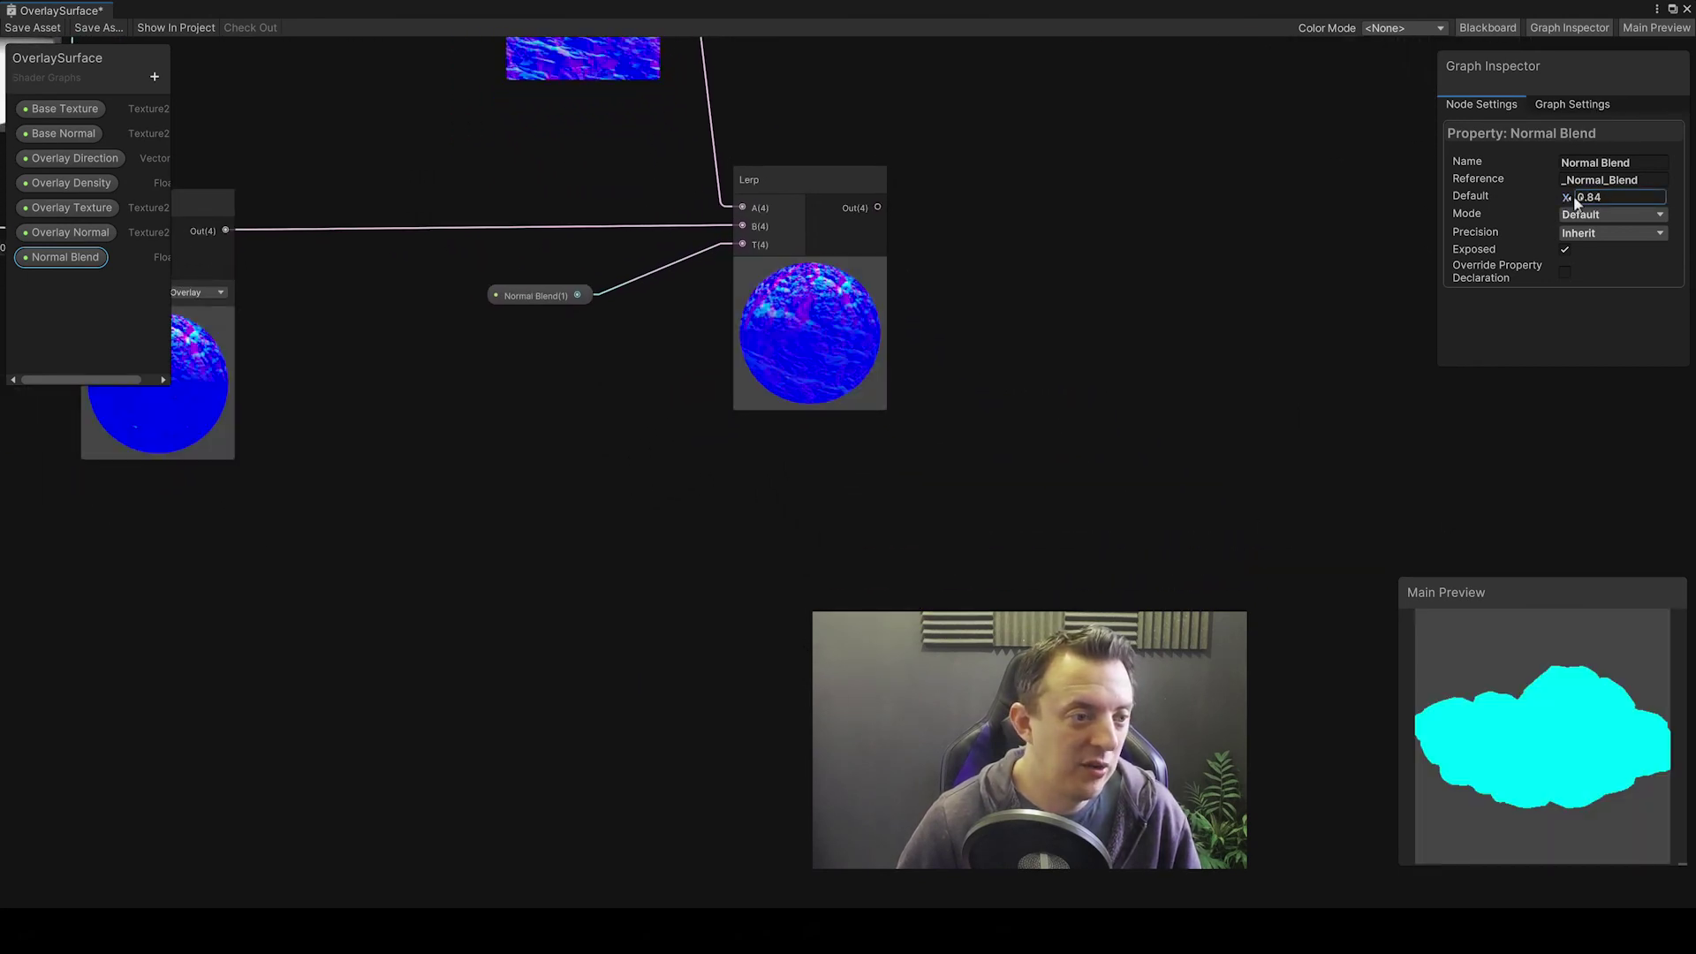
Step: Connect the Lerp output to the Fragment's Normal (Tangent Space) input and save the shader graph
{"action": "middle_click_drag", "start_coordinate": [1012, 265], "coordinate": [1073, 435]}
{"action": "scroll", "coordinate": [1010, 416], "scroll_direction": "down", "scroll_amount": 3}
{"action": "scroll", "coordinate": [1013, 440], "scroll_direction": "up", "scroll_amount": 3}
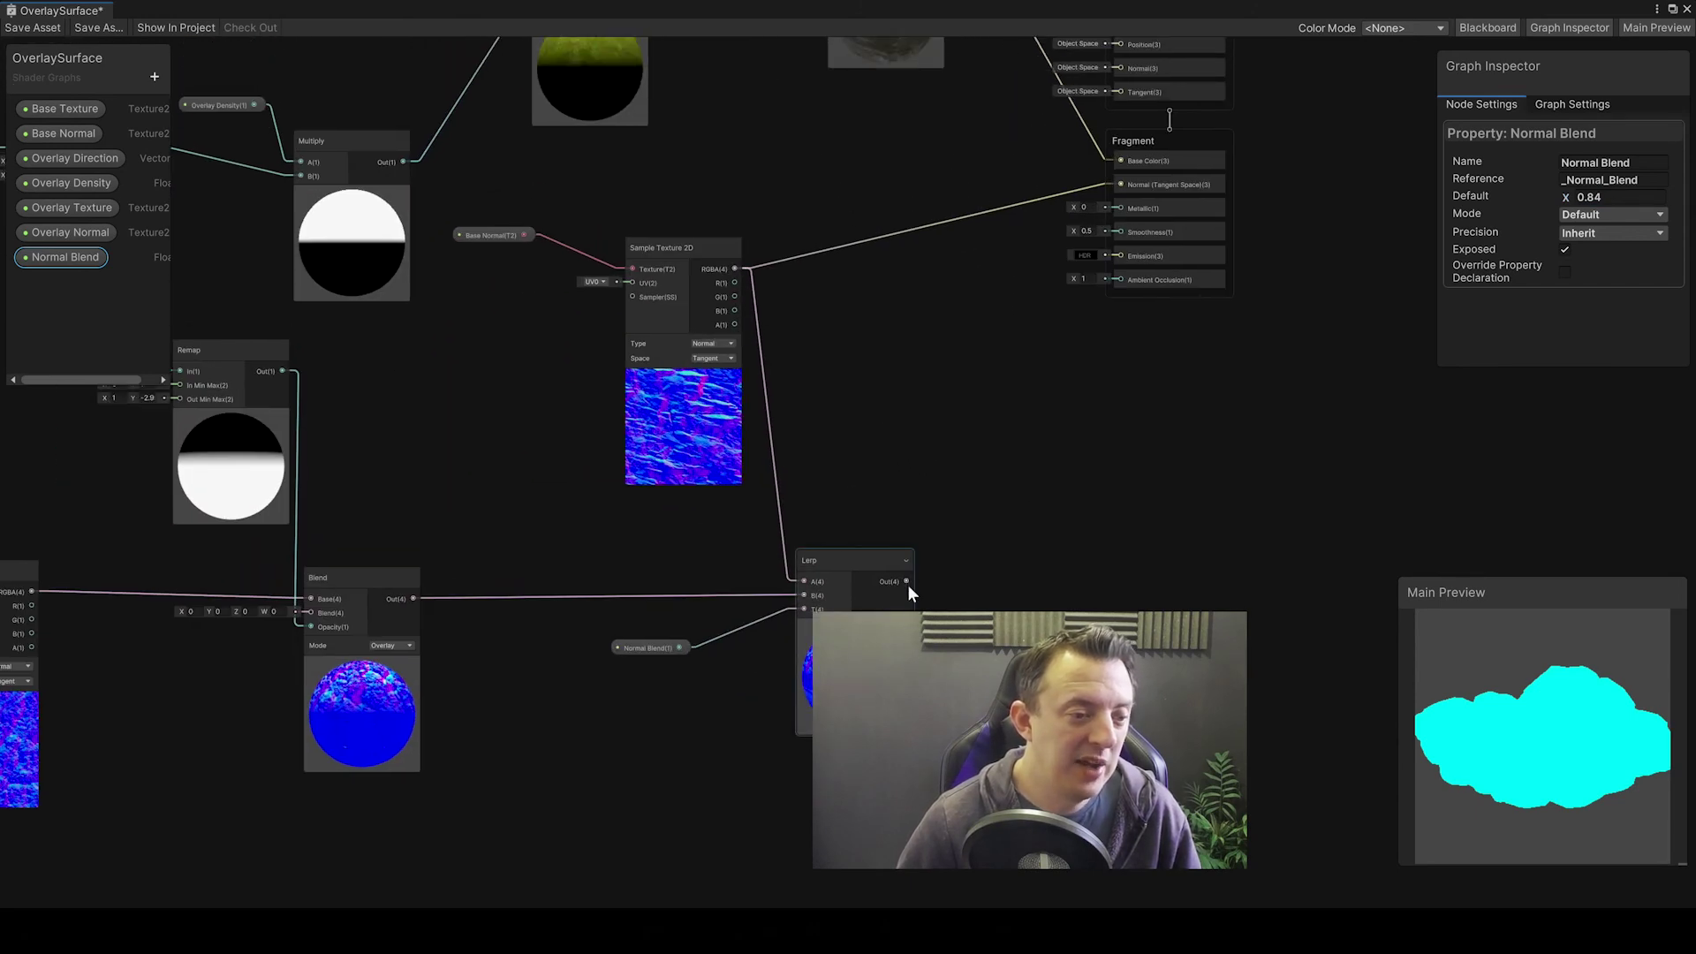
{"action": "left_click_drag", "start_coordinate": [907, 582], "coordinate": [1118, 182]}
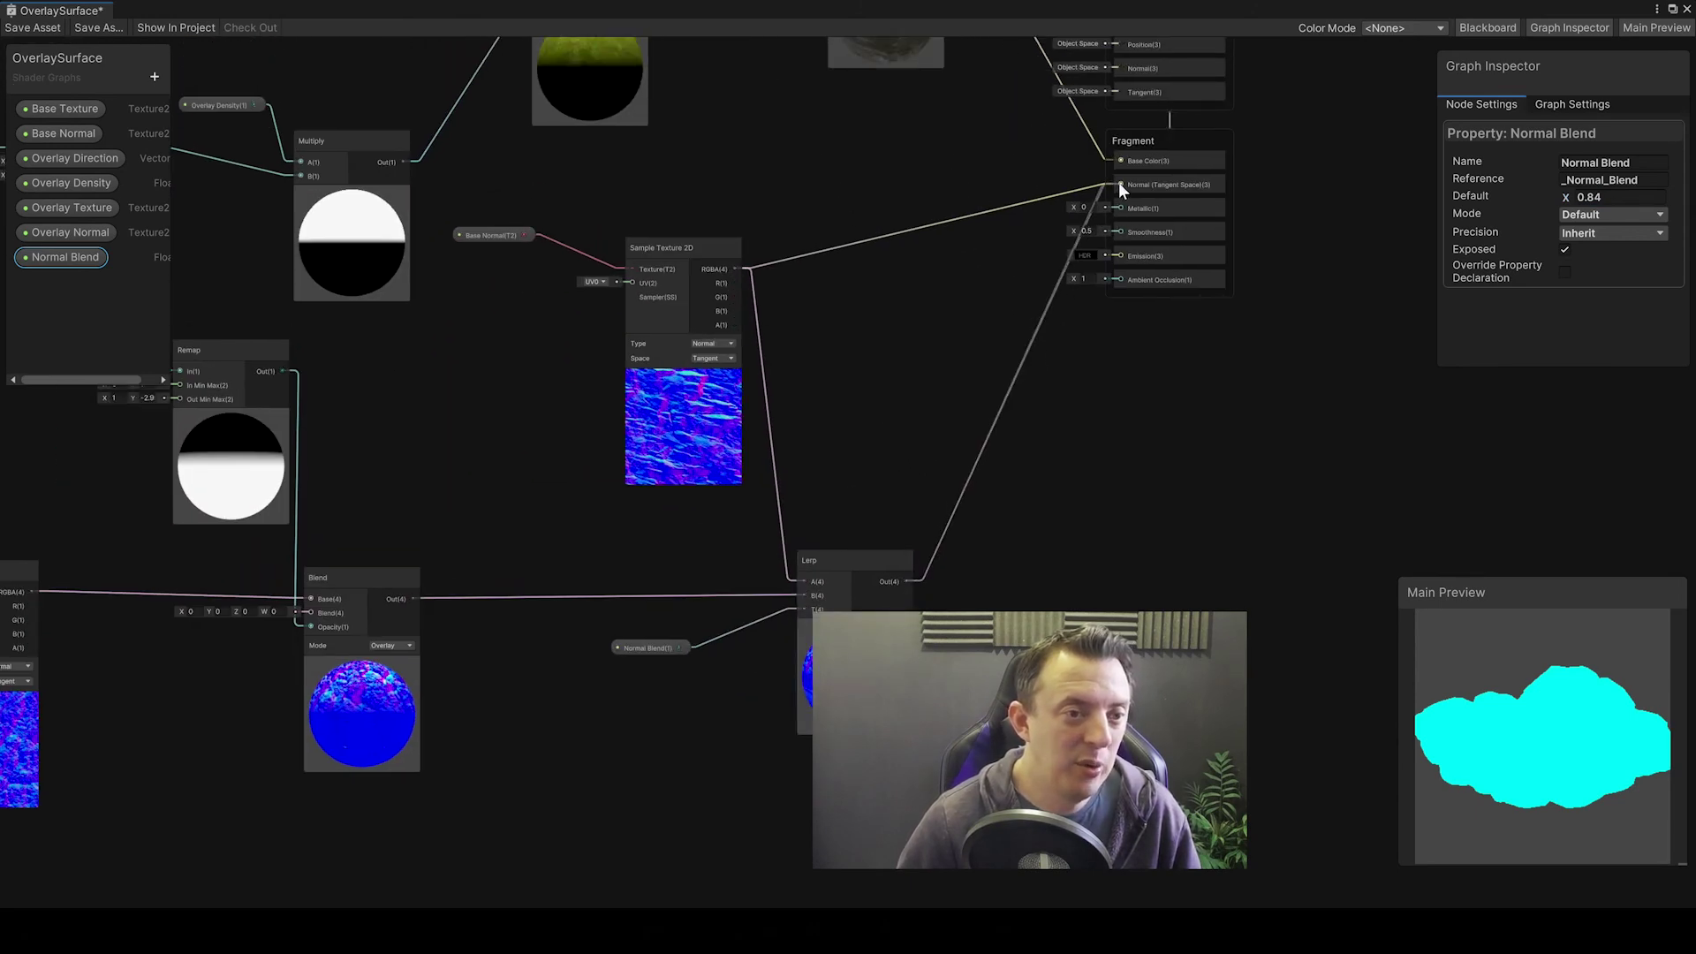
{"action": "scroll", "coordinate": [1153, 469], "scroll_direction": "down", "scroll_amount": 3}
{"action": "scroll", "coordinate": [1153, 469], "scroll_direction": "up", "scroll_amount": 4}
{"action": "left_click", "coordinate": [26, 27]}
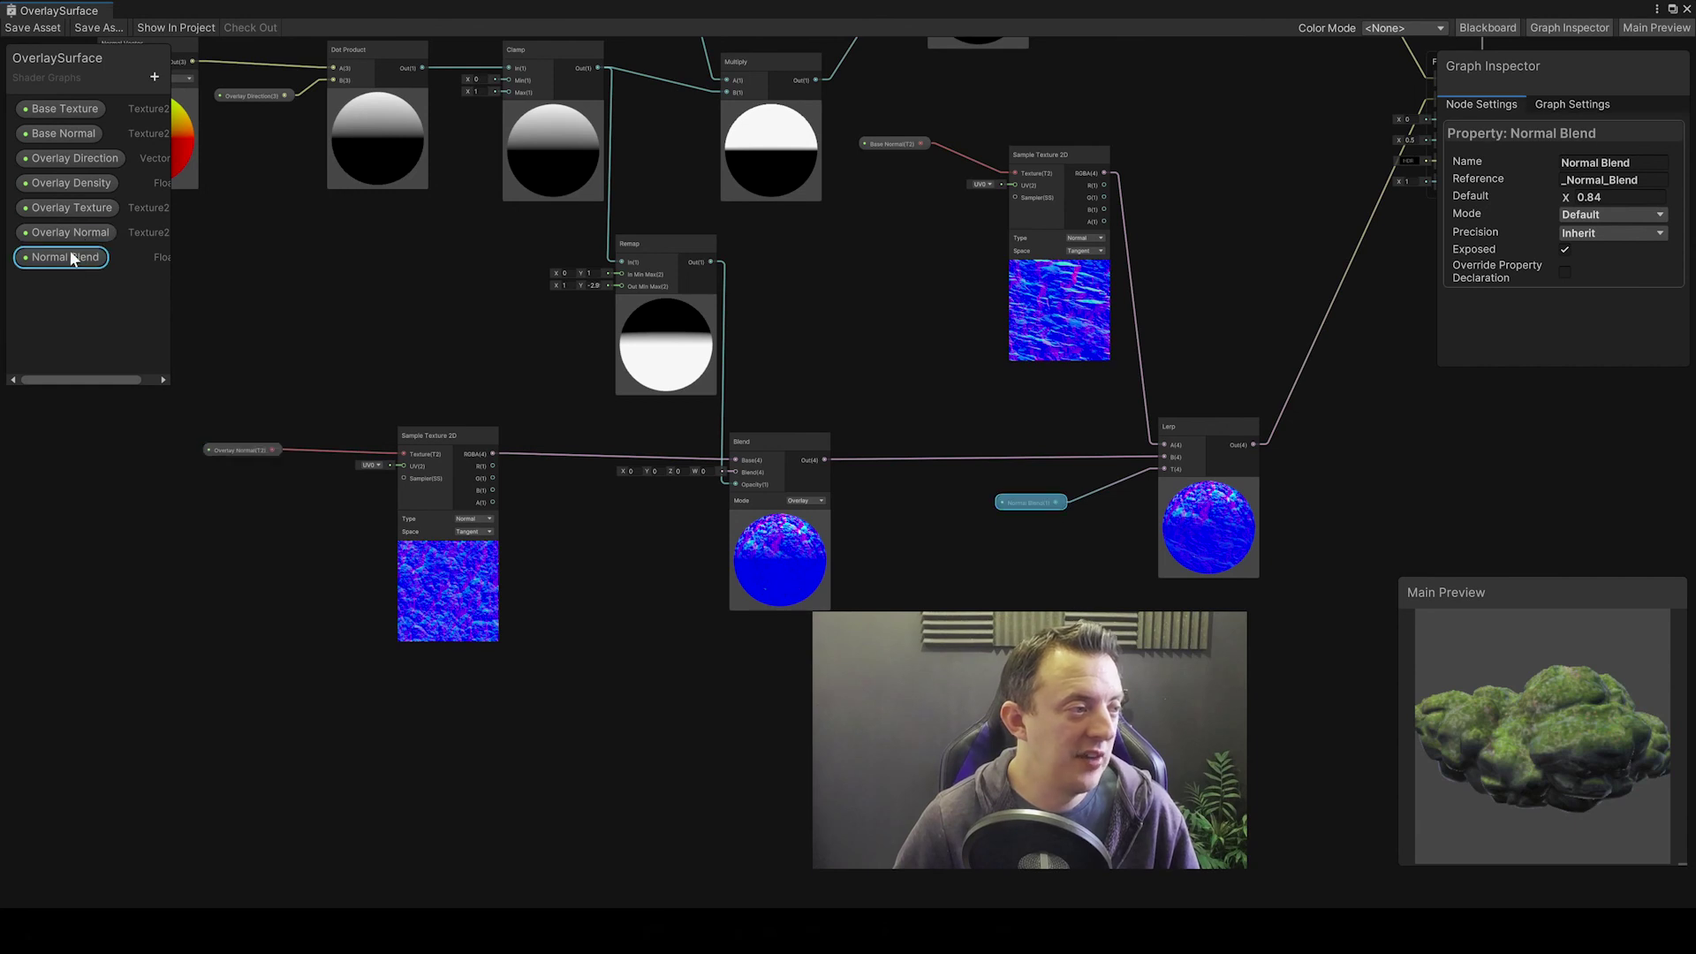
Step: Enable Use Tiling and Offset on the Overlay Normal property, save the graph and uncover the scene
{"action": "left_click", "coordinate": [87, 231]}
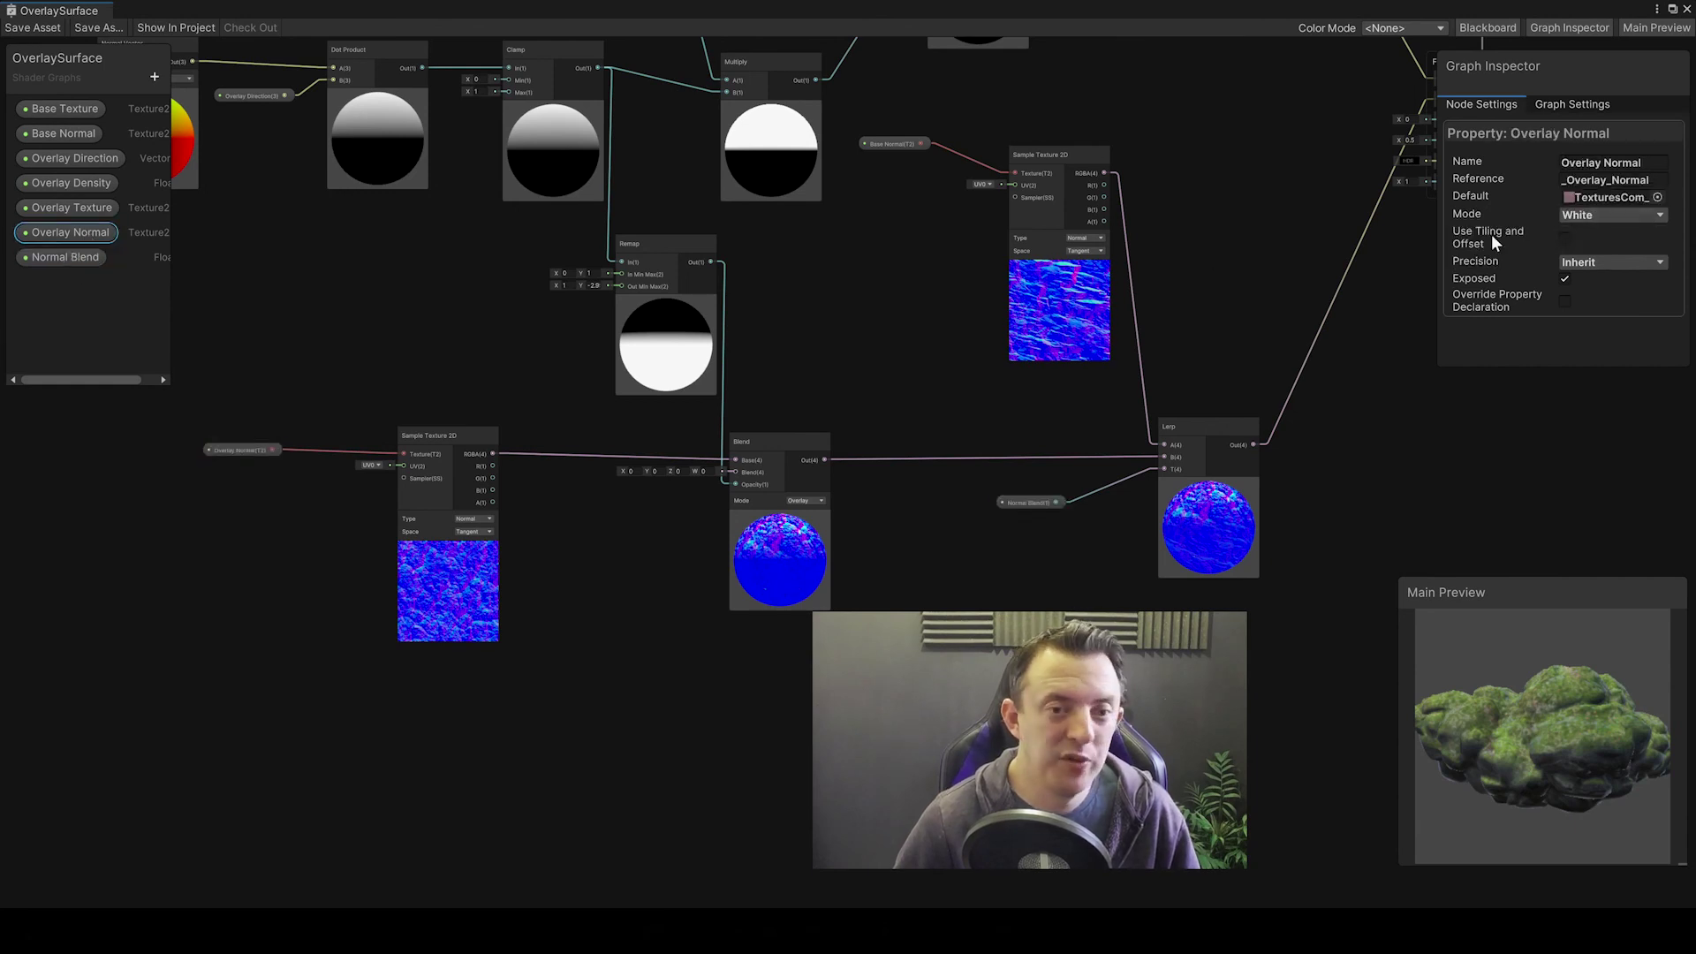
{"action": "left_click", "coordinate": [1565, 238]}
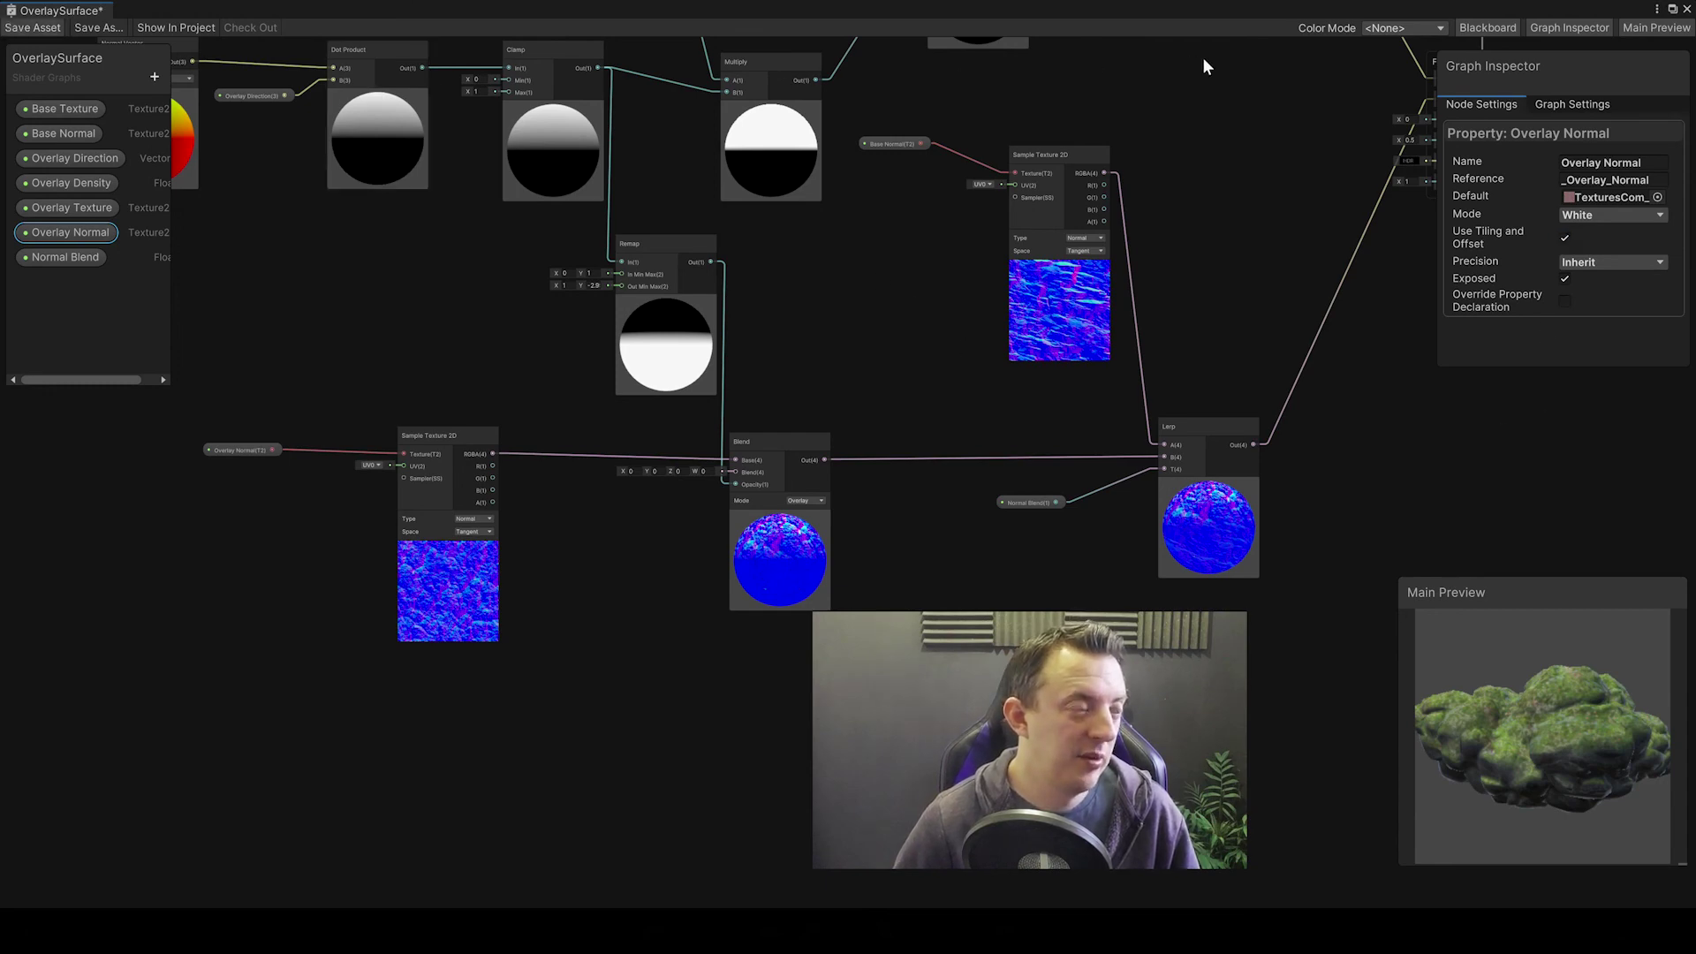
{"action": "left_click_drag", "start_coordinate": [993, 7], "coordinate": [1695, 115]}
Step: Select the rock and assign the purple TexturesCom_Ground_Fore... normal texture to its material's Overlay Normal slot
{"action": "left_click", "coordinate": [892, 442]}
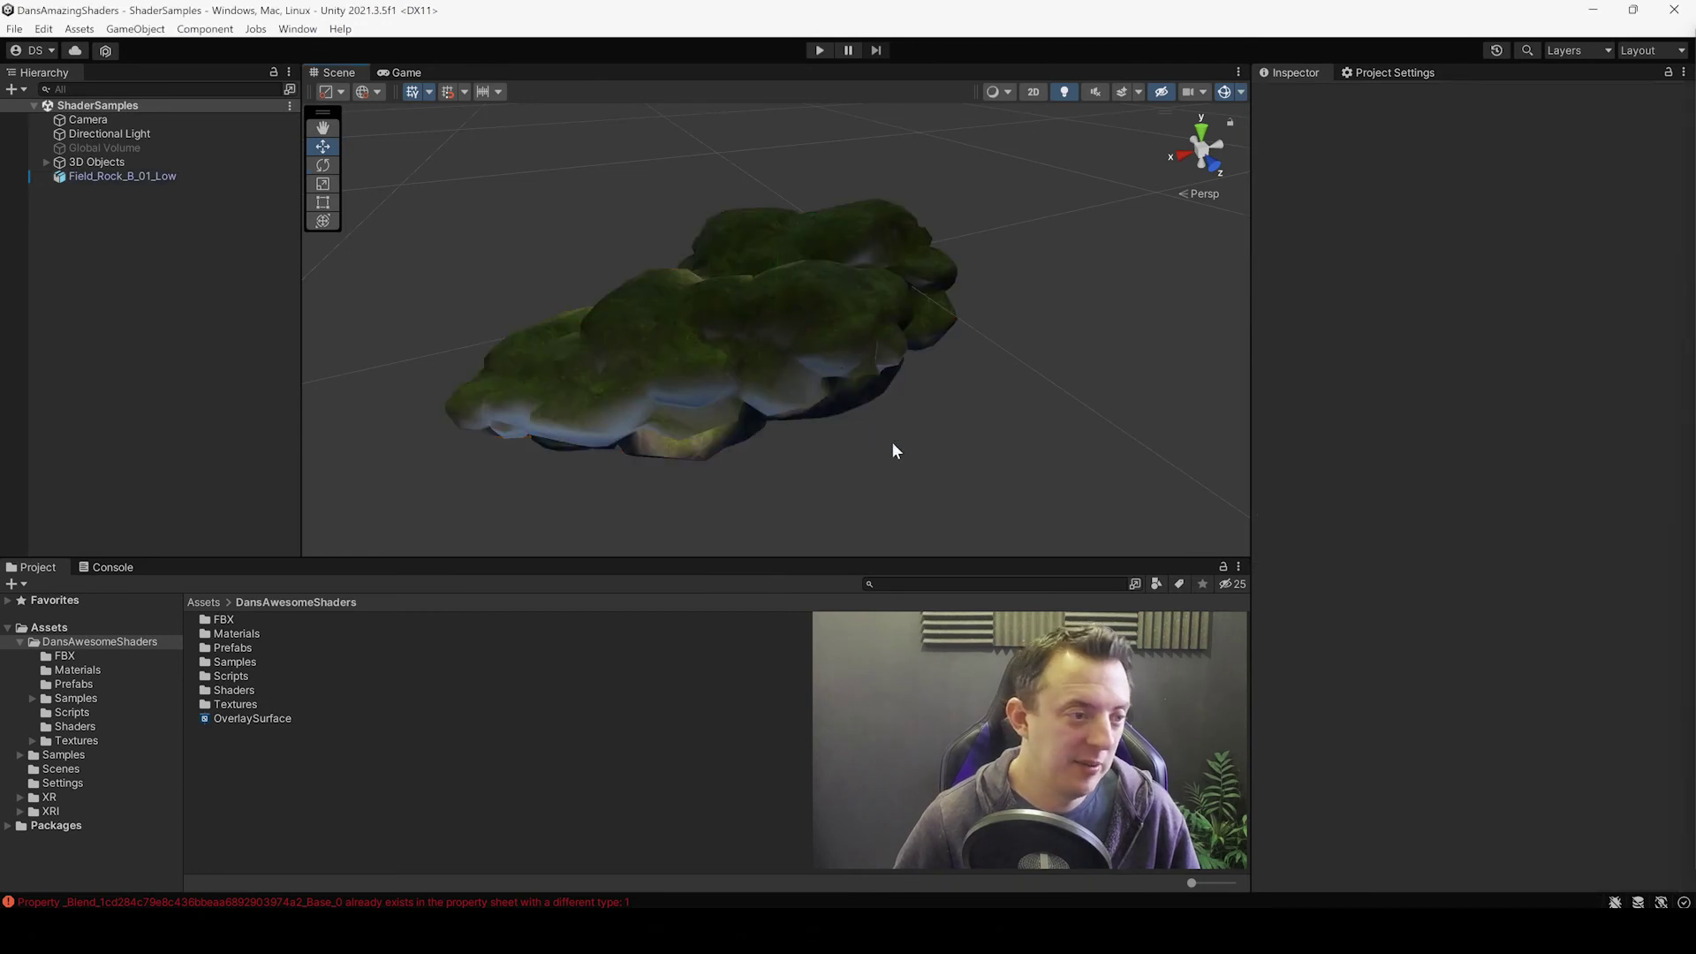
{"action": "left_click", "coordinate": [790, 349]}
{"action": "scroll", "coordinate": [1380, 601], "scroll_direction": "down", "scroll_amount": 3}
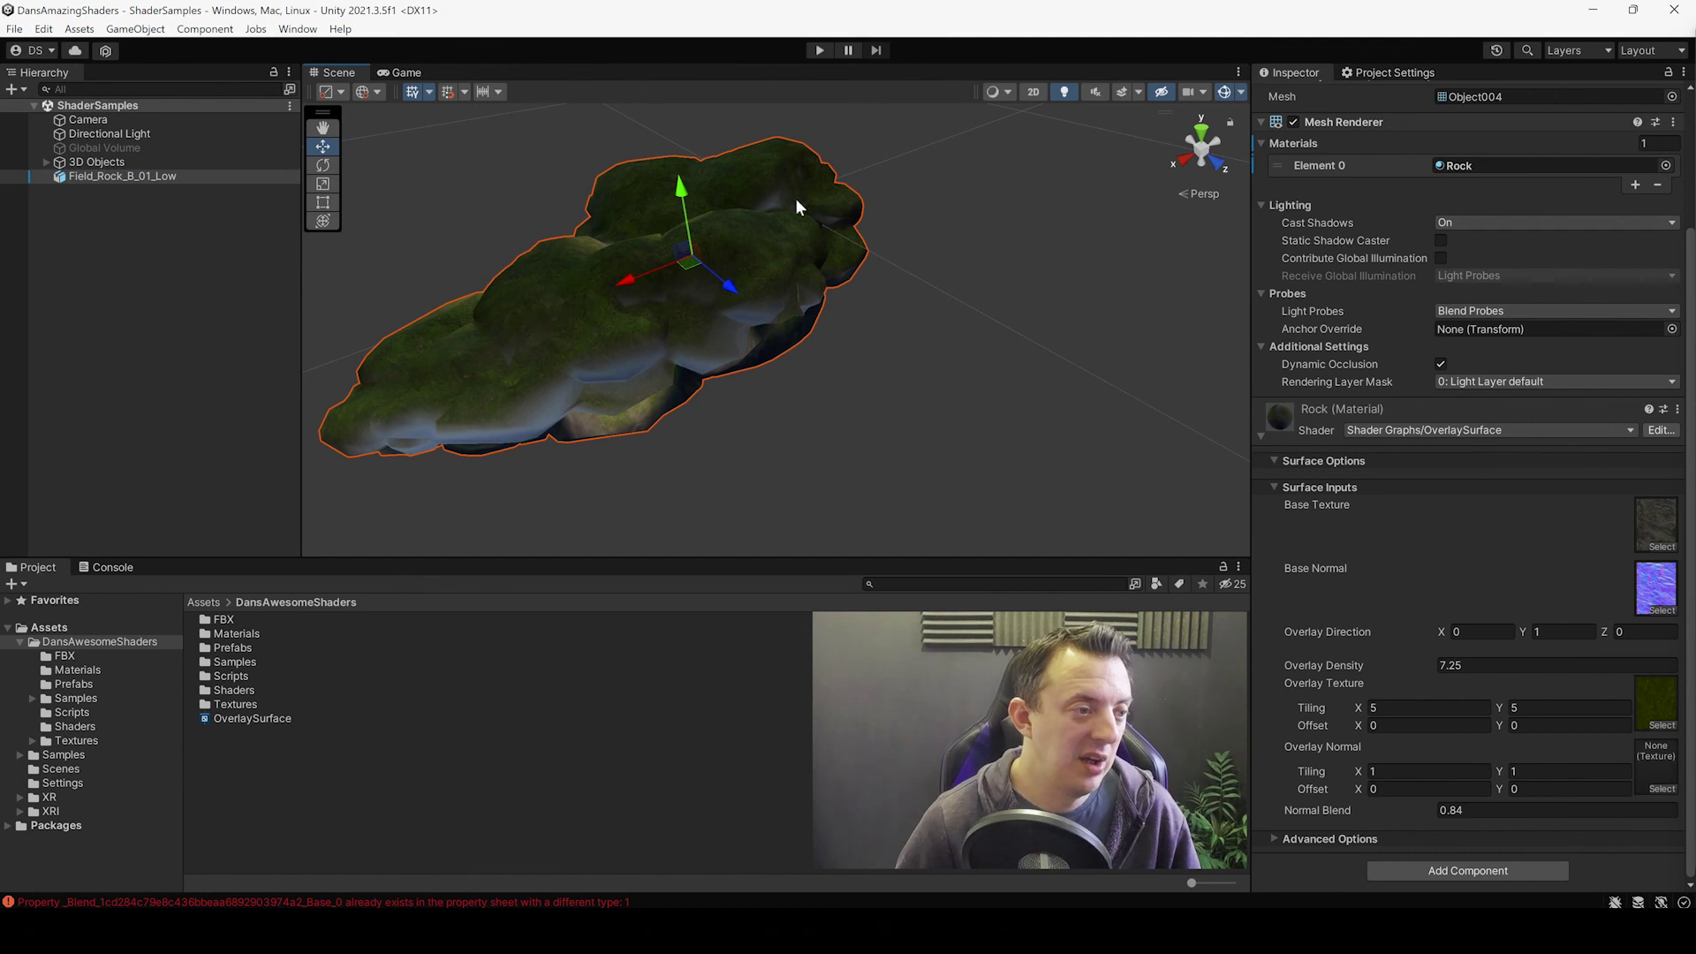
{"action": "left_click", "coordinate": [1661, 788]}
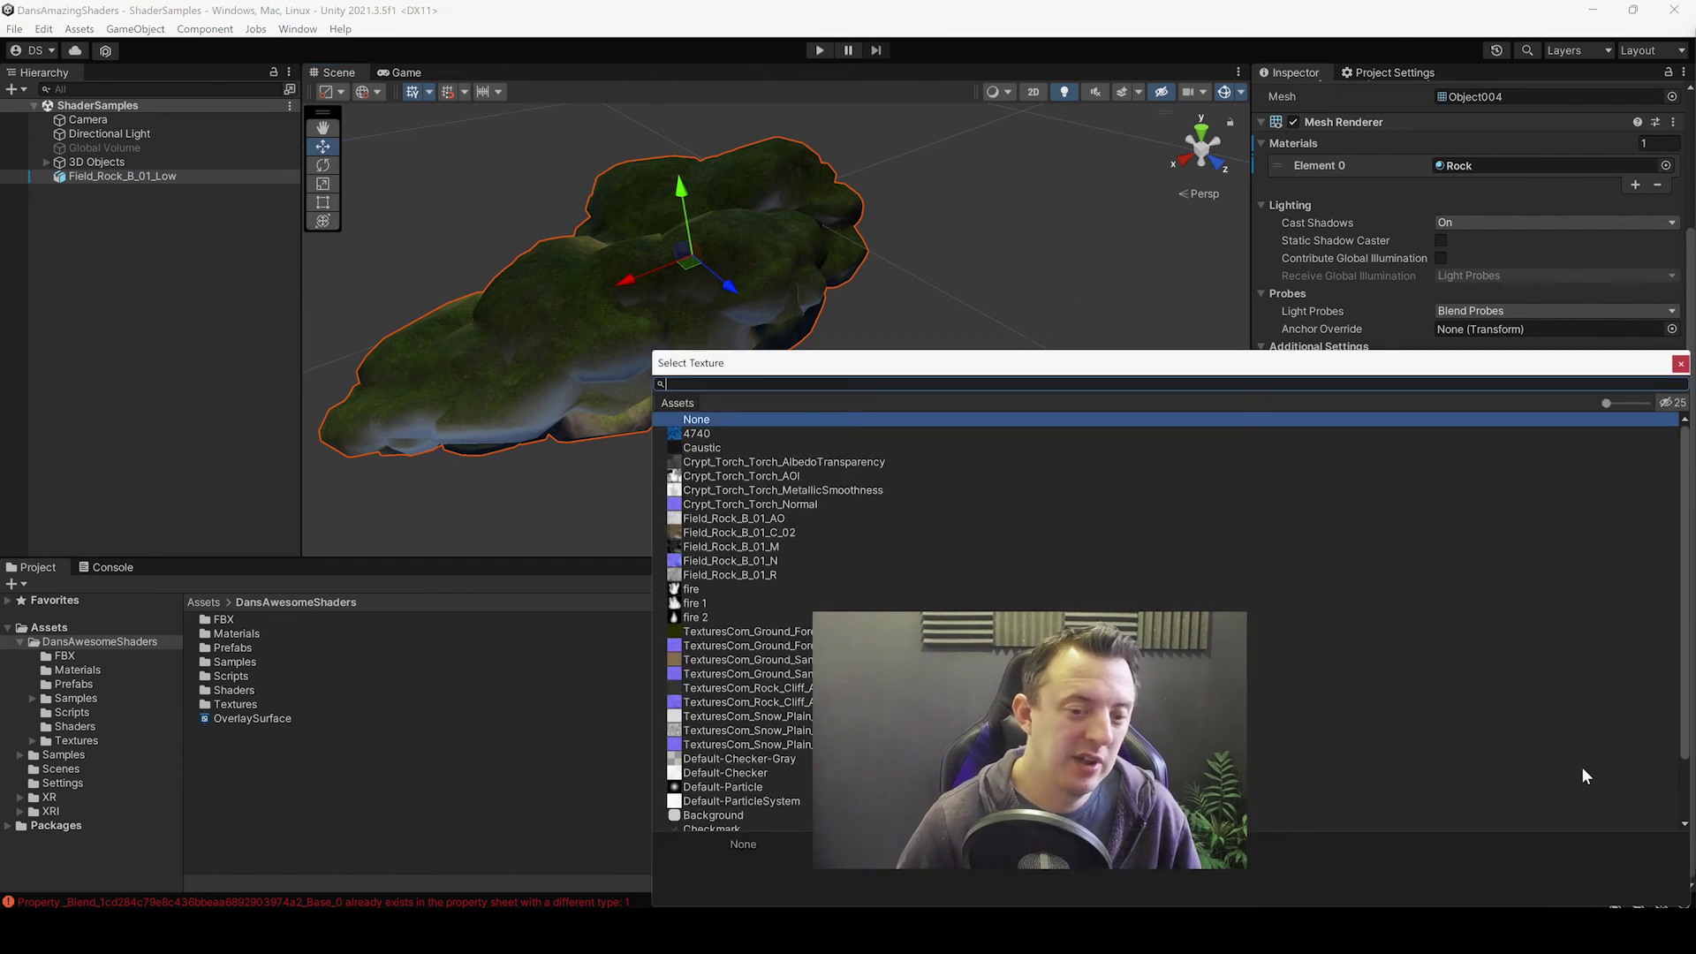
{"action": "double_click", "coordinate": [771, 644]}
Step: Set the rock material's Overlay Normal tiling to 5 in both X and Y
{"action": "right_click_drag", "start_coordinate": [655, 447], "coordinate": [623, 346]}
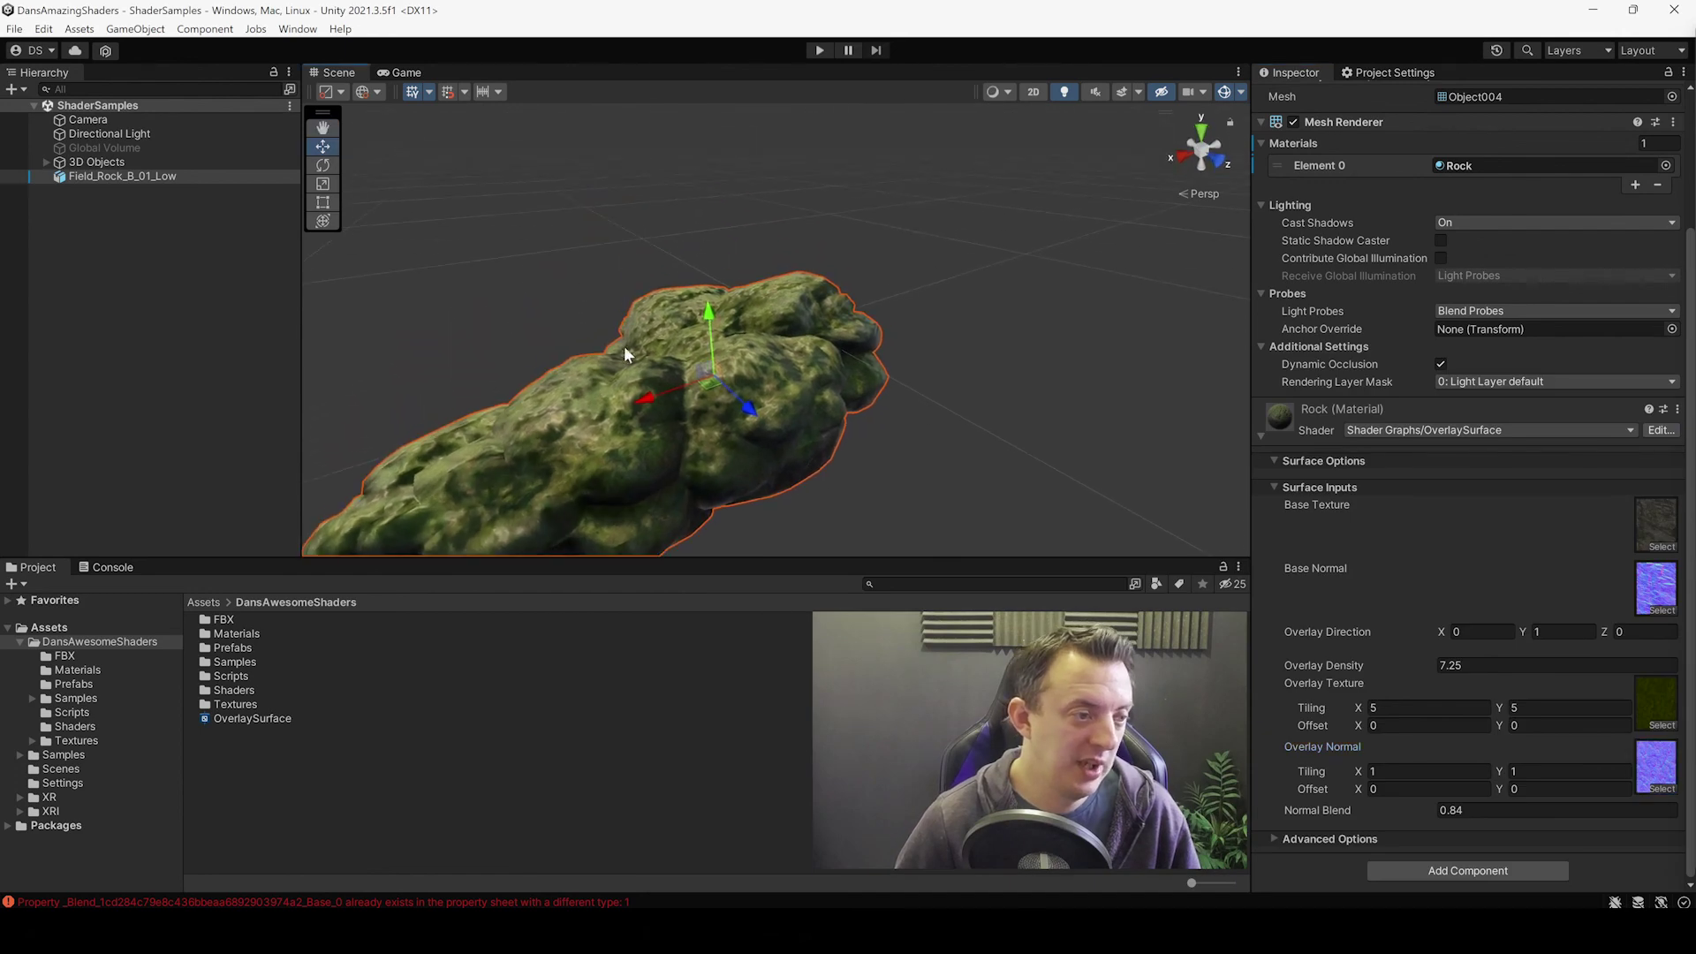
{"action": "middle_click_drag", "start_coordinate": [811, 461], "coordinate": [874, 446]}
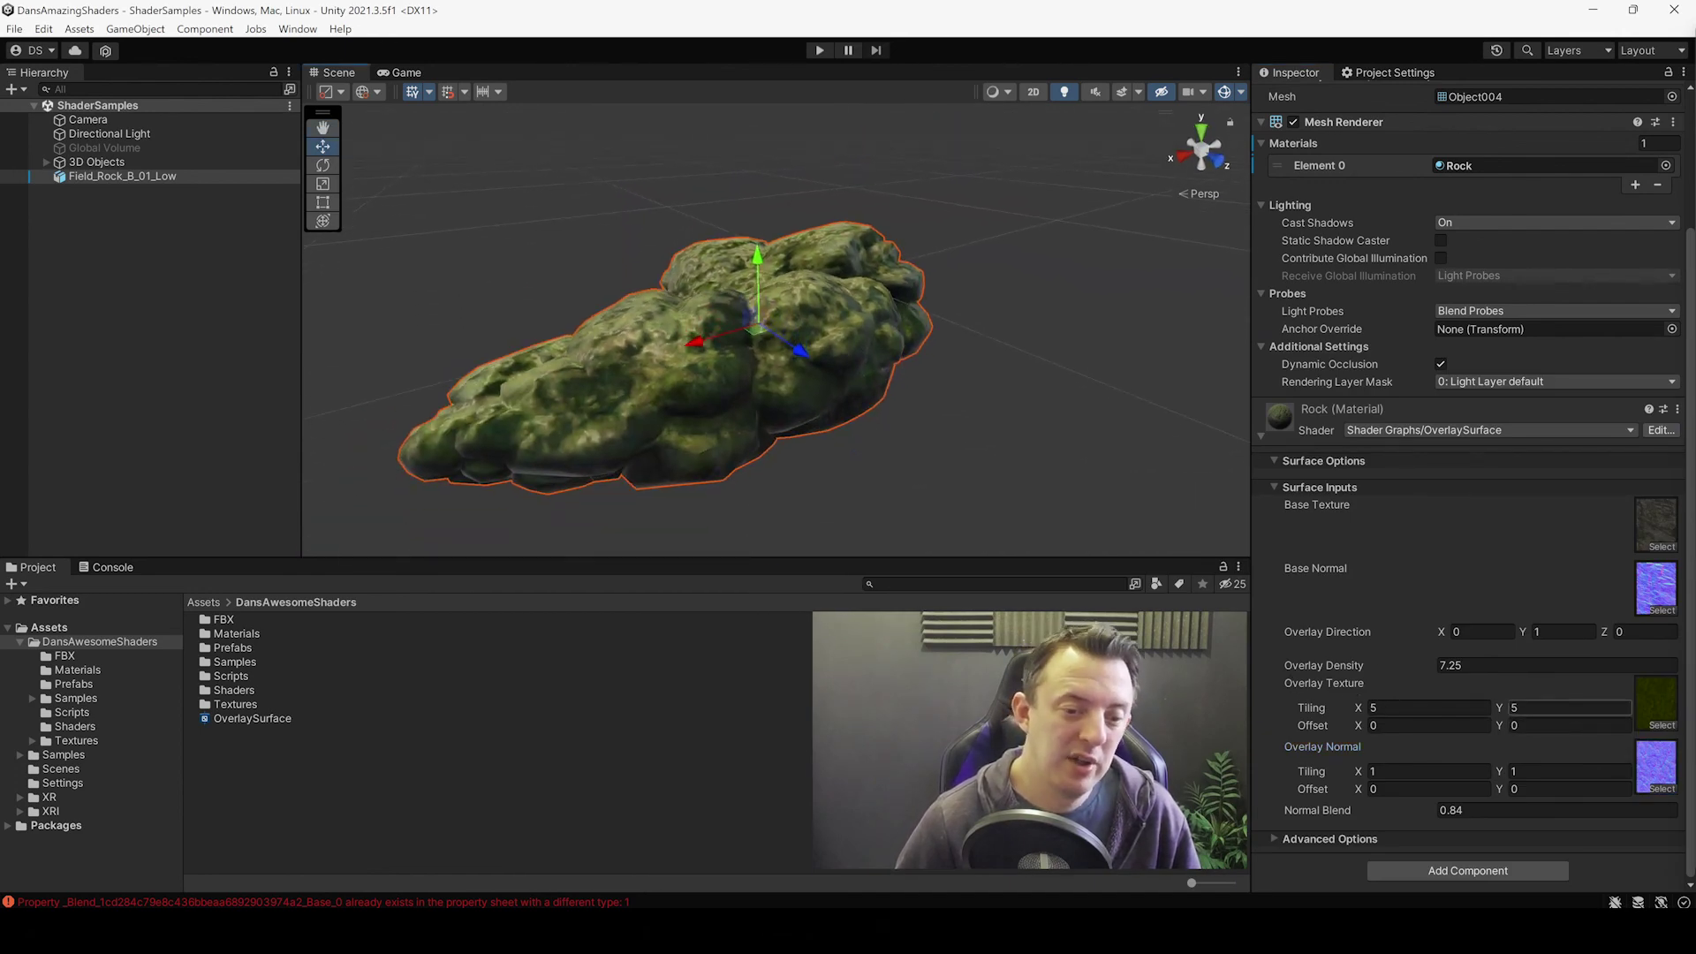
{"action": "type", "text": "5"}
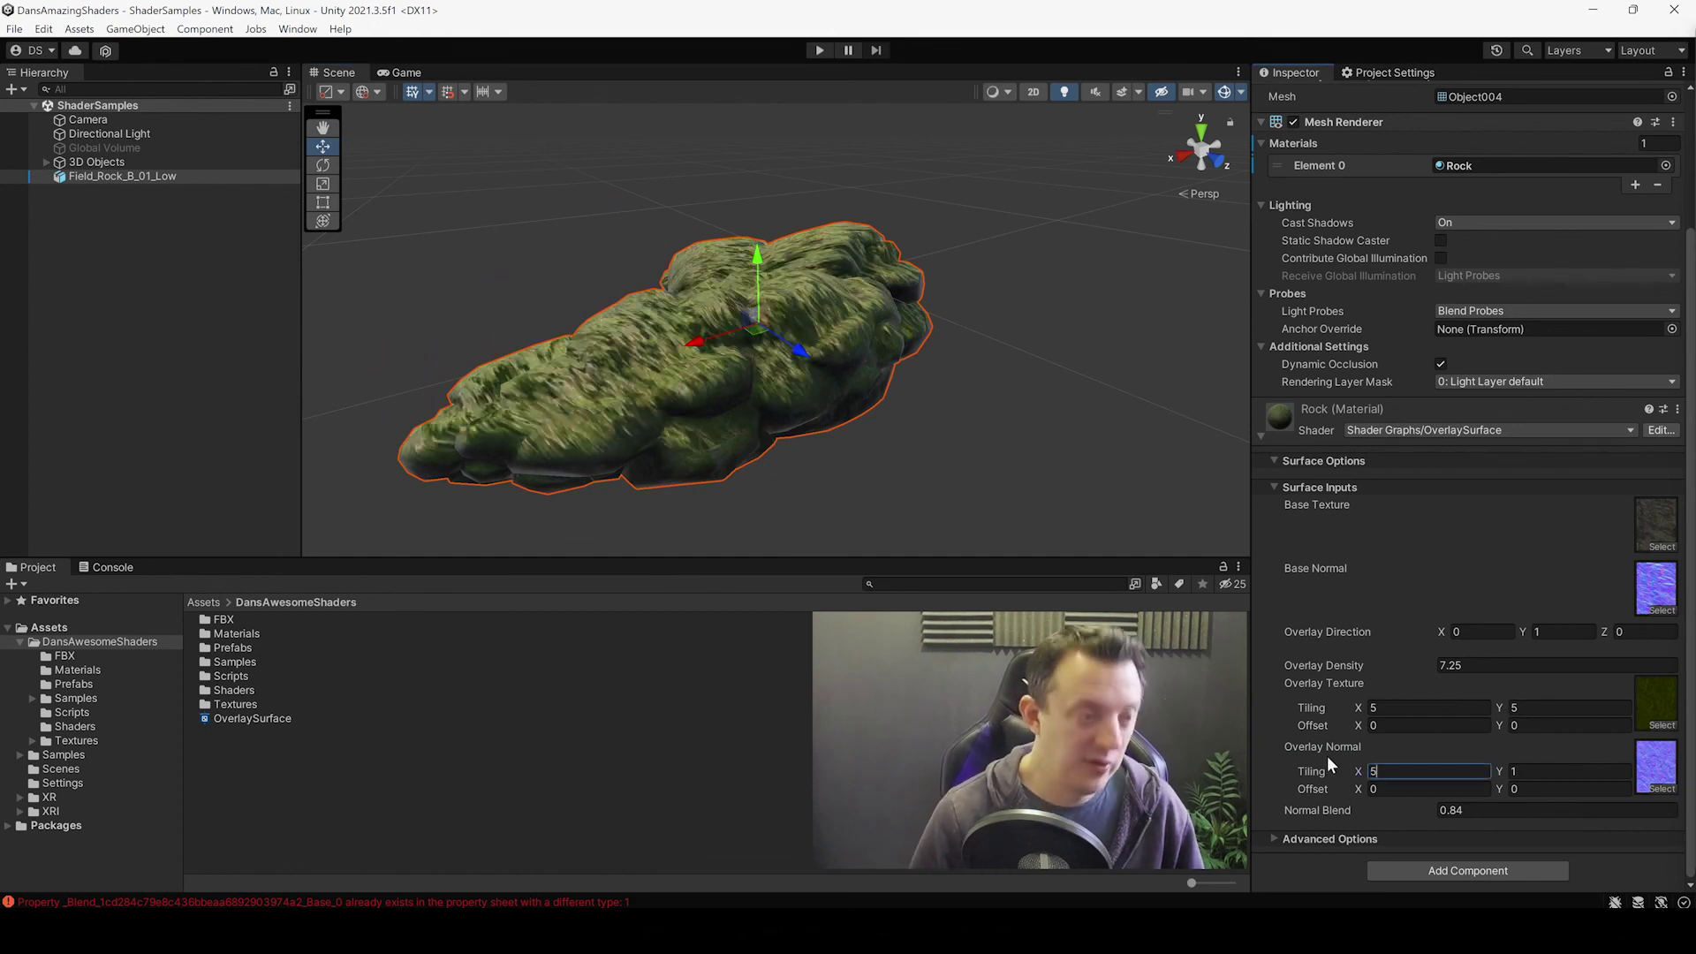
{"action": "key", "text": "Tab"}
{"action": "type", "text": "5"}
{"action": "key", "text": "Return"}
Step: Lower the rock material's Normal Blend to 0.32 and inspect the rock's surface from several angles
{"action": "left_click_drag", "start_coordinate": [1421, 805], "coordinate": [1409, 810]}
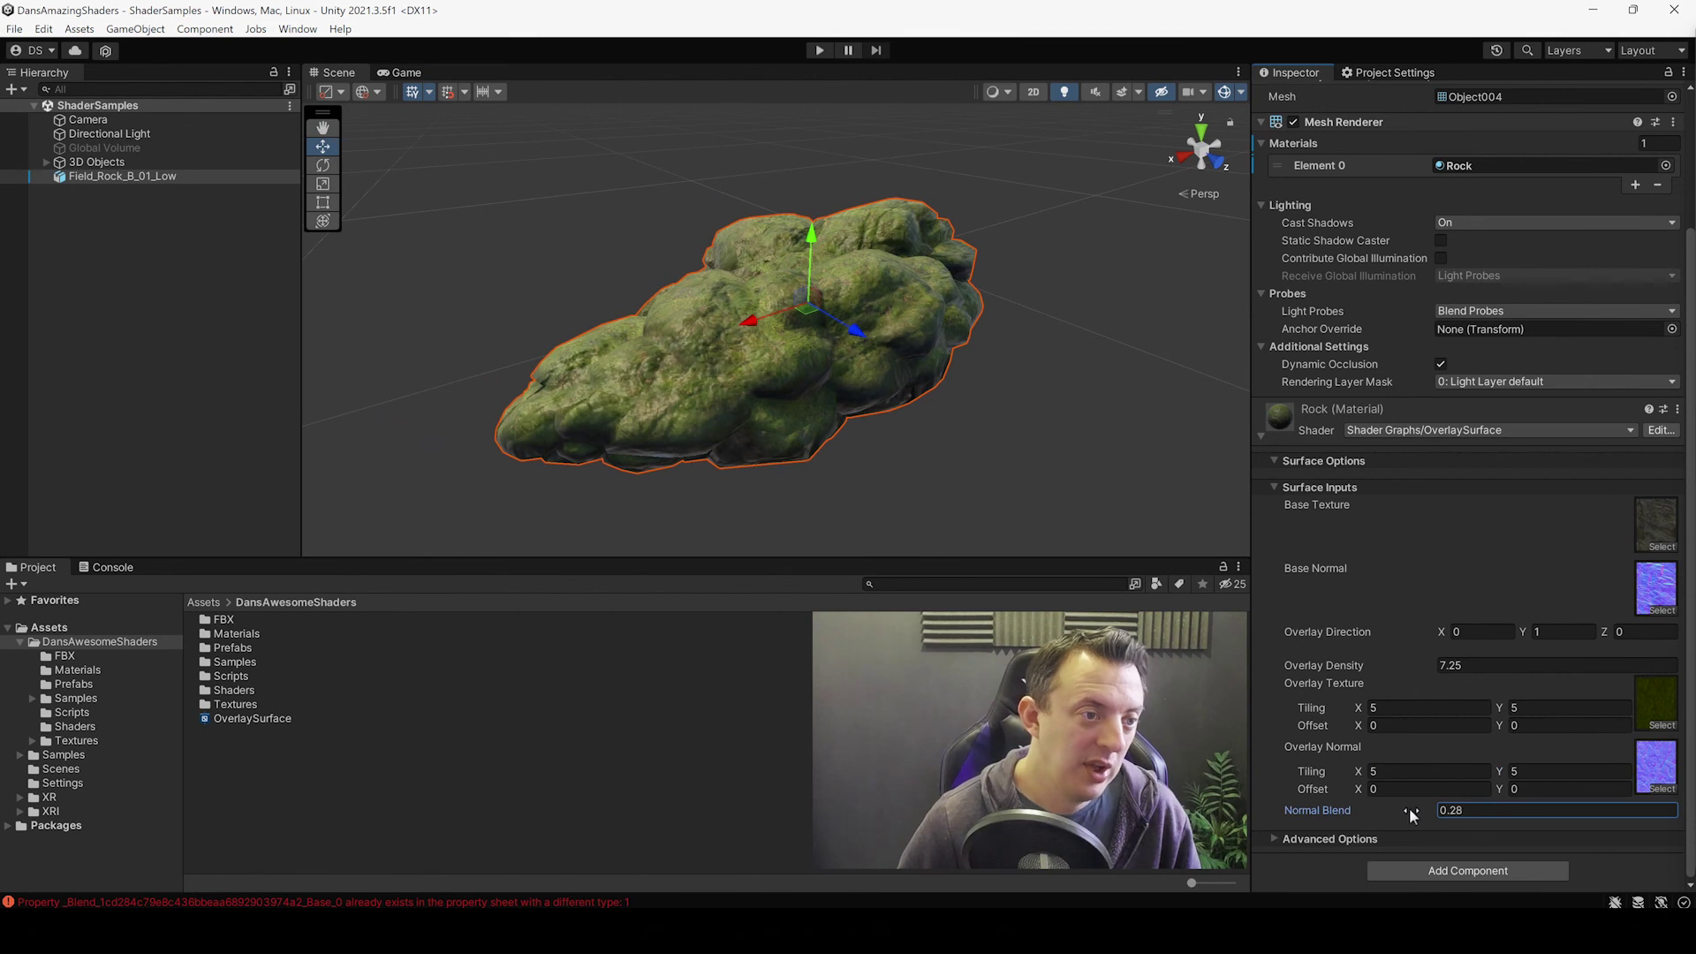
{"action": "right_click_drag", "start_coordinate": [869, 382], "coordinate": [876, 304]}
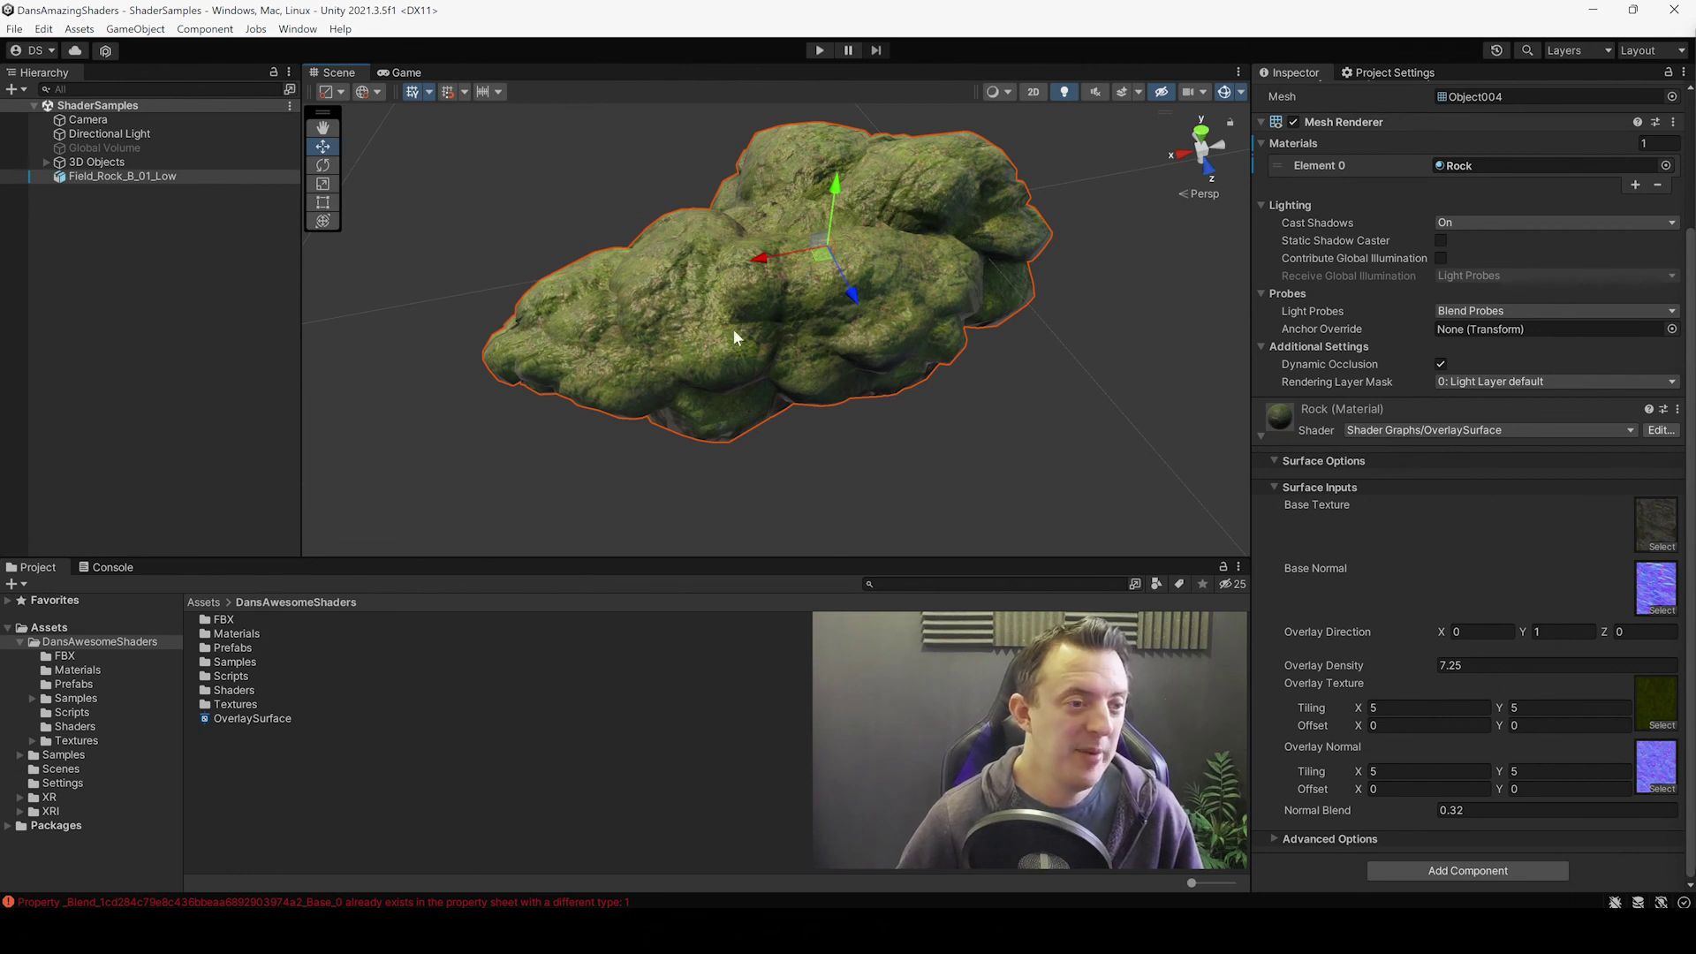
{"action": "right_click_drag", "start_coordinate": [940, 438], "coordinate": [1269, 582]}
{"action": "middle_click_drag", "start_coordinate": [908, 497], "coordinate": [921, 399]}
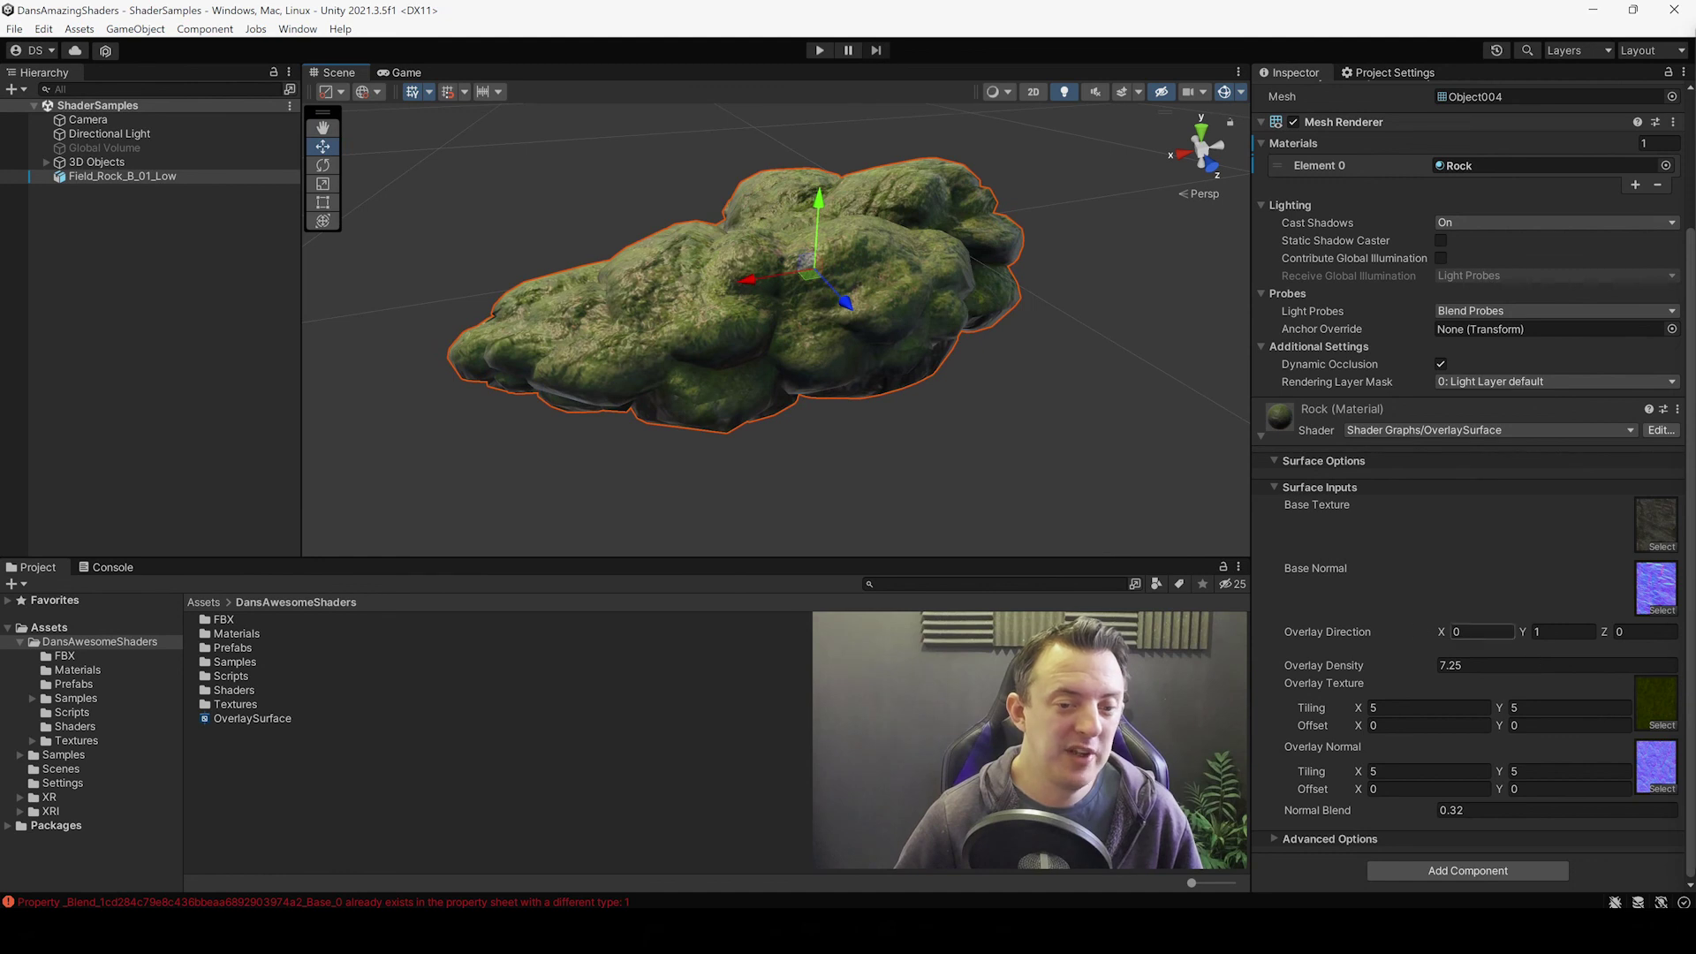
{"action": "middle_click_drag", "start_coordinate": [698, 345], "coordinate": [730, 378]}
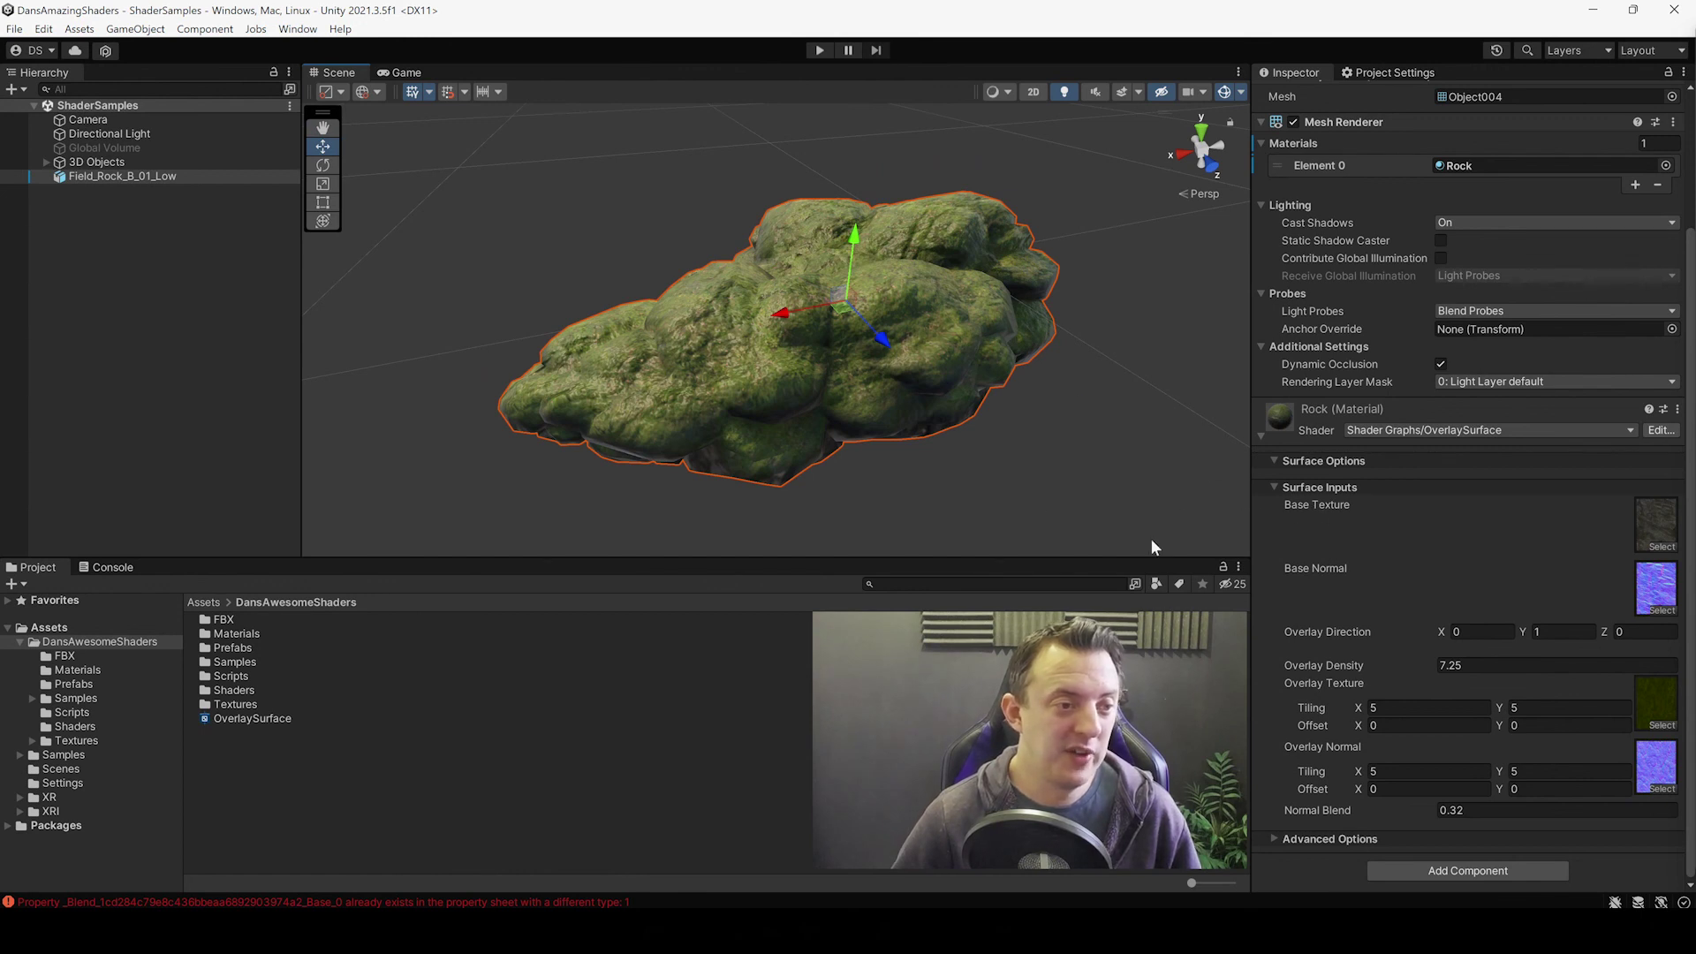
{"action": "right_click_drag", "start_coordinate": [987, 337], "coordinate": [977, 373]}
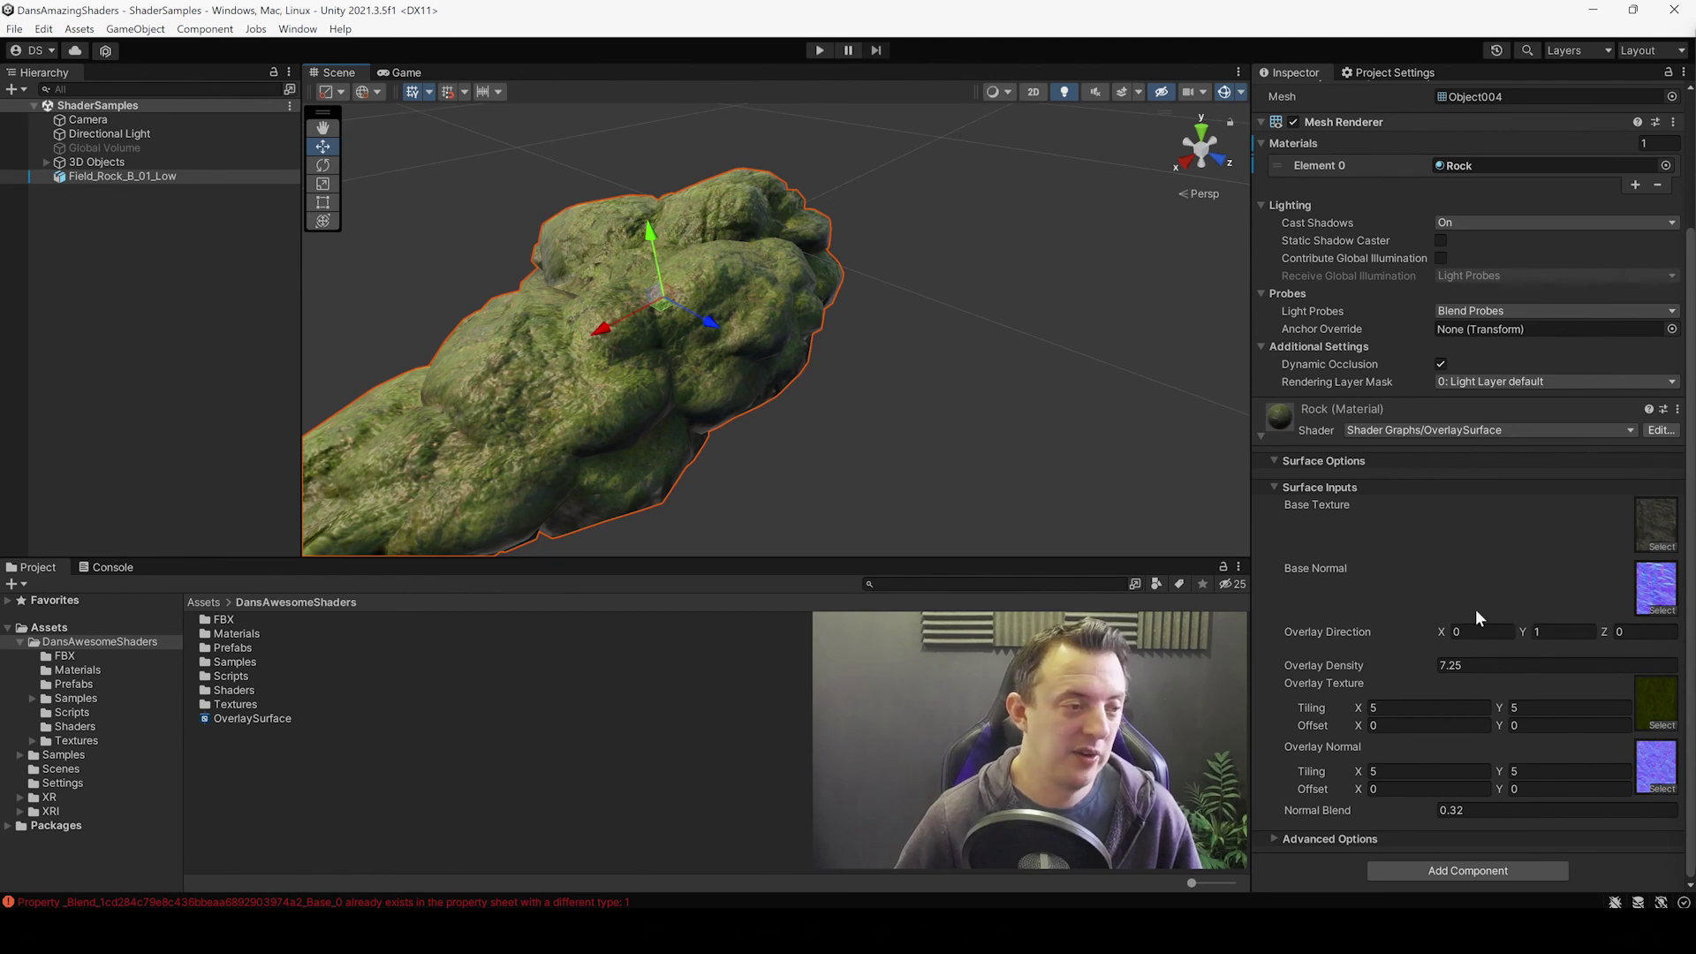
{"action": "left_click_drag", "start_coordinate": [871, 475], "coordinate": [868, 423], "text": "alt"}
Step: Review the complete OverlaySurface node network in a maximized graph window, and close the window
{"action": "left_click_drag", "start_coordinate": [1027, 54], "coordinate": [1016, 53]}
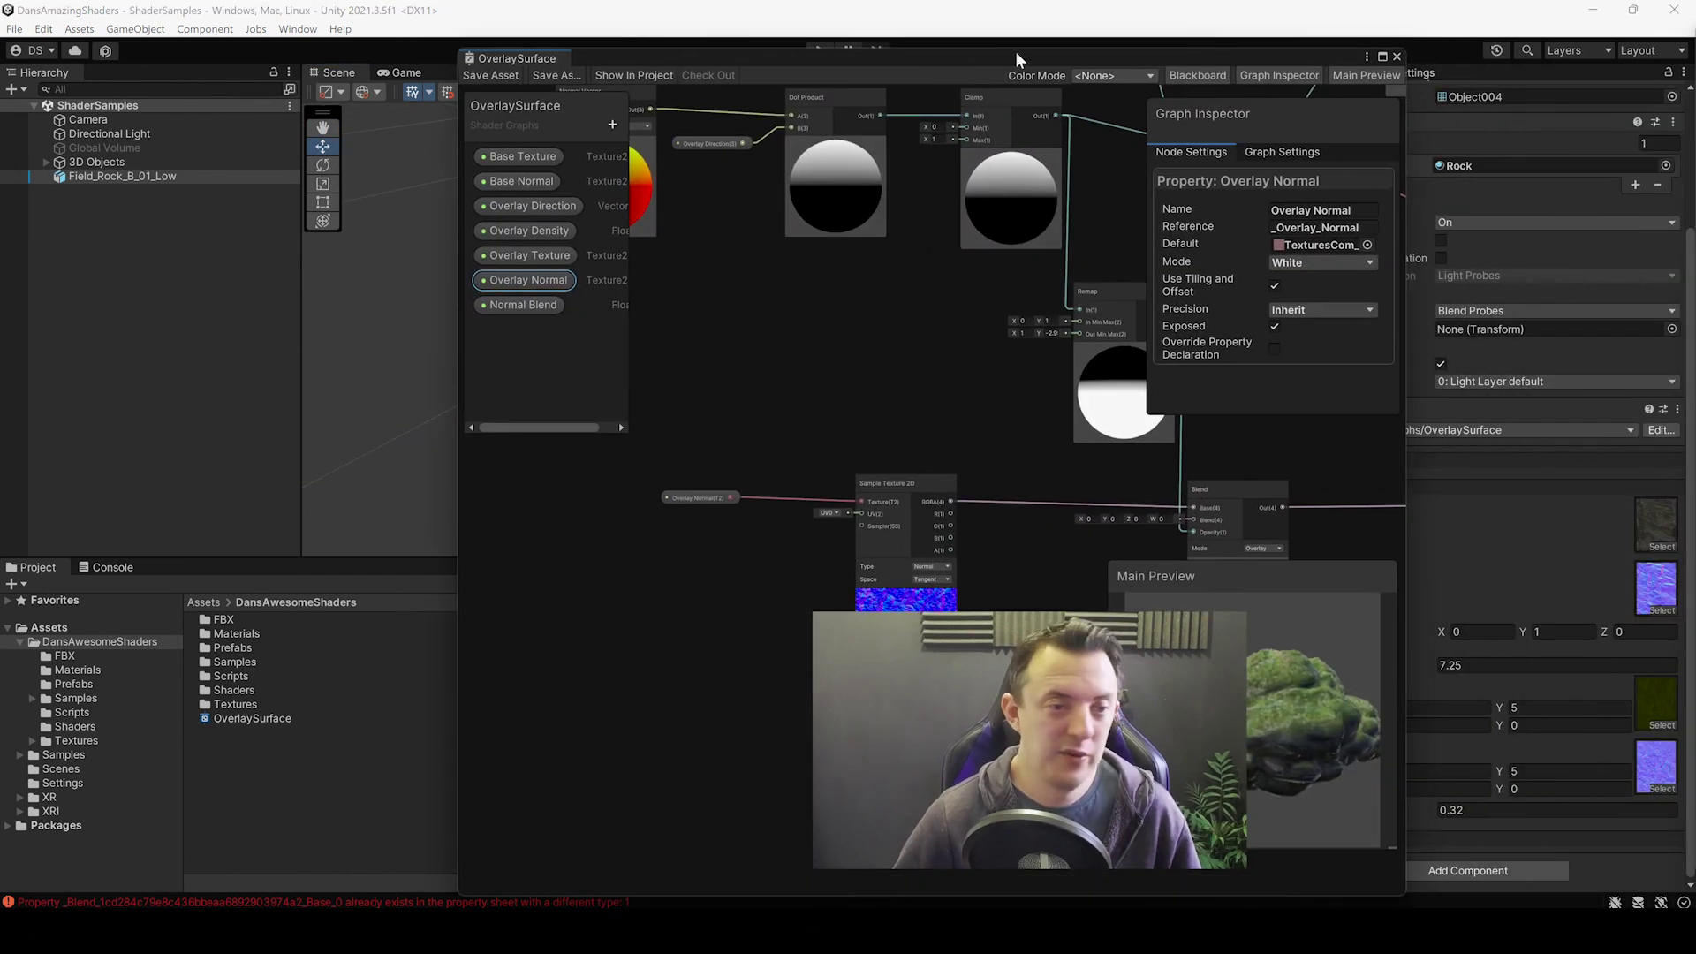
{"action": "left_click", "coordinate": [1384, 57]}
{"action": "scroll", "coordinate": [1092, 358], "scroll_direction": "down", "scroll_amount": 5}
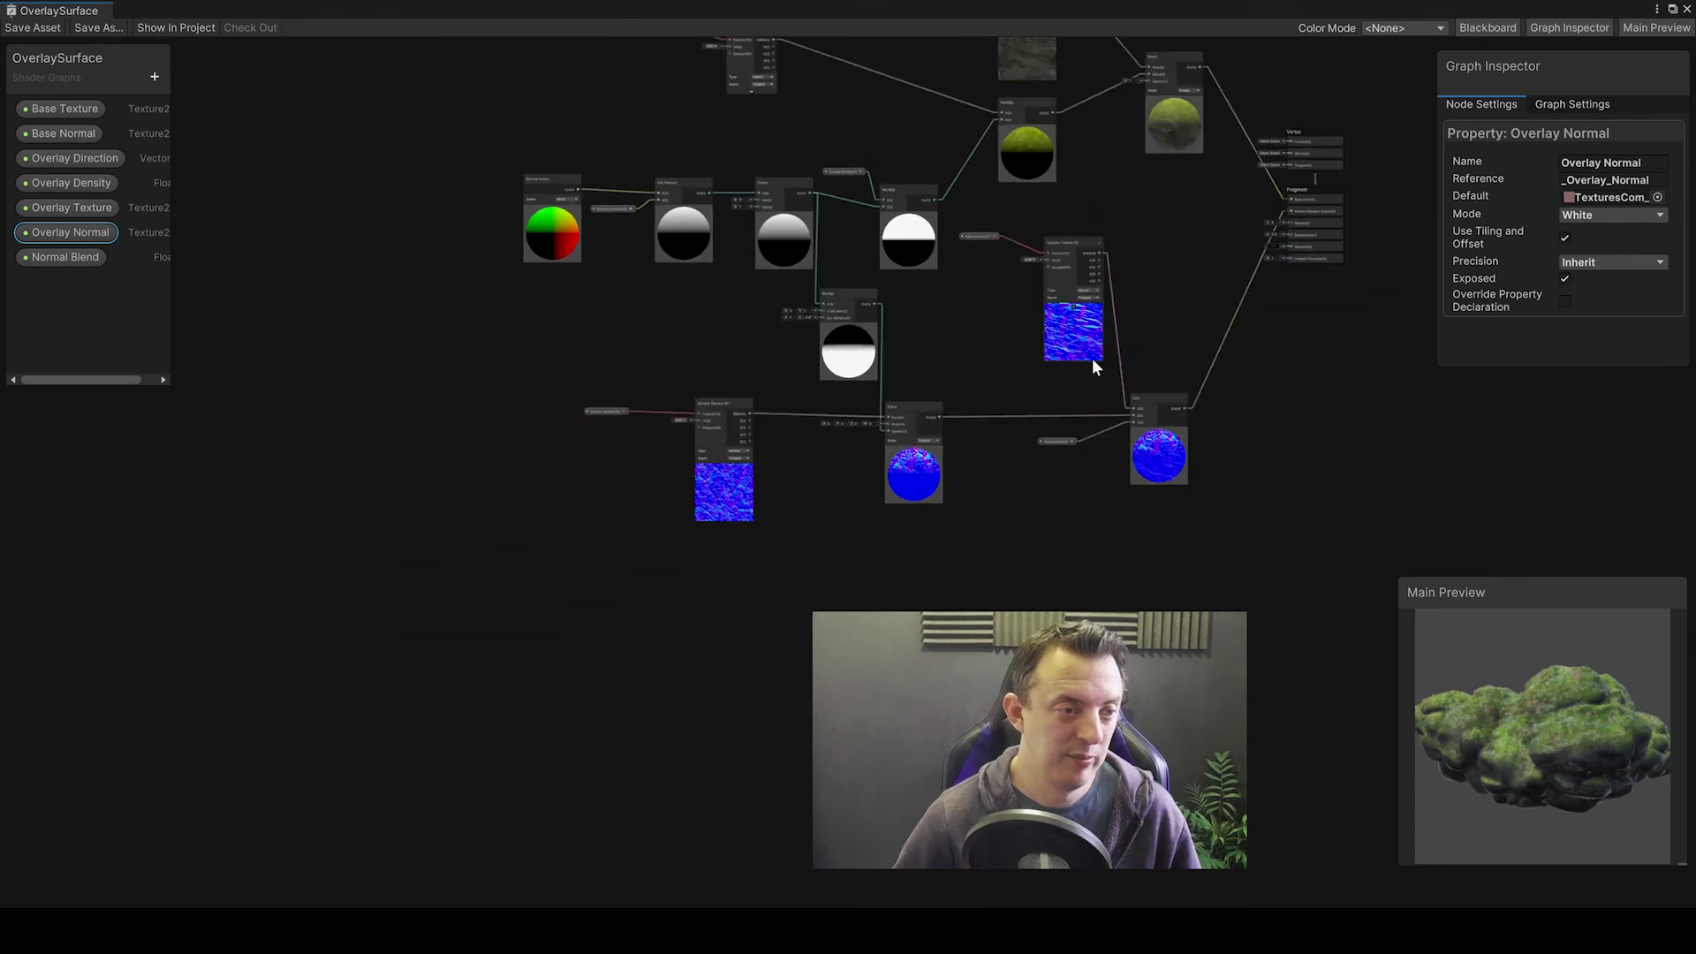
{"action": "middle_click_drag", "start_coordinate": [1026, 235], "coordinate": [979, 311]}
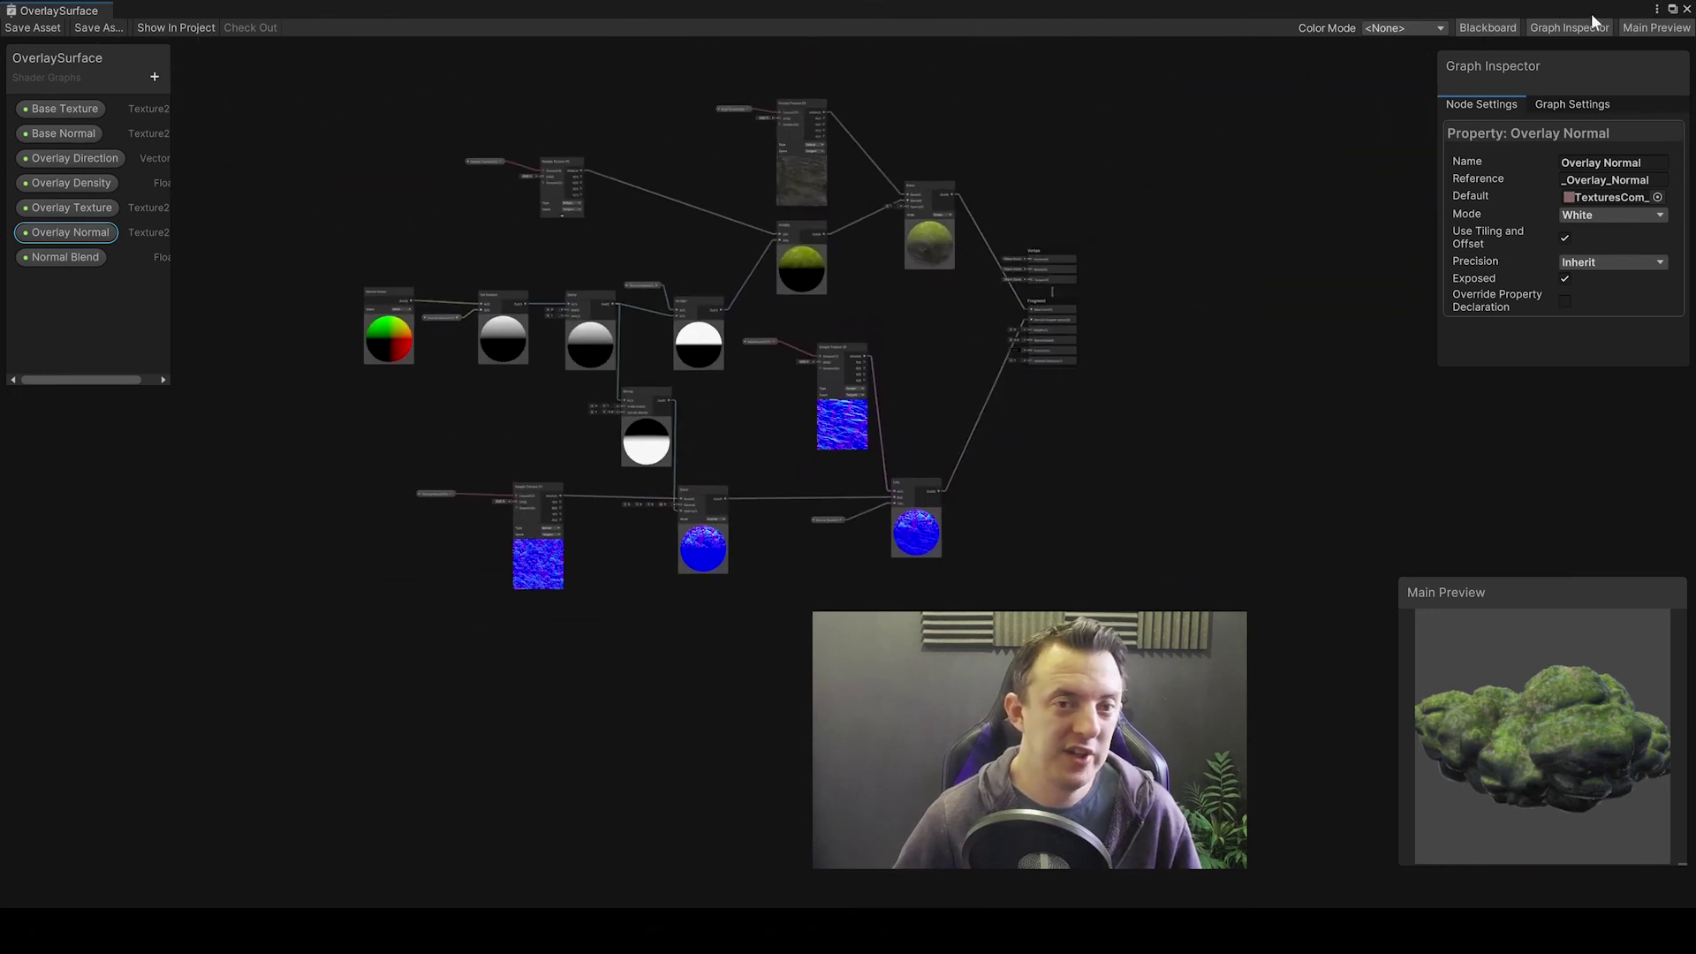
{"action": "left_click", "coordinate": [1685, 9]}
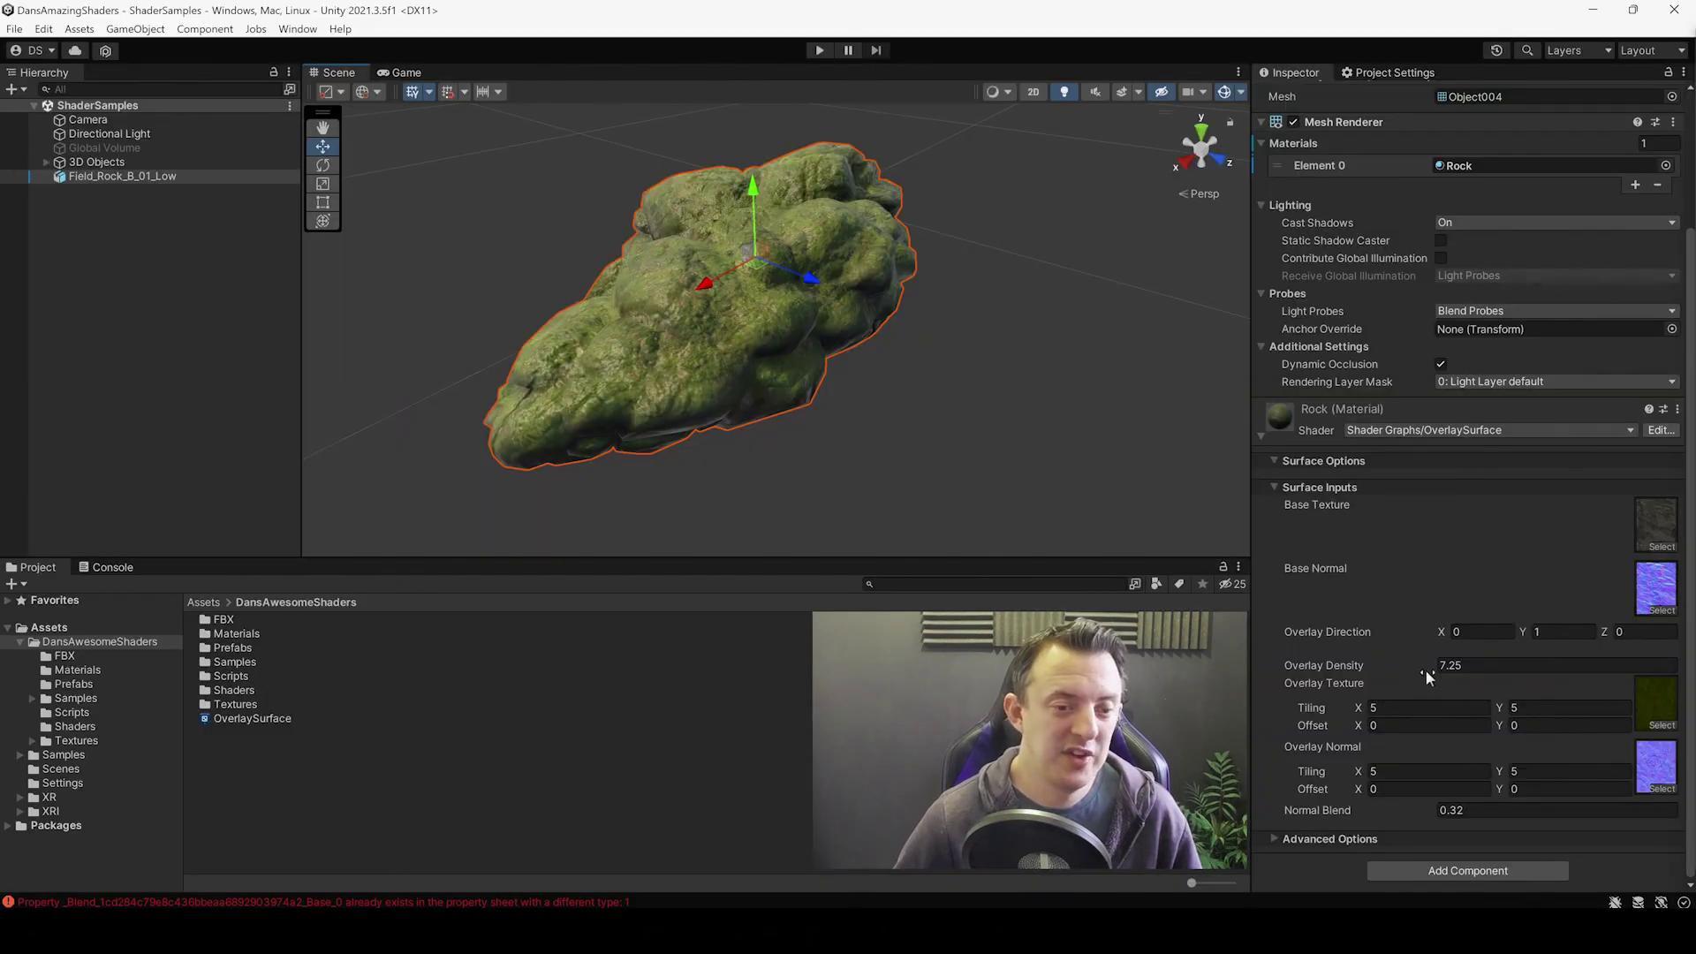
Step: Sweep the rock material's Overlay Density below zero and raise it to 11.68
{"action": "left_click_drag", "start_coordinate": [1424, 661], "coordinate": [1278, 657]}
{"action": "mouse_move", "coordinate": [823, 395]}
{"action": "left_mouse_down", "text": "alt"}
{"action": "mouse_move", "coordinate": [859, 405]}
{"action": "mouse_move", "coordinate": [816, 406]}
{"action": "left_mouse_up", "text": "alt"}
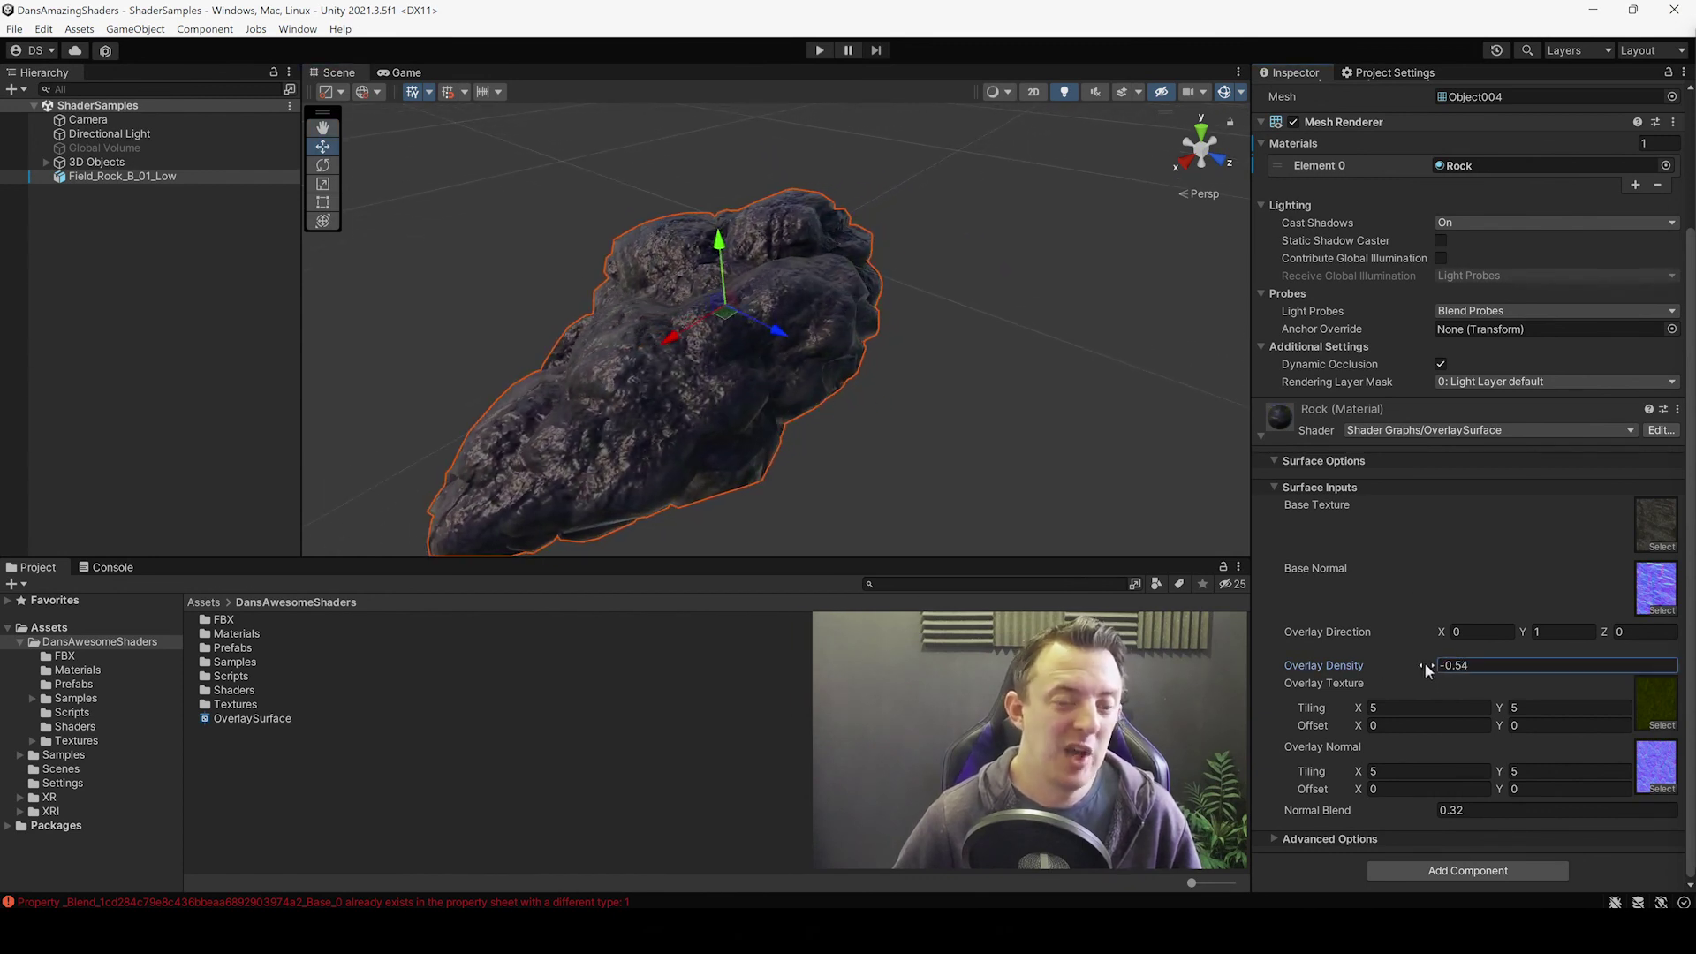
{"action": "left_click_drag", "start_coordinate": [1423, 660], "coordinate": [1558, 664]}
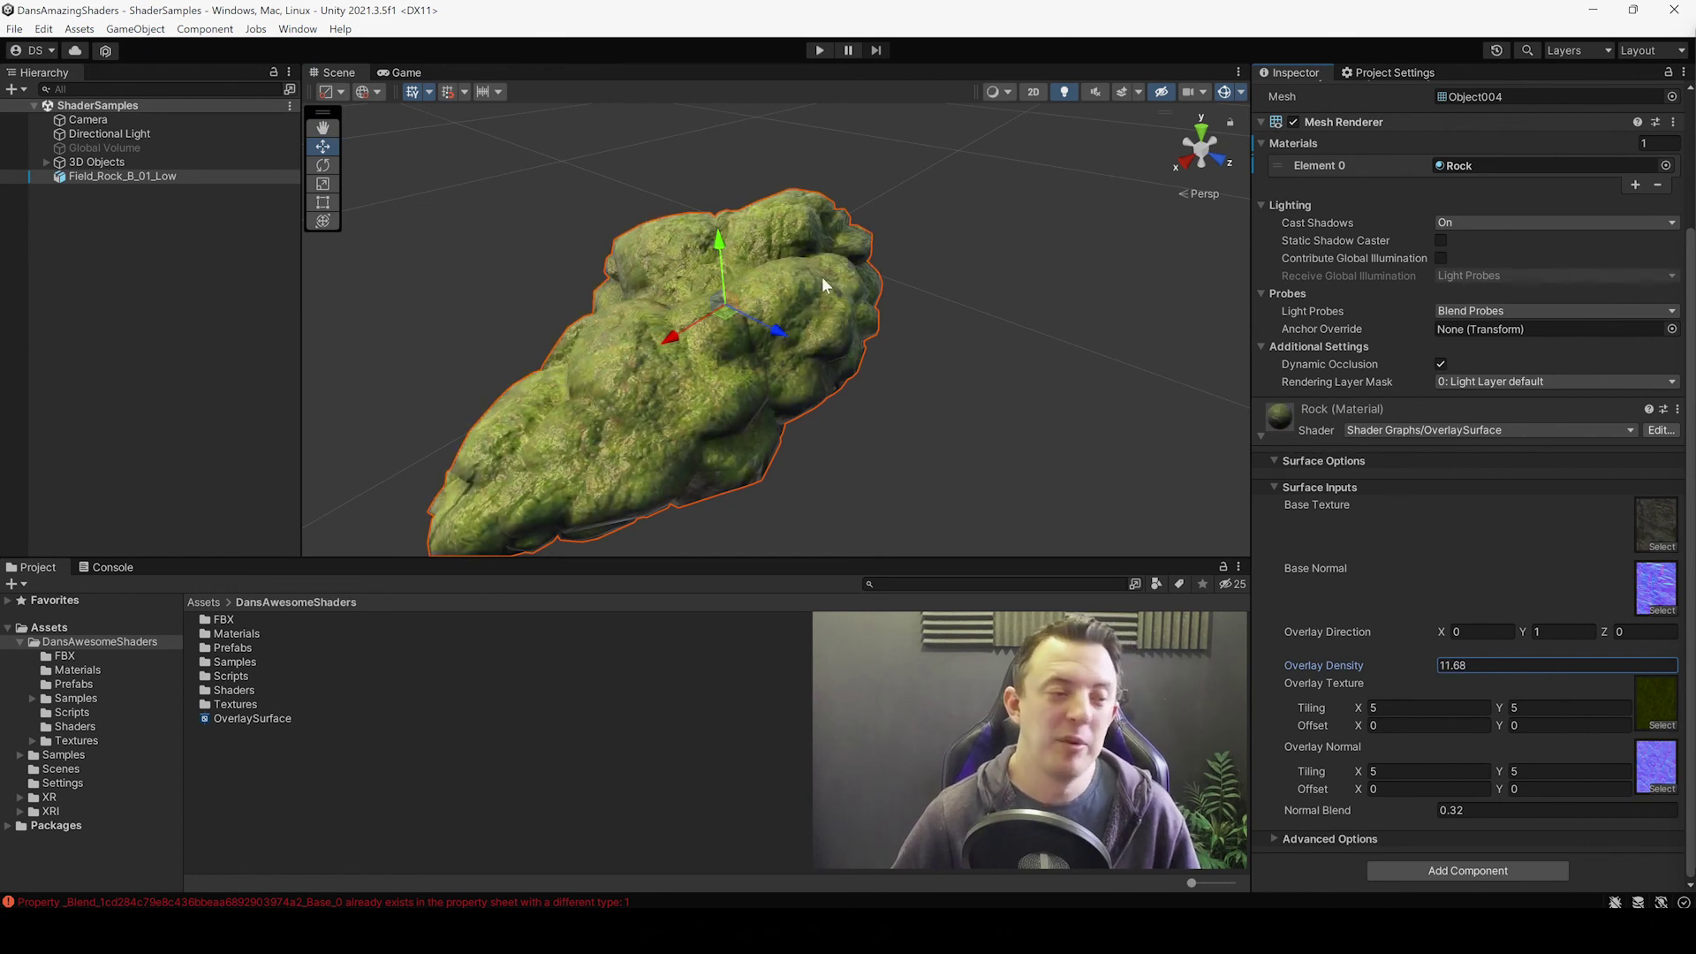
{"action": "left_click_drag", "start_coordinate": [821, 279], "coordinate": [814, 303], "text": "alt"}
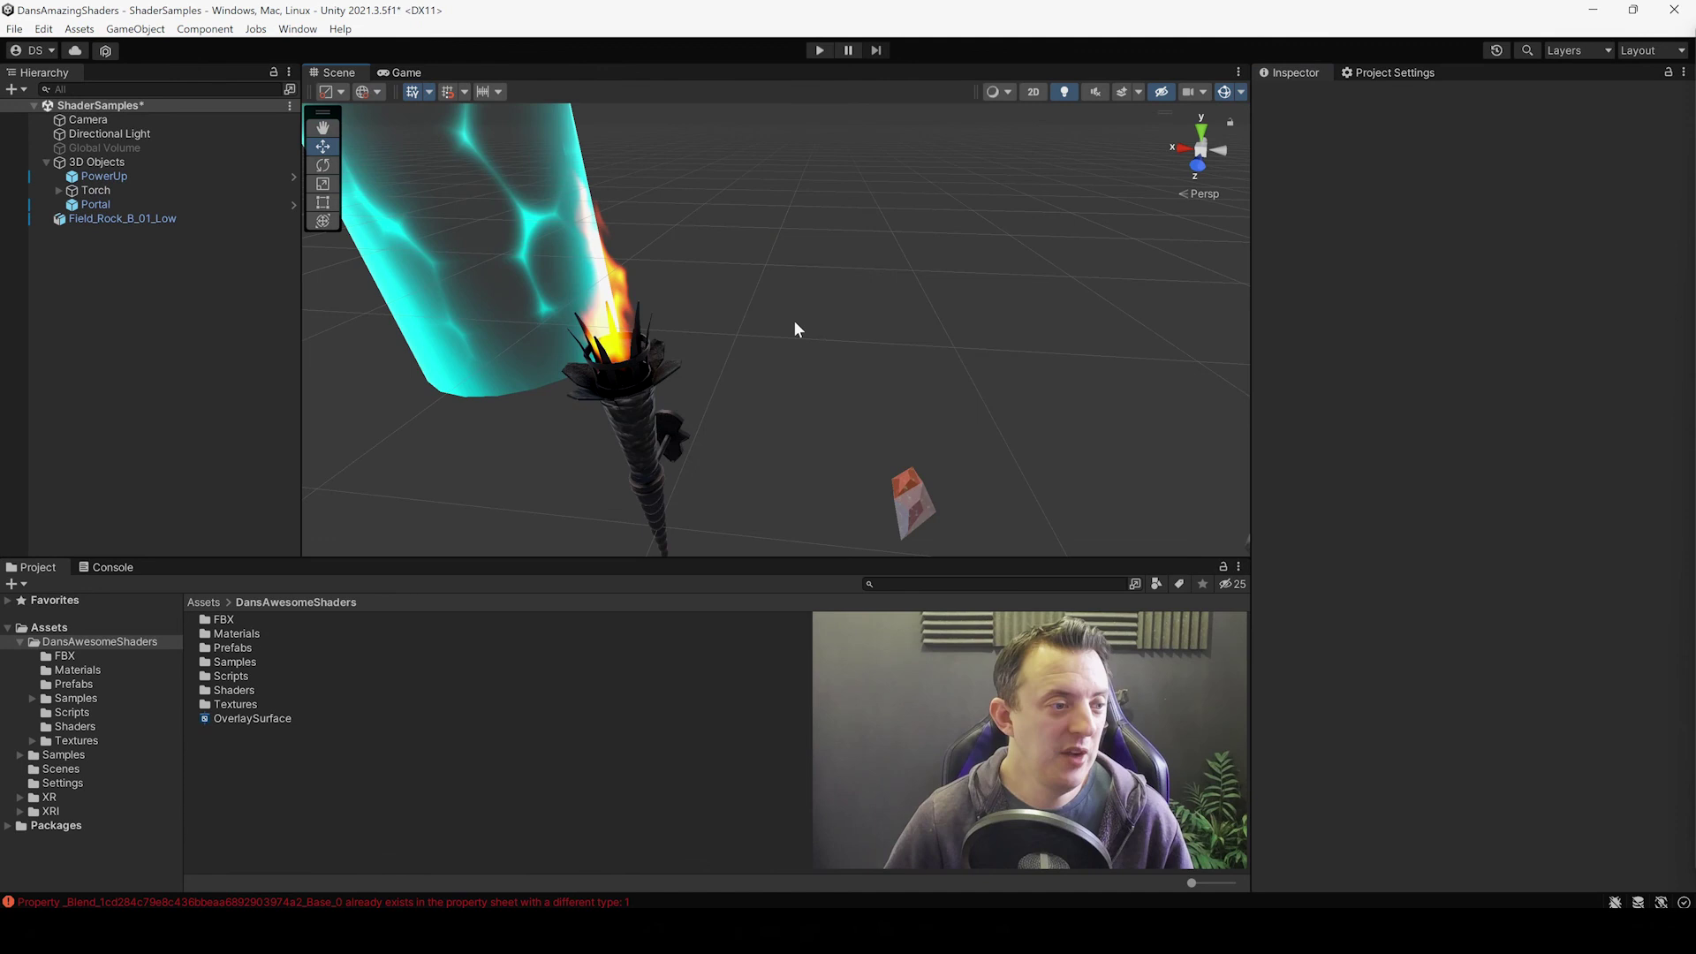
Step: Select the PowerUp crystal beside the torch and rotate it to about X -153, Y -872, Z -472 degrees
{"action": "middle_click_drag", "start_coordinate": [793, 321], "coordinate": [872, 357]}
{"action": "scroll", "coordinate": [816, 363], "scroll_direction": "down", "scroll_amount": 3}
{"action": "middle_click_drag", "start_coordinate": [711, 338], "coordinate": [644, 326]}
{"action": "scroll", "coordinate": [644, 274], "scroll_direction": "up", "scroll_amount": 3}
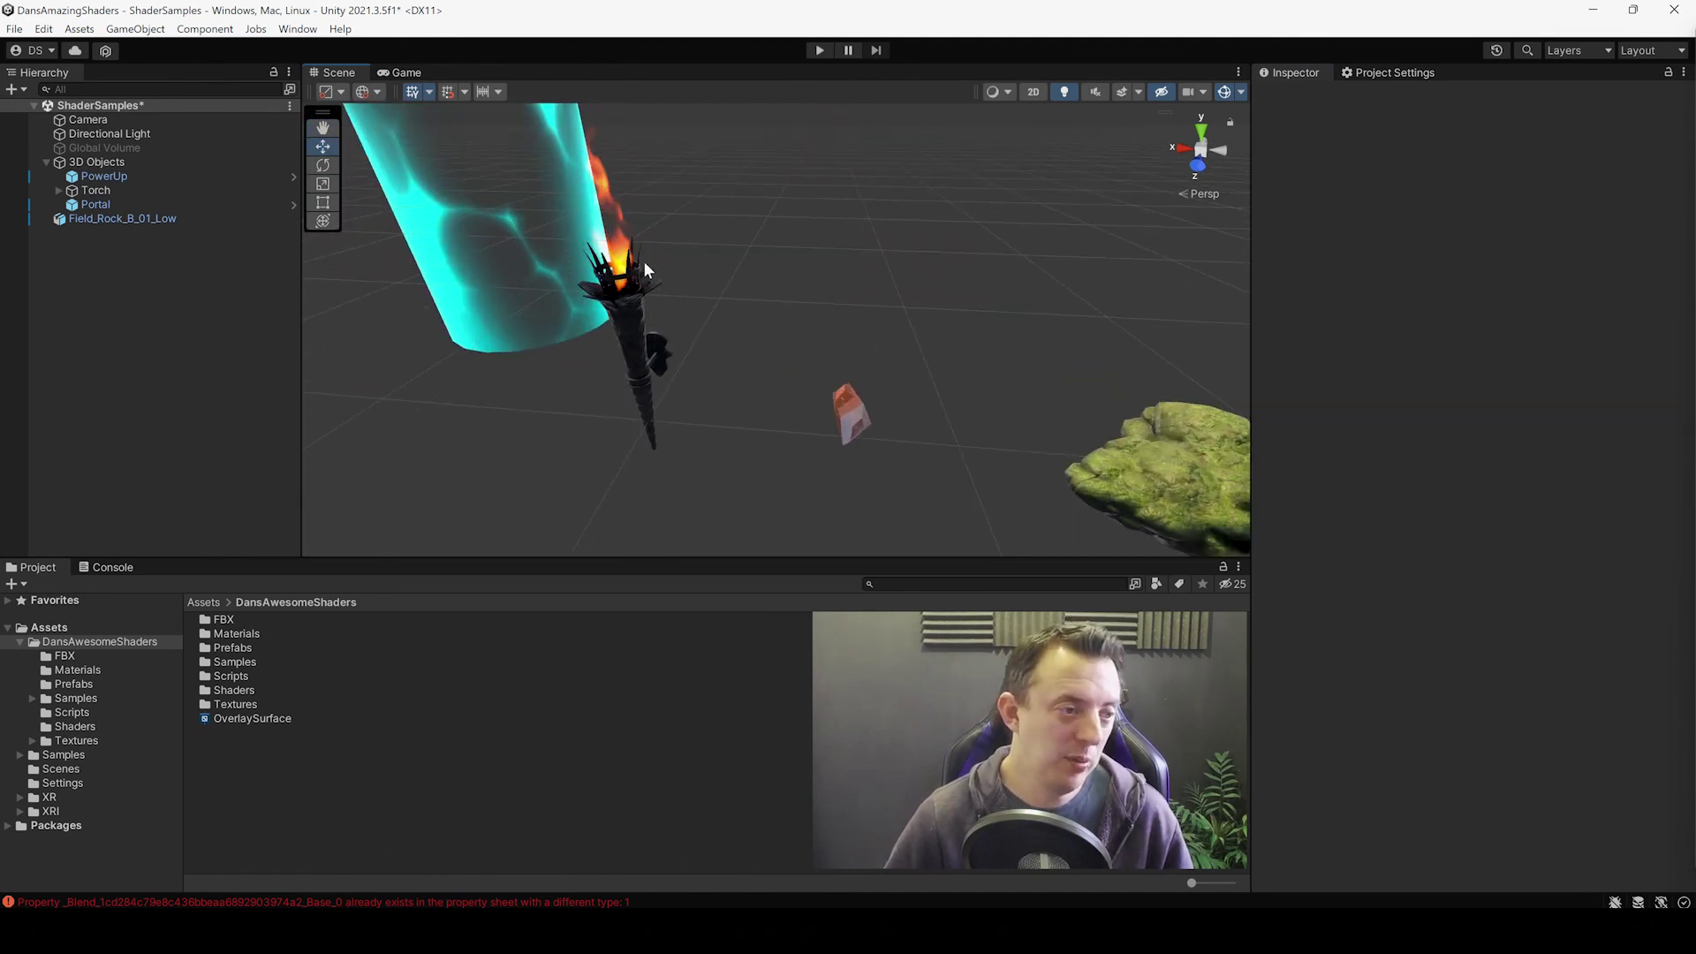
{"action": "scroll", "coordinate": [952, 426], "scroll_direction": "up", "scroll_amount": 3}
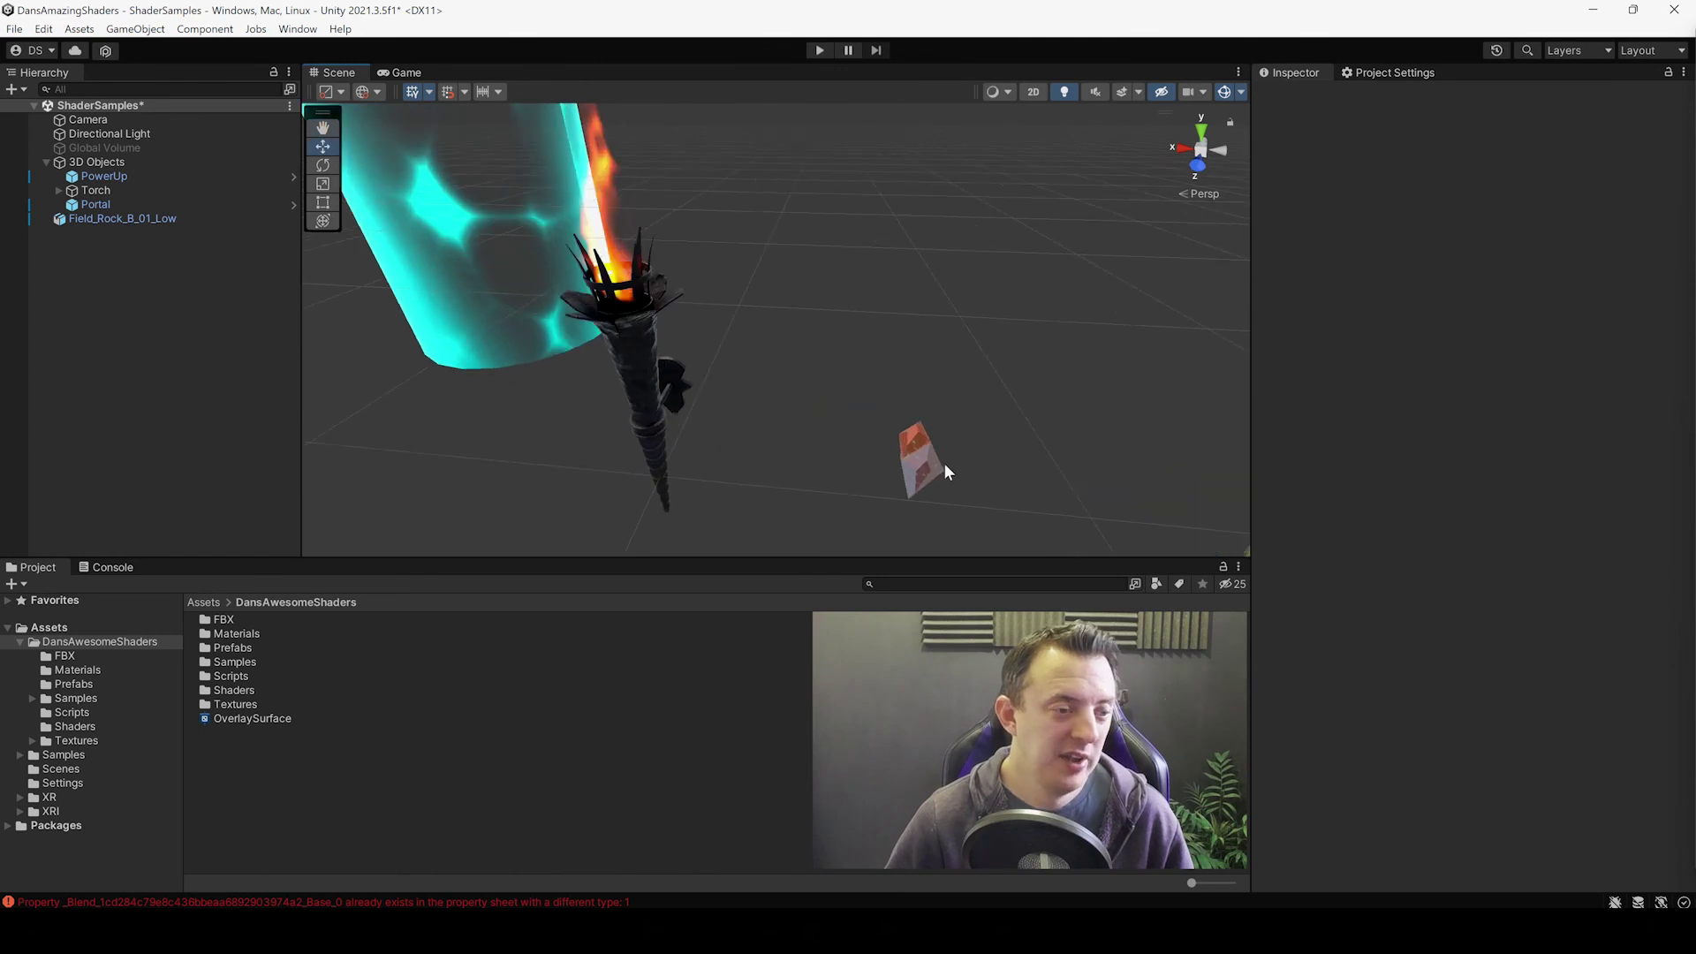
{"action": "right_click_drag", "start_coordinate": [945, 463], "coordinate": [892, 444]}
{"action": "left_click_drag", "start_coordinate": [892, 444], "coordinate": [834, 393], "text": "alt"}
{"action": "scroll", "coordinate": [935, 425], "scroll_direction": "up", "scroll_amount": 3}
{"action": "middle_click_drag", "start_coordinate": [1007, 468], "coordinate": [786, 375]}
{"action": "left_click", "coordinate": [915, 378]}
{"action": "key", "text": "e"}
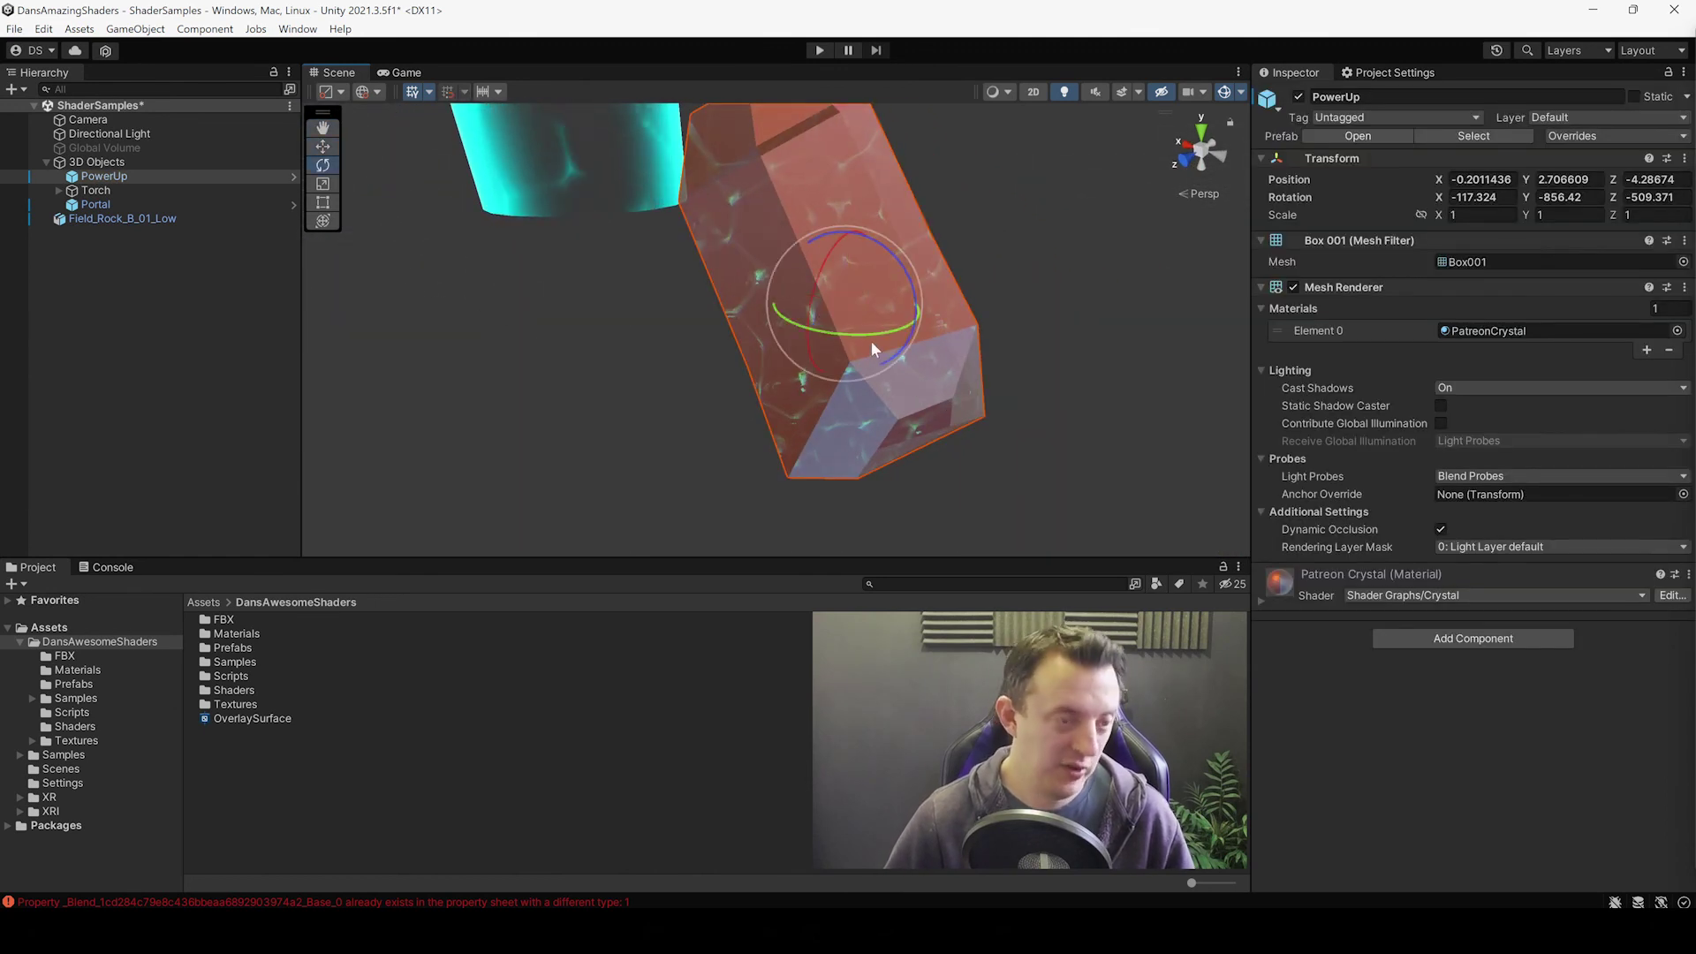
{"action": "mouse_move", "coordinate": [871, 340]}
{"action": "left_mouse_down"}
{"action": "mouse_move", "coordinate": [849, 305]}
{"action": "mouse_move", "coordinate": [867, 297]}
{"action": "mouse_move", "coordinate": [834, 251]}
{"action": "mouse_move", "coordinate": [803, 252]}
{"action": "mouse_move", "coordinate": [802, 226]}
{"action": "mouse_move", "coordinate": [880, 273]}
{"action": "mouse_move", "coordinate": [867, 315]}
{"action": "left_mouse_up"}
Step: Survey the portal, torch, crystal and rock shader samples together in the scene
{"action": "scroll", "coordinate": [1035, 439], "scroll_direction": "down", "scroll_amount": 5}
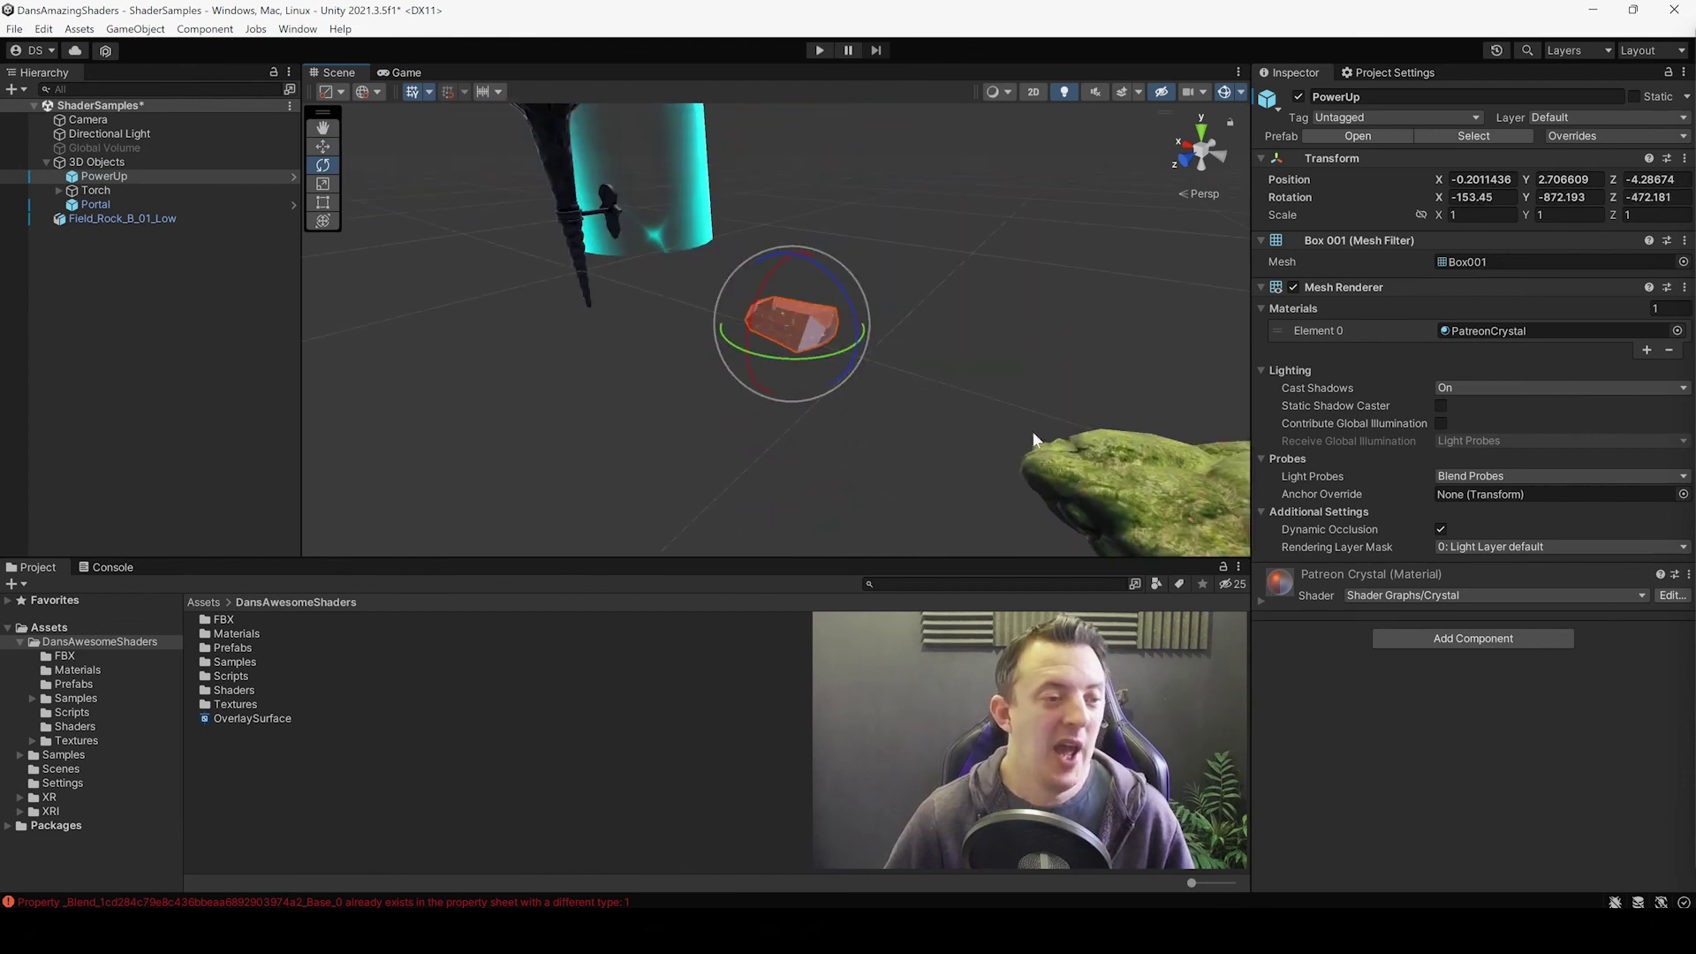
{"action": "scroll", "coordinate": [1034, 433], "scroll_direction": "down", "scroll_amount": 2}
{"action": "mouse_move", "coordinate": [1035, 438]}
{"action": "middle_mouse_down"}
{"action": "mouse_move", "coordinate": [1007, 386]}
{"action": "mouse_move", "coordinate": [1037, 429]}
{"action": "middle_mouse_up"}
{"action": "scroll", "coordinate": [1037, 429], "scroll_direction": "down", "scroll_amount": 4}
{"action": "middle_click_drag", "start_coordinate": [813, 351], "coordinate": [893, 389]}
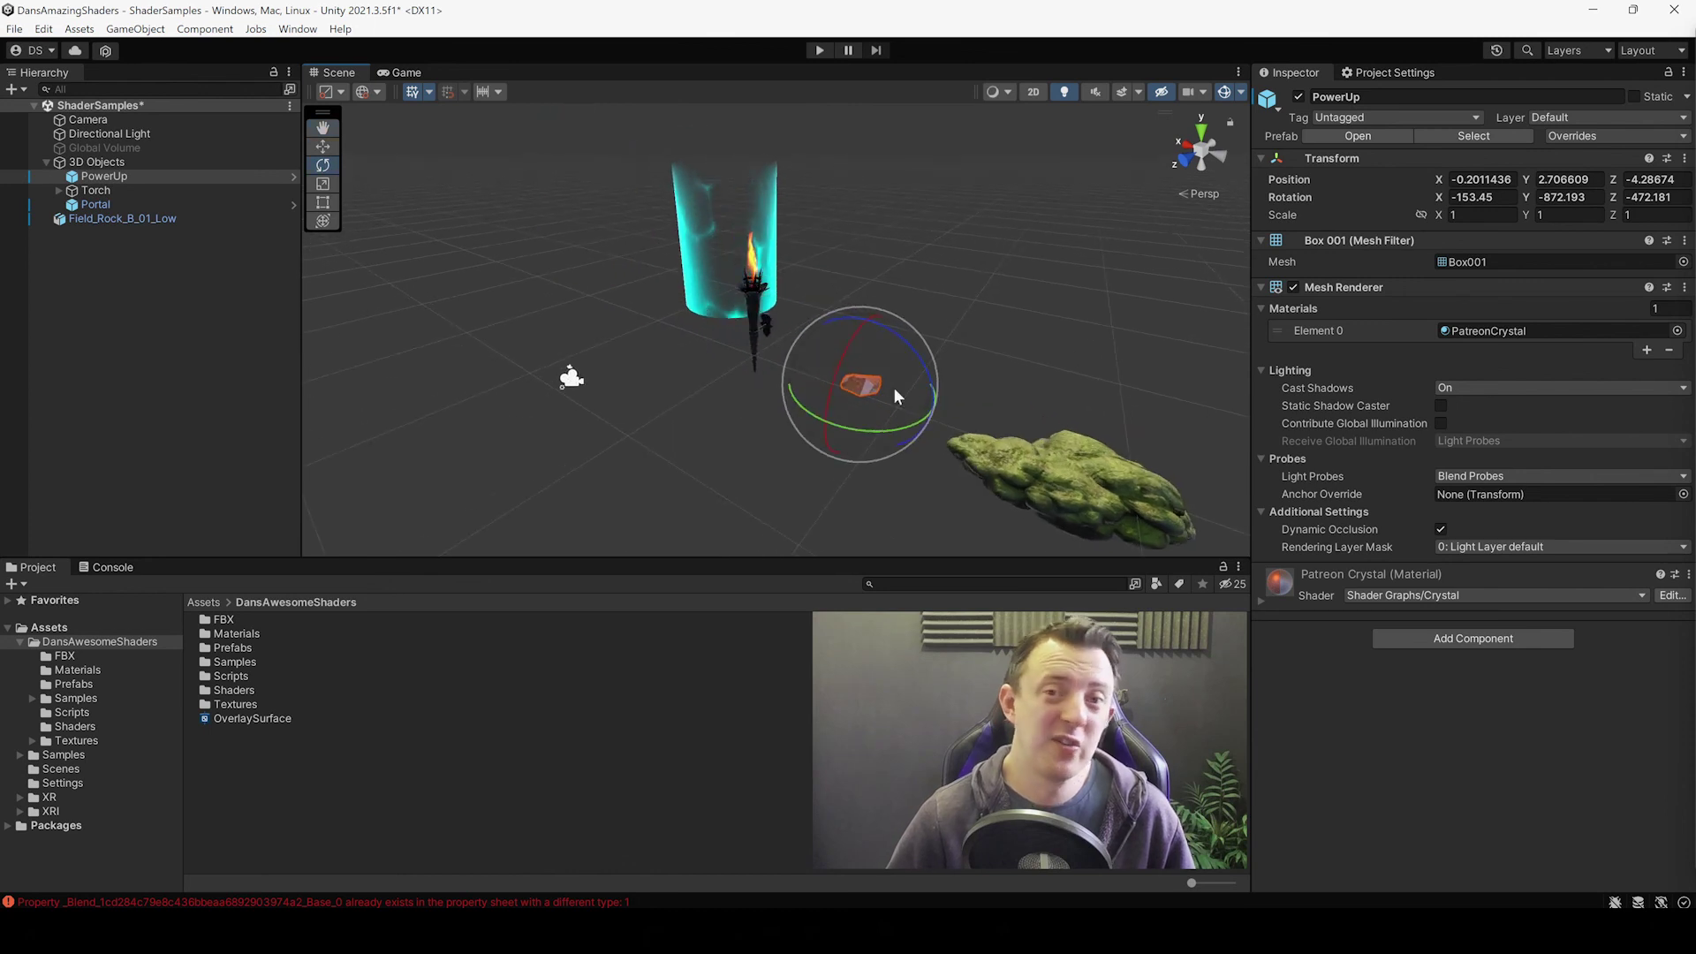
{"action": "left_click_drag", "start_coordinate": [893, 387], "coordinate": [855, 427], "text": "alt"}
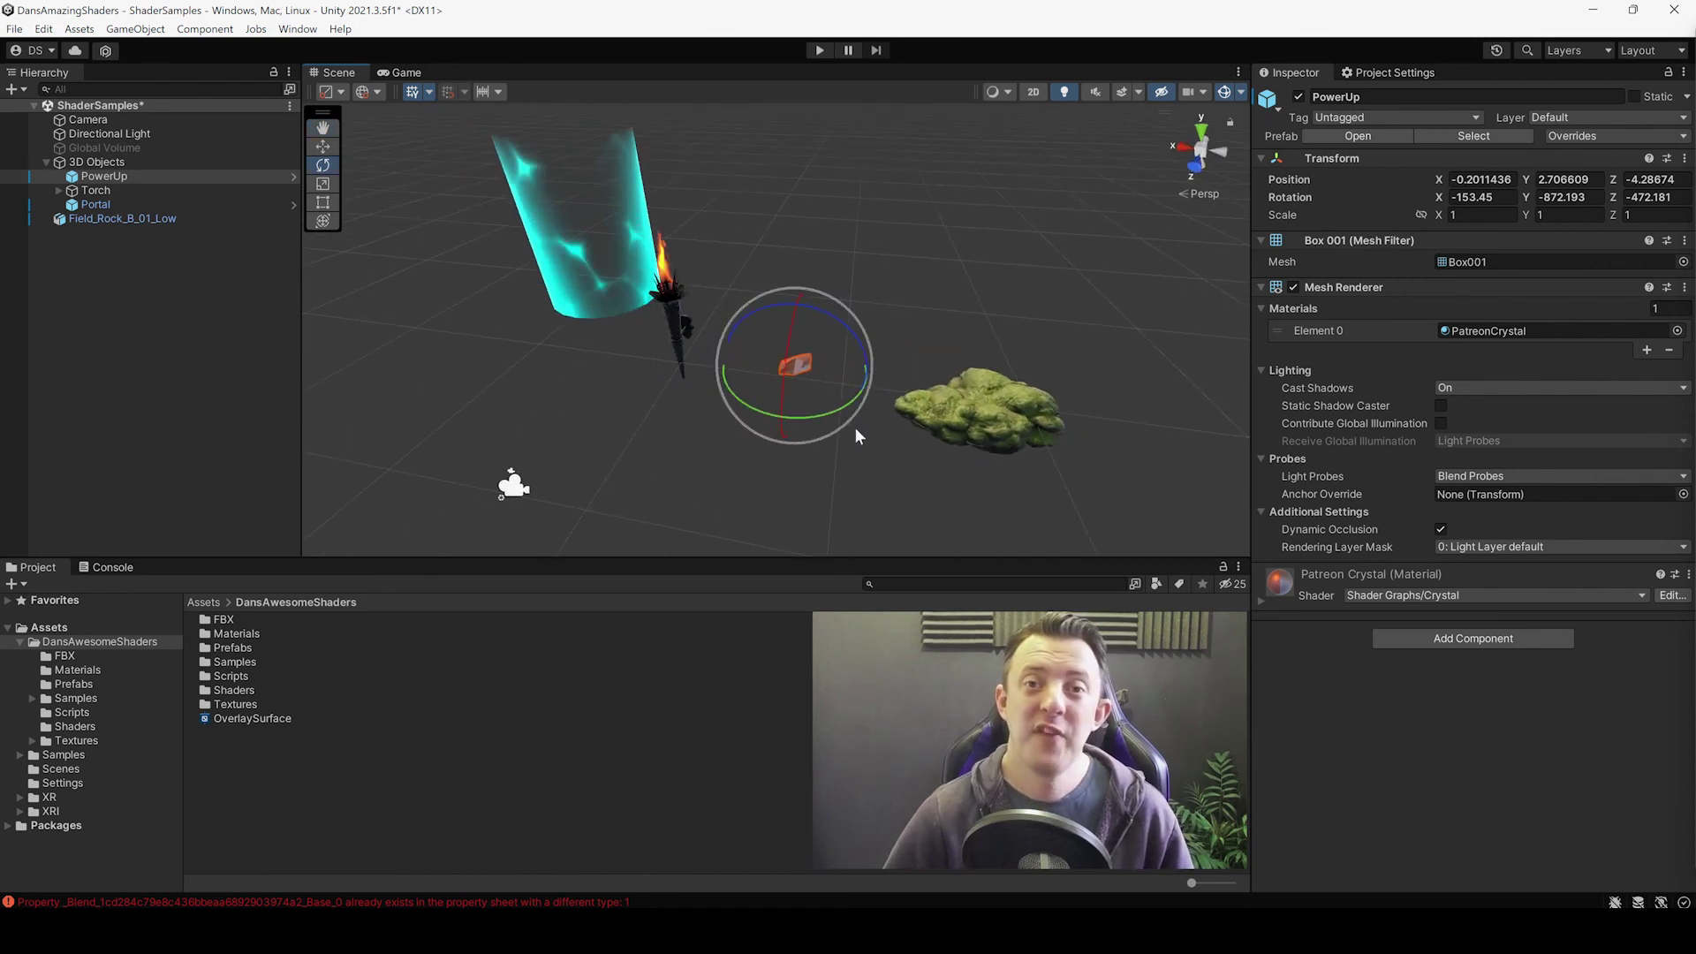